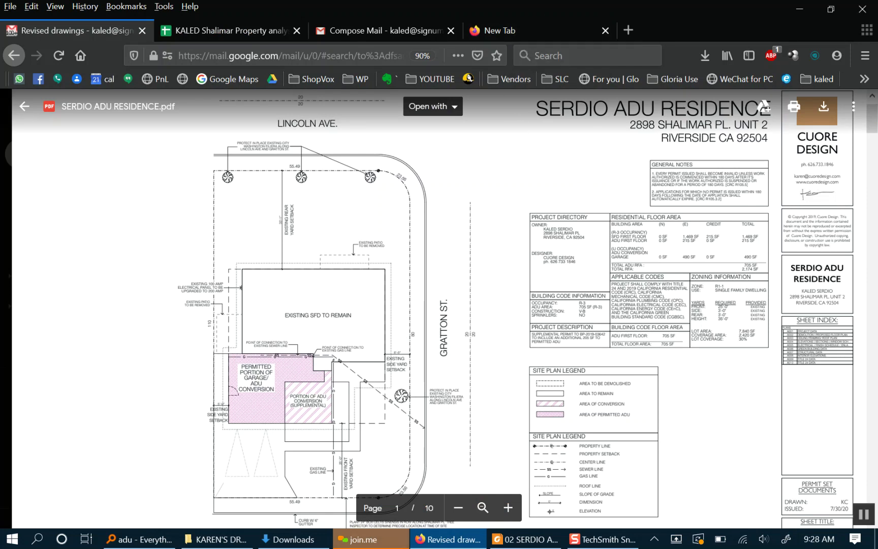
# Switch to the join.me session, rewrite the rear patio note as "Add permitting of patio cover to permit scope" and move it above the patio label.
pyautogui.click(364, 540)
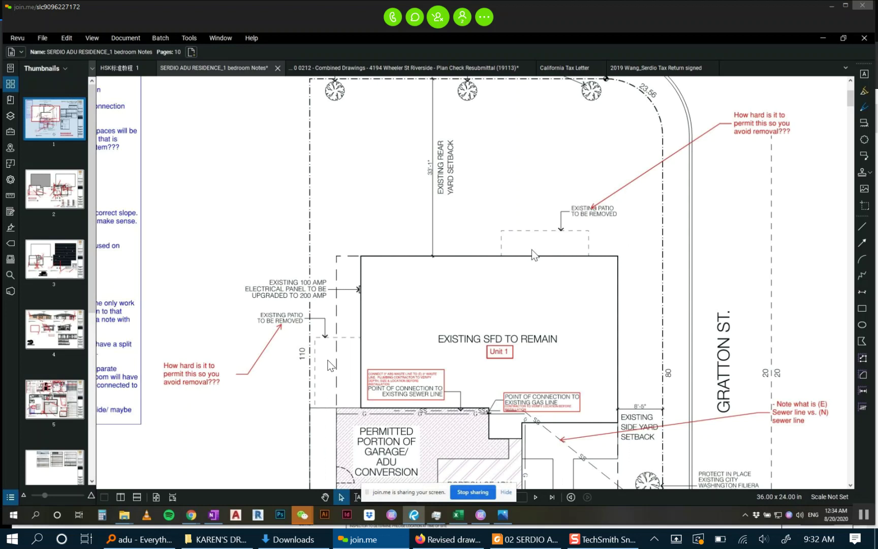
pyautogui.click(766, 131)
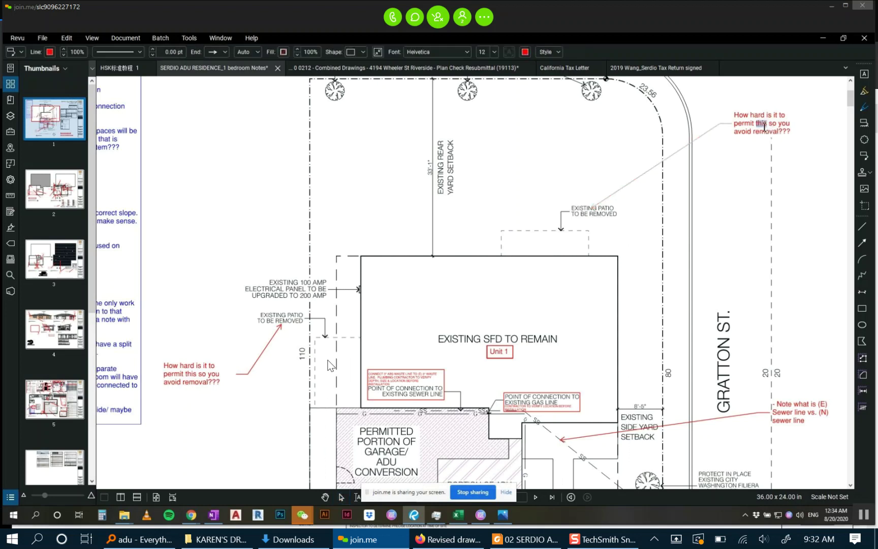
pyautogui.doubleClick(762, 116)
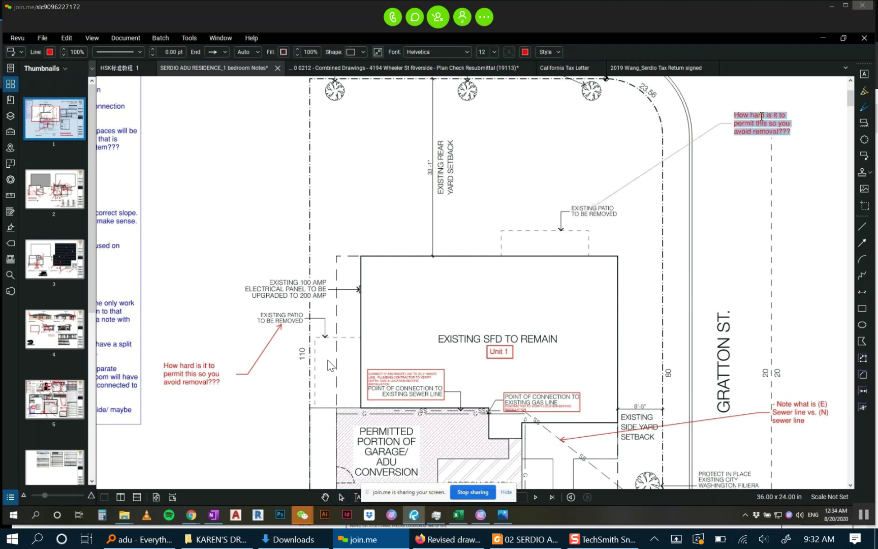
pyautogui.write('aDD')
pyautogui.press('BackSpace')
pyautogui.press('BackSpace')
pyautogui.press('BackSpace')
pyautogui.write('Add permitting of ')
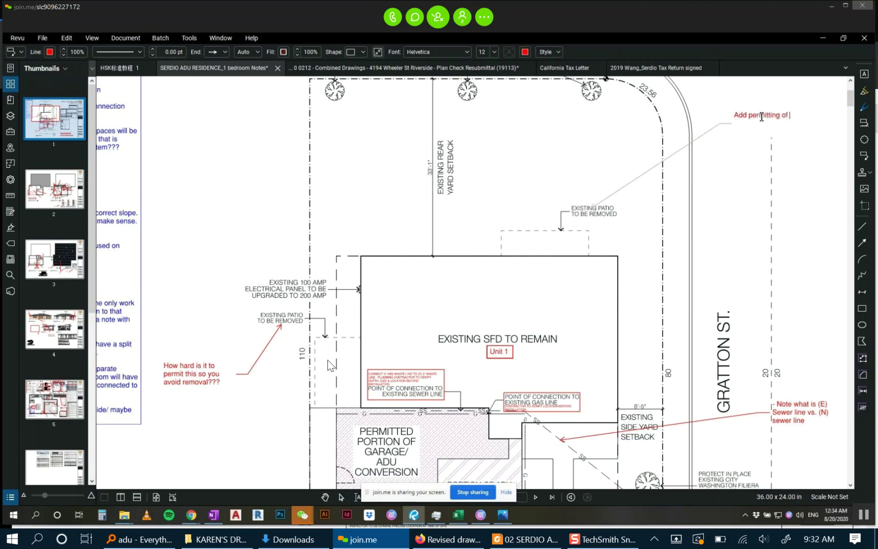
pyautogui.write('patio cover to permit scope')
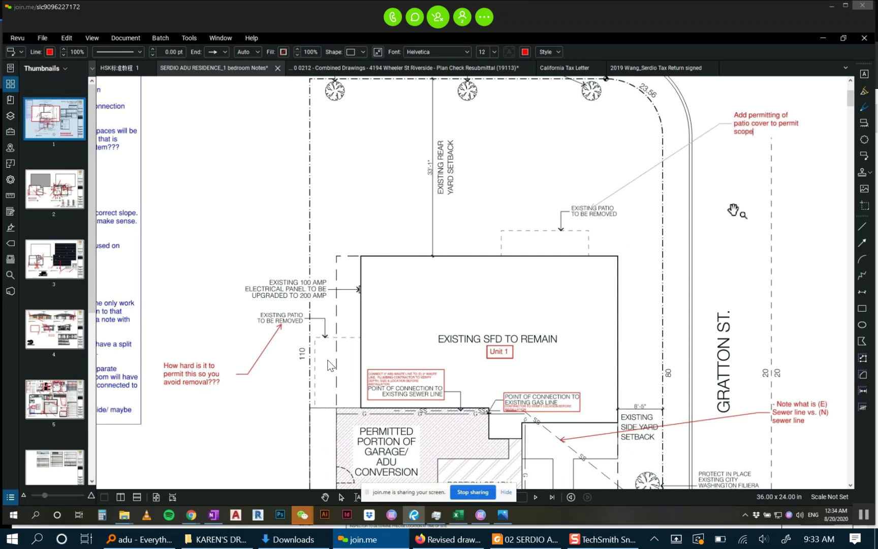
pyautogui.press('Escape')
pyautogui.moveTo(754, 131); pyautogui.dragTo(540, 167)
pyautogui.click(250, 216)
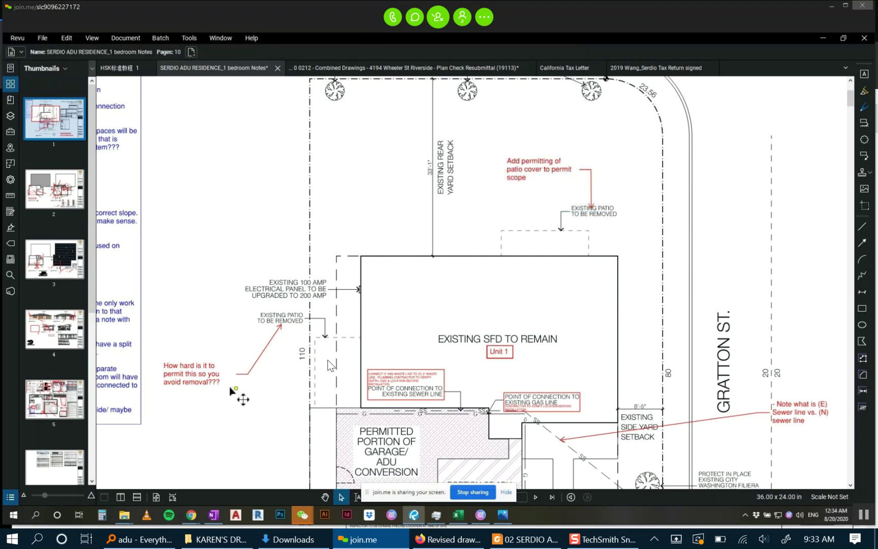
# Copy the patio cover note and delete the "How hard is it to permit this" note at the side patio.
pyautogui.moveTo(197, 396); pyautogui.dragTo(238, 424)
pyautogui.scroll(2, 265, 334)
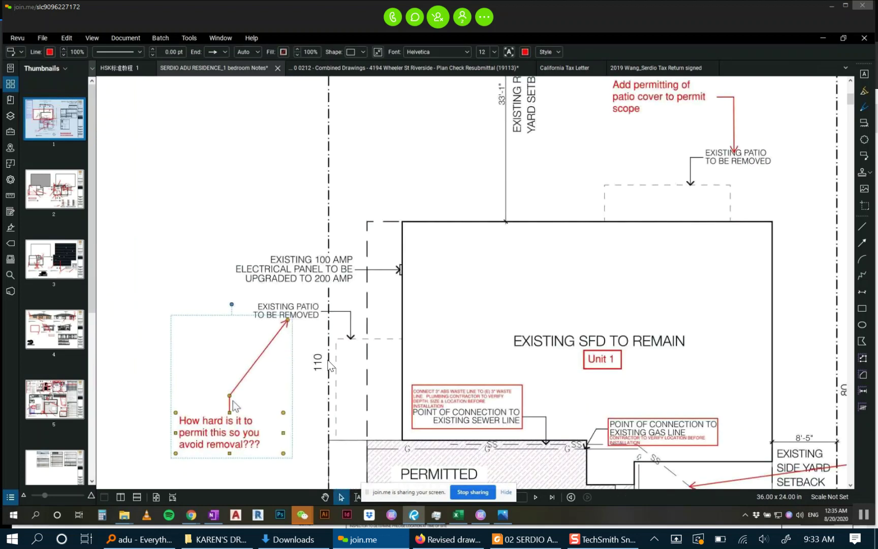
pyautogui.click(587, 137)
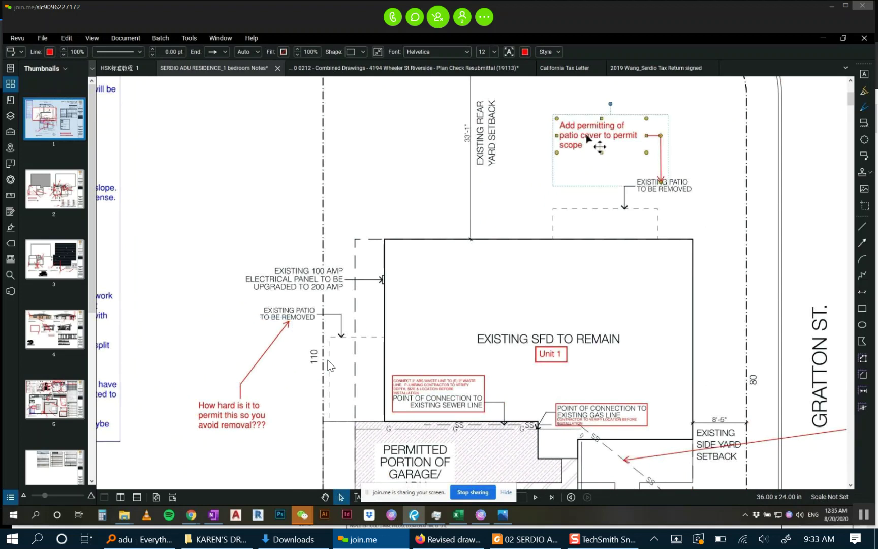
pyautogui.click(229, 276)
pyautogui.click(236, 404)
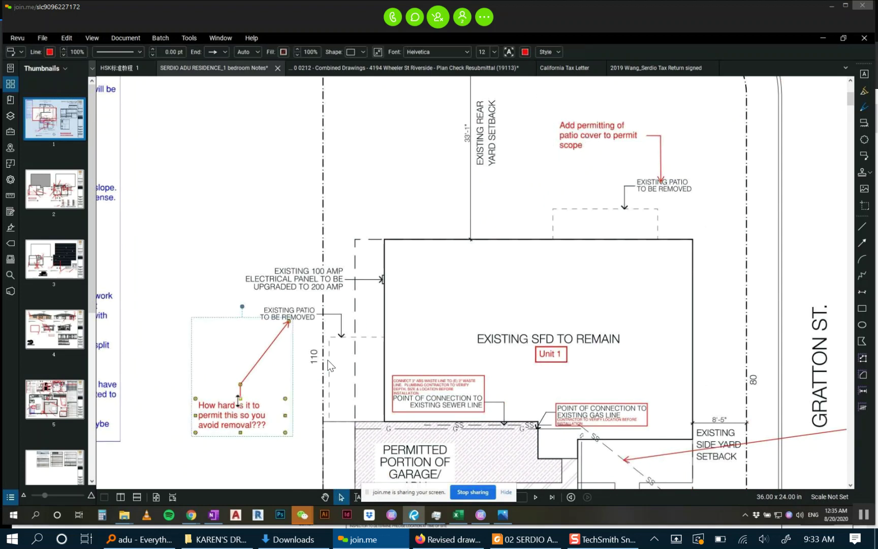
pyautogui.press('Delete')
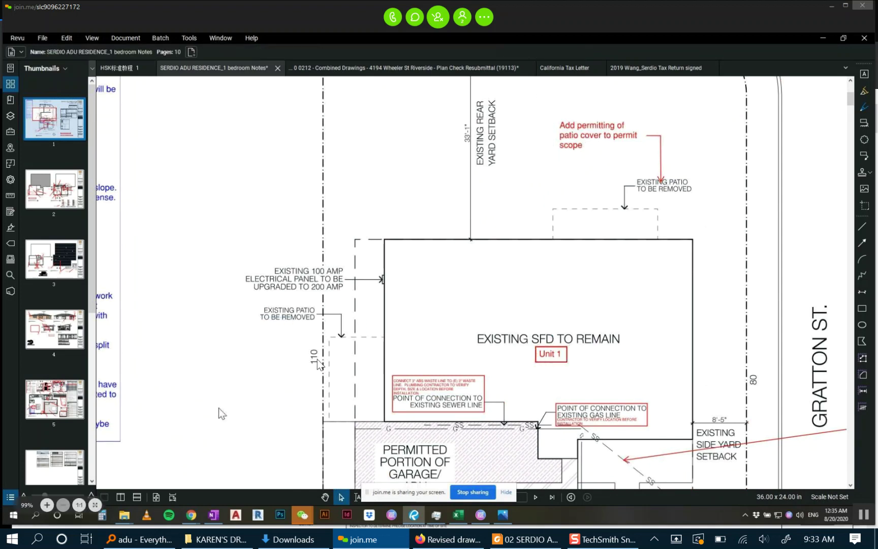
# Paste the copied patio cover note beside the side patio and aim its arrow at that "EXISTING PATIO TO BE REMOVED" label.
pyautogui.hotkey('ctrl', 'v')
pyautogui.moveTo(245, 359); pyautogui.dragTo(212, 412)
pyautogui.moveTo(322, 408); pyautogui.dragTo(303, 323)
pyautogui.moveTo(242, 413); pyautogui.dragTo(235, 368)
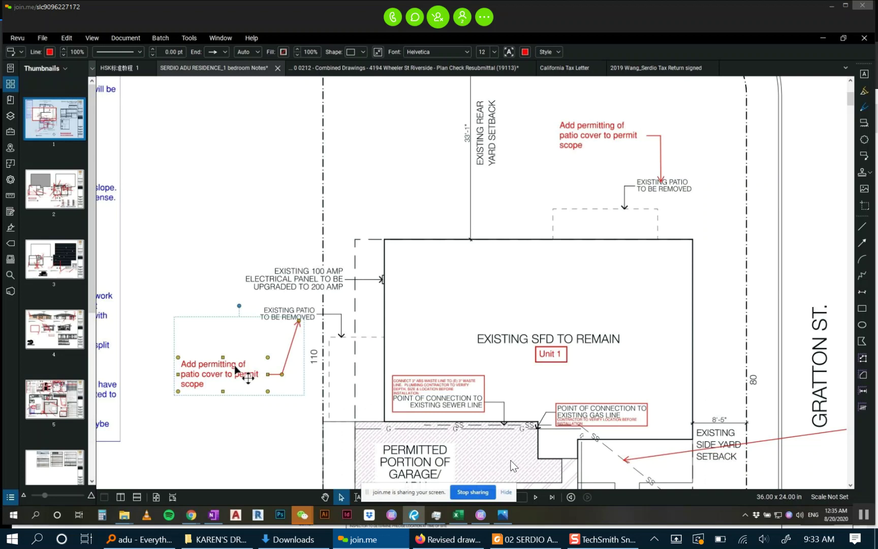
# Move the proposed overflow parking note slightly closer to the clouded area in front of the ADU conversion.
pyautogui.scroll(-5, 510, 463)
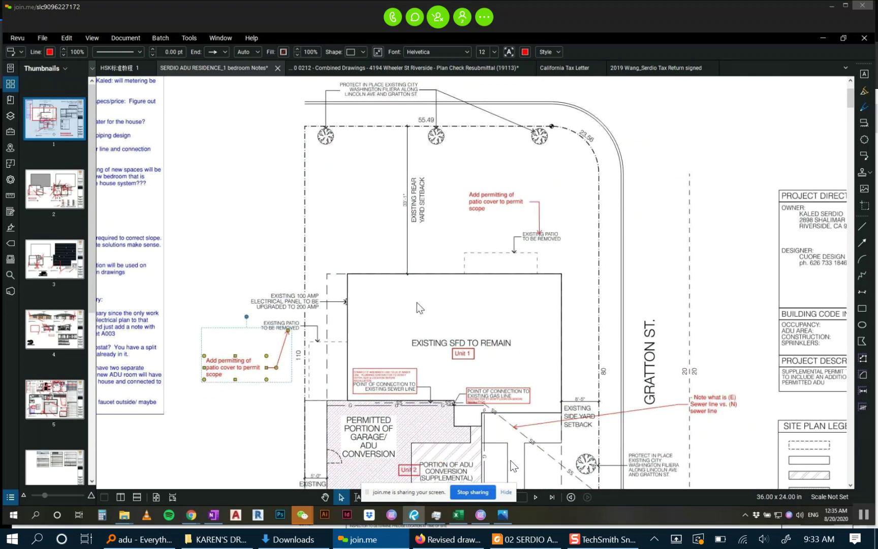
pyautogui.scroll(3, 511, 464)
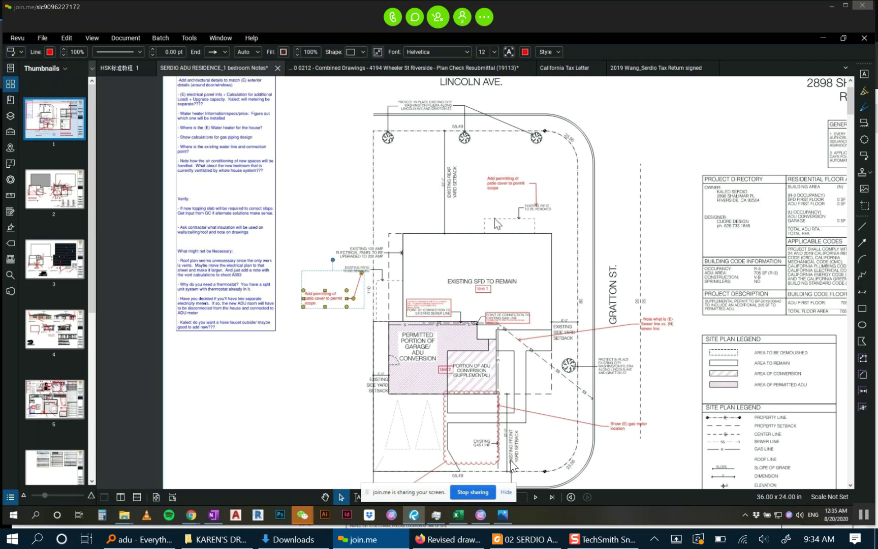
pyautogui.scroll(2, 431, 386)
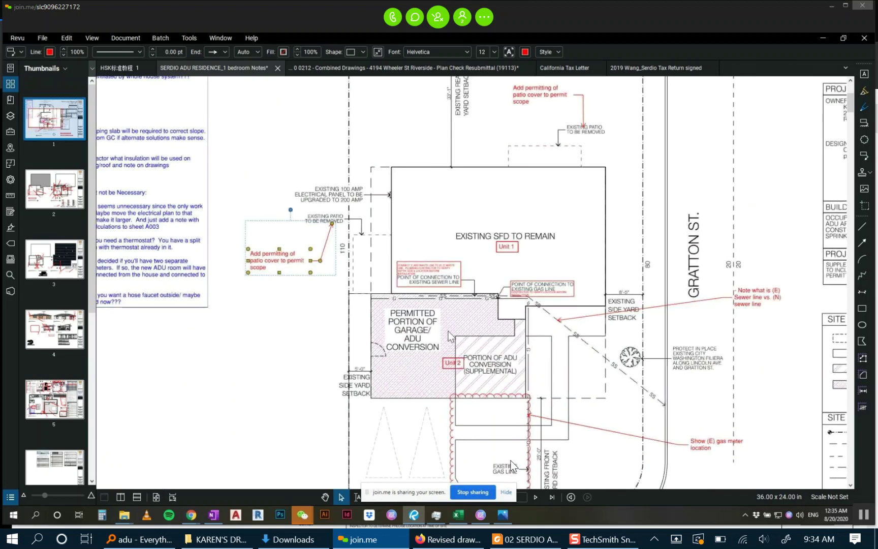
pyautogui.moveTo(488, 361); pyautogui.dragTo(441, 348)
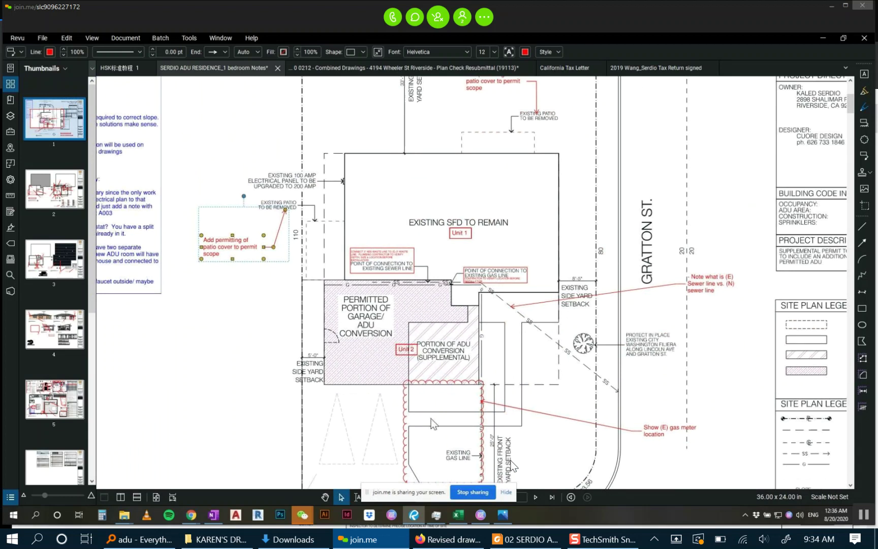
pyautogui.moveTo(431, 418); pyautogui.dragTo(447, 367)
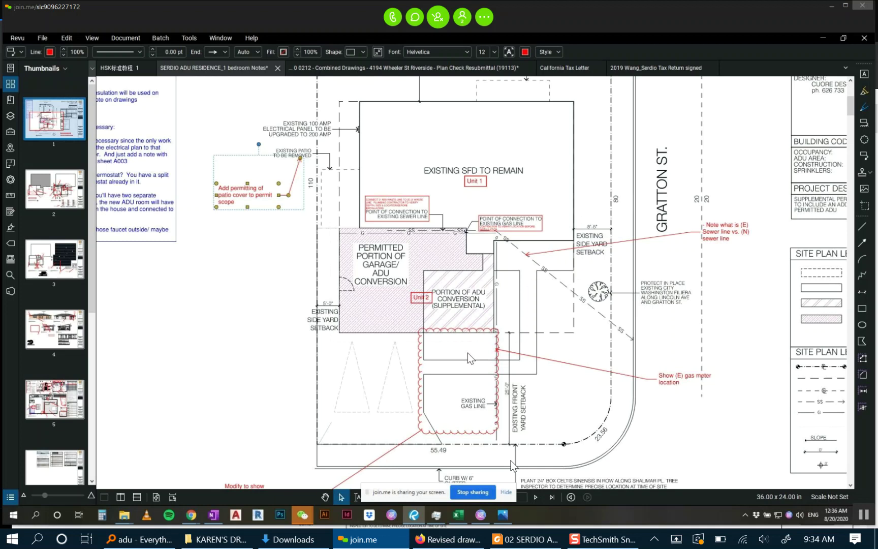
pyautogui.scroll(-3, 468, 359)
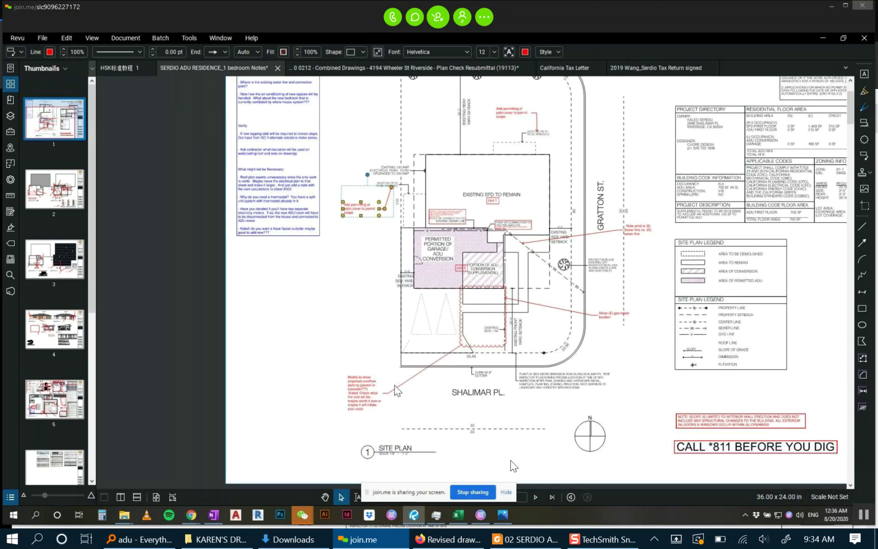
pyautogui.scroll(1, 395, 389)
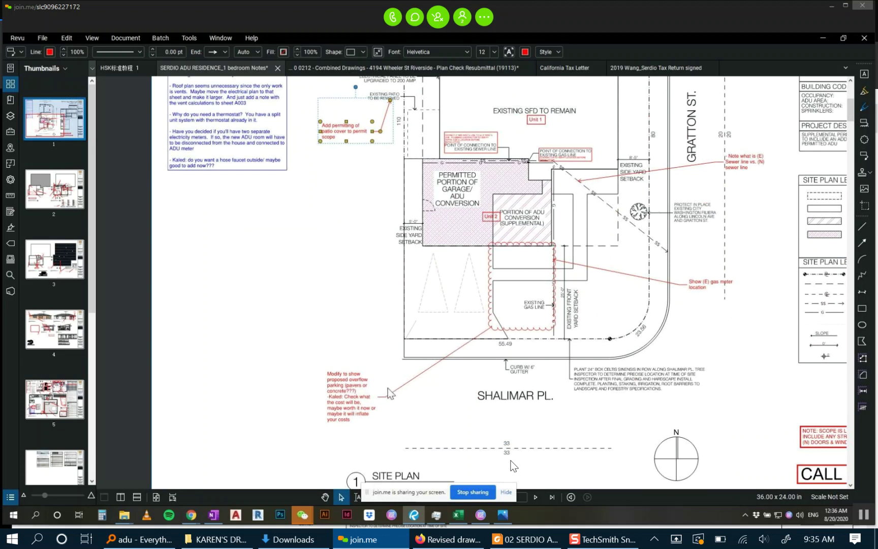
pyautogui.moveTo(358, 399)
pyautogui.mouseDown()
pyautogui.moveTo(370, 387)
pyautogui.moveTo(378, 394)
pyautogui.mouseUp()
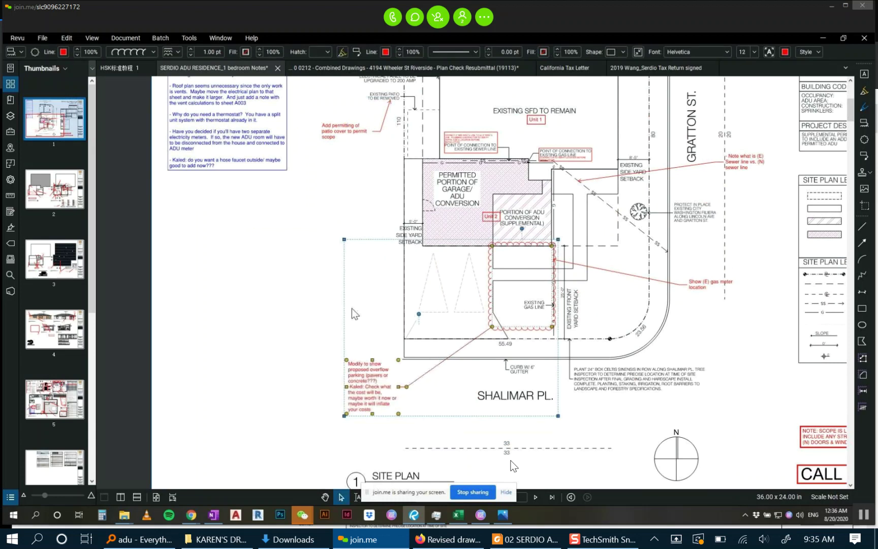
pyautogui.click(321, 311)
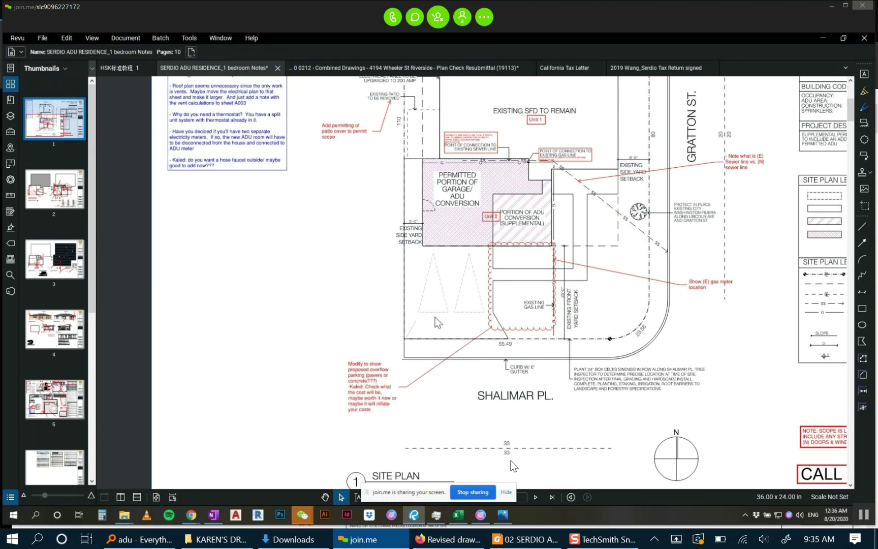
pyautogui.moveTo(514, 277); pyautogui.dragTo(468, 328)
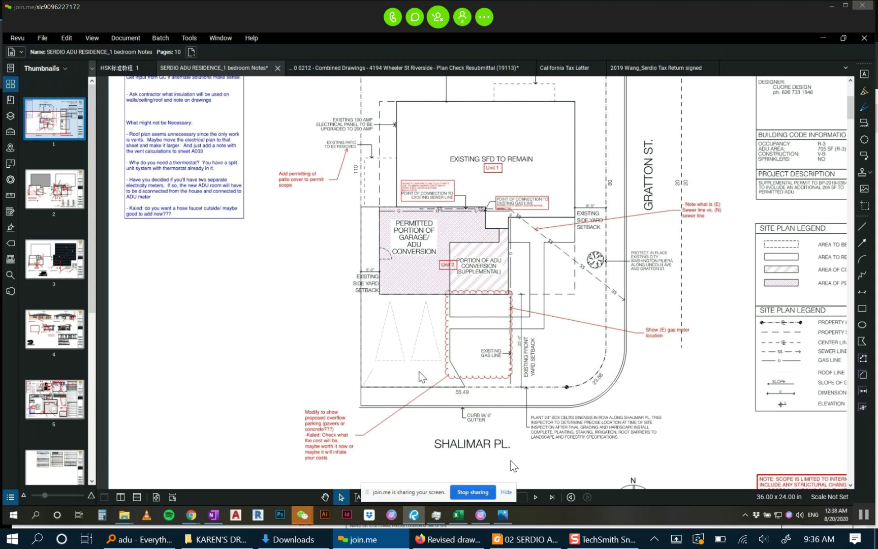
# Open a blank Notepad document.
pyautogui.press('super')
pyautogui.write('NOTOE')
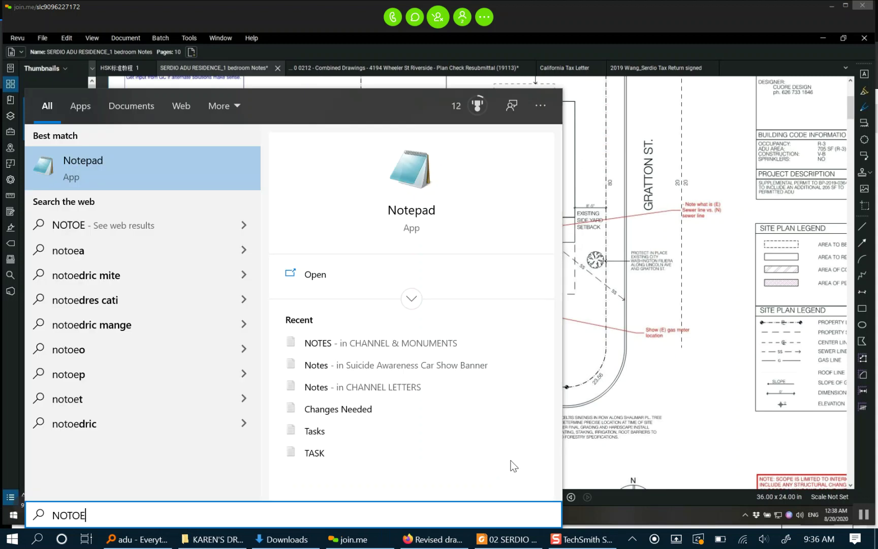
pyautogui.press('Return')
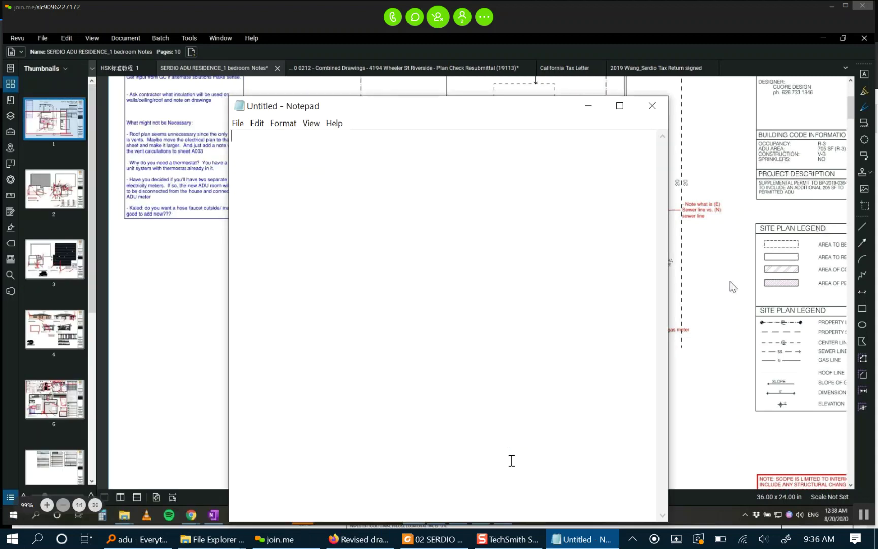
# Write "I want all the changes in one set of drawins not separate permits" in the blank note.
pyautogui.write('i WAN')
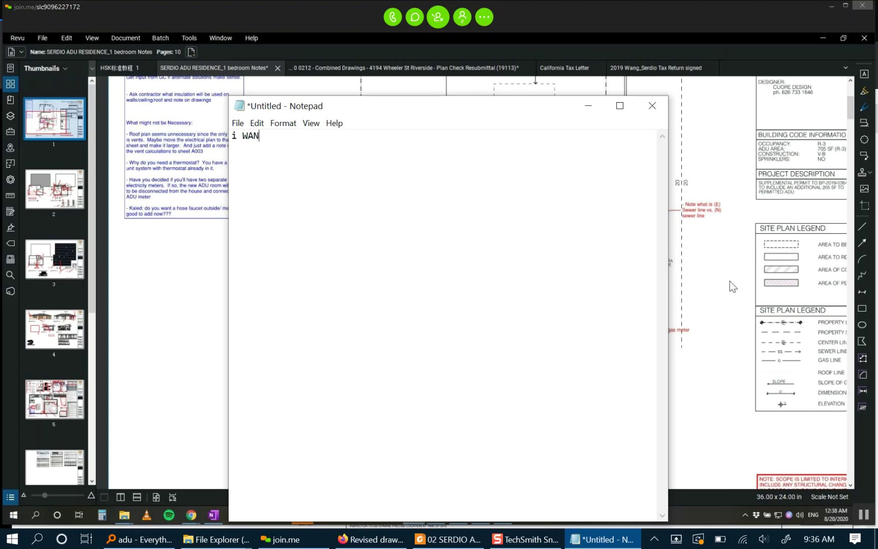
pyautogui.press('BackSpace')
pyautogui.press('BackSpace')
pyautogui.press('BackSpace')
pyautogui.press('BackSpace')
pyautogui.write('I want all the dr')
pyautogui.press('BackSpace')
pyautogui.press('BackSpace')
pyautogui.write('chang')
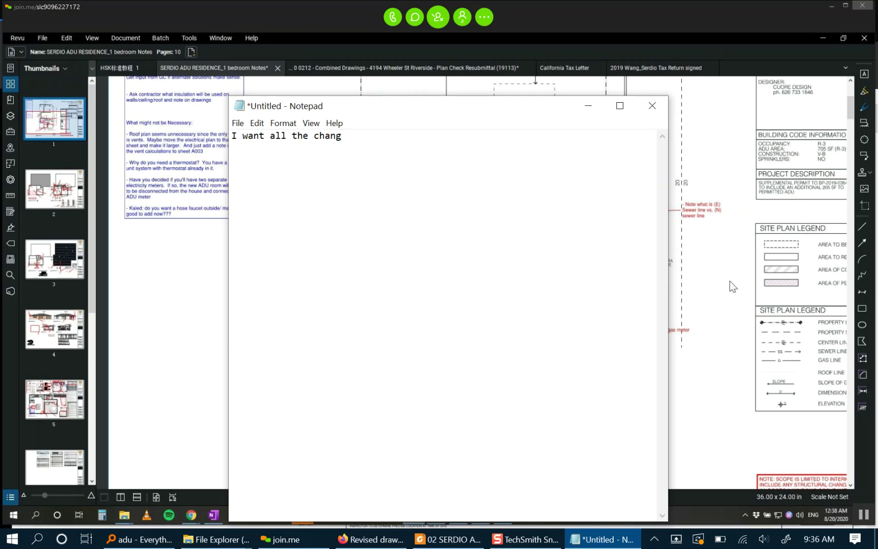
pyautogui.press('BackSpace')
pyautogui.press('BackSpace')
pyautogui.press('BackSpace')
pyautogui.press('BackSpace')
pyautogui.press('BackSpace')
pyautogui.write('changes in one set of drawins not separate p')
pyautogui.press('BackSpace')
pyautogui.press('BackSpace')
pyautogui.write('e permits')
# Check the site plan in join.me, return to Notepad and insert the line "1. concrete on plans" above the sentence.
pyautogui.hotkey('alt', 'Tab')
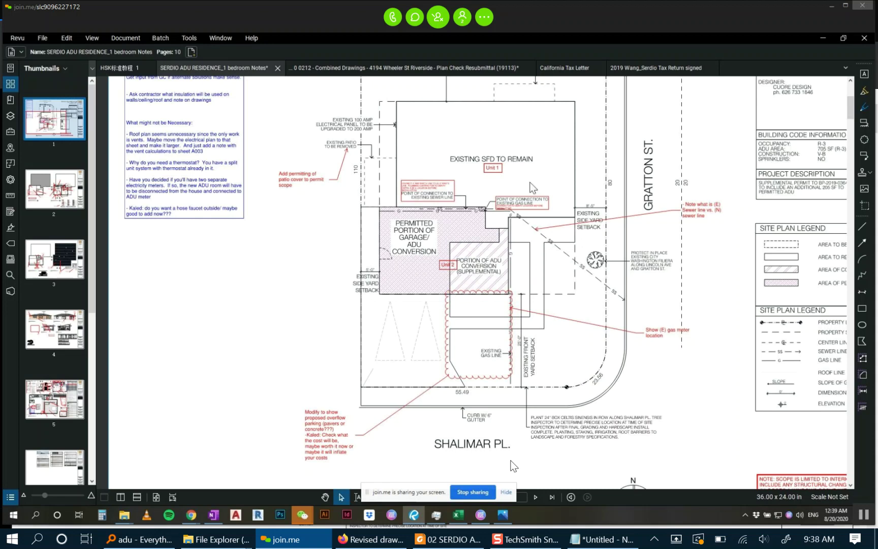
pyautogui.scroll(-1, 578, 223)
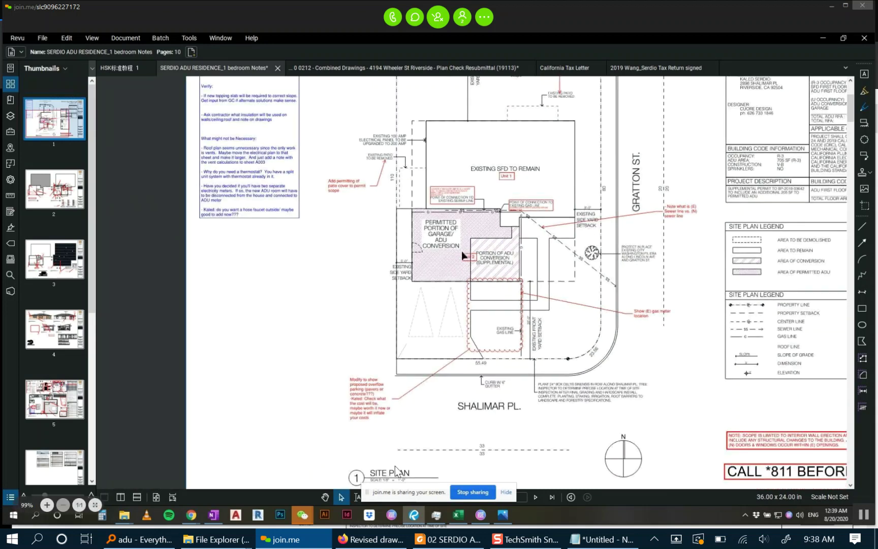
pyautogui.hotkey('alt', 'Tab')
pyautogui.write('1')
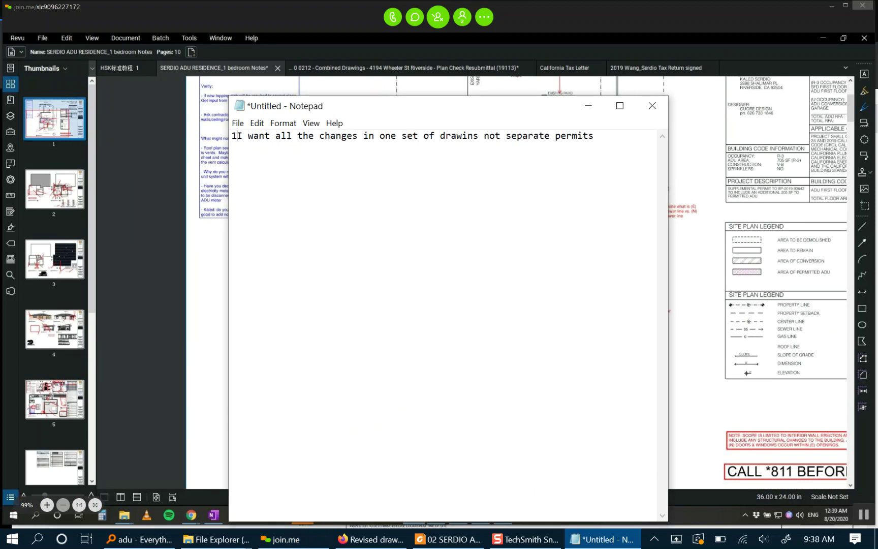
pyautogui.write('. concrete')
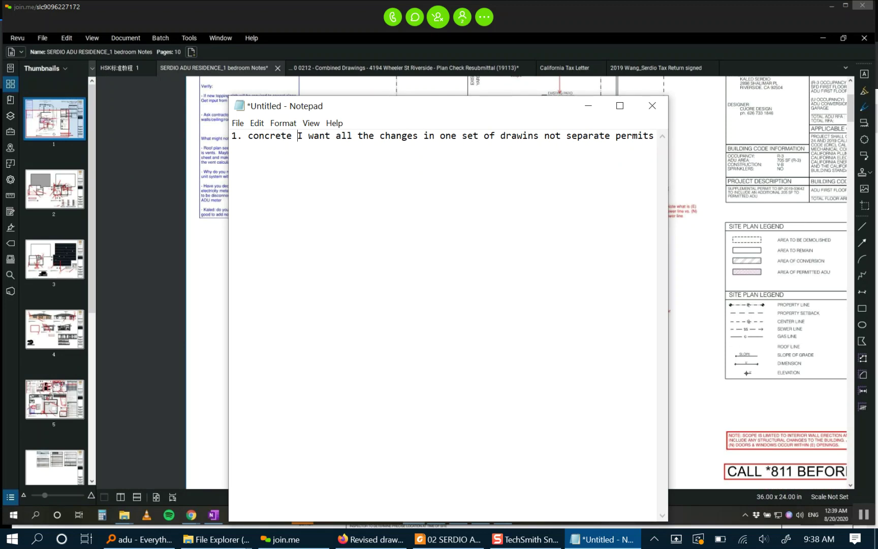
pyautogui.press('BackSpace')
pyautogui.write('/')
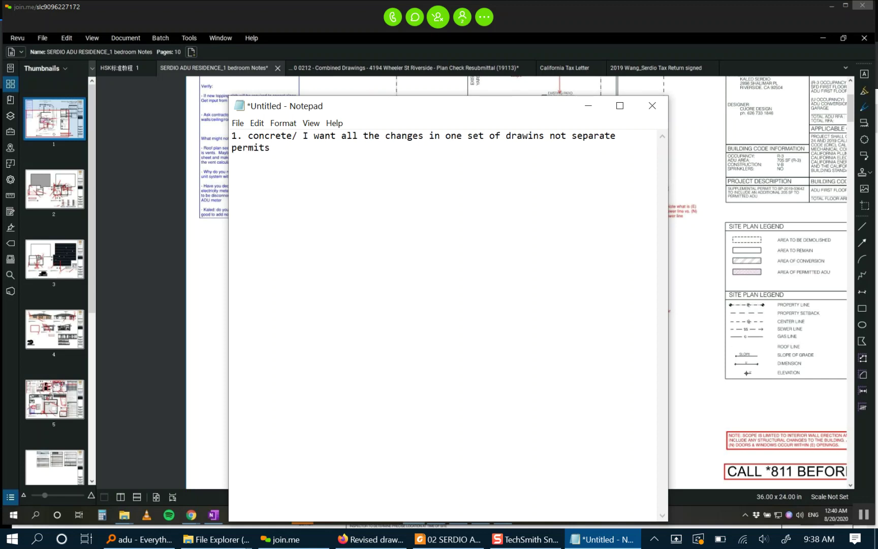
pyautogui.press('BackSpace')
pyautogui.press('BackSpace')
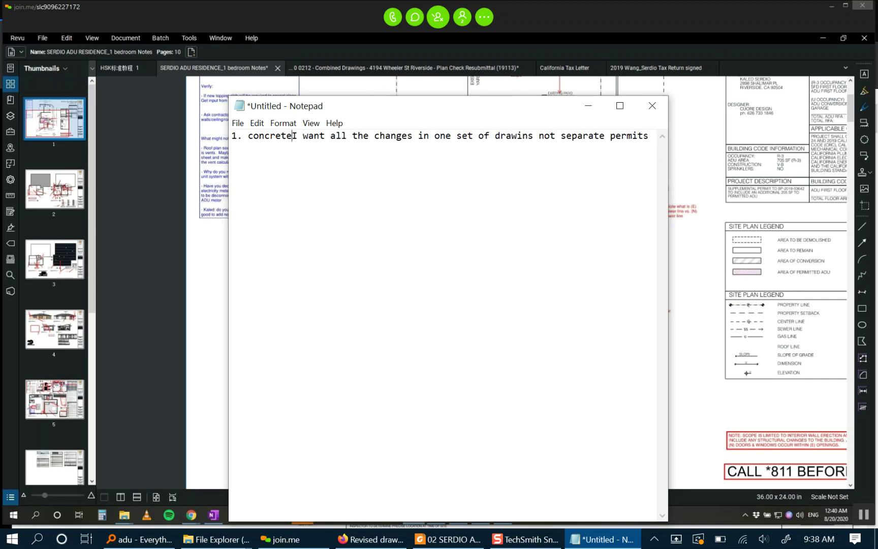
pyautogui.write('on pl')
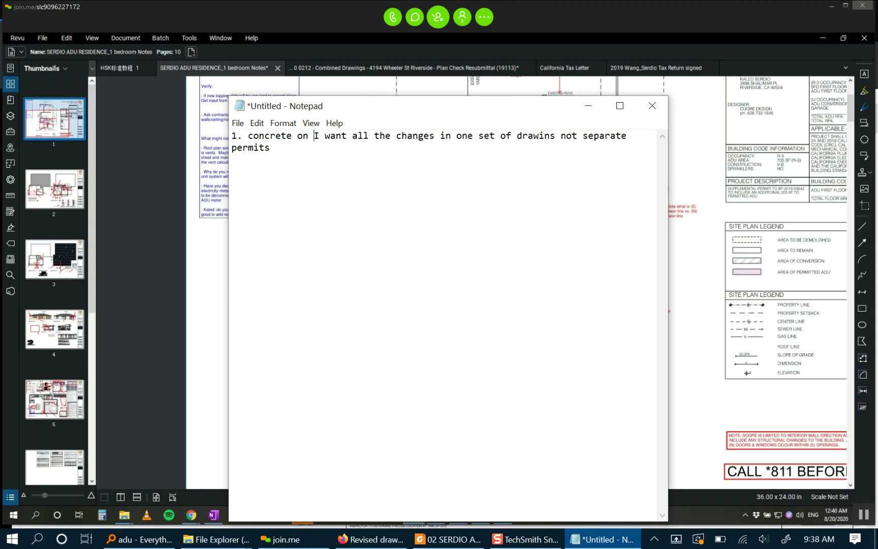
pyautogui.write('ans')
pyautogui.press('Return')
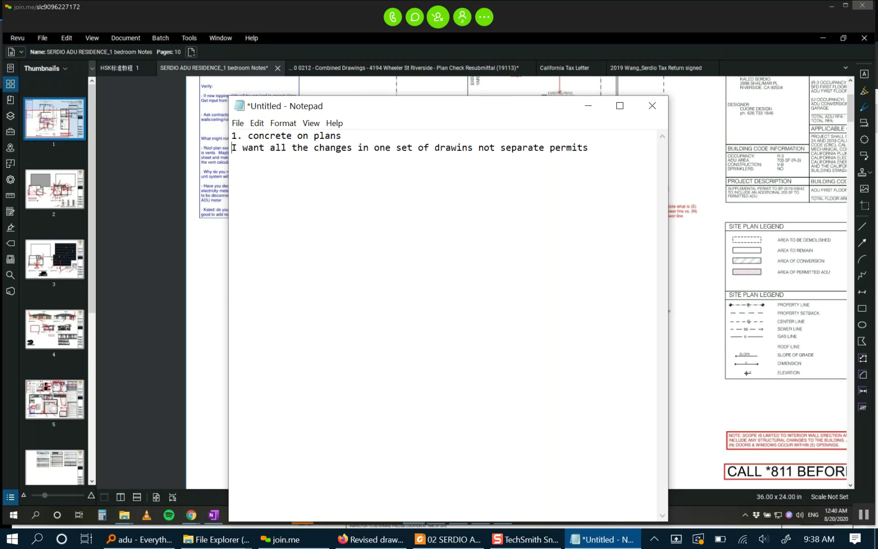
# Insert the line "2. existing vs. new sewer lines" before the sentence about one set of drawings.
pyautogui.write('2.')
pyautogui.press('BackSpace')
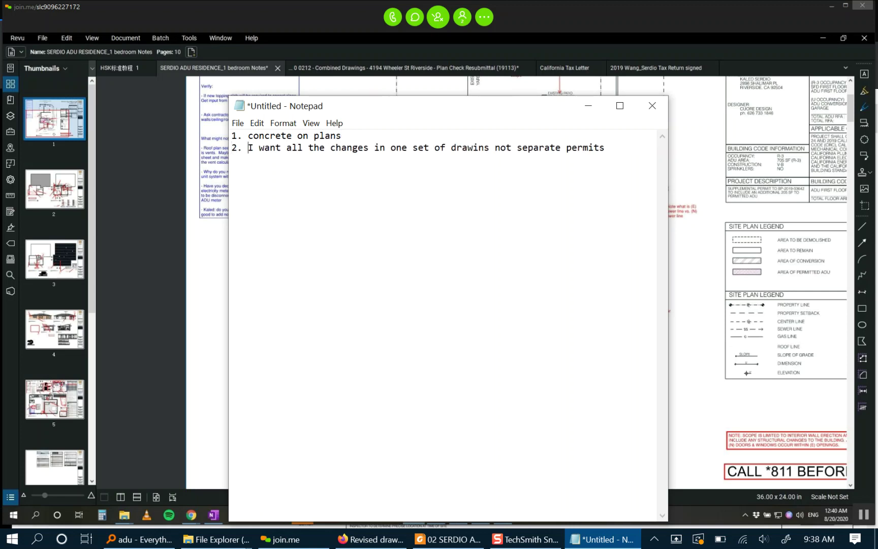
pyautogui.write('s')
pyautogui.press('BackSpace')
pyautogui.write('existing ')
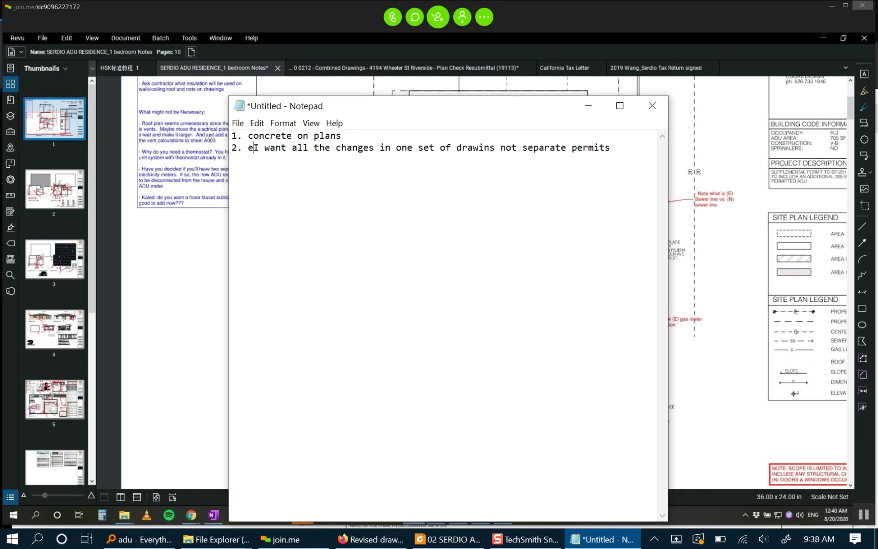
pyautogui.write('vs. ')
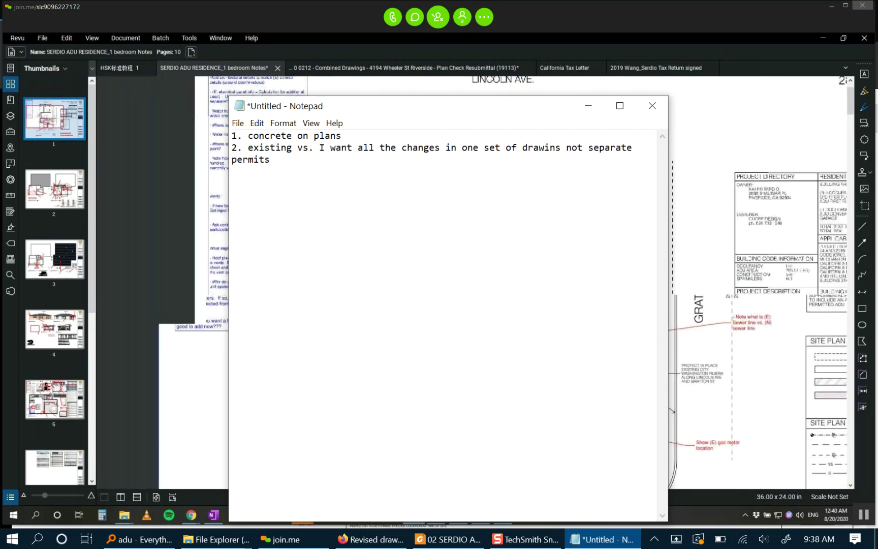
pyautogui.write('new sewer')
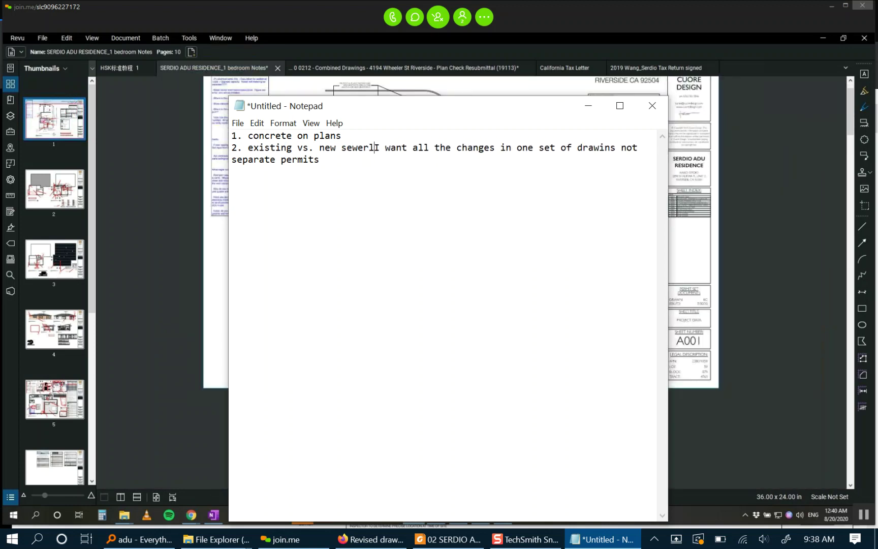
pyautogui.write(' lines')
# Put the sentence about one set of drawings on its own line as item 3 and start a new line below it.
pyautogui.press('Return')
pyautogui.write('3.')
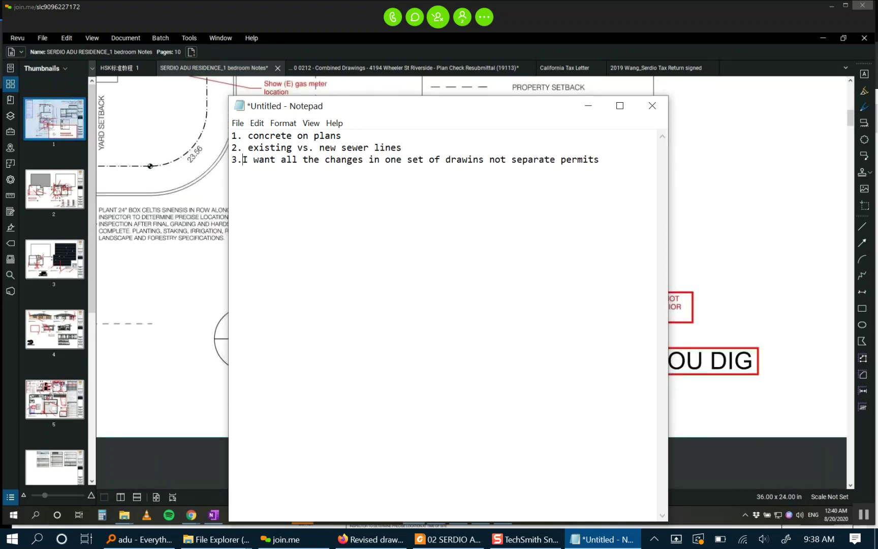
pyautogui.click(627, 163)
pyautogui.press('Return')
# Switch to join.me and move the red scope limitation note up, farther above the "CALL *811 BEFORE YOU DIG" box.
pyautogui.hotkey('alt', 'Tab')
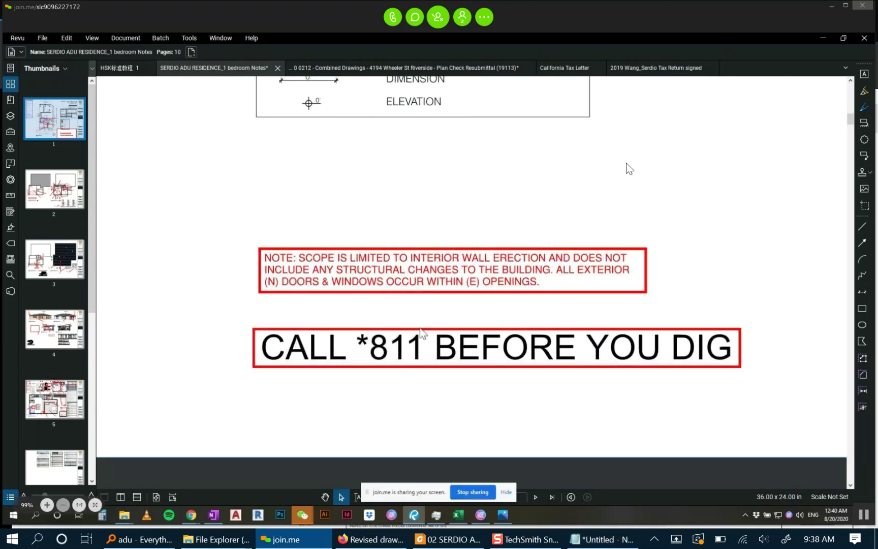
pyautogui.moveTo(383, 268); pyautogui.dragTo(382, 224)
pyautogui.scroll(-2, 382, 225)
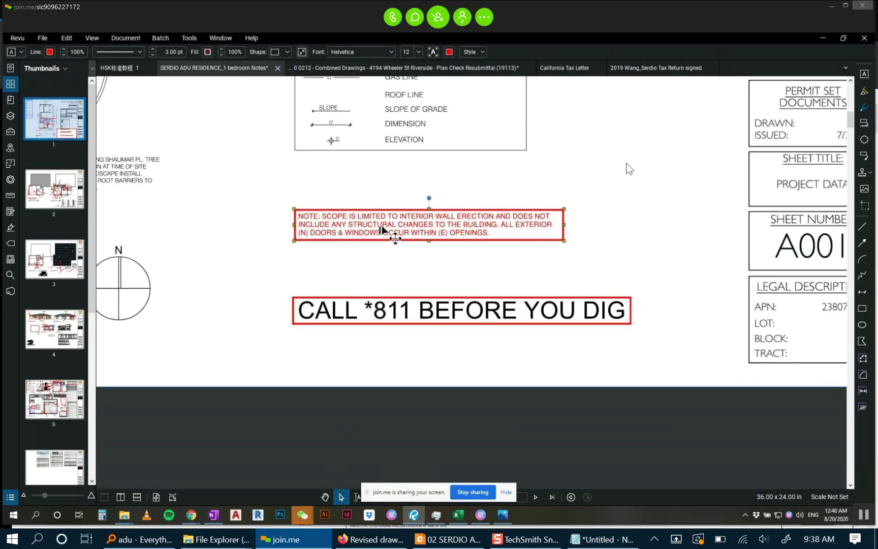
pyautogui.scroll(2, 339, 235)
pyautogui.click(390, 283)
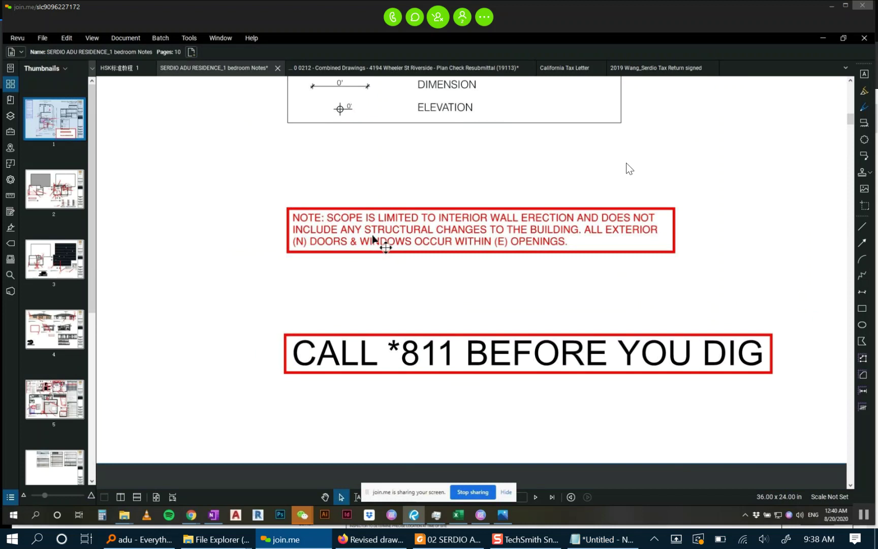
# Examine the scope limitation note on sheet A001 together with the surrounding legends and site plan markups.
pyautogui.scroll(-2, 356, 211)
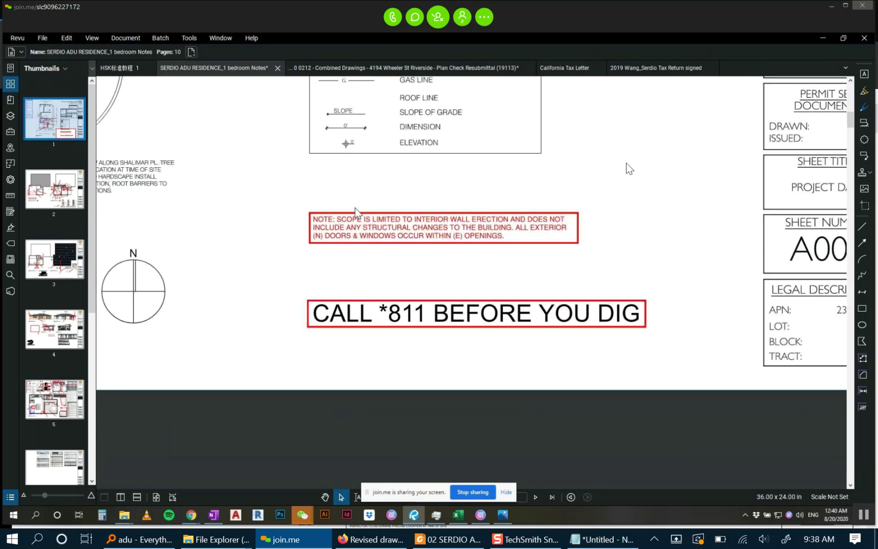
pyautogui.scroll(-2, 356, 210)
pyautogui.scroll(1, 360, 228)
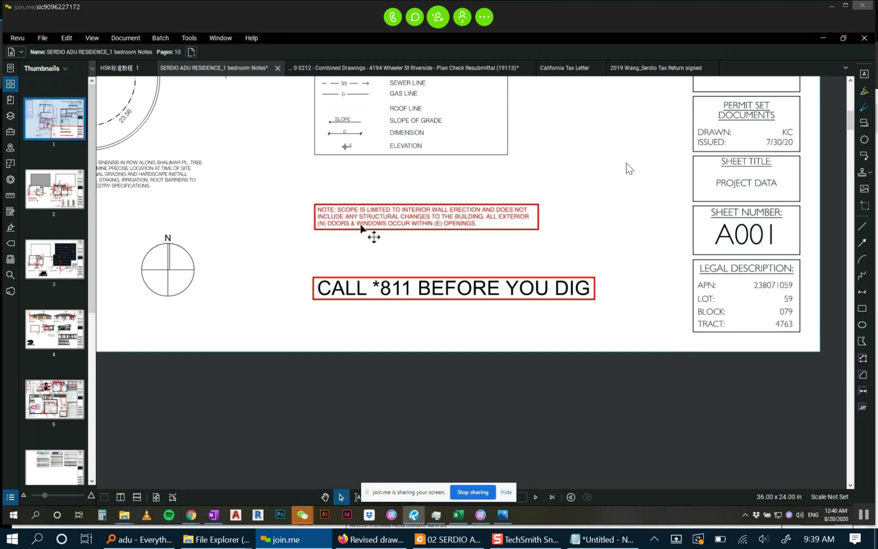
pyautogui.scroll(2, 419, 231)
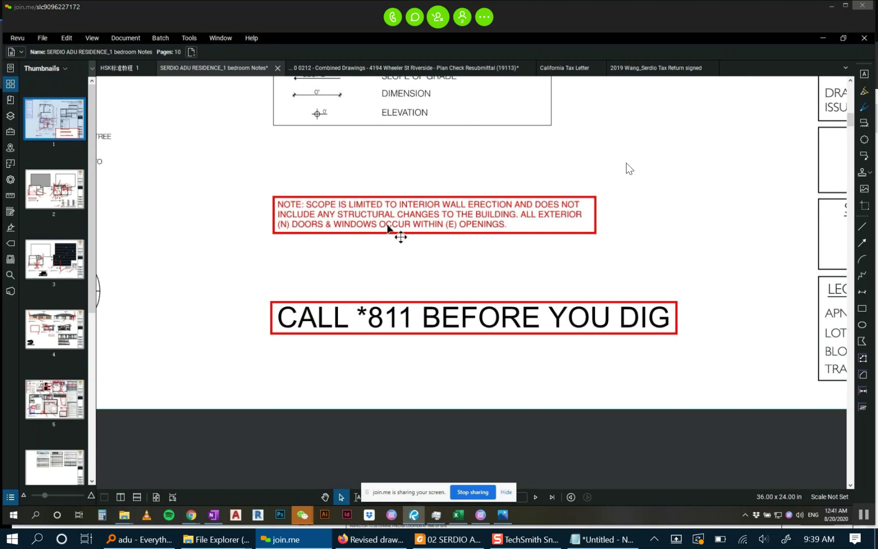
pyautogui.scroll(-2, 453, 237)
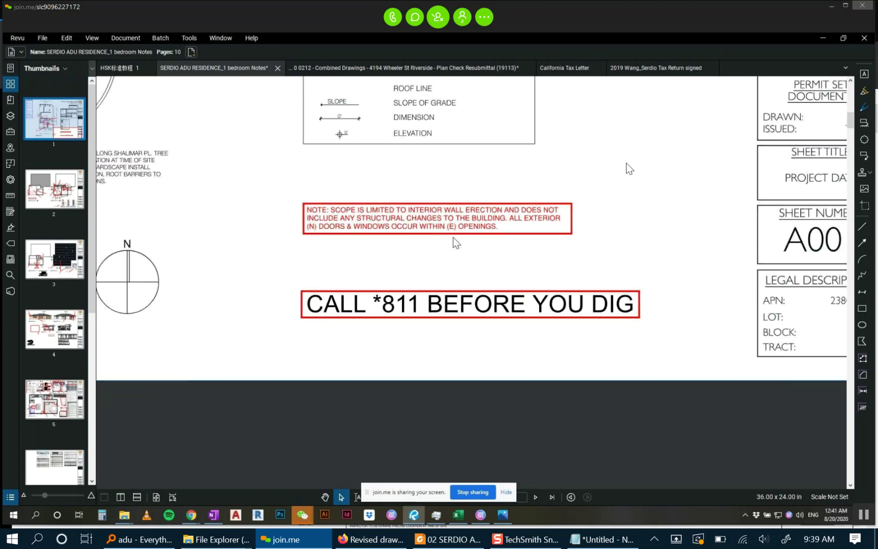
pyautogui.scroll(-2, 448, 243)
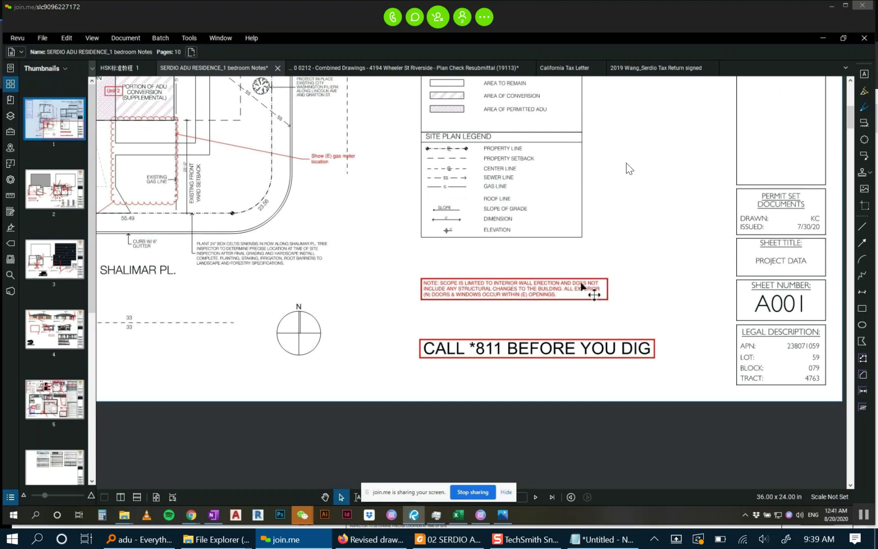
pyautogui.moveTo(524, 260); pyautogui.dragTo(662, 269)
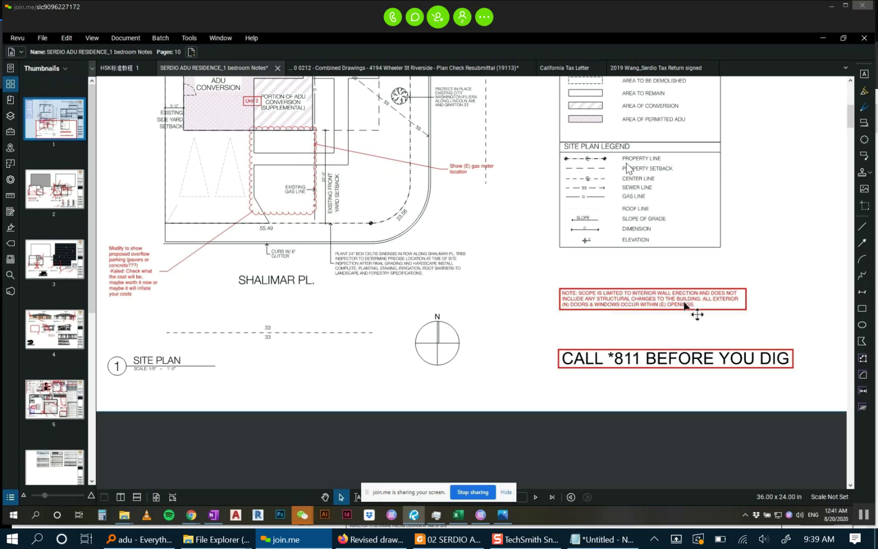
pyautogui.scroll(5, 686, 305)
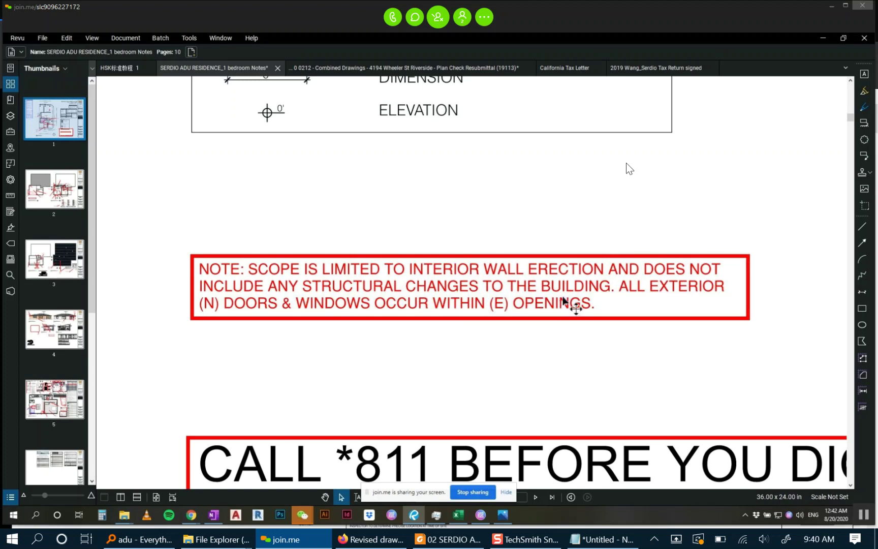
pyautogui.scroll(-5, 564, 292)
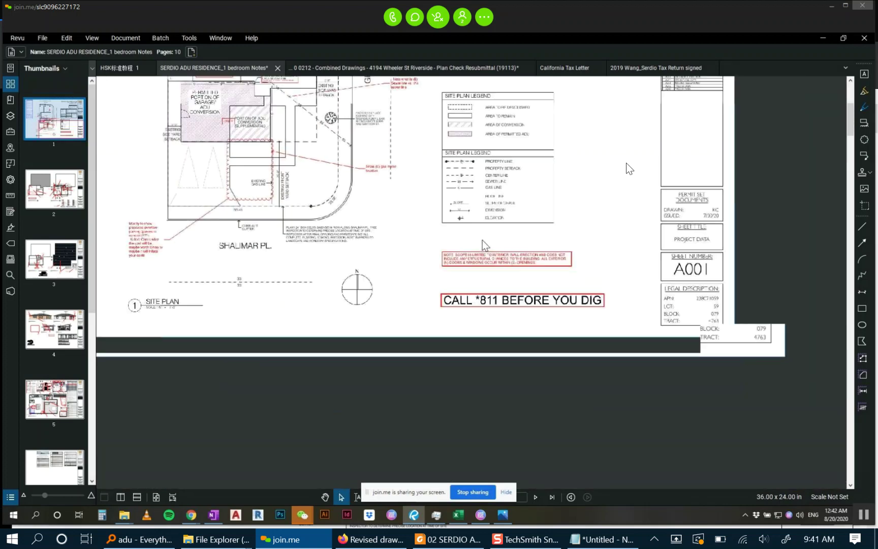
pyautogui.moveTo(468, 187); pyautogui.dragTo(551, 280)
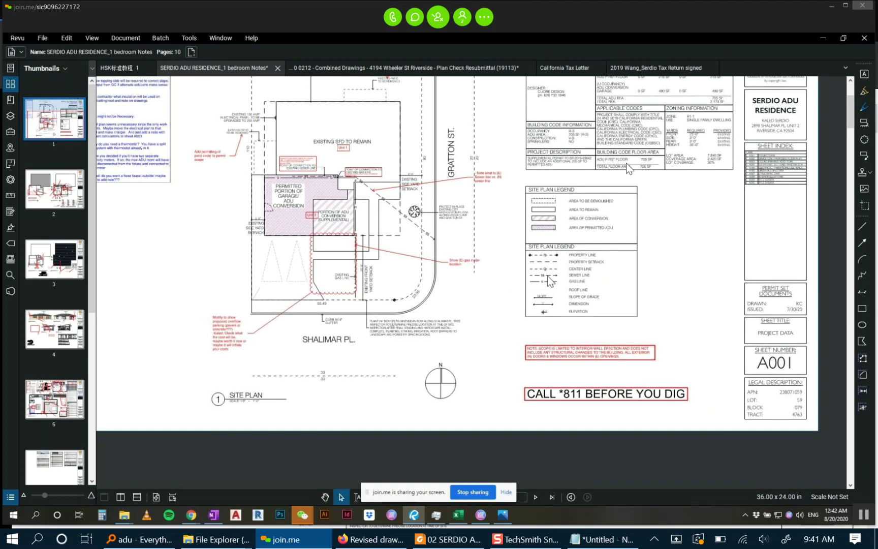
pyautogui.moveTo(367, 221)
pyautogui.mouseDown()
pyautogui.moveTo(437, 286)
pyautogui.moveTo(412, 318)
pyautogui.mouseUp()
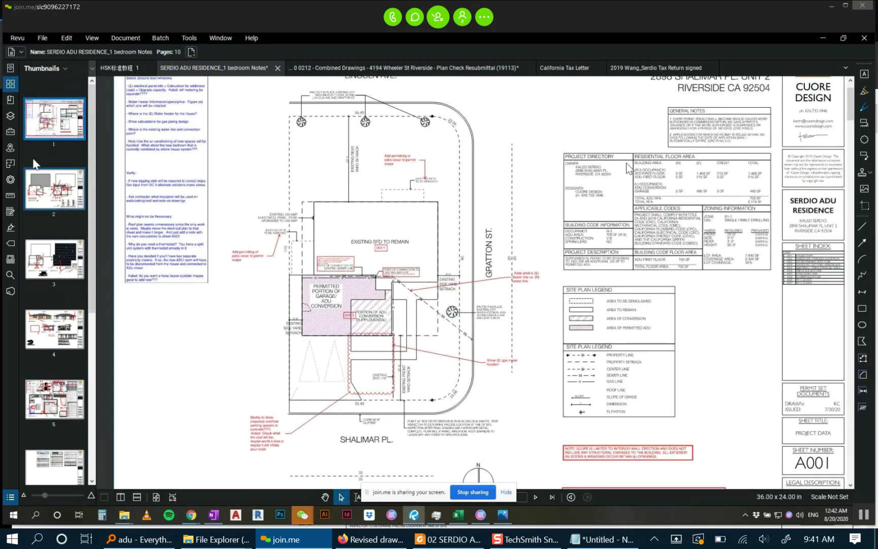
# Open sheet A002 and examine the contractor note, garage opening and clouded window on the demolition floor plan.
pyautogui.click(41, 178)
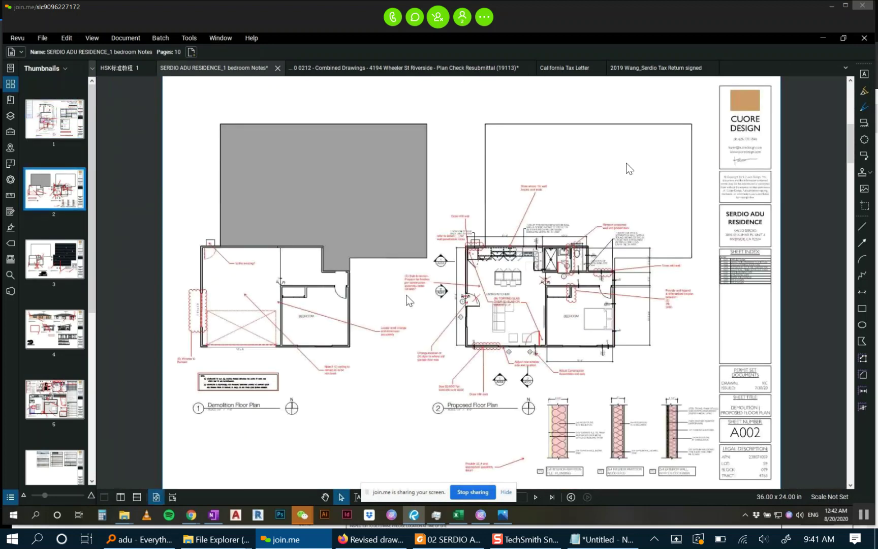
pyautogui.scroll(3, 238, 322)
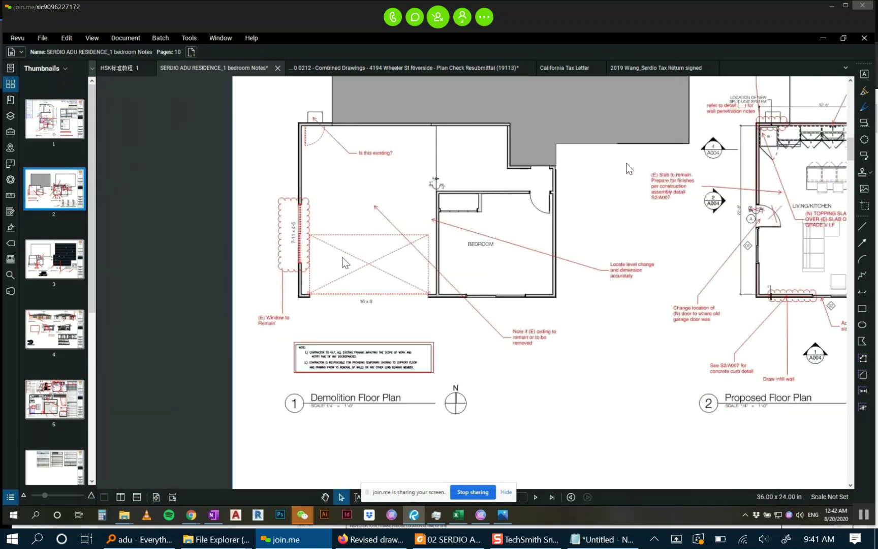
pyautogui.scroll(2, 343, 257)
pyautogui.scroll(3, 348, 377)
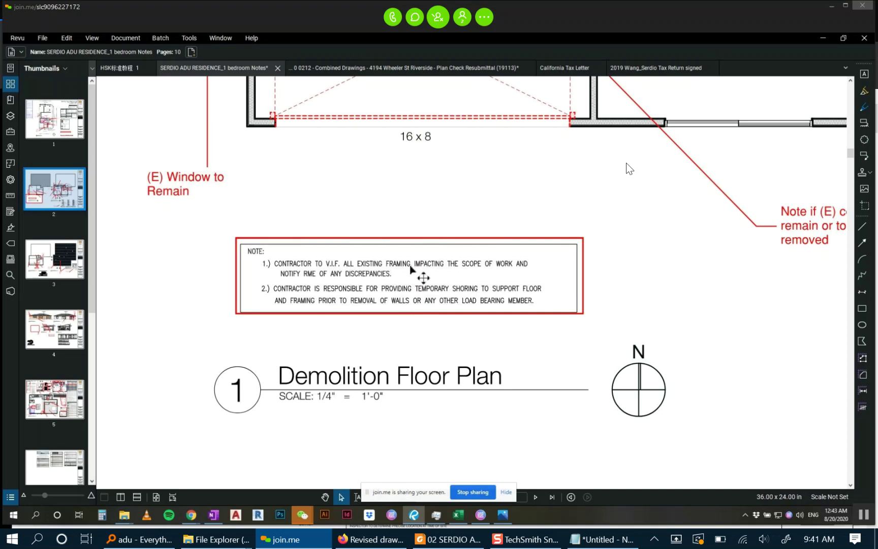
pyautogui.scroll(1, 389, 277)
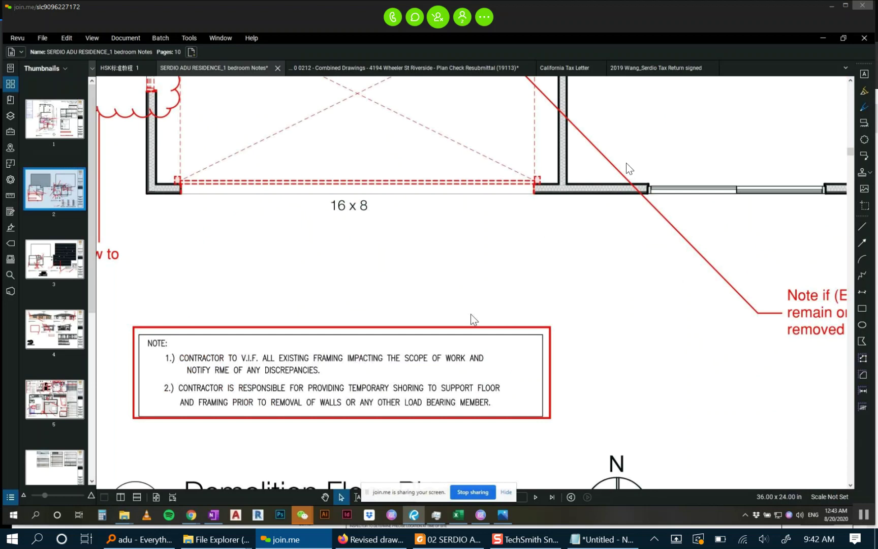
pyautogui.scroll(-5, 470, 314)
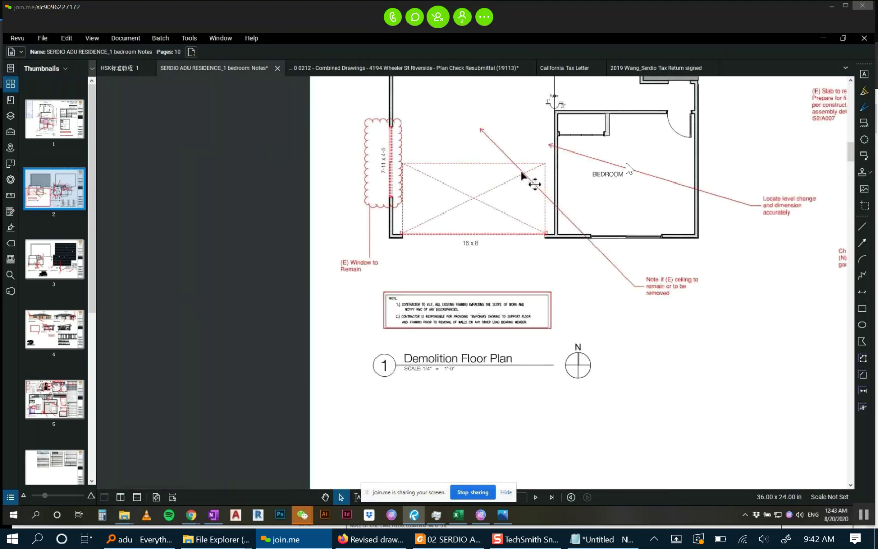
pyautogui.scroll(5, 473, 315)
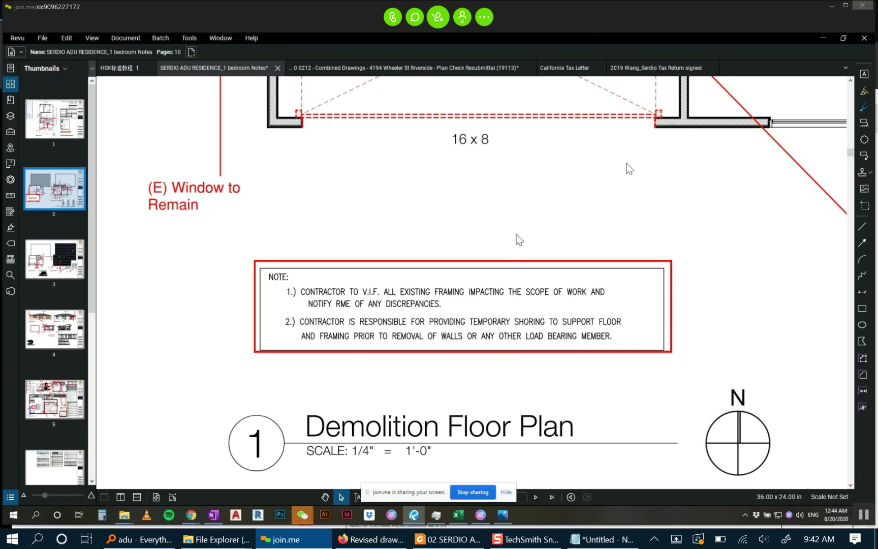
pyautogui.scroll(-3, 516, 239)
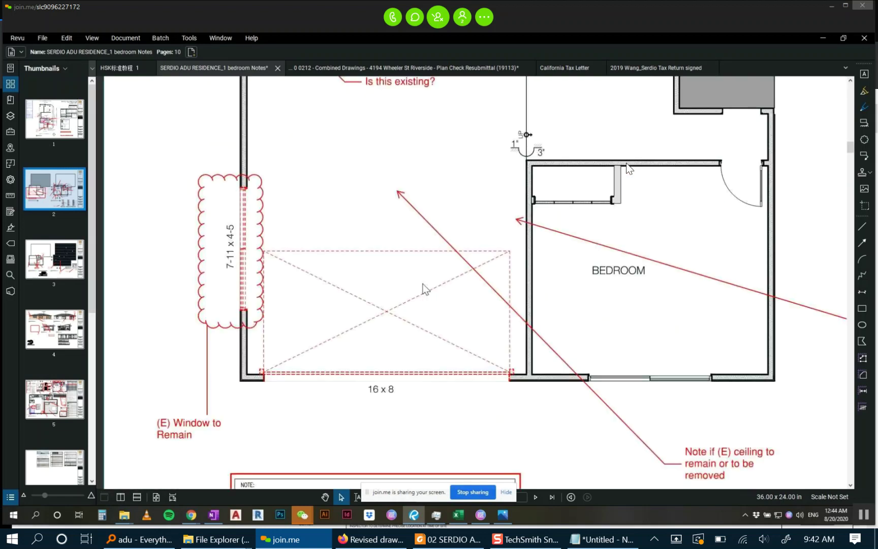
pyautogui.scroll(-3, 424, 289)
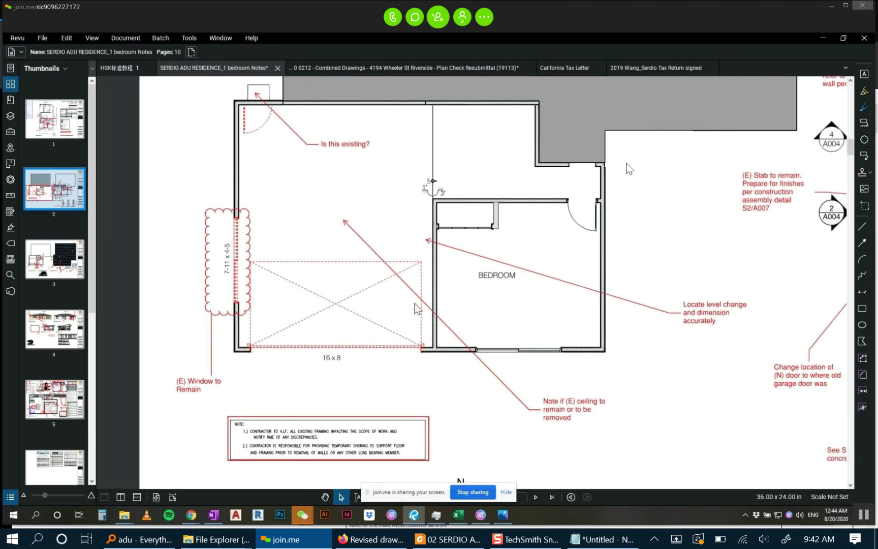
pyautogui.moveTo(307, 275); pyautogui.dragTo(386, 264)
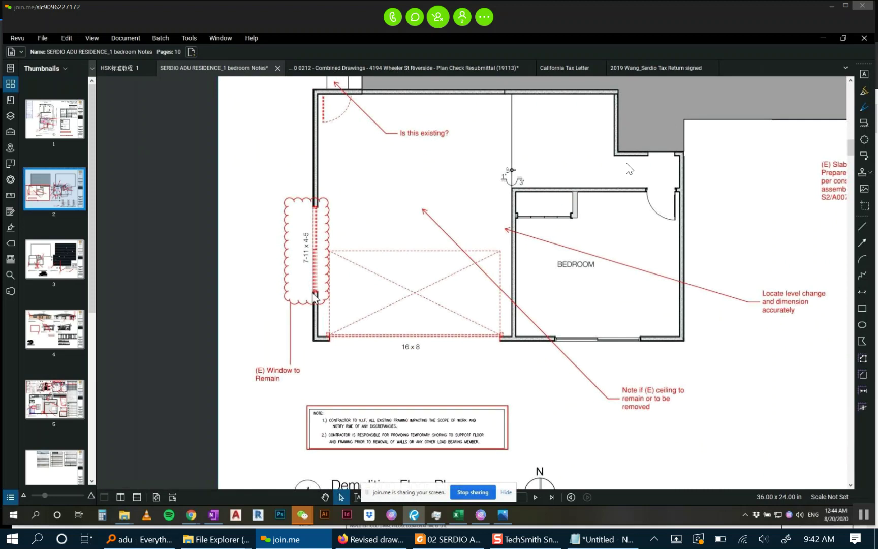
pyautogui.scroll(5, 376, 434)
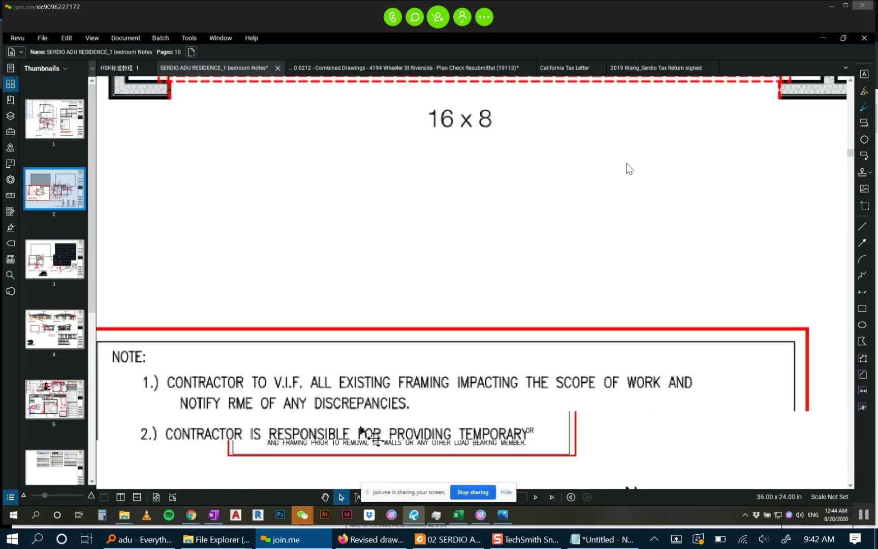
pyautogui.moveTo(379, 396); pyautogui.dragTo(401, 339)
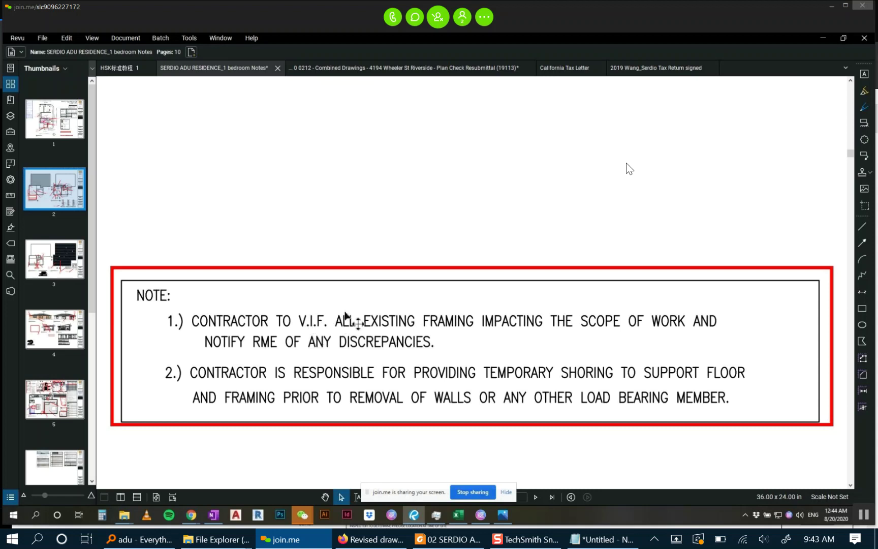
pyautogui.scroll(-3, 344, 315)
pyautogui.scroll(-5, 349, 240)
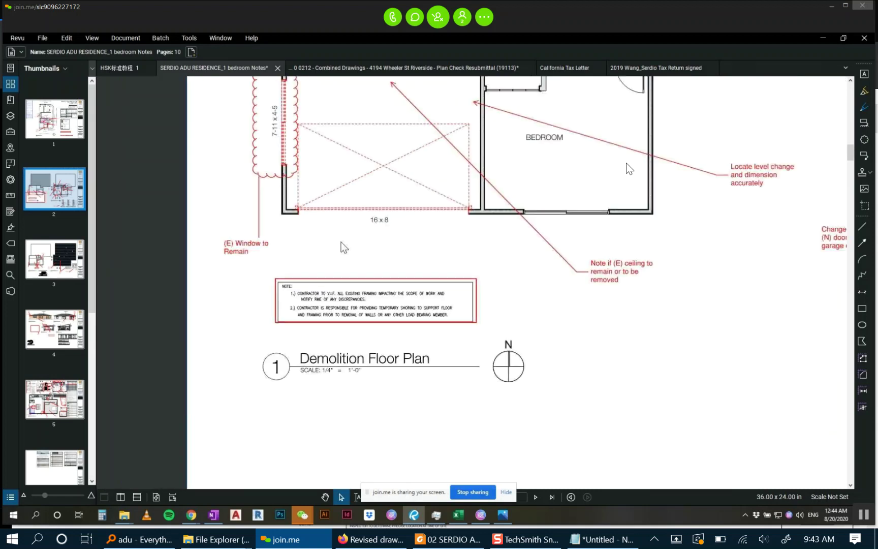
# Examine the door and slab markups on the proposed floor plan and the "Is this existing?" callout on the demolition plan.
pyautogui.scroll(2, 320, 284)
pyautogui.moveTo(542, 288); pyautogui.dragTo(239, 294)
pyautogui.moveTo(572, 287); pyautogui.dragTo(381, 289)
pyautogui.scroll(2, 367, 228)
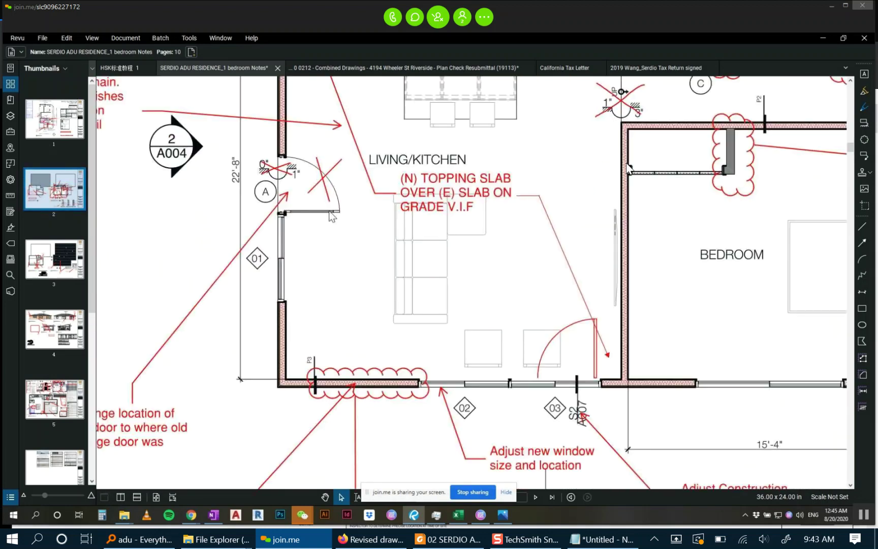
pyautogui.scroll(-2, 604, 347)
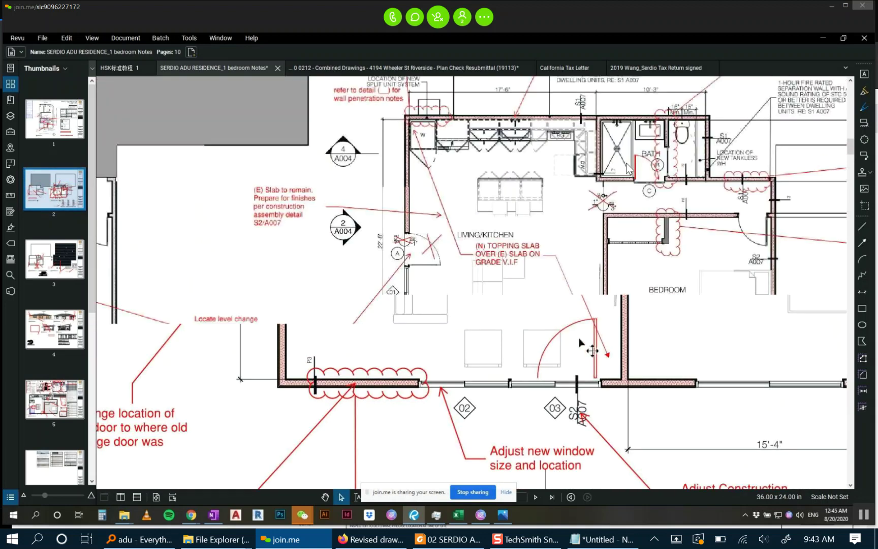
pyautogui.moveTo(604, 347); pyautogui.dragTo(356, 284)
pyautogui.scroll(3, 629, 167)
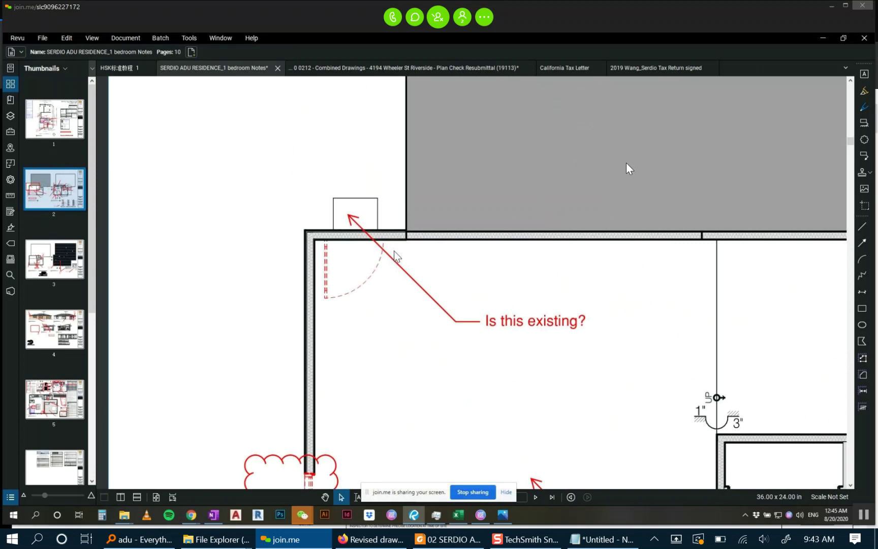
pyautogui.scroll(-4, 394, 250)
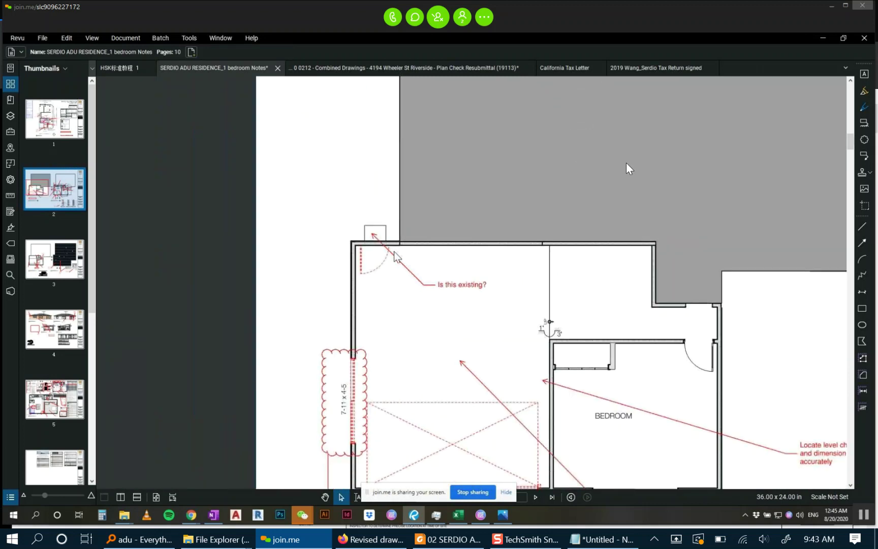
pyautogui.scroll(-2, 394, 251)
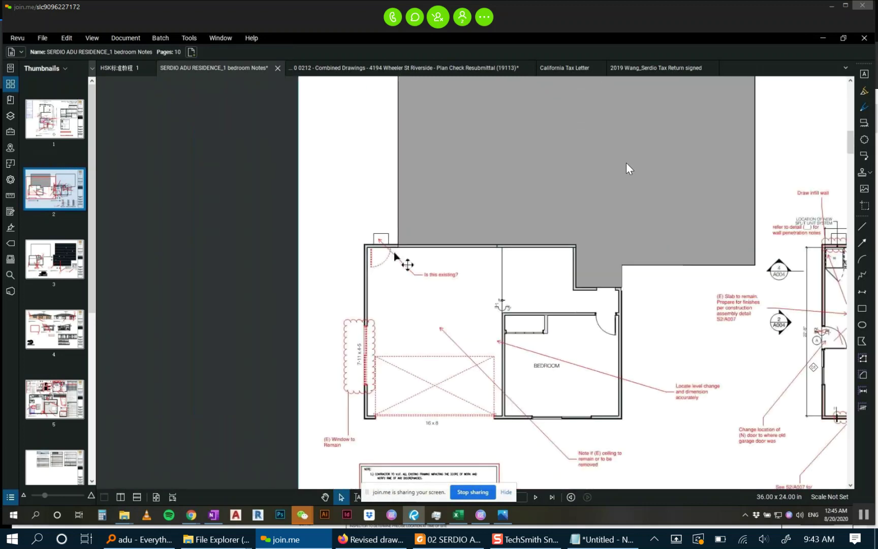
# Examine the dashed door, the small exterior box and the "Is this existing?" callout at the corner of the demolition floor plan.
pyautogui.scroll(-2, 395, 256)
pyautogui.scroll(2, 394, 256)
pyautogui.scroll(4, 390, 226)
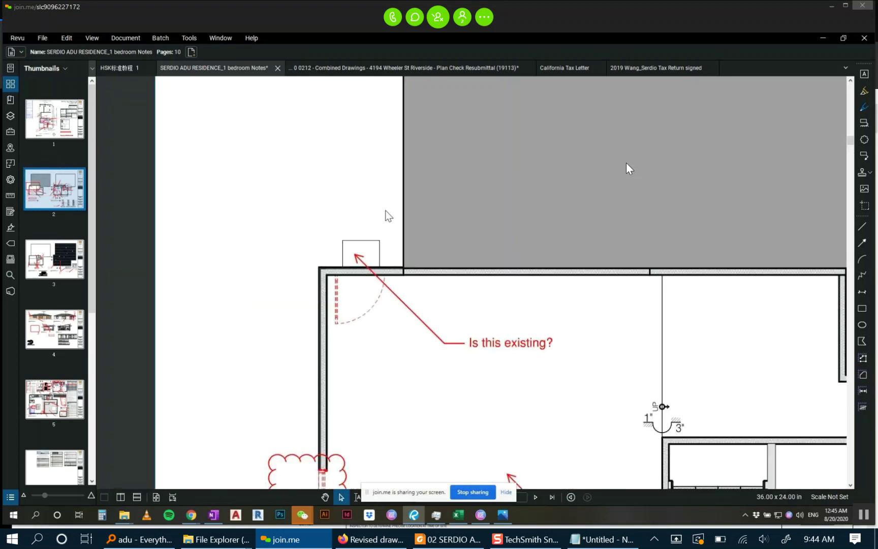
pyautogui.scroll(-3, 426, 253)
pyautogui.scroll(-3, 439, 257)
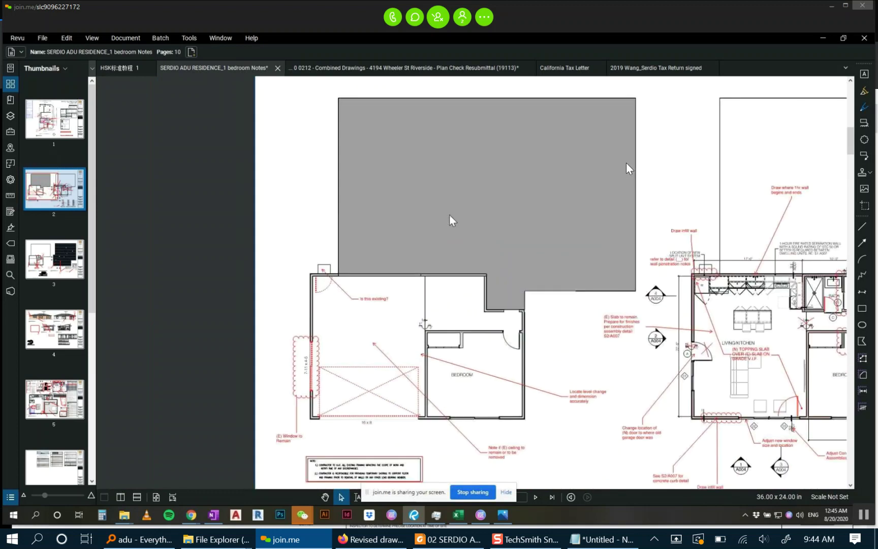
pyautogui.scroll(3, 288, 267)
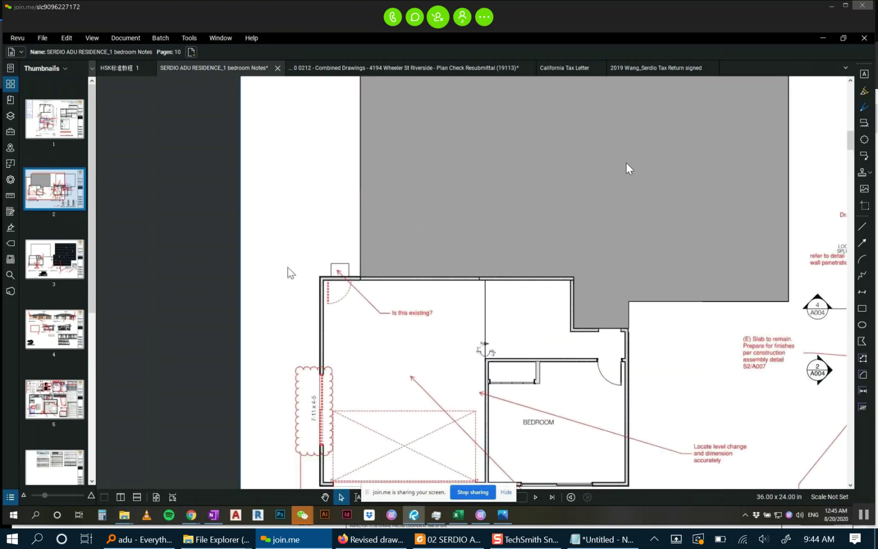
pyautogui.scroll(3, 346, 265)
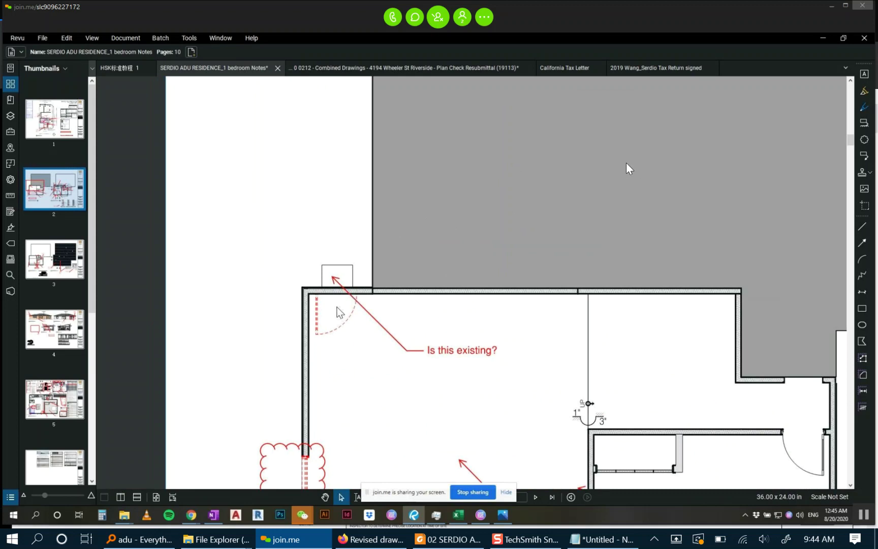
pyautogui.scroll(3, 336, 317)
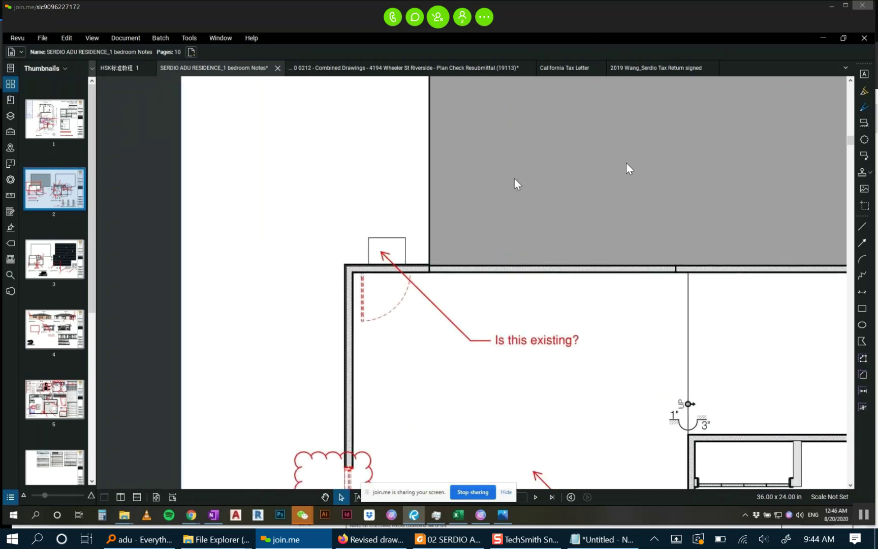
pyautogui.moveTo(459, 220); pyautogui.dragTo(428, 330)
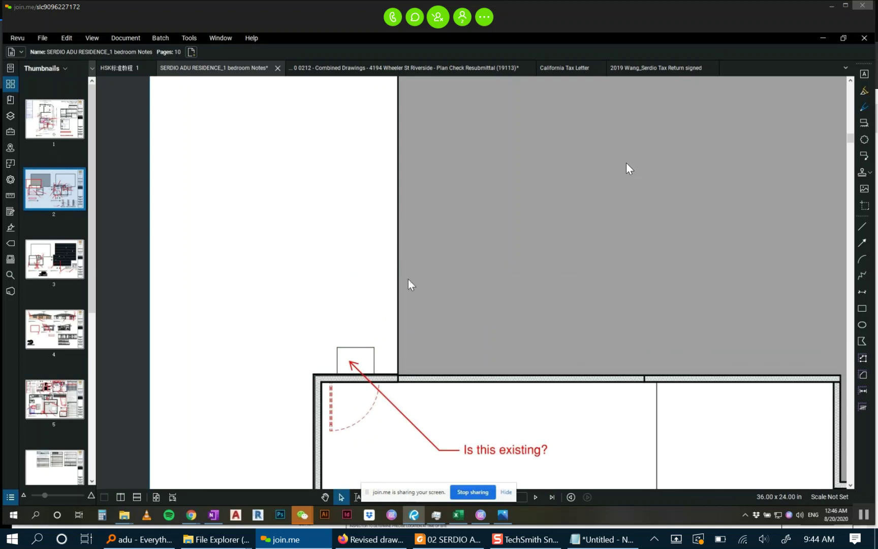
pyautogui.scroll(-3, 408, 279)
pyautogui.scroll(3, 340, 261)
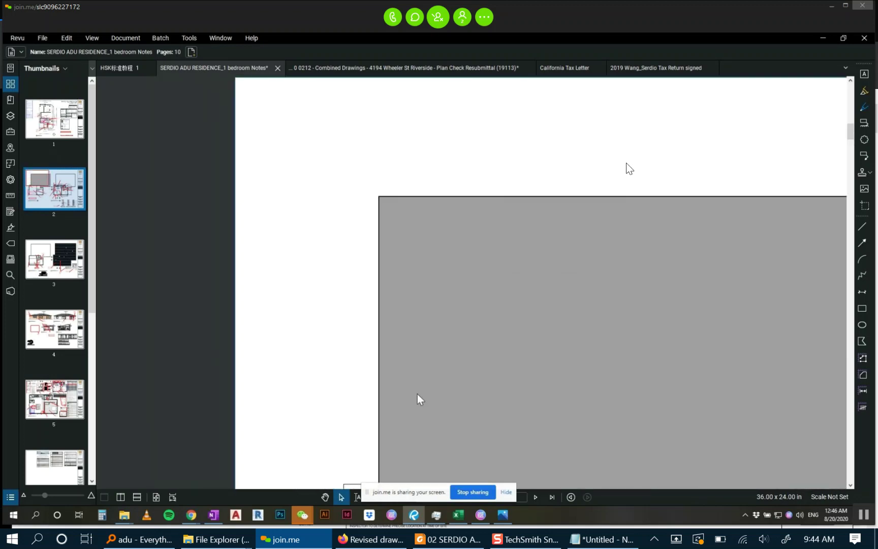
pyautogui.scroll(-2, 367, 383)
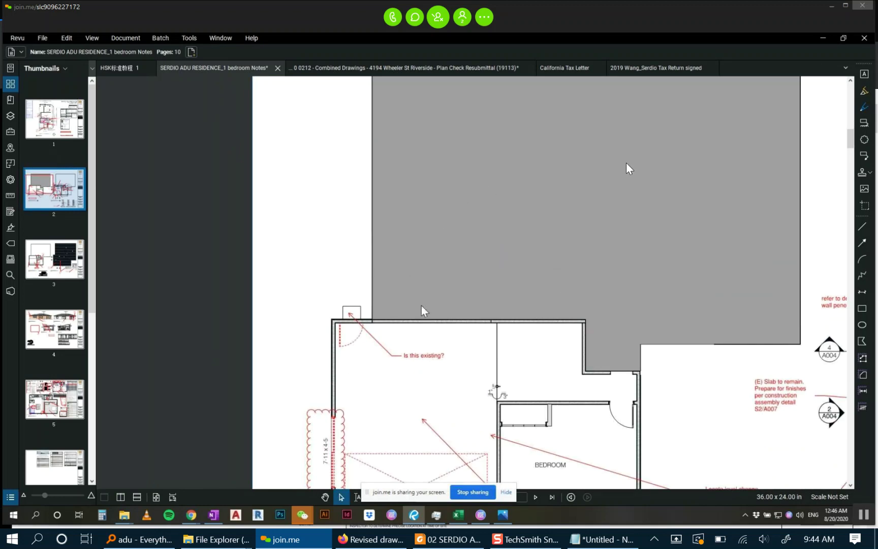
pyautogui.scroll(2, 345, 327)
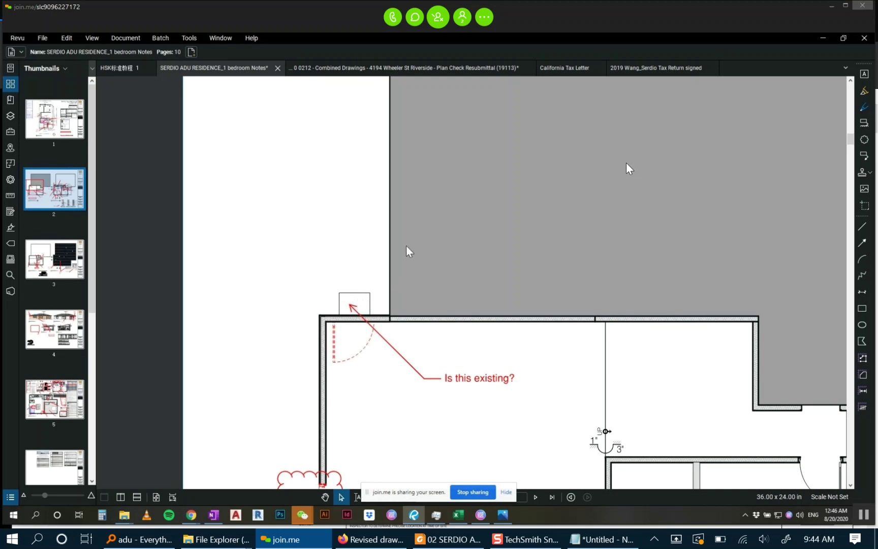
pyautogui.scroll(-3, 629, 168)
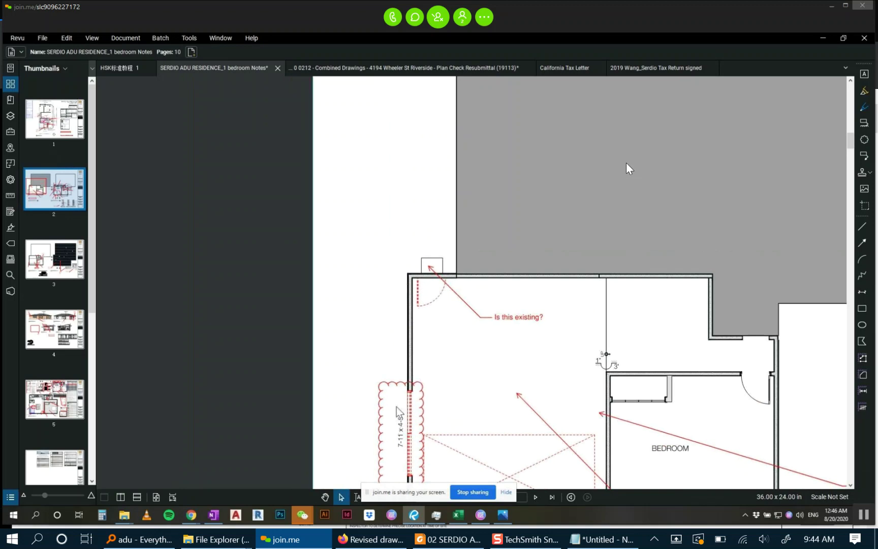
pyautogui.scroll(3, 397, 313)
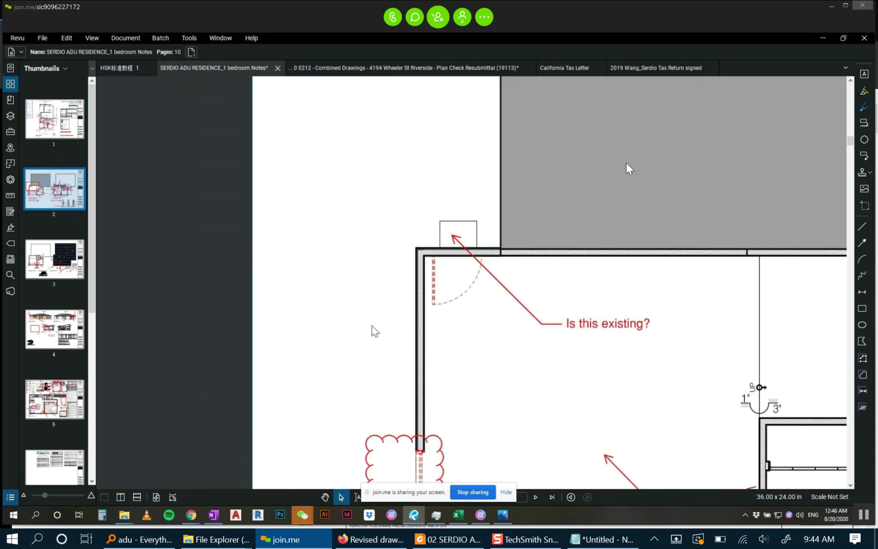
pyautogui.click(867, 245)
pyautogui.moveTo(444, 238)
pyautogui.mouseDown()
pyautogui.moveTo(397, 318)
pyautogui.moveTo(397, 309)
pyautogui.mouseUp()
pyautogui.press('Escape')
pyautogui.click(440, 208)
pyautogui.click(417, 279)
pyautogui.press('Delete')
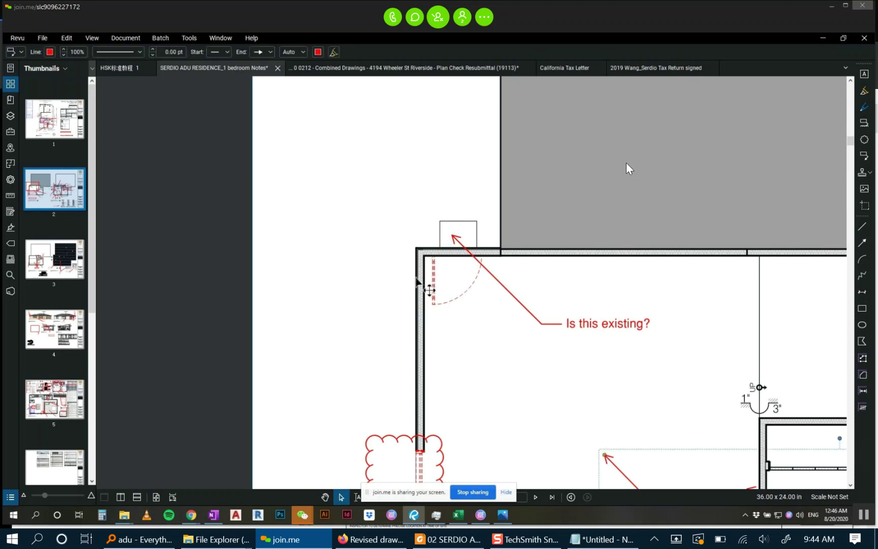
# Examine the garage area of the demolition floor plan, from the corner door to the clouded window and the 16 x 8 opening.
pyautogui.scroll(-5, 629, 168)
pyautogui.scroll(5, 628, 167)
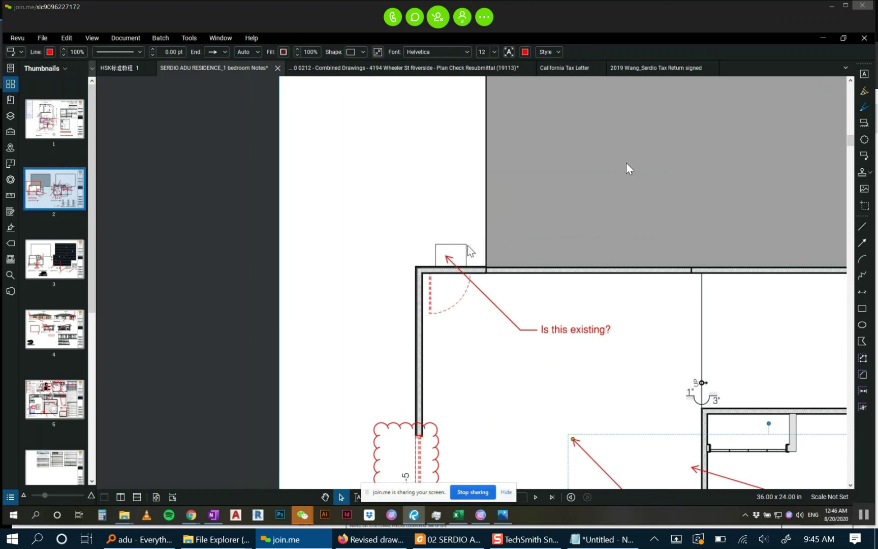
pyautogui.scroll(-4, 453, 253)
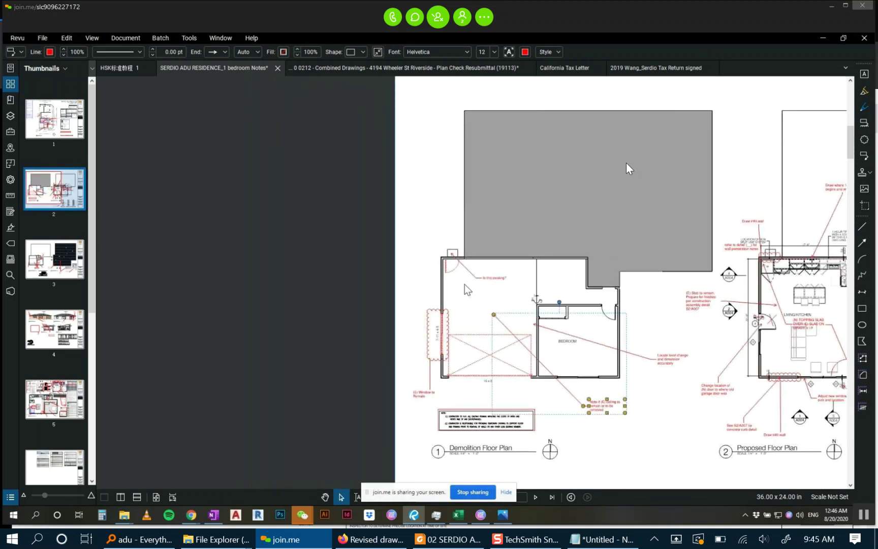
pyautogui.scroll(5, 465, 284)
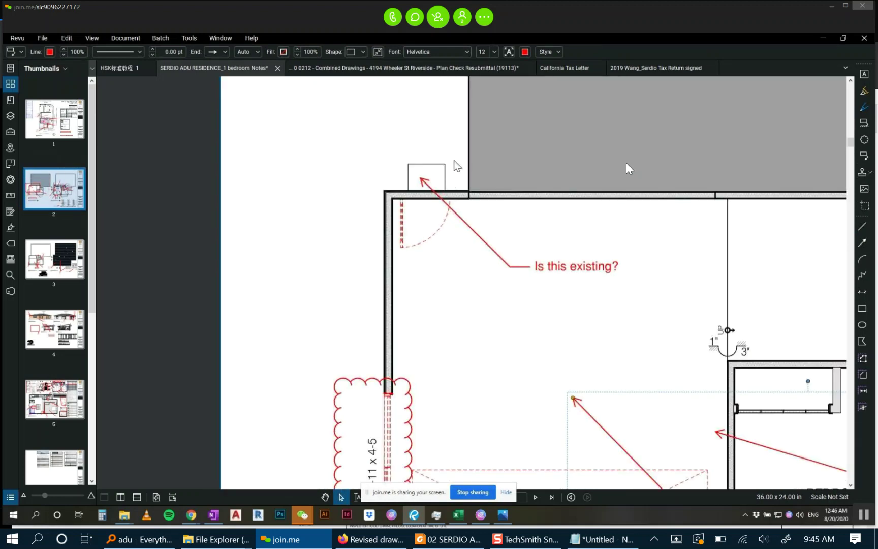
pyautogui.scroll(-3, 436, 179)
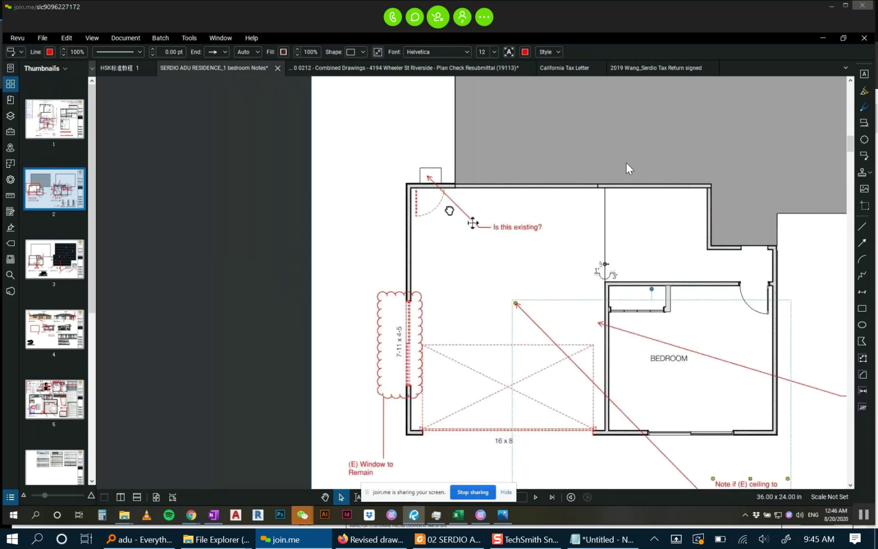
pyautogui.moveTo(527, 234); pyautogui.dragTo(386, 203)
pyautogui.scroll(1, 393, 204)
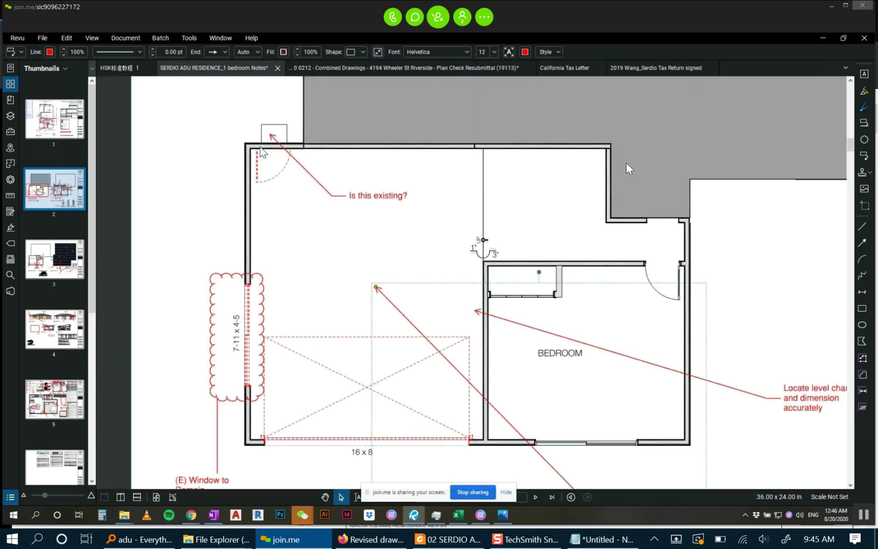
# Examine the split unit and infill wall markups on the proposed floor plan and the level change and ceiling callouts on the demolition plan.
pyautogui.scroll(-5, 386, 178)
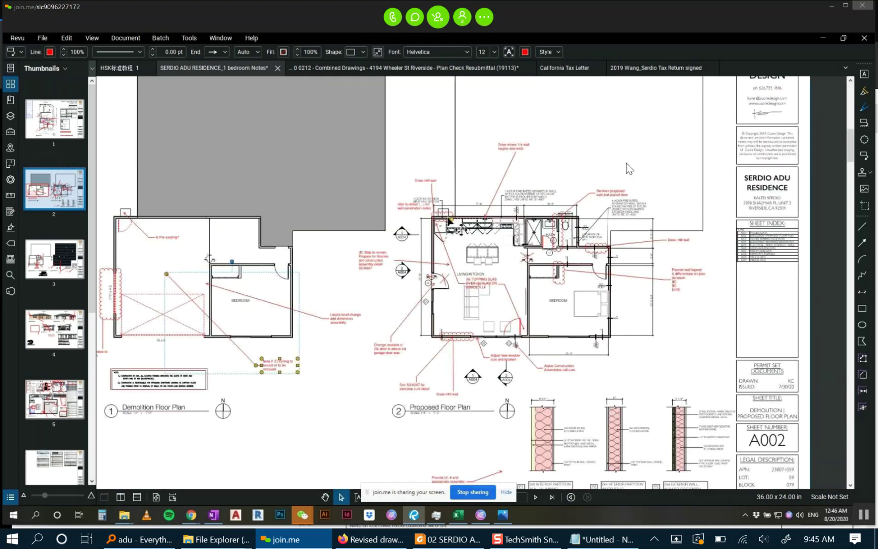
pyautogui.scroll(6, 438, 220)
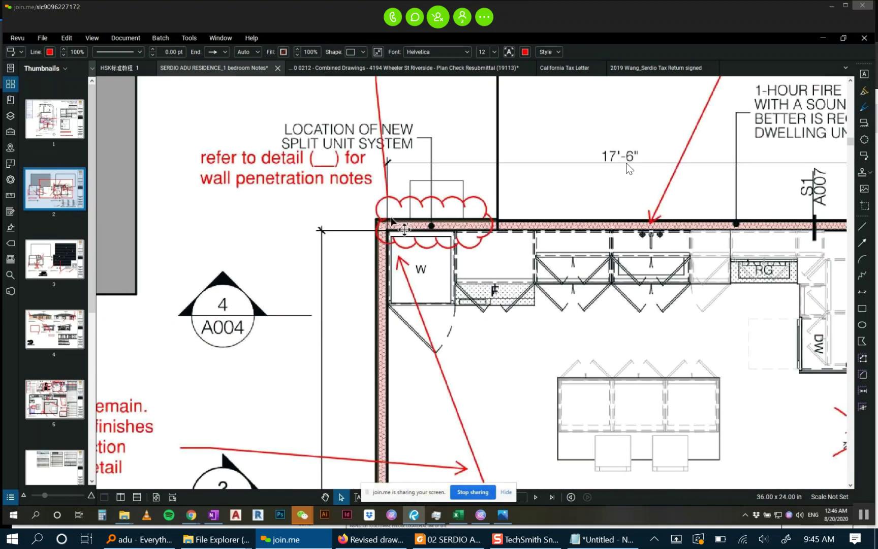
pyautogui.moveTo(404, 228); pyautogui.dragTo(496, 234)
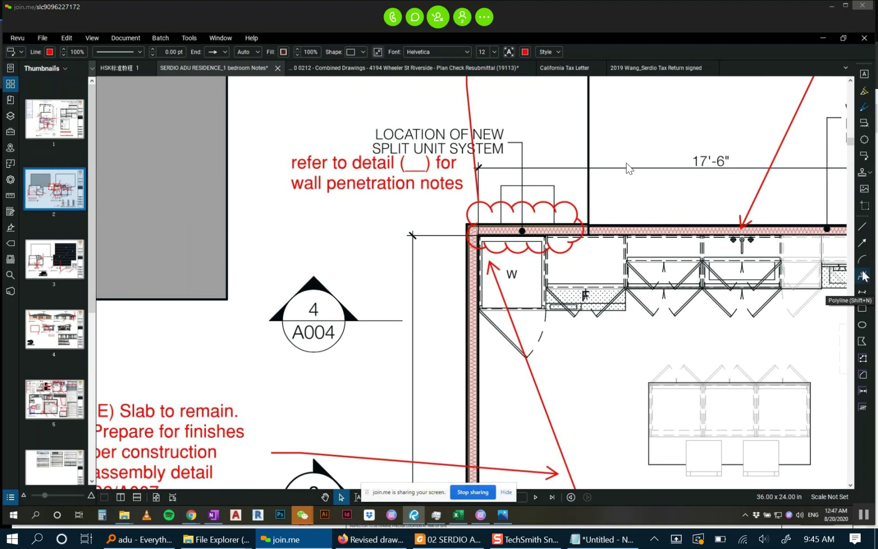
pyautogui.scroll(-4, 659, 184)
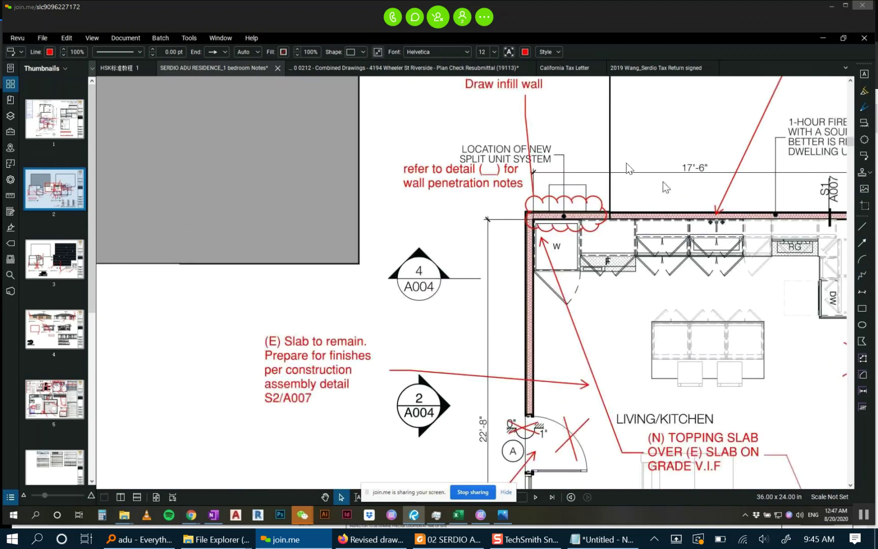
pyautogui.scroll(-5, 667, 184)
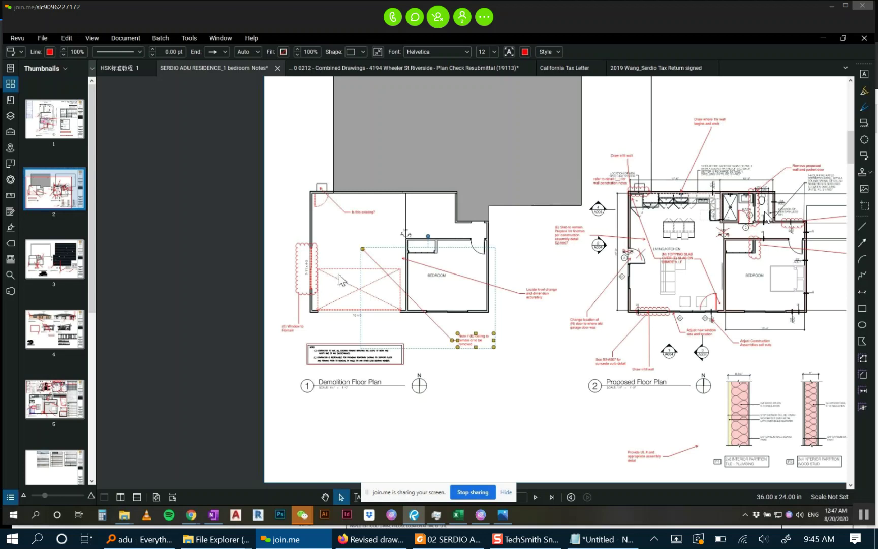
pyautogui.scroll(3, 340, 275)
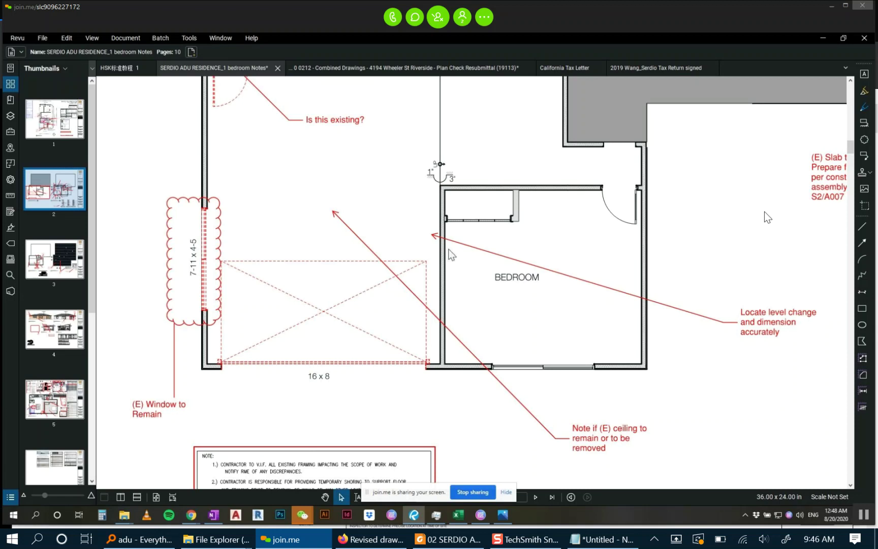
pyautogui.moveTo(412, 221); pyautogui.dragTo(443, 269)
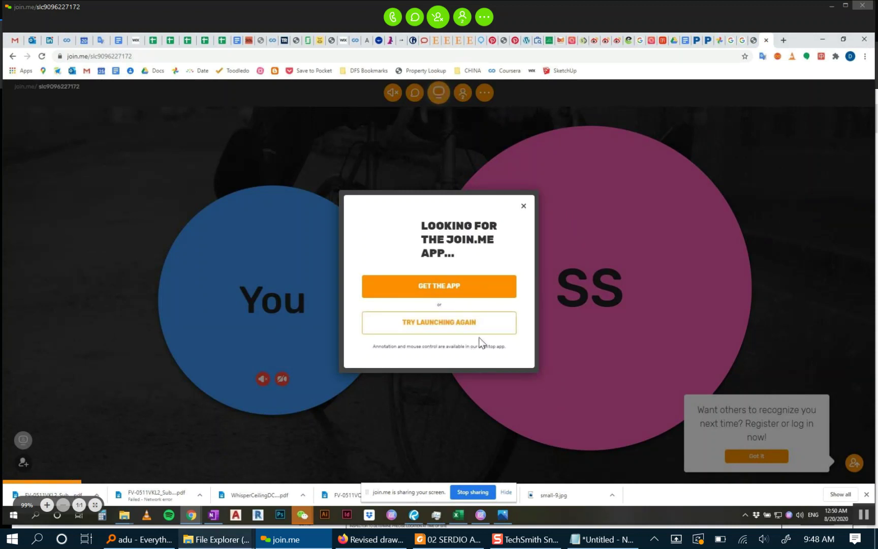
# Return to the shared join.me session and dismiss the prompt to get or relaunch the join.me app.
pyautogui.click(291, 541)
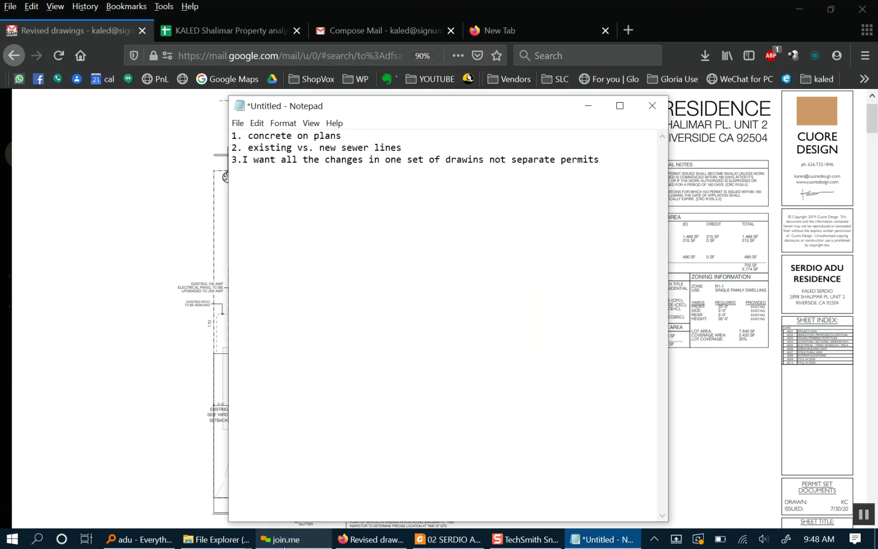
pyautogui.click(291, 541)
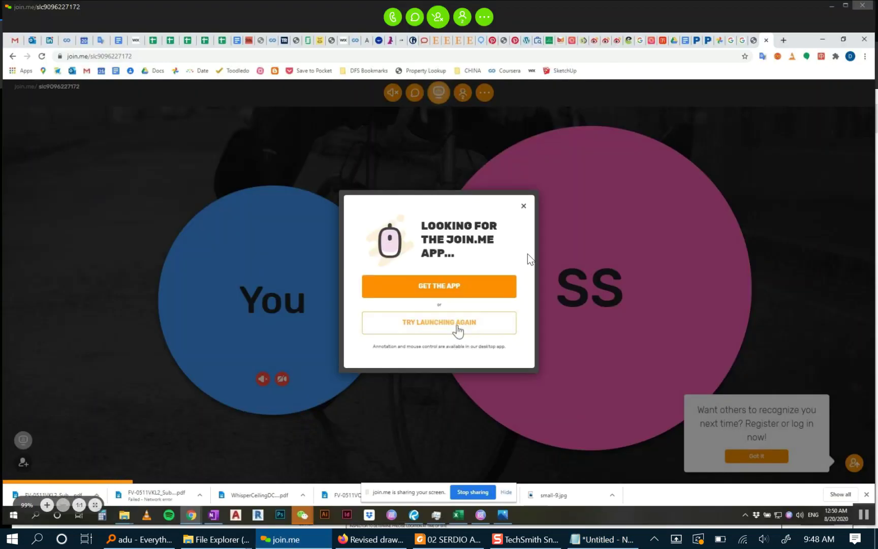
pyautogui.click(524, 207)
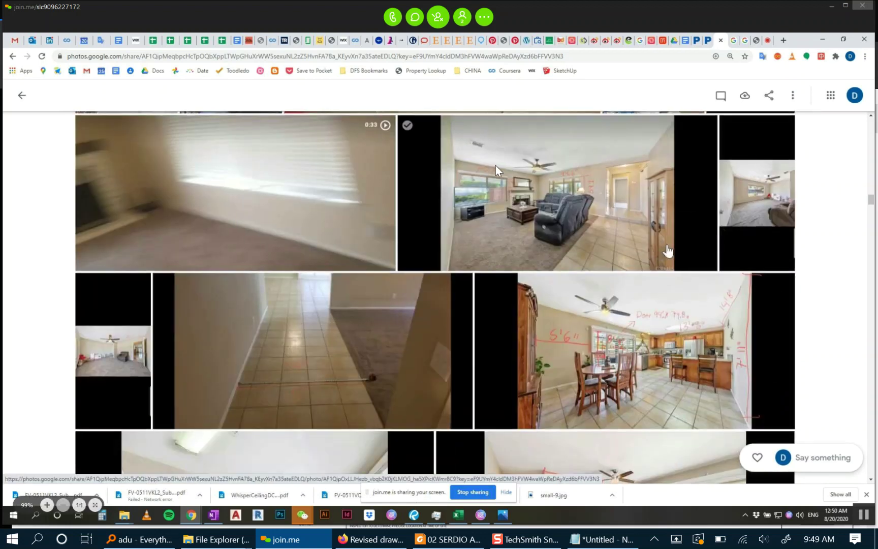
# Switch to Firefox and open a new browser tab.
pyautogui.hotkey('alt', 'Tab')
pyautogui.hotkey('alt', 'Tab')
pyautogui.hotkey('alt', 'Tab')
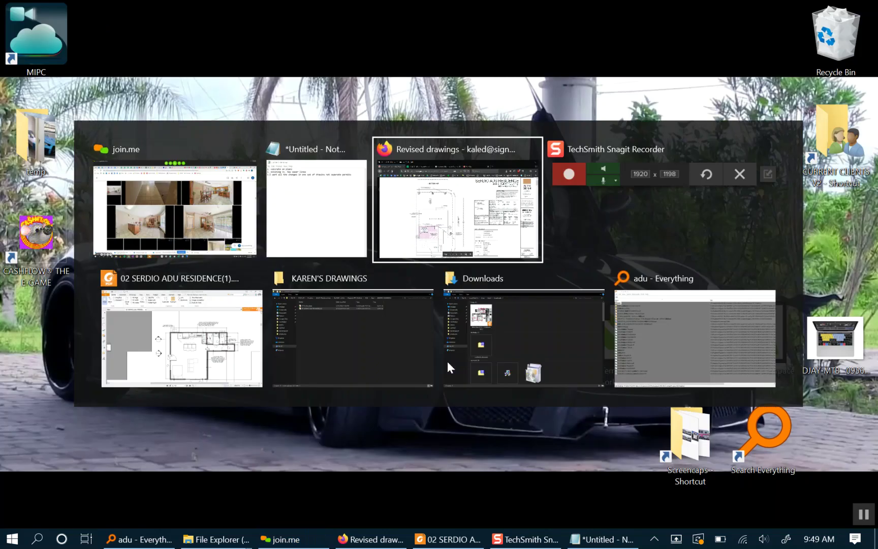
pyautogui.hotkey('ctrl', 't')
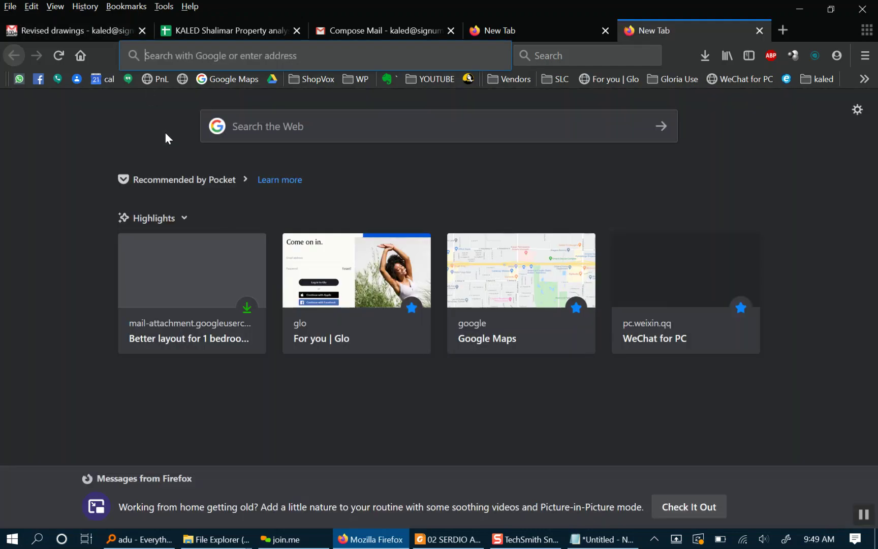
pyautogui.write('t')
pyautogui.press('BackSpace')
pyautogui.press('BackSpace')
pyautogui.press('Escape')
pyautogui.hotkey('alt', 'Tab')
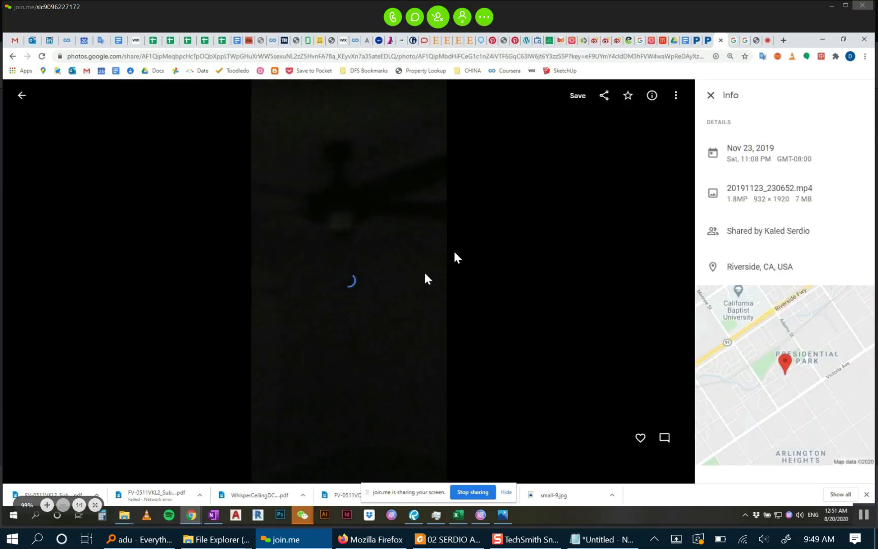
# Switch to Firefox, look up "shalimar" in the new tab and open the suggested House #1 Google Photos album.
pyautogui.hotkey('alt', 'Tab')
pyautogui.write('shalimar')
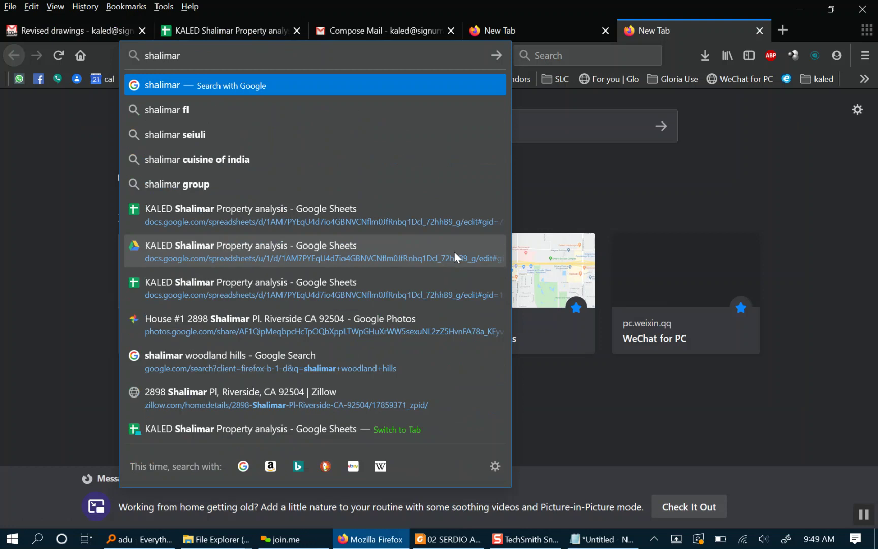
pyautogui.press('Down')
pyautogui.press('Down')
pyautogui.press('Down')
pyautogui.press('Down')
pyautogui.press('Down')
pyautogui.press('Down')
pyautogui.press('Down')
pyautogui.press('Down')
pyautogui.press('Return')
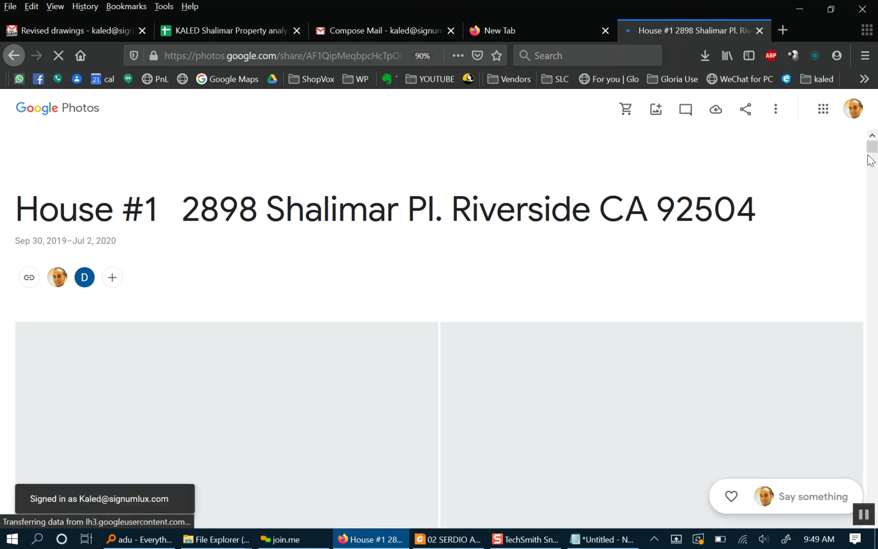
# Browse the album to the living room, hallway and kitchen photos and compare them with the demolition floor plan in join.me.
pyautogui.moveTo(874, 152); pyautogui.dragTo(875, 231)
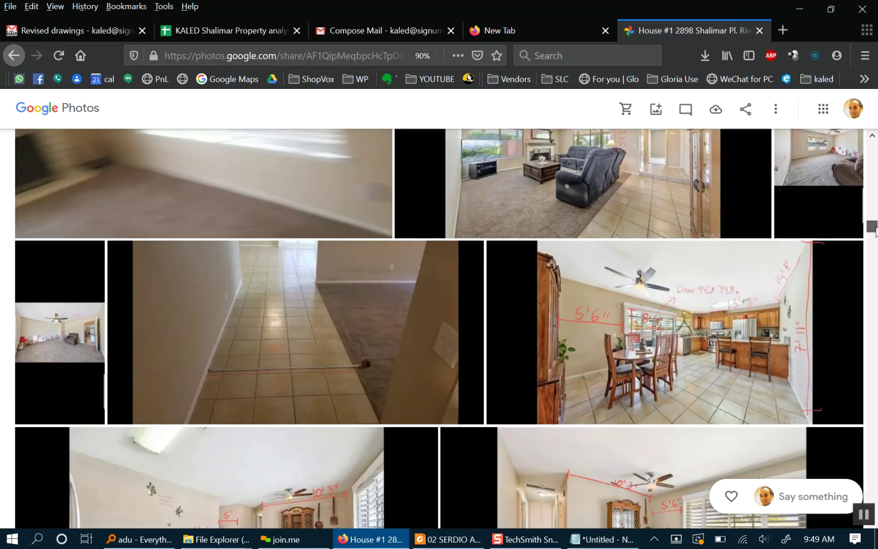
pyautogui.hotkey('alt', 'Tab')
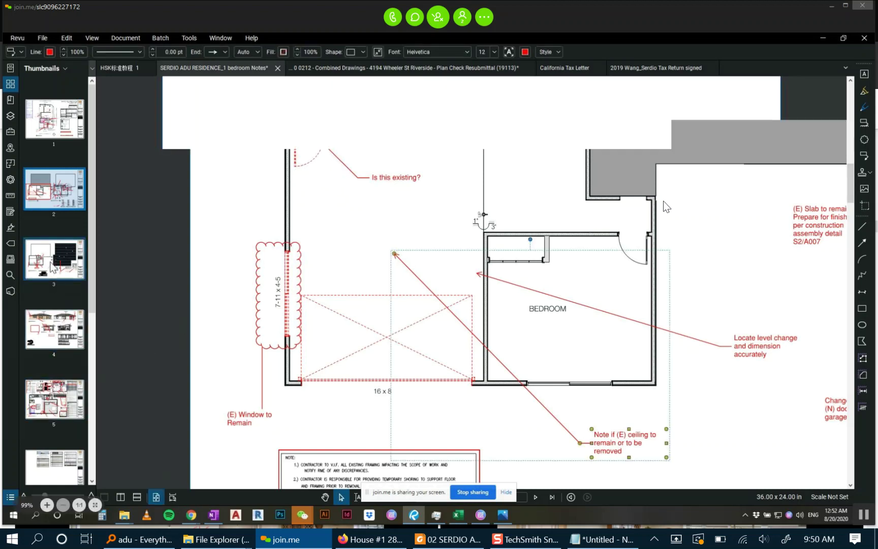
pyautogui.hotkey('alt', 'Tab')
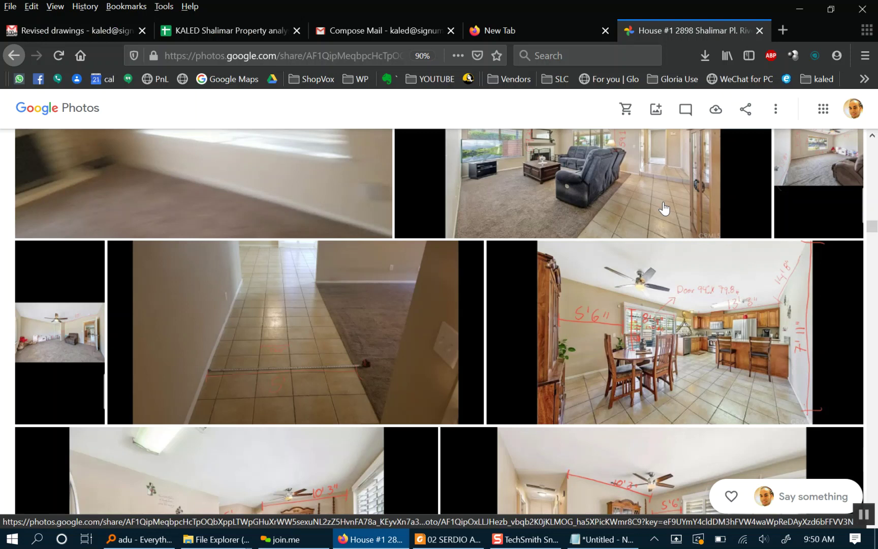
# Browse the House #1 album from the measured dining and kitchen photos to the driveway video, looking for views of the house's existing conditions.
pyautogui.scroll(-3, 618, 249)
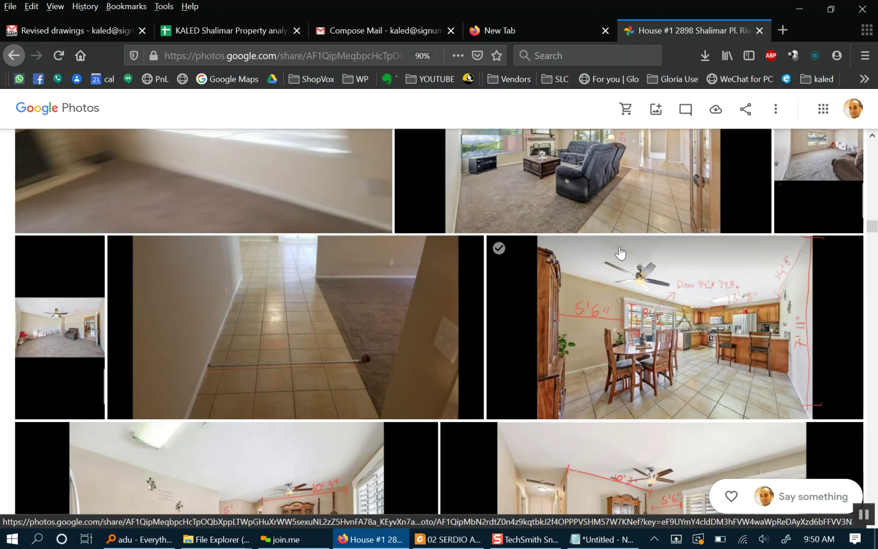
pyautogui.scroll(-4, 619, 247)
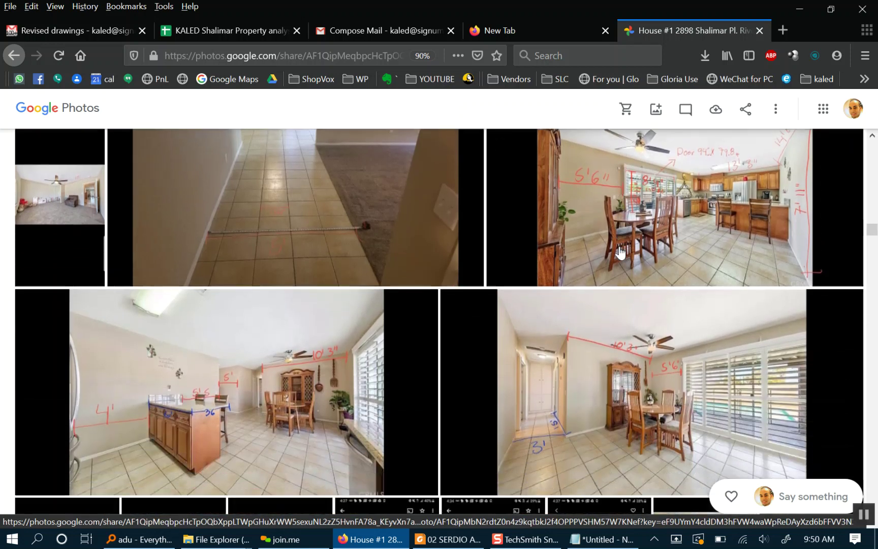
pyautogui.scroll(-6, 619, 252)
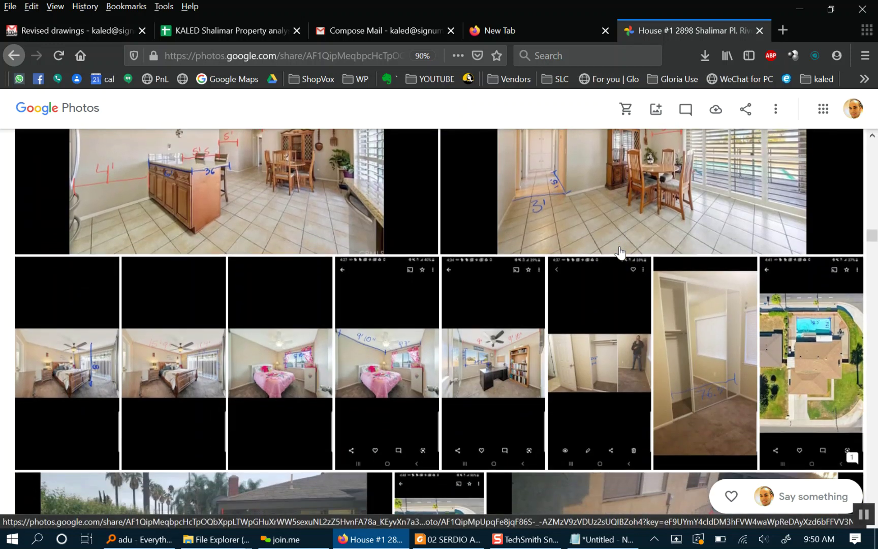
pyautogui.scroll(-7, 620, 253)
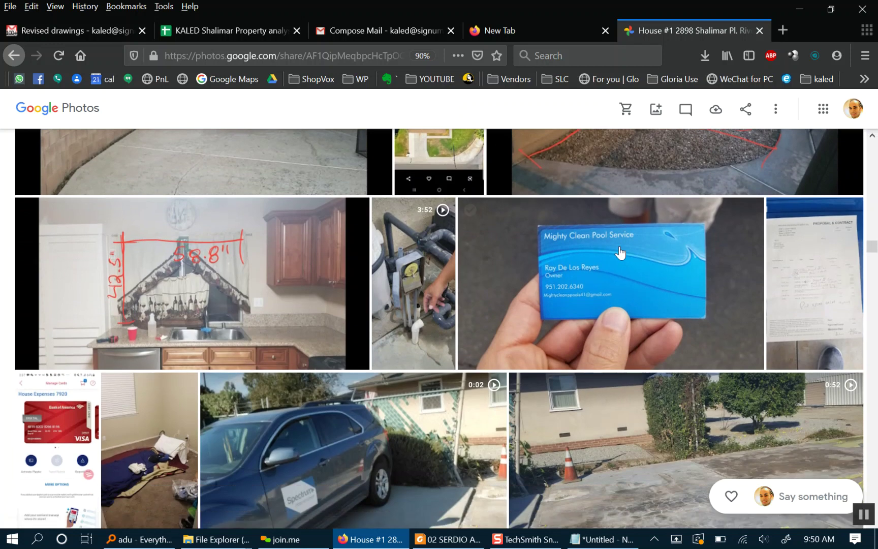
pyautogui.scroll(-3, 619, 252)
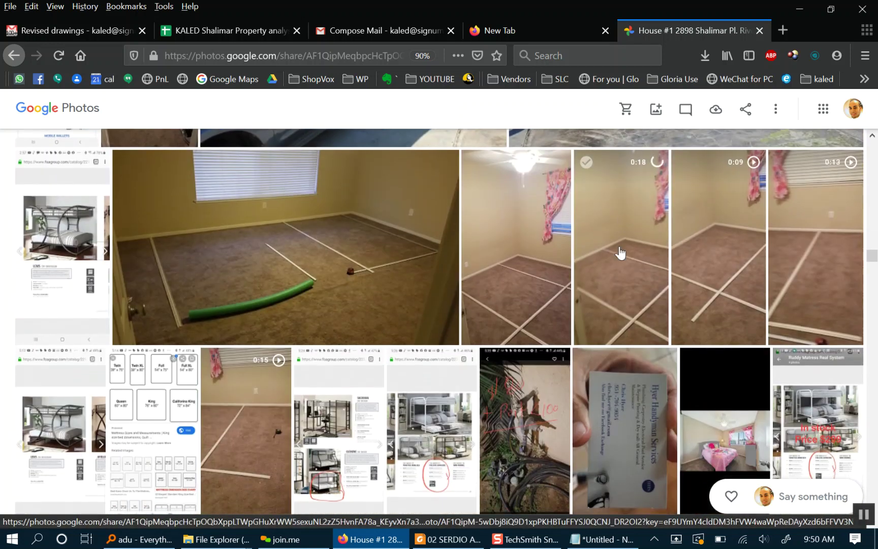
pyautogui.scroll(-3, 619, 253)
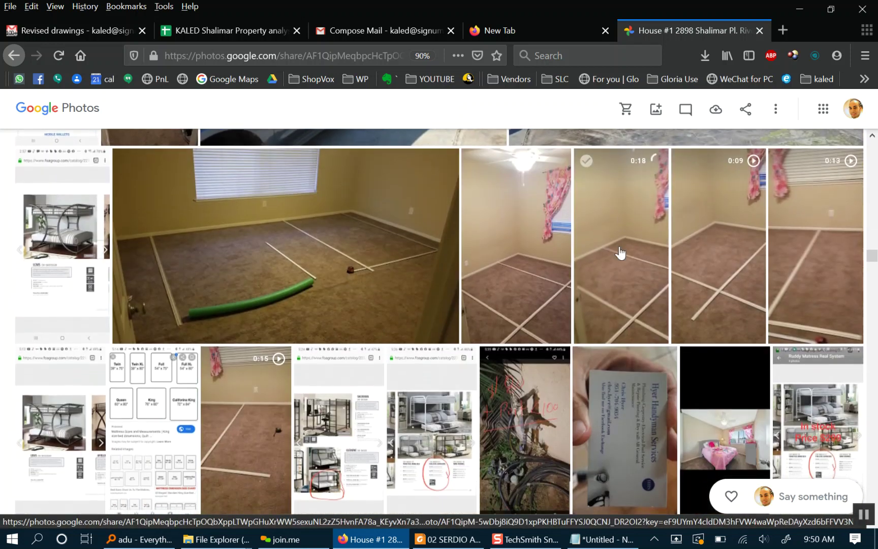
pyautogui.scroll(-1, 619, 252)
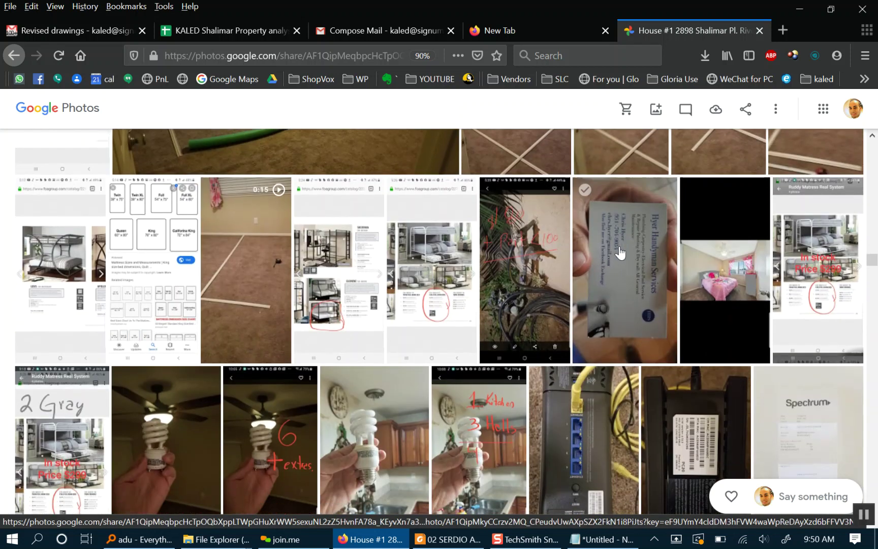
pyautogui.scroll(-2, 620, 253)
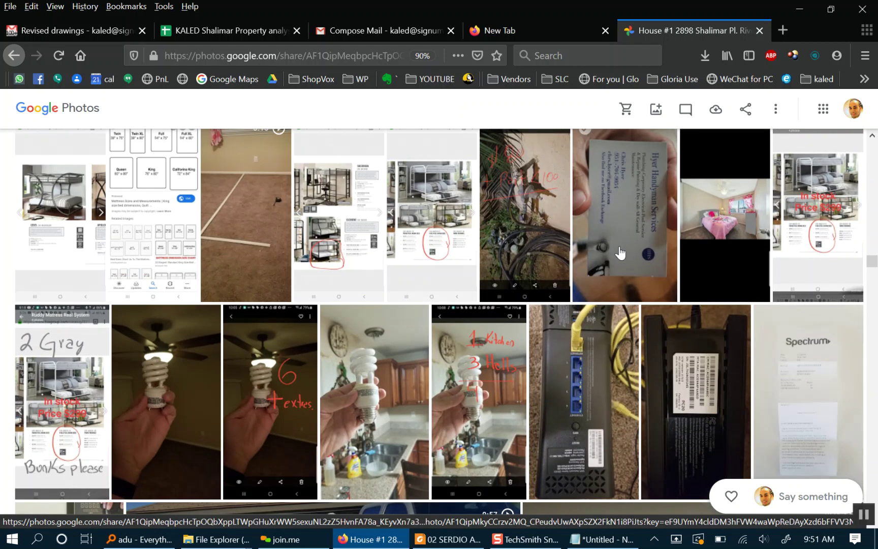
pyautogui.scroll(-5, 619, 253)
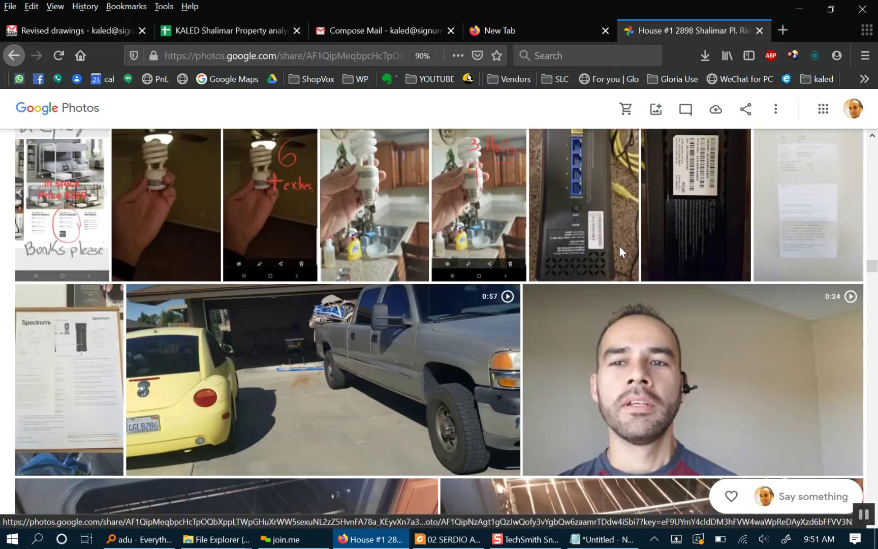
pyautogui.scroll(-3, 619, 251)
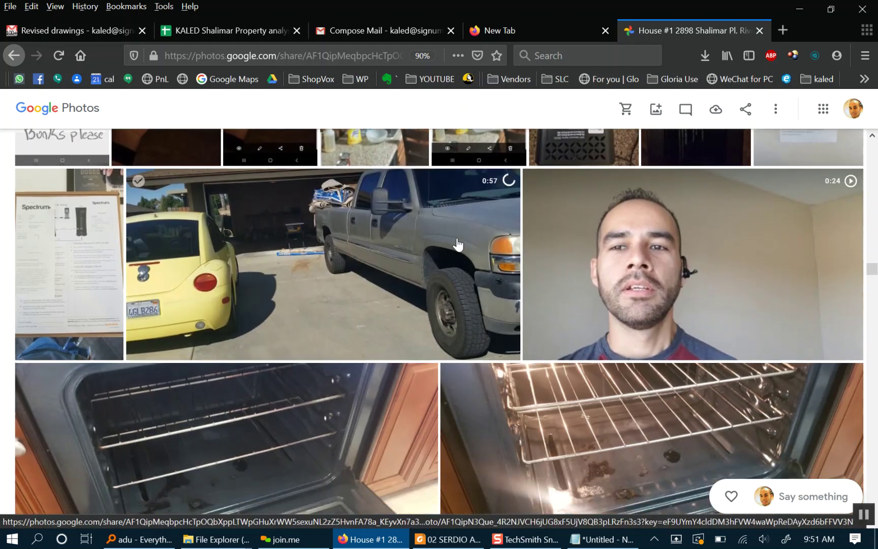
# Play the 57-second driveway and garage video, skip ahead through the interior flooring and doorway footage, and return to the album.
pyautogui.click(457, 238)
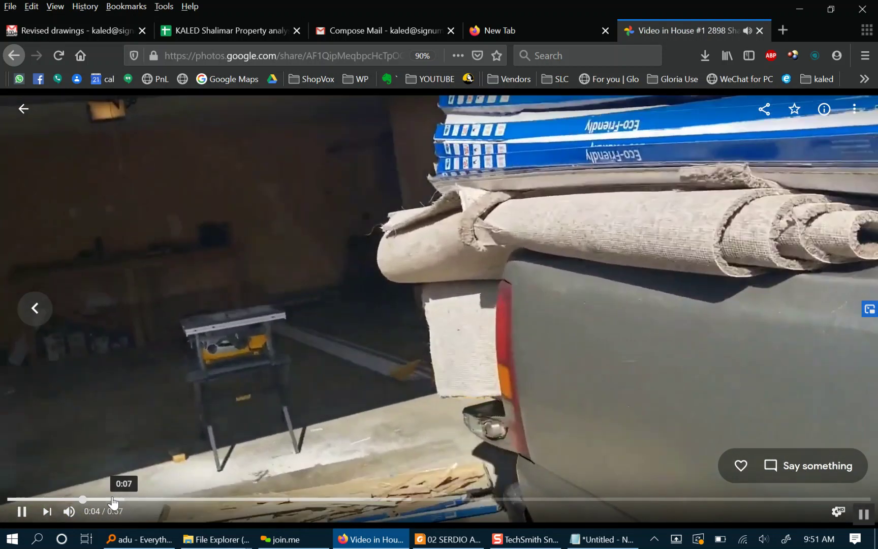
pyautogui.click(113, 500)
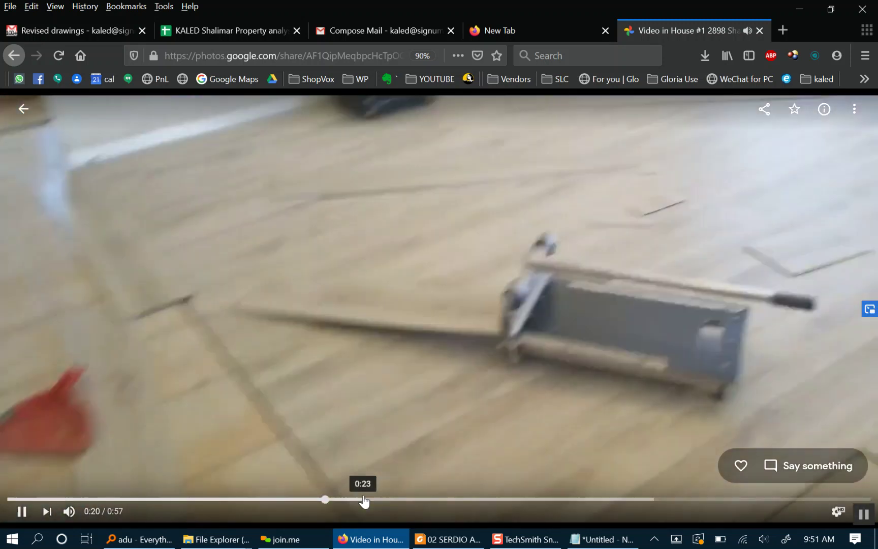
pyautogui.click(364, 499)
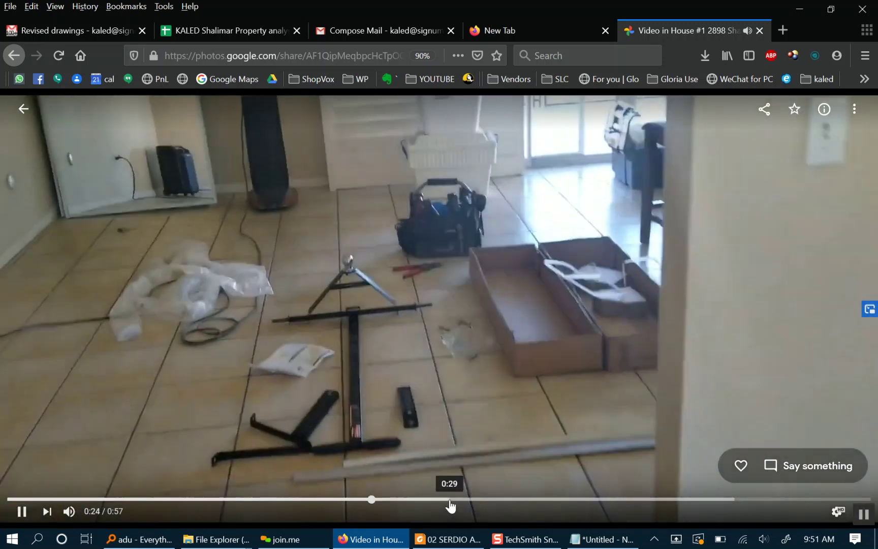
pyautogui.click(450, 499)
pyautogui.click(578, 500)
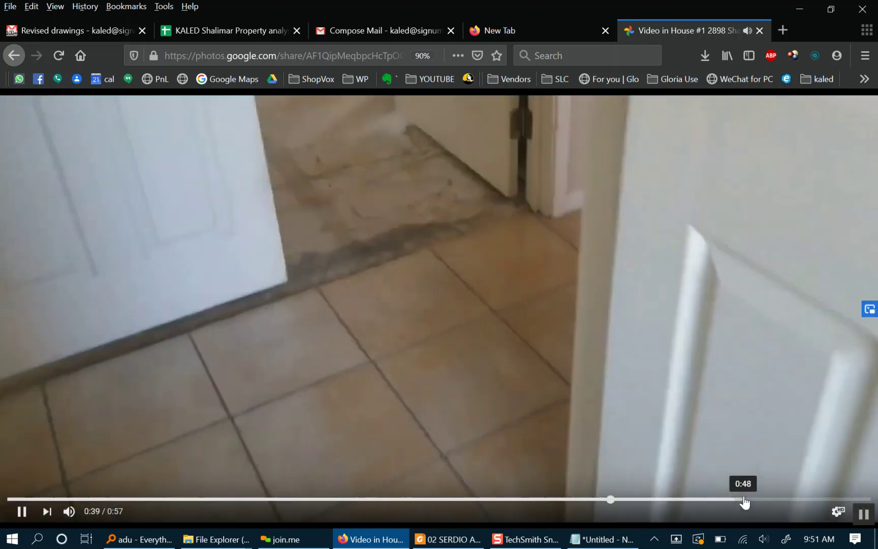
pyautogui.click(744, 499)
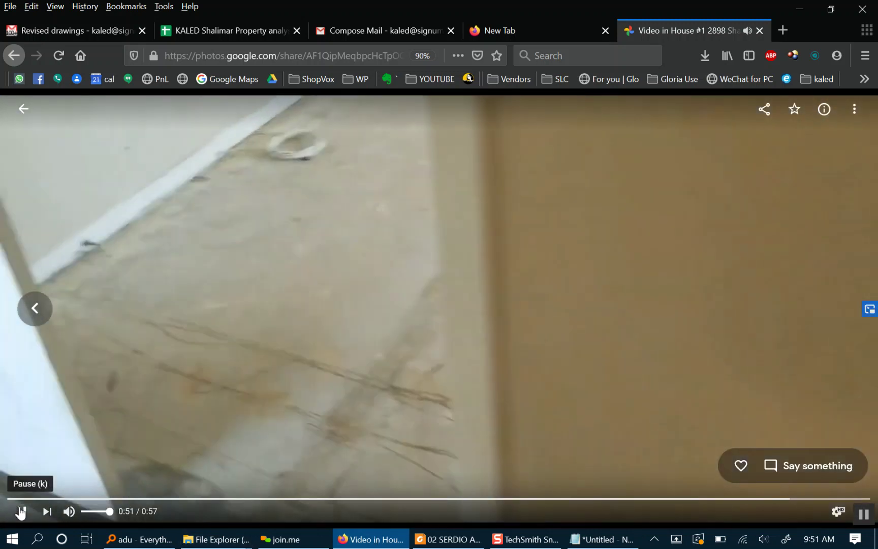
pyautogui.click(21, 513)
pyautogui.click(20, 513)
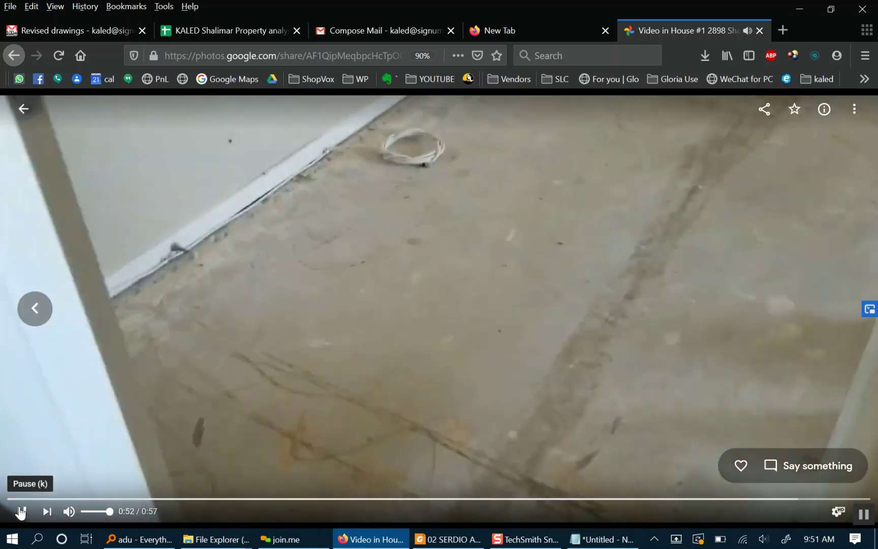
pyautogui.press('Escape')
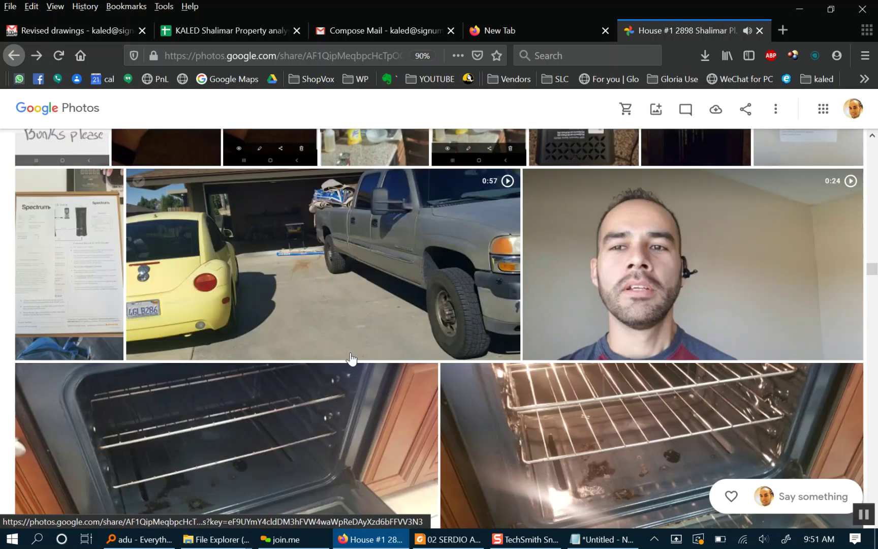
# Continue through the album past the oven, door lock and garage photos to the refrigerator photos.
pyautogui.scroll(-3, 339, 362)
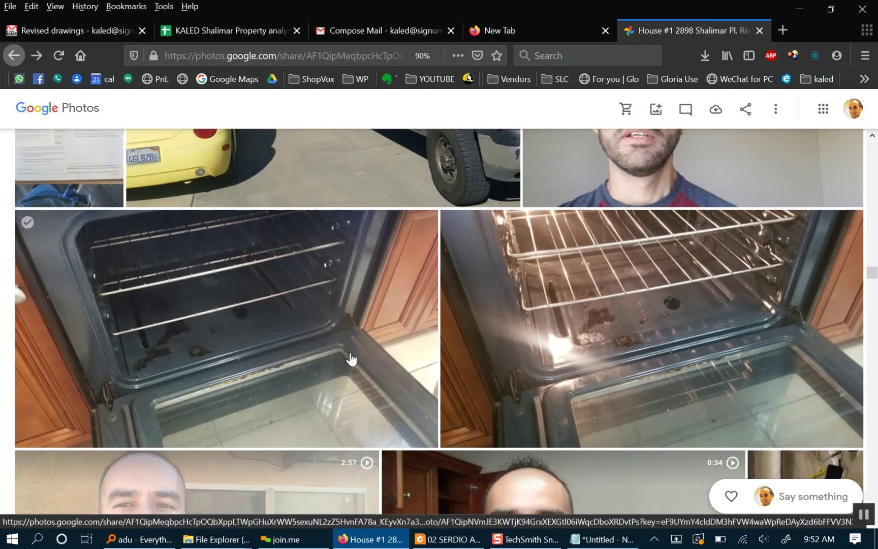
pyautogui.scroll(-6, 390, 330)
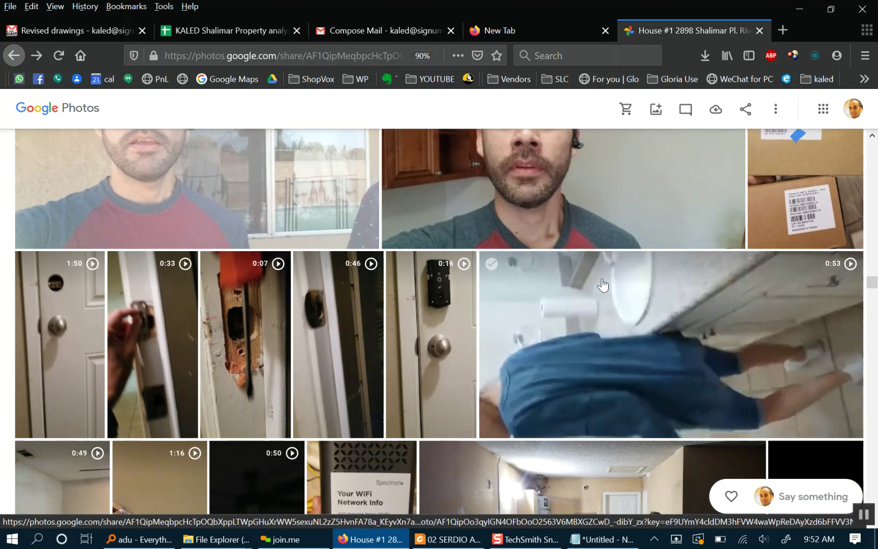
pyautogui.scroll(-5, 528, 380)
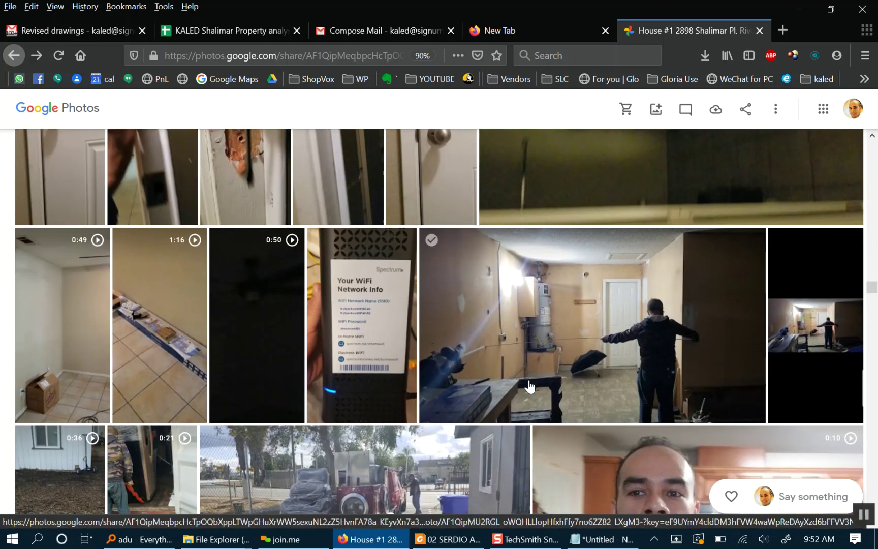
pyautogui.scroll(-2, 528, 380)
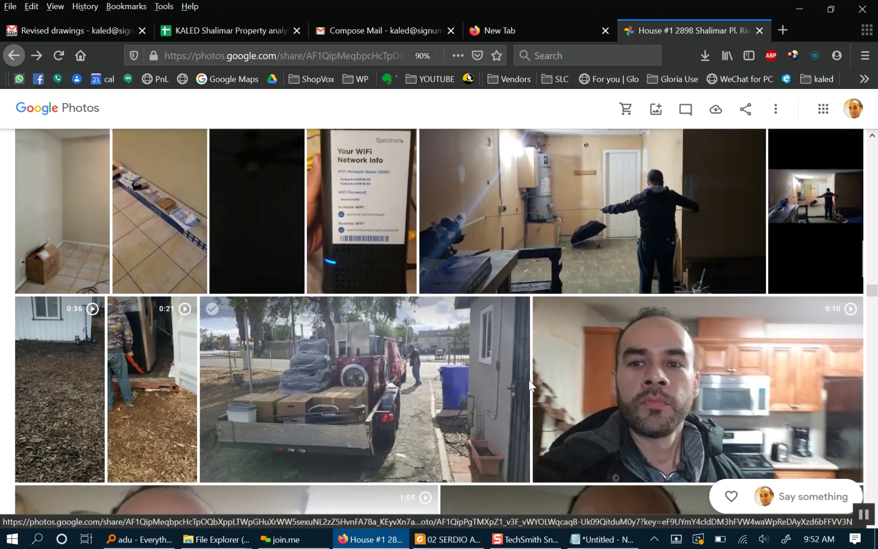
pyautogui.scroll(-3, 529, 380)
pyautogui.scroll(-5, 528, 386)
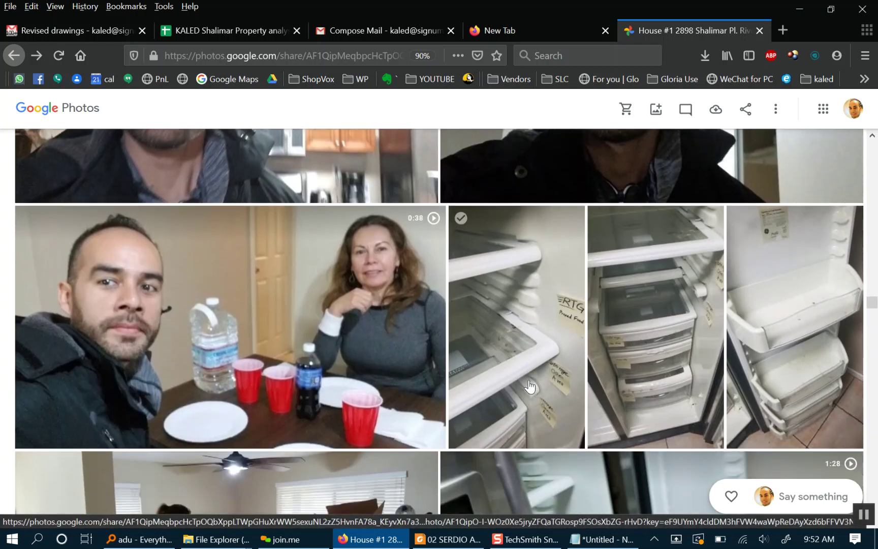
# Switch to the join.me session and examine the attic hatch note and ceiling joists on the shared framing plan.
pyautogui.click(285, 539)
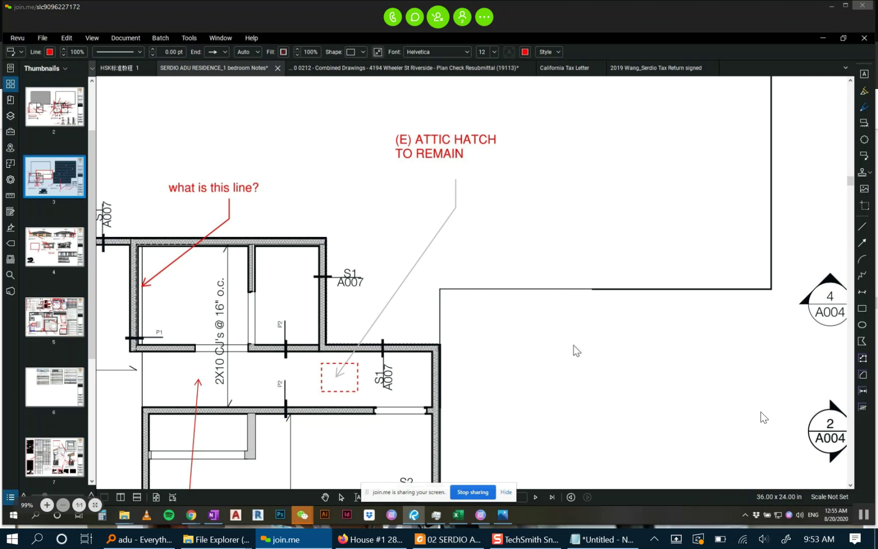
pyautogui.press('Escape')
pyautogui.scroll(-4, 578, 349)
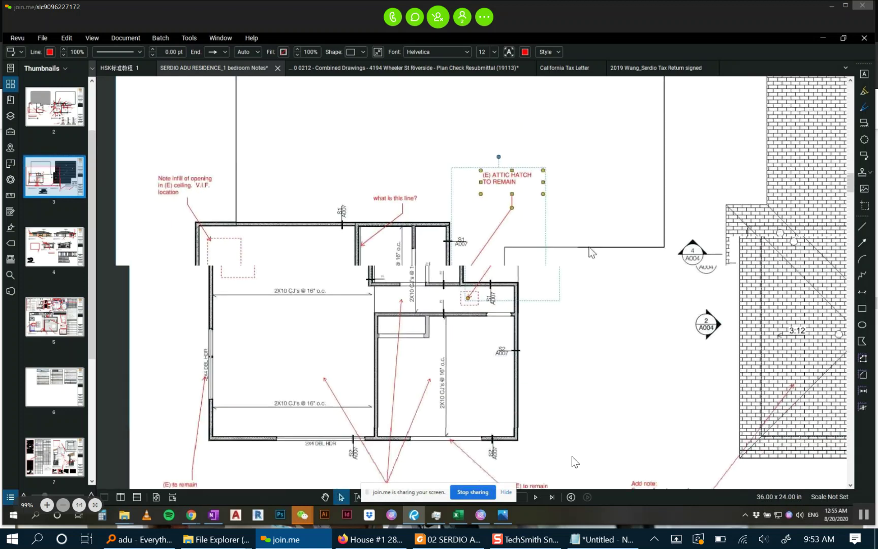
pyautogui.click(527, 541)
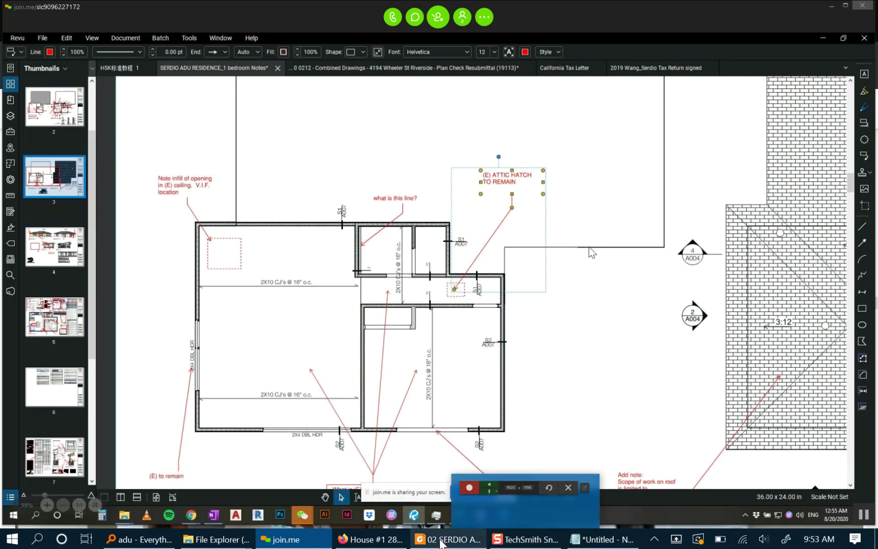
pyautogui.moveTo(441, 543)
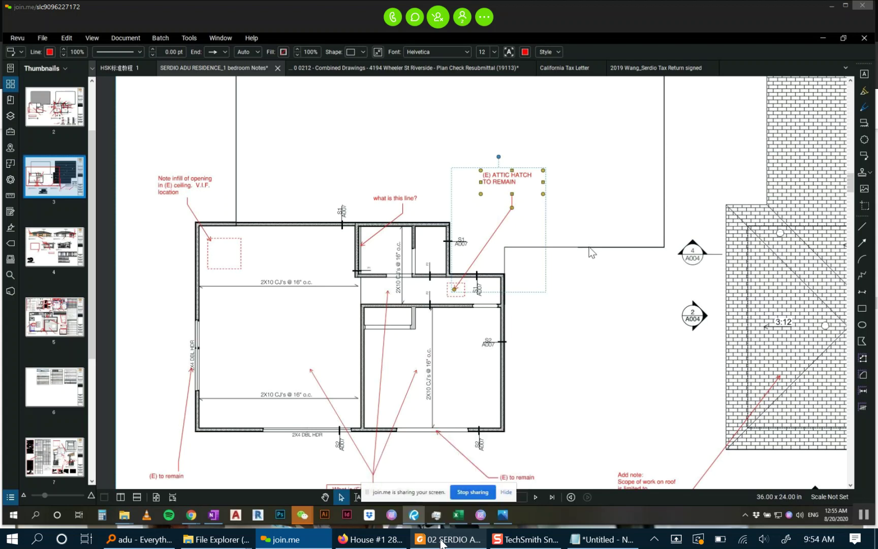
# Switch back to the Google Photos album in Firefox and look through the photos beyond the refrigerator pictures.
pyautogui.hotkey('alt', 'Tab')
pyautogui.scroll(-4, 607, 374)
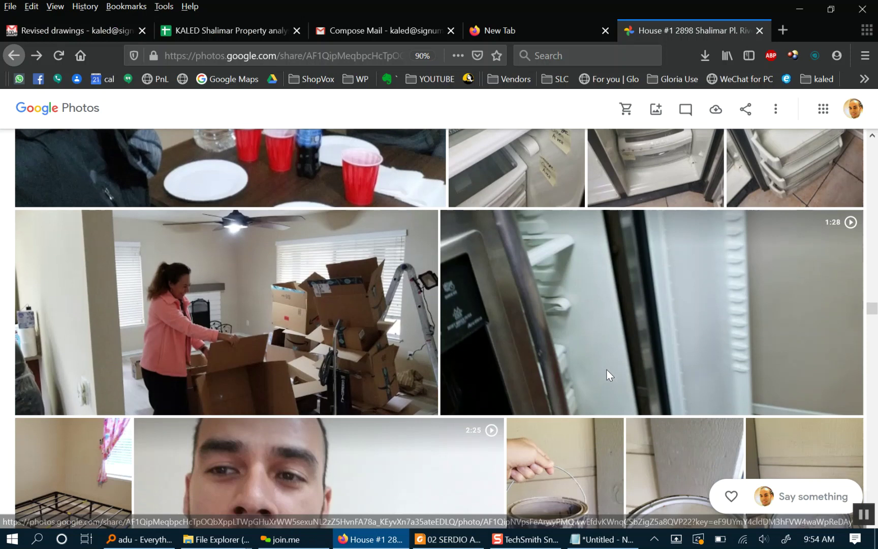
pyautogui.scroll(-5, 608, 375)
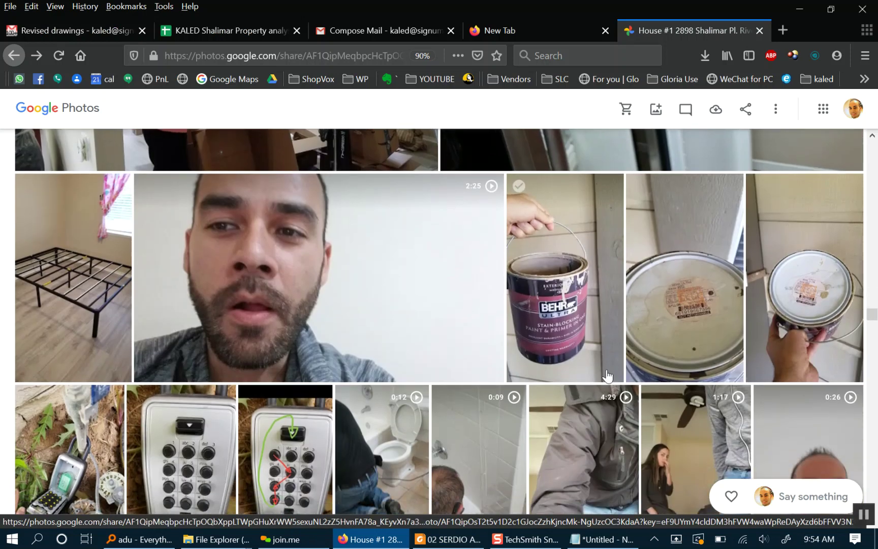
pyautogui.scroll(-4, 608, 375)
# Look back through the album from the paint can photos past the oven and taped-off bedroom floor to the flooring samples.
pyautogui.scroll(4, 607, 375)
pyautogui.scroll(20, 606, 369)
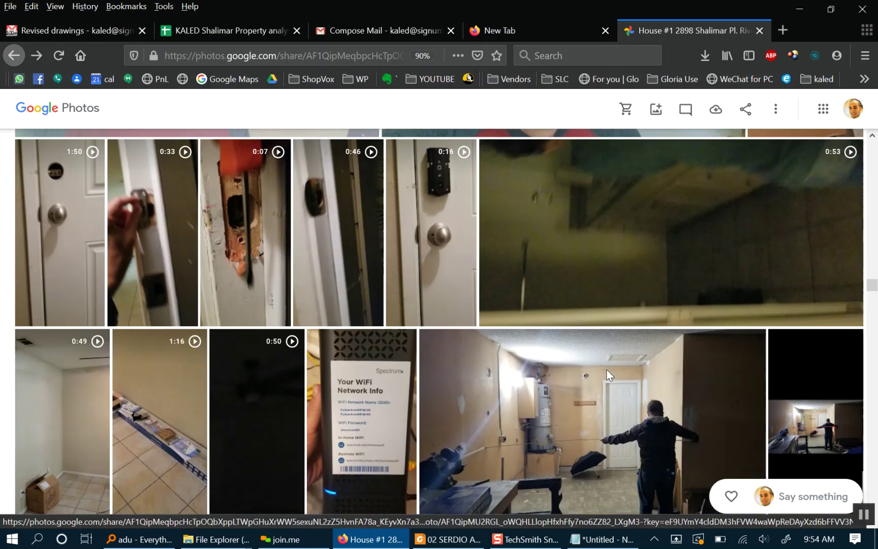
pyautogui.scroll(6, 607, 369)
pyautogui.scroll(3, 607, 376)
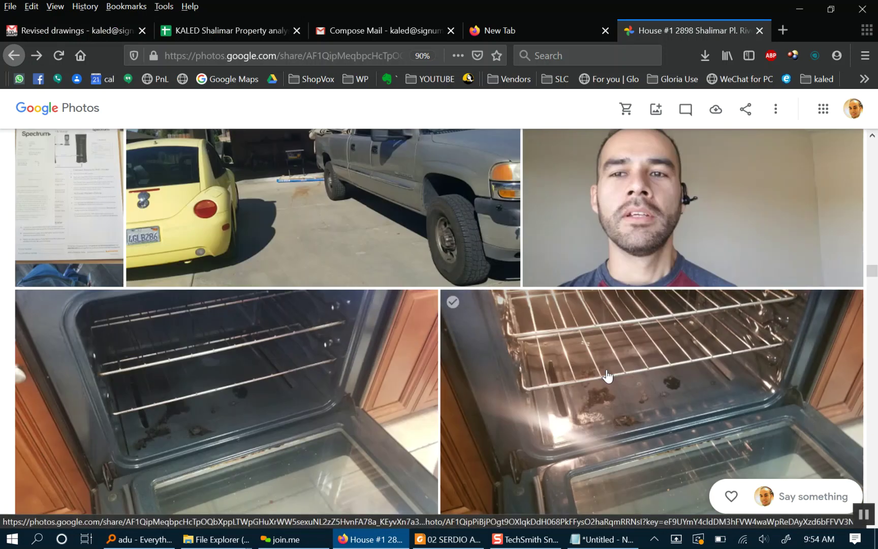
pyautogui.scroll(-8, 607, 376)
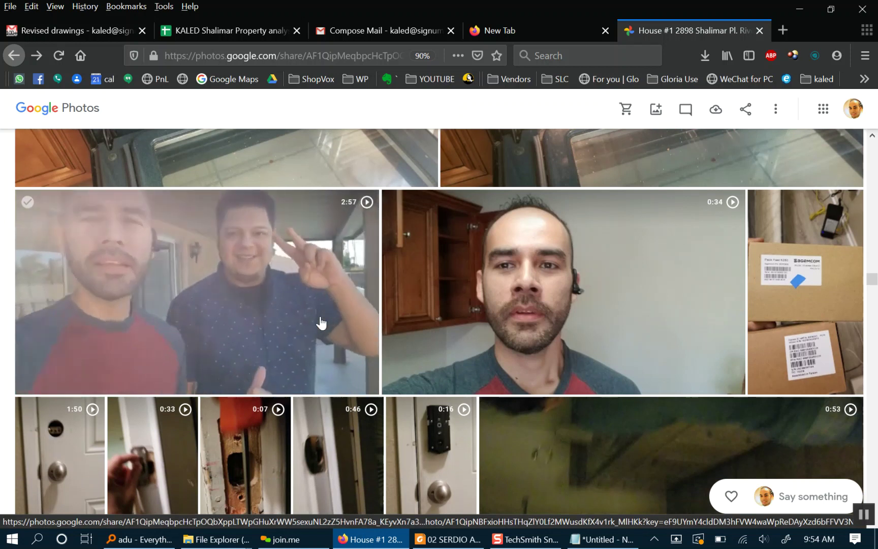
pyautogui.scroll(7, 320, 322)
pyautogui.scroll(5, 320, 323)
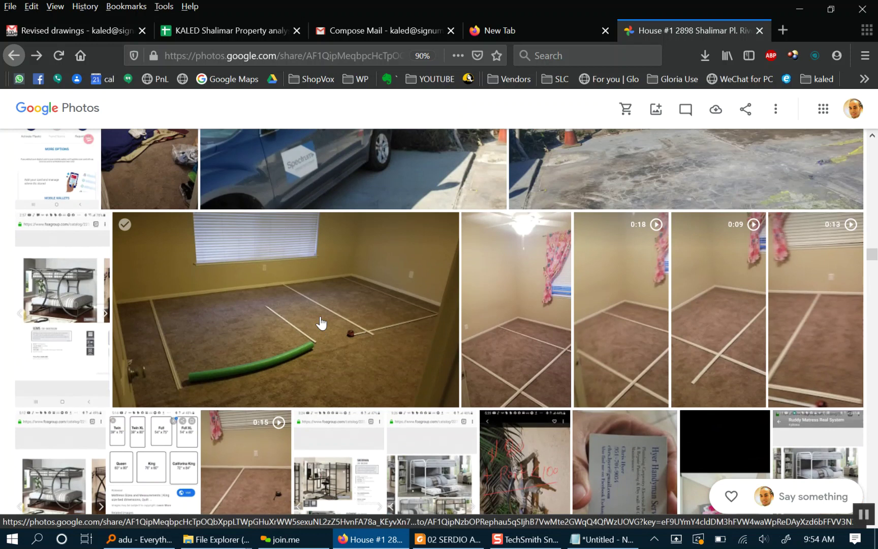
pyautogui.scroll(2, 320, 322)
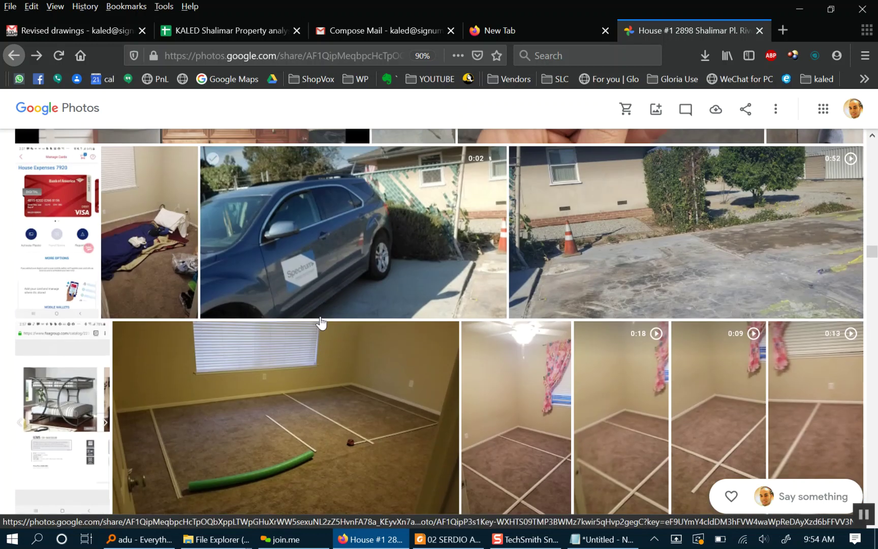
pyautogui.scroll(7, 320, 323)
pyautogui.scroll(10, 320, 316)
pyautogui.scroll(8, 320, 322)
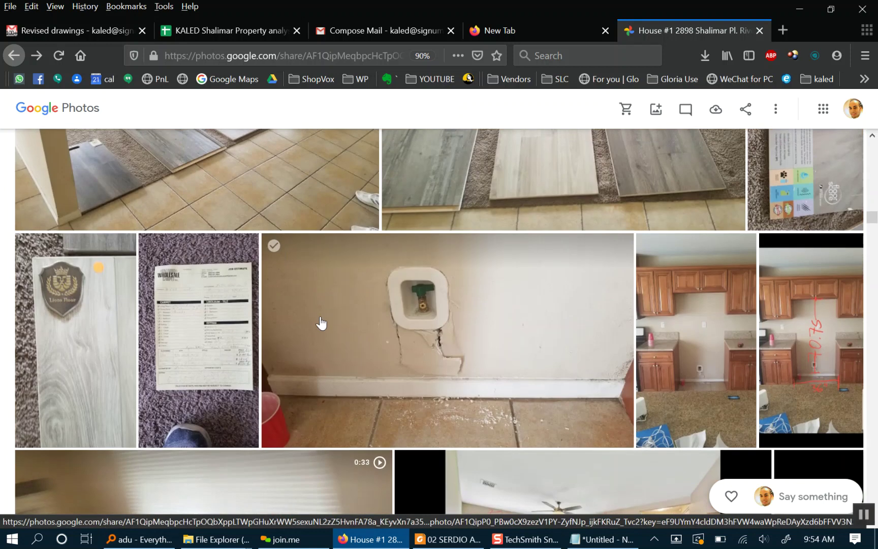
# Browse past the purchase documents to the listing photos of the pool, bedrooms and kitchen, and return to the 8:08 video.
pyautogui.scroll(6, 321, 323)
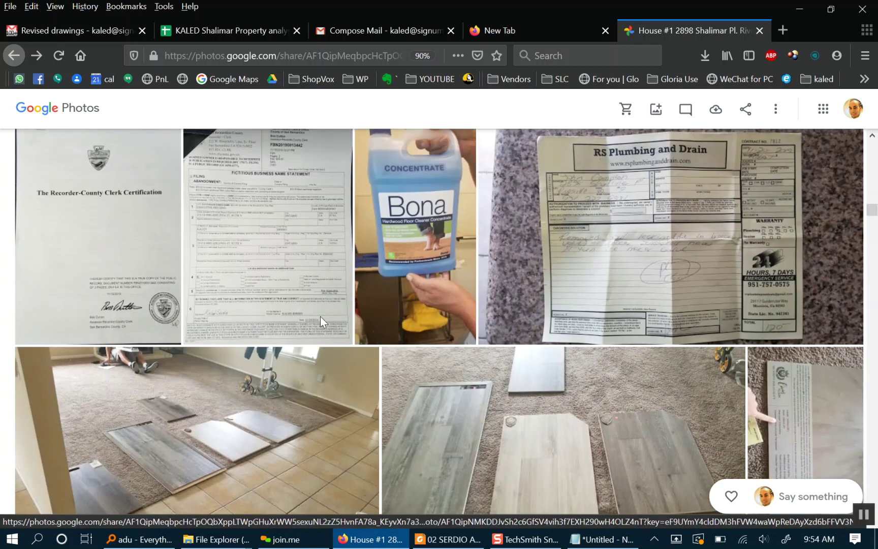
pyautogui.scroll(8, 320, 316)
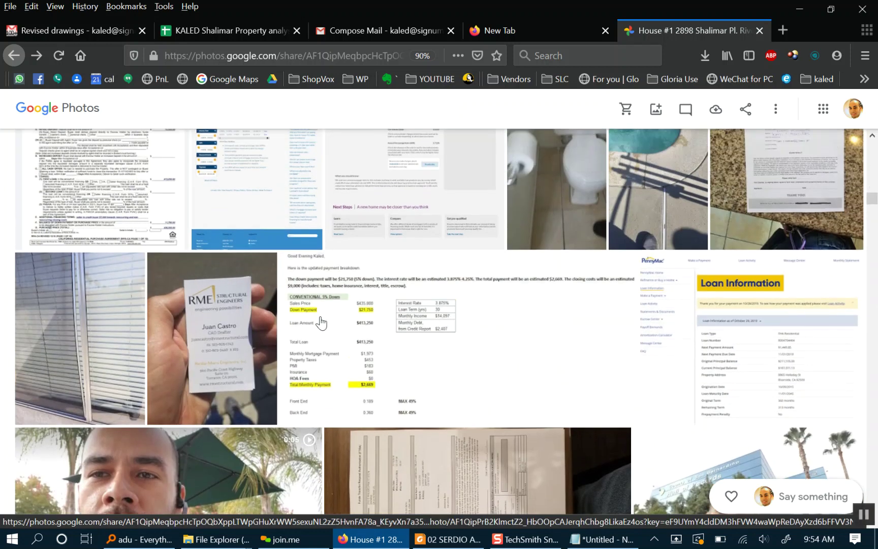
pyautogui.scroll(4, 320, 323)
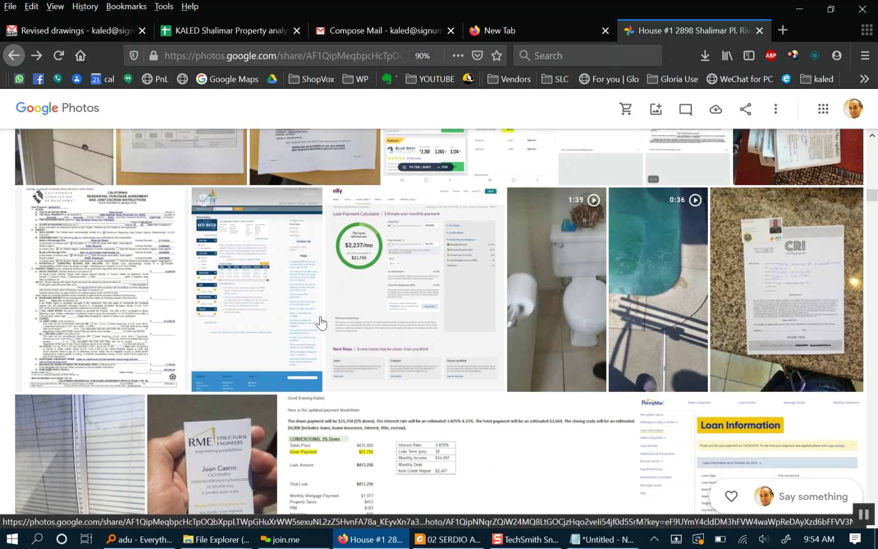
pyautogui.scroll(6, 320, 322)
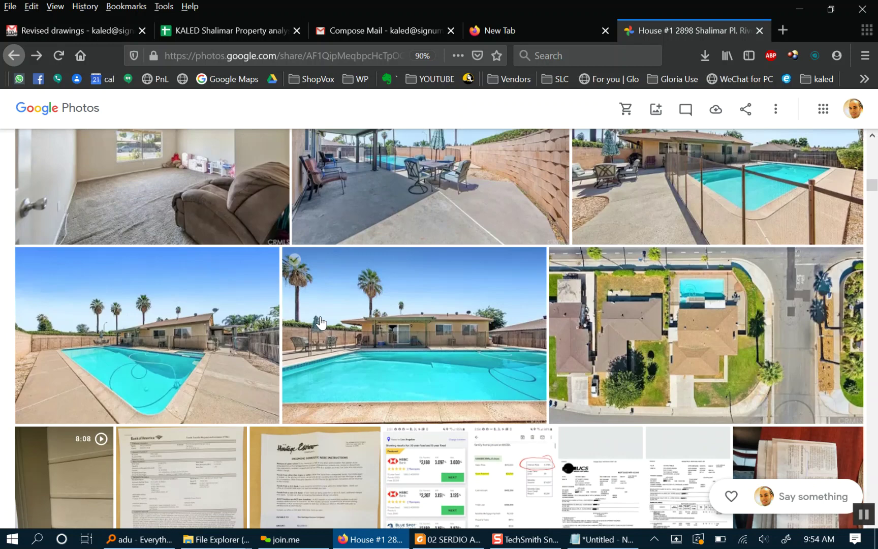
pyautogui.scroll(6, 320, 321)
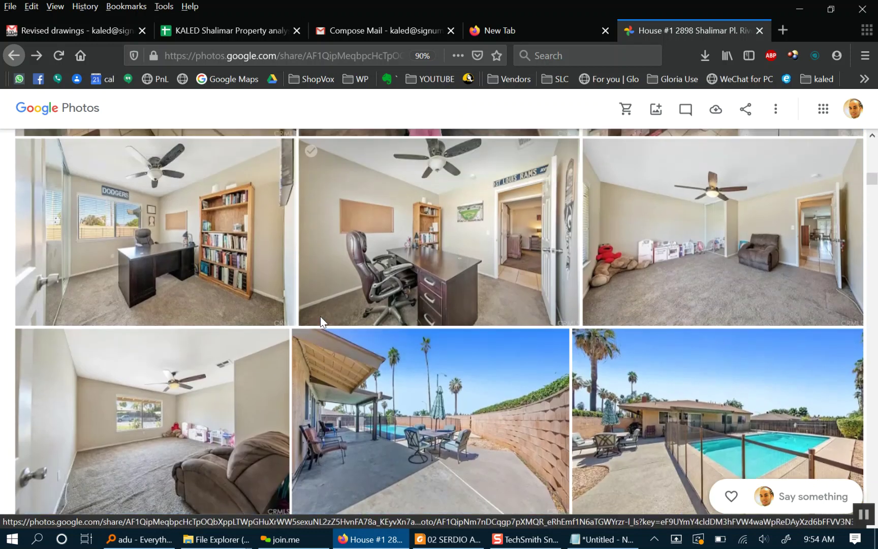
pyautogui.scroll(6, 320, 321)
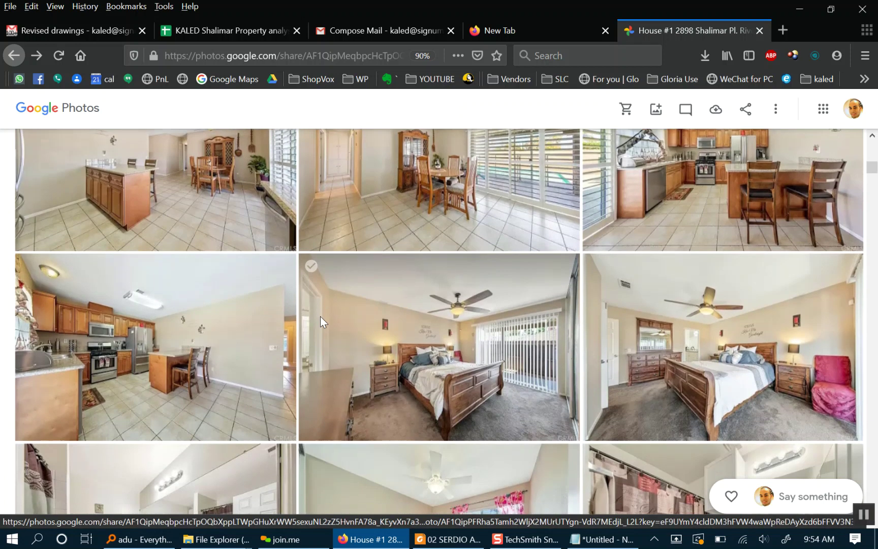
pyautogui.scroll(-10, 320, 321)
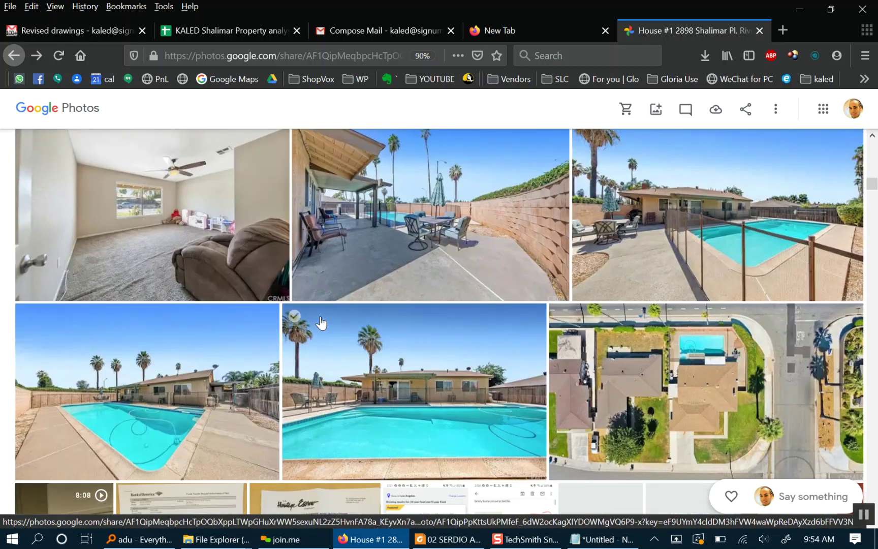
pyautogui.scroll(-3, 320, 322)
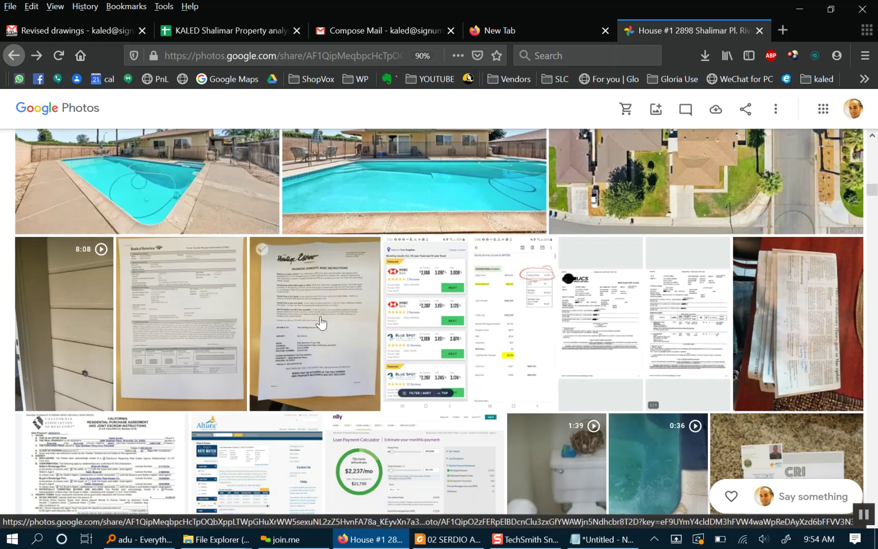
# Play the 8:08 house walkthrough video, pause and resume it, skip ahead to about 2:03 and mute the sound.
pyautogui.click(81, 318)
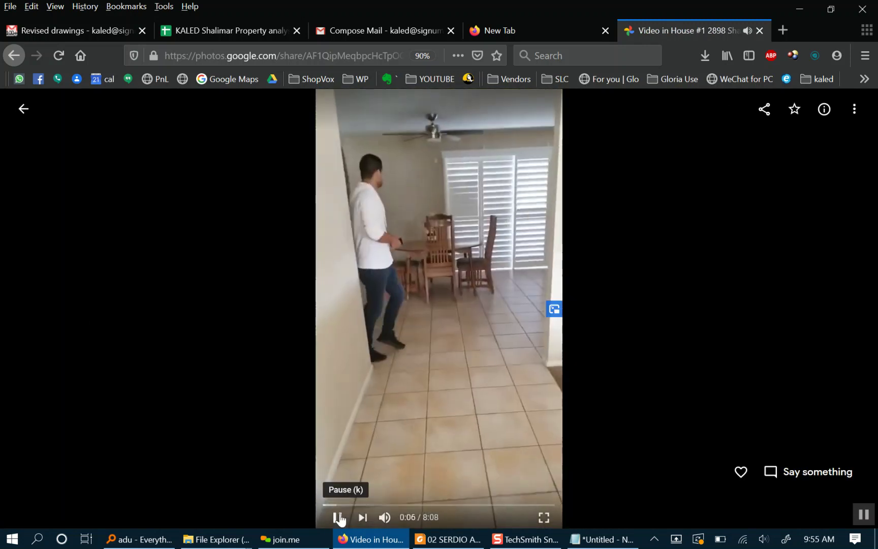
pyautogui.click(339, 517)
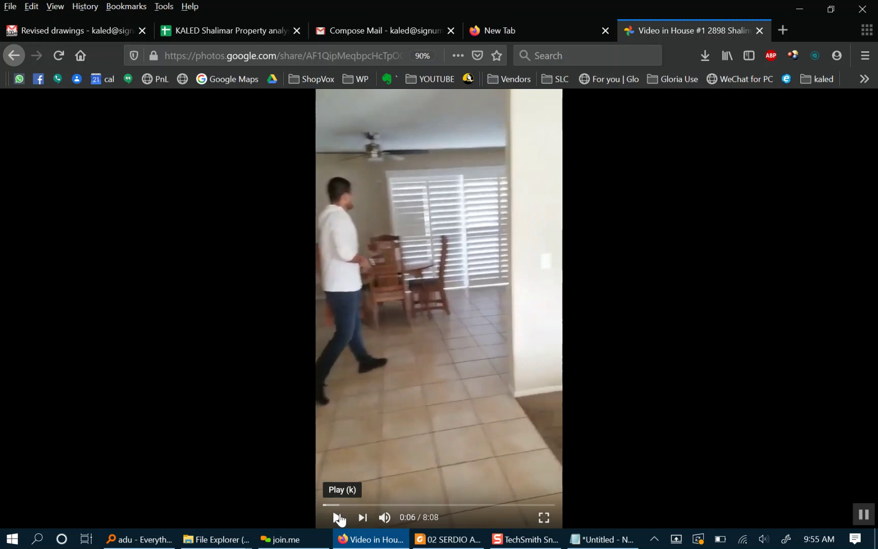
pyautogui.click(338, 517)
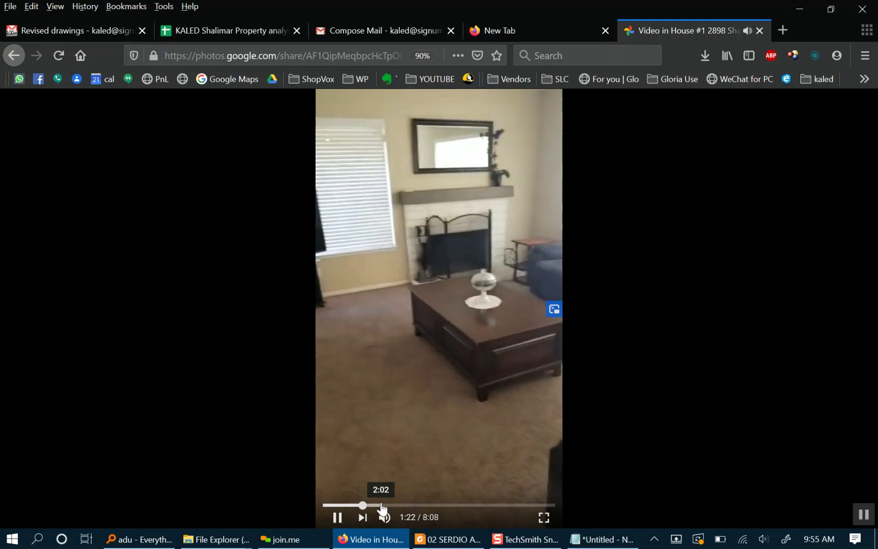
pyautogui.click(382, 505)
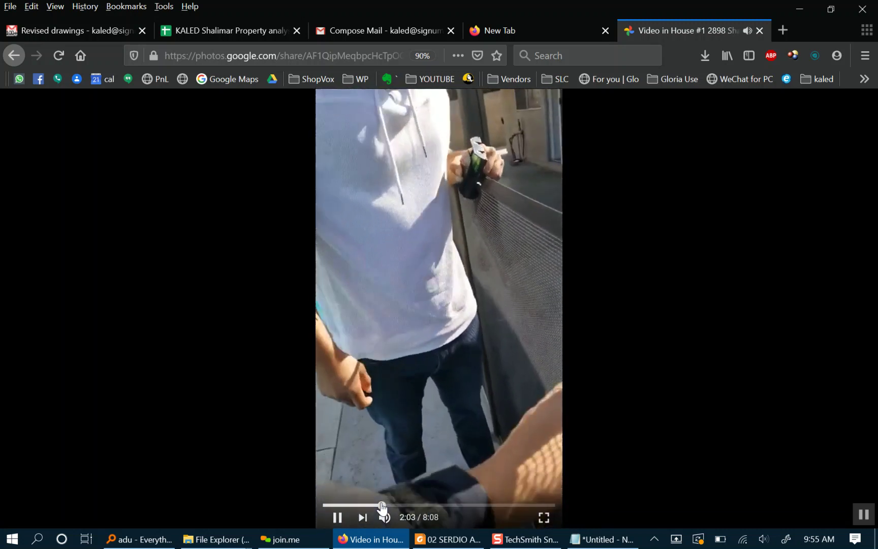
pyautogui.click(386, 520)
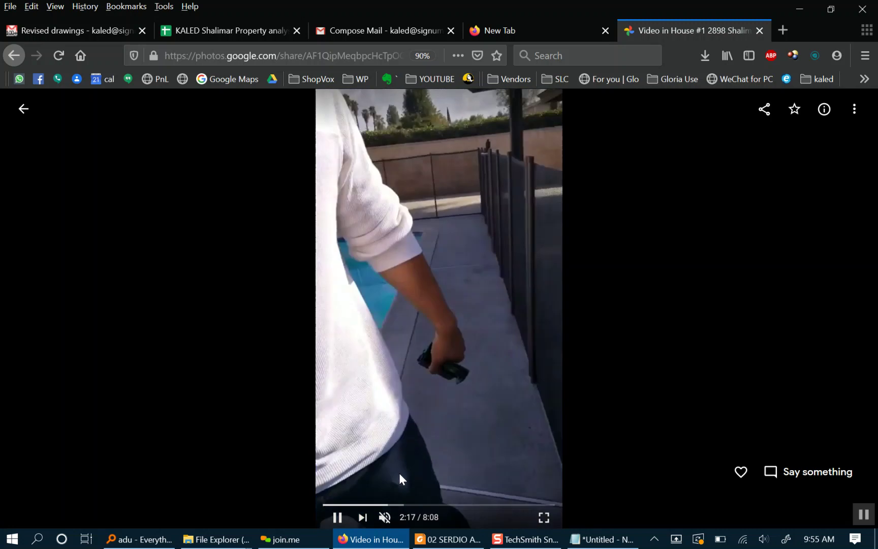
# Switch to the join.me session and check the call-by-phone details and the meeting's audio option settings.
pyautogui.click(291, 541)
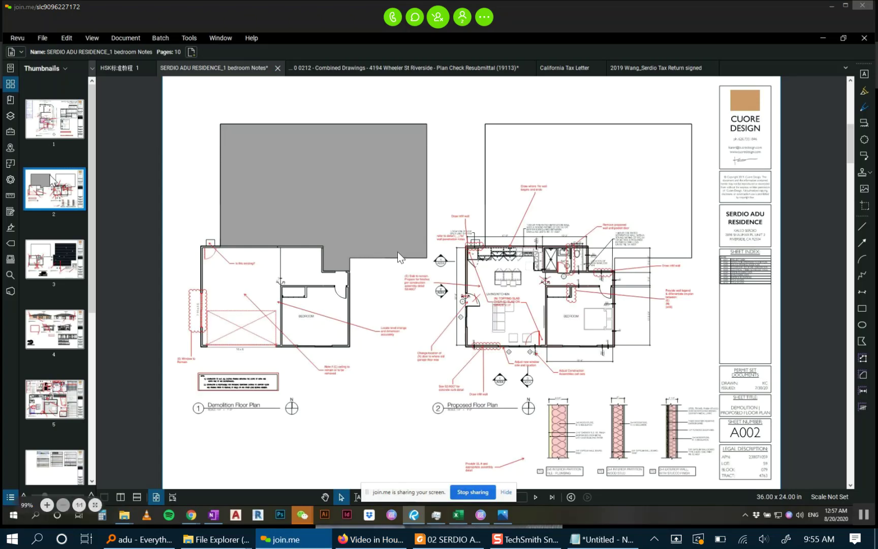
pyautogui.click(393, 17)
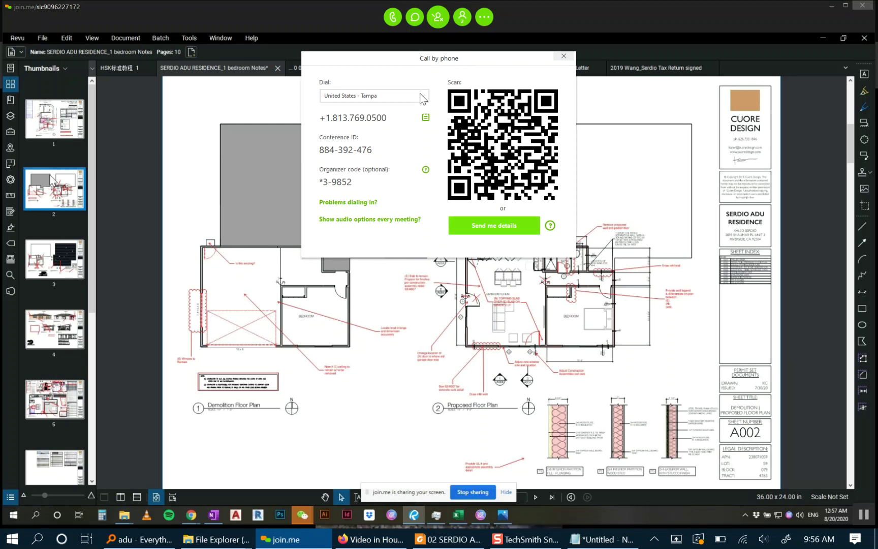
pyautogui.click(565, 57)
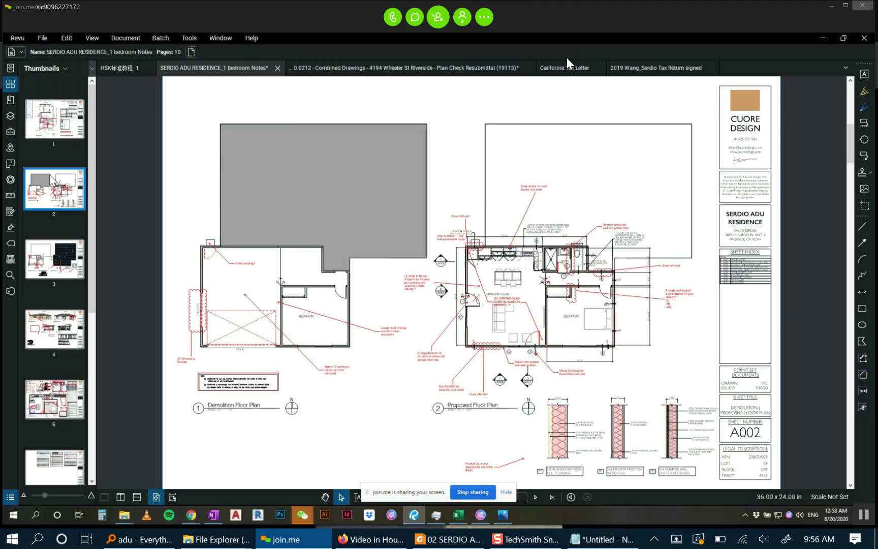
pyautogui.click(391, 18)
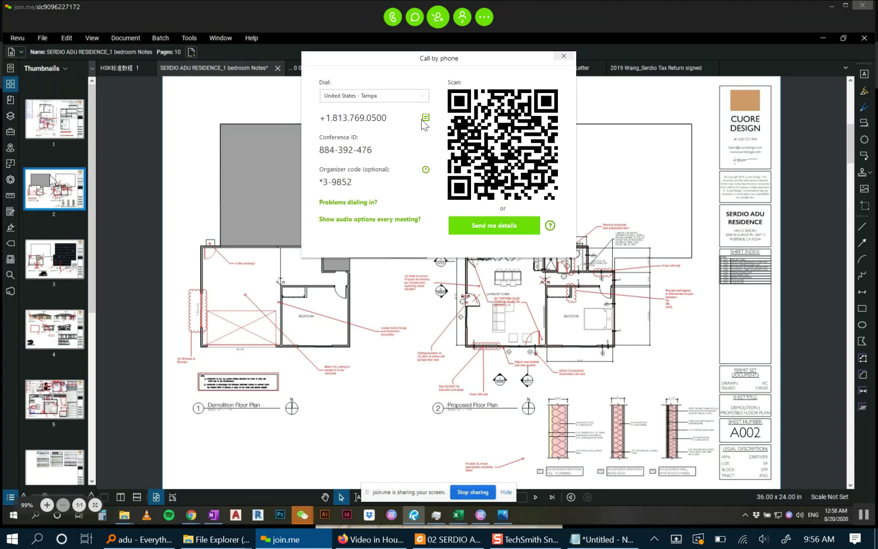
pyautogui.click(402, 222)
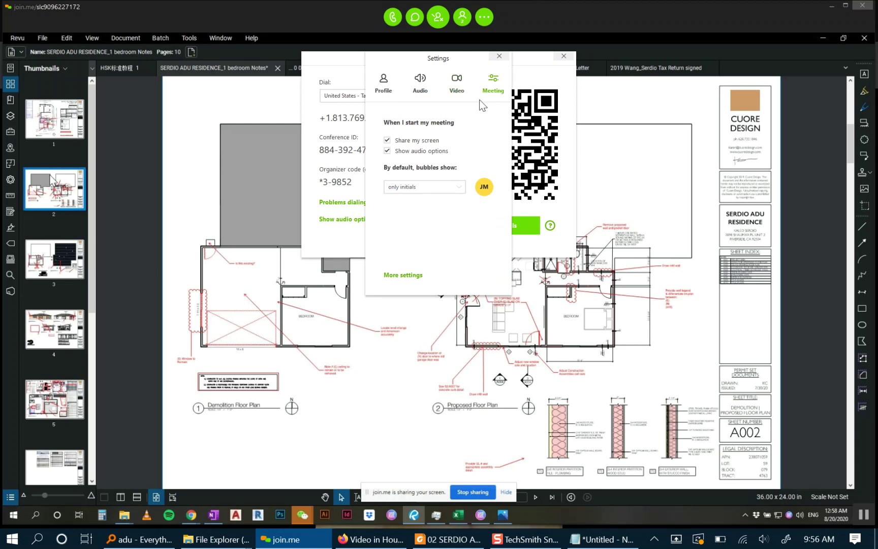
pyautogui.click(498, 57)
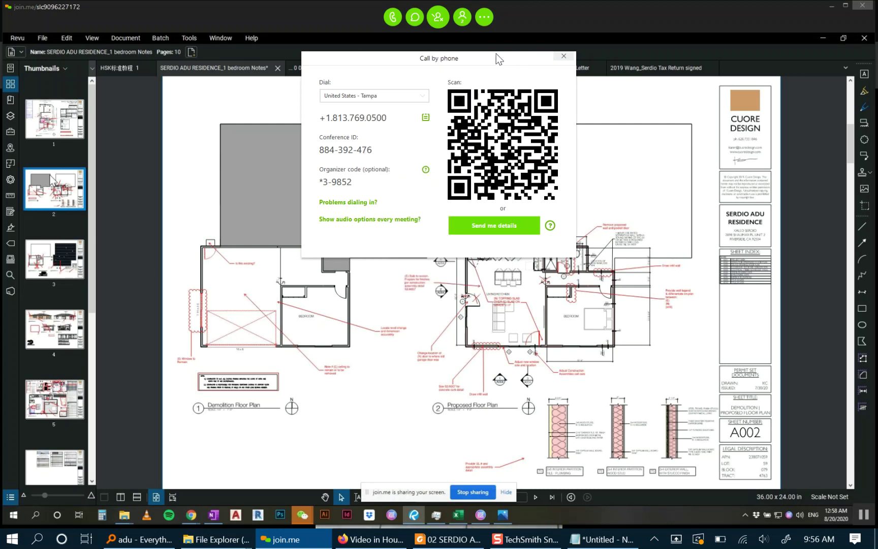
# Take over screen sharing in the join.me meeting, keep it paused, and check the screen and window sharing options.
pyautogui.click(447, 17)
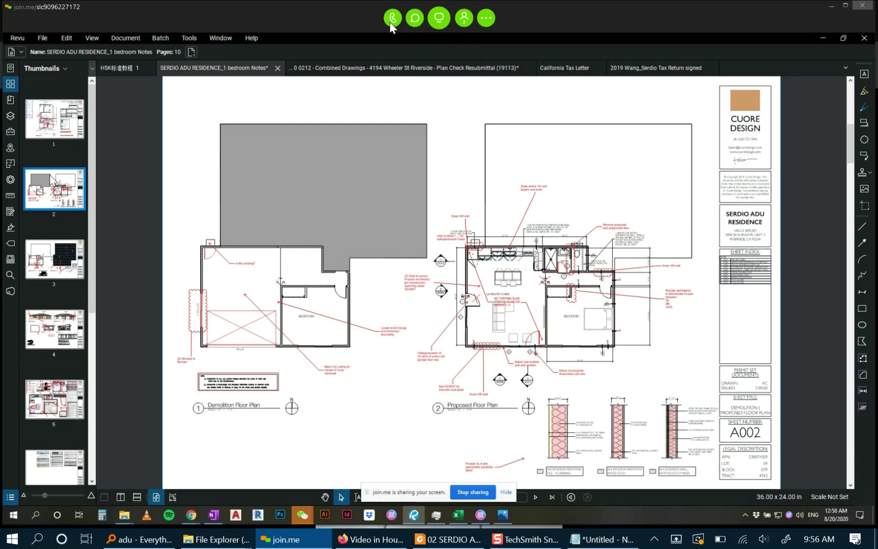
pyautogui.click(489, 18)
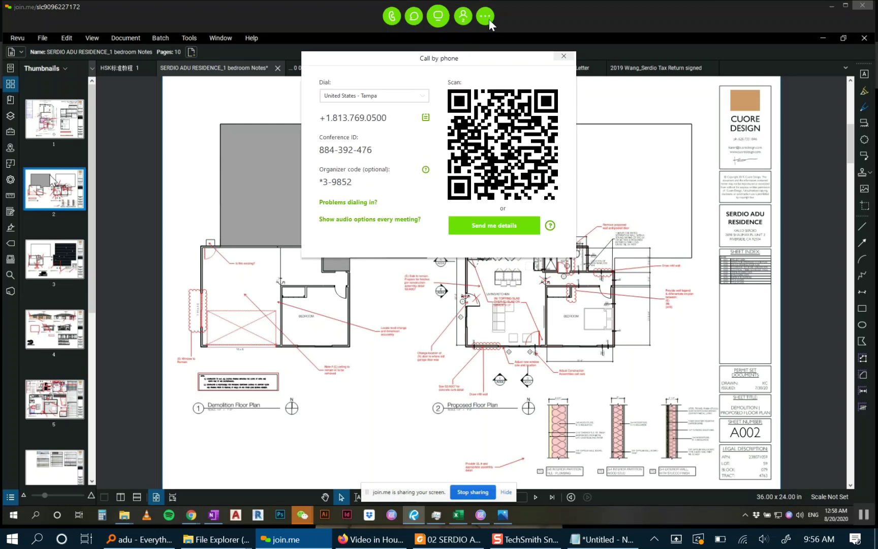
pyautogui.click(438, 19)
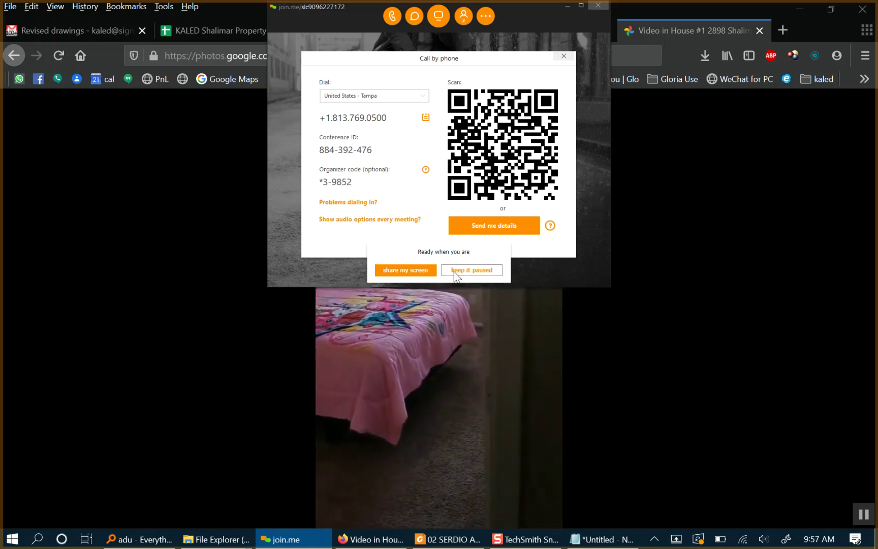
pyautogui.click(447, 273)
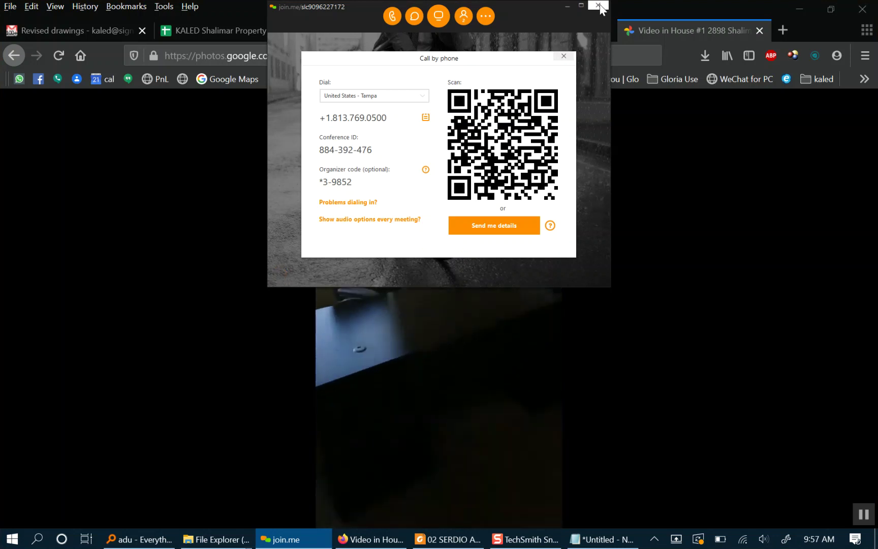
pyautogui.click(433, 21)
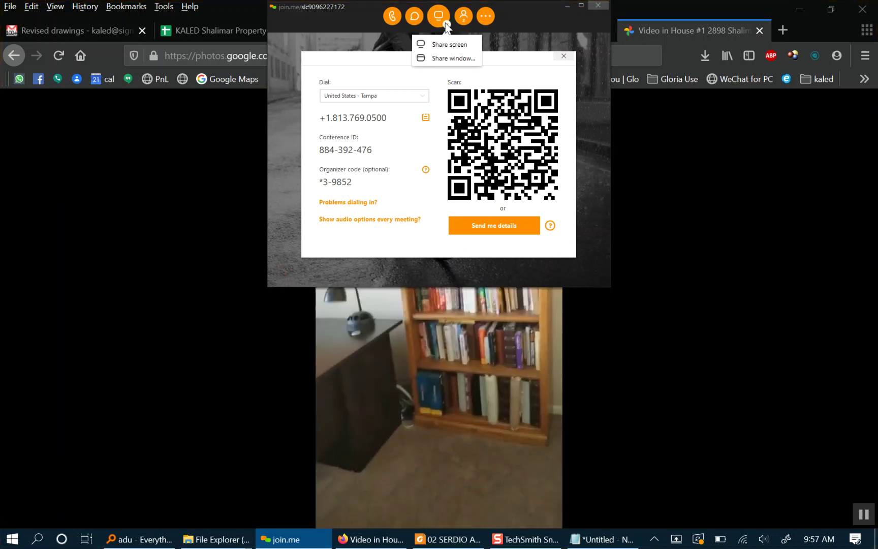
# Turn on computer audio for the meeting and maximize the meeting window.
pyautogui.click(394, 20)
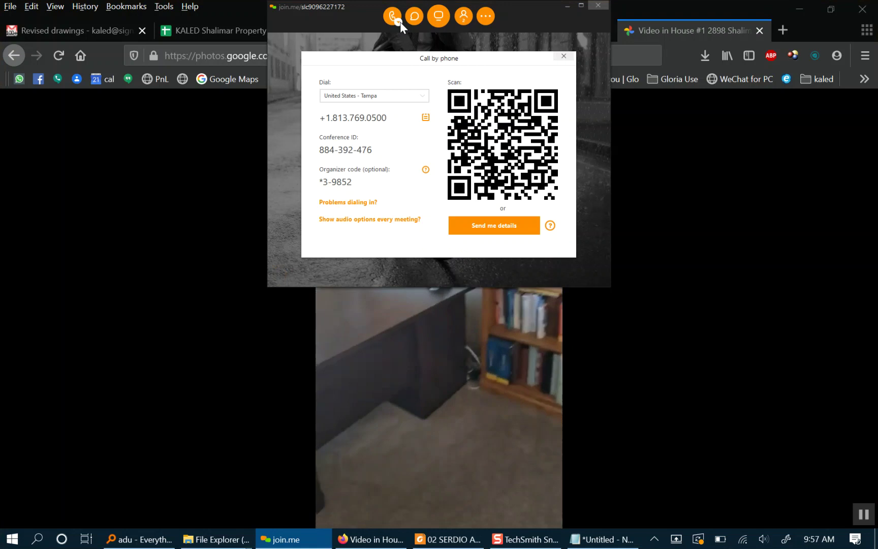
pyautogui.click(393, 18)
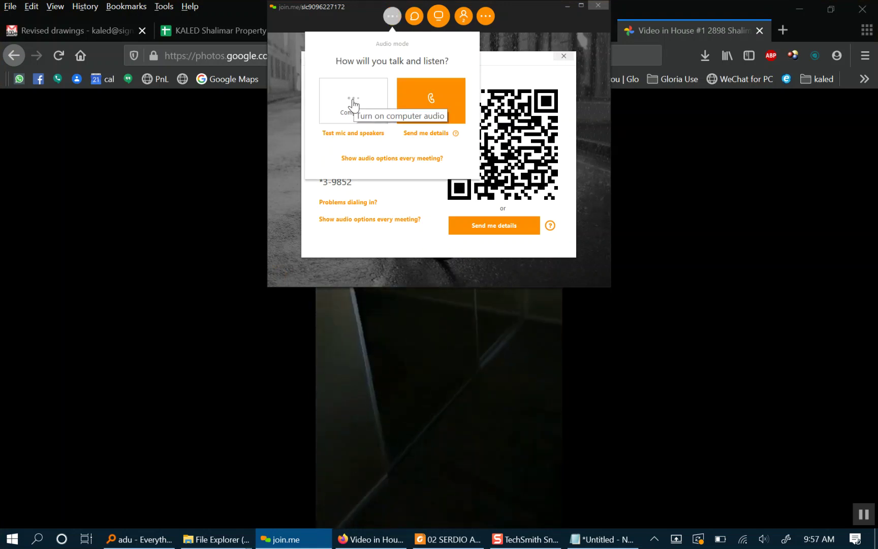
pyautogui.click(354, 105)
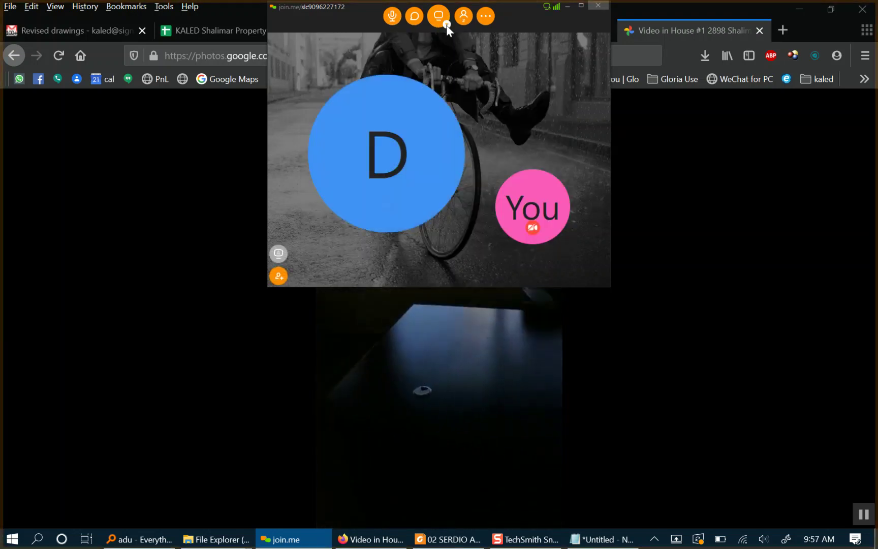
pyautogui.click(581, 5)
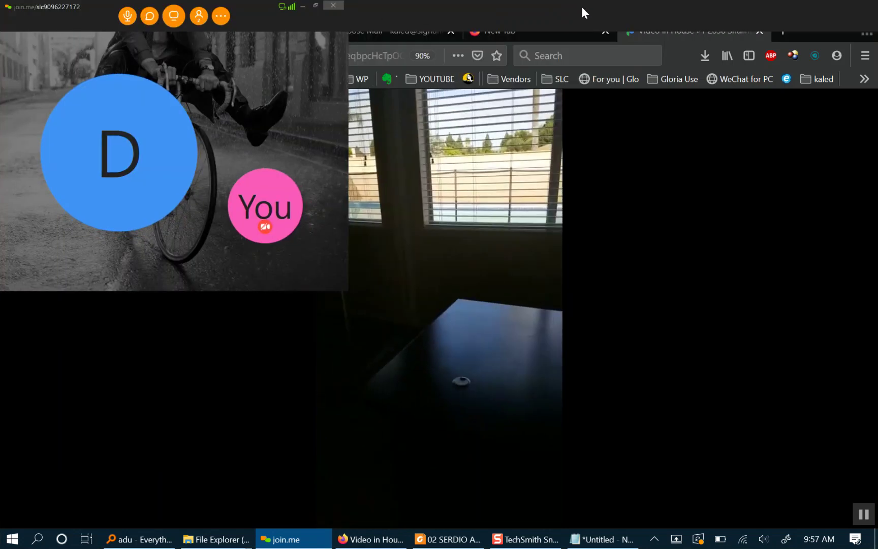
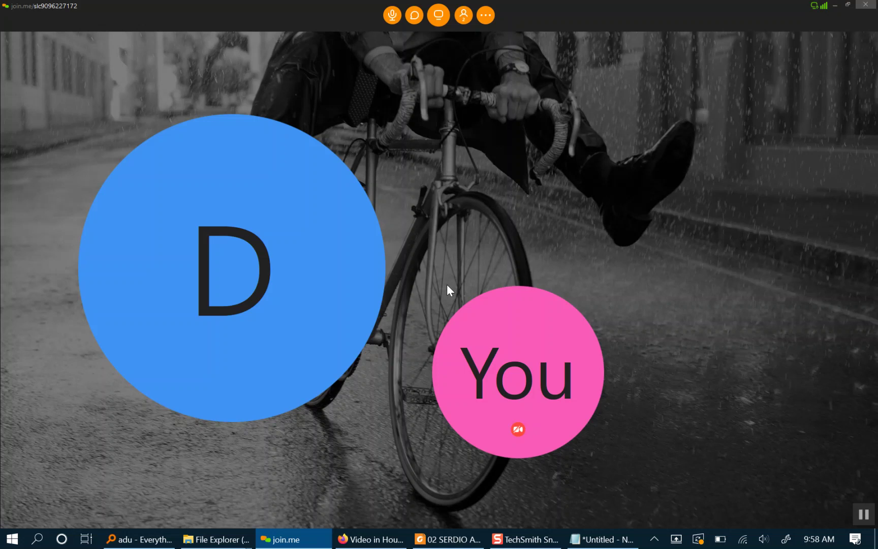
# Return to the house walkthrough video in Firefox, skim its later rooms, pause it, and rewind to 0:23.
pyautogui.click(363, 541)
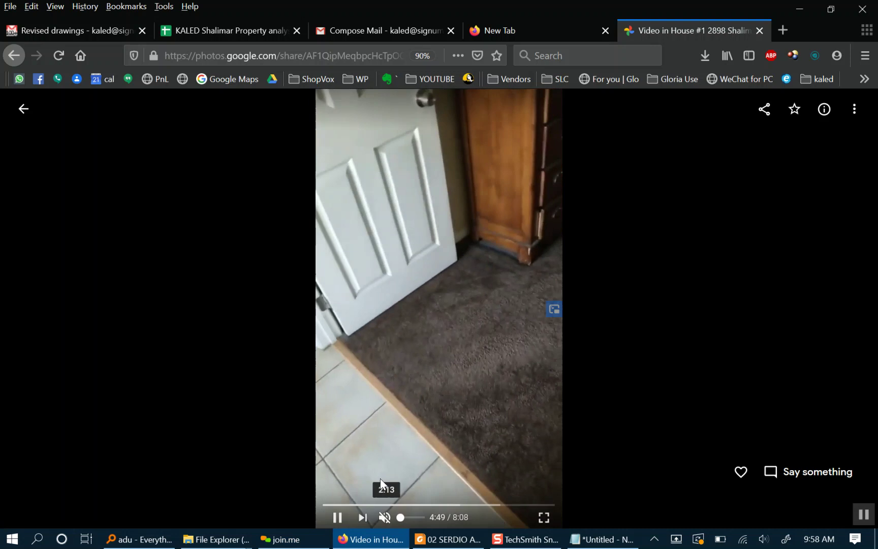
pyautogui.moveTo(476, 508); pyautogui.dragTo(526, 507)
pyautogui.click(539, 507)
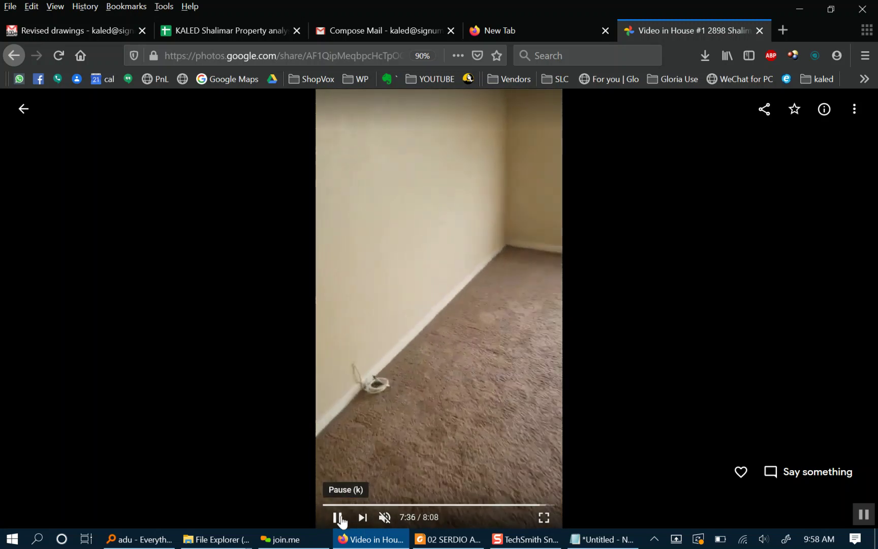
pyautogui.click(338, 518)
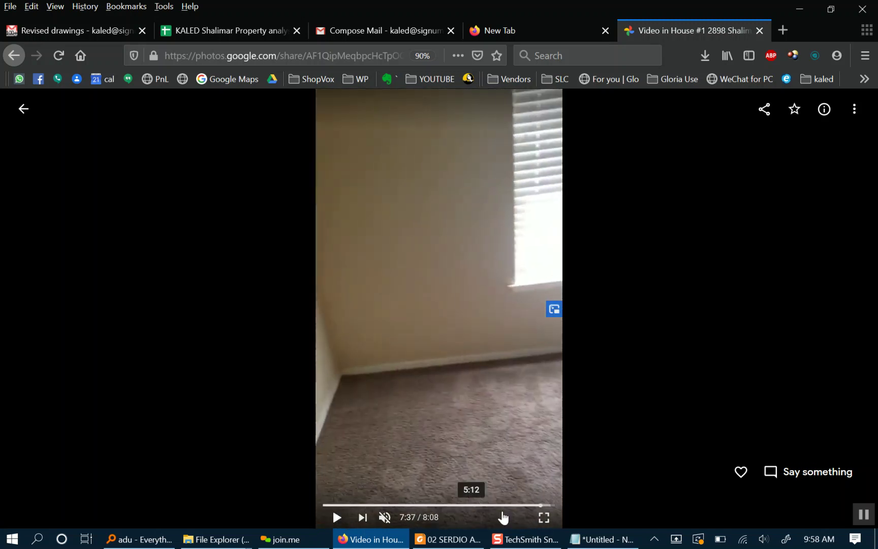
pyautogui.click(541, 505)
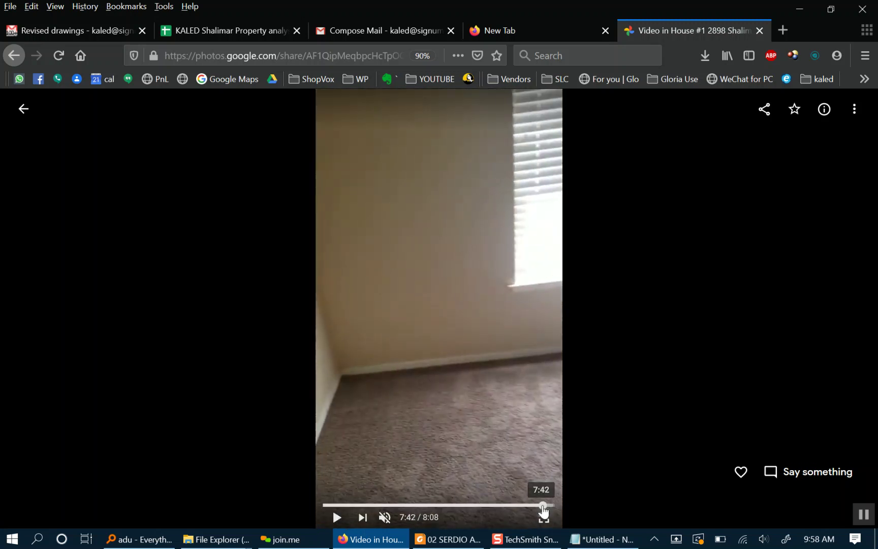
pyautogui.click(548, 505)
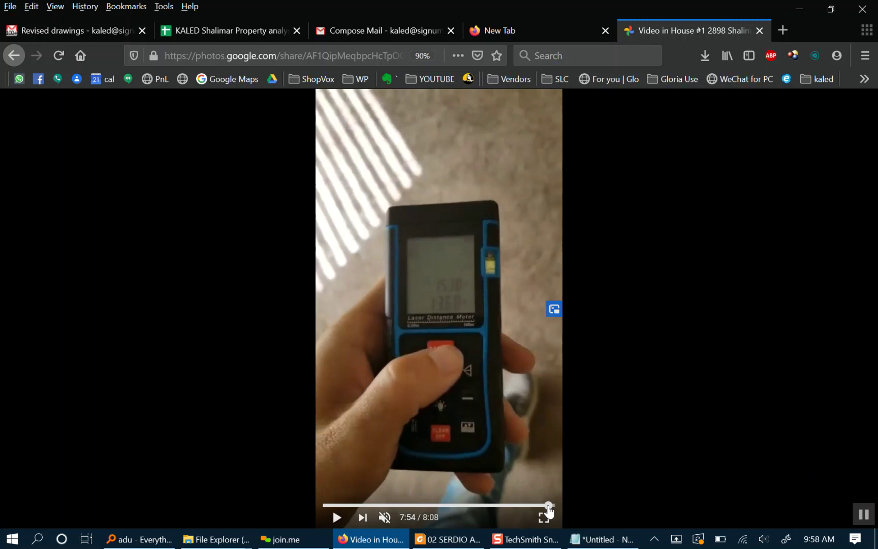
pyautogui.click(503, 505)
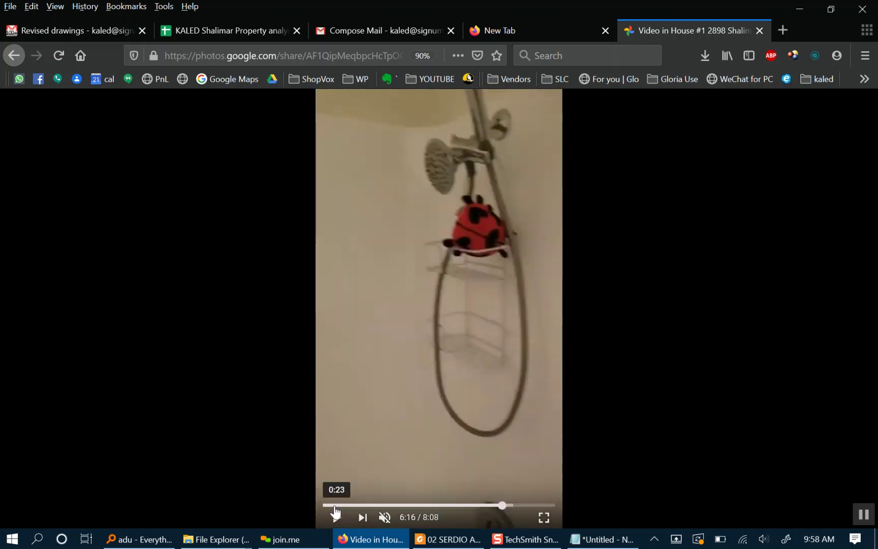
pyautogui.click(334, 506)
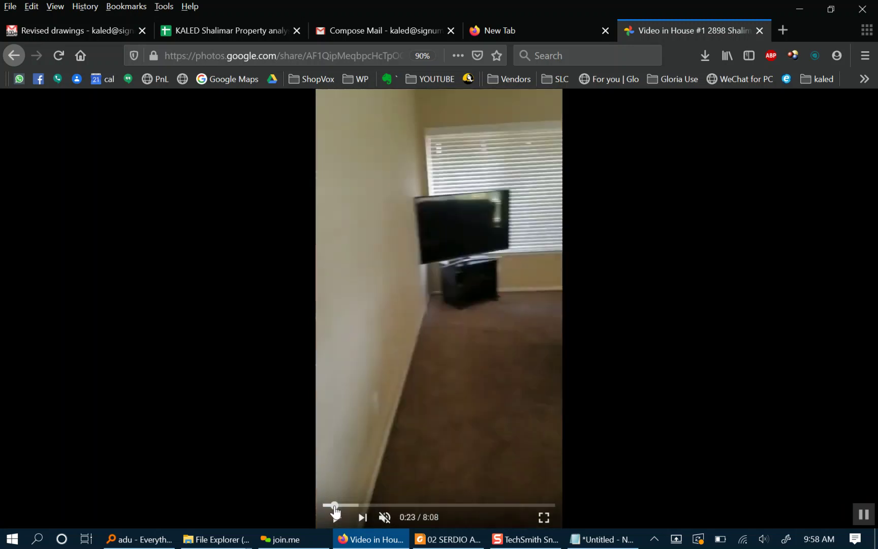
# Switch back to the join.me meeting, raise the computer's sound volume, and start sharing the screen.
pyautogui.click(304, 538)
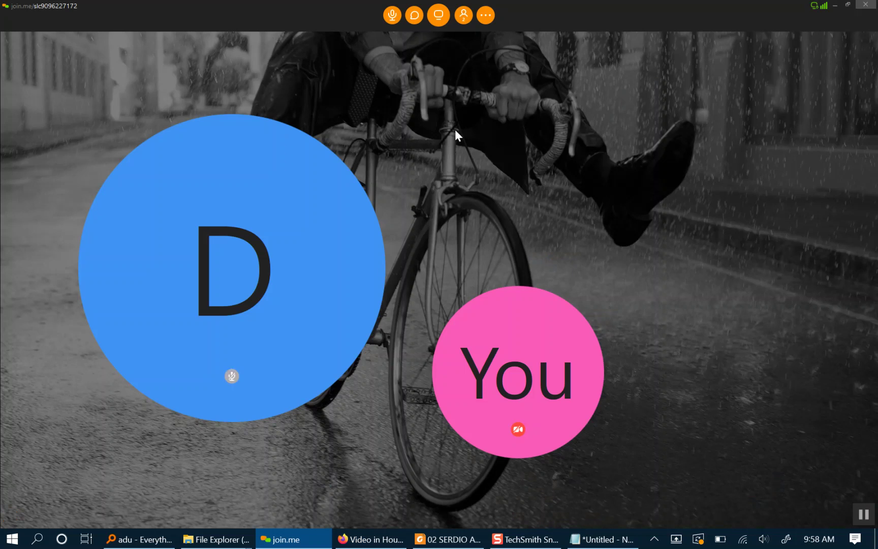
pyautogui.press('XF86AudioLowerVolume')
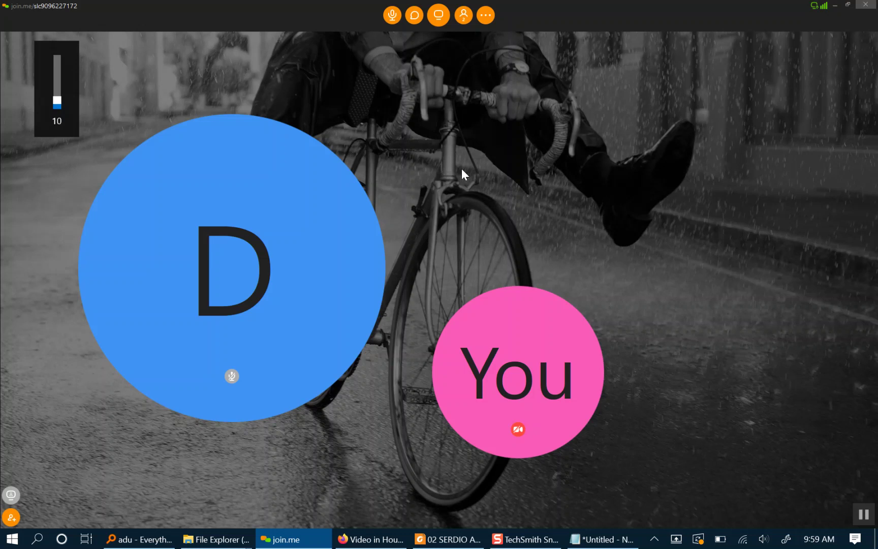
pyautogui.press('XF86AudioRaiseVolume')
pyautogui.press('XF86AudioRaiseVolume')
pyautogui.press('XF86AudioRaiseVolume')
pyautogui.press('XF86AudioRaiseVolume')
pyautogui.press('XF86AudioRaiseVolume')
pyautogui.press('XF86AudioRaiseVolume')
pyautogui.press('XF86AudioRaiseVolume')
pyautogui.press('XF86AudioRaiseVolume')
pyautogui.press('XF86AudioRaiseVolume')
pyautogui.press('XF86AudioRaiseVolume')
pyautogui.press('XF86AudioRaiseVolume')
pyautogui.press('XF86AudioRaiseVolume')
pyautogui.press('XF86AudioRaiseVolume')
pyautogui.press('XF86AudioRaiseVolume')
pyautogui.press('XF86AudioRaiseVolume')
pyautogui.press('XF86AudioRaiseVolume')
pyautogui.press('XF86AudioRaiseVolume')
pyautogui.press('XF86AudioRaiseVolume')
pyautogui.press('XF86AudioRaiseVolume')
pyautogui.press('XF86AudioRaiseVolume')
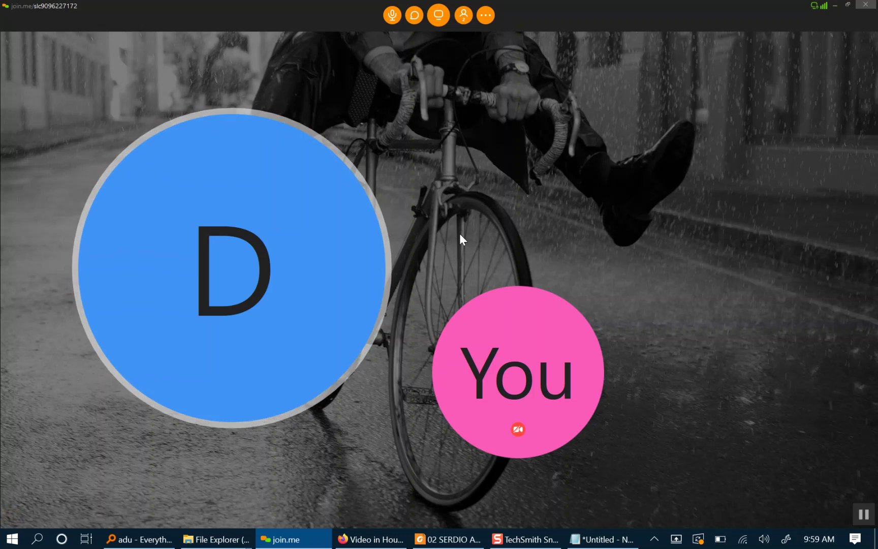
pyautogui.click(440, 16)
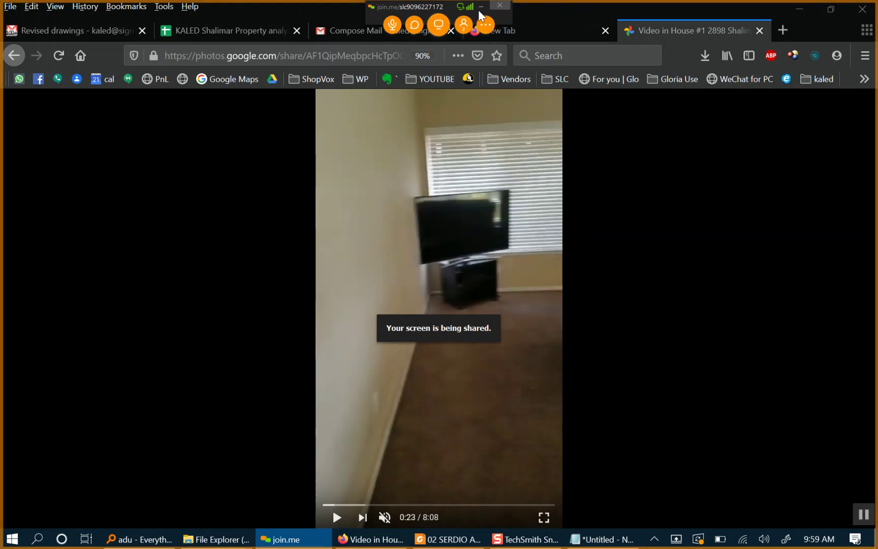
pyautogui.click(413, 104)
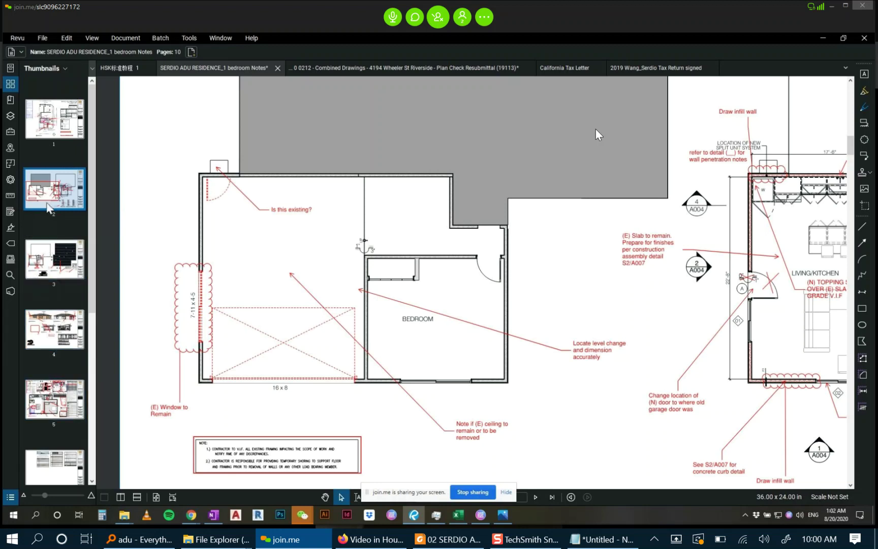
# On the ceiling framing plan sheet A003, reword the ceiling note's beginning from "Note infill of opening" to "Opening".
pyautogui.click(55, 259)
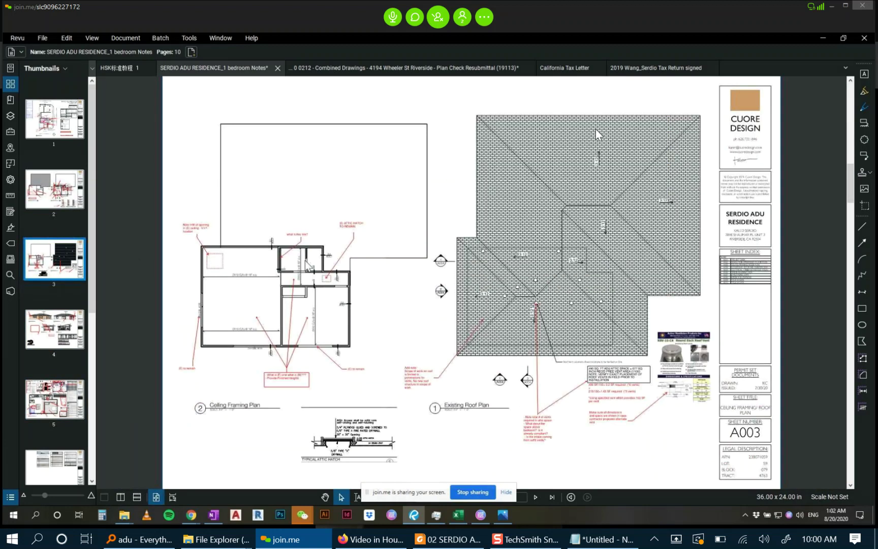
pyautogui.scroll(5, 308, 265)
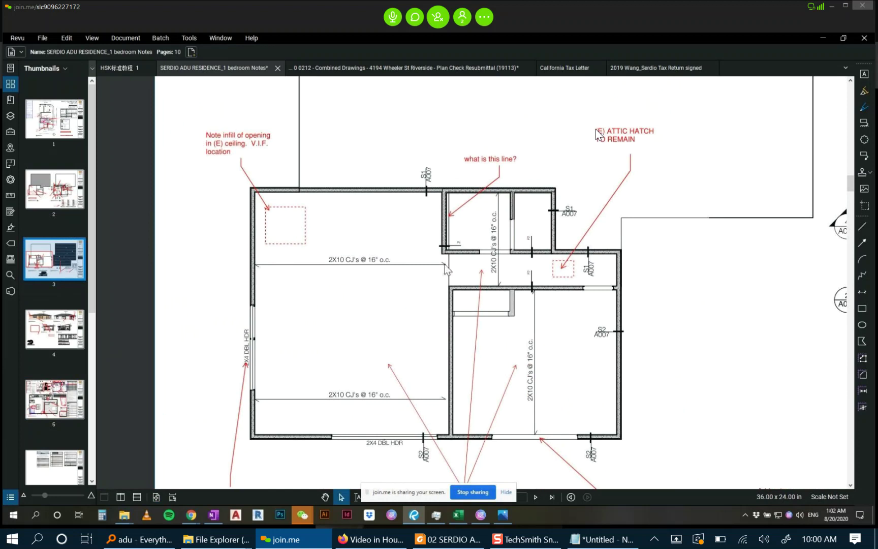
pyautogui.click(229, 138)
pyautogui.doubleClick(230, 136)
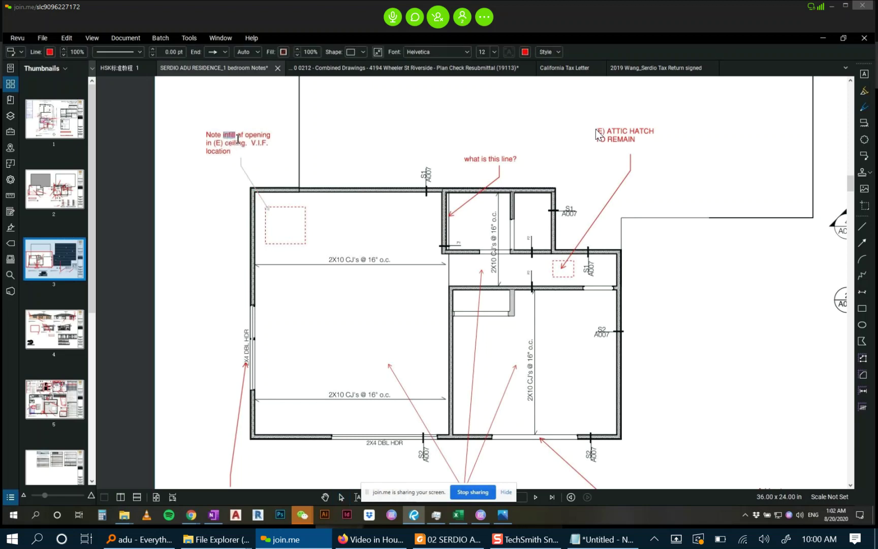
pyautogui.press('BackSpace')
pyautogui.press('BackSpace')
pyautogui.press('BackSpace')
pyautogui.press('BackSpace')
pyautogui.press('BackSpace')
pyautogui.press('BackSpace')
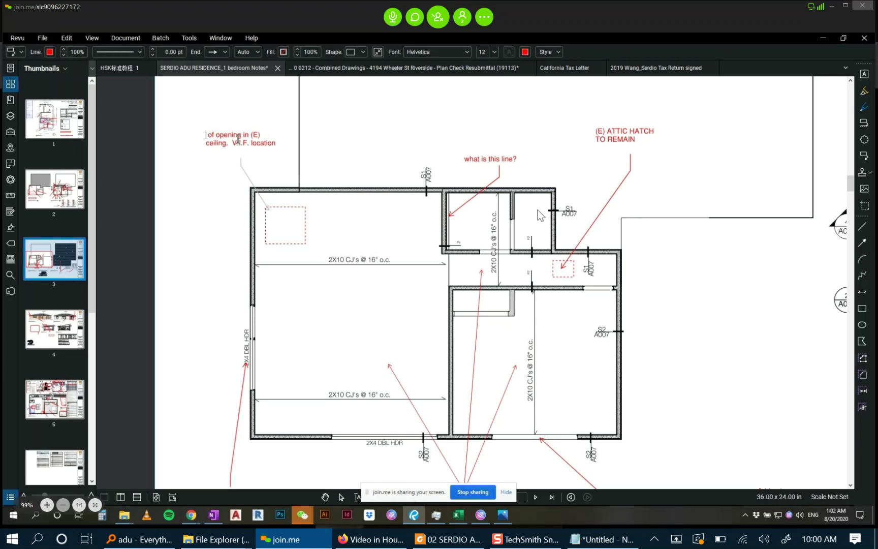
pyautogui.press('Delete')
pyautogui.press('Delete')
pyautogui.press('Delete')
pyautogui.press('Delete')
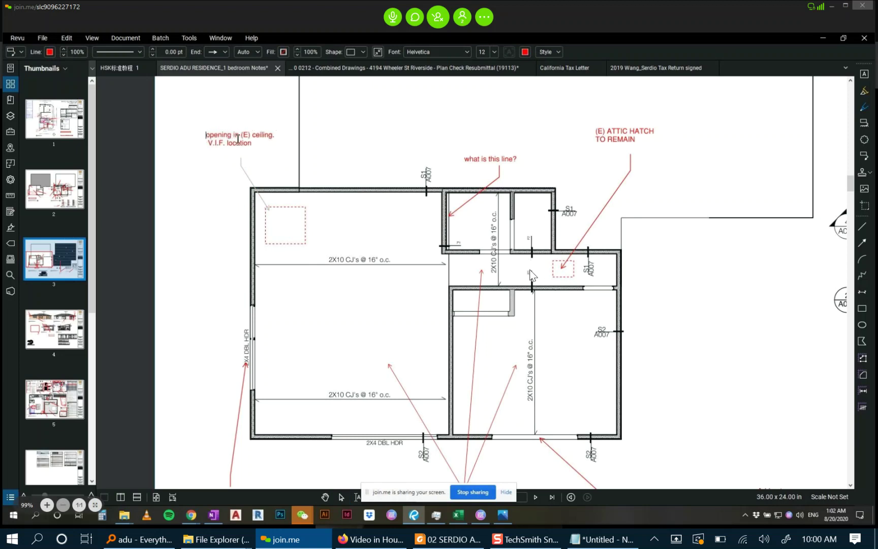
pyautogui.write('o')
pyautogui.press('BackSpace')
pyautogui.write('O')
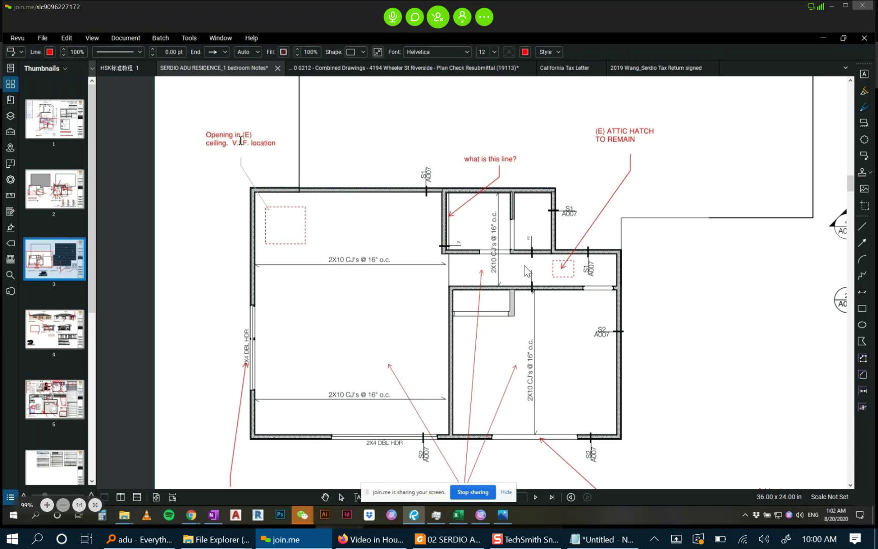
# Insert "to be patched" after "ceiling" in the ceiling opening note and finish editing it.
pyautogui.click(227, 145)
pyautogui.press('BackSpace')
pyautogui.write('TO')
pyautogui.press('BackSpace')
pyautogui.press('BackSpace')
pyautogui.write('to be patched')
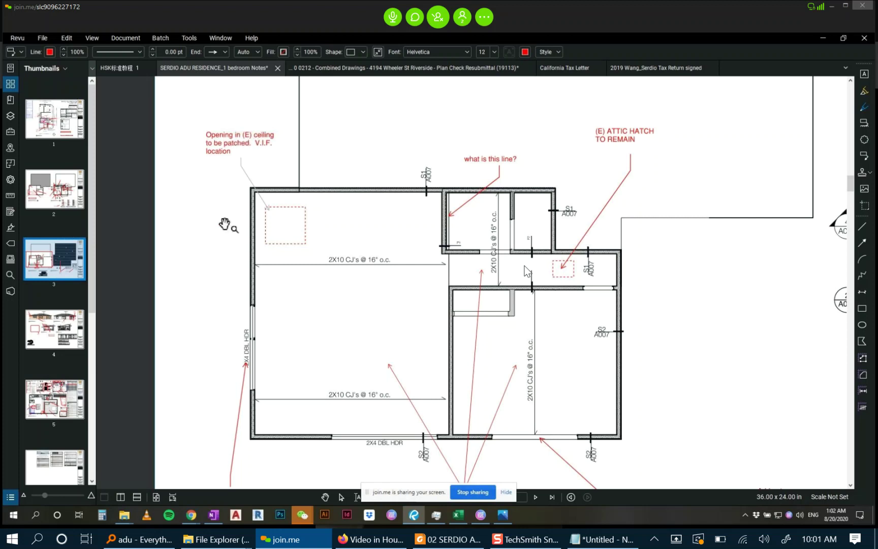
pyautogui.press('Escape')
# Add "V.I.F." to the end of the "(E) ATTIC HATCH TO REMAIN" note on the ceiling framing plan.
pyautogui.scroll(2, 580, 282)
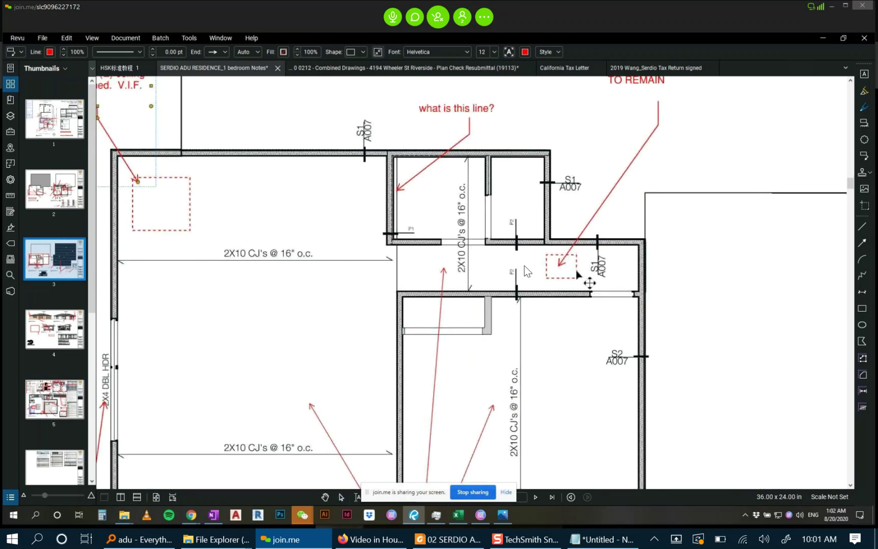
pyautogui.click(576, 272)
pyautogui.scroll(-2, 619, 206)
pyautogui.scroll(2, 644, 134)
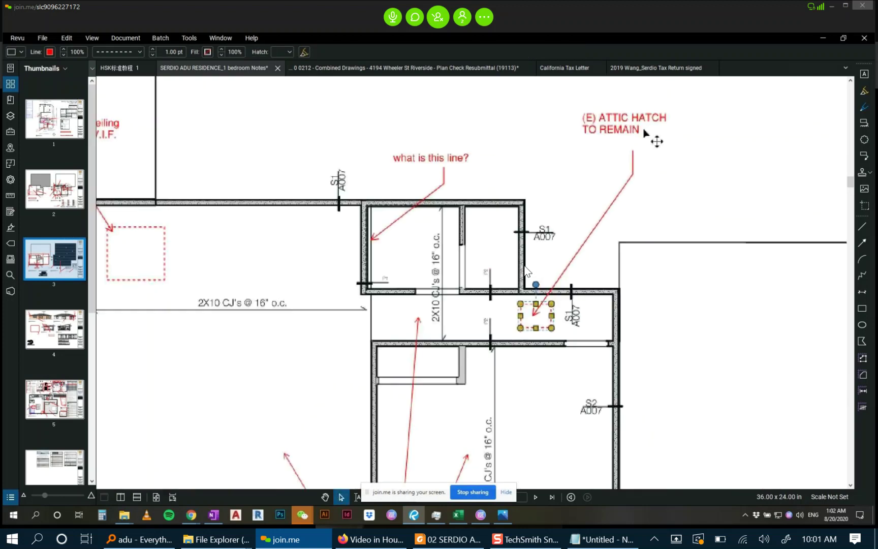
pyautogui.tripleClick(644, 133)
pyautogui.click(647, 132)
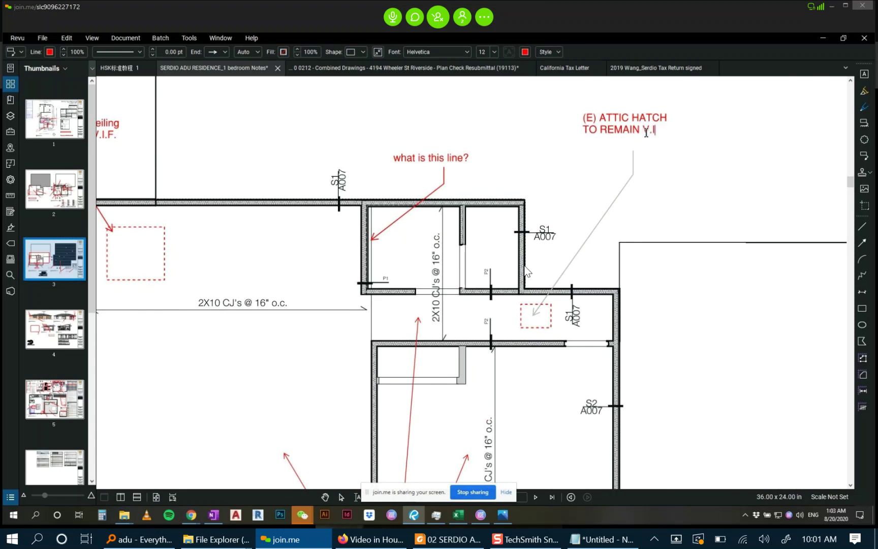
pyautogui.click(690, 218)
# Check the revised ceiling framing plan, and examine the level change and ceiling notes on page 2's demolition floor plan.
pyautogui.scroll(-3, 690, 218)
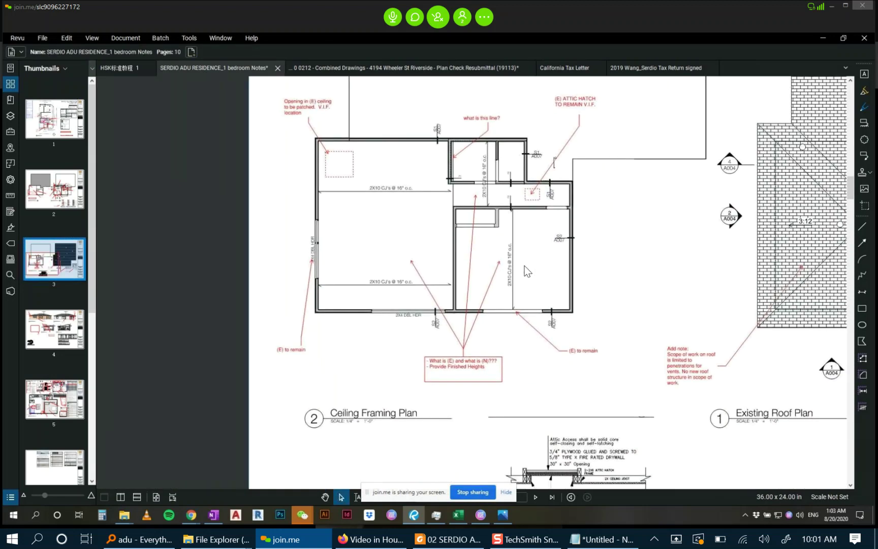
pyautogui.scroll(1, 505, 191)
pyautogui.scroll(-1, 516, 221)
pyautogui.scroll(-1, 517, 224)
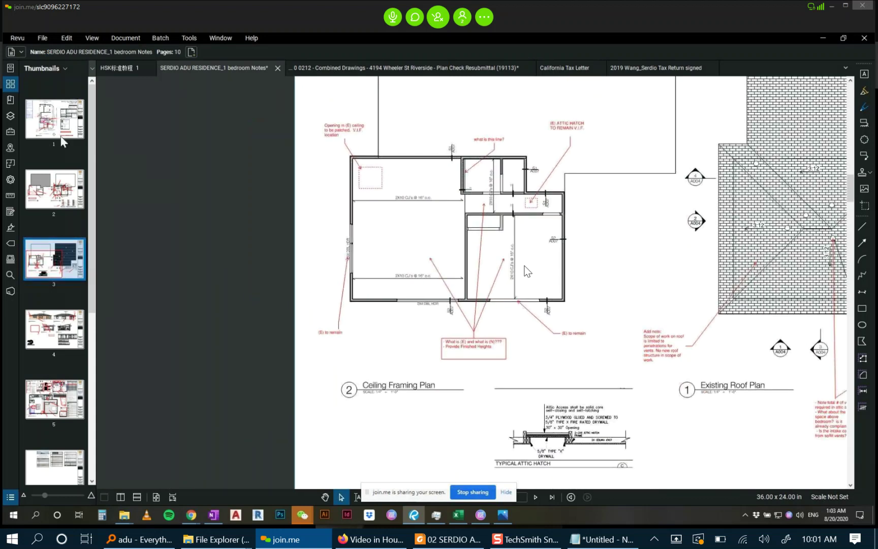
pyautogui.click(49, 176)
pyautogui.scroll(3, 347, 308)
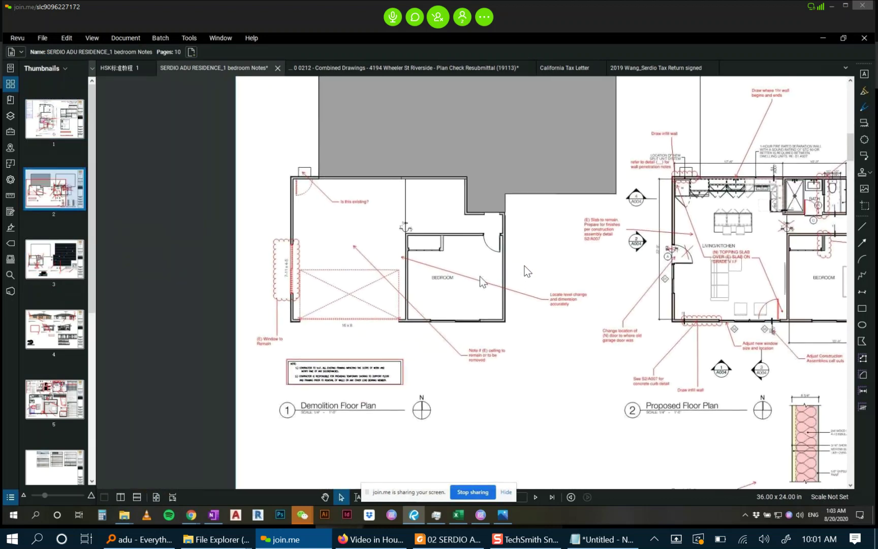
pyautogui.scroll(2, 376, 285)
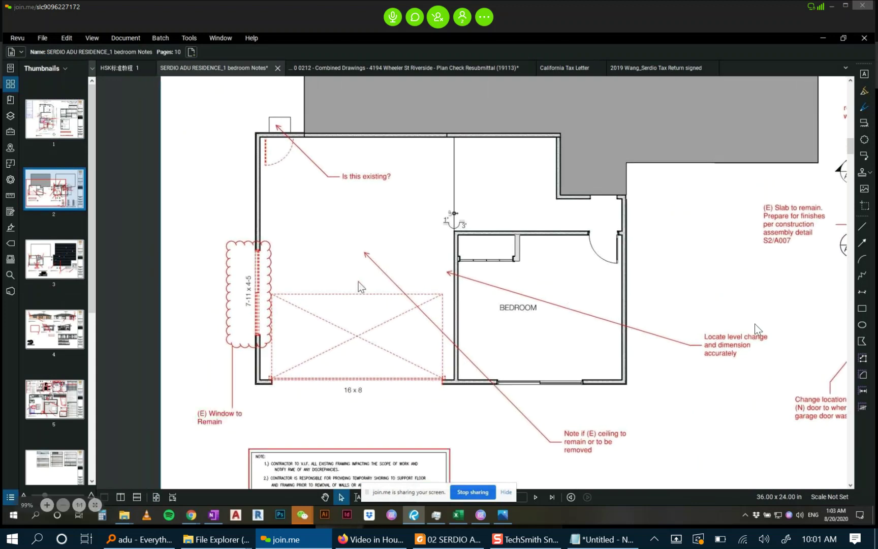
pyautogui.scroll(-1, 475, 262)
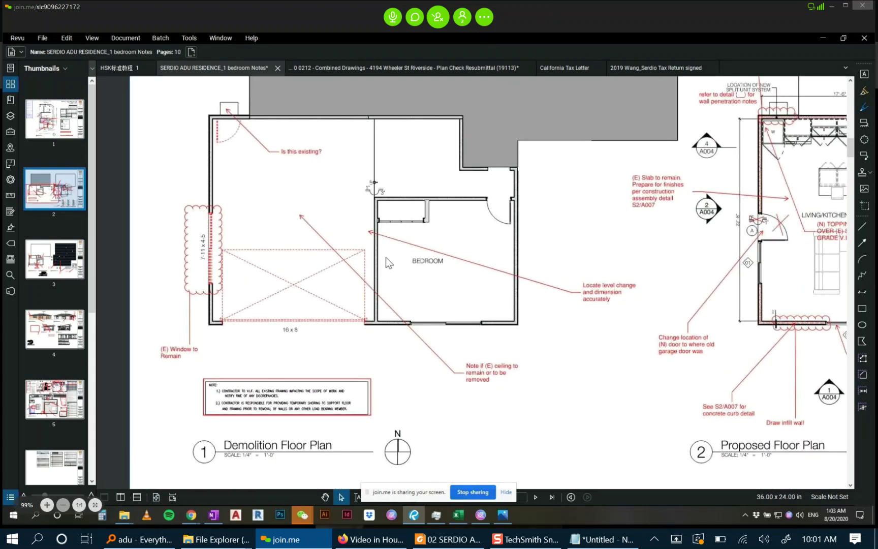
# Switch to the shared Google Photos album in Chrome, close the open video and open the garage photo 20191128_175228.jpg.
pyautogui.moveTo(553, 13)
pyautogui.mouseDown()
pyautogui.moveTo(479, 37)
pyautogui.moveTo(495, 6)
pyautogui.moveTo(510, 9)
pyautogui.mouseUp()
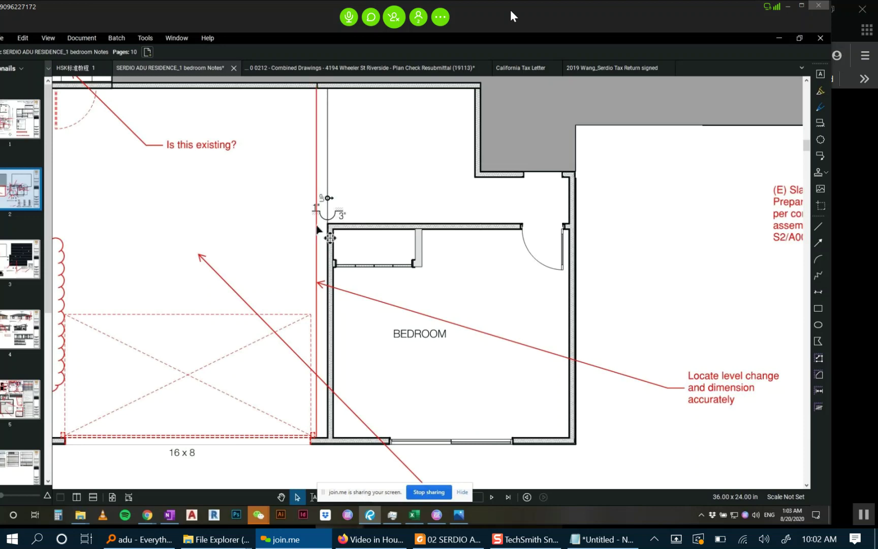
pyautogui.hotkey('alt', 'Tab')
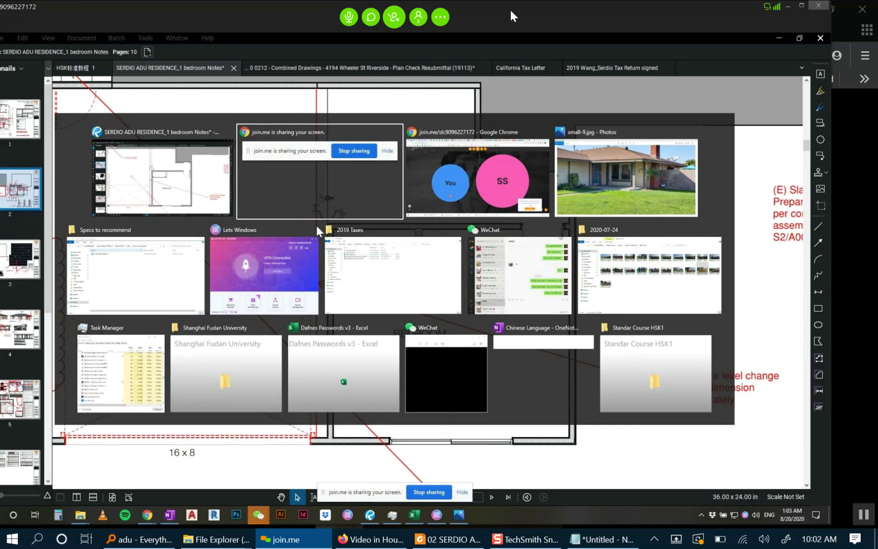
pyautogui.hotkey('alt', 'Tab')
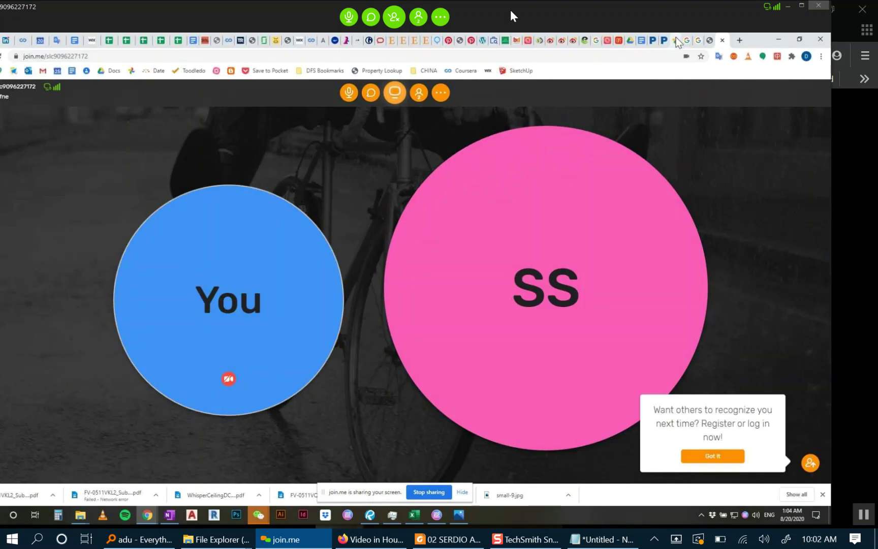
pyautogui.click(673, 39)
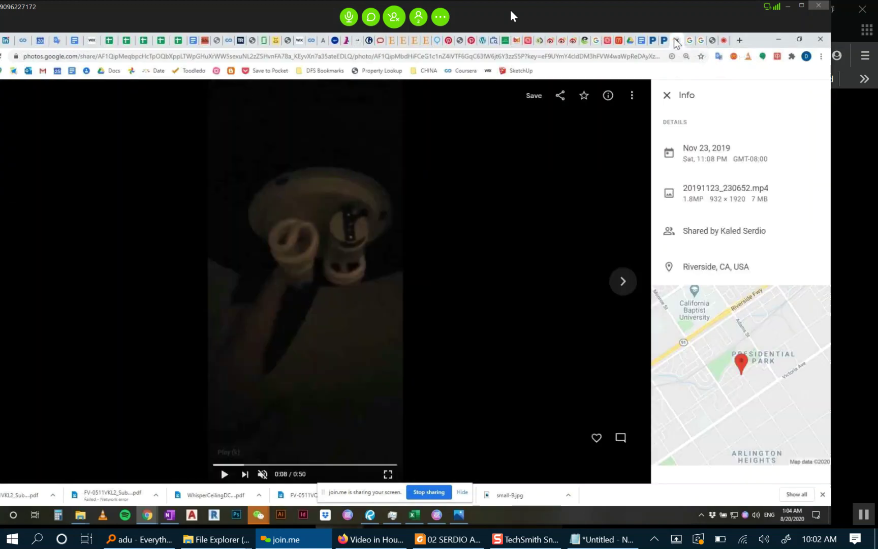
pyautogui.press('Escape')
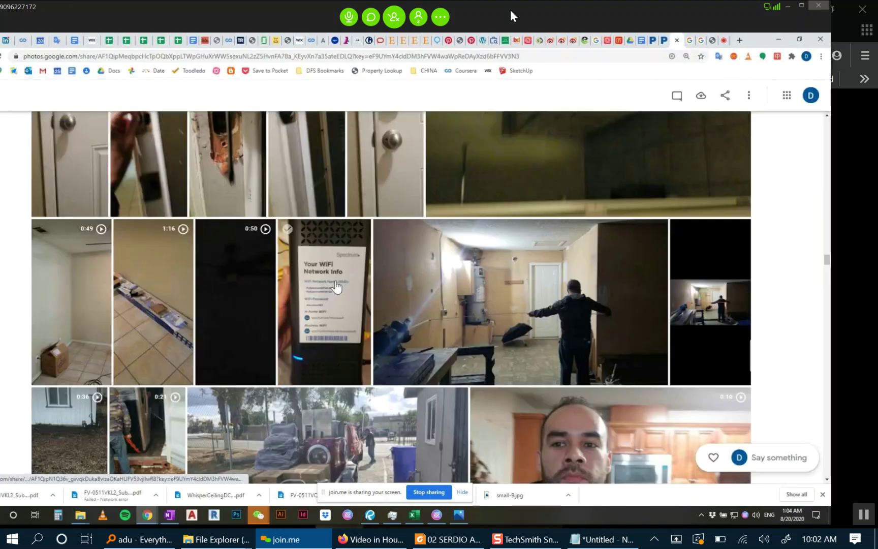
pyautogui.scroll(-2, 335, 282)
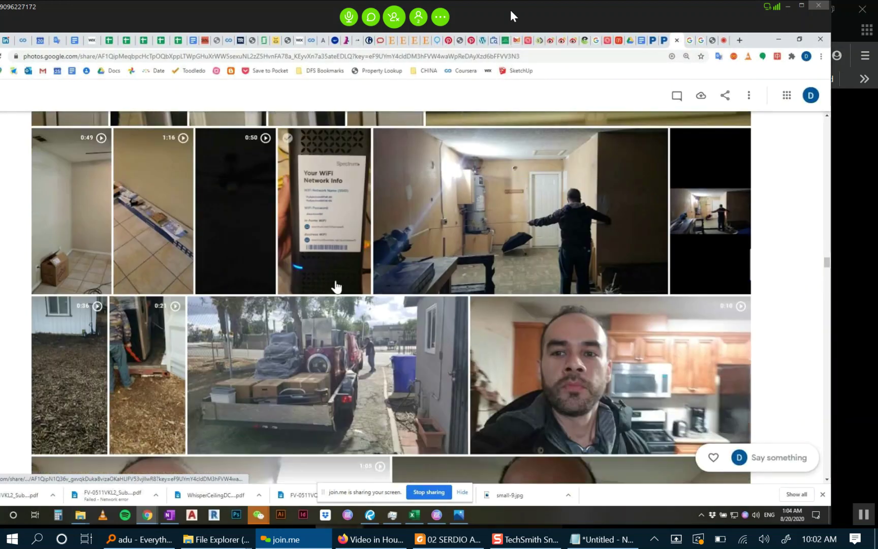
pyautogui.click(582, 264)
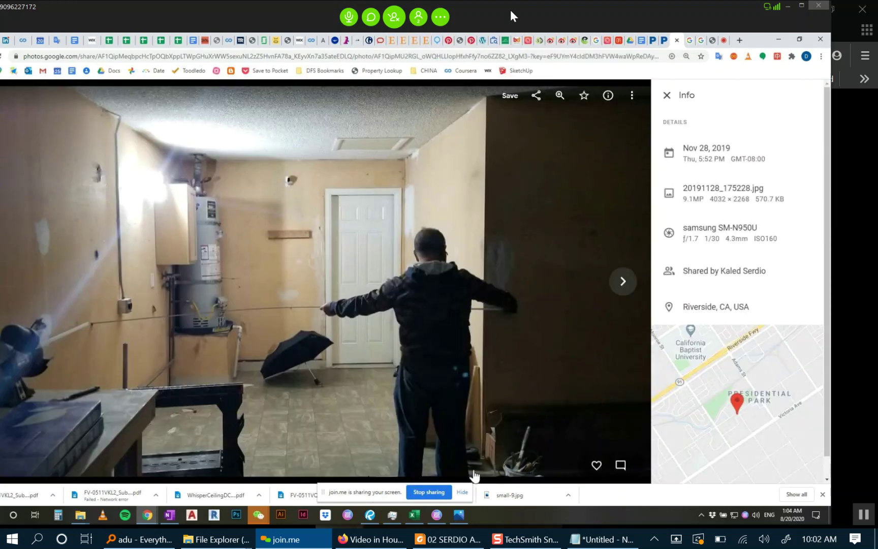
# Zoom in on the garage photo to examine the floor and wall edge behind the man, and return to the demolition plan.
pyautogui.scroll(4, 501, 474)
pyautogui.moveTo(376, 373); pyautogui.dragTo(111, 125)
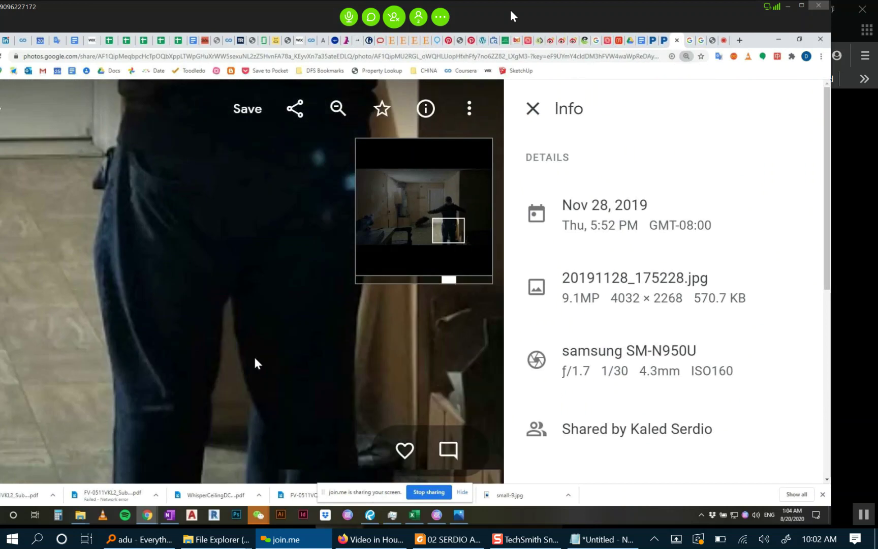
pyautogui.moveTo(255, 358); pyautogui.dragTo(197, 364)
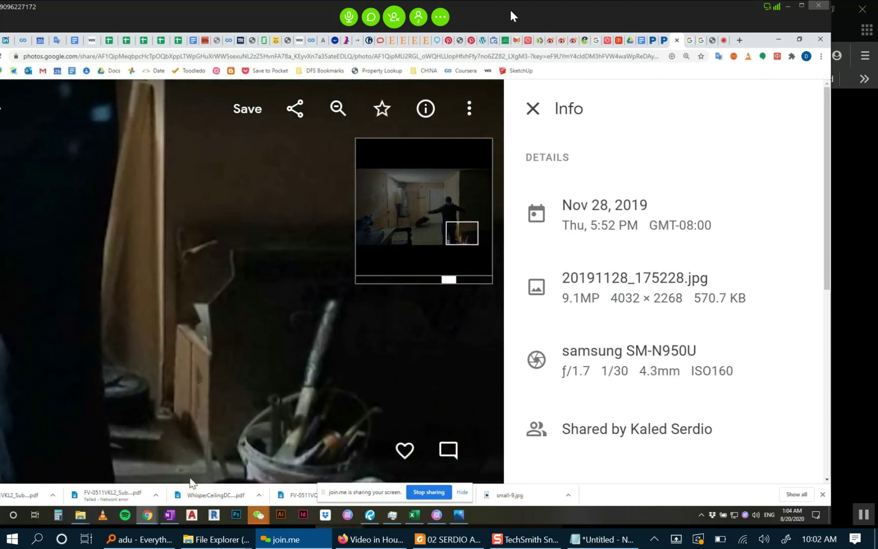
pyautogui.click(780, 41)
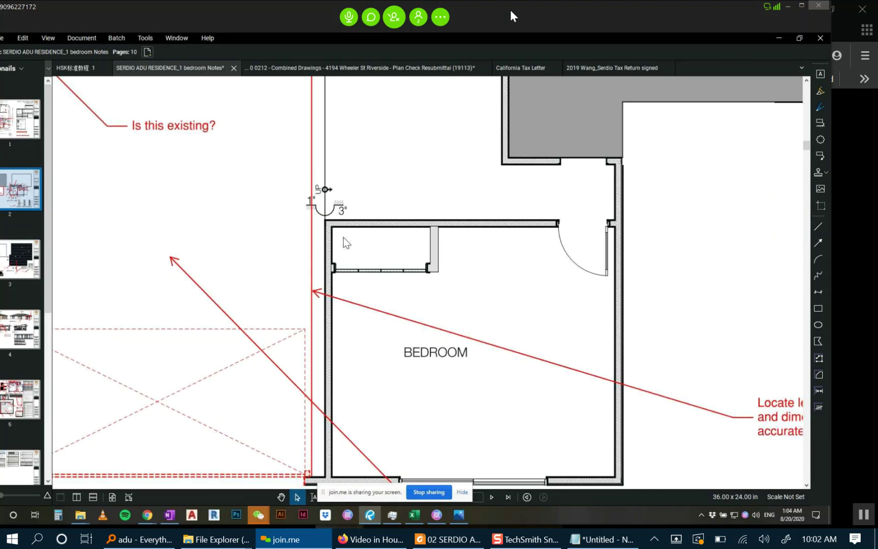
pyautogui.scroll(-3, 344, 243)
pyautogui.scroll(1, 503, 300)
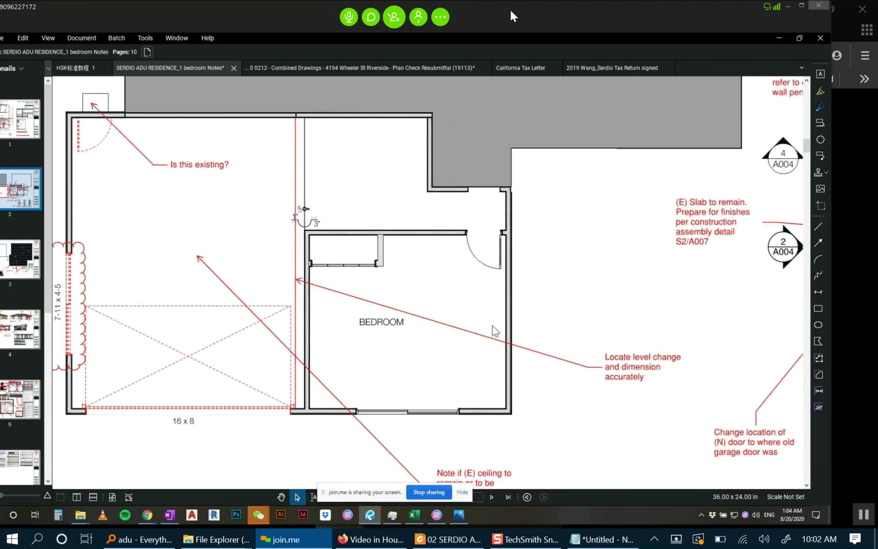
pyautogui.doubleClick(609, 362)
pyautogui.click(639, 359)
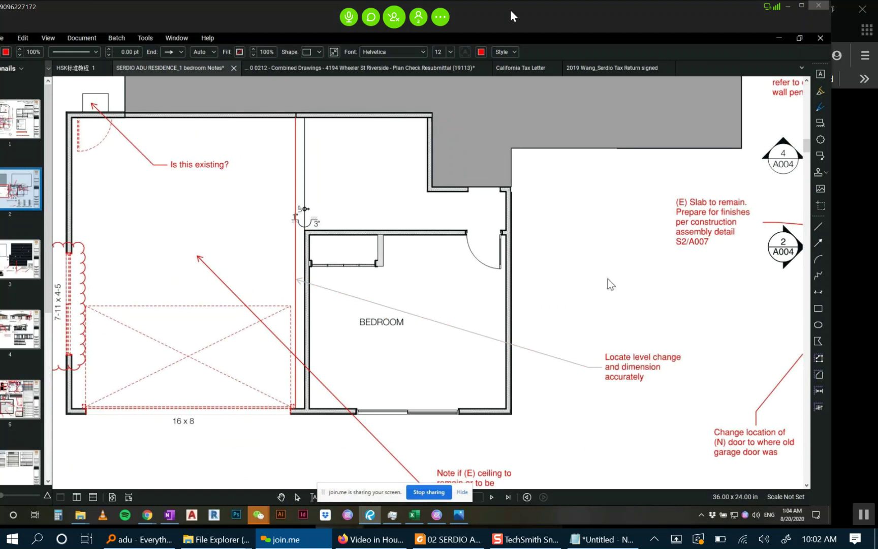
pyautogui.press('Escape')
# Try marking the black level change line with a freehand X and arrow, and undo the strokes.
pyautogui.click(819, 227)
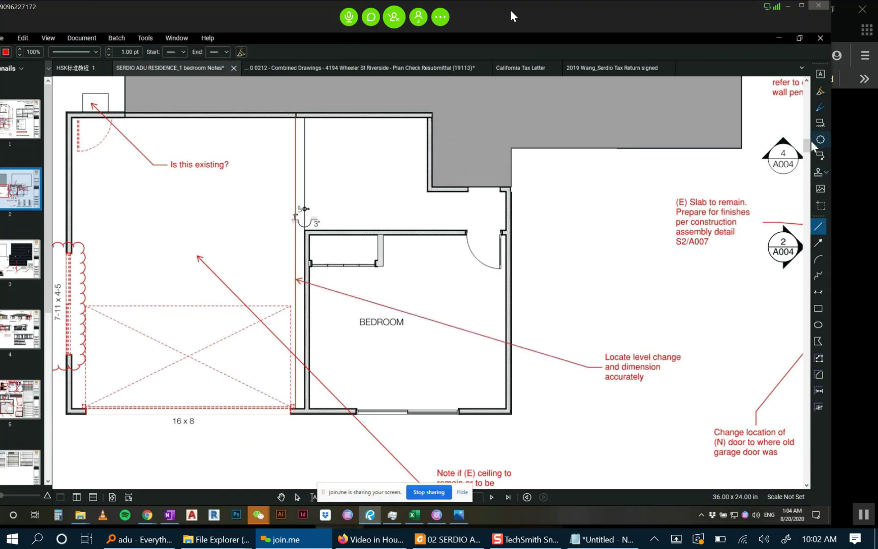
pyautogui.click(819, 107)
pyautogui.moveTo(306, 193); pyautogui.dragTo(299, 191)
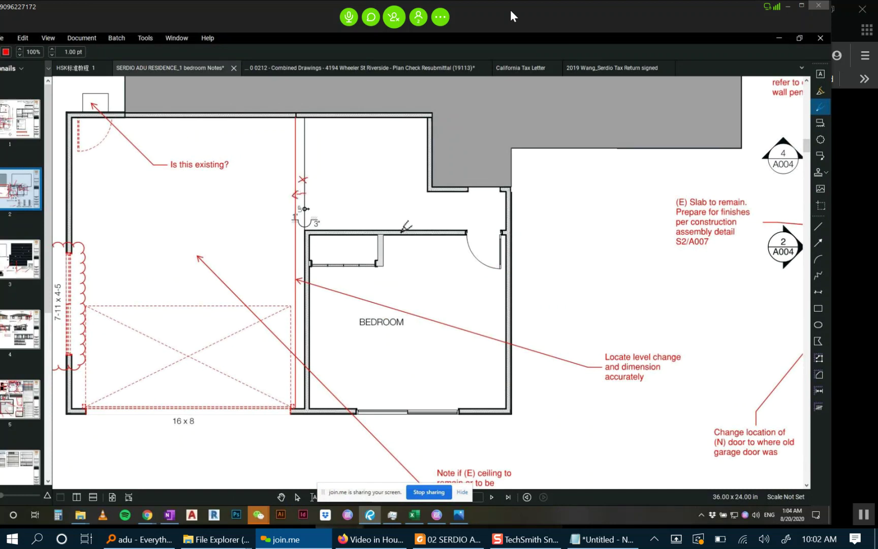
pyautogui.press('Escape')
pyautogui.hotkey('ctrl', 'z')
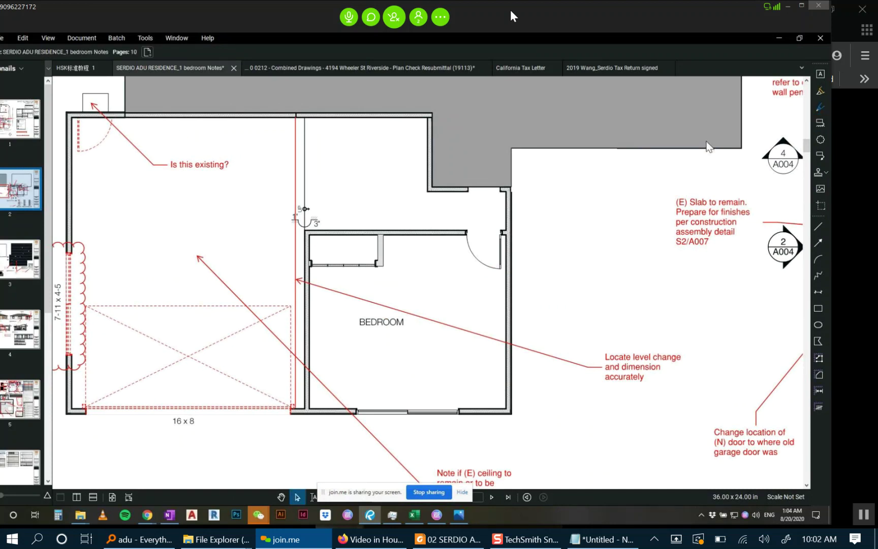
pyautogui.hotkey('ctrl', 'y')
pyautogui.click(301, 198)
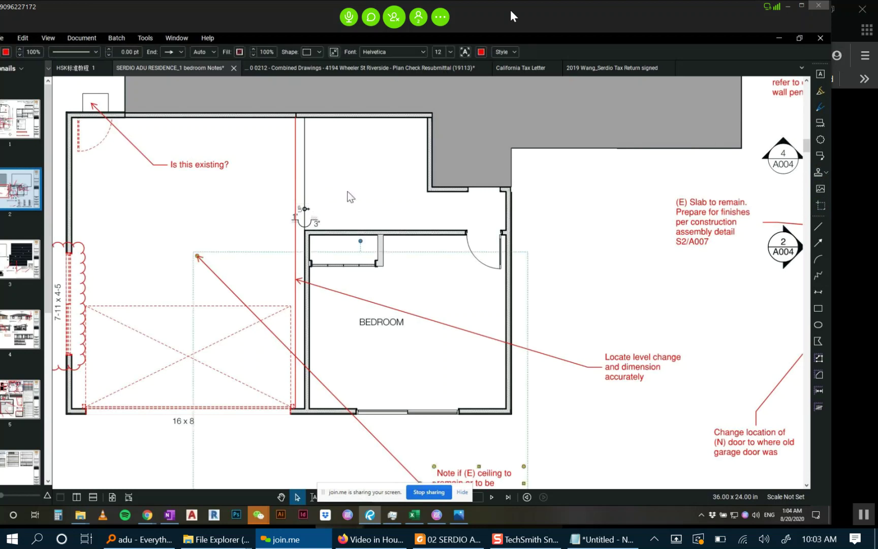
pyautogui.press('Delete')
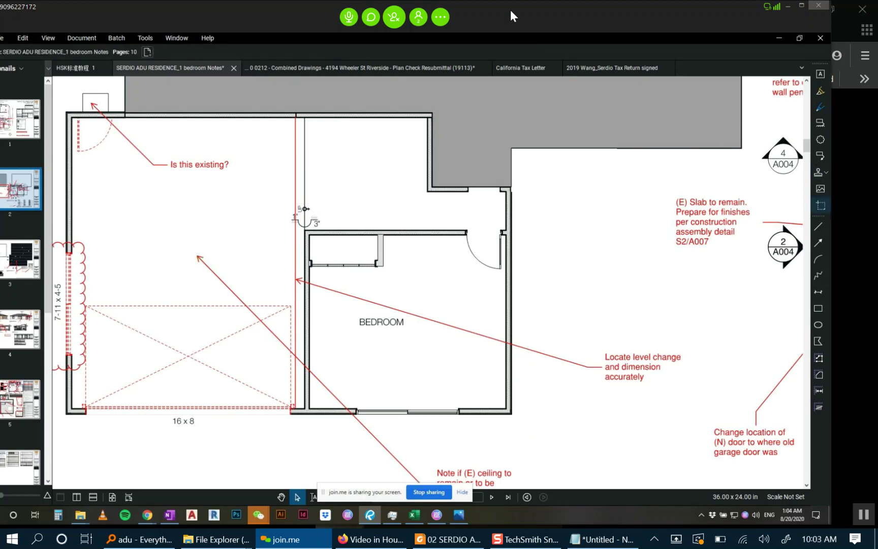
# Cross out the black level change line with a freehand X and draw a short arrow from it to the red line.
pyautogui.click(820, 107)
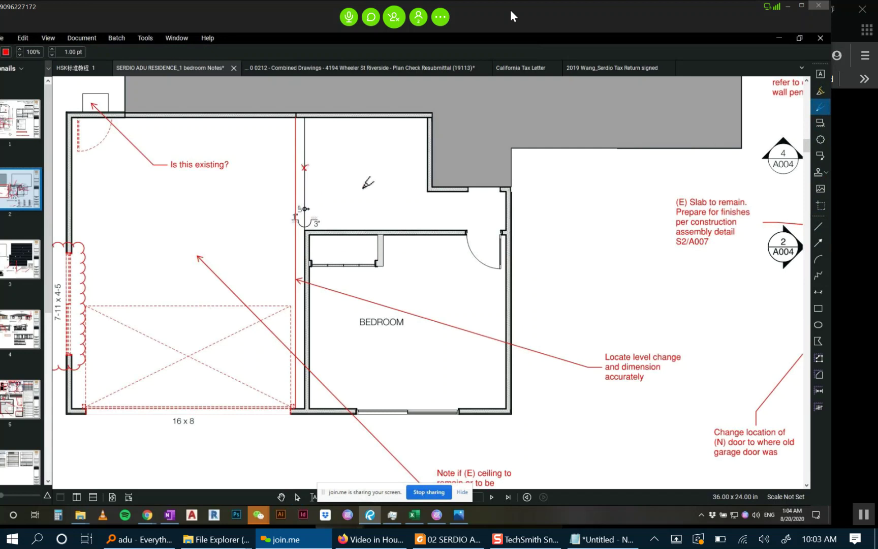
pyautogui.click(818, 243)
pyautogui.scroll(2, 359, 199)
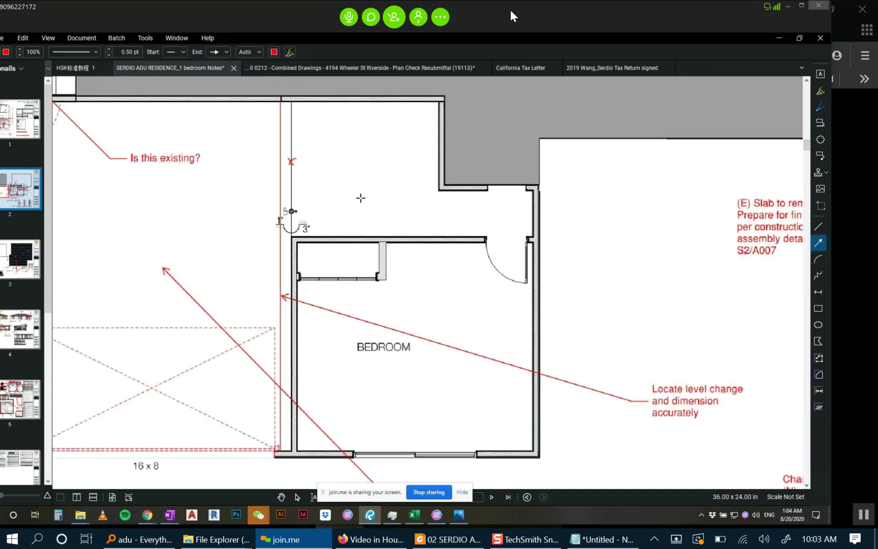
pyautogui.moveTo(252, 196); pyautogui.dragTo(249, 196)
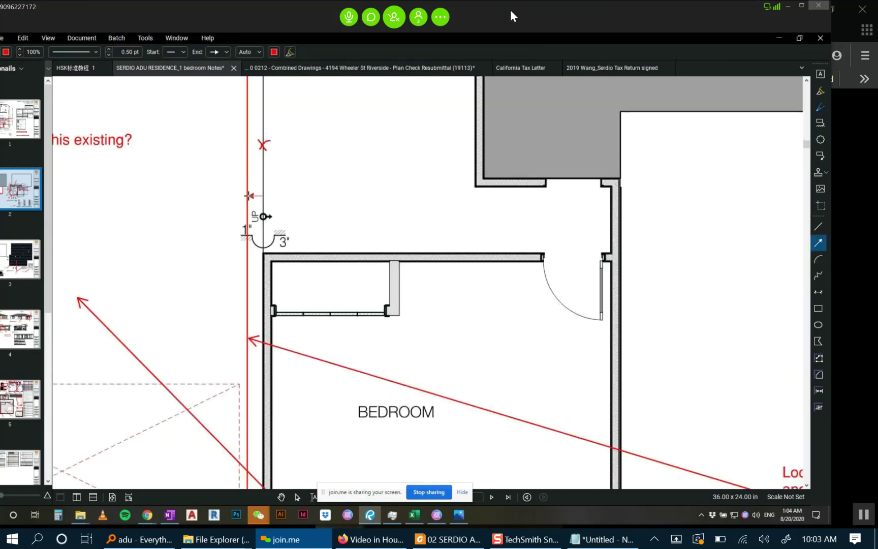
# Draw a vertical arrow toward the garage door in the middle of the garage area and shift it slightly left.
pyautogui.scroll(-3, 661, 209)
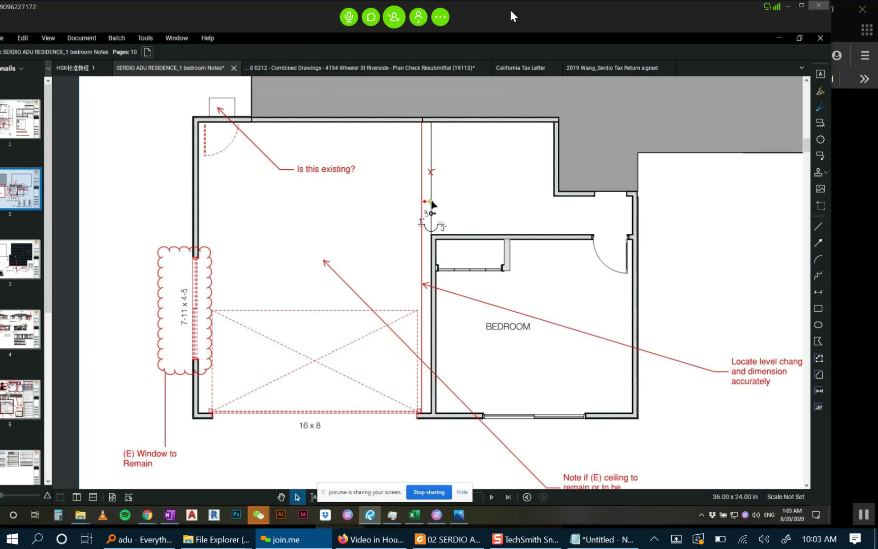
pyautogui.scroll(-3, 394, 201)
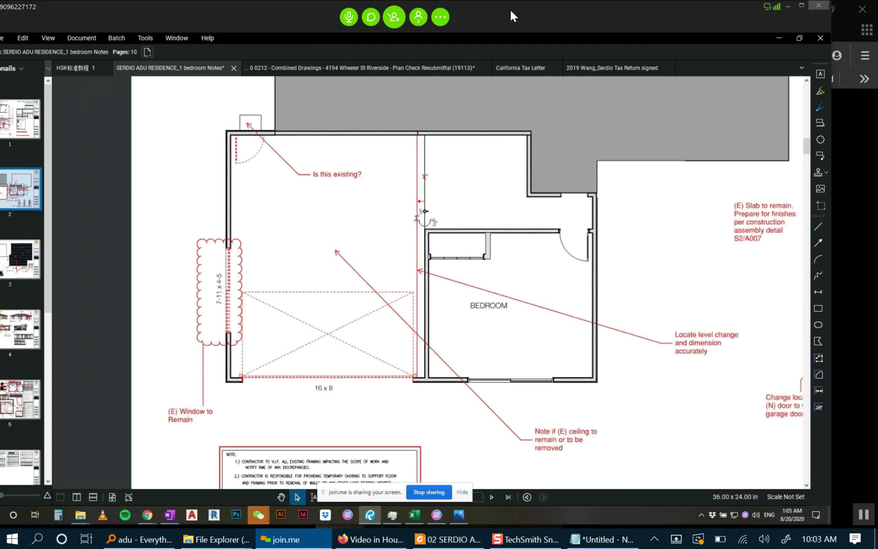
pyautogui.click(818, 241)
pyautogui.moveTo(330, 193); pyautogui.dragTo(329, 270)
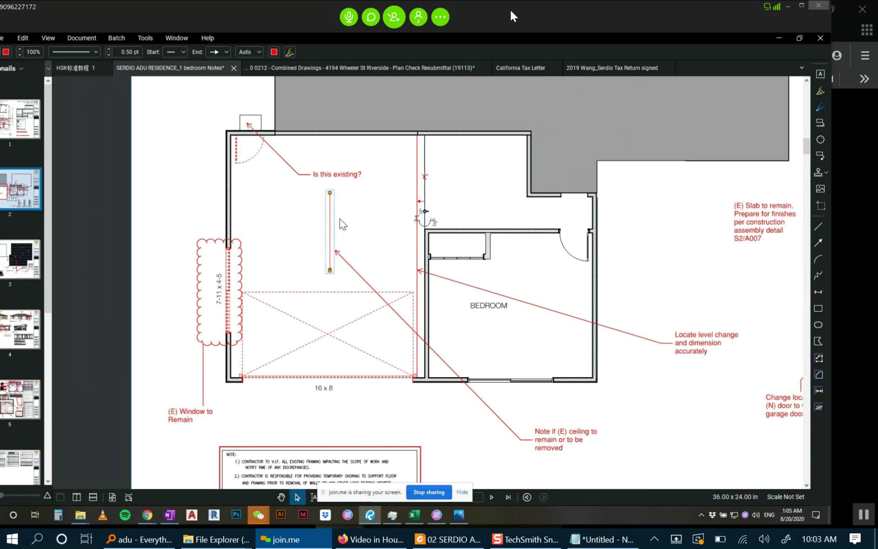
pyautogui.moveTo(342, 230); pyautogui.dragTo(323, 236)
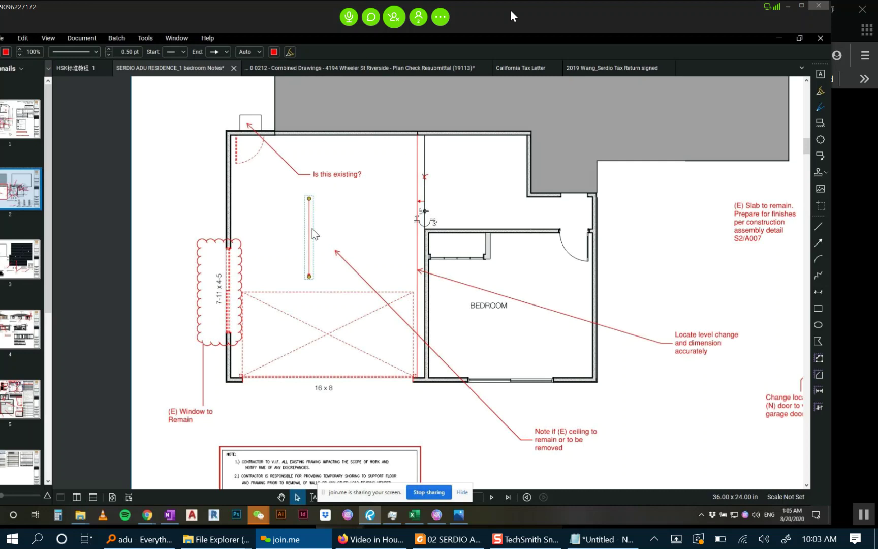
# Look at page 2 of the combined plan check resubmittal drawings and return to the ADU residence notes.
pyautogui.scroll(1, 312, 229)
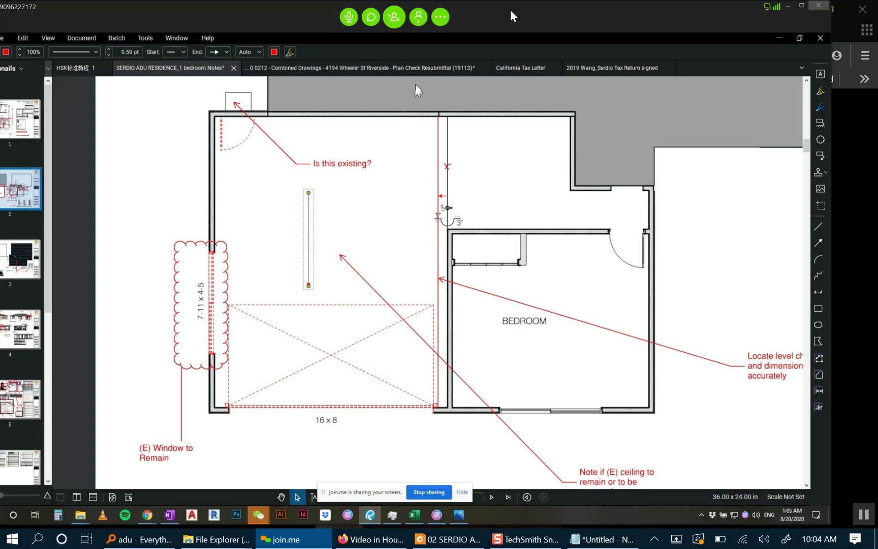
pyautogui.click(386, 68)
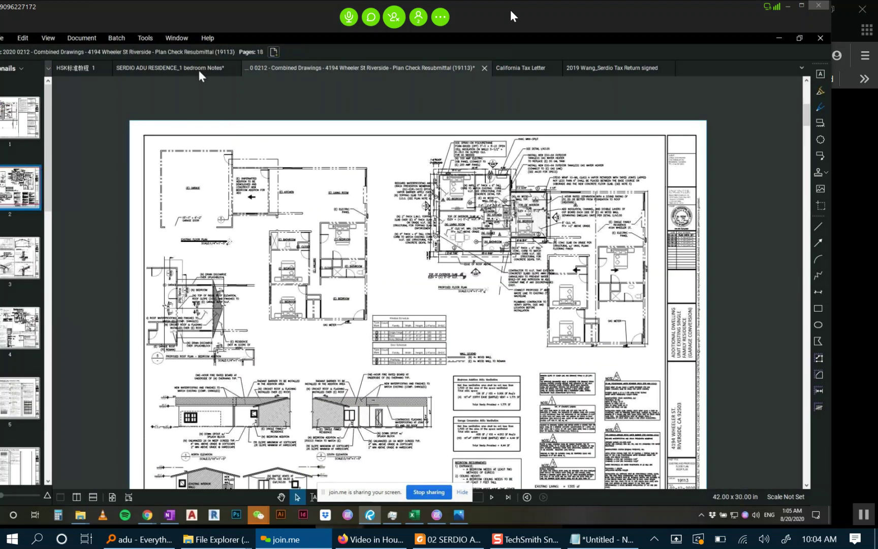
pyautogui.click(199, 72)
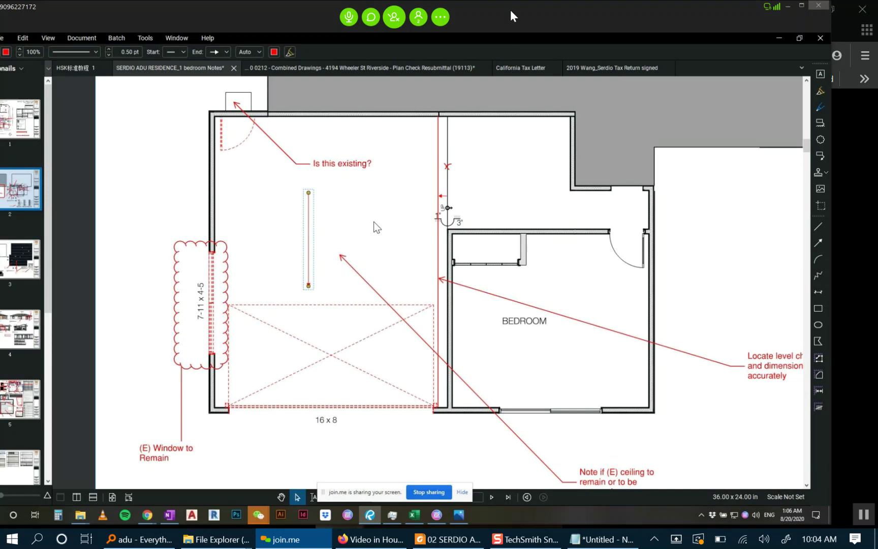
# Delete the vertical arrow drawn in the garage area of the demolition floor plan.
pyautogui.click(350, 225)
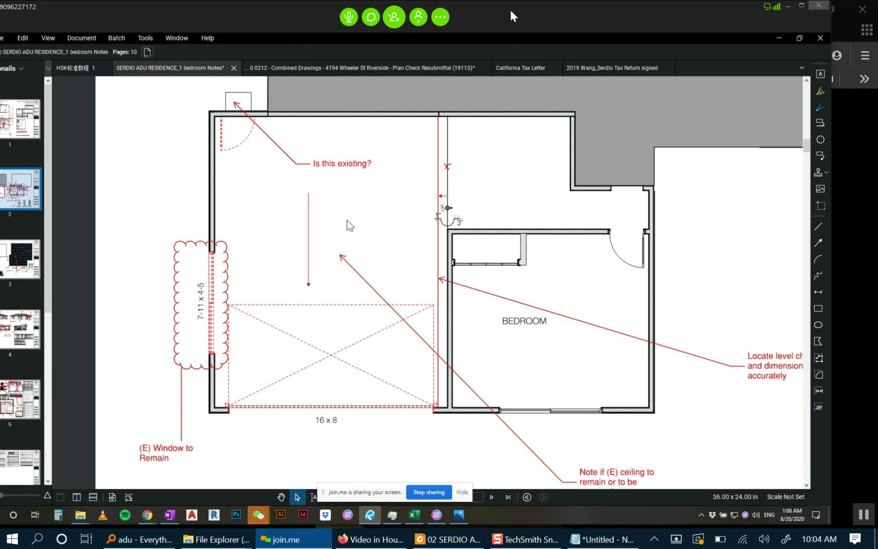
pyautogui.click(310, 234)
pyautogui.press('Delete')
# Draw a thin red-outlined rectangle across the 16 x 8 garage door opening and fill it with black.
pyautogui.click(818, 308)
pyautogui.moveTo(227, 406); pyautogui.dragTo(434, 413)
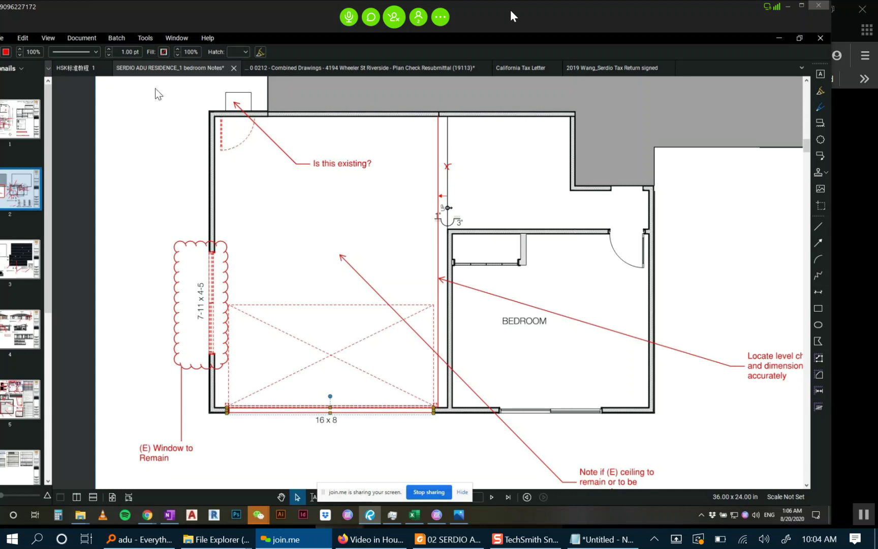
pyautogui.click(163, 52)
pyautogui.click(174, 100)
pyautogui.click(163, 52)
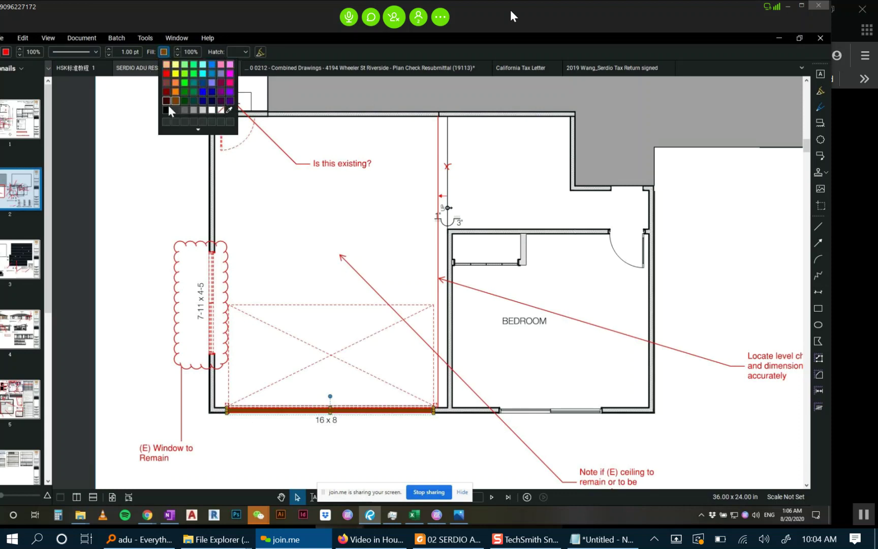
pyautogui.click(167, 96)
pyautogui.click(416, 440)
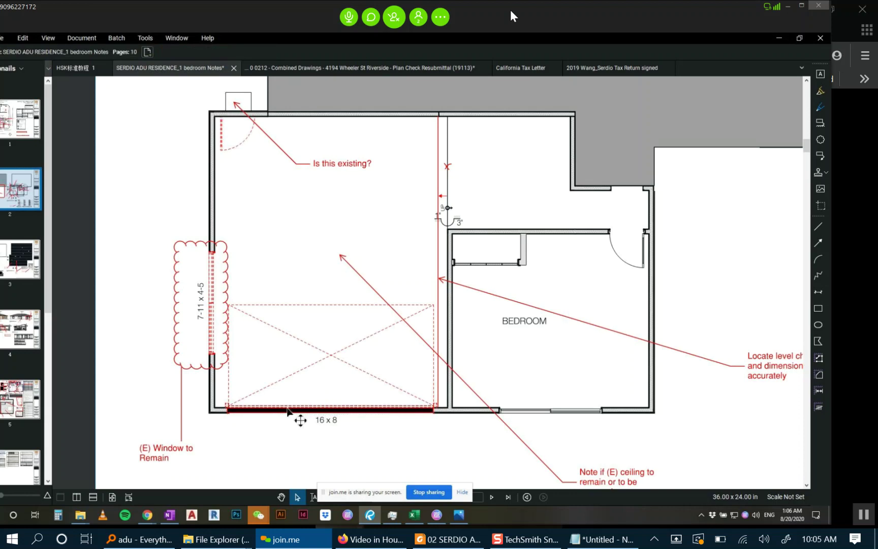
# Switch to the house exterior photo small-9.jpg and zoom in to examine the front door threshold and porch slab.
pyautogui.hotkey('alt', 'Tab')
pyautogui.hotkey('alt', 'Tab')
pyautogui.hotkey('alt', 'Tab')
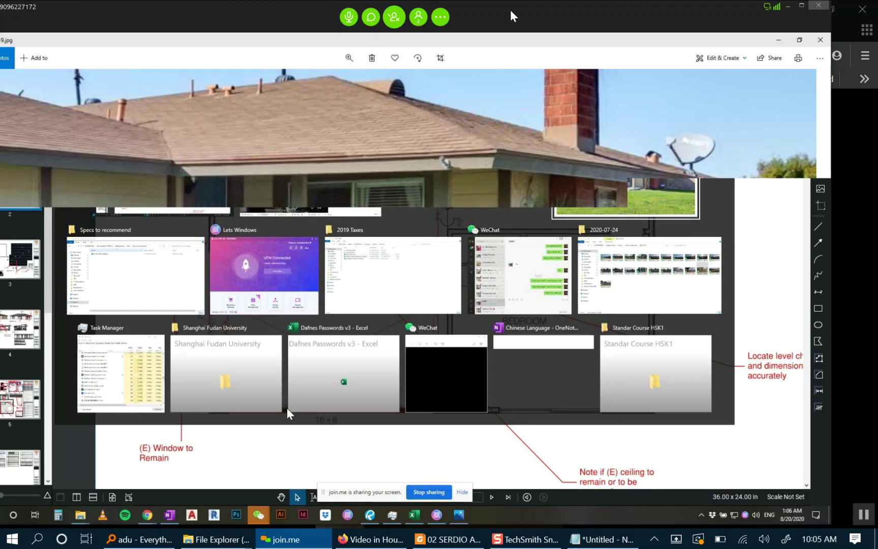
pyautogui.scroll(4, 204, 328)
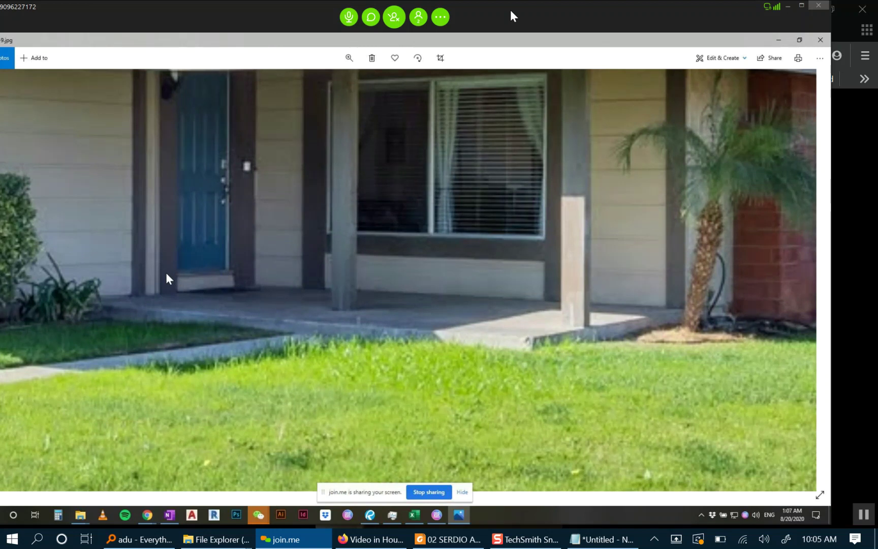
# Switch from the house photo back to the ADU residence notes and draw a vertical arrow down the garage area of the demolition floor plan.
pyautogui.hotkey('alt', 'Tab')
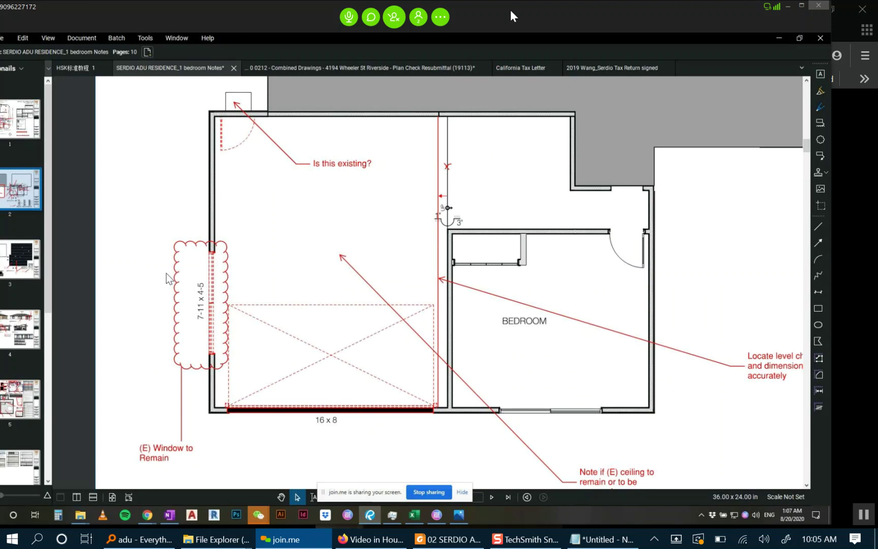
pyautogui.click(819, 244)
pyautogui.moveTo(314, 197); pyautogui.dragTo(314, 236)
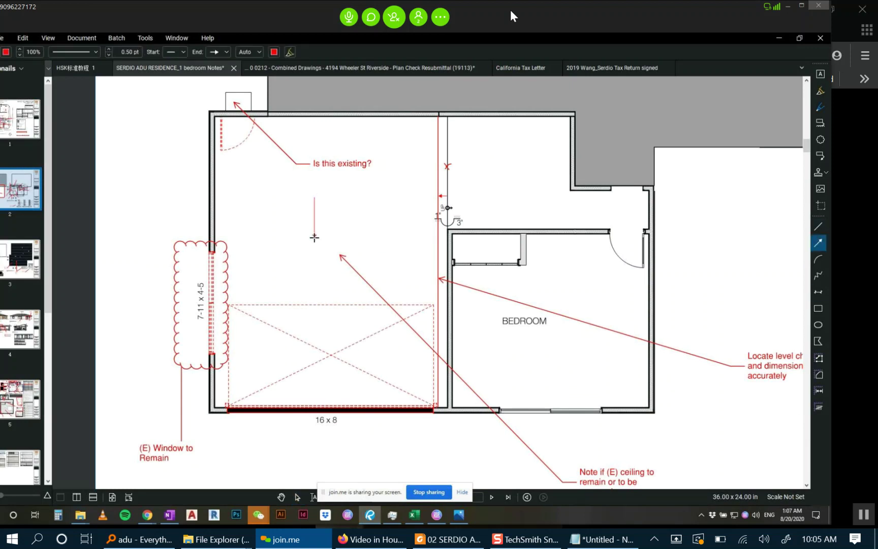
pyautogui.click(315, 323)
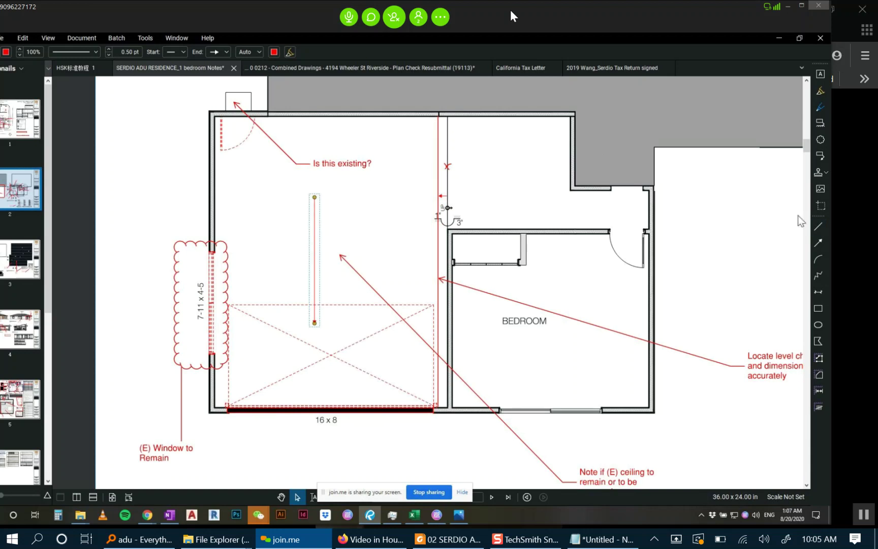
# Draw two crossing diagonal lines from corner to corner of the garage area and delete the vertical arrow there.
pyautogui.click(818, 226)
pyautogui.moveTo(438, 117); pyautogui.dragTo(212, 409)
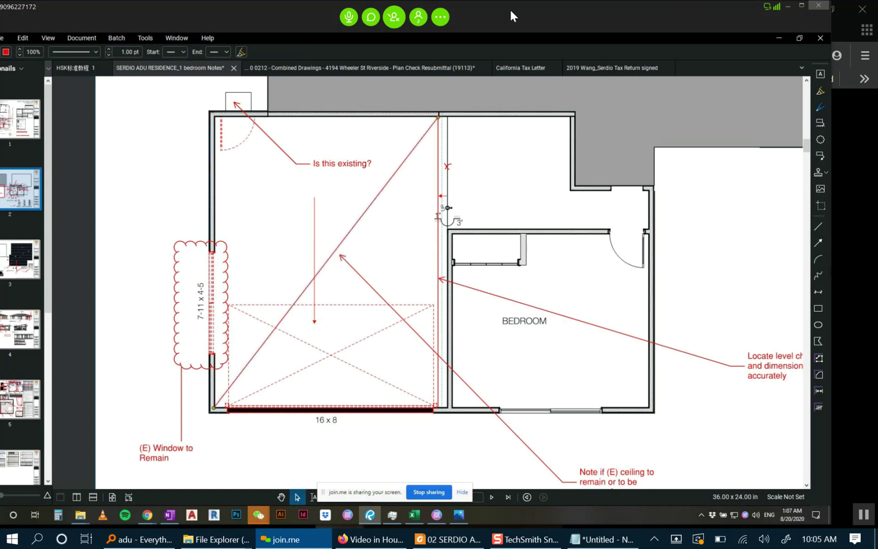
pyautogui.moveTo(222, 125); pyautogui.dragTo(437, 404)
pyautogui.click(315, 210)
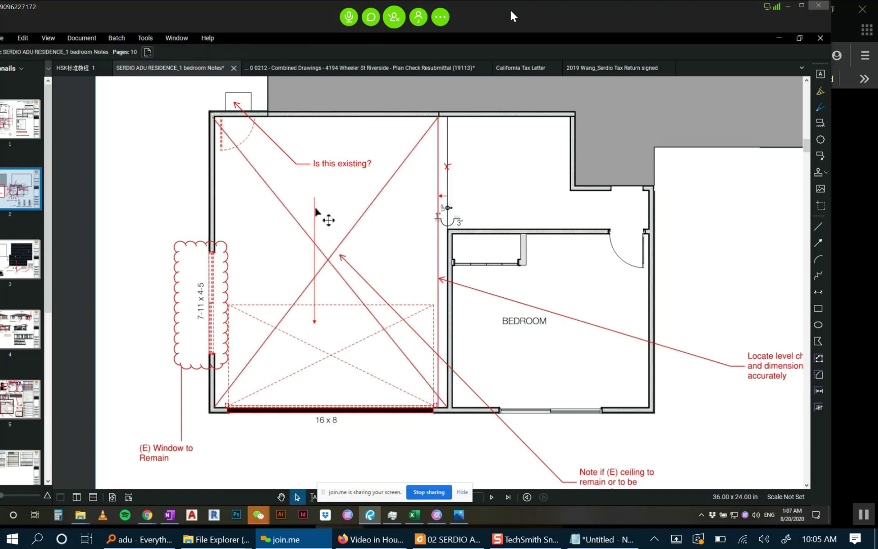
pyautogui.press('Delete')
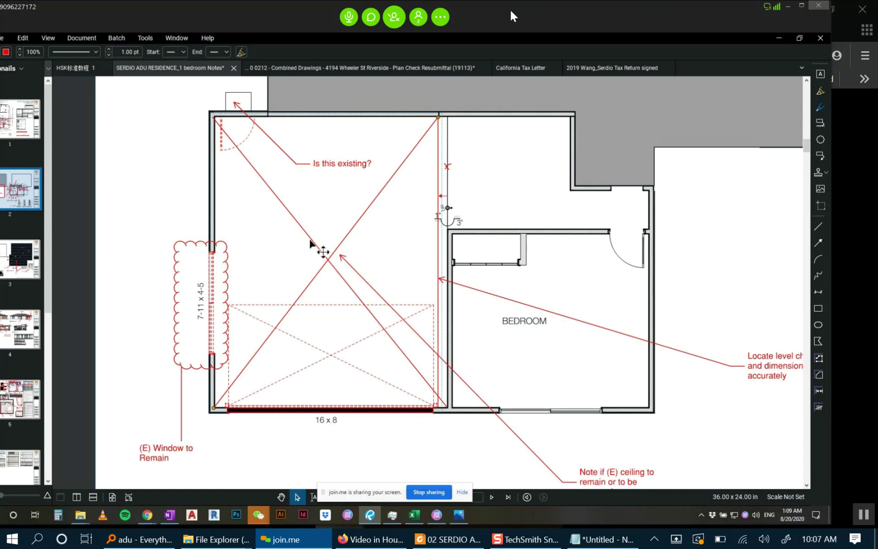
# Draw a long horizontal arrow along the inside of the upper wall and a short downward arrow beside the level change line.
pyautogui.click(397, 241)
pyautogui.scroll(-1, 397, 241)
pyautogui.scroll(-2, 397, 241)
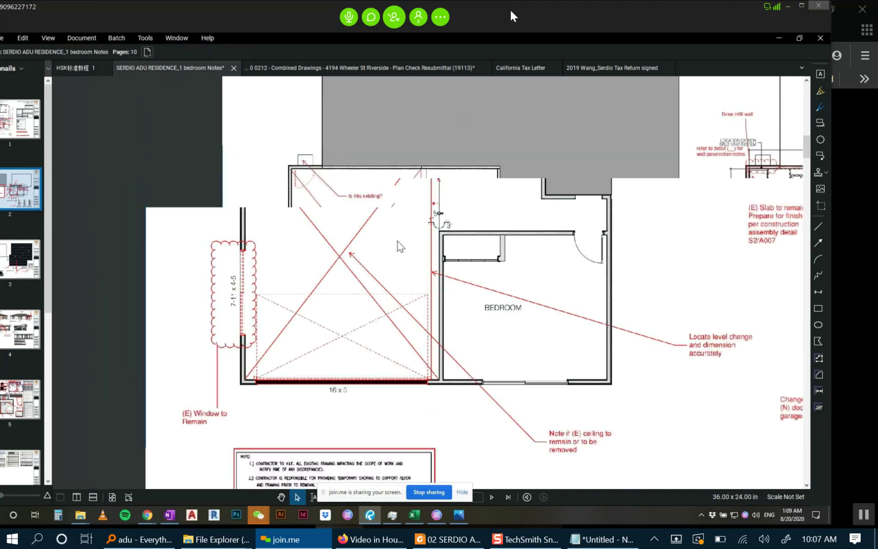
pyautogui.moveTo(389, 241); pyautogui.dragTo(327, 224)
pyautogui.scroll(3, 262, 186)
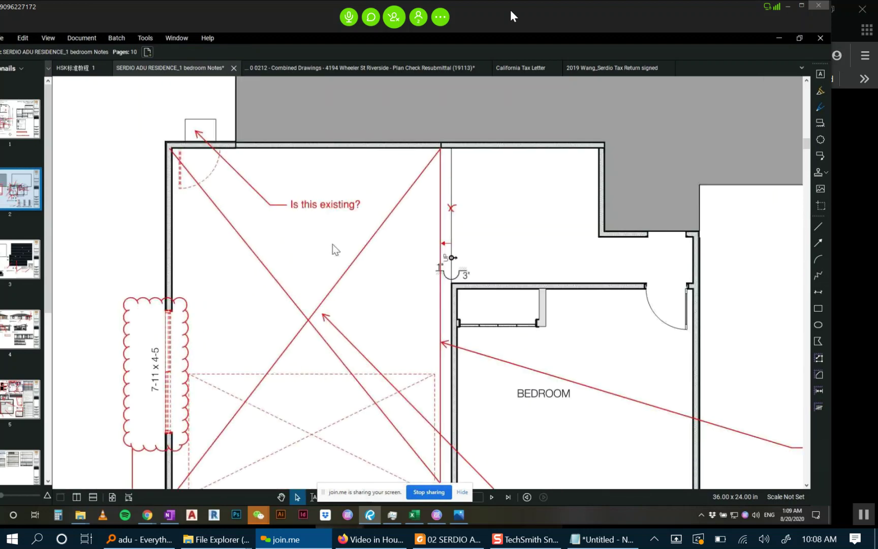
pyautogui.moveTo(366, 323); pyautogui.dragTo(370, 266)
pyautogui.moveTo(319, 201); pyautogui.dragTo(299, 292)
pyautogui.click(818, 243)
pyautogui.moveTo(560, 192); pyautogui.dragTo(168, 193)
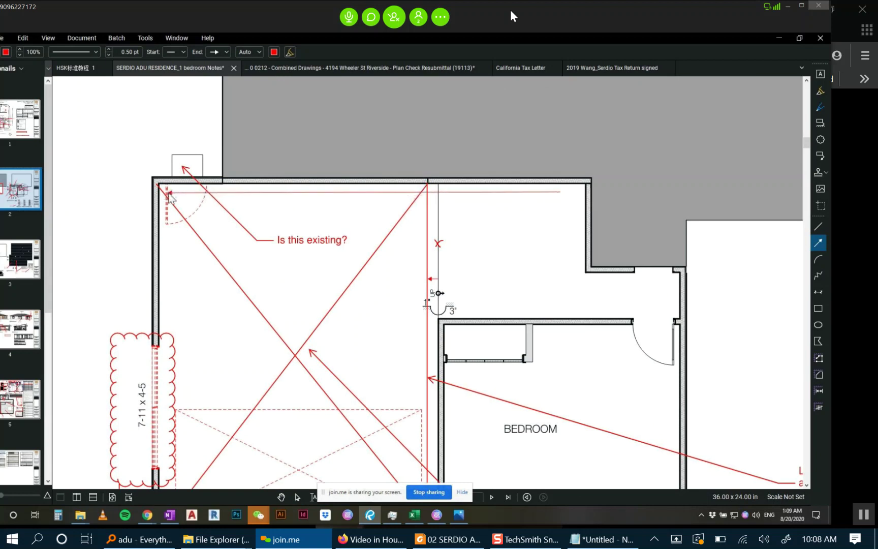
pyautogui.click(819, 244)
pyautogui.moveTo(418, 187); pyautogui.dragTo(417, 259)
pyautogui.press('Escape')
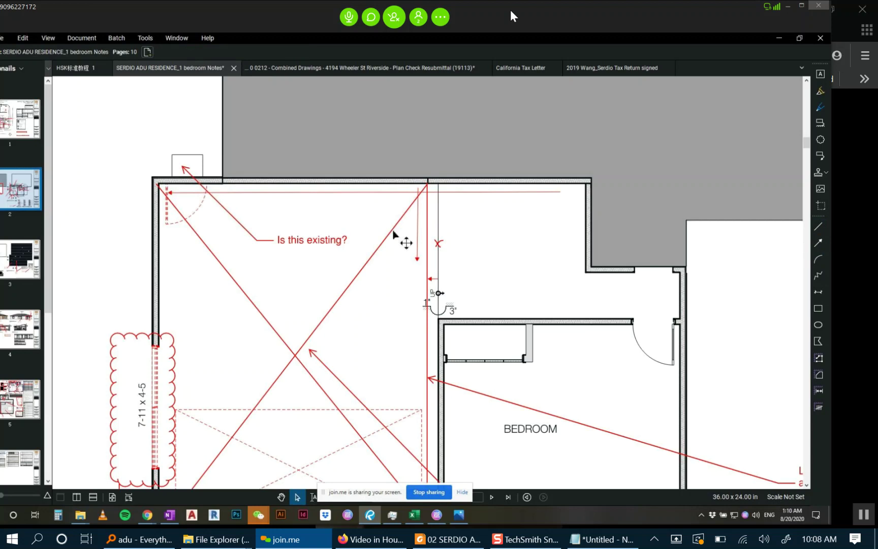
# Delete the short vertical arrow, the long horizontal arrow and the two crossing diagonal lines from the demolition floor plan.
pyautogui.click(418, 223)
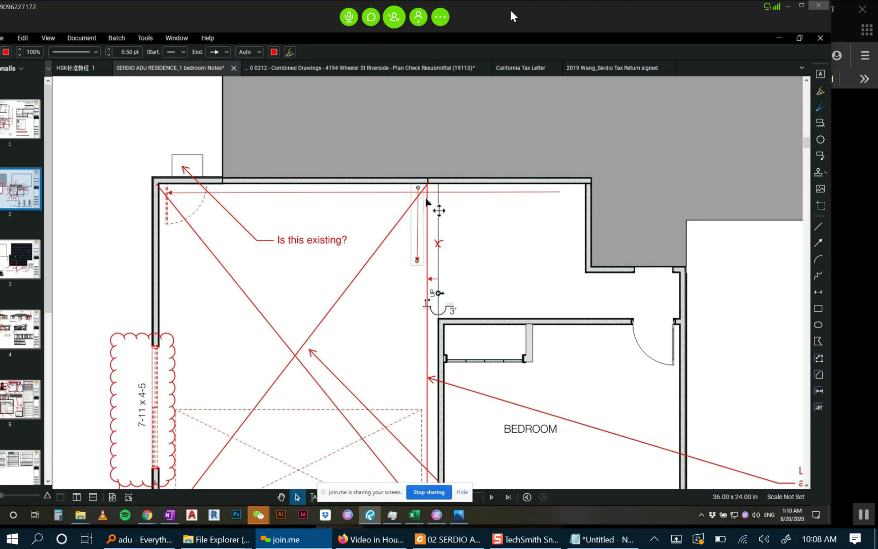
pyautogui.press('Delete')
pyautogui.click(453, 193)
pyautogui.press('Delete')
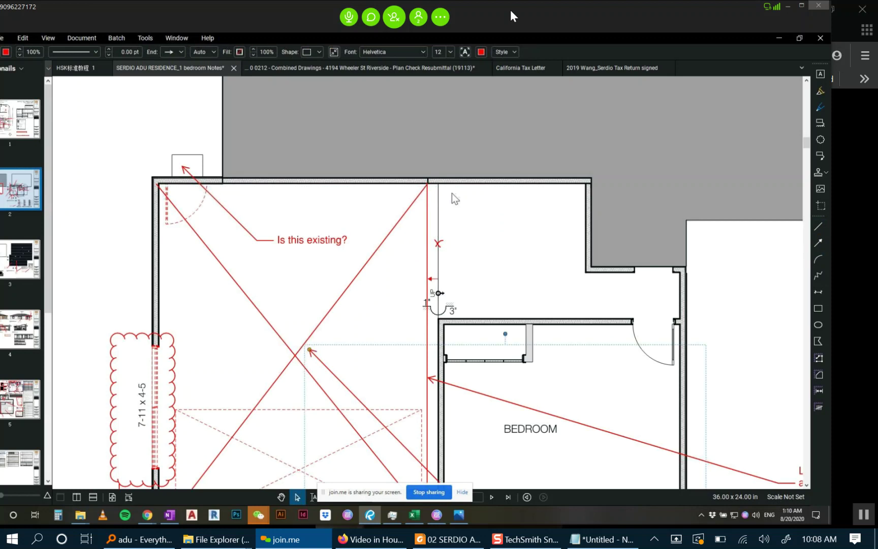
pyautogui.scroll(-3, 452, 193)
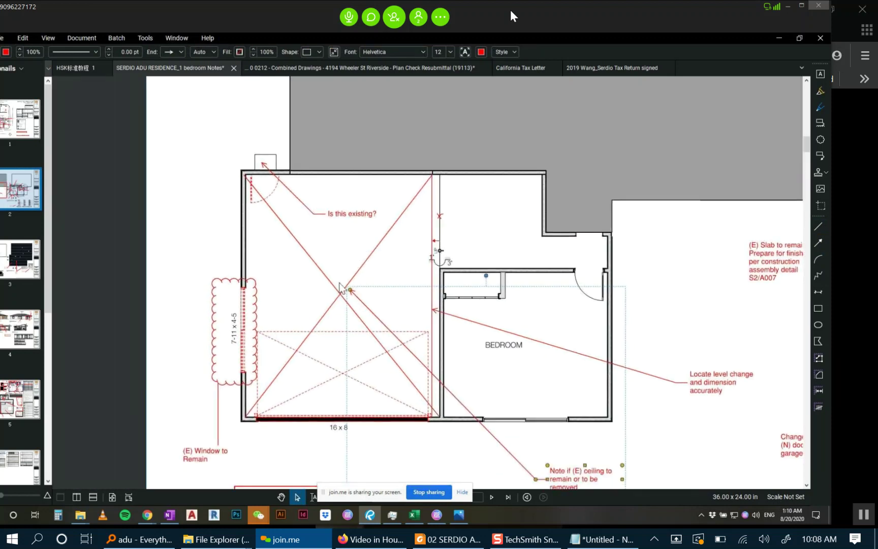
pyautogui.click(360, 270)
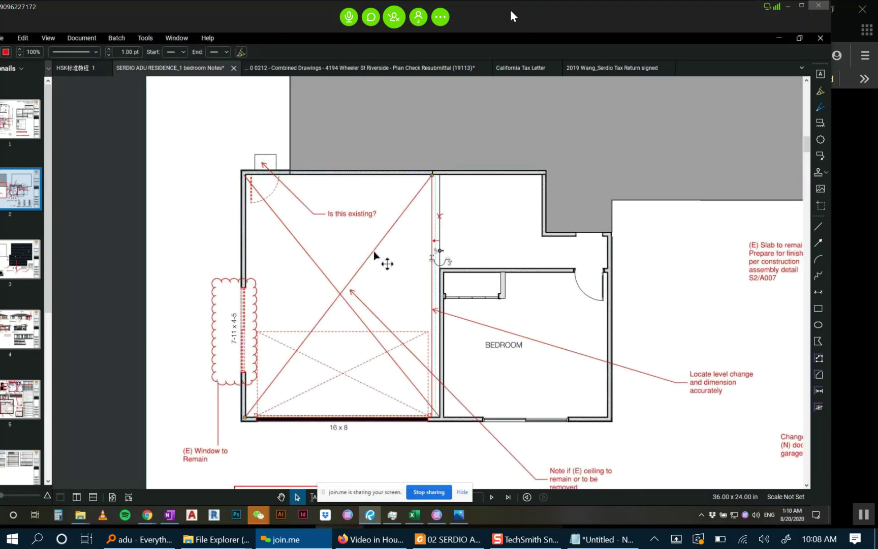
pyautogui.press('Delete')
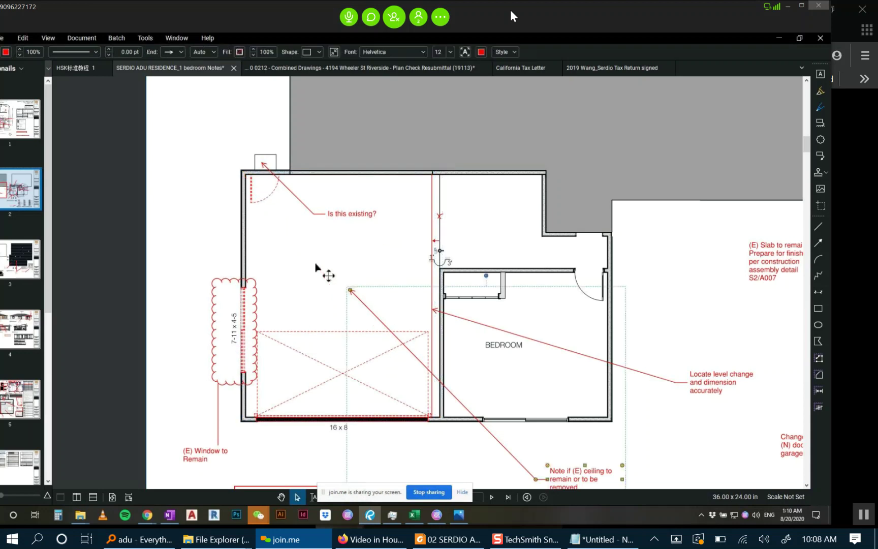
# Shorten the ceiling callout below the demolition plan's bedroom so it reads "(E) ceiling to remain".
pyautogui.scroll(-3, 323, 260)
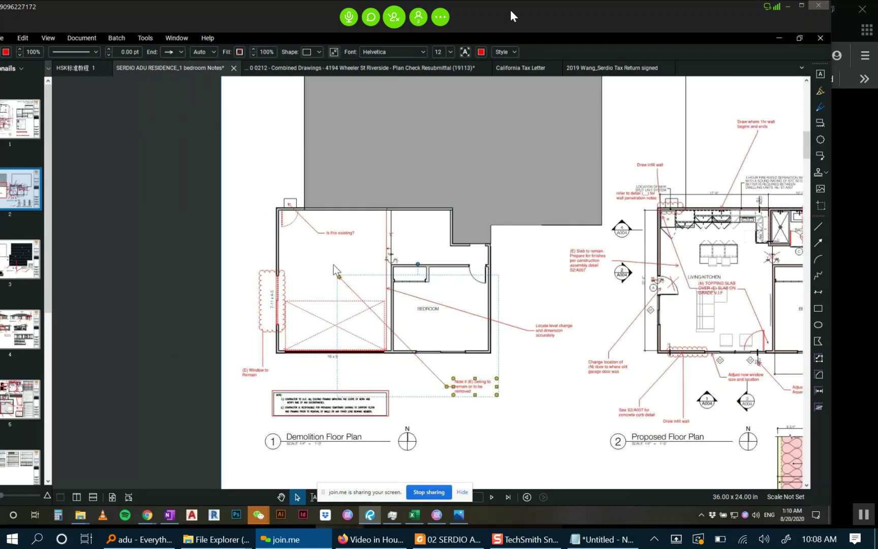
pyautogui.scroll(3, 487, 409)
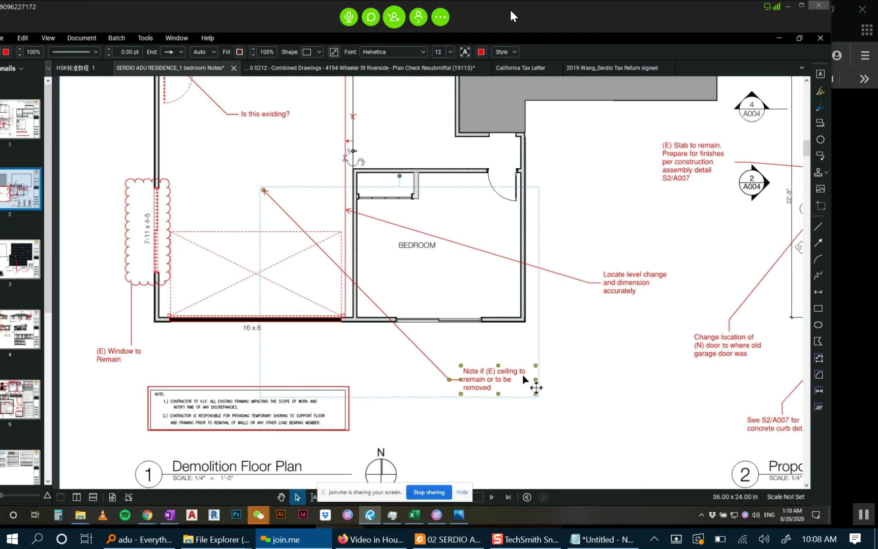
pyautogui.scroll(-2, 536, 387)
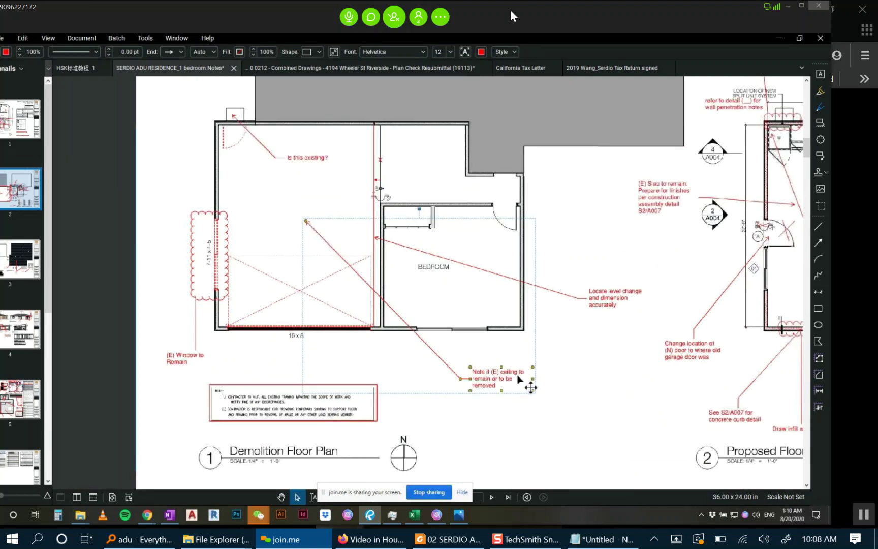
pyautogui.doubleClick(489, 377)
pyautogui.scroll(3, 491, 373)
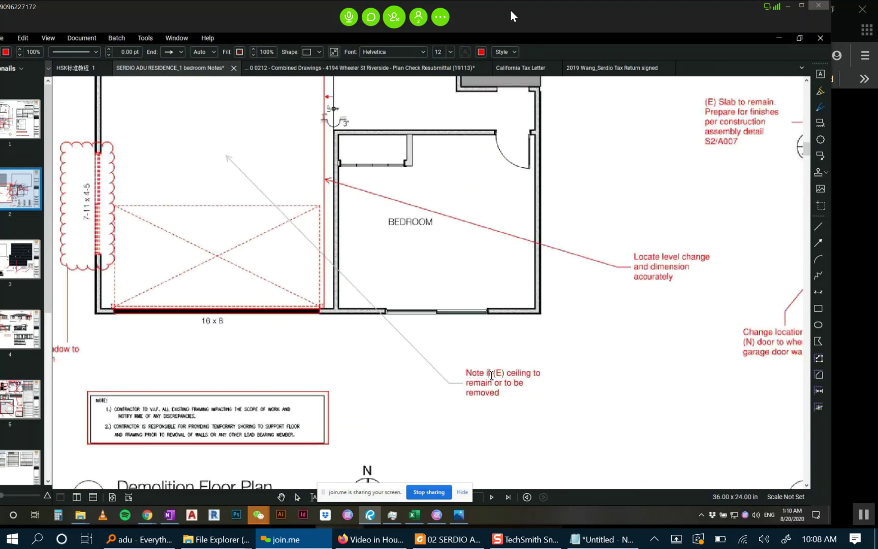
pyautogui.moveTo(491, 374); pyautogui.dragTo(443, 370)
pyautogui.press('BackSpace')
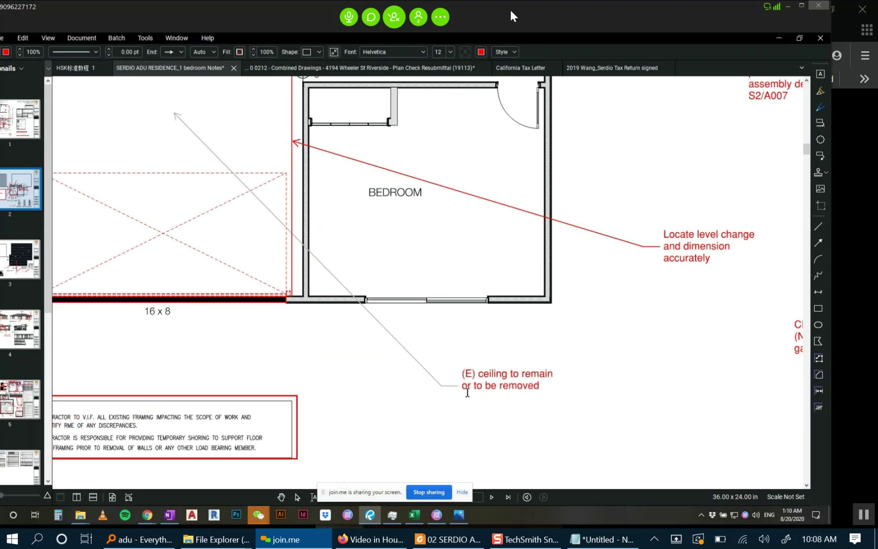
pyautogui.moveTo(466, 392); pyautogui.dragTo(547, 386)
pyautogui.press('BackSpace')
pyautogui.click(541, 414)
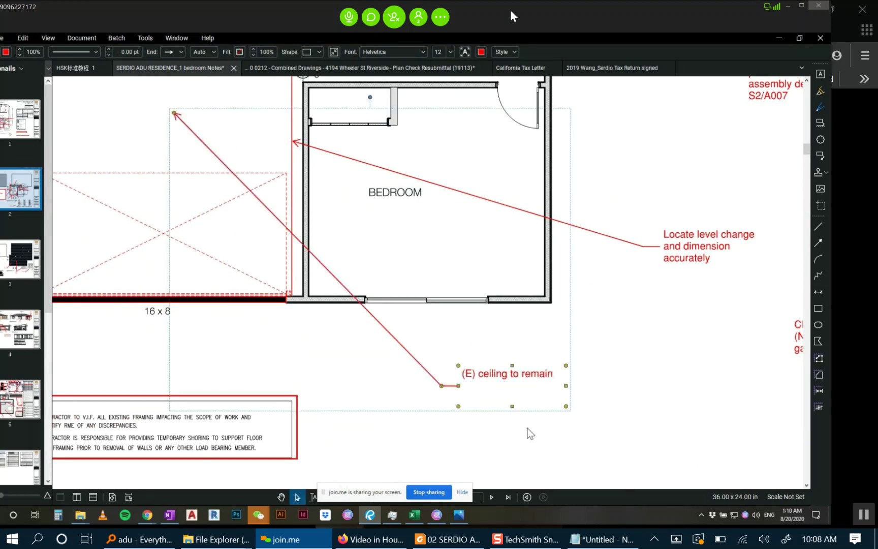
pyautogui.click(527, 435)
pyautogui.scroll(-2, 524, 430)
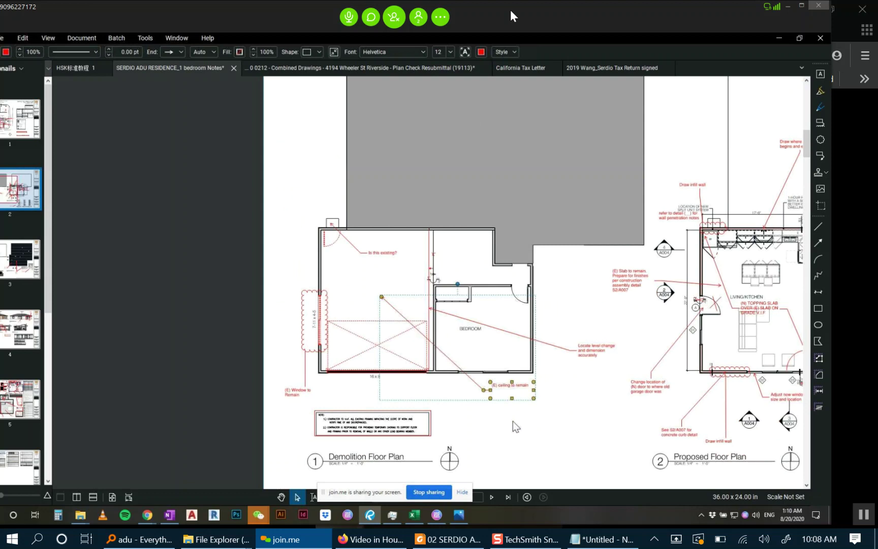
pyautogui.click(512, 421)
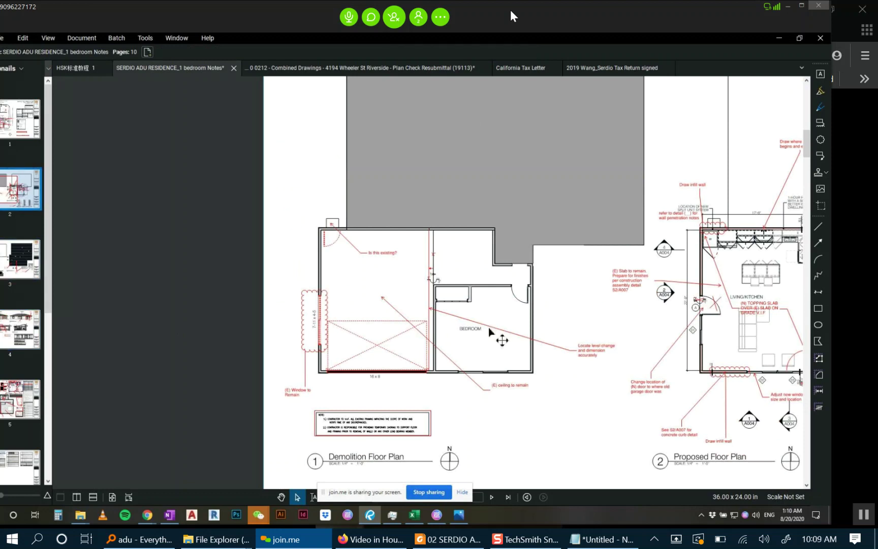
# Examine the proposed floor plan and the living area, furniture layout and entry door markups on the page 5 enlarged floorplan.
pyautogui.scroll(-3, 500, 337)
pyautogui.scroll(4, 303, 321)
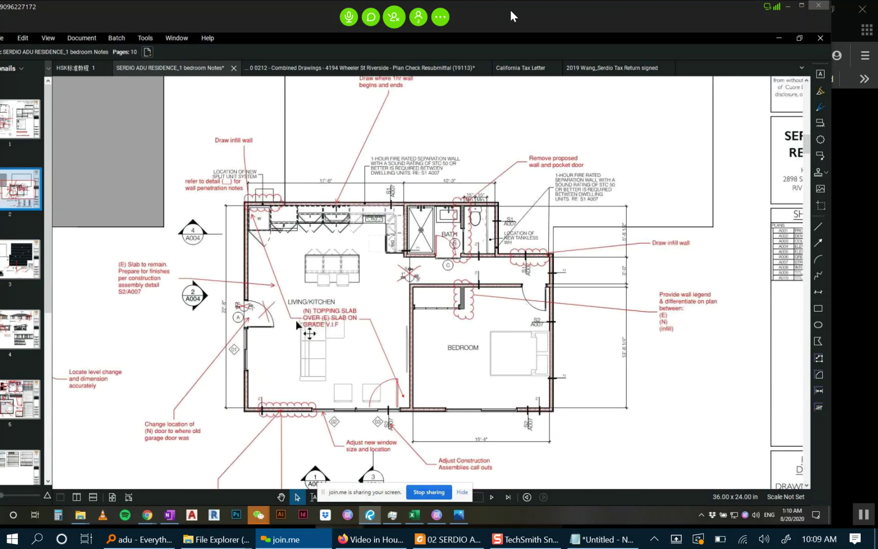
pyautogui.scroll(2, 327, 281)
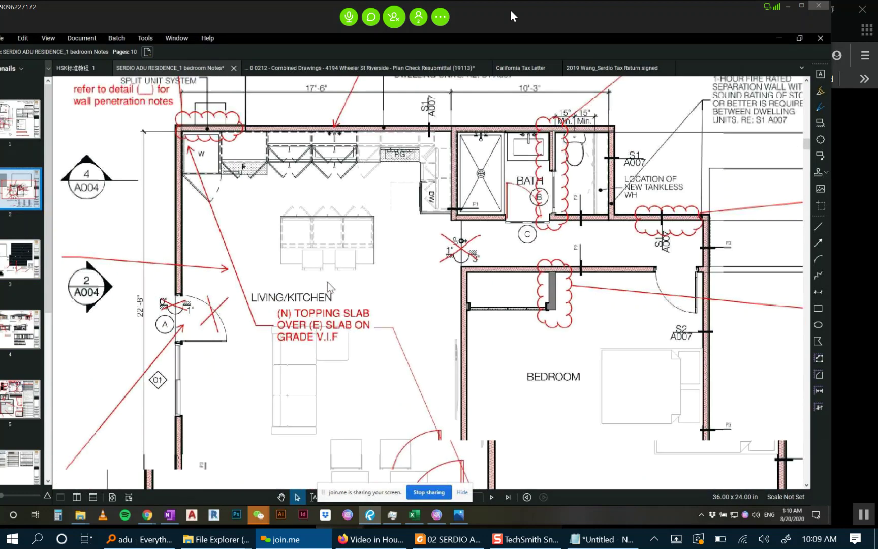
pyautogui.click(20, 399)
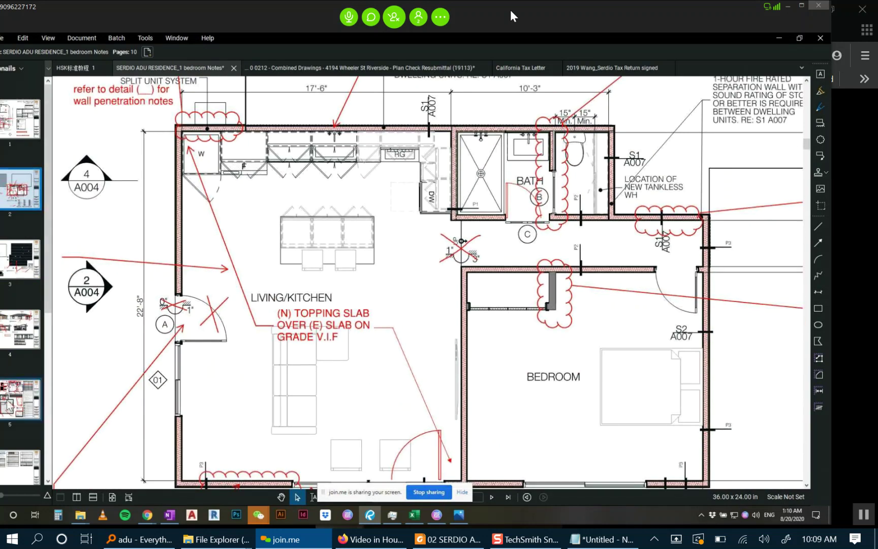
pyautogui.scroll(-3, 403, 325)
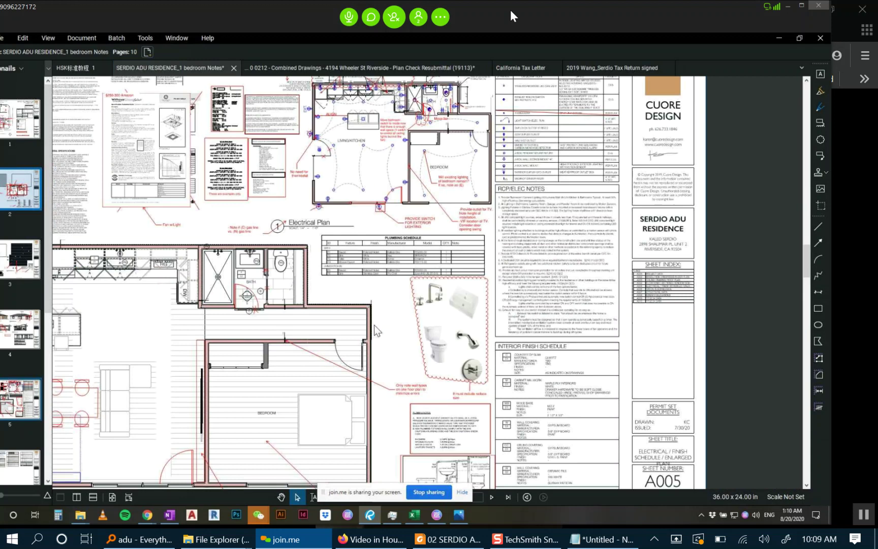
pyautogui.scroll(3, 374, 325)
pyautogui.scroll(2, 367, 282)
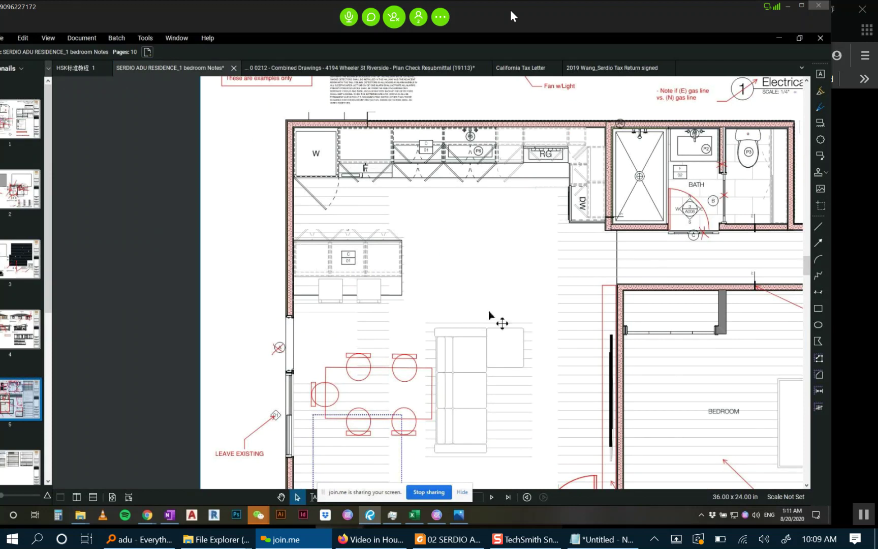
pyautogui.scroll(-1, 488, 310)
pyautogui.scroll(1, 489, 311)
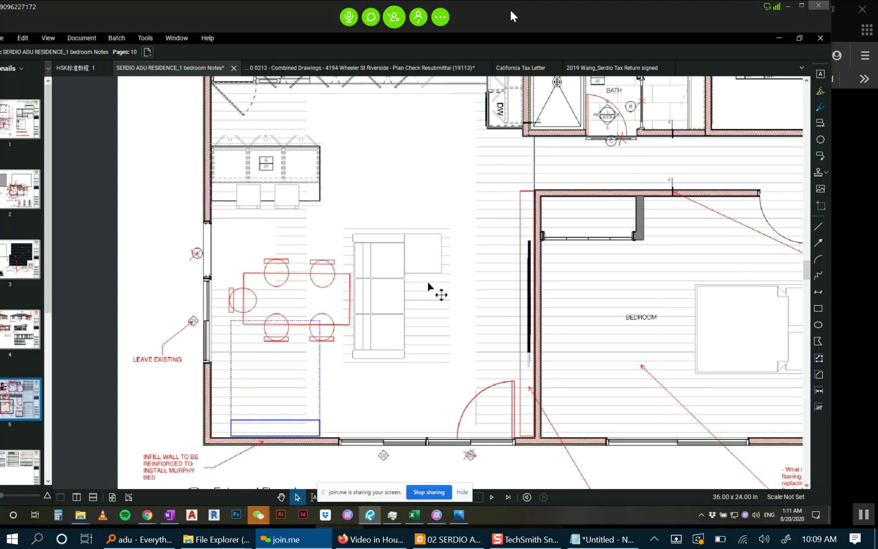
pyautogui.scroll(2, 422, 402)
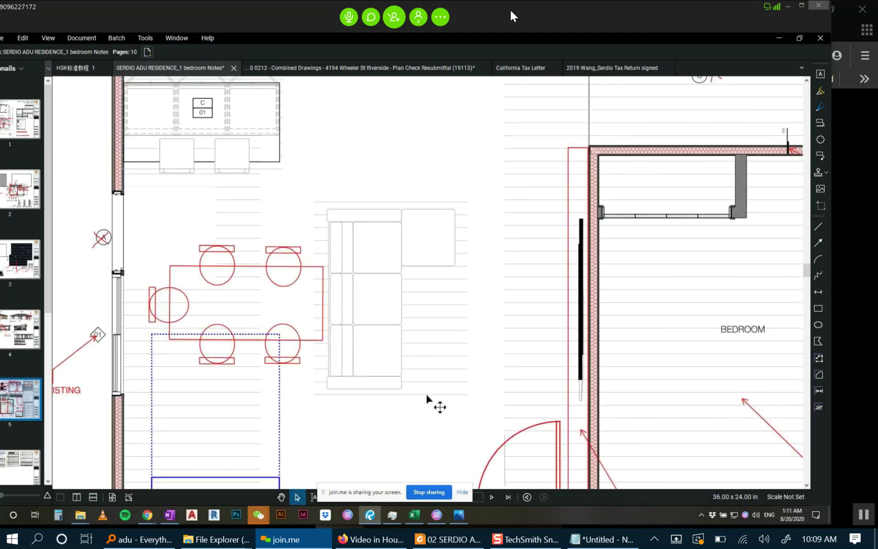
pyautogui.moveTo(429, 401); pyautogui.dragTo(457, 331)
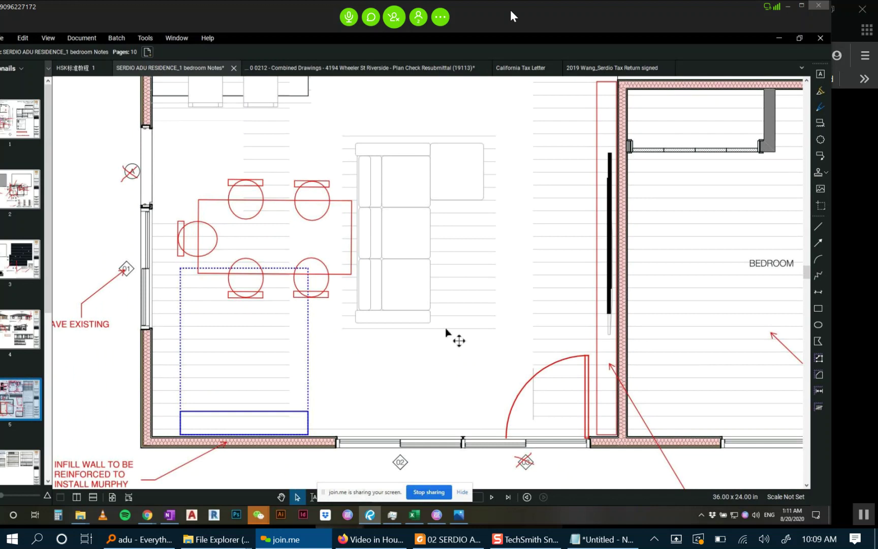
pyautogui.scroll(-1, 462, 269)
pyautogui.scroll(3, 463, 284)
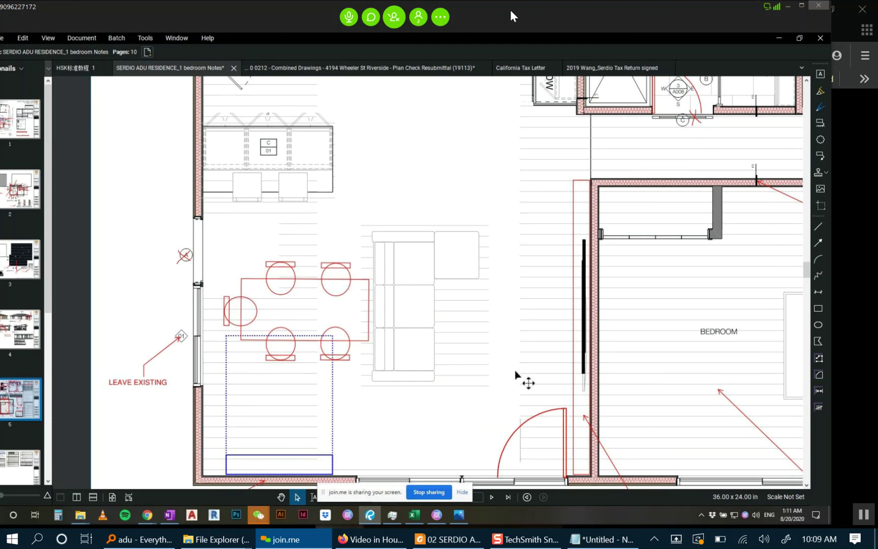
pyautogui.scroll(-3, 350, 146)
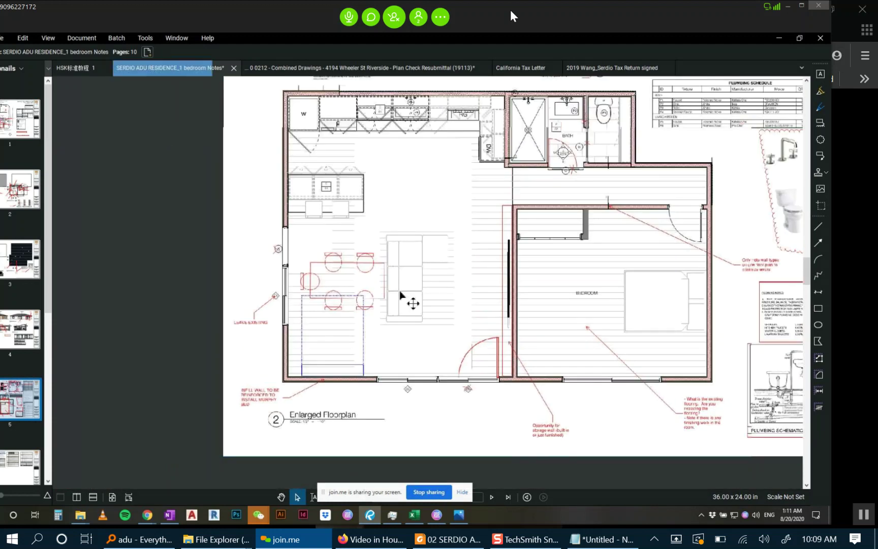
pyautogui.scroll(3, 355, 325)
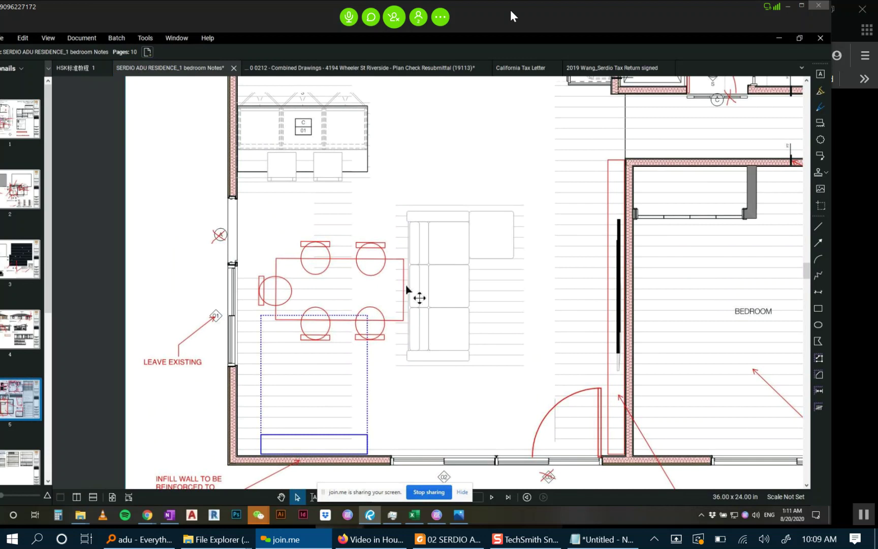
pyautogui.scroll(-1, 414, 292)
pyautogui.scroll(-1, 413, 290)
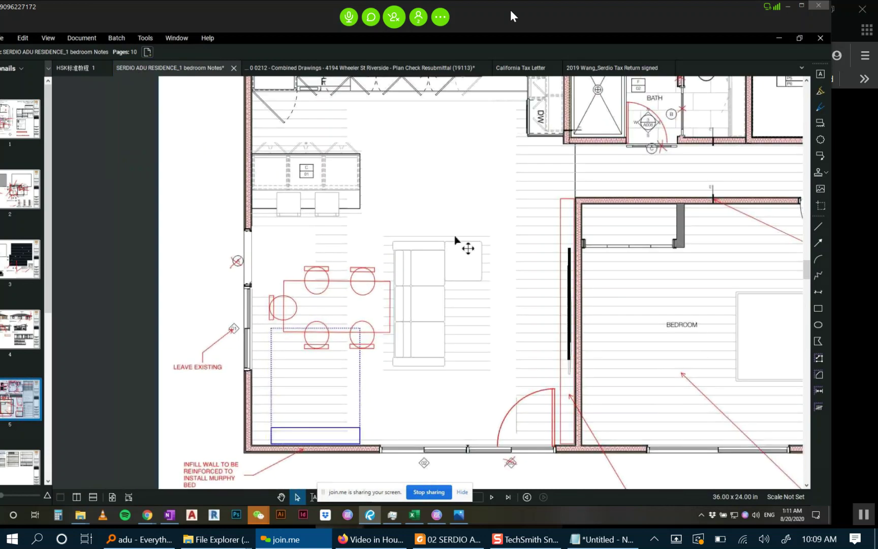
# Examine the full enlarged floorplan on page 5, covering the kitchen, bath, living area, bedroom and murphy bed markups.
pyautogui.scroll(-1, 456, 239)
pyautogui.moveTo(451, 223); pyautogui.dragTo(397, 261)
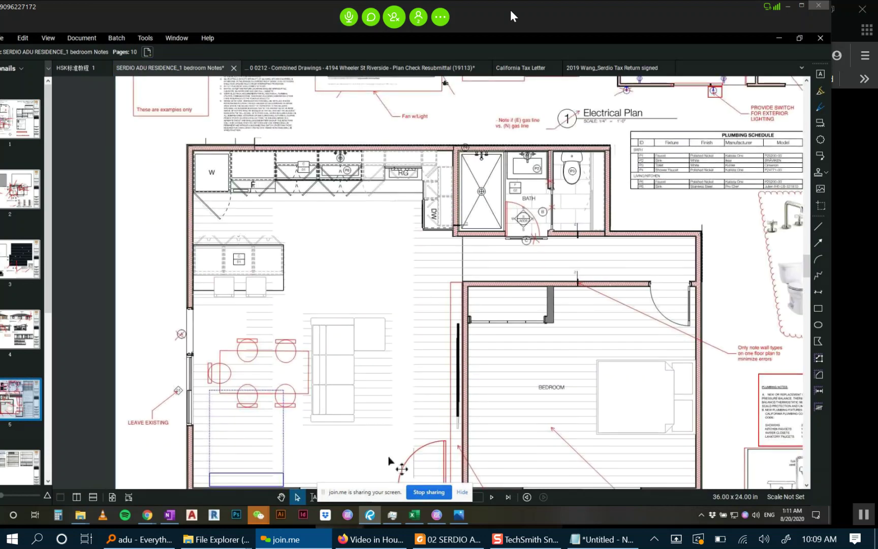
pyautogui.scroll(-2, 327, 305)
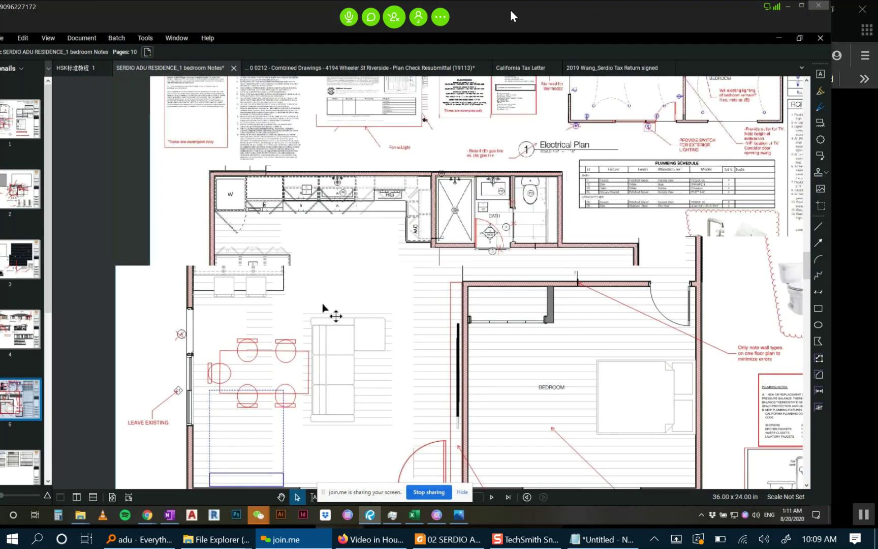
pyautogui.moveTo(402, 354); pyautogui.dragTo(386, 262)
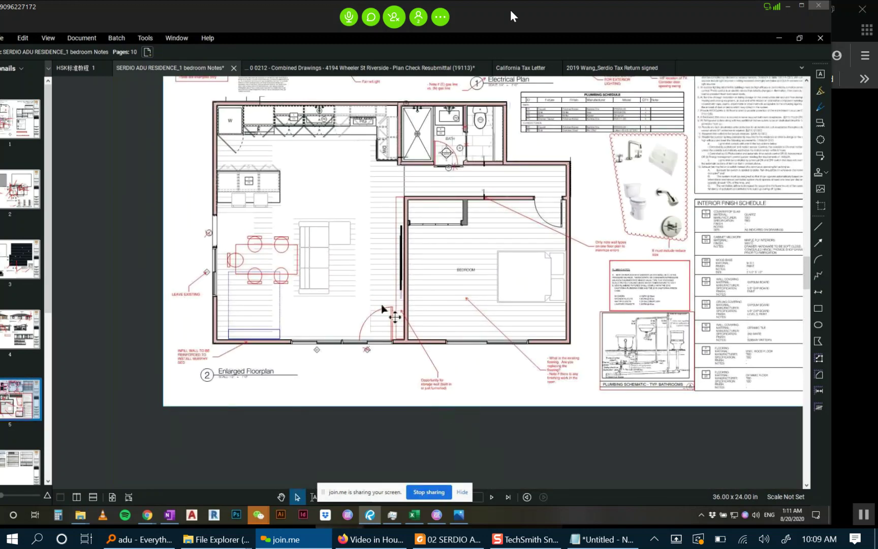
pyautogui.scroll(1, 365, 229)
pyautogui.scroll(2, 365, 229)
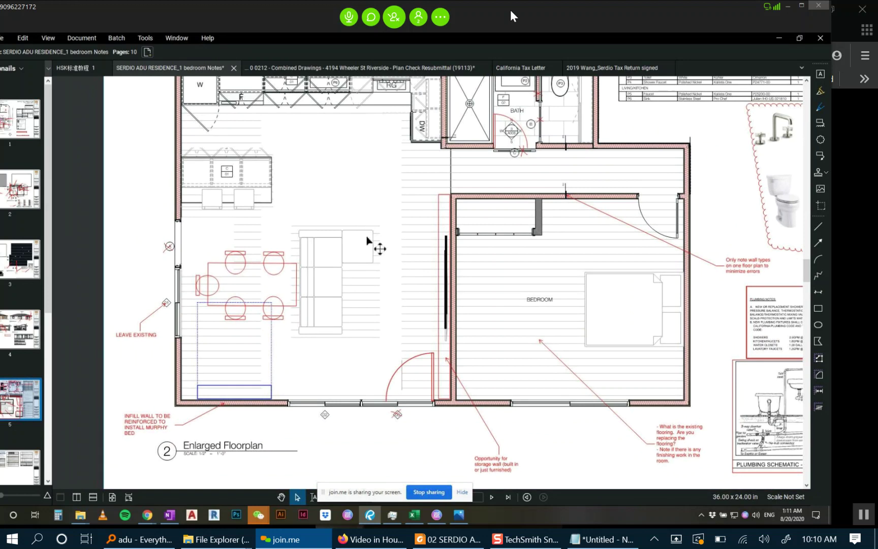
pyautogui.moveTo(362, 174); pyautogui.dragTo(417, 186)
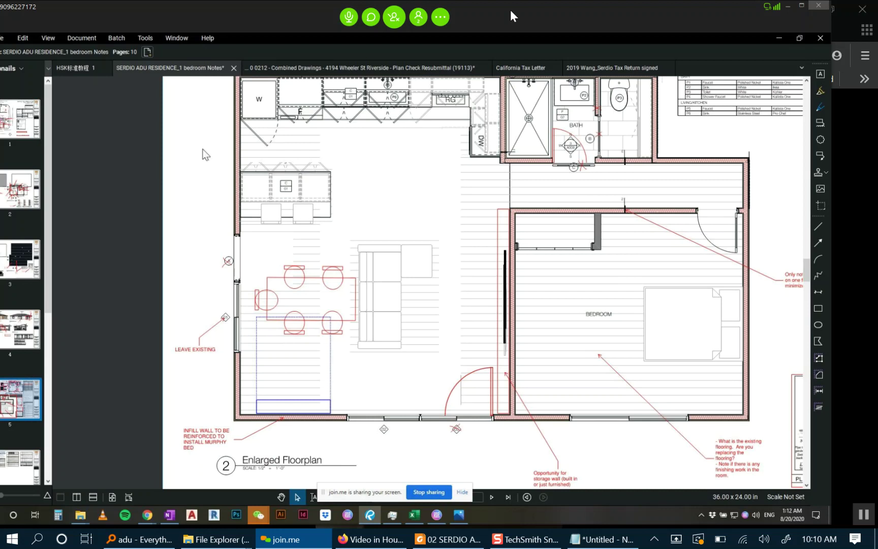
# Examine the demolition floor plan on page 2 and the curb and slab edge of the construction assembly detail on page 7.
pyautogui.click(19, 199)
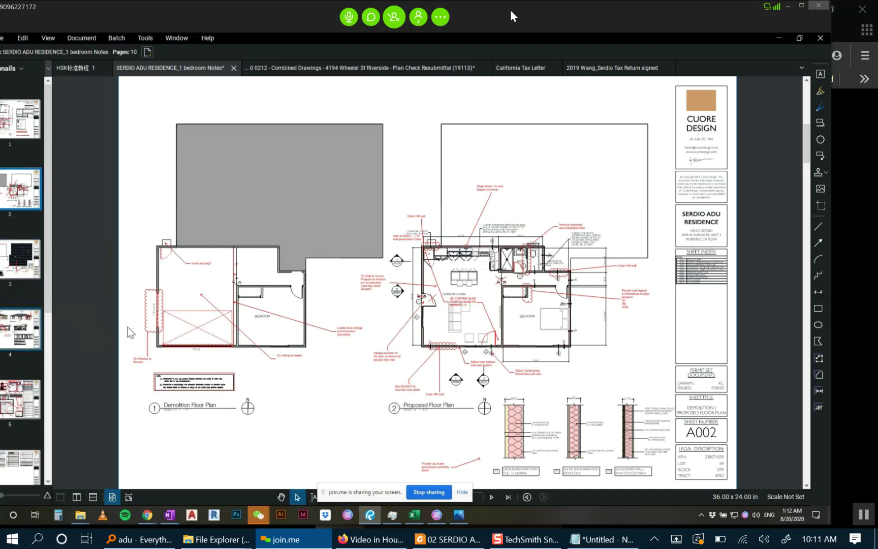
pyautogui.scroll(5, 232, 340)
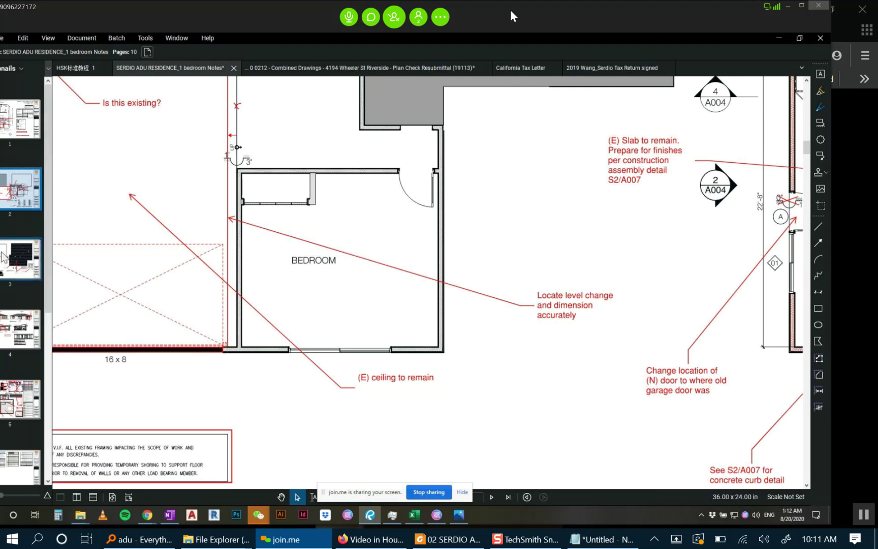
pyautogui.scroll(-5, 10, 259)
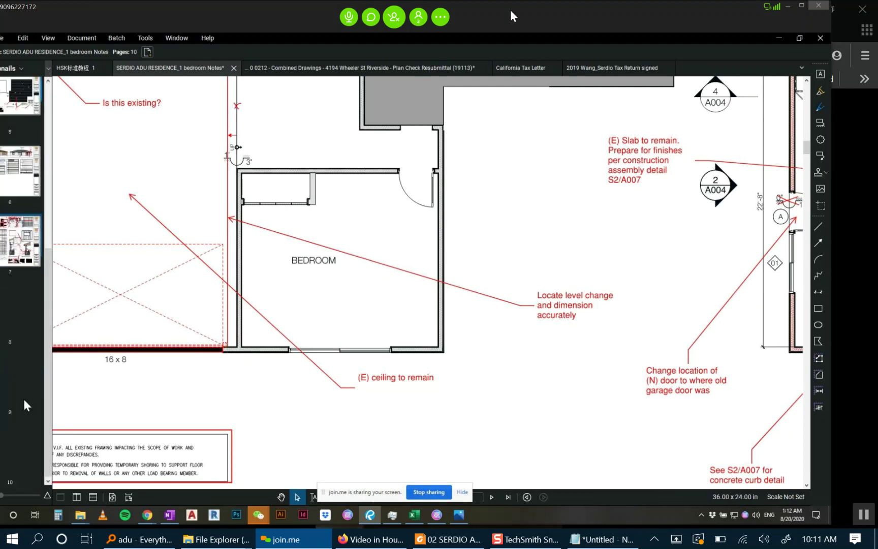
pyautogui.click(23, 257)
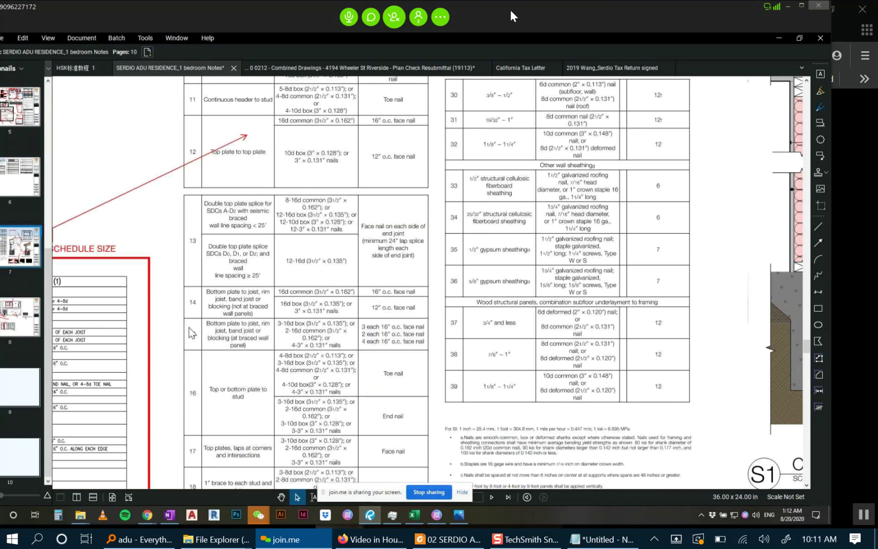
pyautogui.scroll(6, 633, 355)
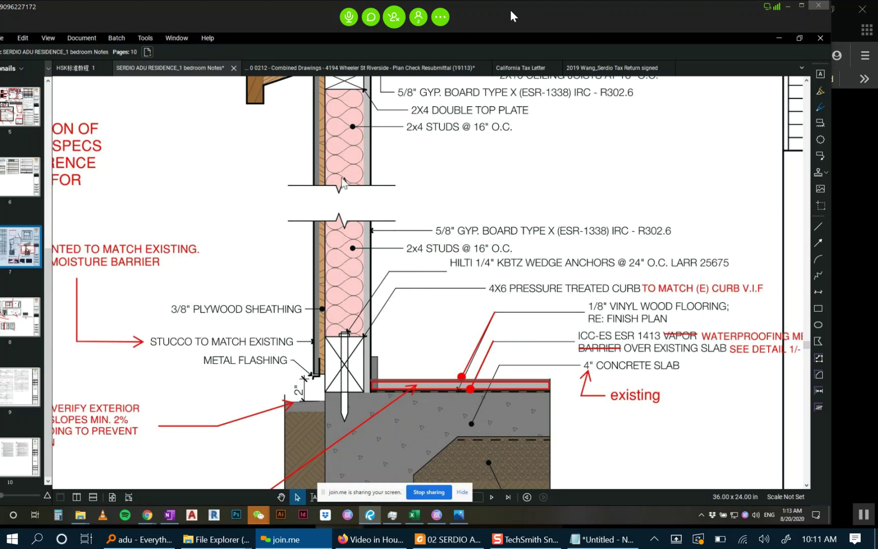
pyautogui.scroll(1, 318, 366)
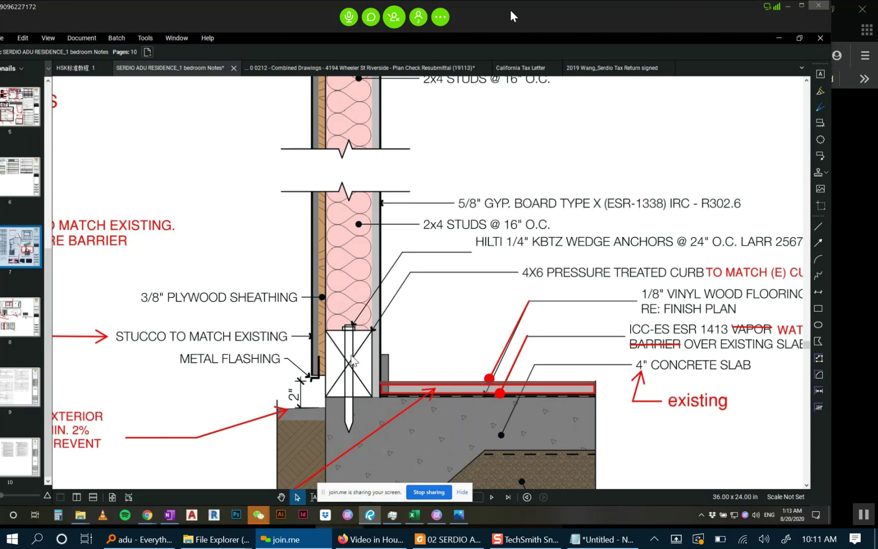
pyautogui.scroll(-1, 352, 359)
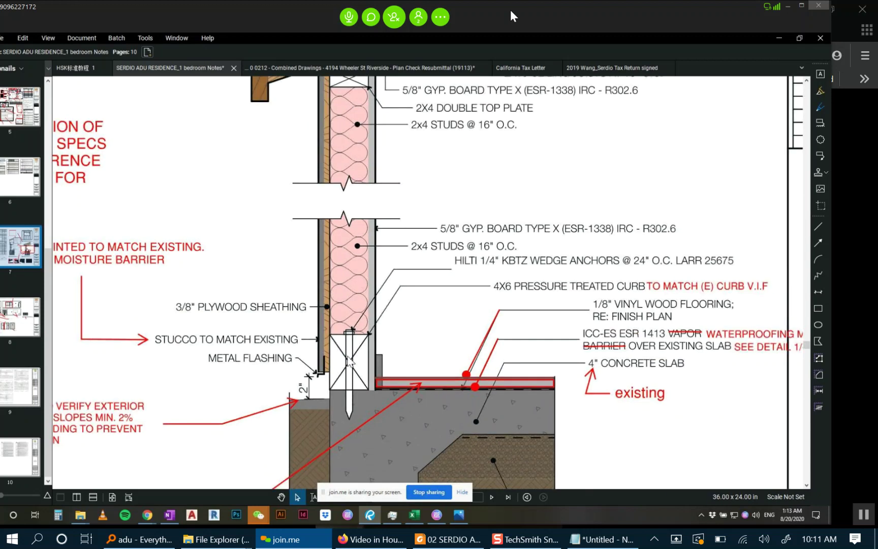
# Try to draw a rectangle extending outward from the metal flashing at the base of the wall section, and undo it.
pyautogui.click(819, 309)
pyautogui.scroll(-1, 445, 371)
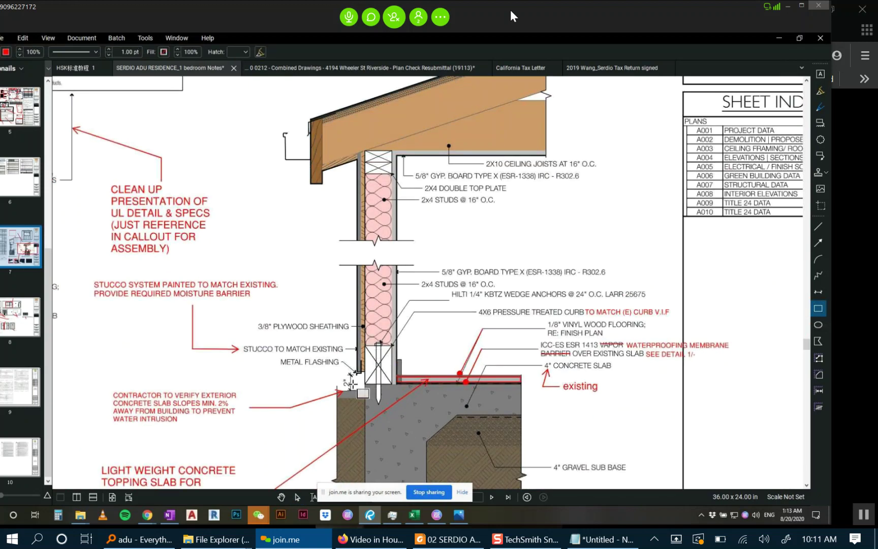
pyautogui.scroll(1, 354, 374)
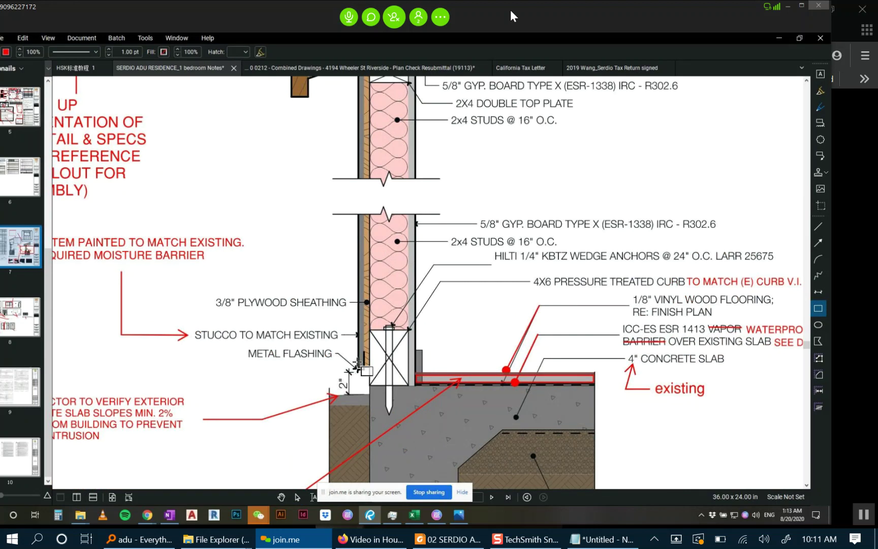
pyautogui.moveTo(369, 373); pyautogui.dragTo(289, 368)
pyautogui.click(818, 229)
pyautogui.hotkey('ctrl', 'z')
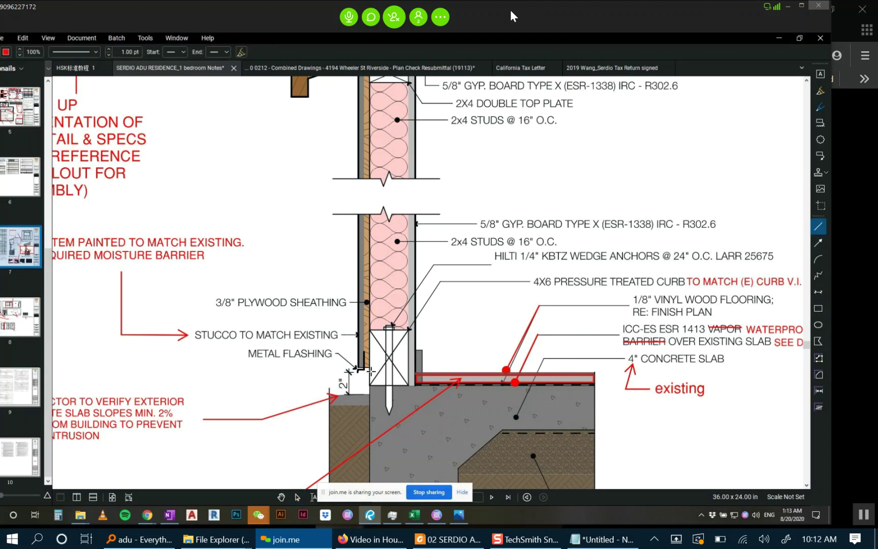
# Draw a long, nearly horizontal red line from the metal flashing outward, above the exterior slab slope note.
pyautogui.moveTo(360, 369)
pyautogui.mouseDown()
pyautogui.moveTo(302, 378)
pyautogui.moveTo(117, 378)
pyautogui.mouseUp()
pyautogui.click(265, 274)
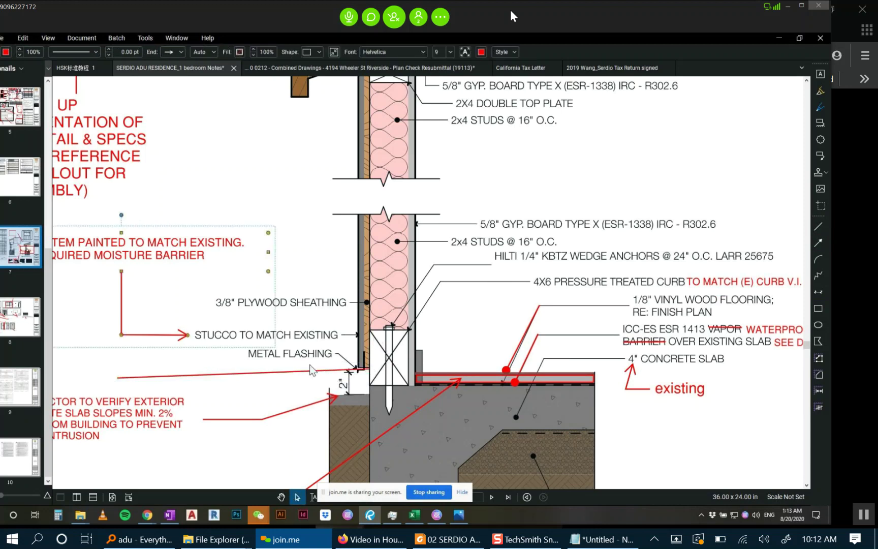
# Draw a circle outside the wall section with a vertical line below it and a diagonal line running down to the curb.
pyautogui.scroll(-1, 326, 196)
pyautogui.scroll(-3, 326, 196)
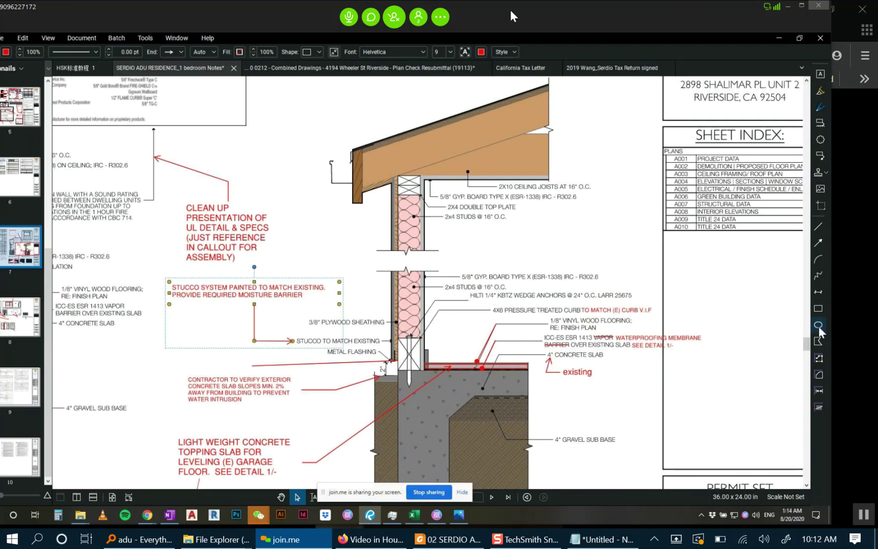
pyautogui.press('e')
pyautogui.moveTo(352, 224)
pyautogui.mouseDown()
pyautogui.moveTo(324, 257)
pyautogui.moveTo(345, 318)
pyautogui.moveTo(343, 362)
pyautogui.mouseUp()
pyautogui.click(818, 227)
pyautogui.click(820, 229)
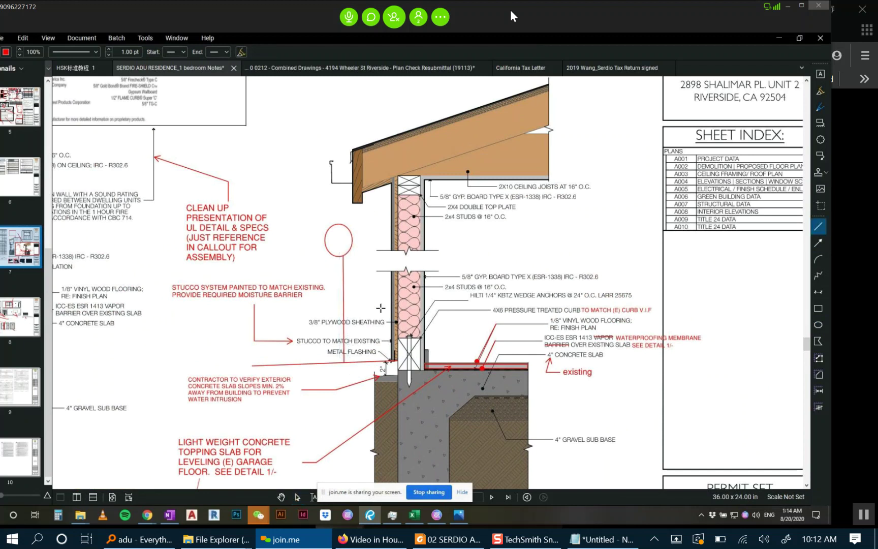
pyautogui.moveTo(346, 312); pyautogui.dragTo(379, 353)
# Move the circle, vertical line and diagonal line together onto the wall so the diagonal crosses toward the interior face.
pyautogui.click(350, 265)
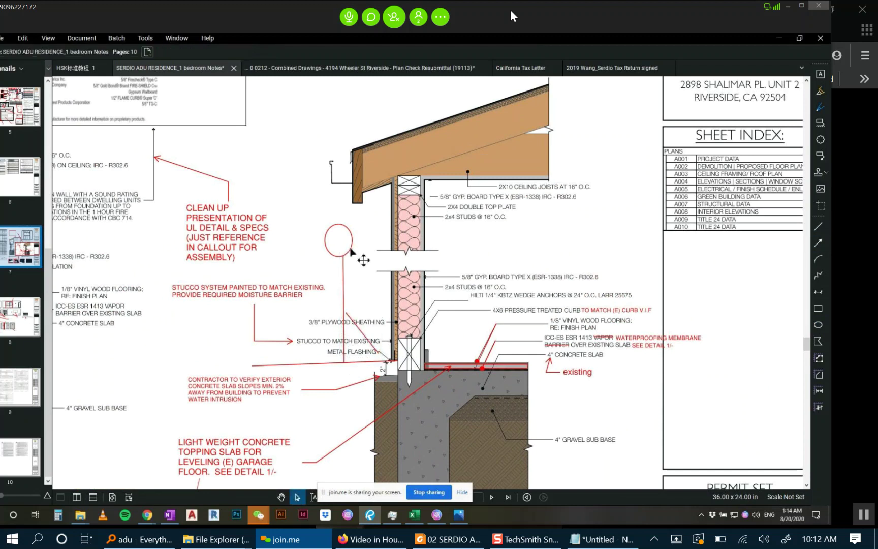
pyautogui.click(349, 250)
pyautogui.keyDown('shift'); pyautogui.click(344, 286); pyautogui.keyUp('shift')
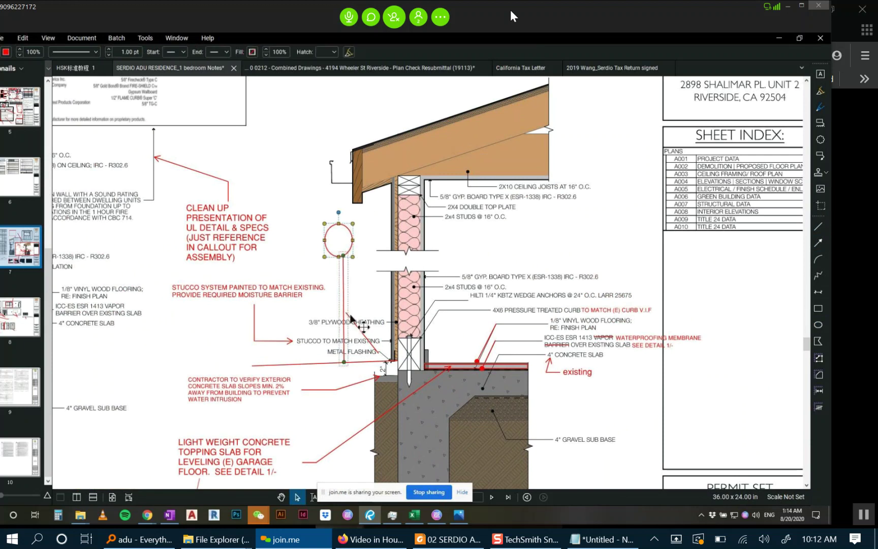
pyautogui.keyDown('shift'); pyautogui.click(359, 330); pyautogui.keyUp('shift')
pyautogui.moveTo(358, 329); pyautogui.dragTo(409, 328)
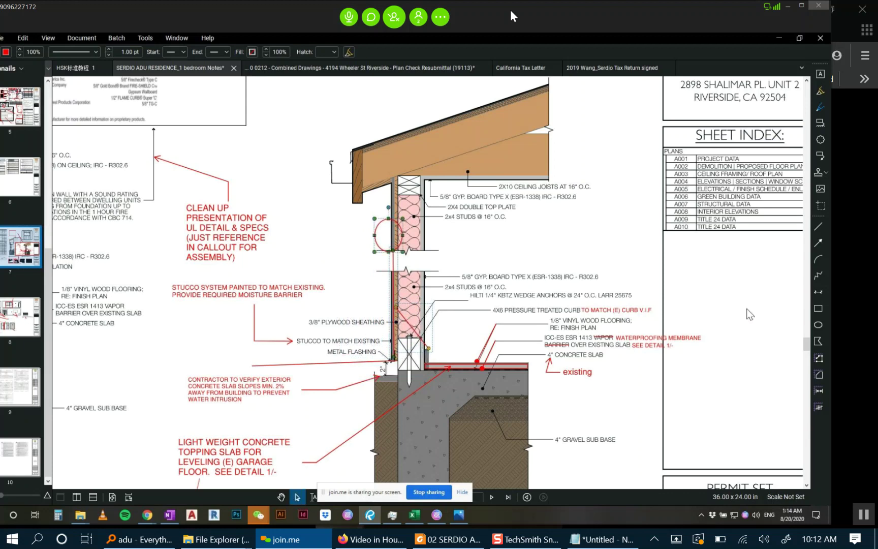
# Draw a horizontal line from the interior wall base across the room side, just above the finished floor.
pyautogui.click(818, 226)
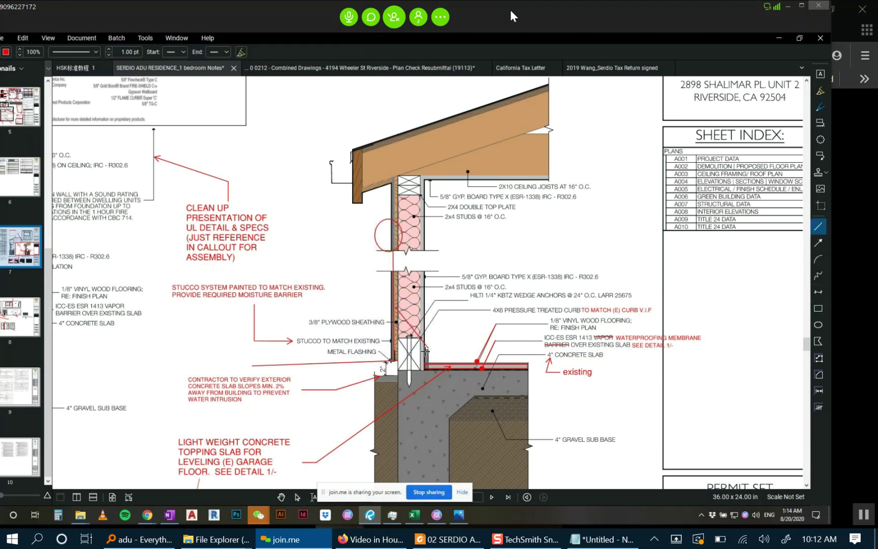
pyautogui.moveTo(422, 352); pyautogui.dragTo(540, 352)
pyautogui.click(449, 389)
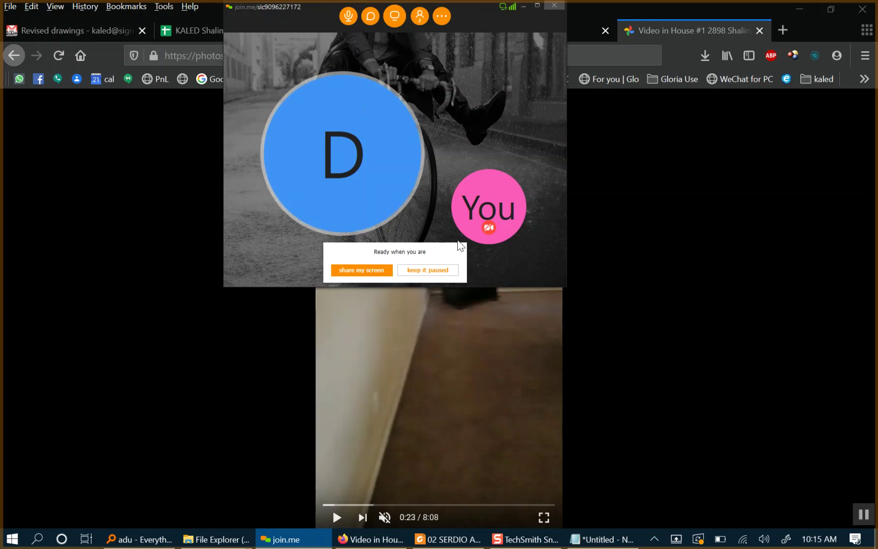
# Keep your own screen sharing paused and maximize the join.me meeting window showing the shared drawings.
pyautogui.click(425, 269)
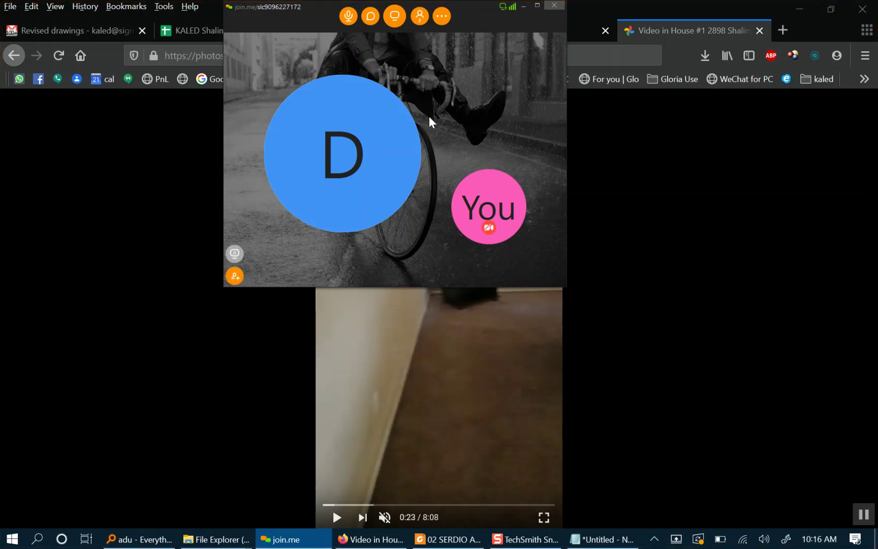
pyautogui.click(369, 165)
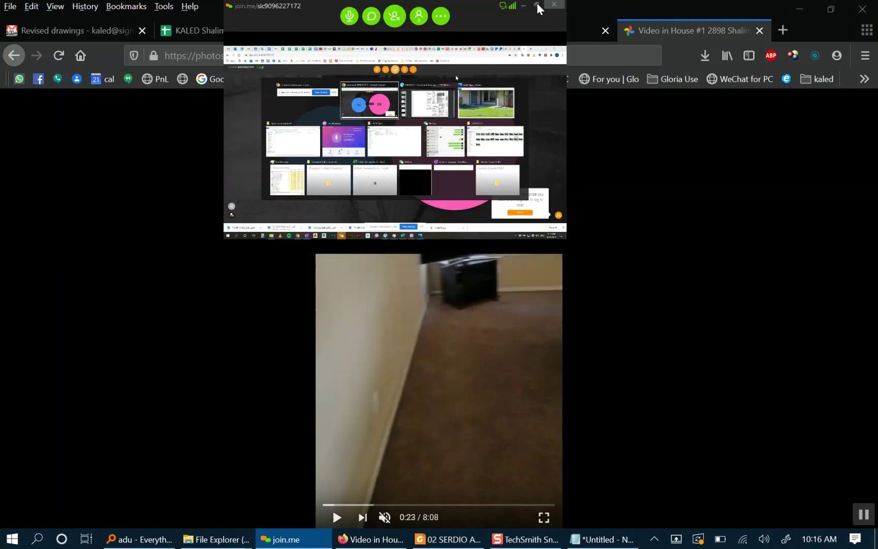
pyautogui.click(537, 7)
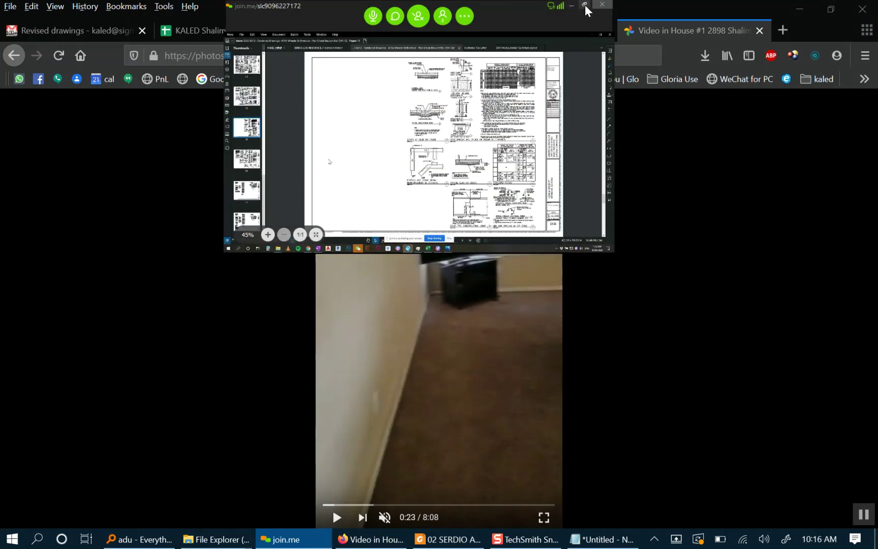
pyautogui.click(585, 7)
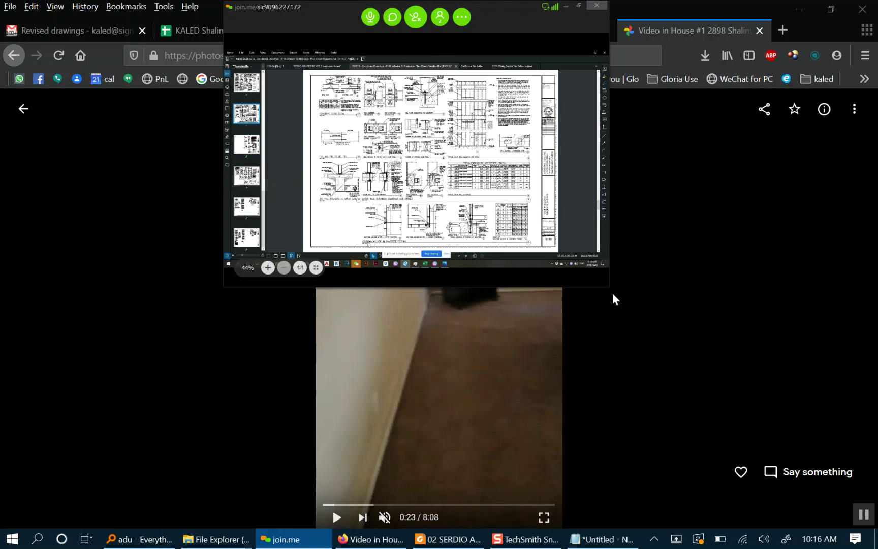
pyautogui.moveTo(609, 290); pyautogui.dragTo(877, 527)
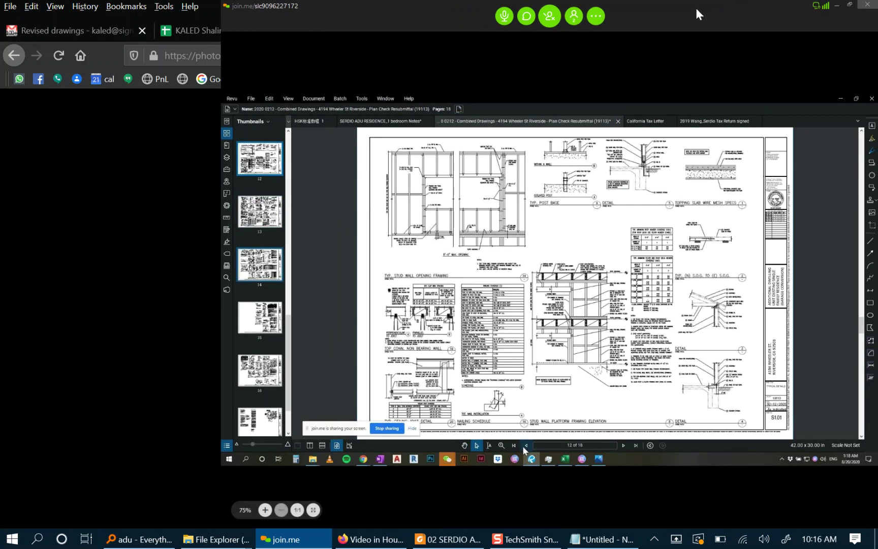
pyautogui.doubleClick(728, 10)
pyautogui.moveTo(325, 12); pyautogui.dragTo(99, 11)
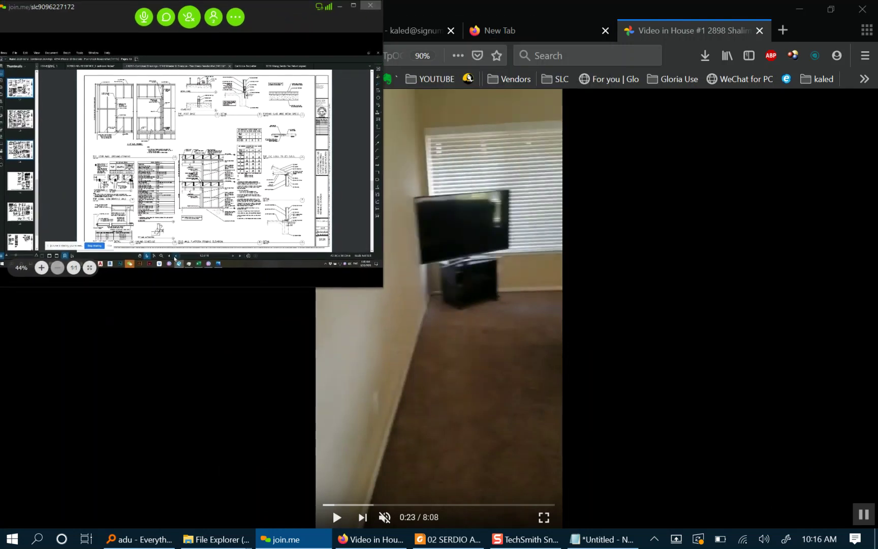
pyautogui.click(354, 6)
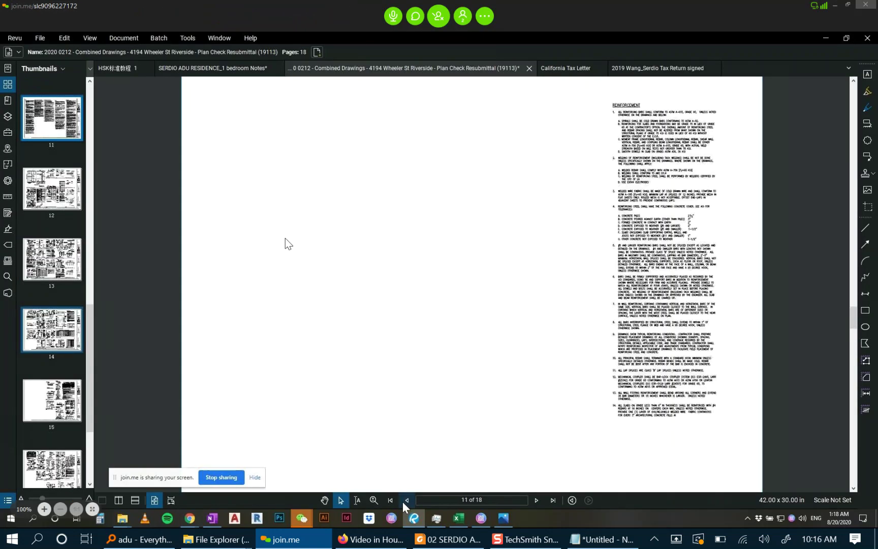
# Return to the SERDIO ADU RESIDENCE notes and review pages 7 and 5 and the demolition floor plan on page 2.
pyautogui.click(239, 71)
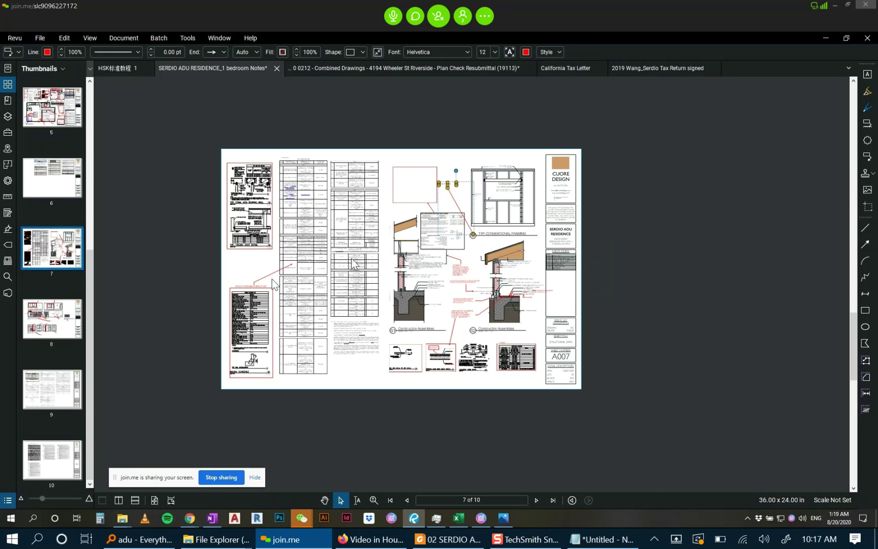
pyautogui.scroll(-1, 390, 266)
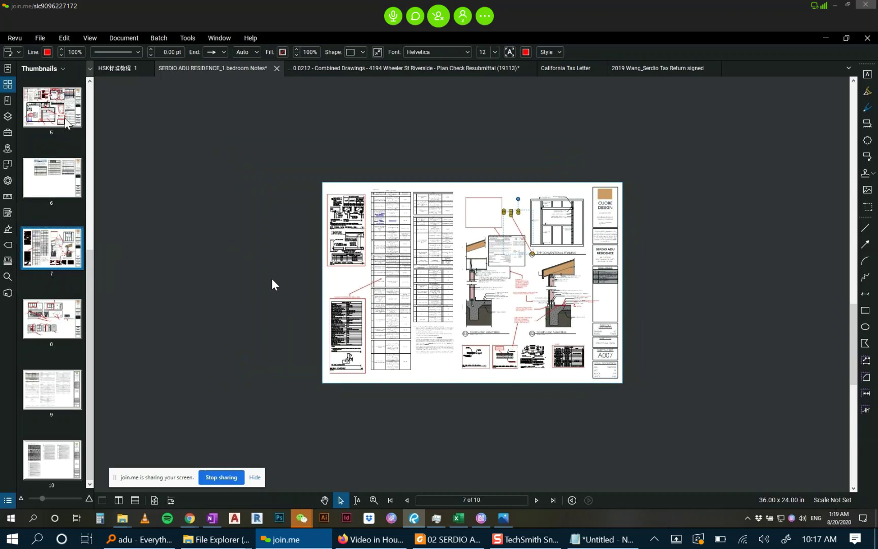
pyautogui.click(67, 120)
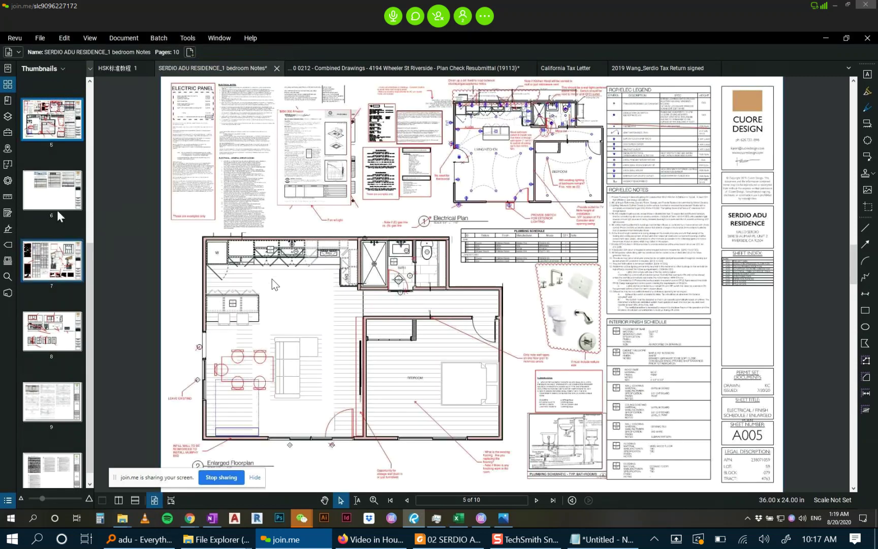
pyautogui.scroll(5, 53, 201)
pyautogui.click(53, 193)
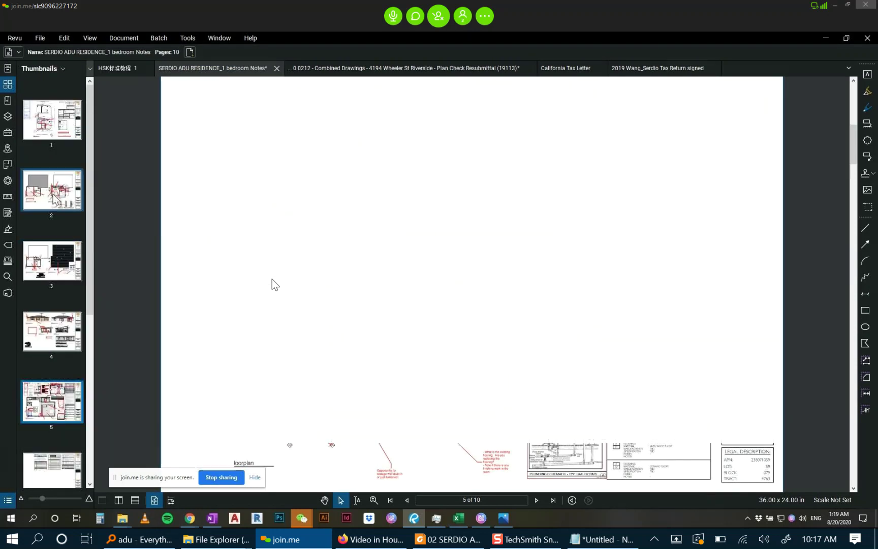
pyautogui.scroll(5, 322, 329)
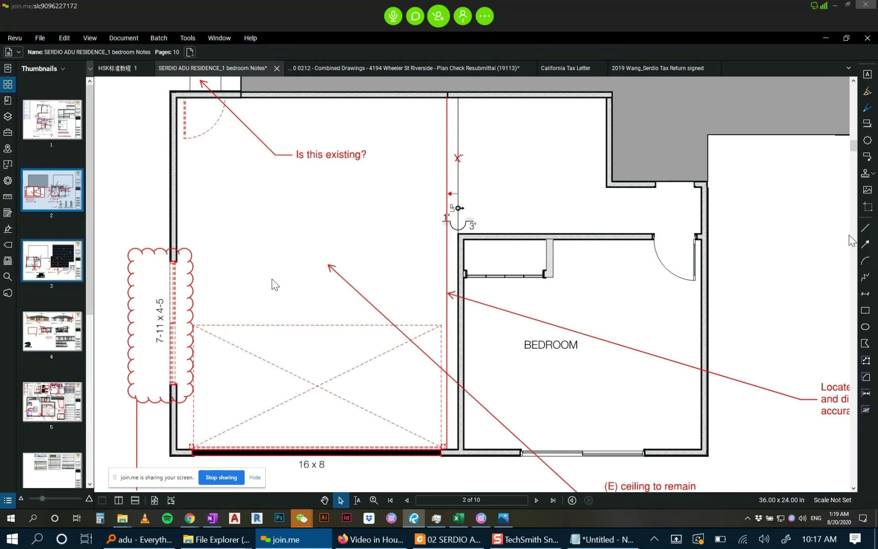
# Temporarily cover the garage room on the demolition plan with a rectangle filled dark green at 50% opacity, and delete it.
pyautogui.click(866, 310)
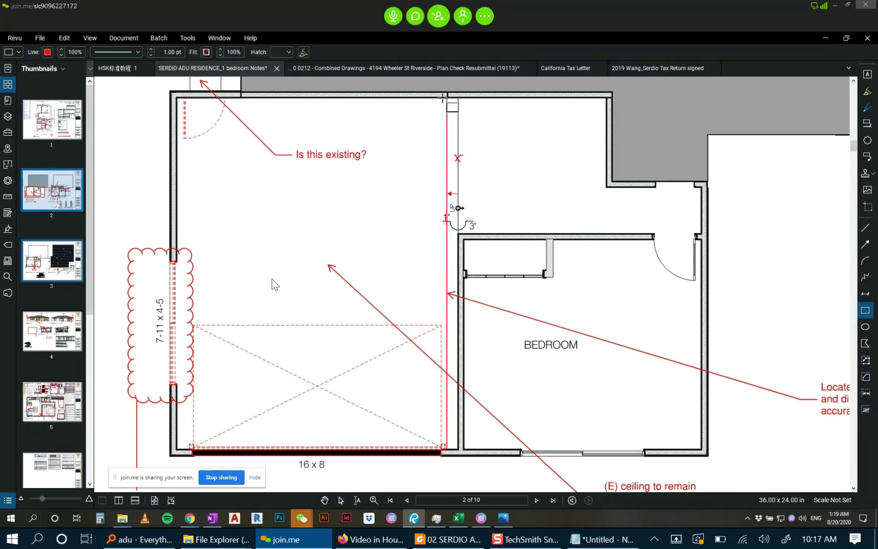
pyautogui.moveTo(444, 98); pyautogui.dragTo(177, 450)
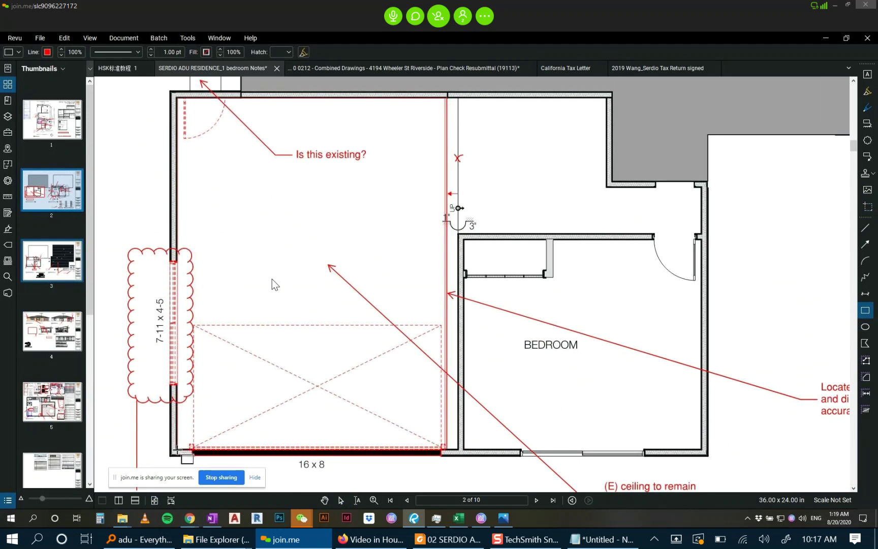
pyautogui.click(206, 52)
pyautogui.click(225, 101)
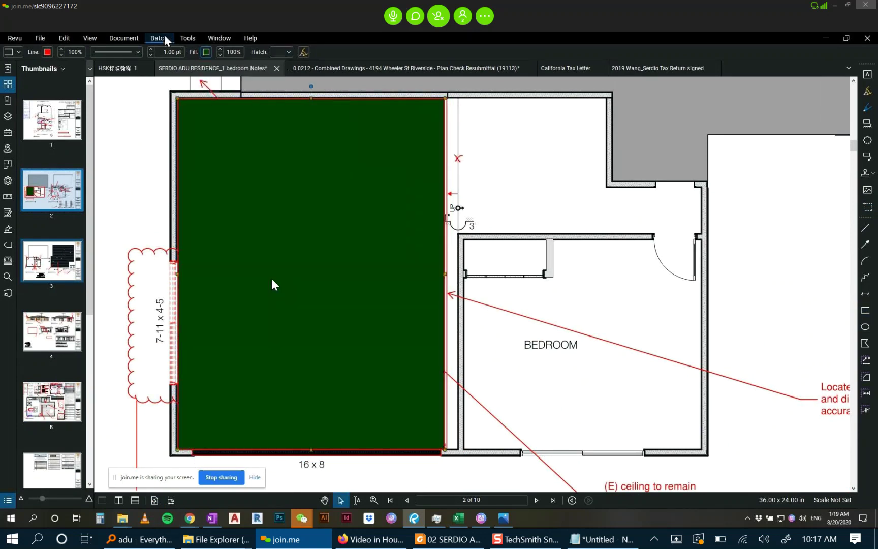
pyautogui.doubleClick(228, 51)
pyautogui.write('50')
pyautogui.press('Return')
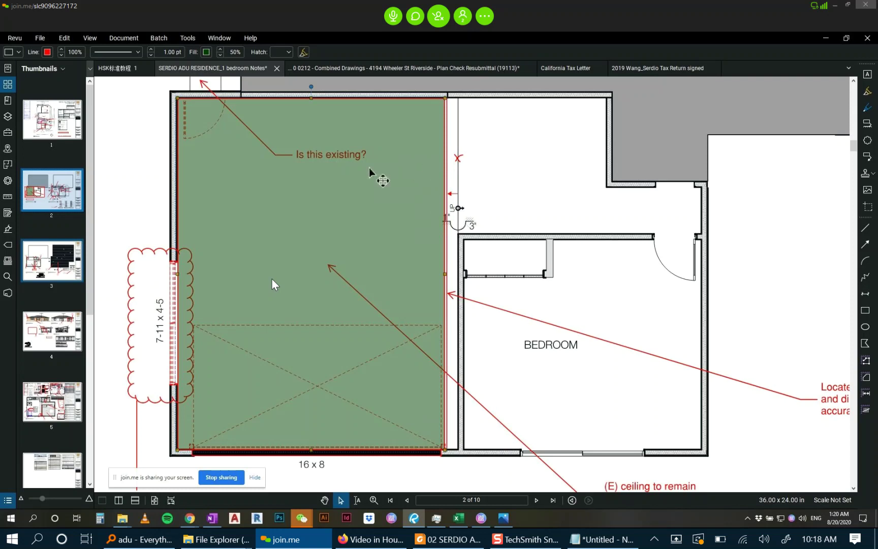
pyautogui.press('Delete')
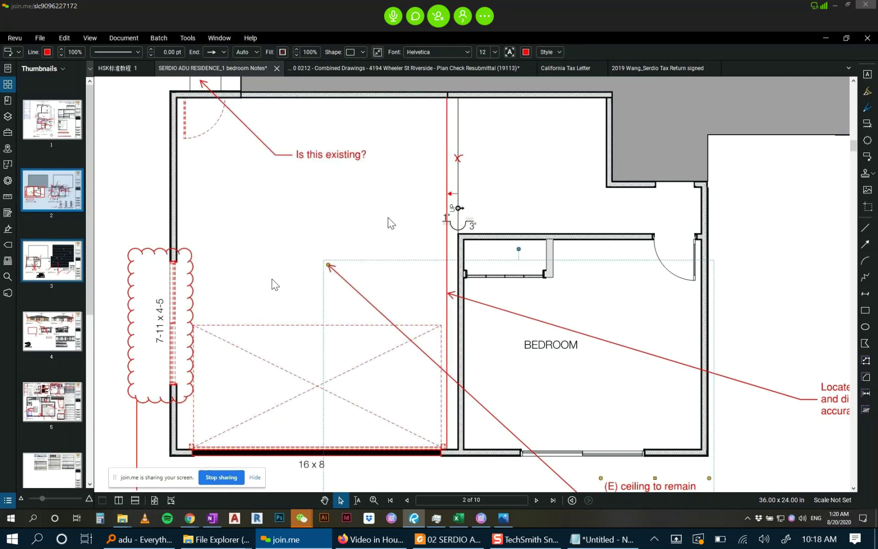
# Draw a small rectangle over the sofa in the living/kitchen area of the proposed floor plan and delete it.
pyautogui.scroll(-2, 378, 203)
pyautogui.scroll(-2, 381, 251)
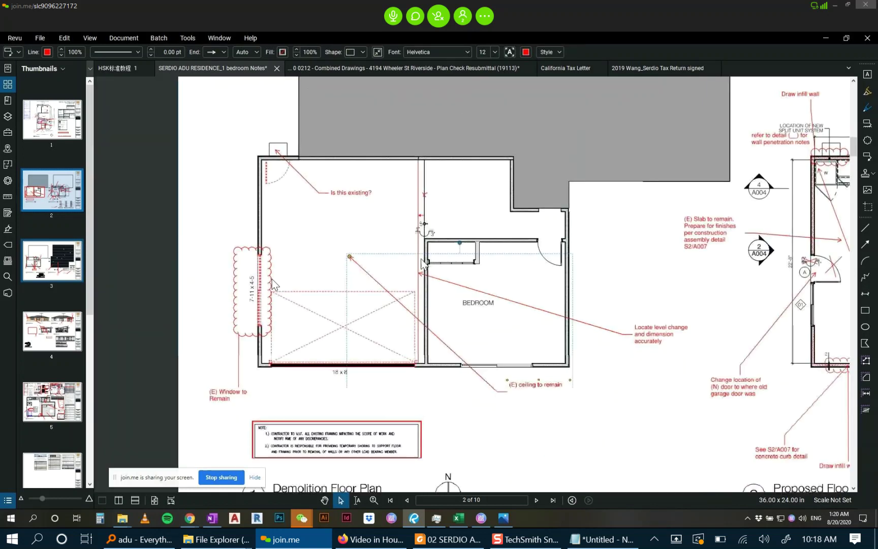
pyautogui.scroll(-2, 272, 279)
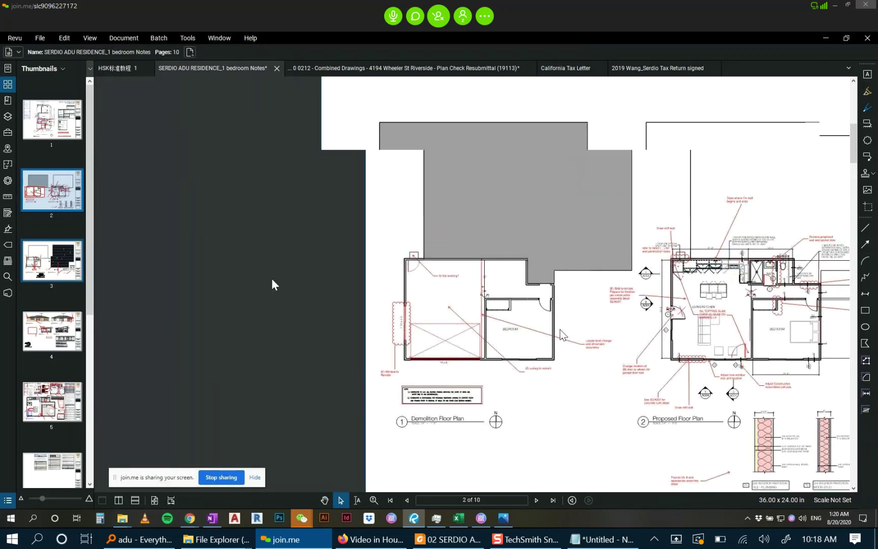
pyautogui.scroll(1, 630, 271)
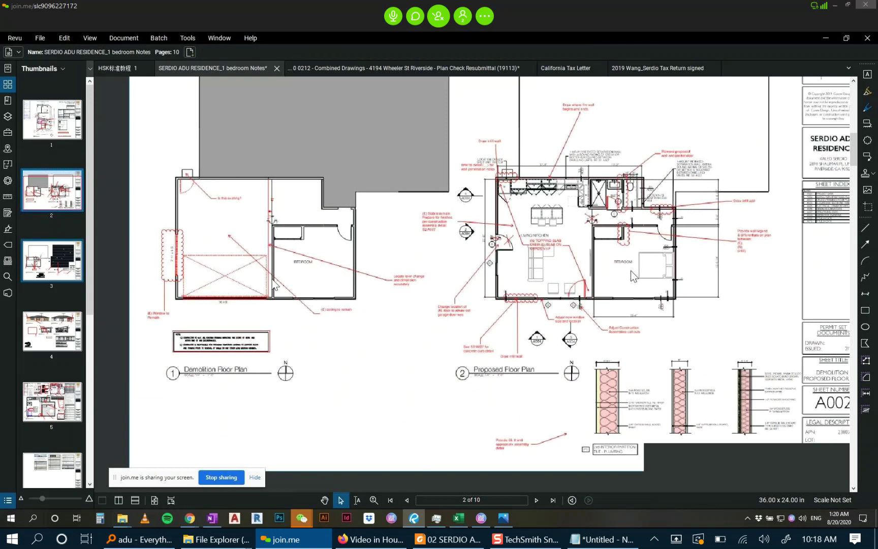
pyautogui.scroll(5, 587, 263)
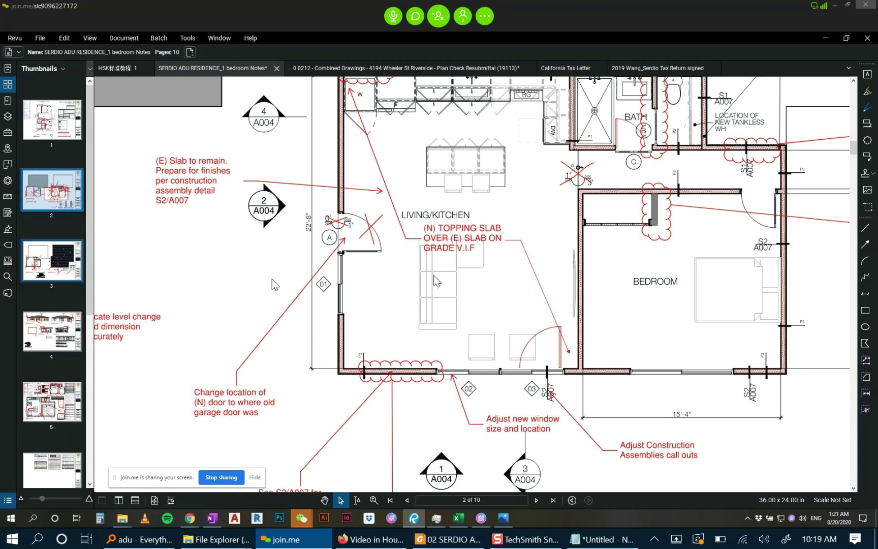
pyautogui.click(865, 310)
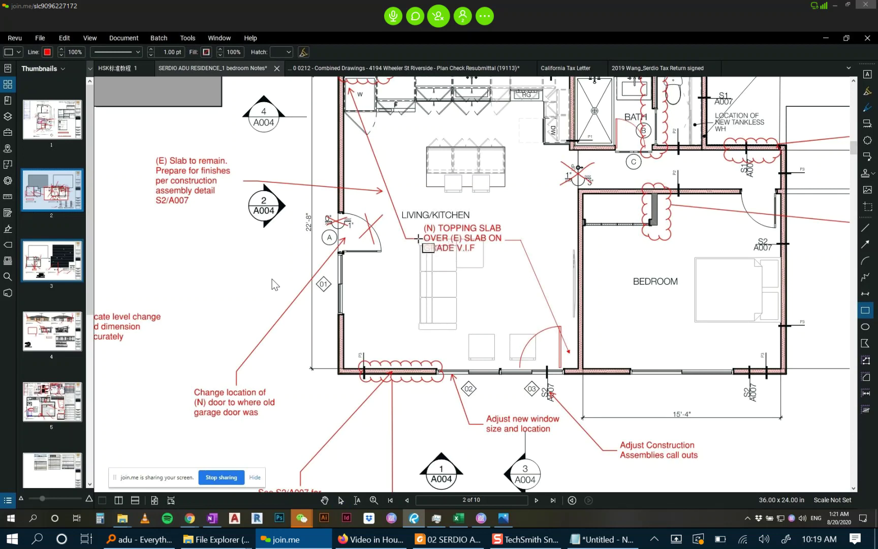
pyautogui.moveTo(435, 256)
pyautogui.mouseDown()
pyautogui.moveTo(457, 273)
pyautogui.moveTo(452, 267)
pyautogui.mouseUp()
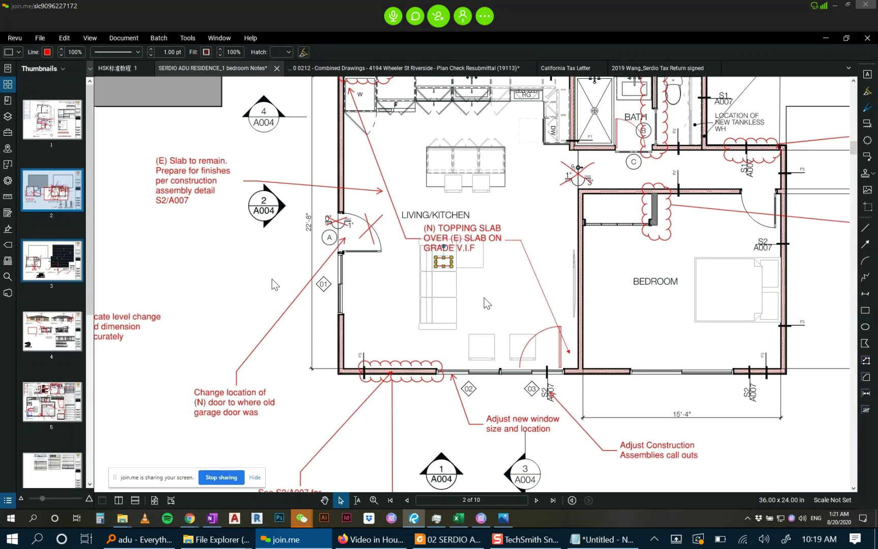
pyautogui.press('Delete')
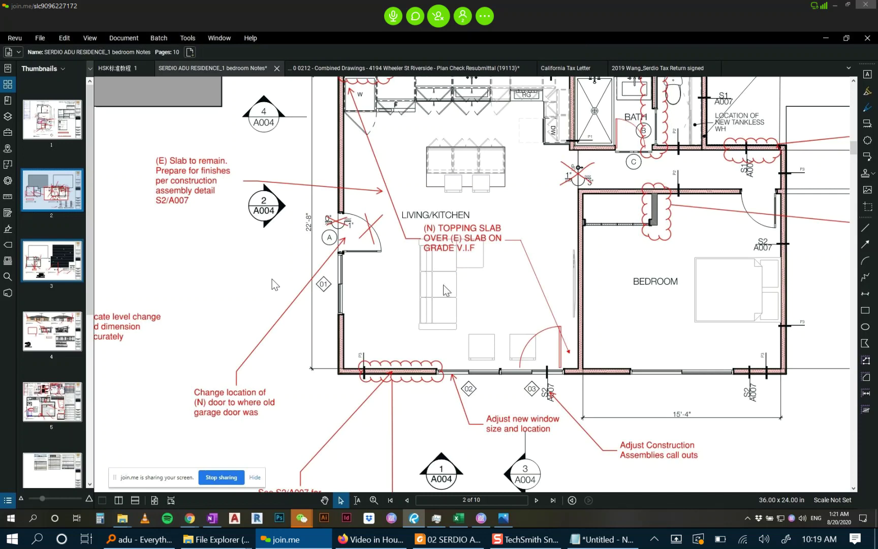
# Compare the demolition floor plan with the proposed floor plan around the level change and the living/kitchen area.
pyautogui.scroll(-1, 481, 239)
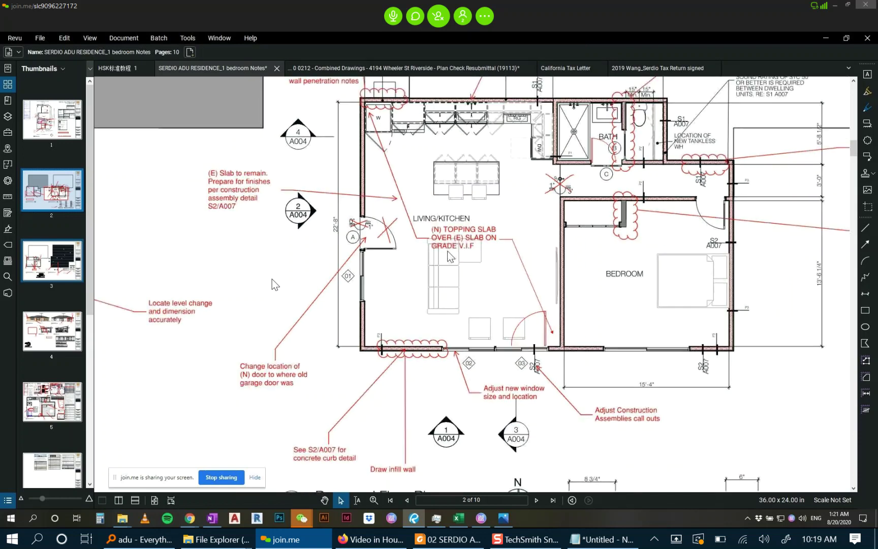
pyautogui.moveTo(451, 241); pyautogui.dragTo(489, 269)
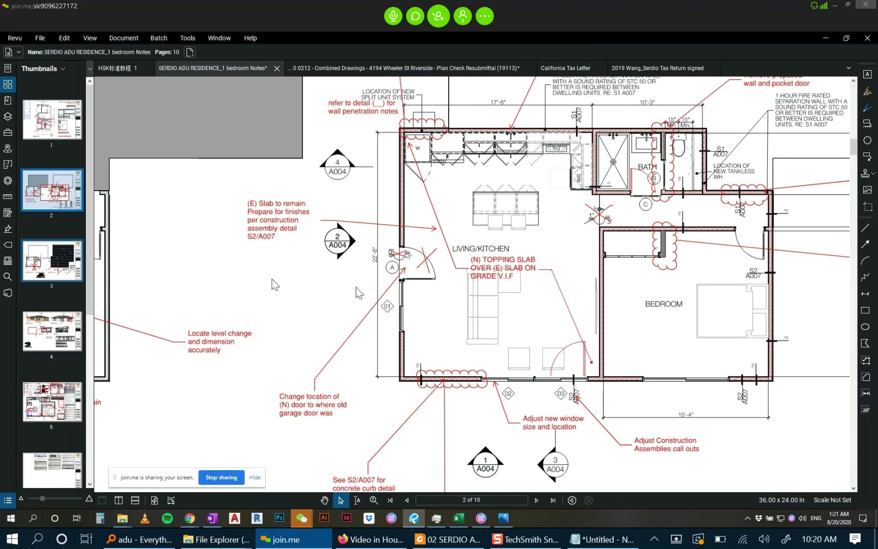
pyautogui.scroll(-2, 361, 294)
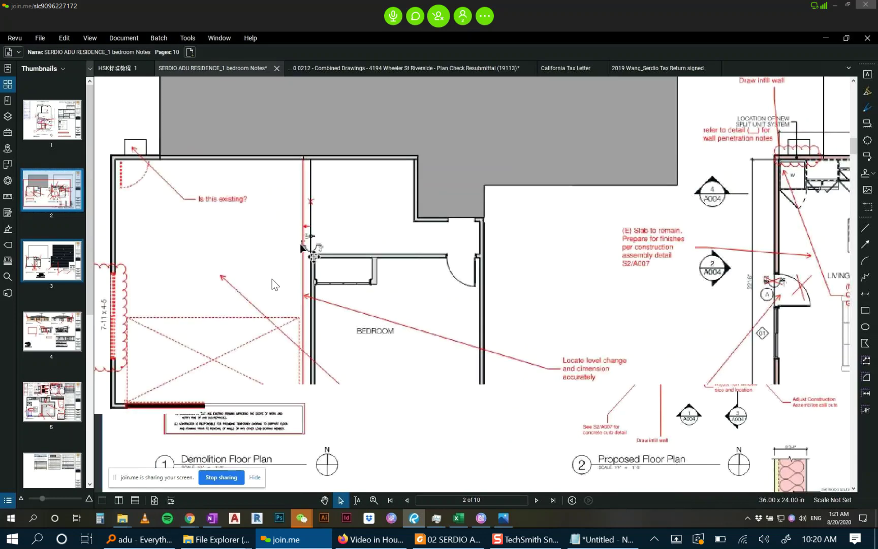
pyautogui.scroll(2, 314, 251)
pyautogui.scroll(-2, 316, 251)
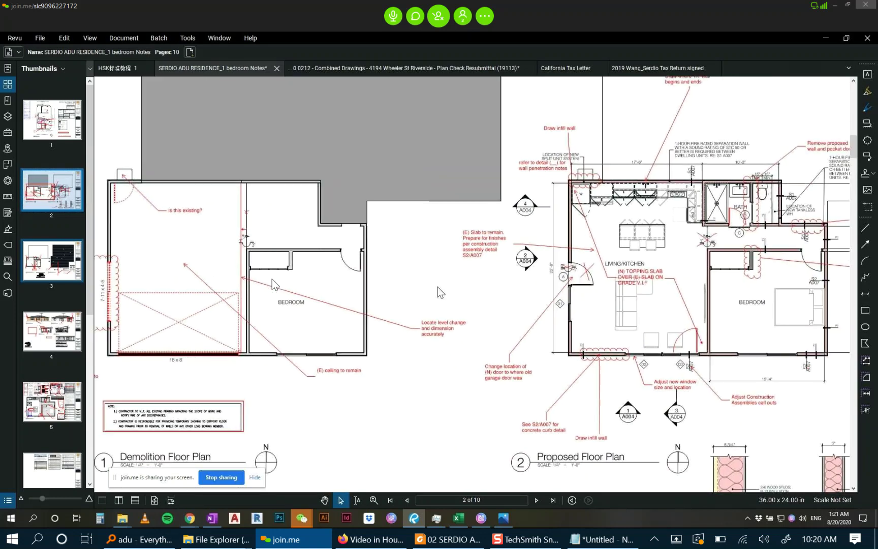
pyautogui.scroll(2, 401, 306)
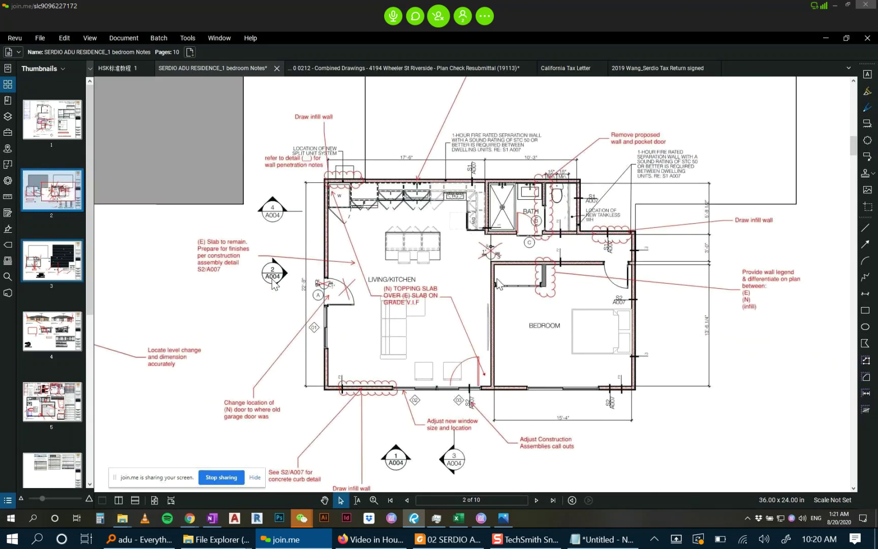
pyautogui.scroll(-2, 542, 305)
# Examine the clouded infill wall and the wall beside window 01 in the living/kitchen up close on the proposed floor plan.
pyautogui.scroll(3, 457, 326)
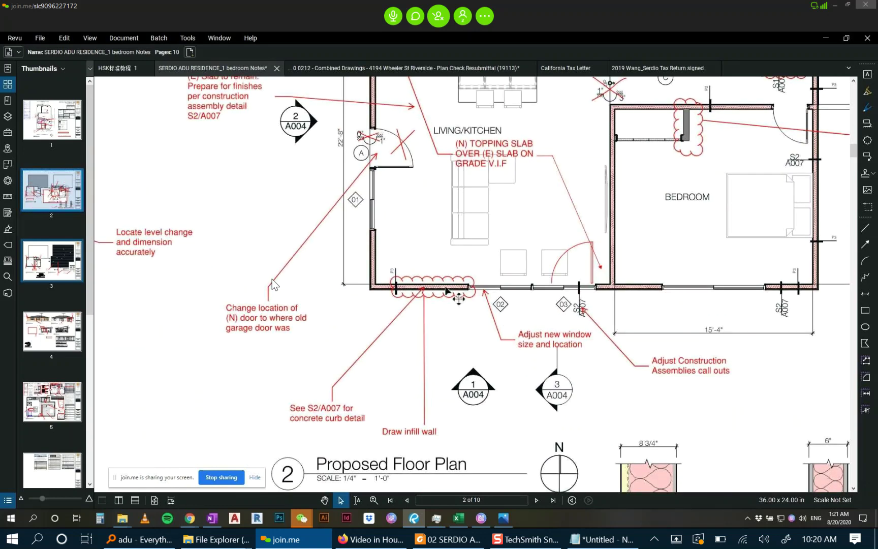
pyautogui.scroll(2, 488, 305)
pyautogui.hscroll(3, 487, 305)
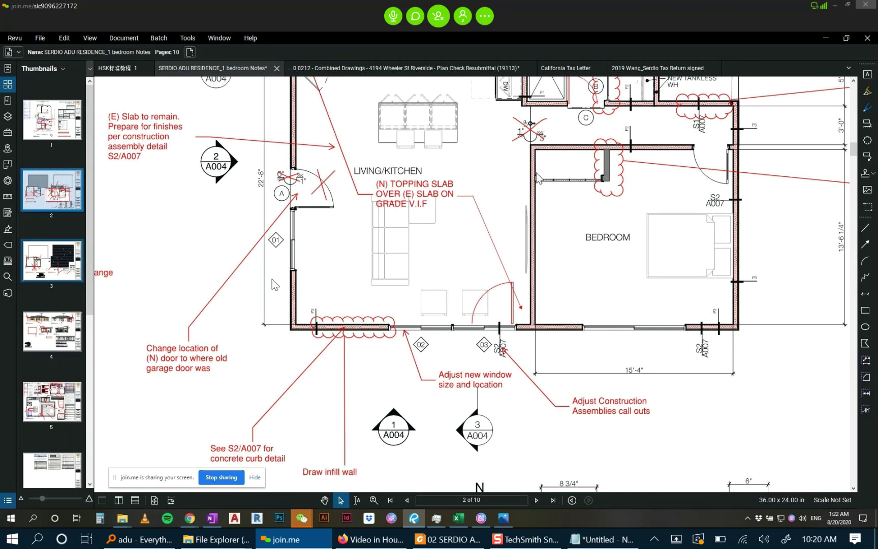
pyautogui.scroll(1, 540, 190)
pyautogui.scroll(2, 539, 188)
pyautogui.moveTo(503, 484); pyautogui.dragTo(658, 413)
pyautogui.scroll(2, 331, 414)
pyautogui.moveTo(314, 418); pyautogui.dragTo(466, 409)
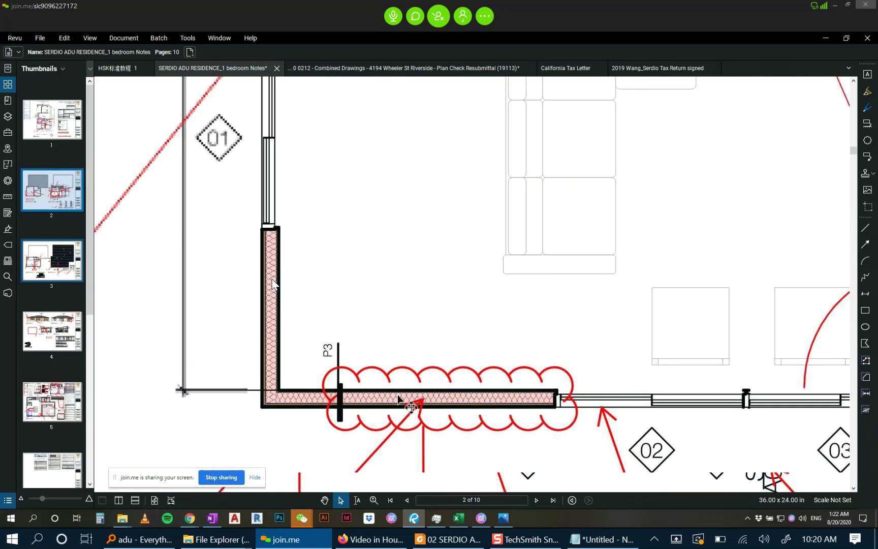
pyautogui.moveTo(274, 203); pyautogui.dragTo(284, 427)
pyautogui.moveTo(288, 219); pyautogui.dragTo(287, 470)
pyautogui.scroll(-3, 273, 281)
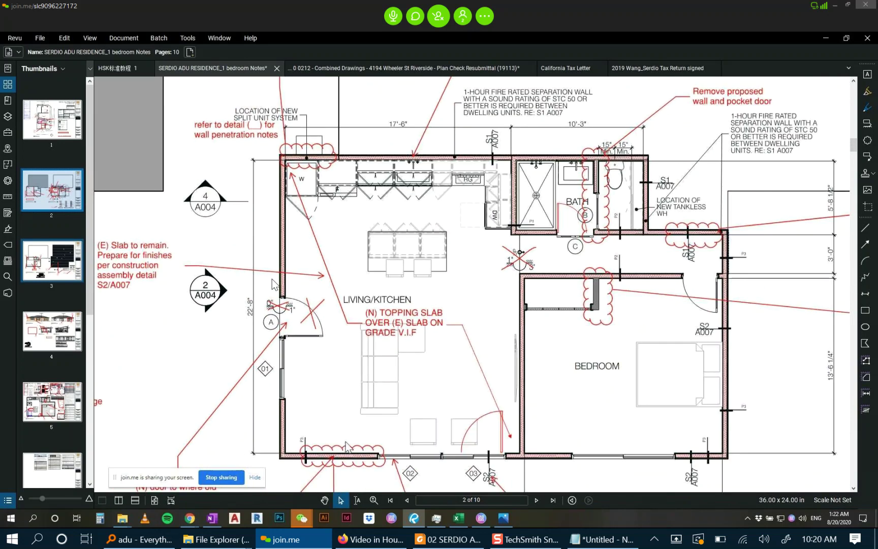
# Review the notes about the infill wall, new window size and construction assemblies along the living/kitchen's window wall.
pyautogui.scroll(1, 273, 280)
pyautogui.moveTo(404, 479); pyautogui.dragTo(417, 387)
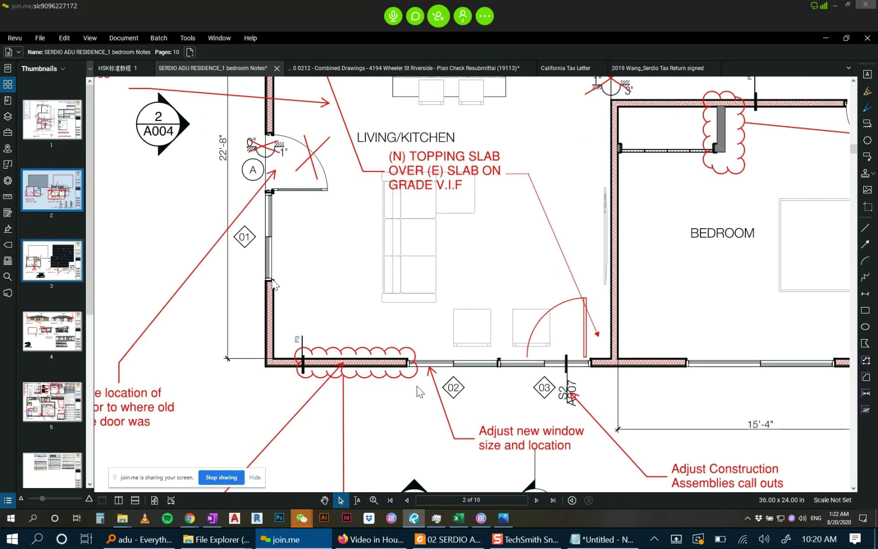
pyautogui.scroll(-2, 415, 382)
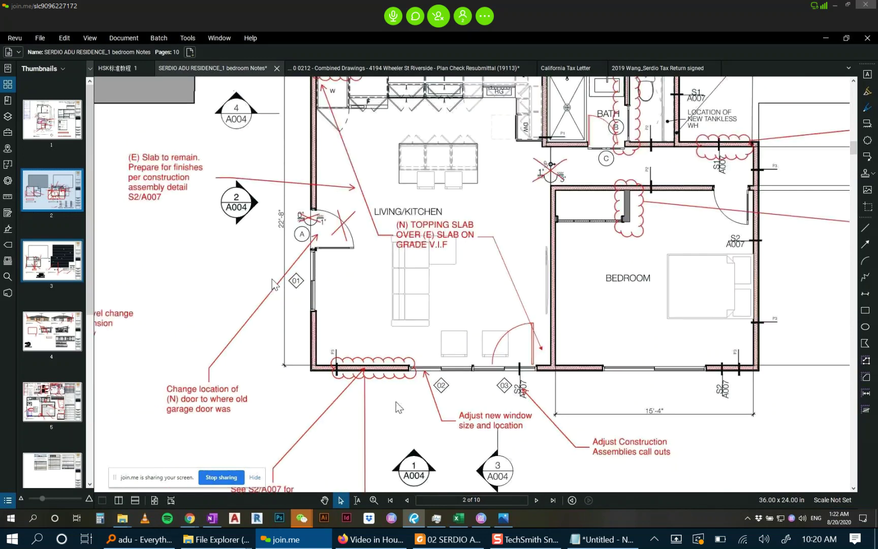
pyautogui.scroll(1, 397, 407)
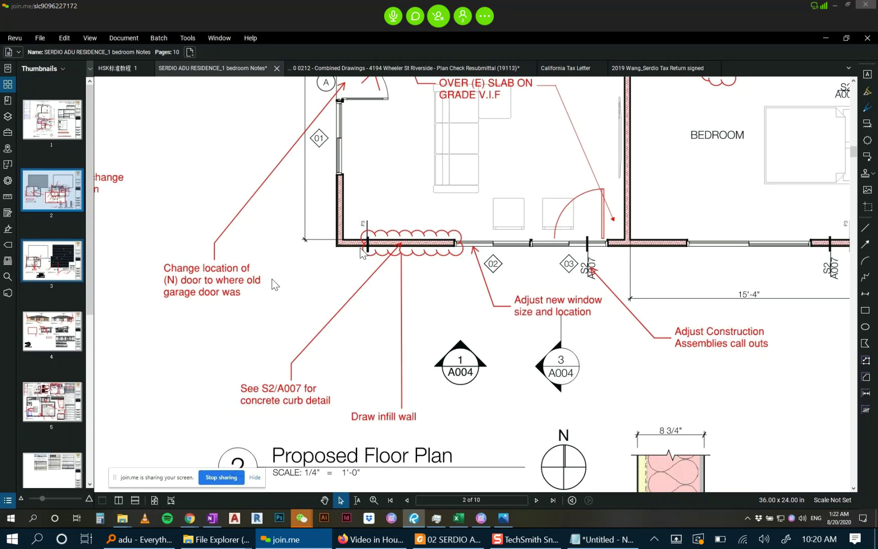
pyautogui.scroll(-3, 396, 293)
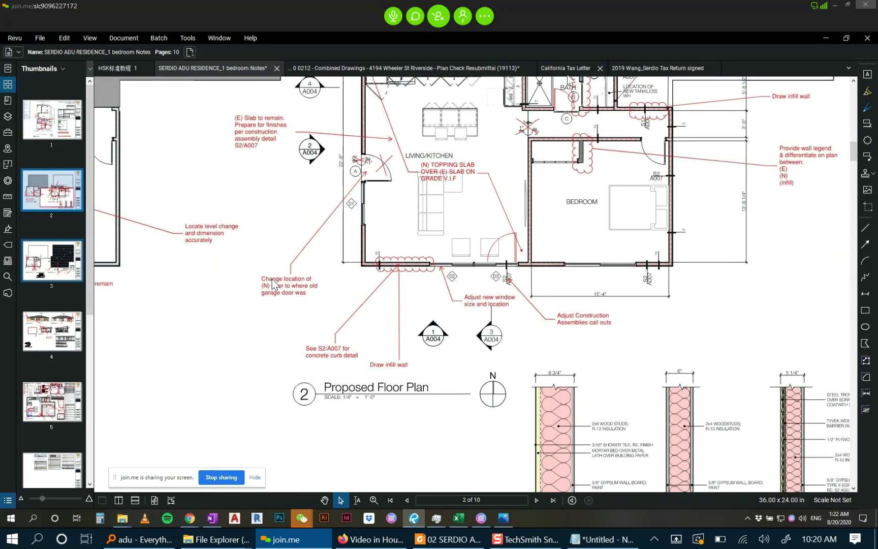
pyautogui.scroll(4, 396, 292)
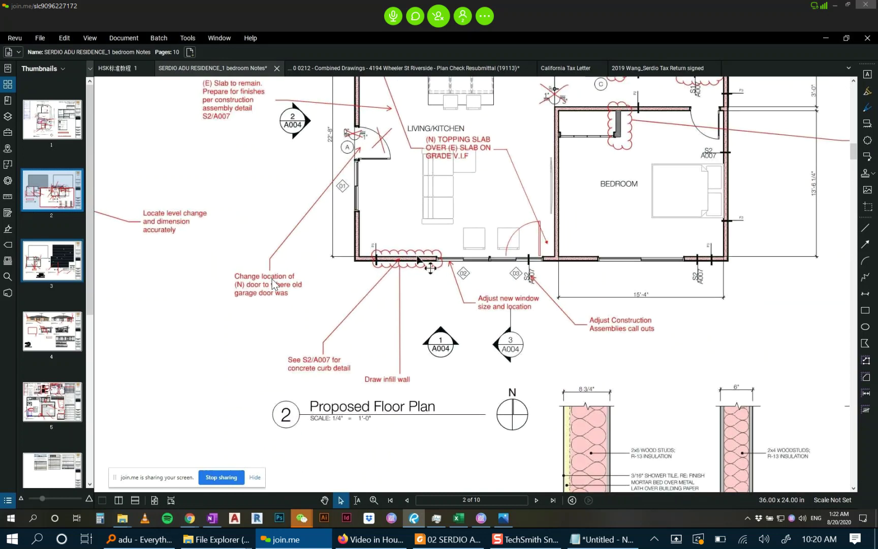
pyautogui.scroll(-3, 313, 391)
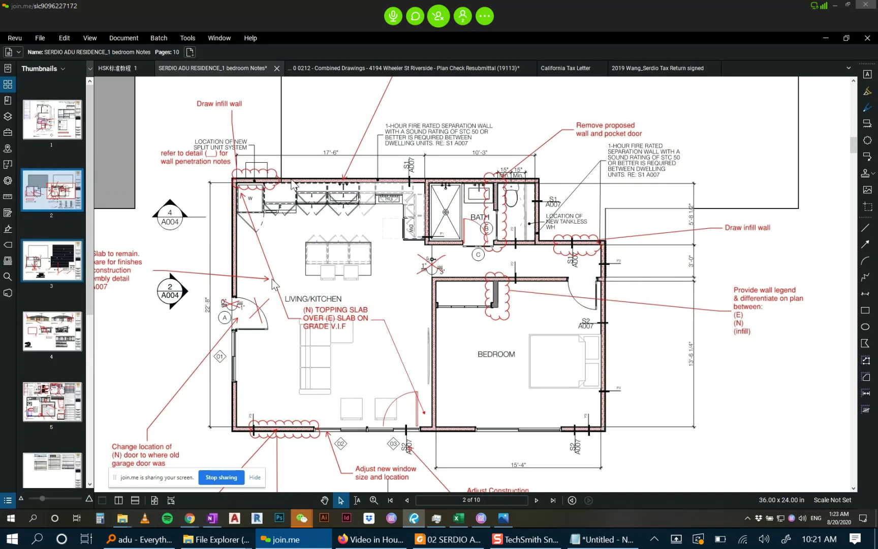
# Examine the 1-hour fire-rated separation wall along the kitchen and bath, including the notes on its extent and the infill wall.
pyautogui.moveTo(291, 180); pyautogui.dragTo(300, 206)
pyautogui.scroll(2, 352, 231)
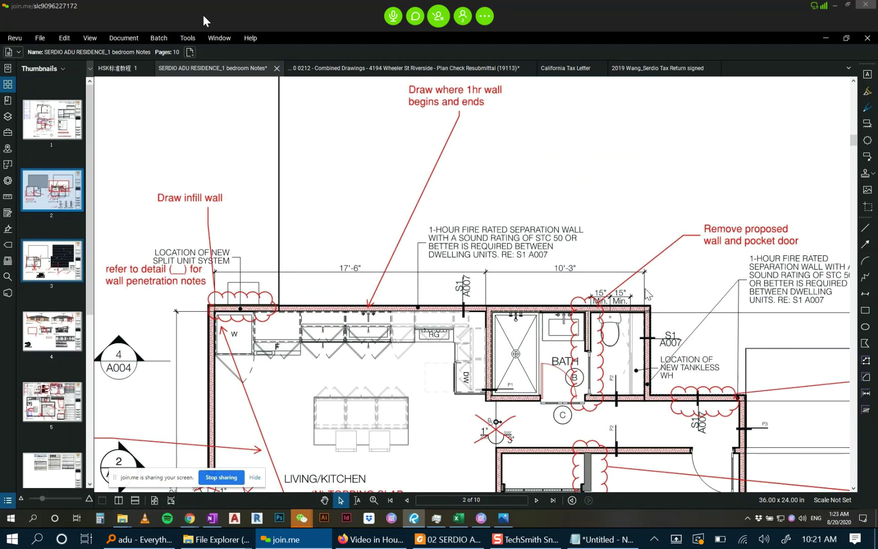
pyautogui.scroll(-2, 486, 234)
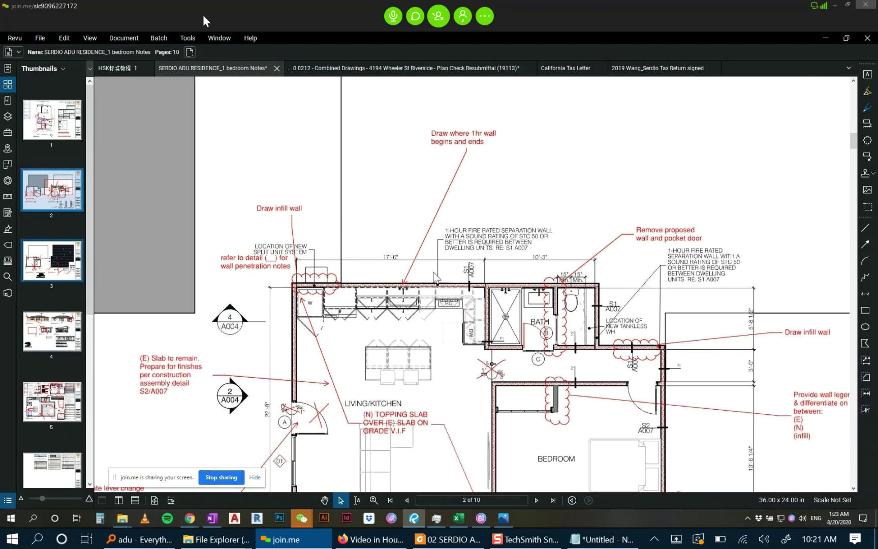
pyautogui.scroll(2, 415, 310)
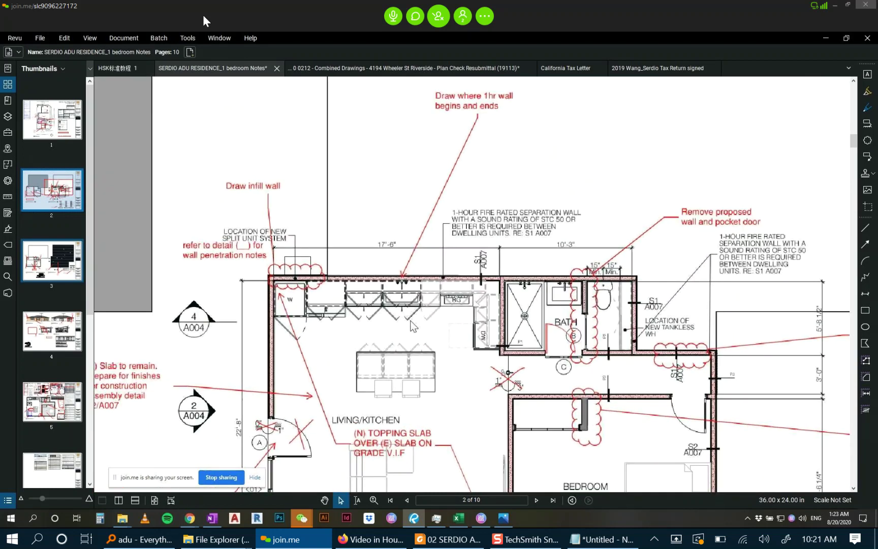
pyautogui.moveTo(458, 218); pyautogui.dragTo(439, 281)
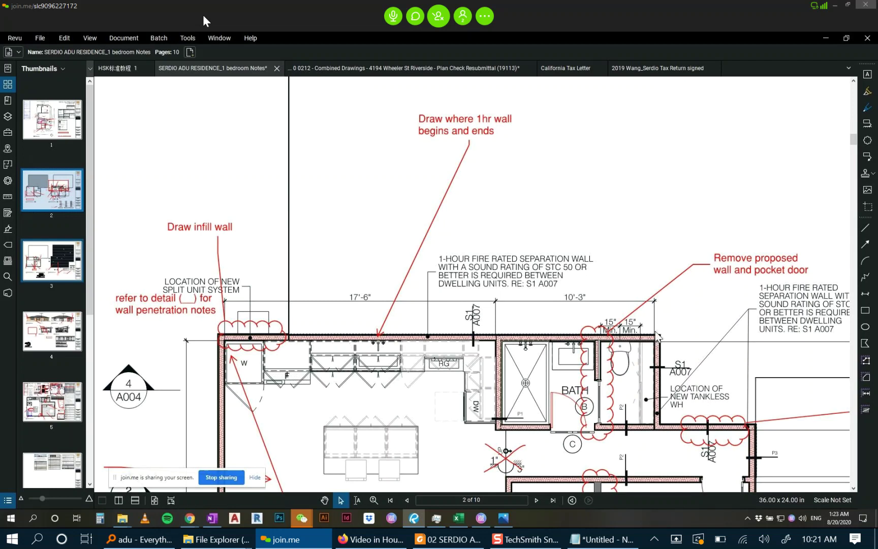
pyautogui.scroll(-2, 480, 254)
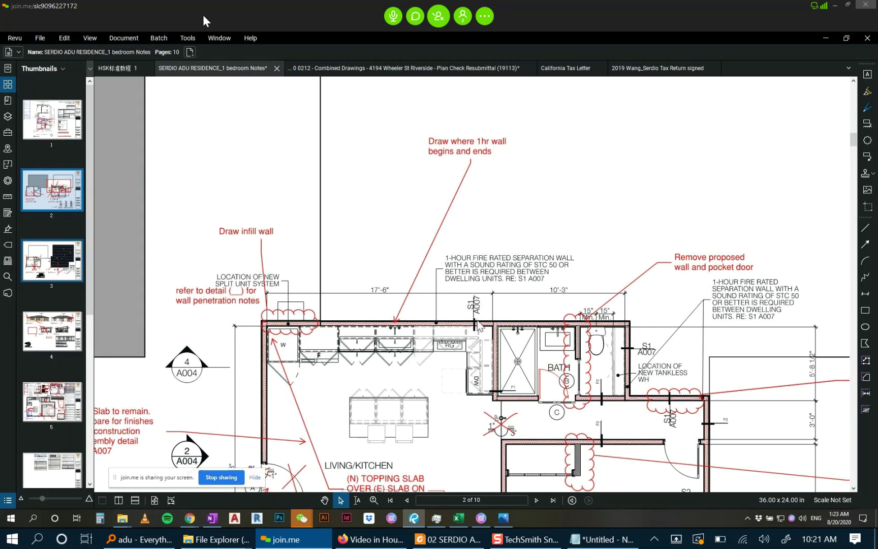
pyautogui.scroll(1, 442, 254)
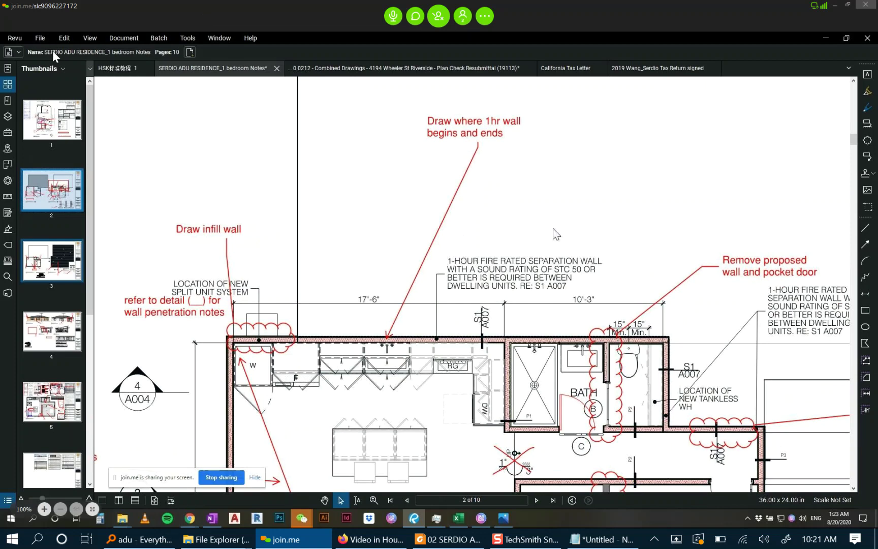
pyautogui.scroll(-1, 597, 285)
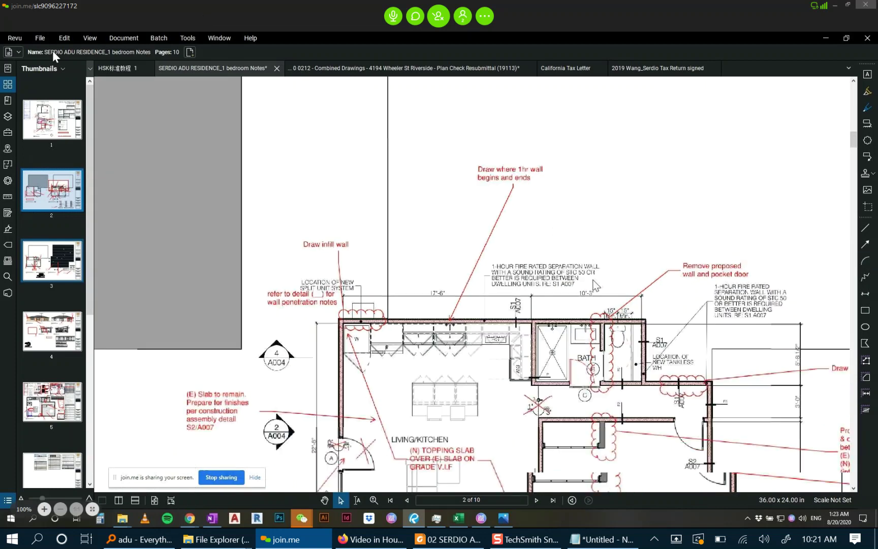
# Draw a thin rectangle along the 1-hour separation wall, from the edge of the clouded infill wall to the bathroom's outer corner.
pyautogui.scroll(2, 482, 311)
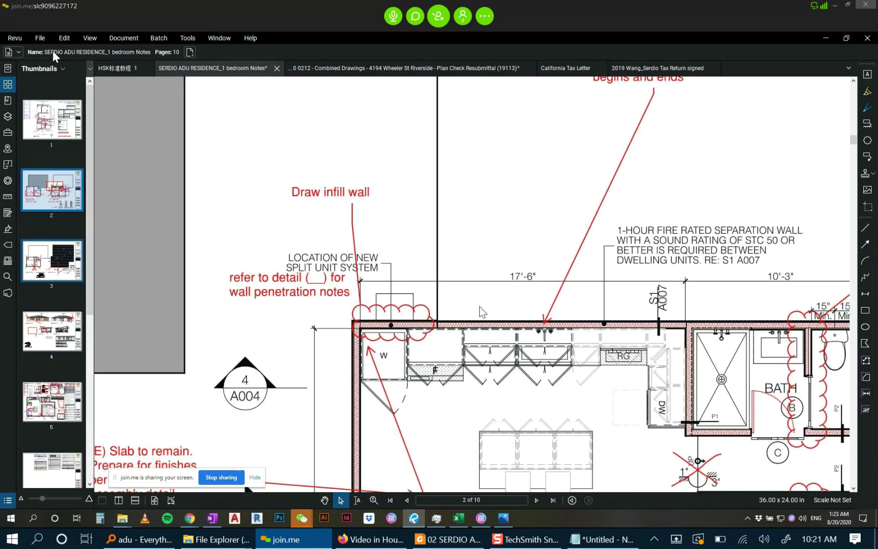
pyautogui.moveTo(469, 301); pyautogui.dragTo(303, 274)
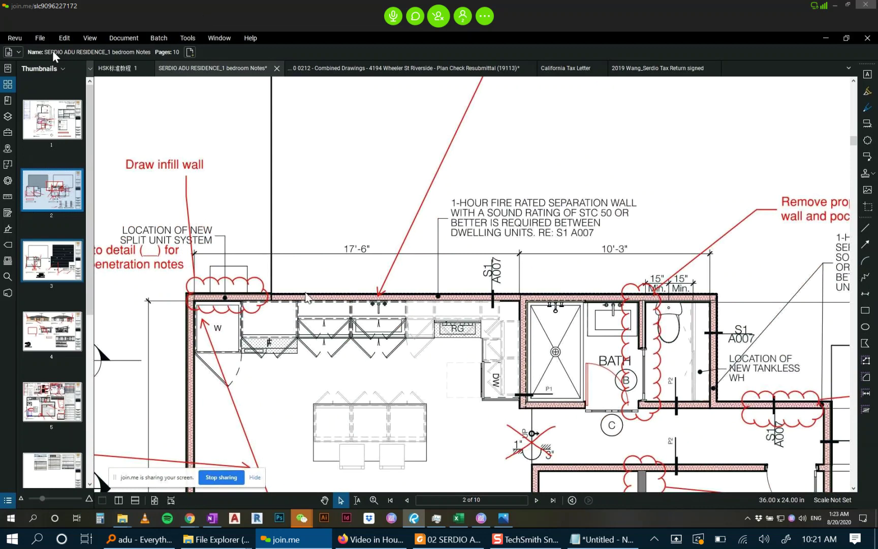
pyautogui.click(865, 311)
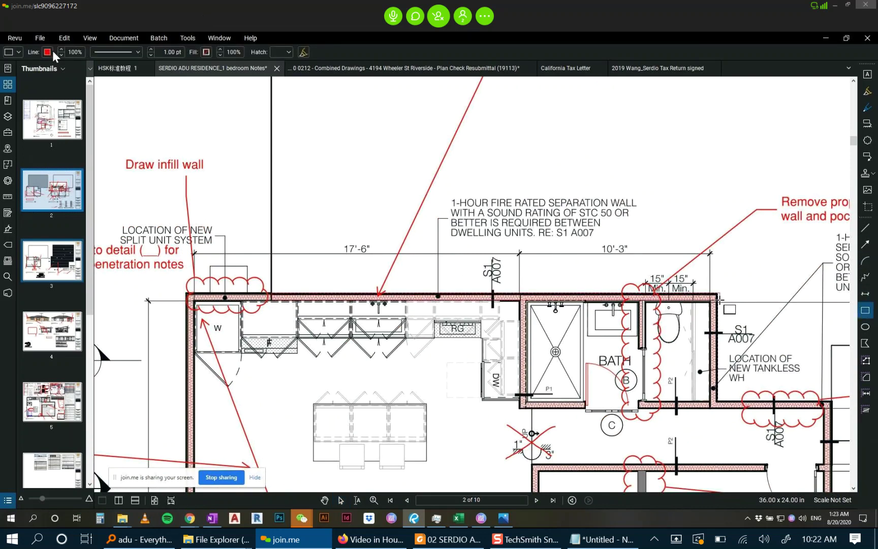
pyautogui.moveTo(717, 303); pyautogui.dragTo(723, 305)
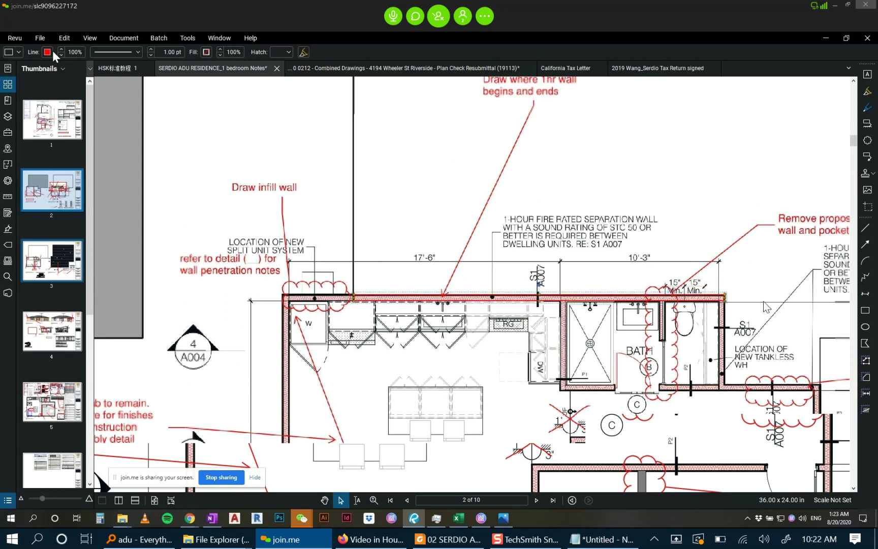
# Apply a 30% Dots hatch and a dark gray fill to the rectangle along the 1-hour fire-rated separation wall.
pyautogui.scroll(-2, 741, 304)
pyautogui.scroll(4, 851, 285)
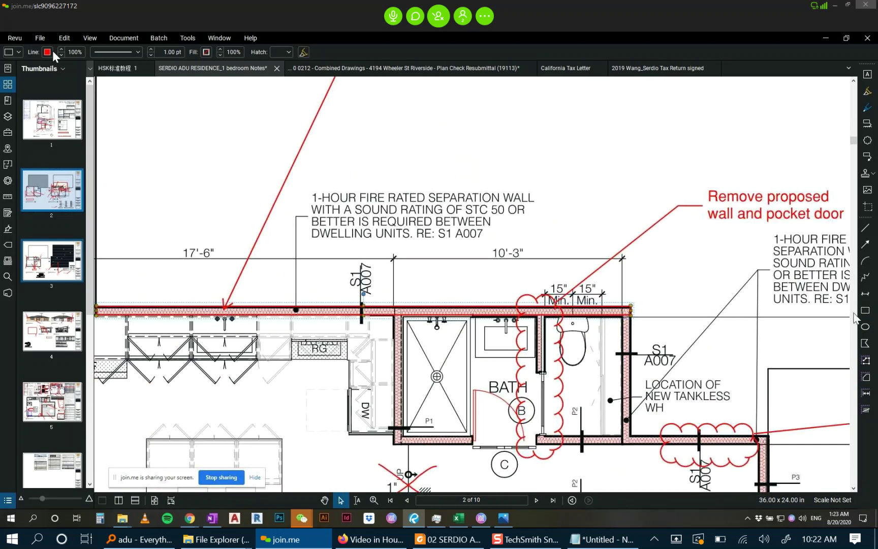
pyautogui.click(206, 52)
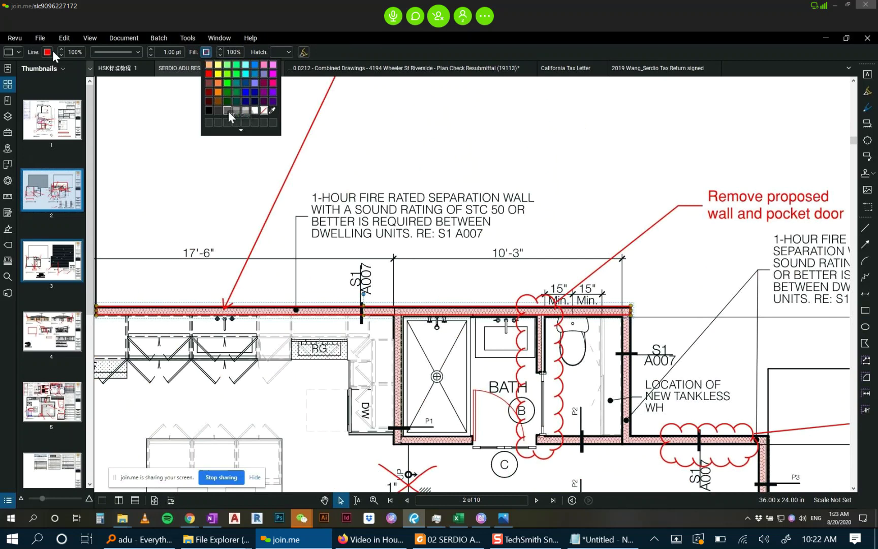
pyautogui.click(290, 51)
pyautogui.click(287, 53)
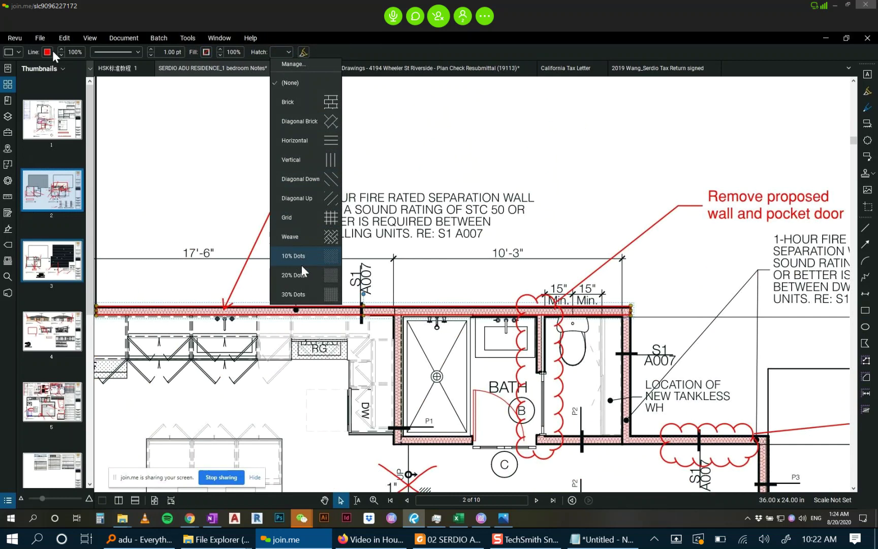
pyautogui.click(306, 291)
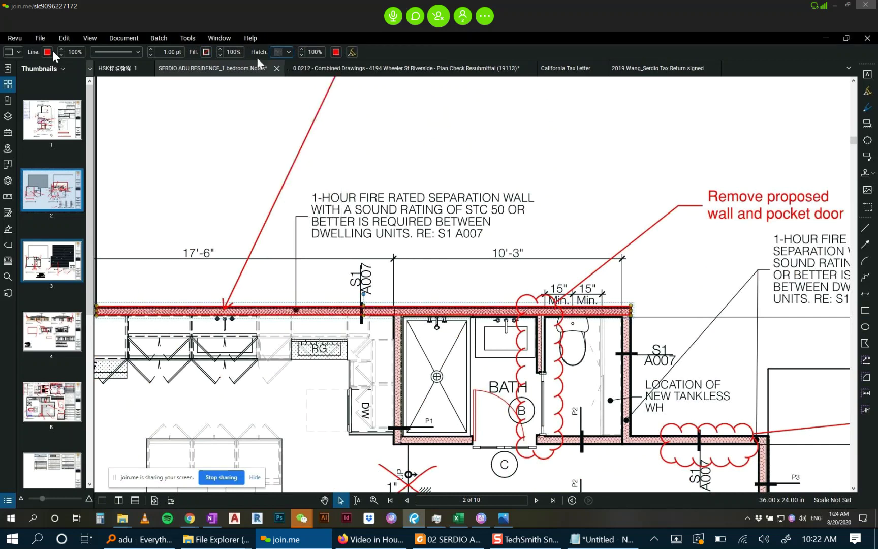
pyautogui.click(206, 52)
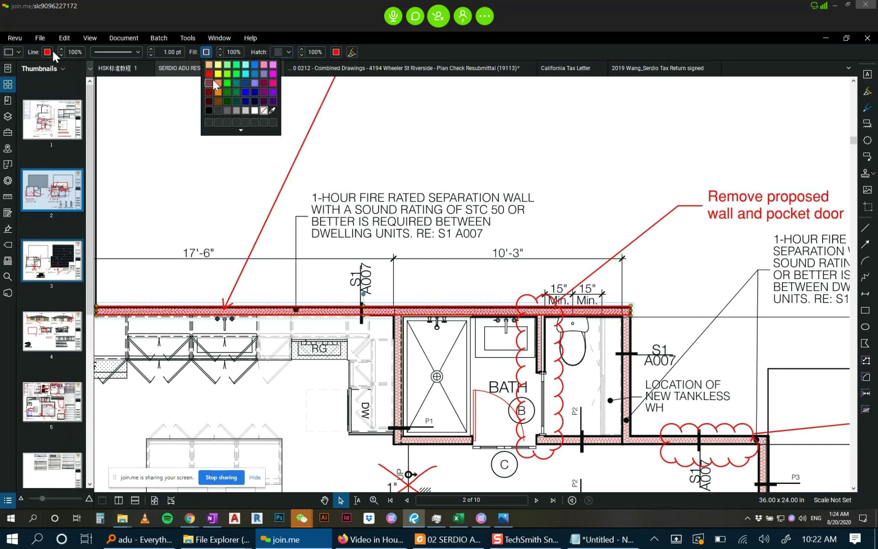
pyautogui.click(218, 110)
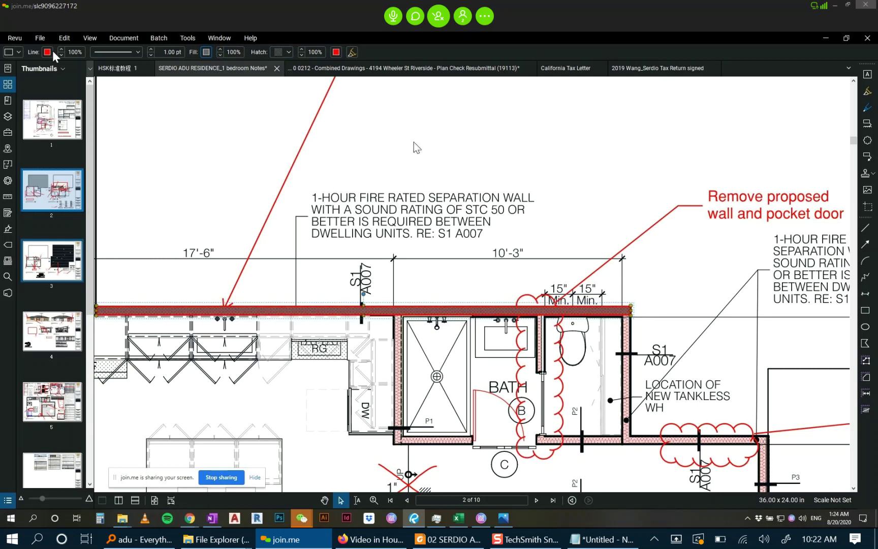
pyautogui.click(416, 148)
# Draw a rectangle around the 1-hour fire rated separation wall note above the kitchen, and delete it.
pyautogui.scroll(-5, 416, 142)
pyautogui.scroll(2, 247, 281)
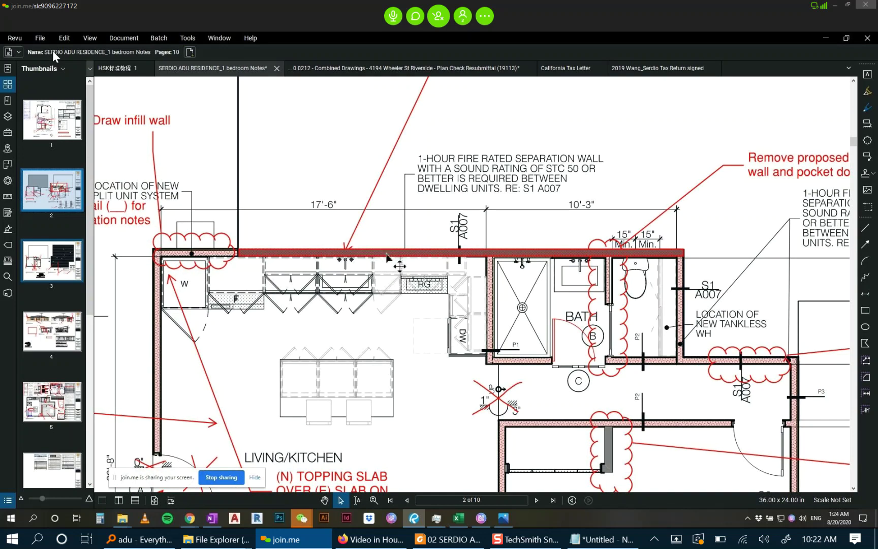
pyautogui.click(866, 310)
pyautogui.moveTo(421, 187); pyautogui.dragTo(622, 195)
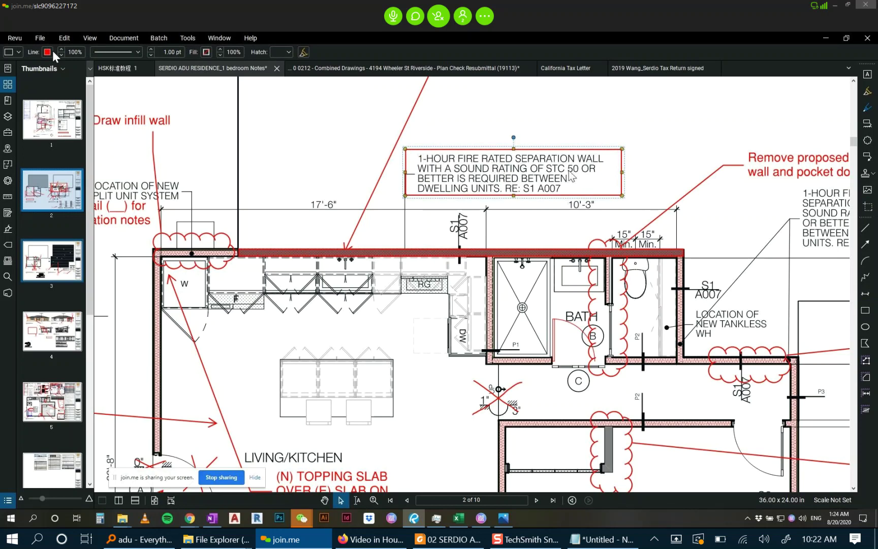
pyautogui.click(661, 188)
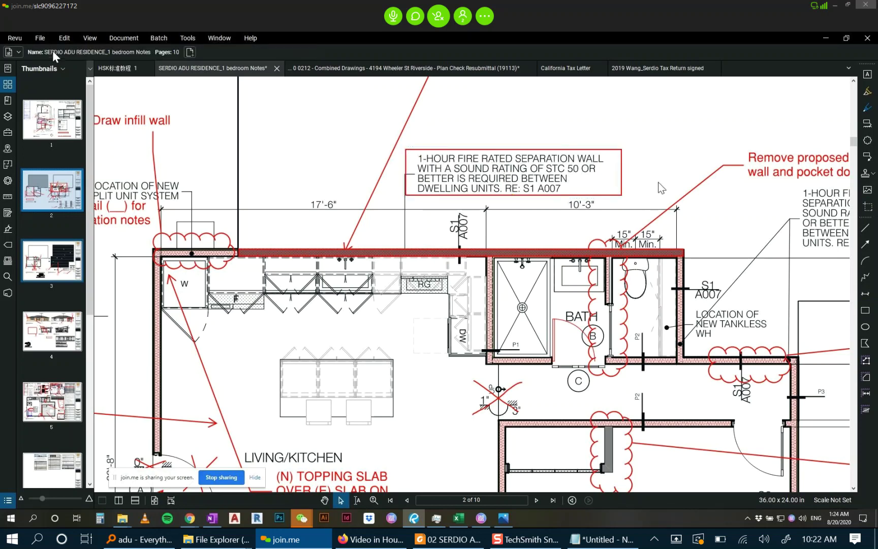
pyautogui.click(619, 172)
pyautogui.press('Delete')
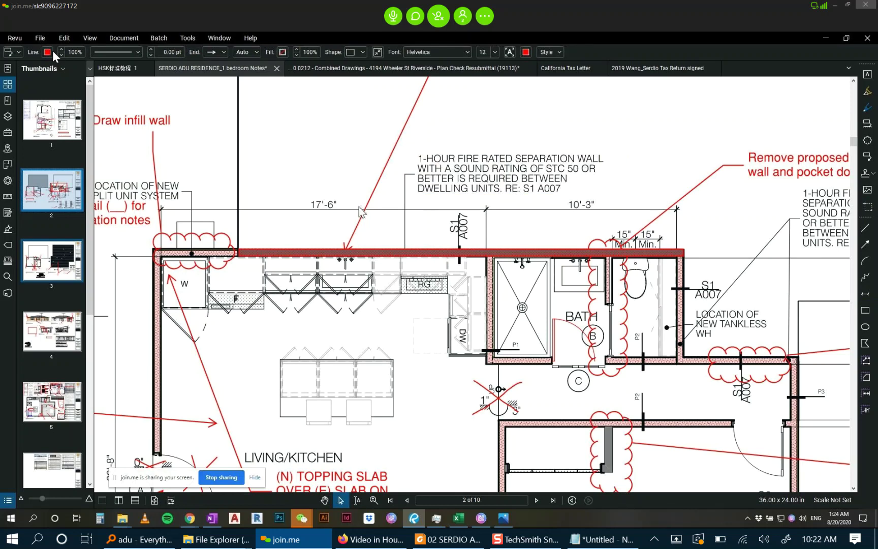
# Draw a rectangle over the clouded infill wall segment by the new split unit and fill it with dark brown.
pyautogui.scroll(2, 232, 272)
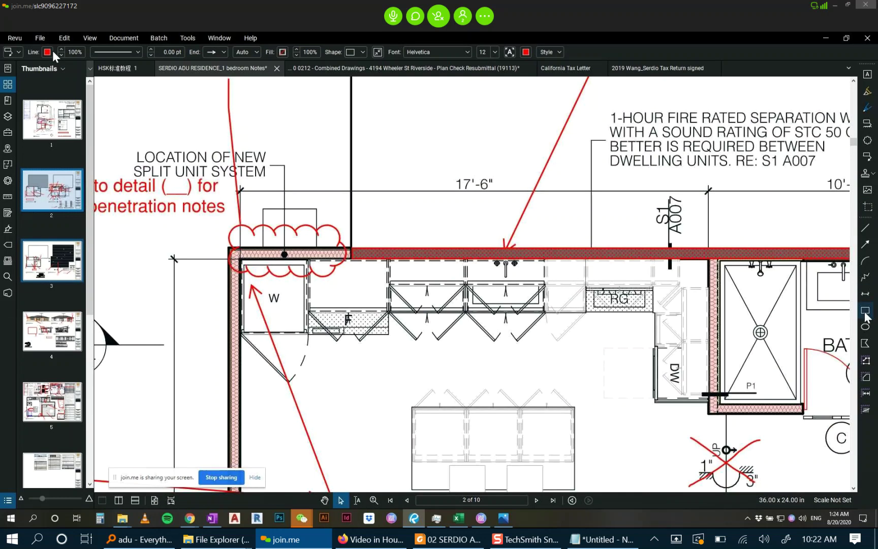
pyautogui.press('r')
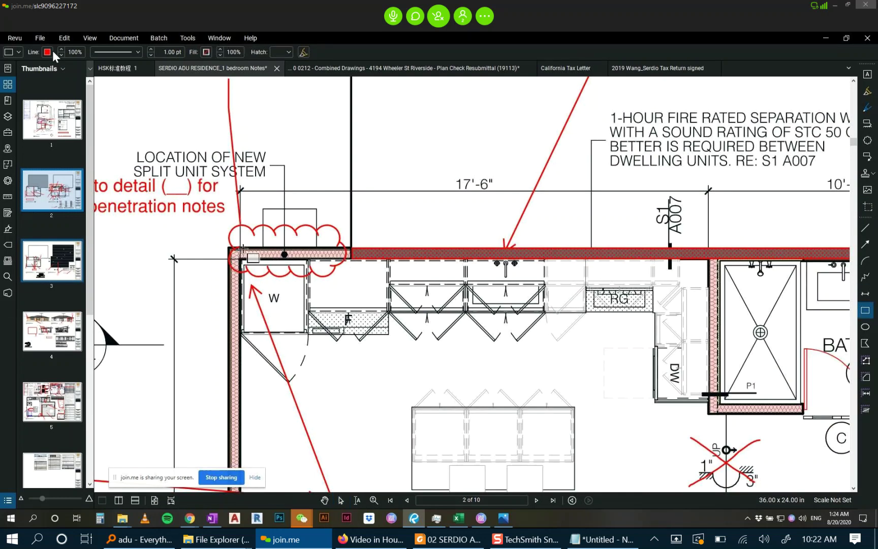
pyautogui.click(333, 258)
pyautogui.click(207, 52)
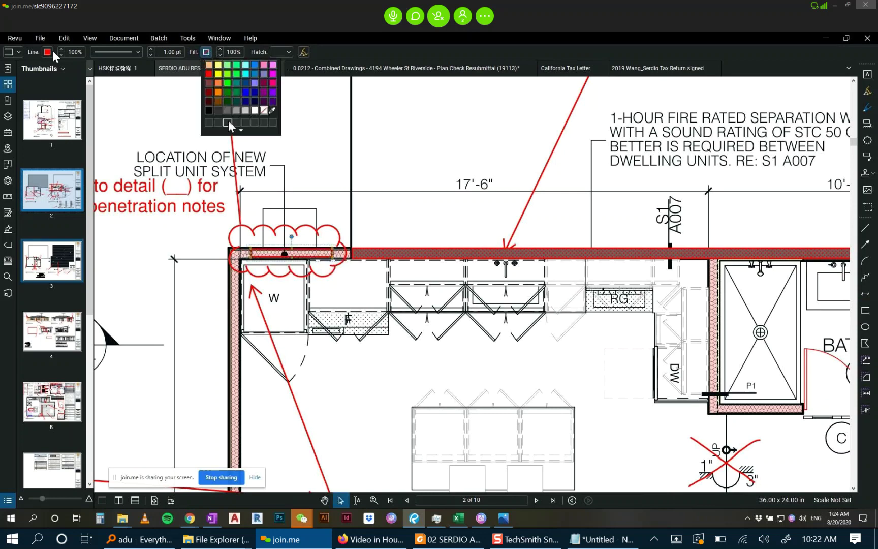
pyautogui.click(218, 101)
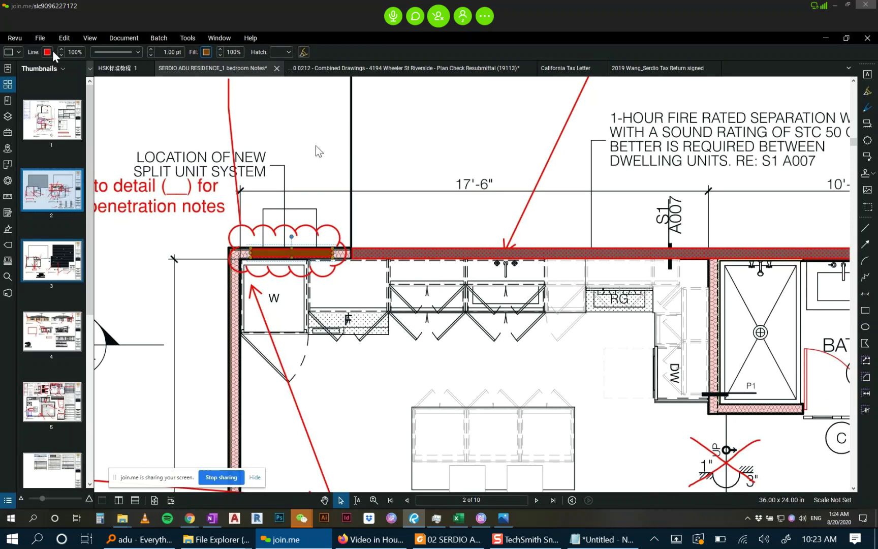
# Examine the wall legend note and the clouded walls across the floor plan.
pyautogui.scroll(-5, 318, 150)
pyautogui.scroll(4, 543, 303)
pyautogui.scroll(3, 541, 301)
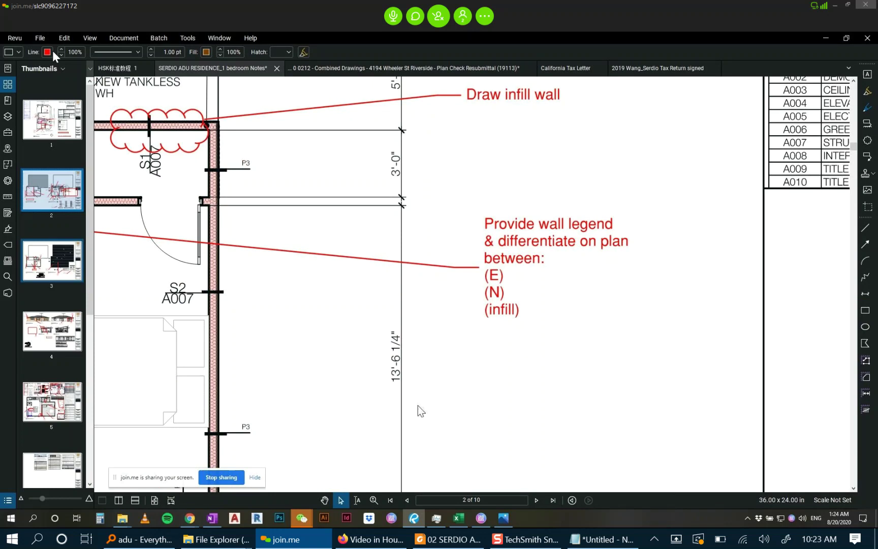
pyautogui.scroll(-4, 517, 438)
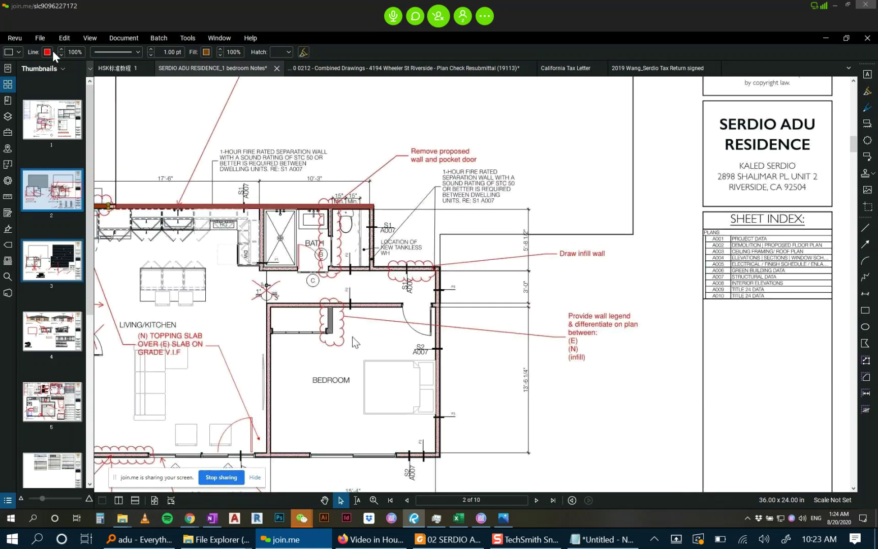
pyautogui.scroll(3, 328, 237)
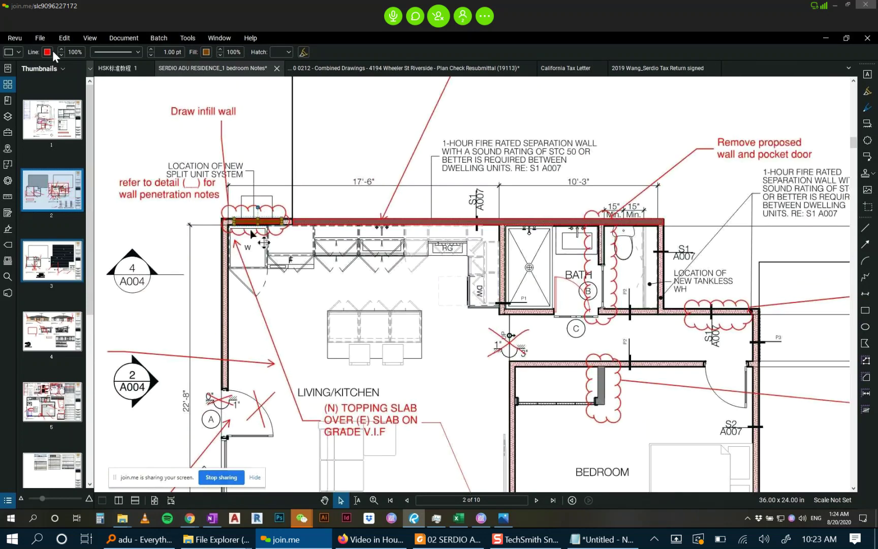
pyautogui.click(280, 167)
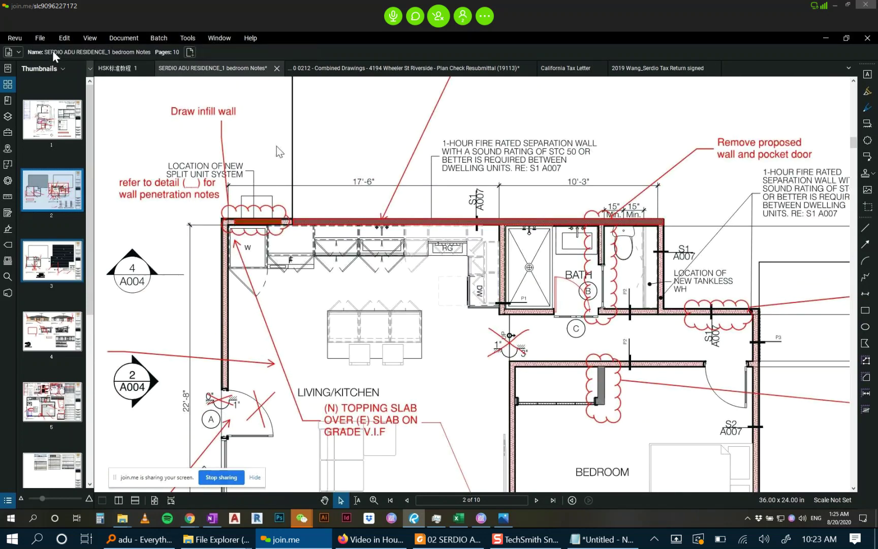
pyautogui.scroll(2, 256, 232)
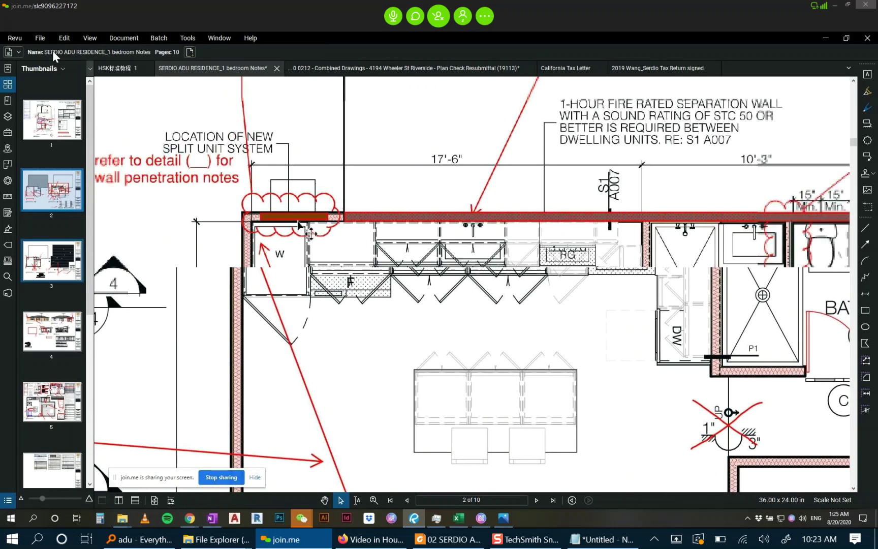
pyautogui.scroll(-3, 299, 224)
pyautogui.scroll(-1, 299, 225)
pyautogui.moveTo(341, 419); pyautogui.dragTo(341, 361)
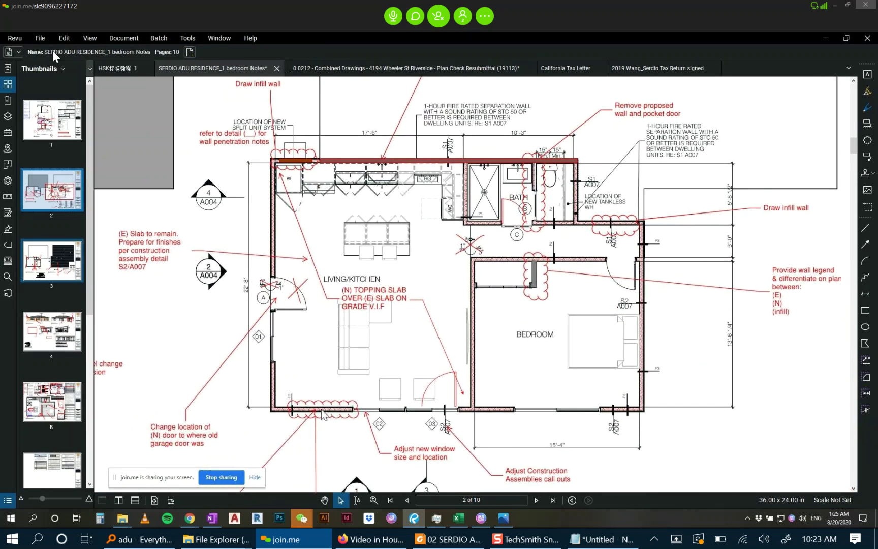
pyautogui.scroll(4, 320, 163)
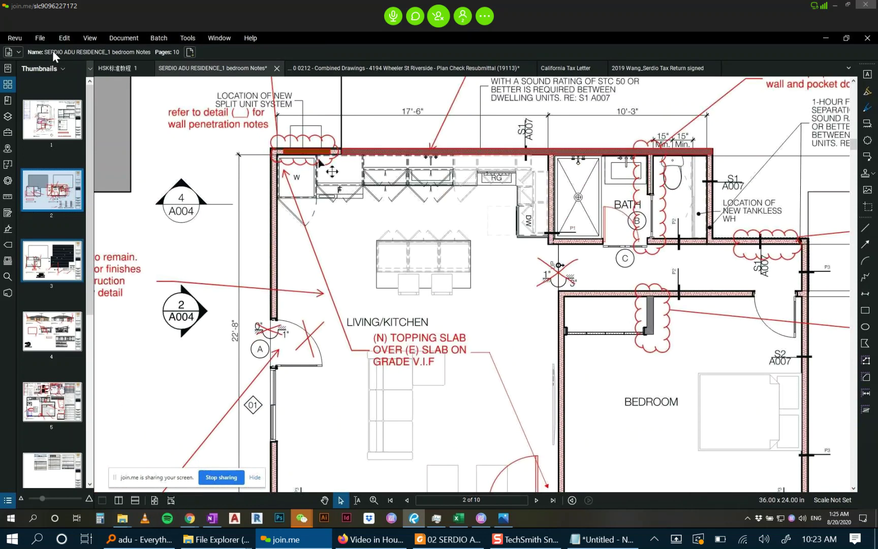
pyautogui.scroll(-2, 320, 162)
pyautogui.scroll(1, 307, 150)
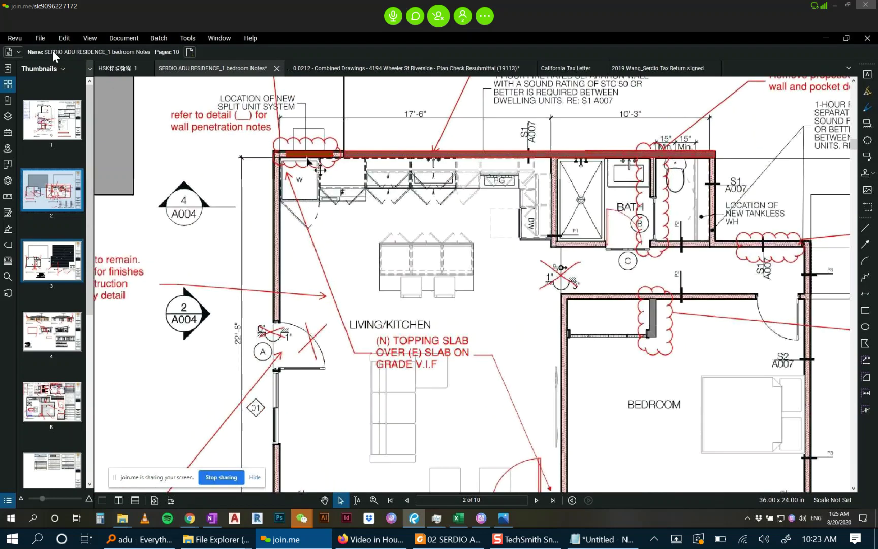
# Change the fill of the infill wall rectangle by the split unit to black.
pyautogui.click(307, 152)
pyautogui.click(206, 52)
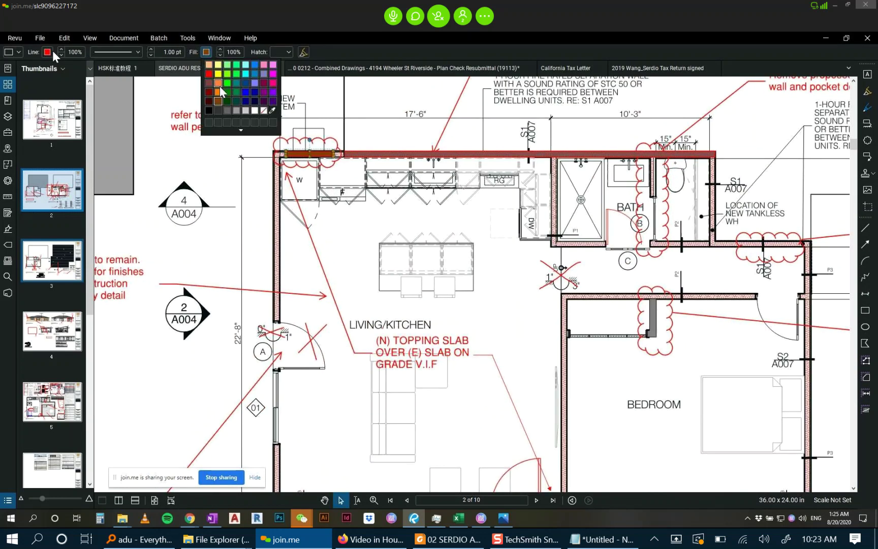
pyautogui.click(211, 108)
pyautogui.scroll(1, 325, 154)
pyautogui.scroll(3, 337, 161)
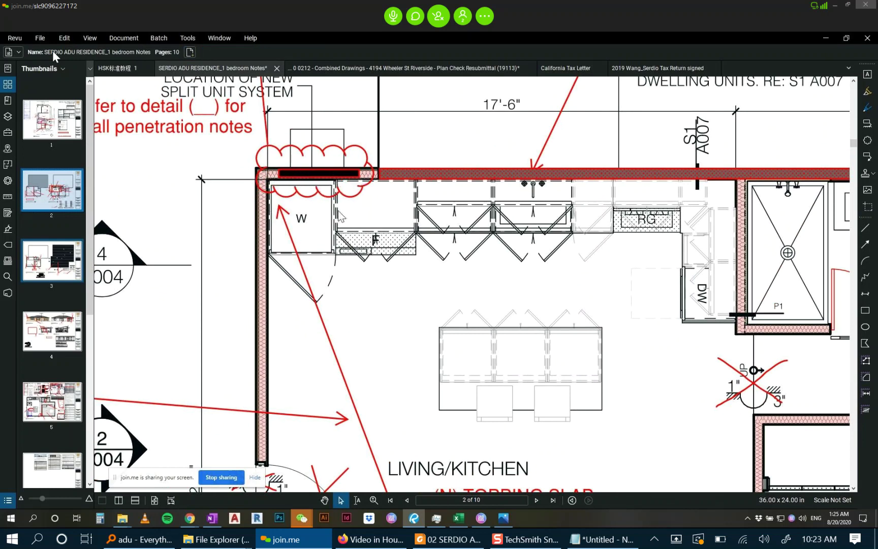
# Examine the clouded infill wall near the bedroom hallway and the gray closet wall that the legend note refers to.
pyautogui.scroll(-3, 341, 199)
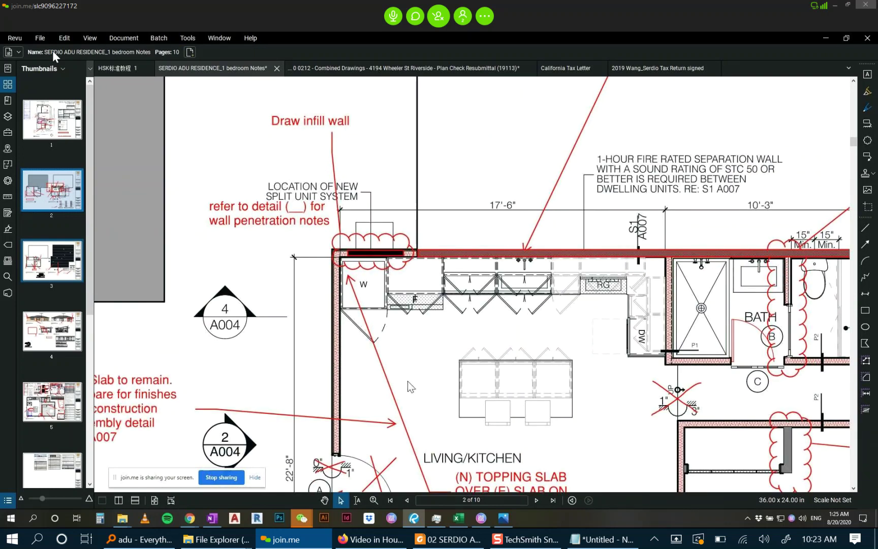
pyautogui.scroll(-4, 407, 382)
pyautogui.scroll(3, 565, 260)
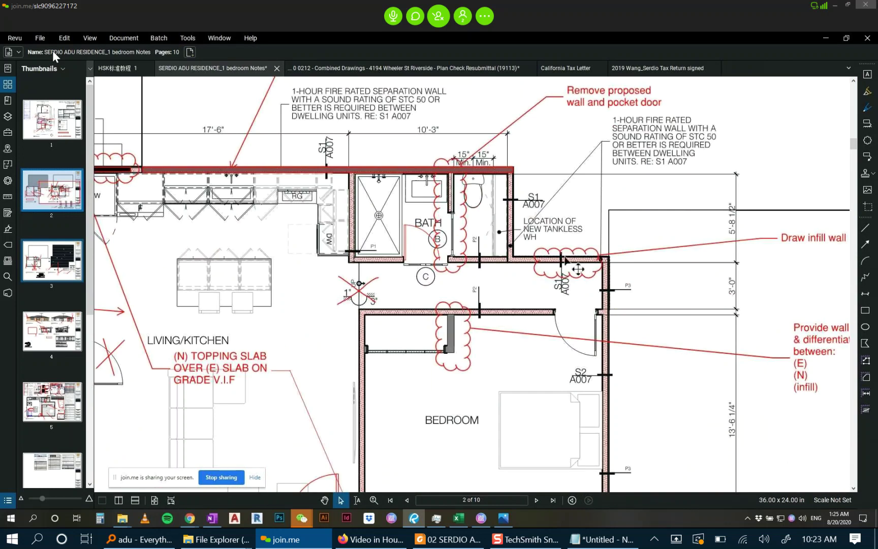
pyautogui.scroll(-2, 508, 330)
pyautogui.scroll(2, 503, 334)
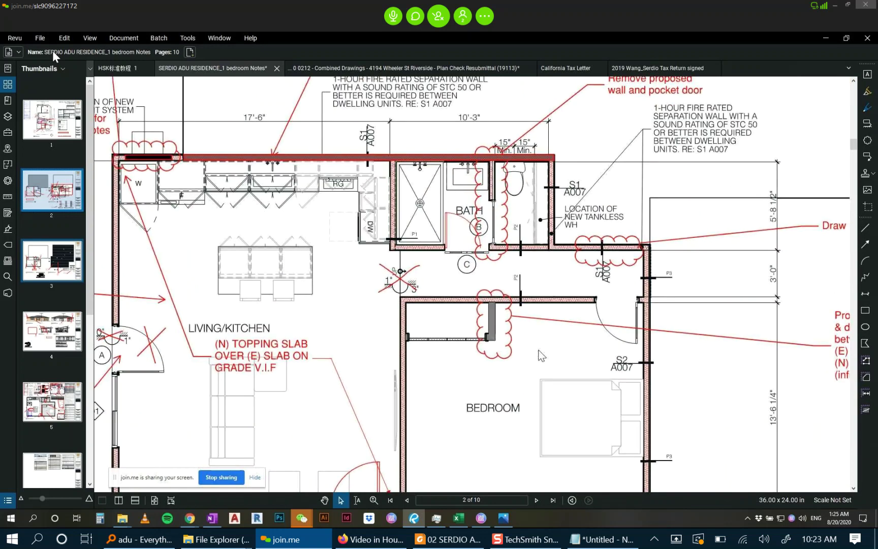
pyautogui.scroll(-2, 542, 356)
pyautogui.scroll(2, 305, 308)
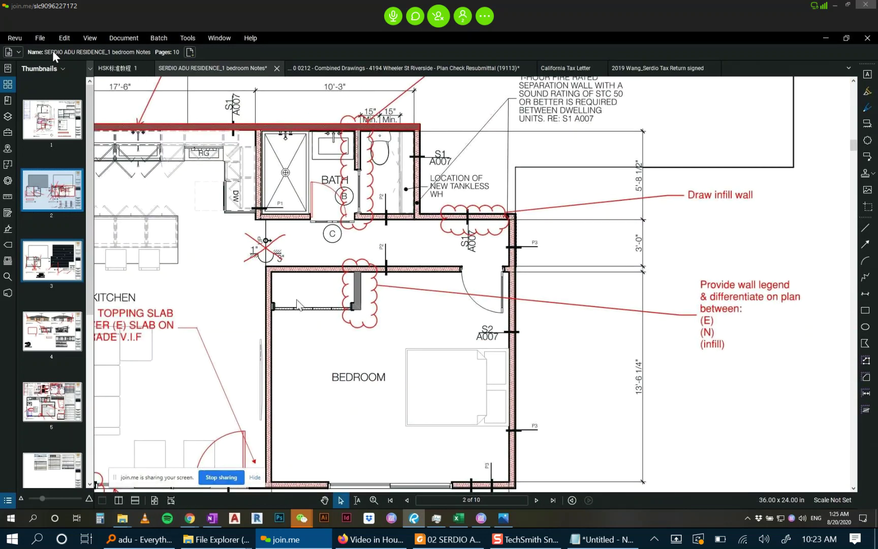
pyautogui.scroll(2, 307, 314)
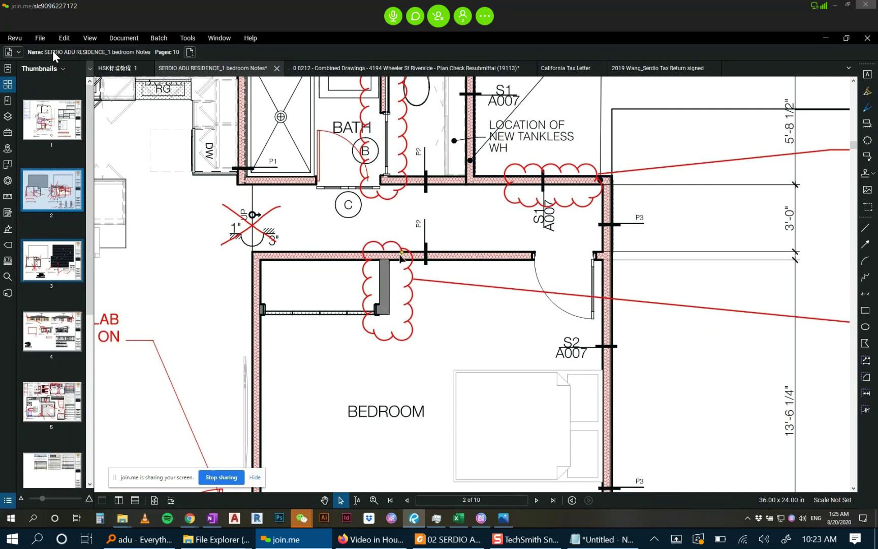
pyautogui.scroll(-2, 392, 296)
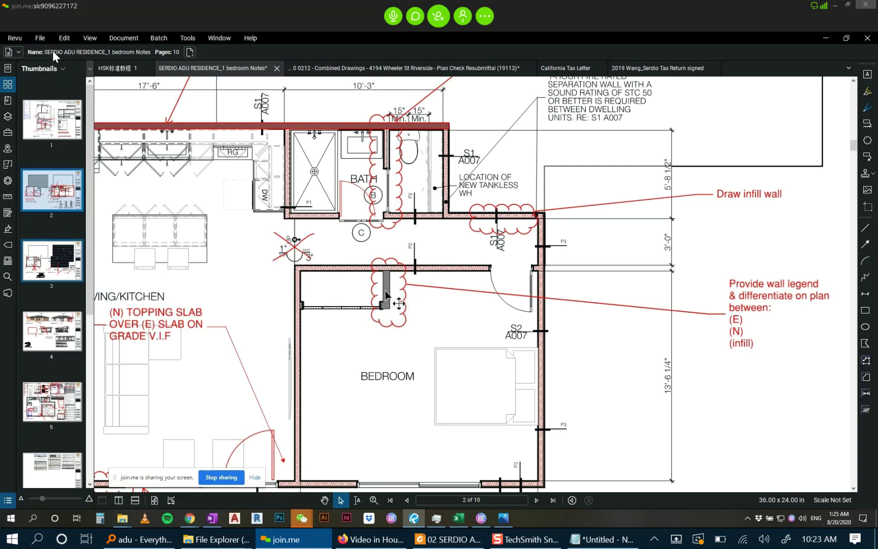
pyautogui.scroll(1, 386, 295)
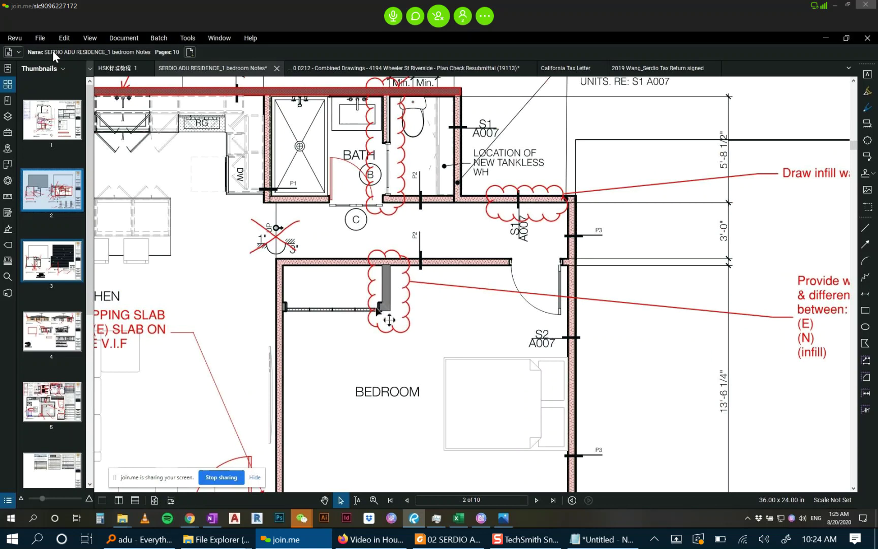
pyautogui.scroll(-3, 440, 314)
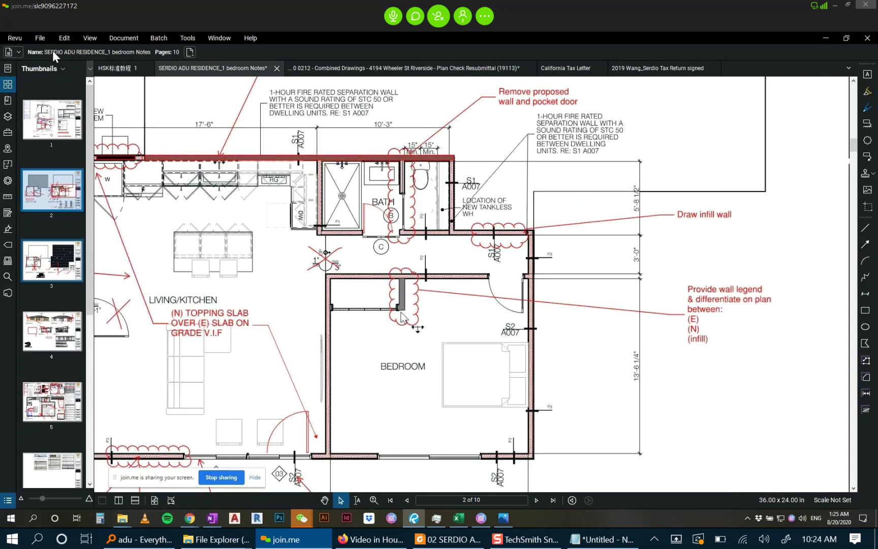
pyautogui.scroll(3, 387, 318)
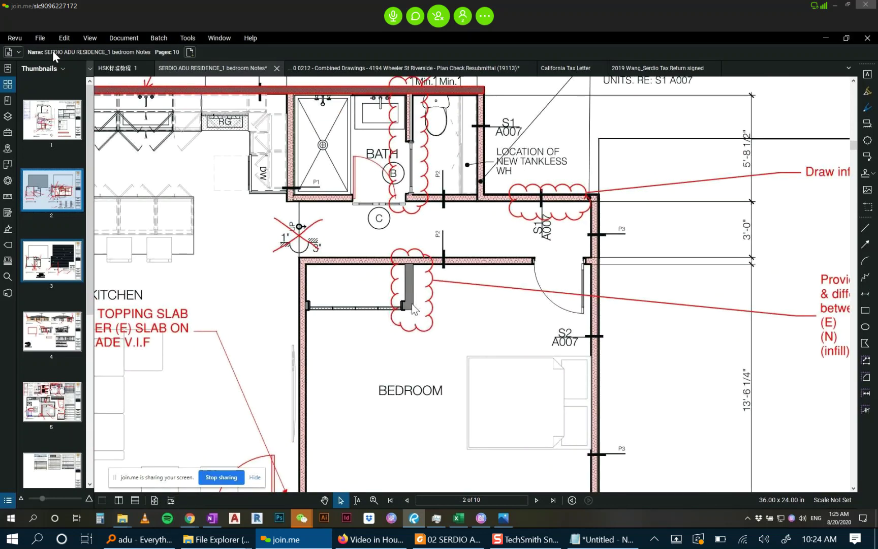
pyautogui.scroll(-2, 412, 303)
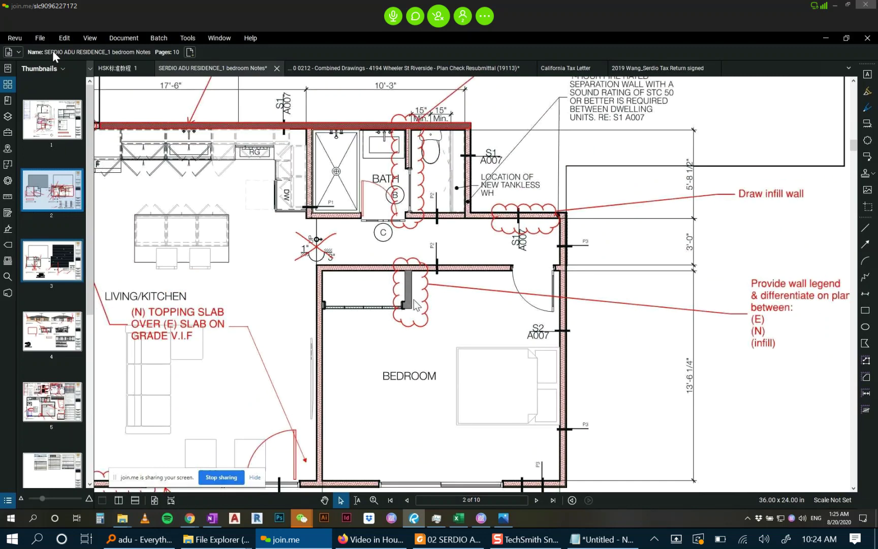
pyautogui.scroll(-1, 413, 299)
pyautogui.scroll(4, 467, 312)
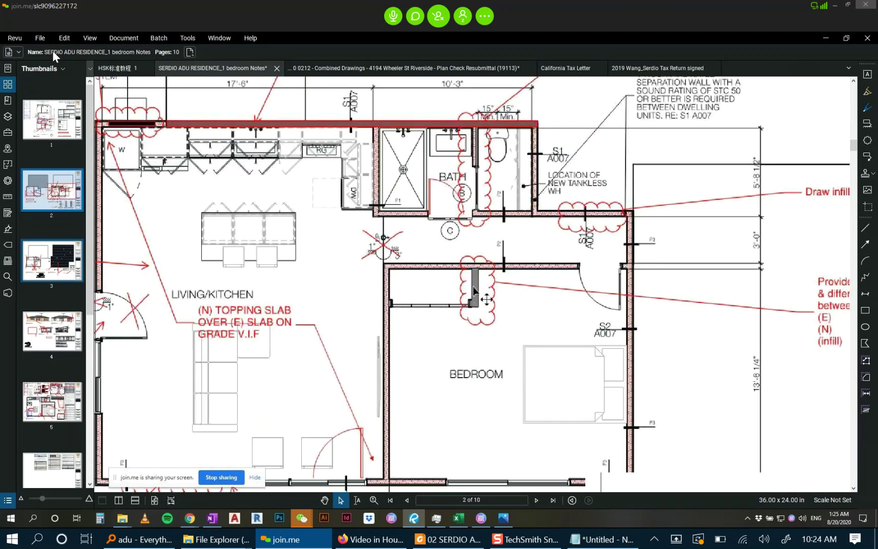
# Draw a thin sample wall rectangle below the wall legend note and delete it.
pyautogui.moveTo(468, 313); pyautogui.dragTo(400, 299)
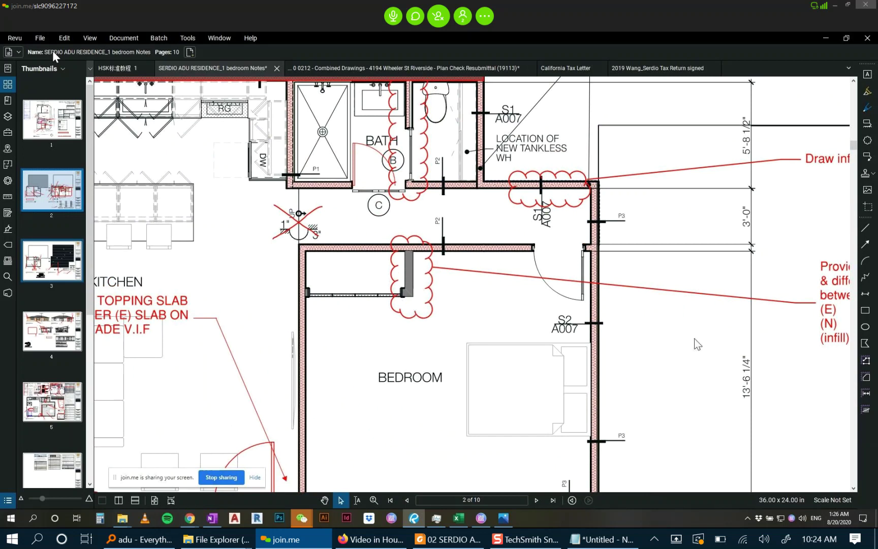
pyautogui.moveTo(697, 345); pyautogui.dragTo(442, 268)
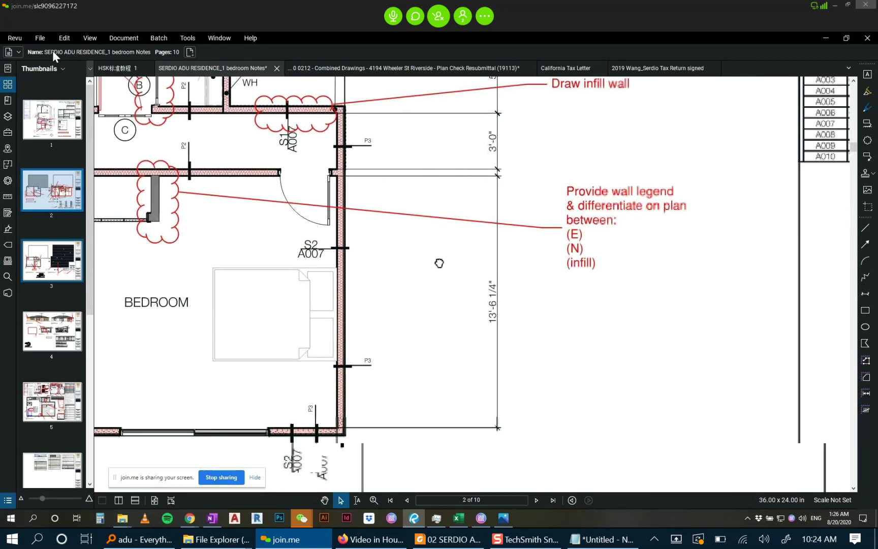
pyautogui.click(864, 311)
pyautogui.moveTo(567, 288); pyautogui.dragTo(626, 296)
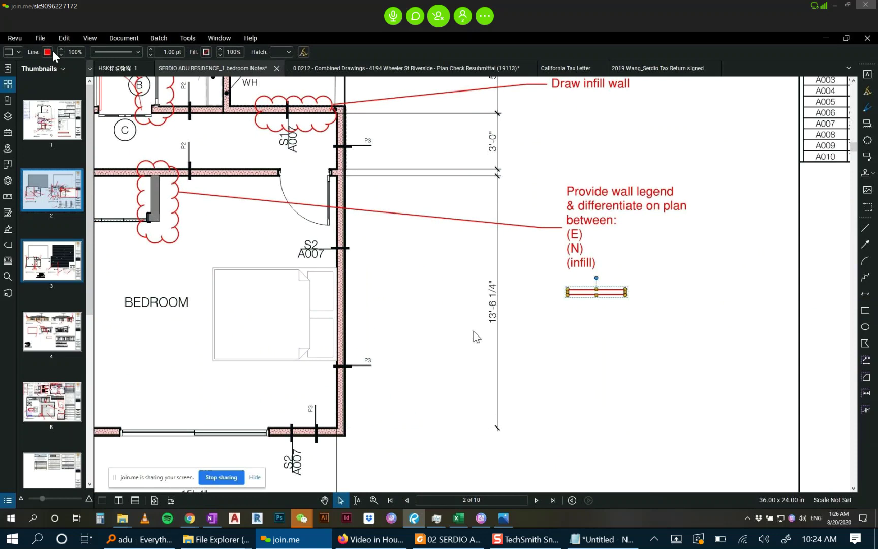
pyautogui.click(550, 352)
pyautogui.click(595, 293)
pyautogui.press('Delete')
# Examine the clouded infill walls around the bedroom and the bathroom's marked-up wall and doors on the proposed floor plan.
pyautogui.scroll(-2, 200, 237)
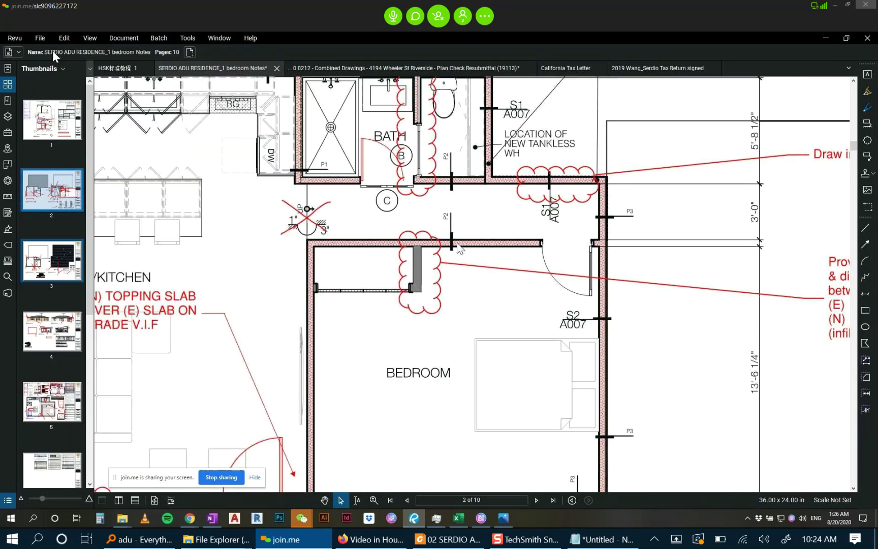
pyautogui.moveTo(464, 259); pyautogui.dragTo(366, 273)
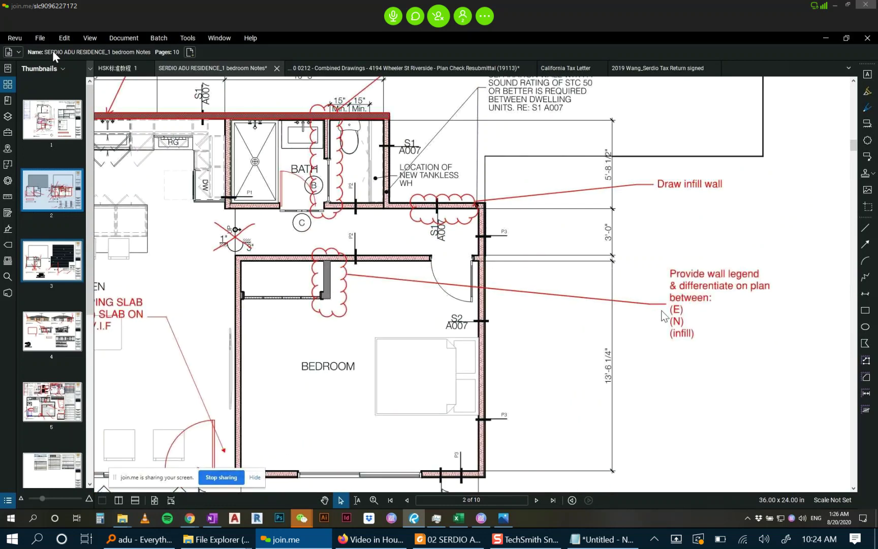
pyautogui.moveTo(318, 298); pyautogui.dragTo(465, 262)
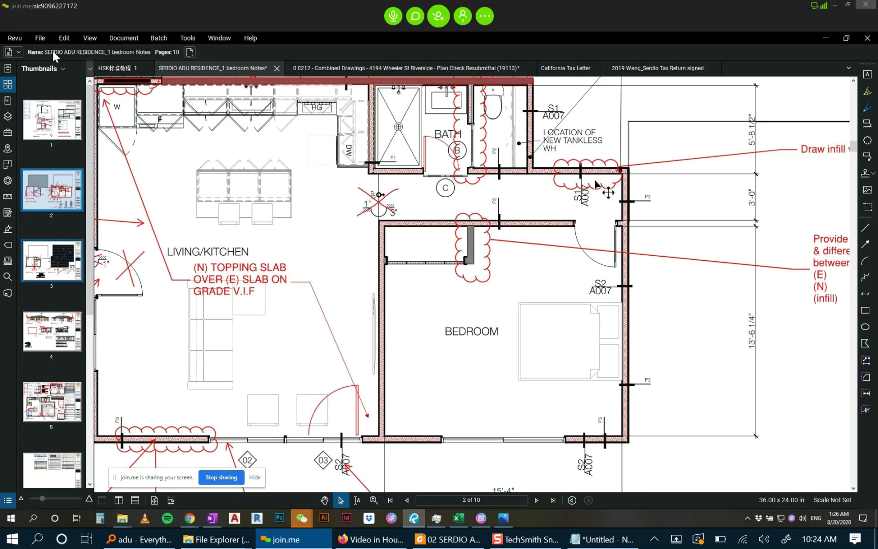
pyautogui.scroll(-1, 604, 188)
pyautogui.moveTo(587, 125); pyautogui.dragTo(547, 171)
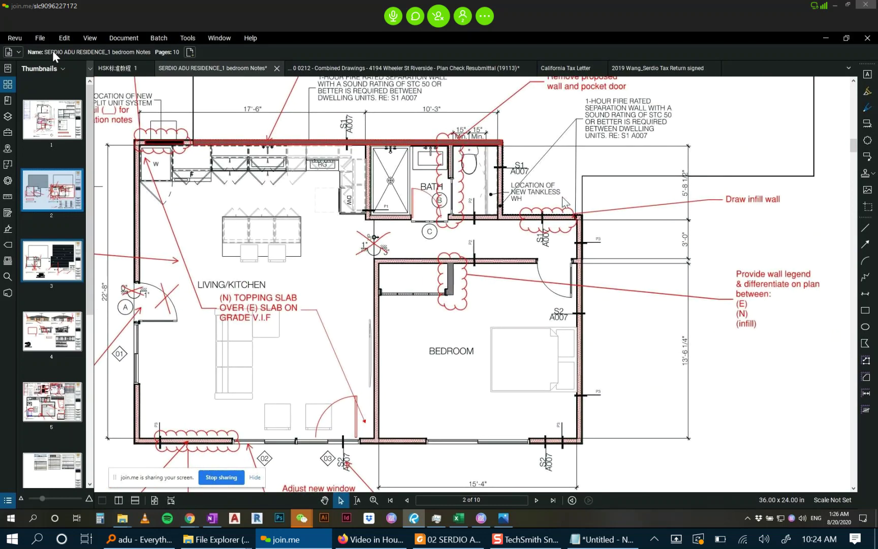
pyautogui.moveTo(549, 182); pyautogui.dragTo(587, 217)
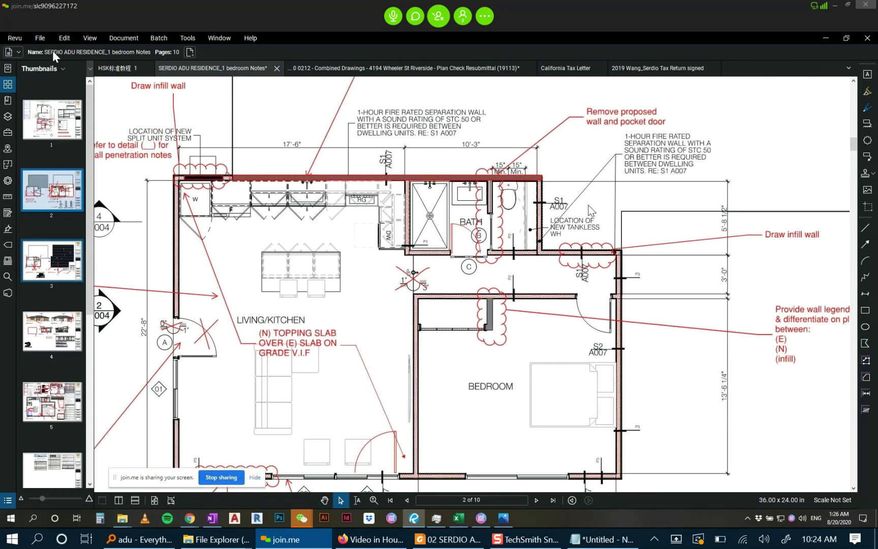
pyautogui.scroll(2, 479, 230)
pyautogui.moveTo(480, 230); pyautogui.dragTo(518, 207)
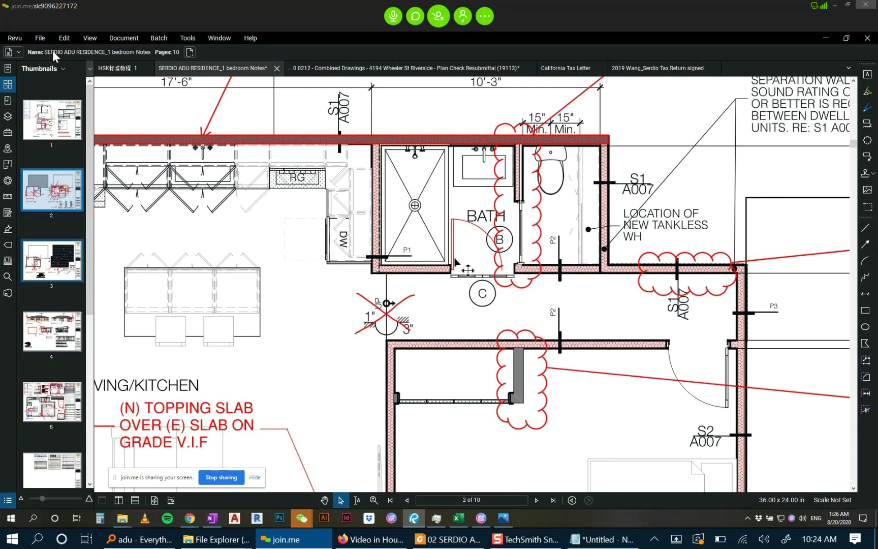
pyautogui.scroll(2, 463, 246)
pyautogui.scroll(2, 461, 233)
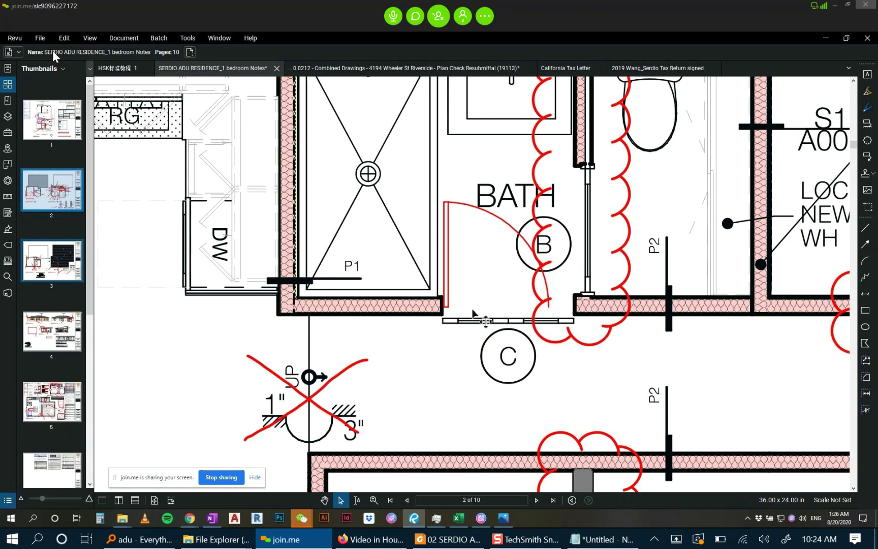
pyautogui.scroll(-1, 505, 286)
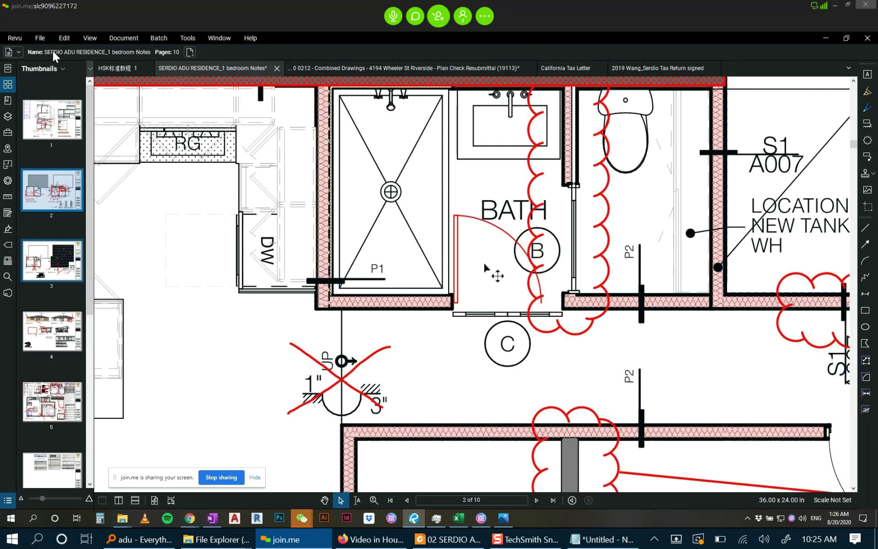
pyautogui.scroll(-1, 511, 229)
pyautogui.scroll(3, 511, 228)
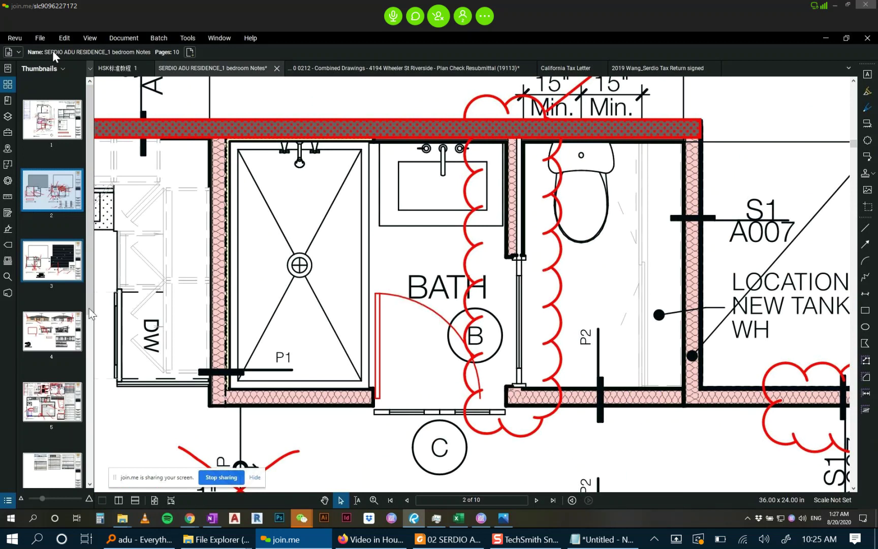
# Review the bathroom door, fan and switch markups on the electrical plan on page 5.
pyautogui.click(57, 390)
pyautogui.scroll(-13, 451, 314)
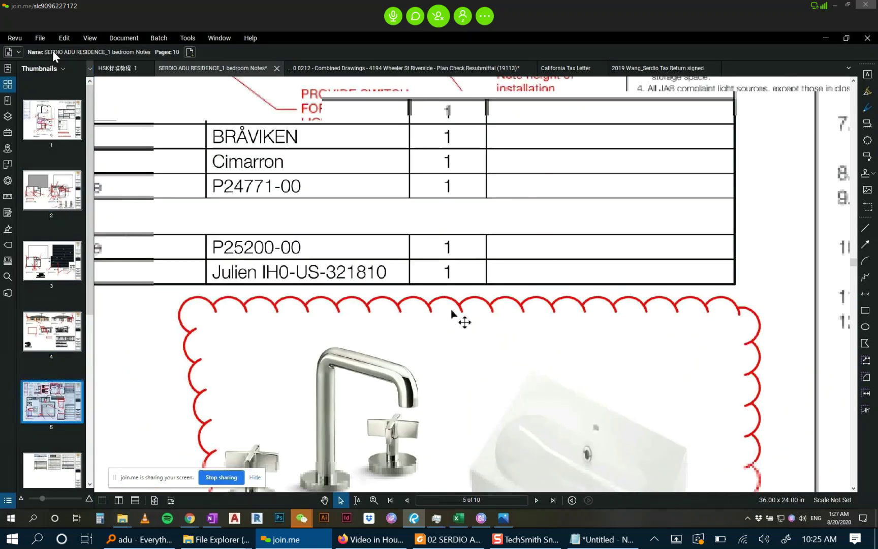
pyautogui.scroll(2, 398, 160)
pyautogui.scroll(8, 398, 160)
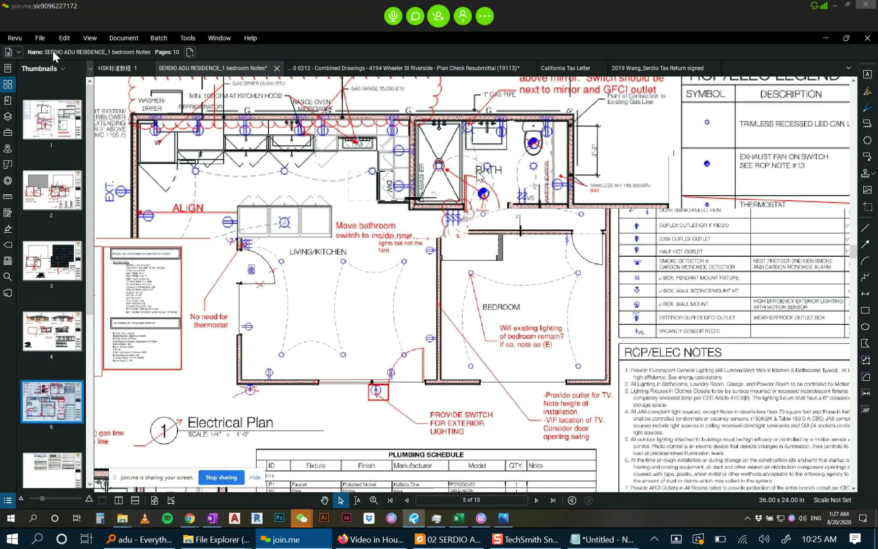
pyautogui.click(506, 237)
pyautogui.press('Escape')
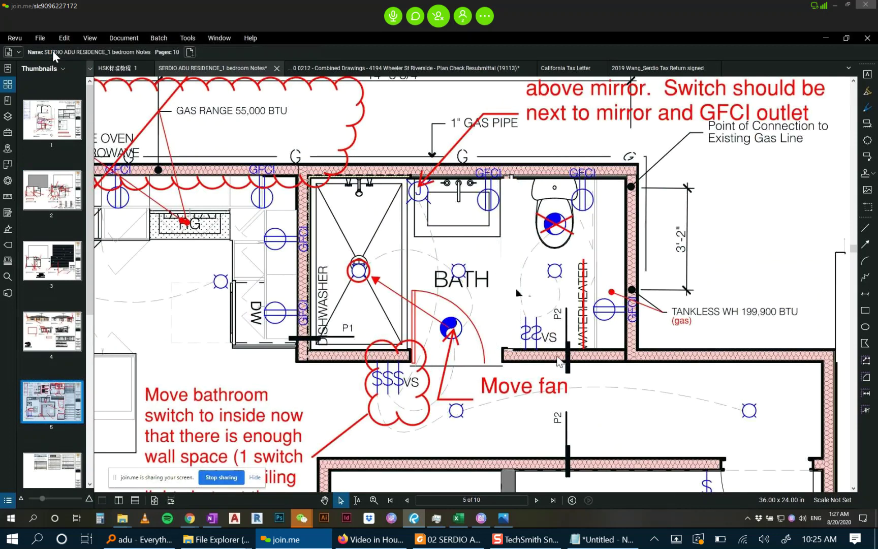
pyautogui.scroll(4, 492, 262)
pyautogui.scroll(-3, 535, 272)
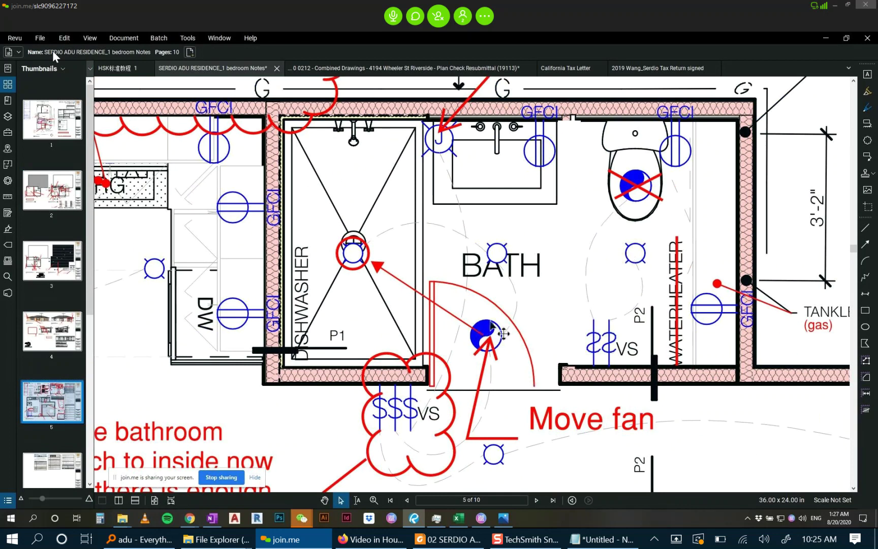
# Return to the proposed floor plan on page 2 and examine the clouded infill wall at the living room's exterior, with its notes.
pyautogui.click(45, 201)
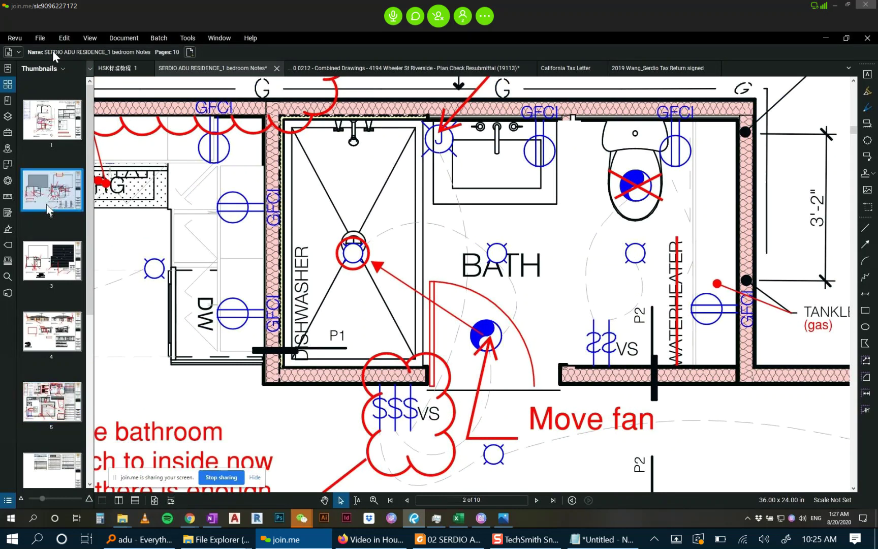
pyautogui.scroll(-2, 501, 322)
pyautogui.scroll(-5, 504, 327)
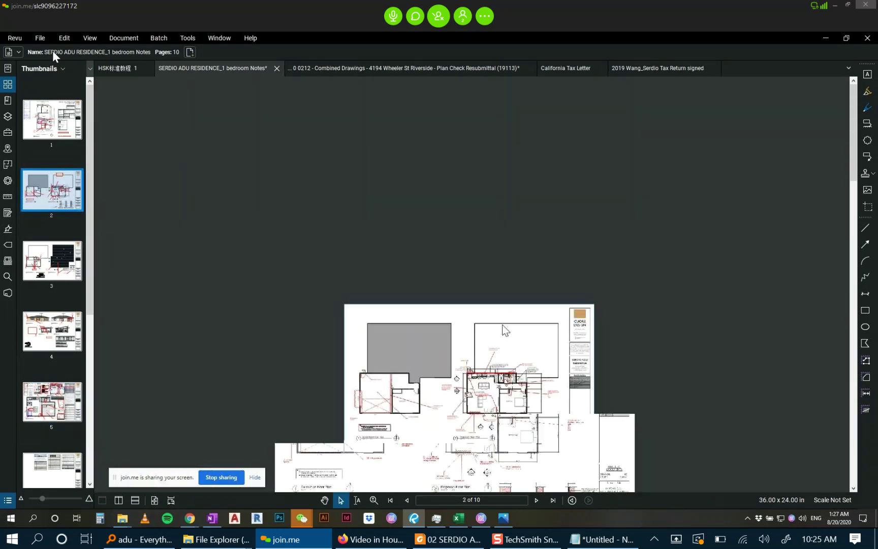
pyautogui.scroll(4, 496, 376)
pyautogui.scroll(3, 493, 376)
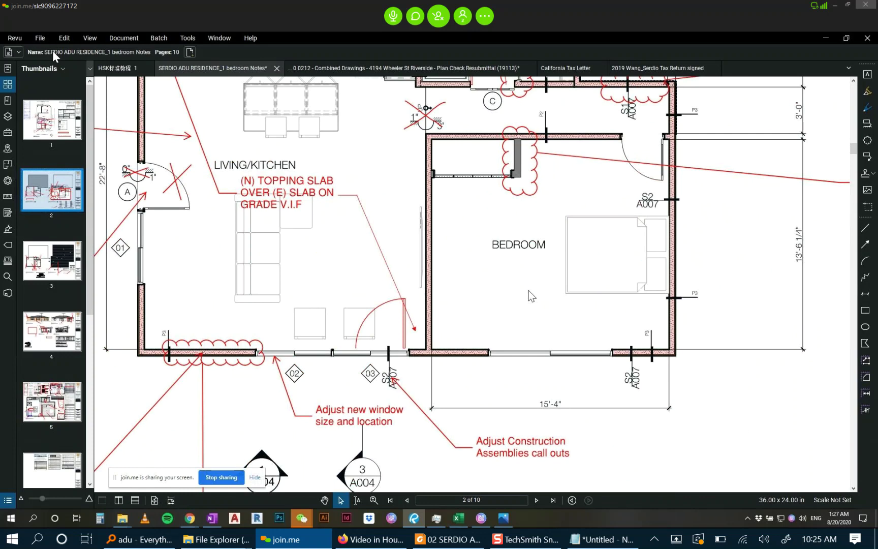
pyautogui.scroll(-2, 531, 296)
pyautogui.scroll(1, 479, 388)
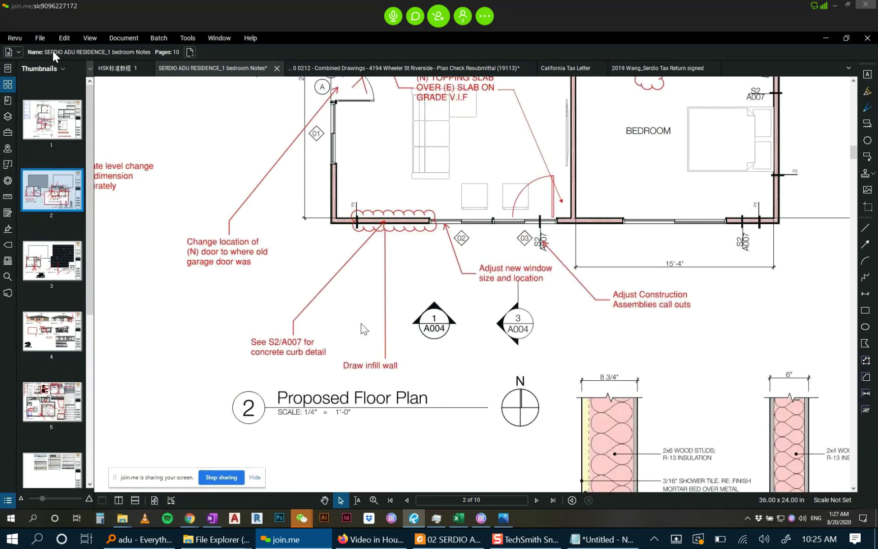
pyautogui.scroll(-1, 361, 324)
pyautogui.moveTo(352, 324); pyautogui.dragTo(491, 316)
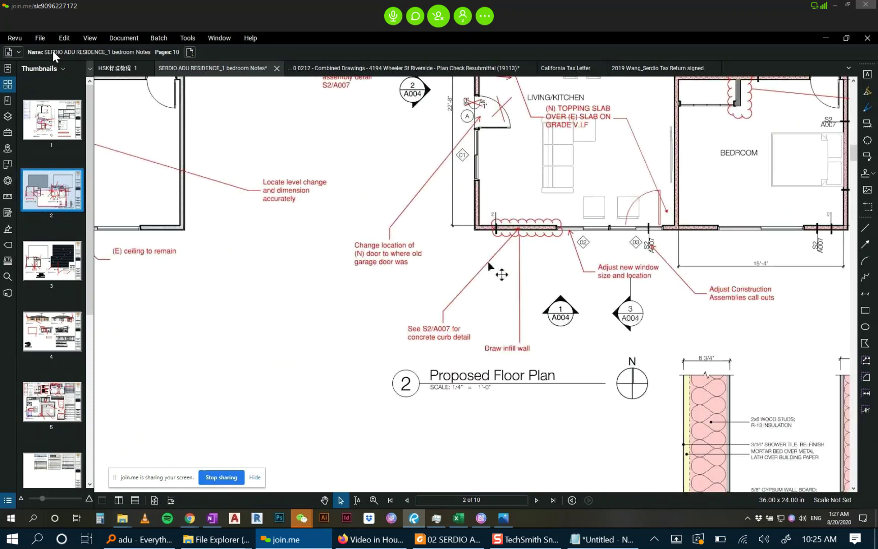
pyautogui.scroll(2, 466, 305)
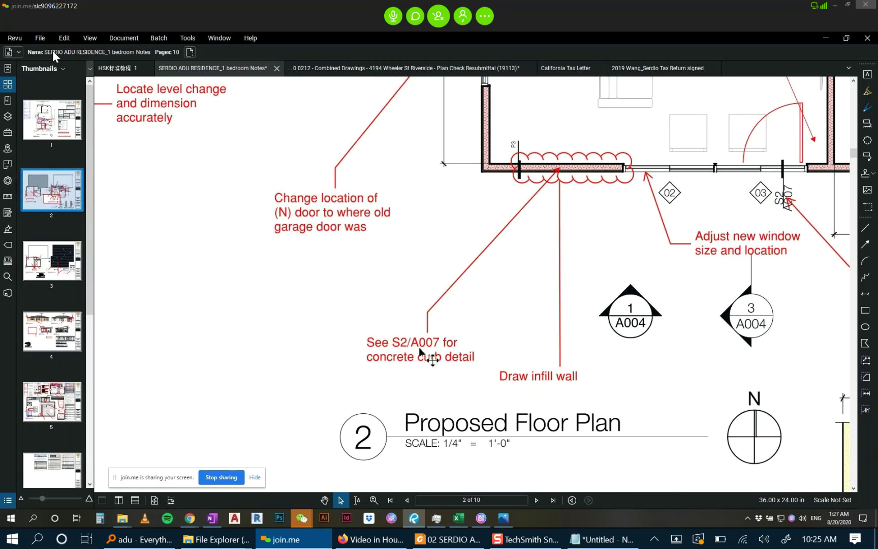
pyautogui.moveTo(532, 227); pyautogui.dragTo(491, 262)
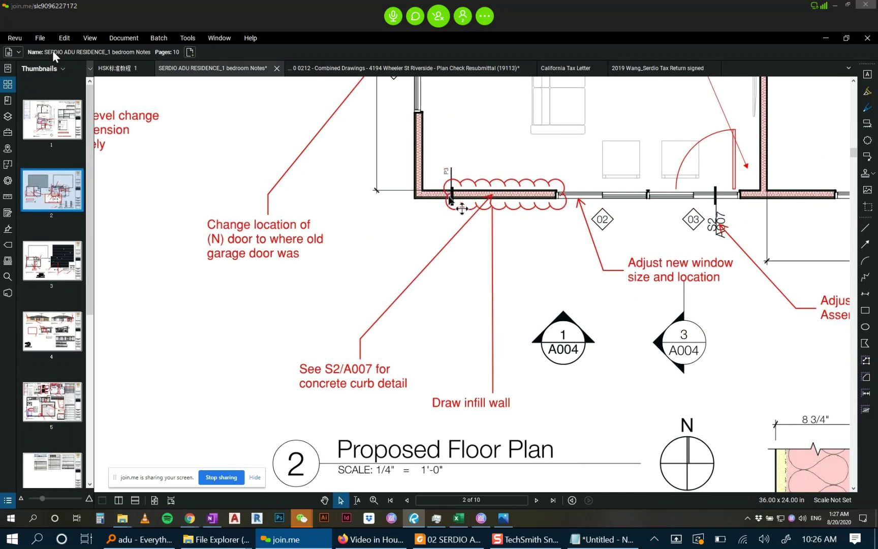
pyautogui.scroll(4, 450, 199)
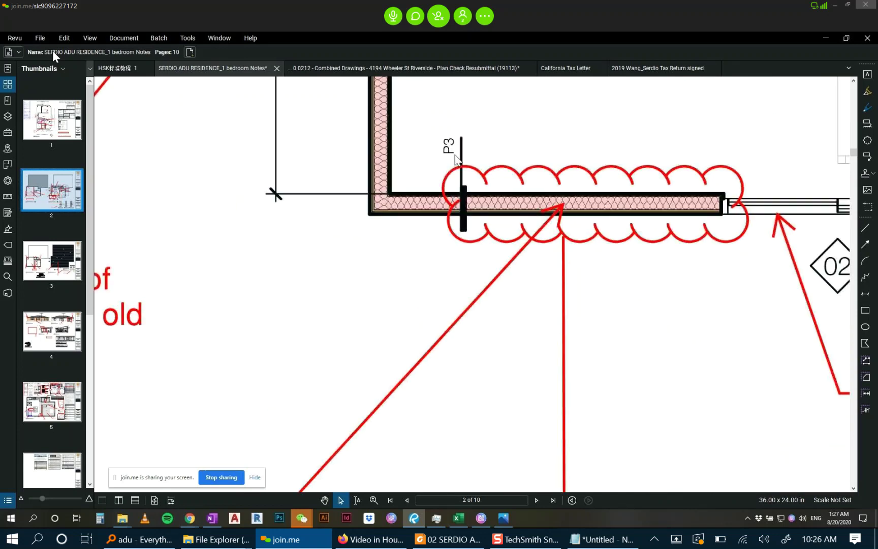
# Compare the P3 exterior wall assembly with the infill wall's note referring to S2/A007 for the concrete curb detail.
pyautogui.scroll(-7, 456, 159)
pyautogui.scroll(4, 787, 387)
pyautogui.moveTo(584, 278); pyautogui.dragTo(587, 298)
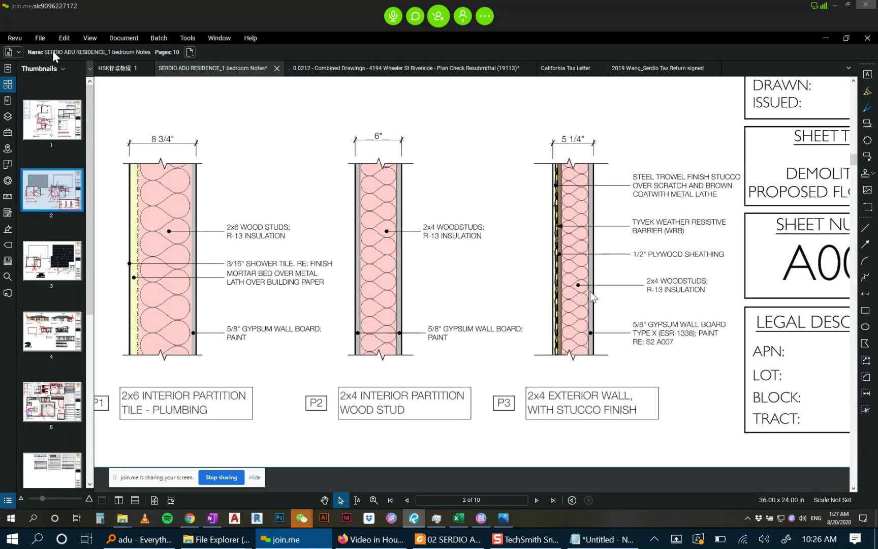
pyautogui.scroll(-3, 588, 295)
pyautogui.scroll(2, 372, 273)
pyautogui.scroll(2, 372, 274)
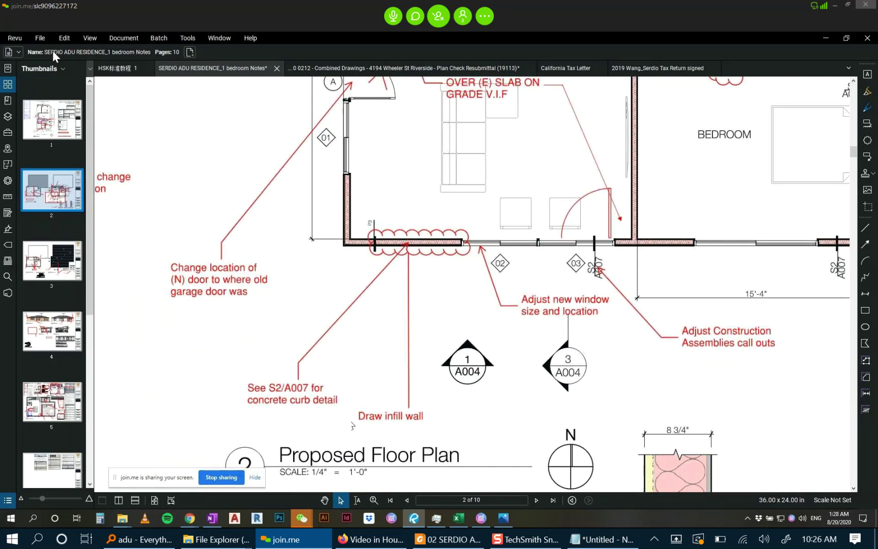
pyautogui.scroll(2, 355, 319)
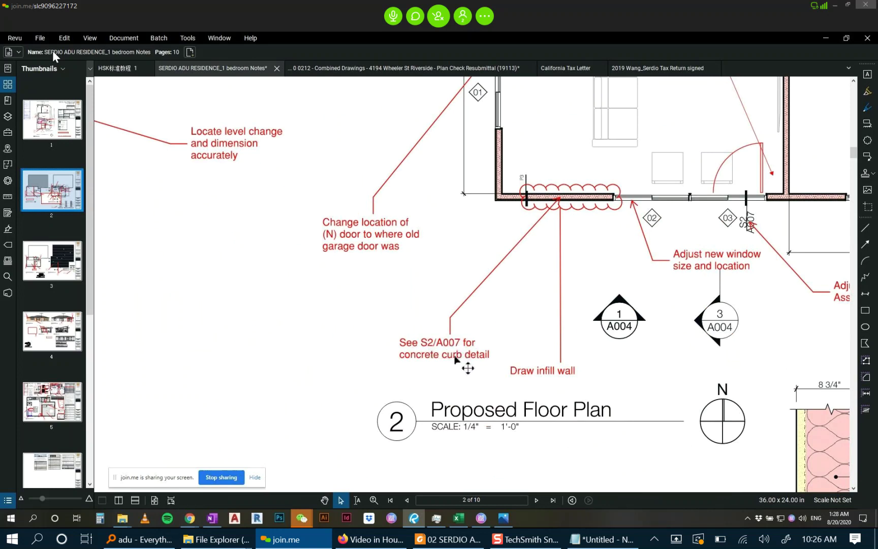
pyautogui.scroll(-1, 439, 352)
pyautogui.scroll(-1, 439, 353)
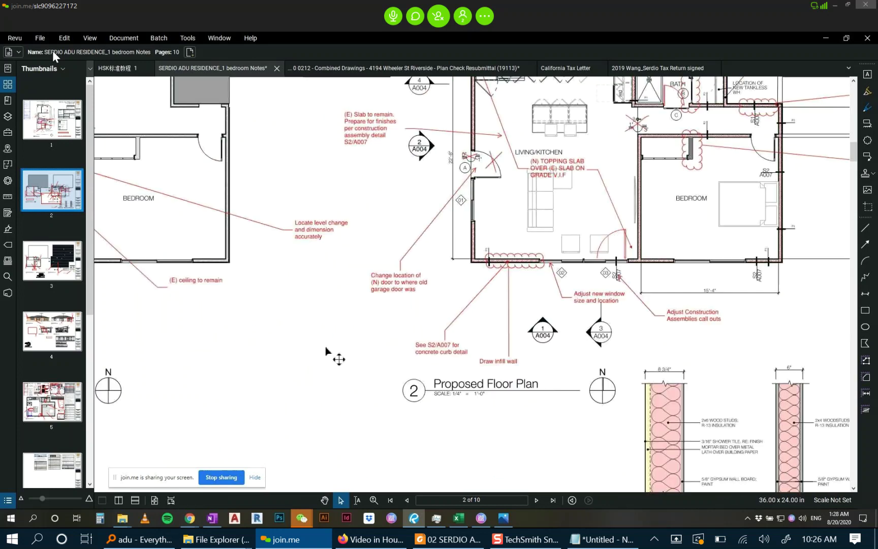
pyautogui.scroll(3, 404, 356)
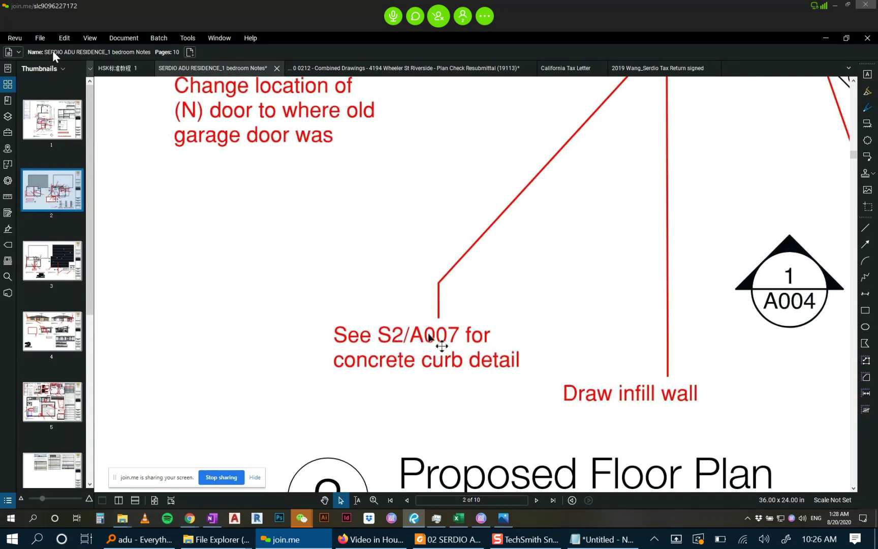
# Open sheet A007 on page 7 and examine the S2 construction assembly beside the S1 assembly.
pyautogui.scroll(-4, 61, 354)
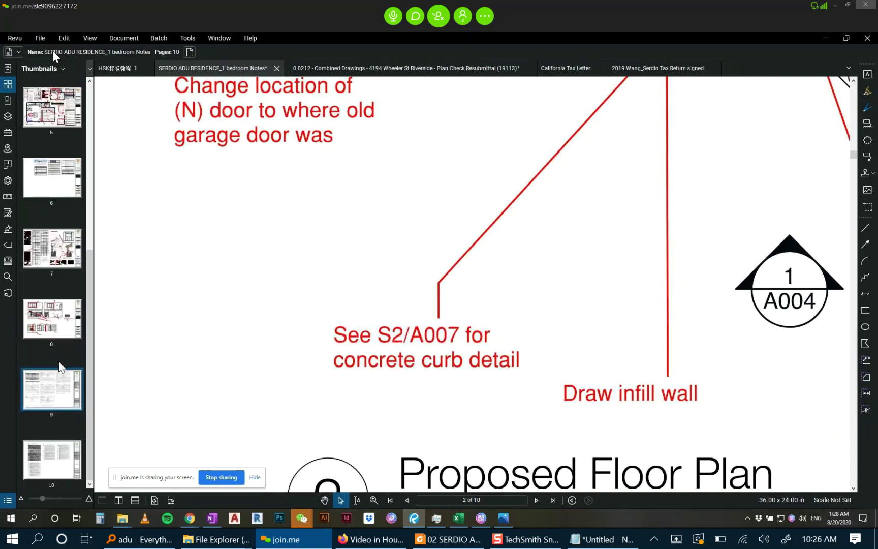
pyautogui.click(62, 332)
pyautogui.click(52, 252)
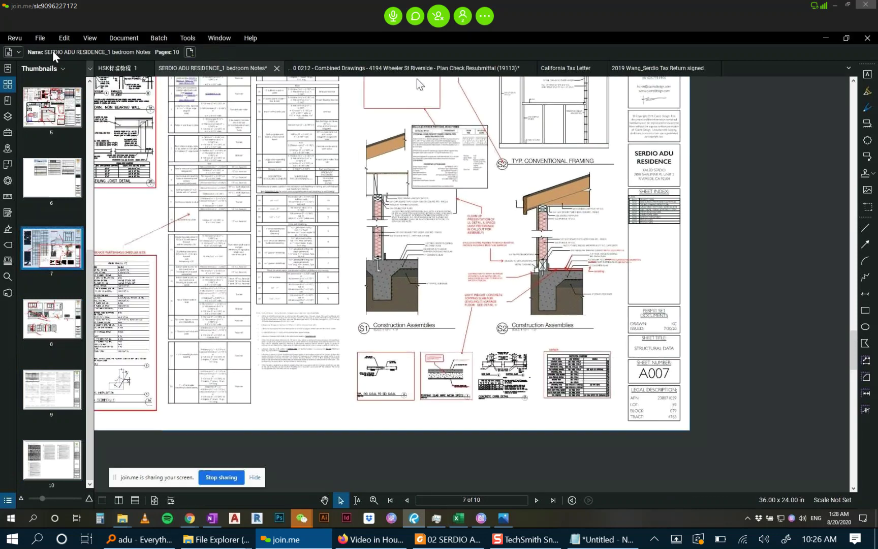
pyautogui.scroll(3, 420, 389)
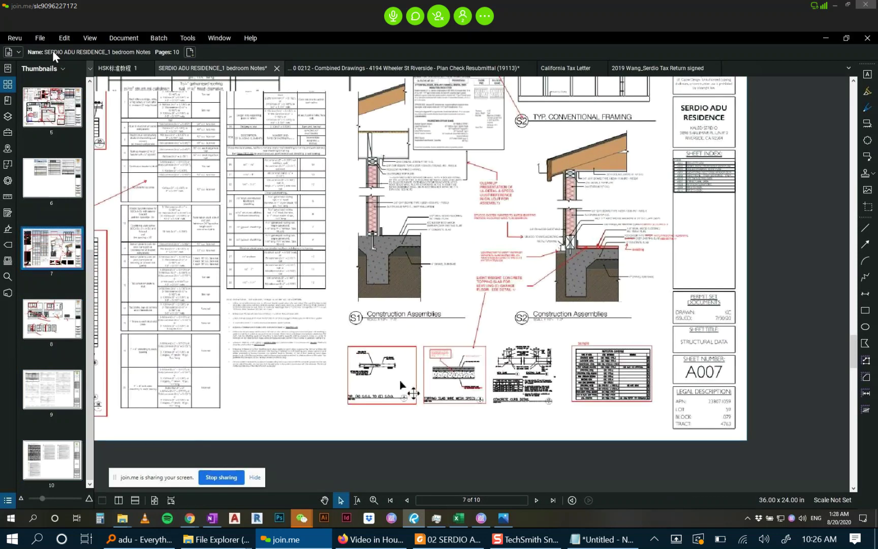
pyautogui.moveTo(441, 295); pyautogui.dragTo(273, 392)
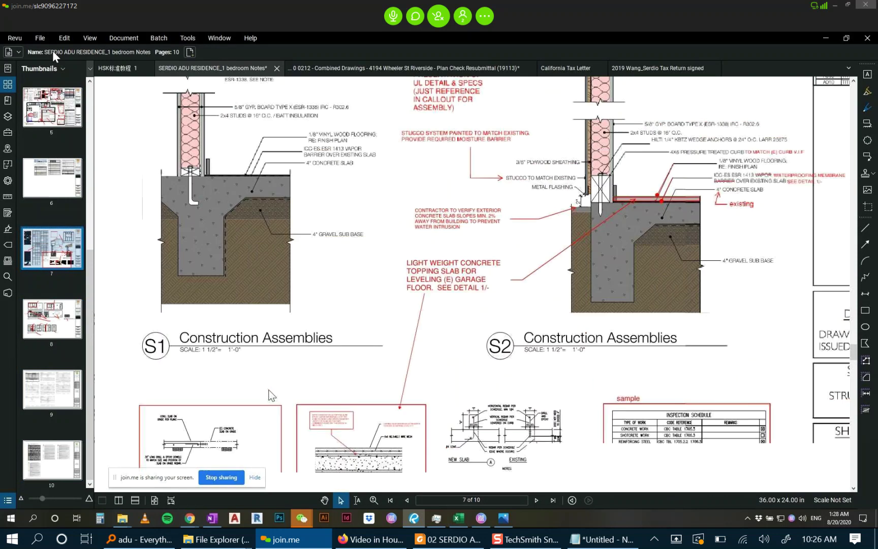
pyautogui.scroll(-2, 677, 218)
pyautogui.moveTo(679, 221); pyautogui.dragTo(564, 316)
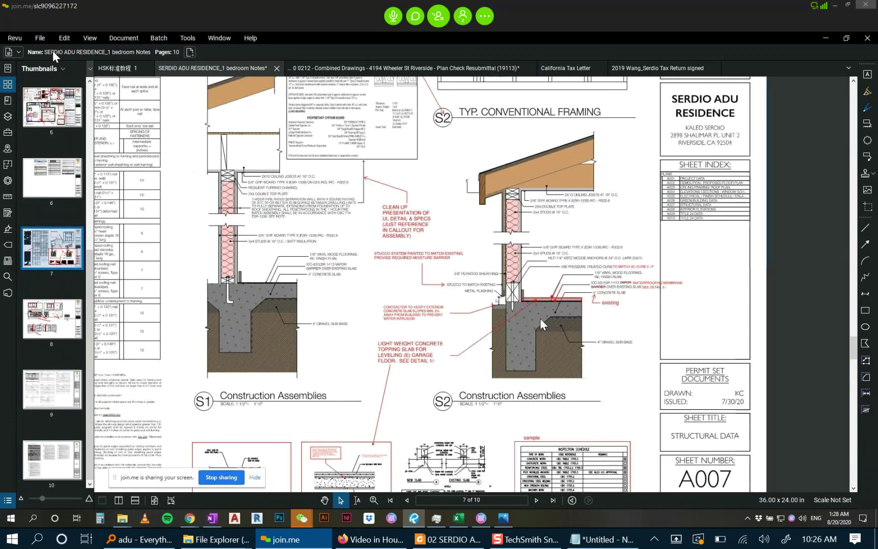
pyautogui.scroll(5, 531, 339)
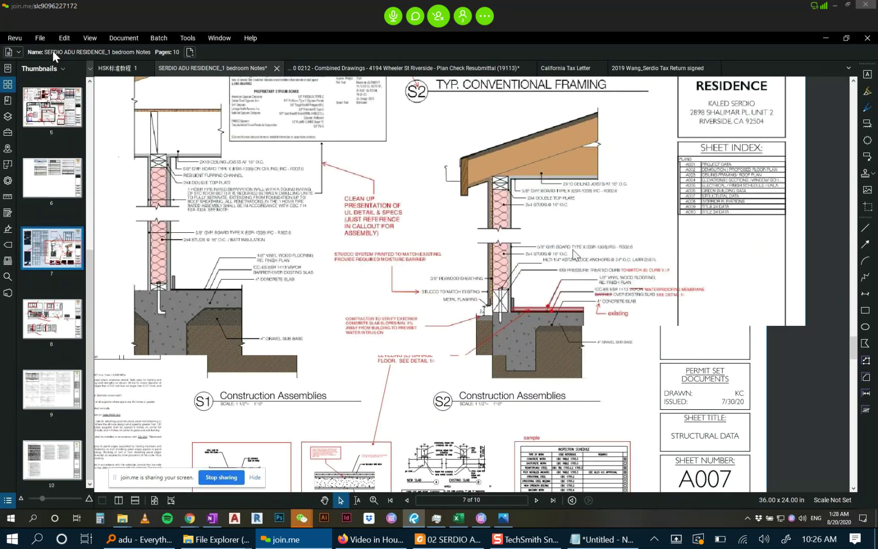
pyautogui.moveTo(380, 323); pyautogui.dragTo(490, 312)
pyautogui.scroll(-1, 417, 219)
pyautogui.scroll(-1, 418, 219)
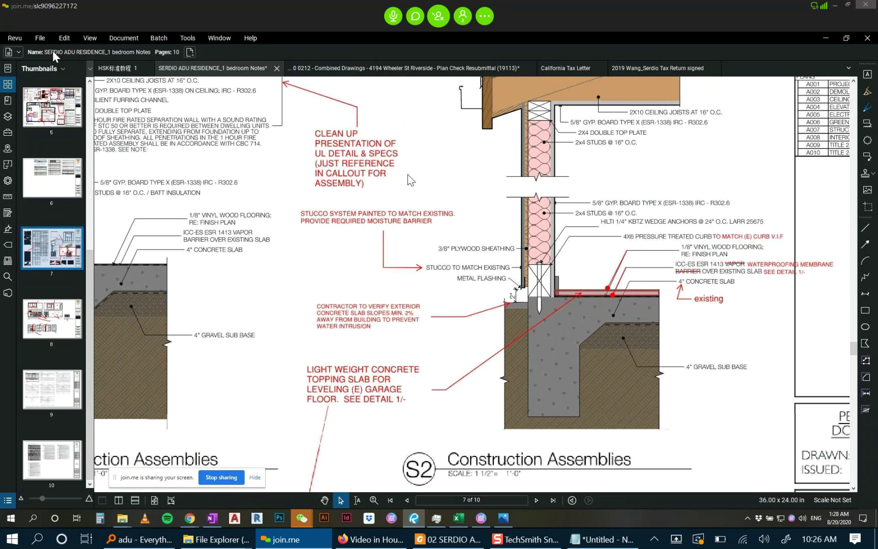
# Read the S2 assembly's red notes on the stucco moisture barrier and the exterior concrete slab slope.
pyautogui.scroll(4, 397, 264)
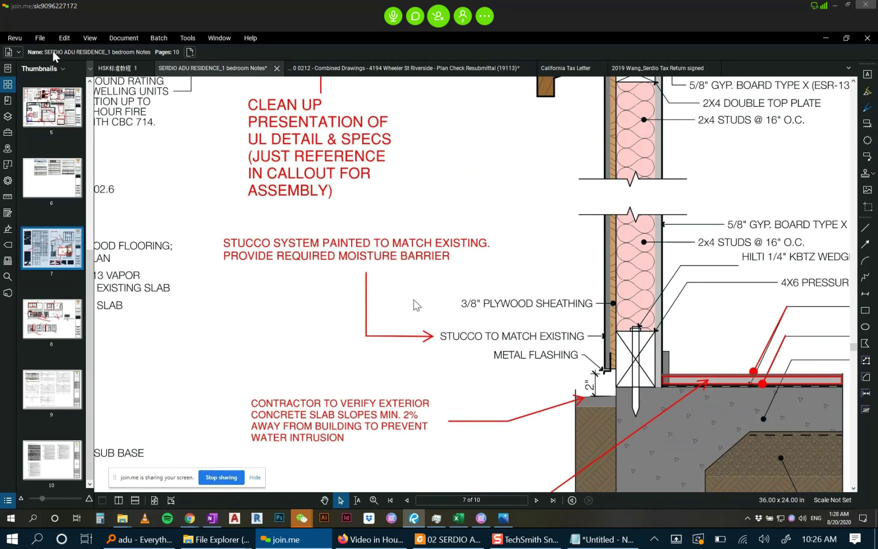
pyautogui.scroll(-4, 416, 304)
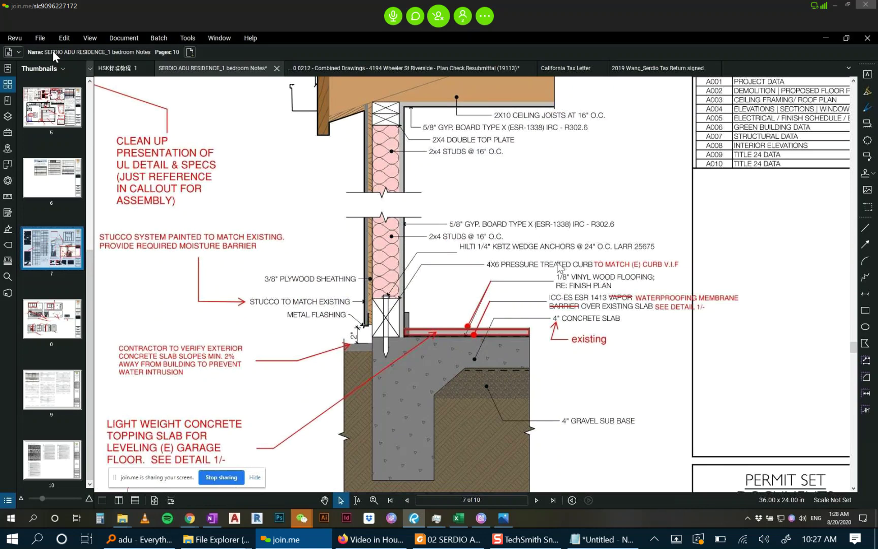
pyautogui.scroll(3, 464, 312)
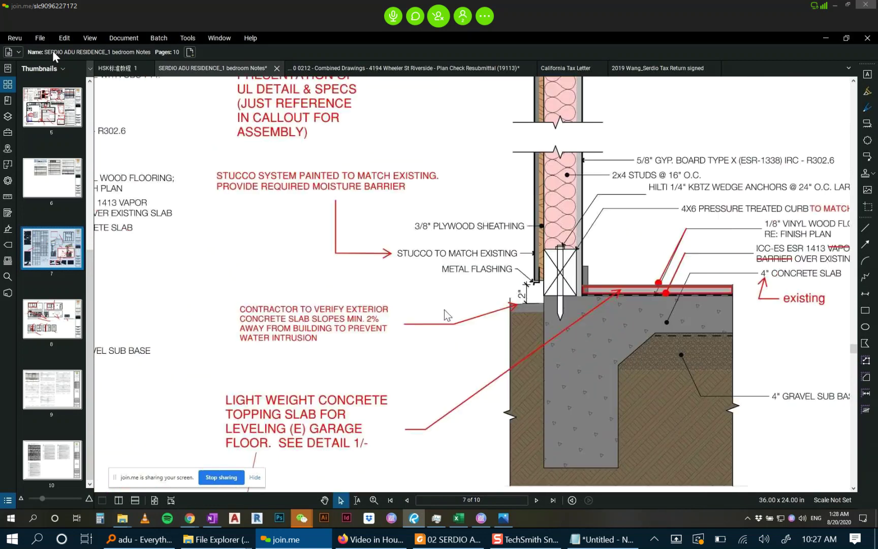
pyautogui.scroll(2, 420, 313)
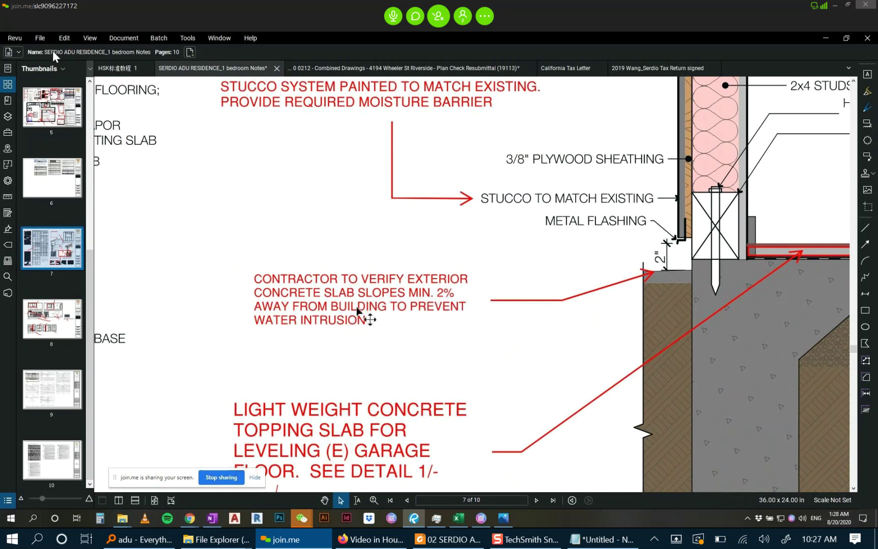
pyautogui.scroll(-3, 523, 300)
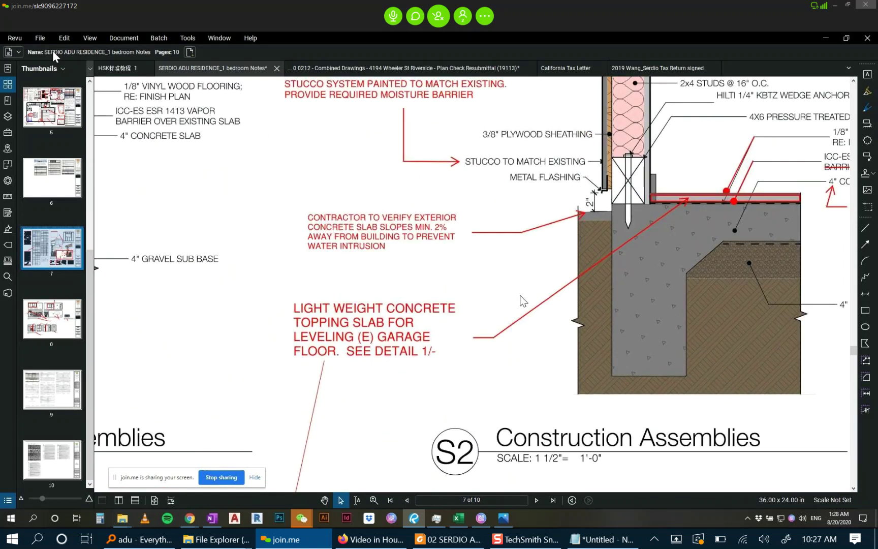
# Examine the S2 assembly's pressure treated curb, wedge anchor, waterproofing membrane and topping slab callouts.
pyautogui.scroll(-4, 524, 294)
pyautogui.moveTo(608, 255); pyautogui.dragTo(441, 326)
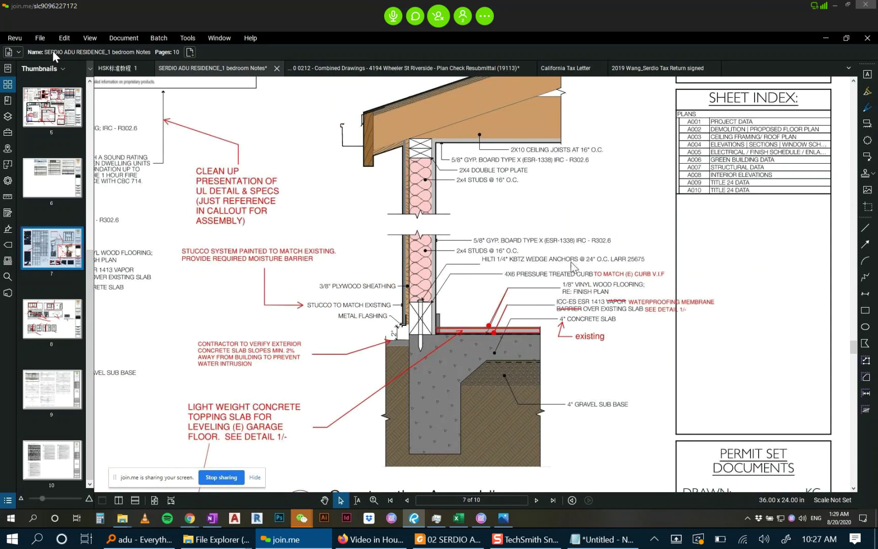
pyautogui.scroll(-3, 519, 255)
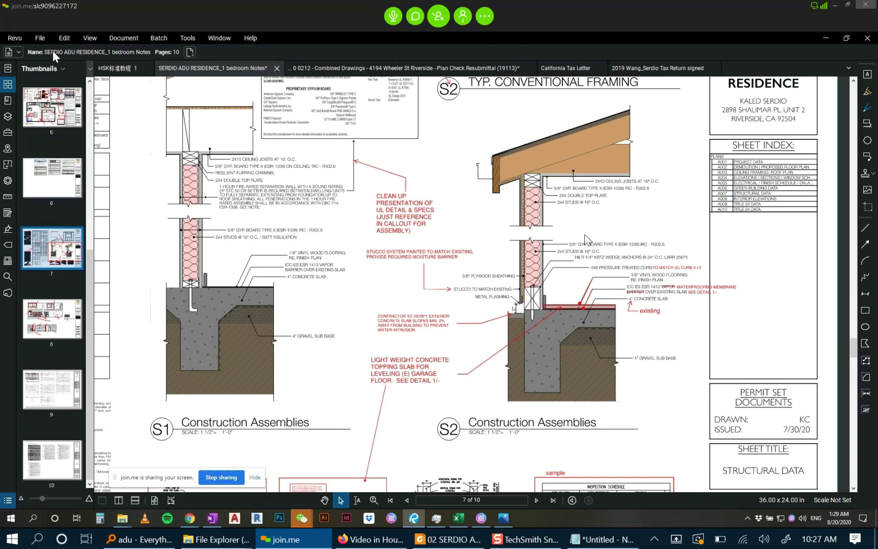
pyautogui.scroll(2, 566, 256)
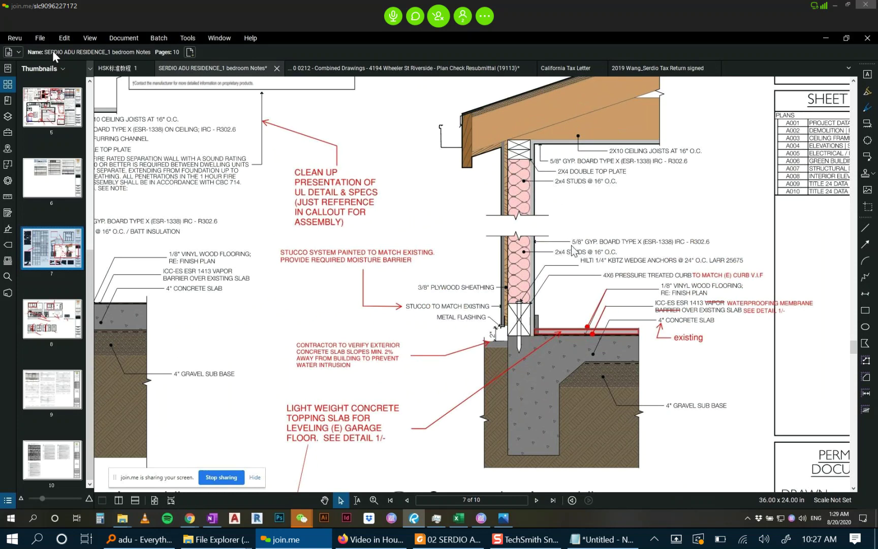
pyautogui.scroll(-3, 548, 359)
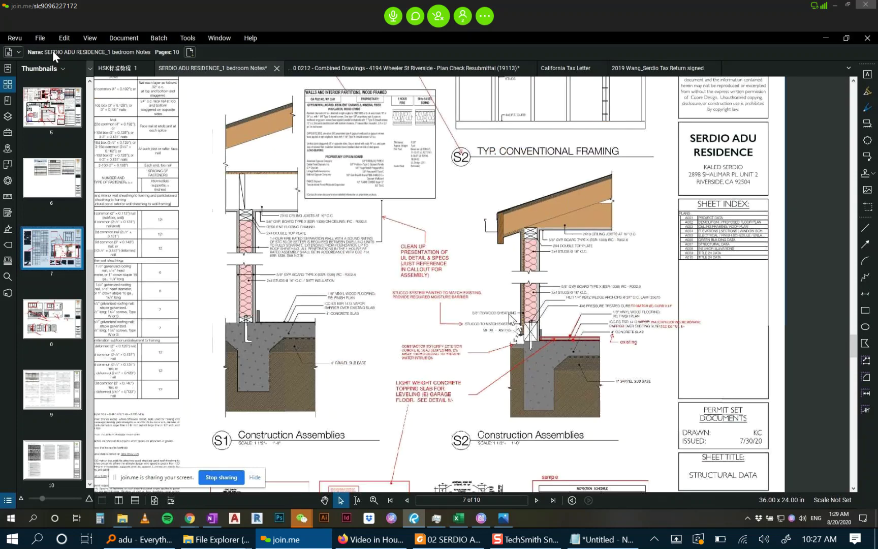
pyautogui.scroll(-2, 597, 312)
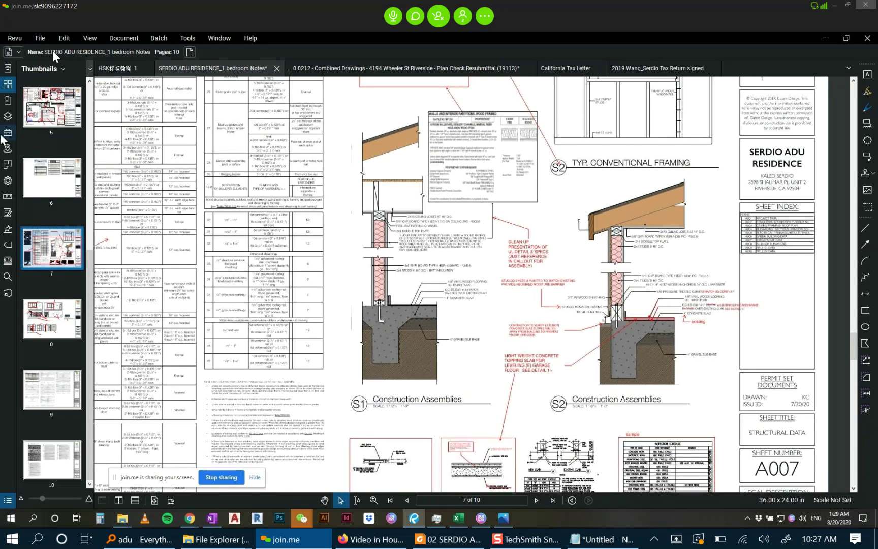
# Return to sheet A002 on page 2 and review the note requesting a UL number and assembly detail beside the P1–P3 wall sections.
pyautogui.click(41, 121)
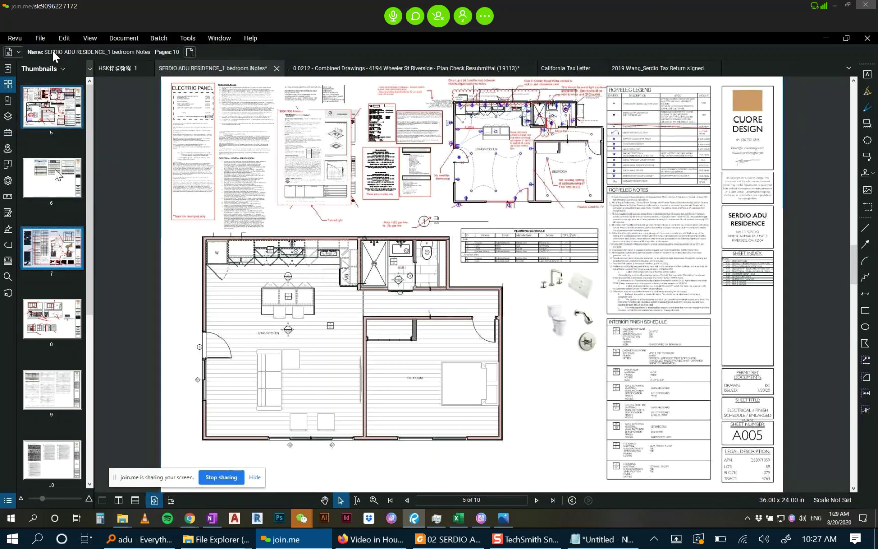
pyautogui.scroll(5, 48, 225)
pyautogui.click(51, 200)
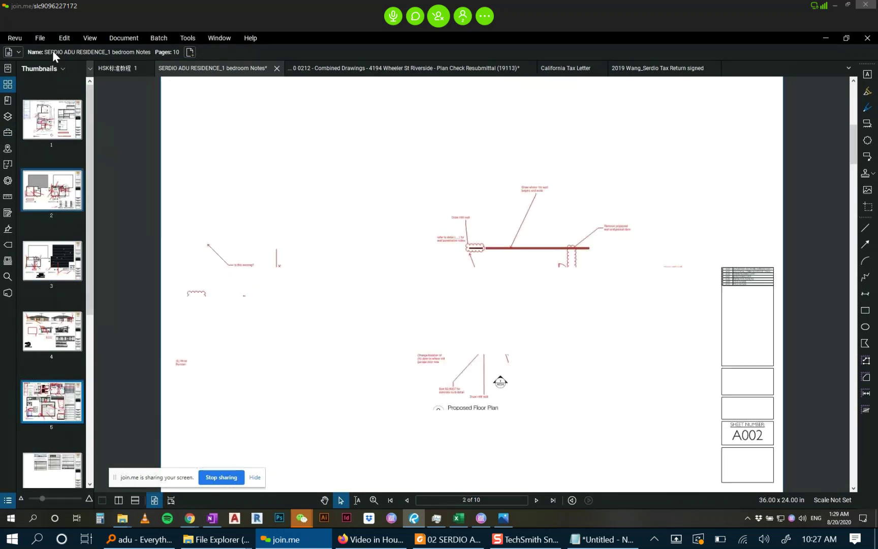
pyautogui.scroll(3, 533, 377)
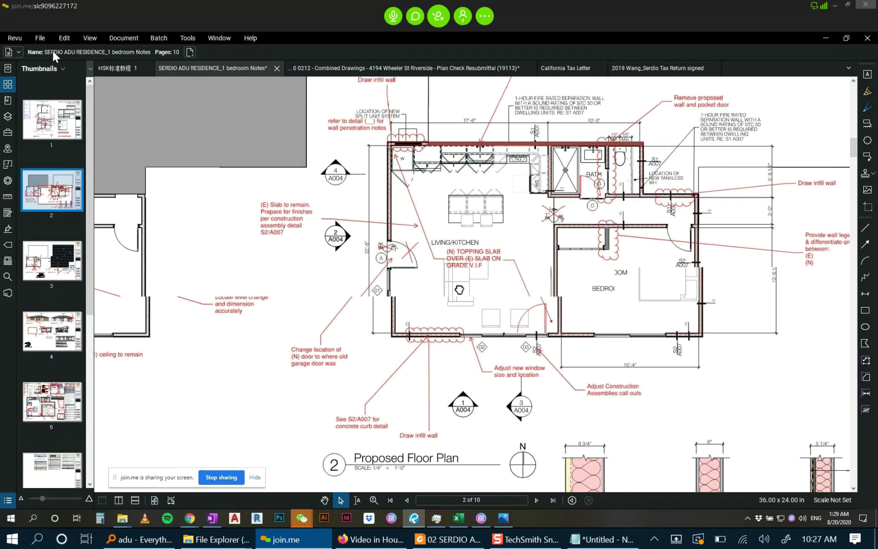
pyautogui.scroll(-4, 577, 322)
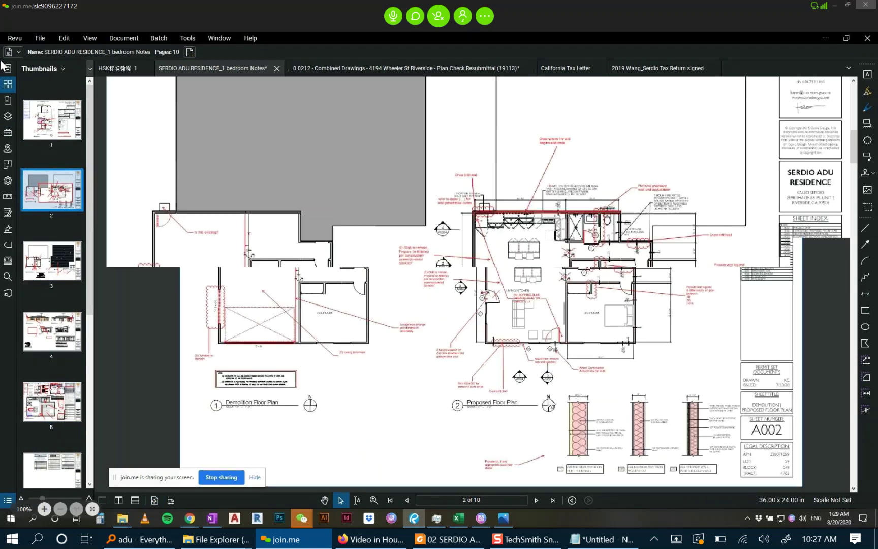
pyautogui.scroll(3, 578, 336)
pyautogui.moveTo(609, 405); pyautogui.dragTo(627, 254)
pyautogui.scroll(-1, 630, 259)
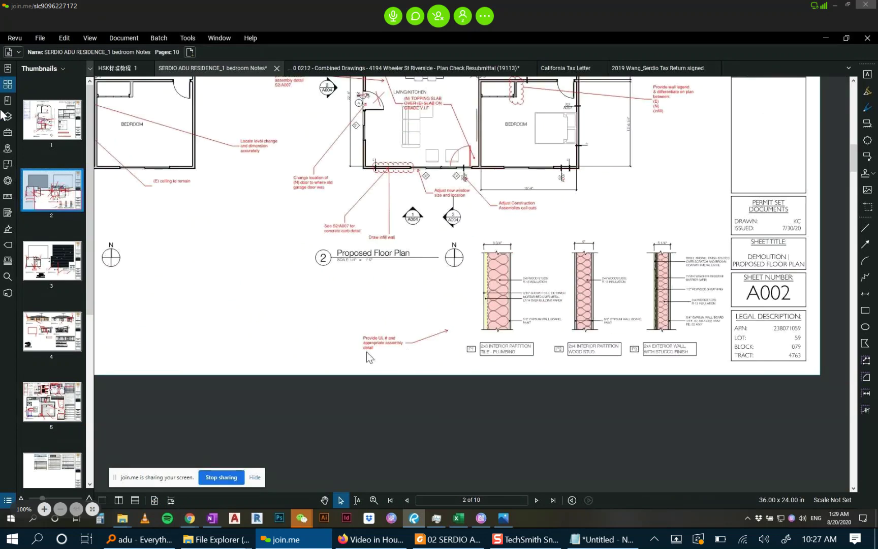
pyautogui.scroll(2, 370, 357)
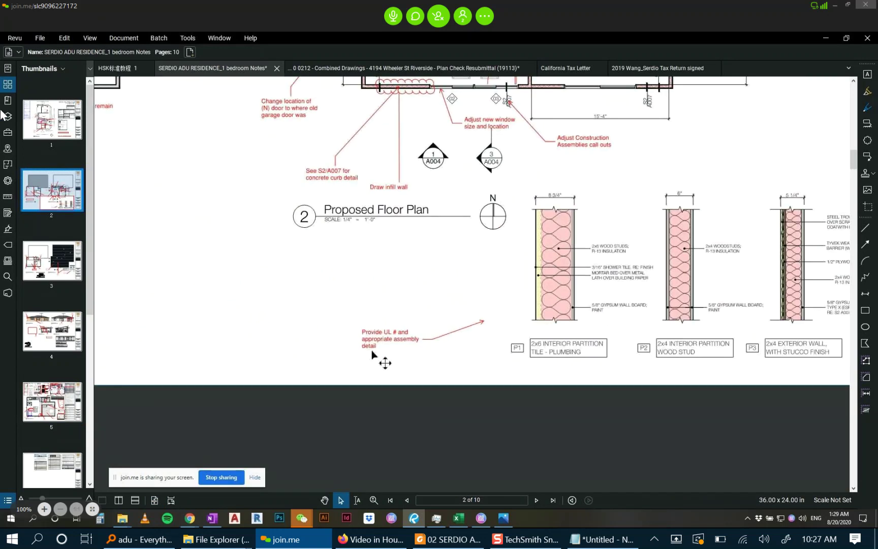
# Switch to the Plan Check Resubmittal (19113) combined drawings and look through the sheets for a sample UL wall assembly detail.
pyautogui.click(442, 66)
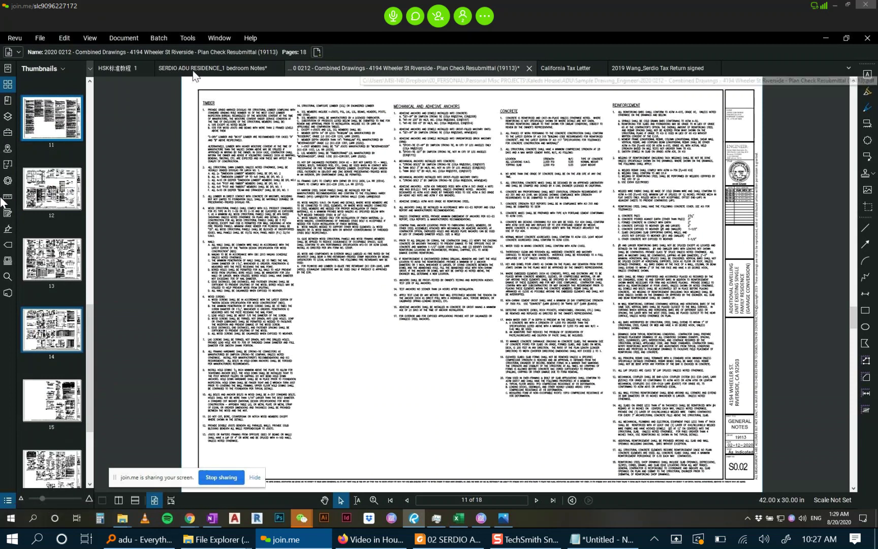
pyautogui.scroll(-3, 58, 438)
pyautogui.click(63, 315)
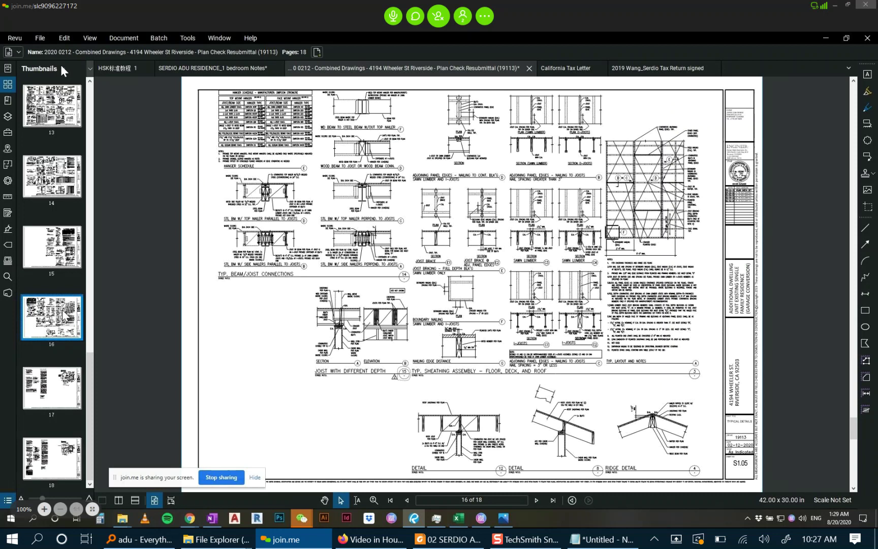
pyautogui.click(63, 387)
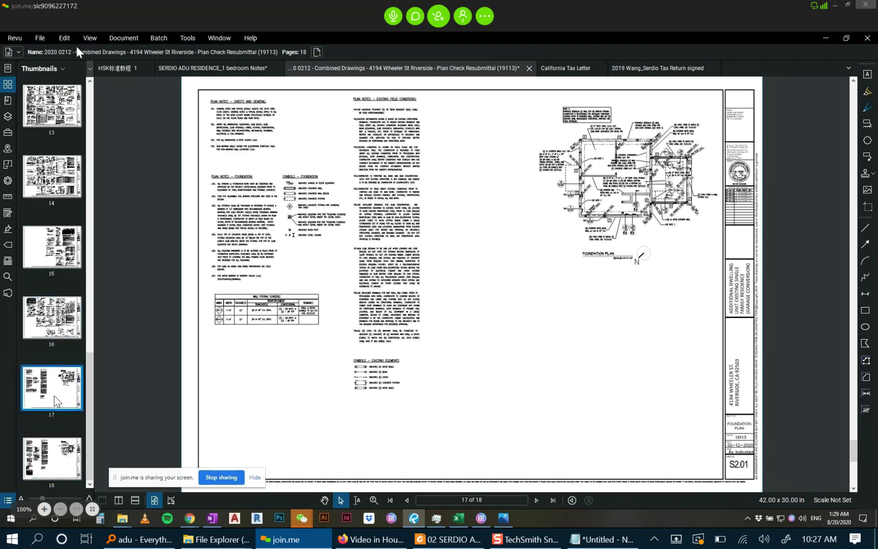
pyautogui.click(61, 245)
pyautogui.click(60, 167)
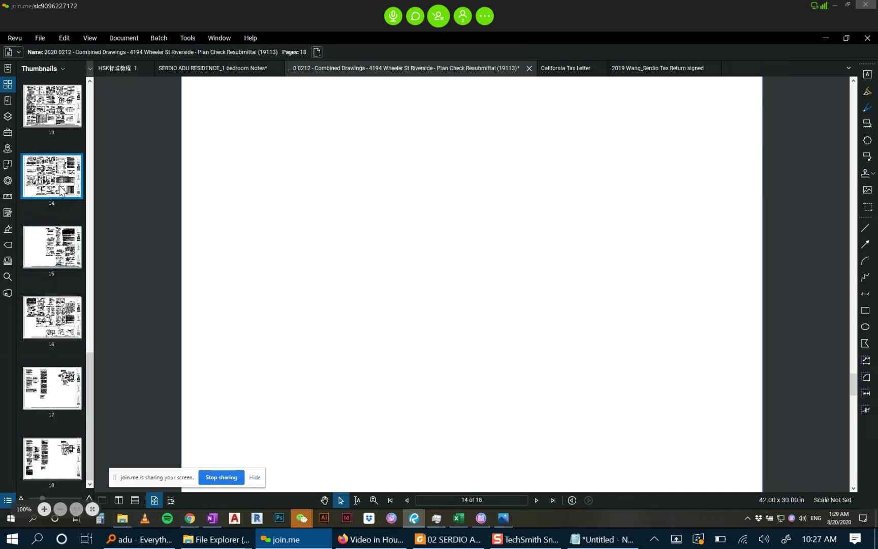
pyautogui.click(61, 139)
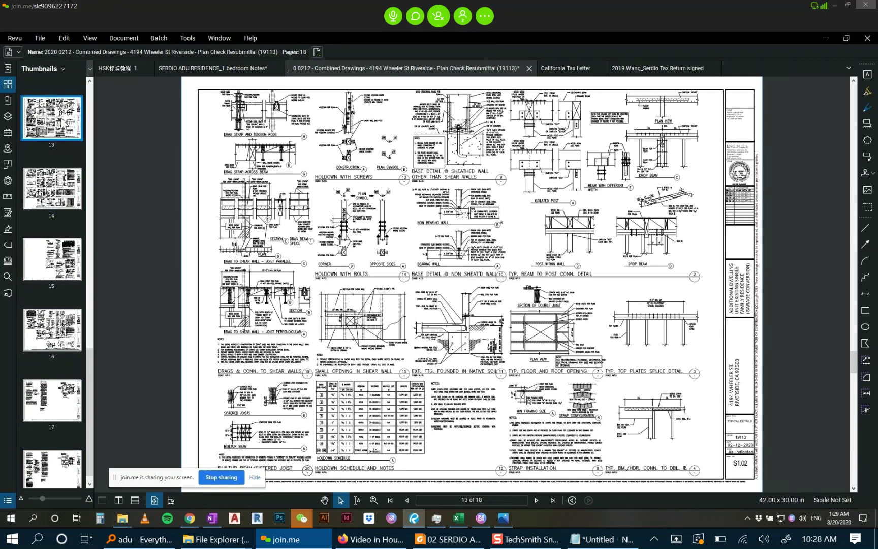
pyautogui.scroll(3, 66, 135)
pyautogui.click(67, 135)
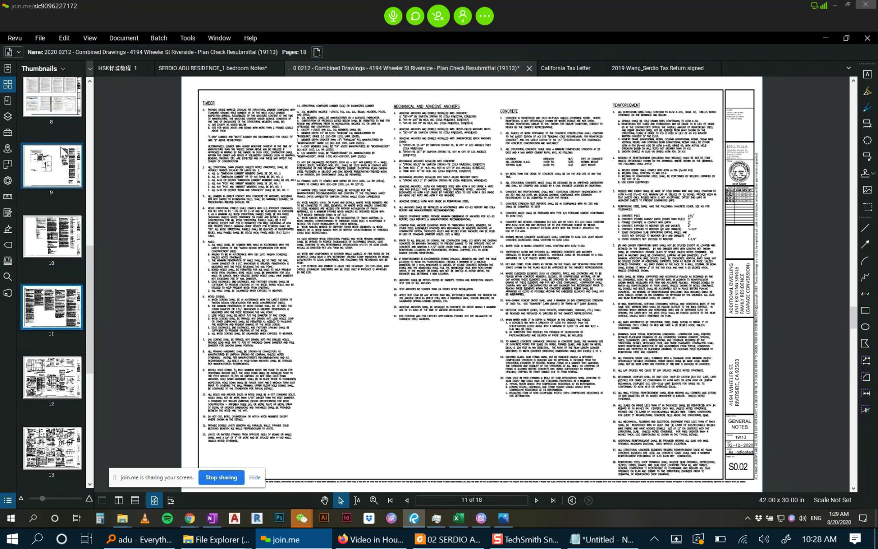
pyautogui.click(60, 180)
pyautogui.scroll(5, 61, 181)
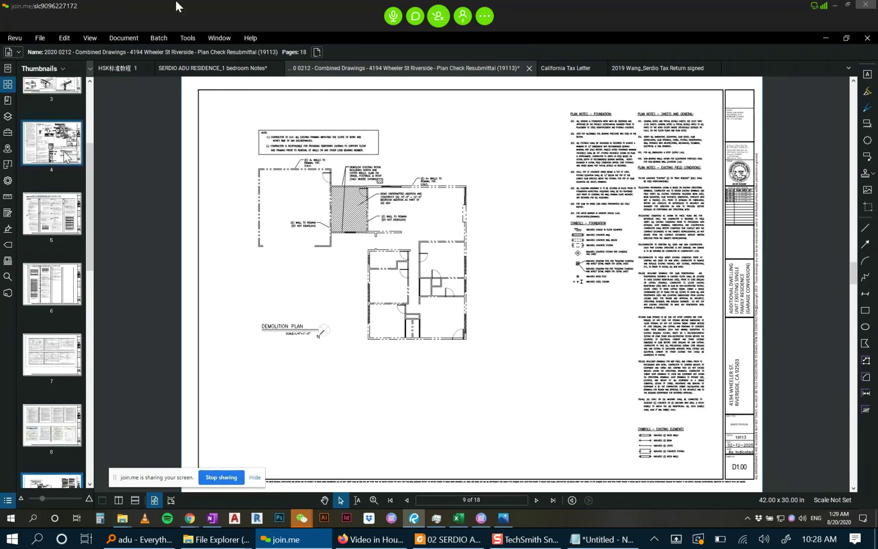
pyautogui.click(66, 156)
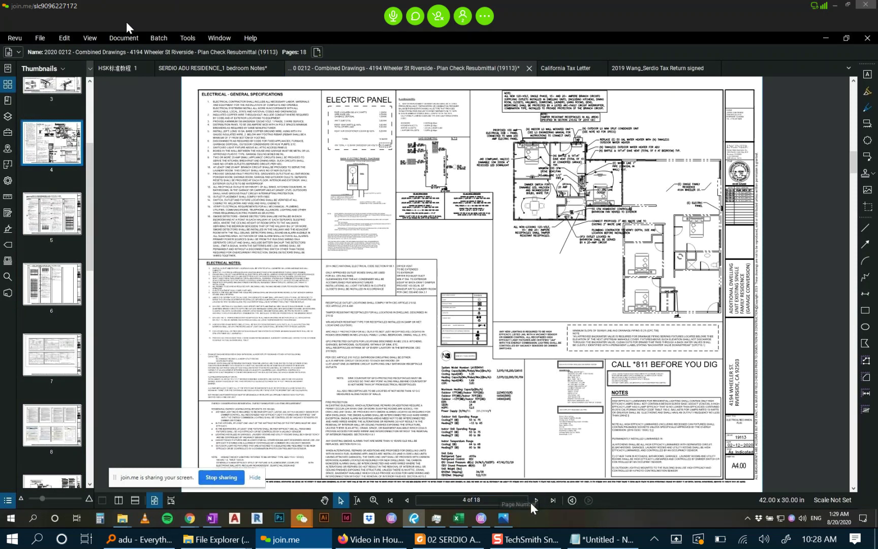
# Open sheet A3.00 on page 3 and examine the STC 50+ separation wall assembly, UL Design No. U301.
pyautogui.click(407, 500)
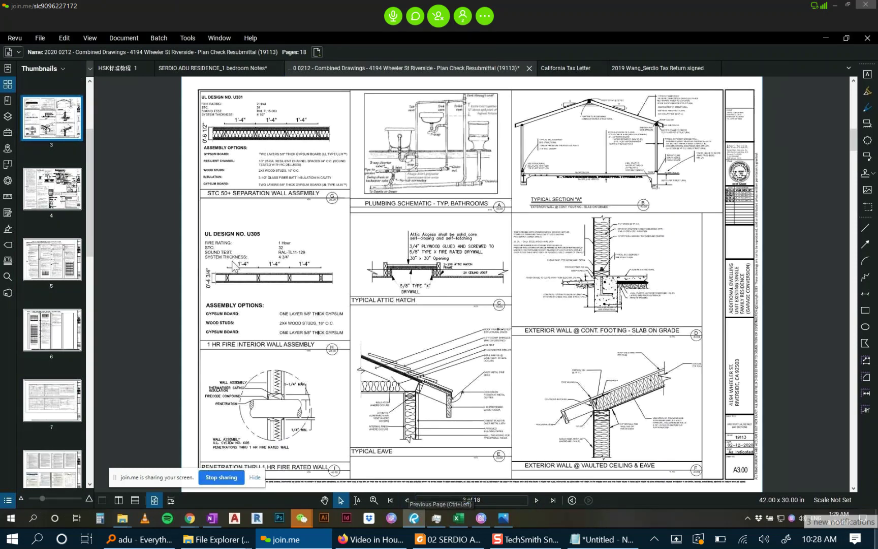
pyautogui.scroll(5, 224, 241)
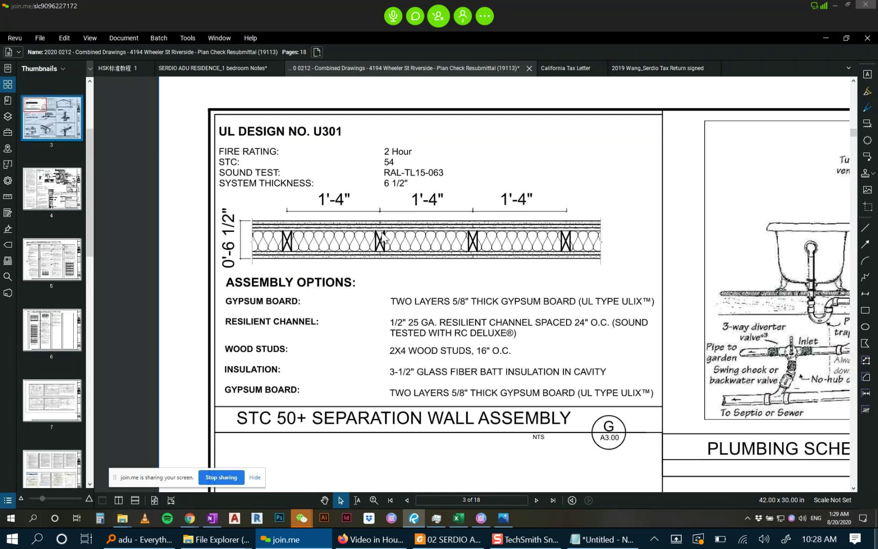
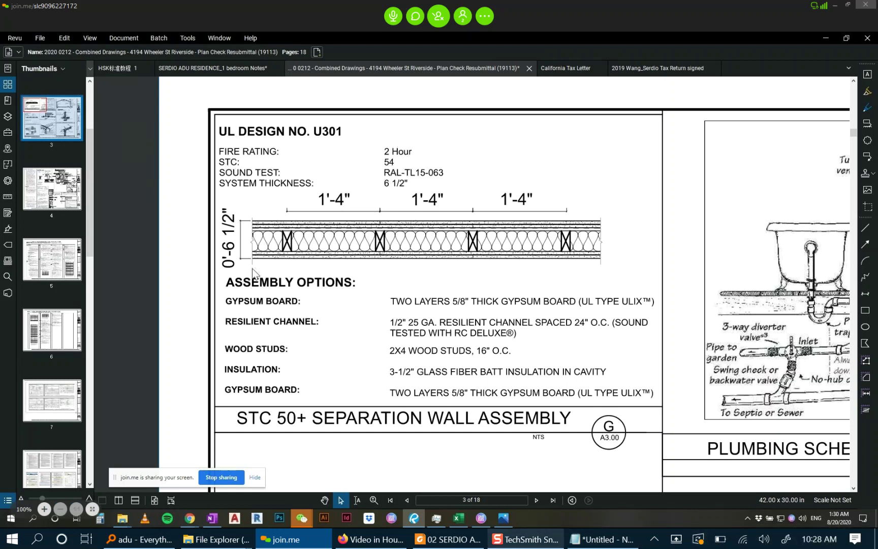
pyautogui.moveTo(371, 539)
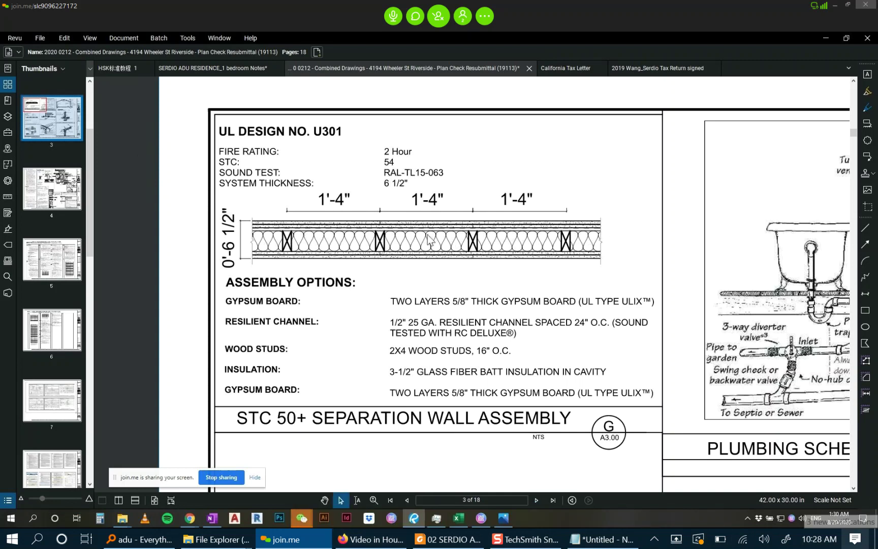
# Look over sample sheet A3.00's U301 separation wall assembly together with the neighbouring U305 fire interior wall assembly.
pyautogui.scroll(-5, 468, 239)
pyautogui.scroll(5, 484, 277)
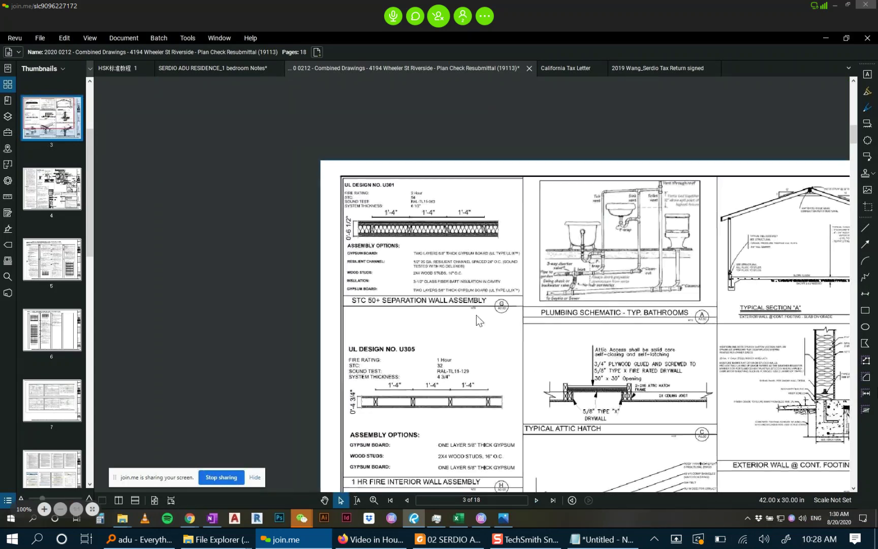
pyautogui.scroll(2, 396, 214)
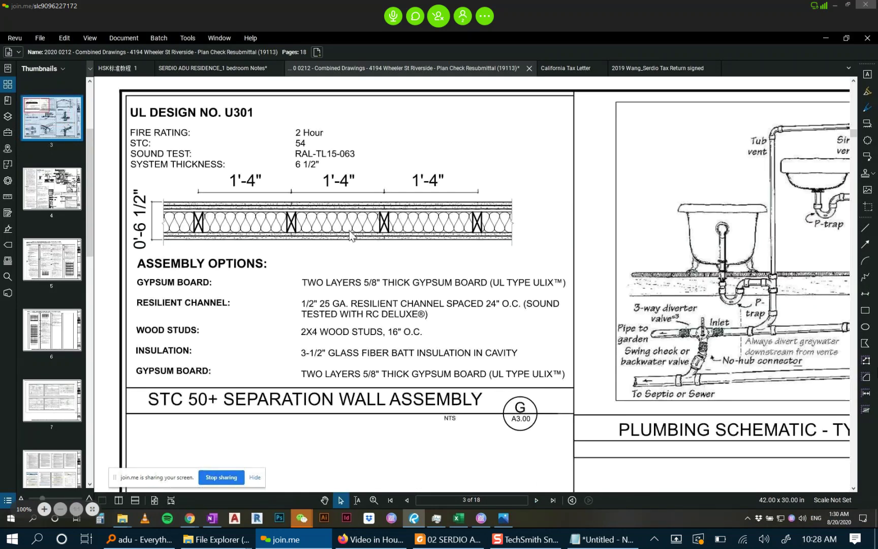
pyautogui.moveTo(359, 192); pyautogui.dragTo(343, 203)
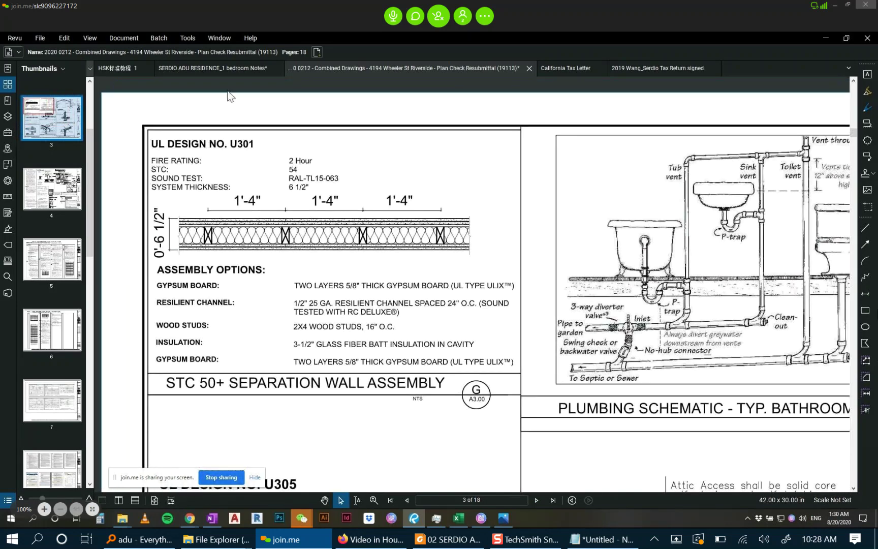
# Return to the SERDIO ADU RESIDENCE set and examine the GA File No. WP 3241 wall specification on sheet A007, page 7.
pyautogui.click(197, 70)
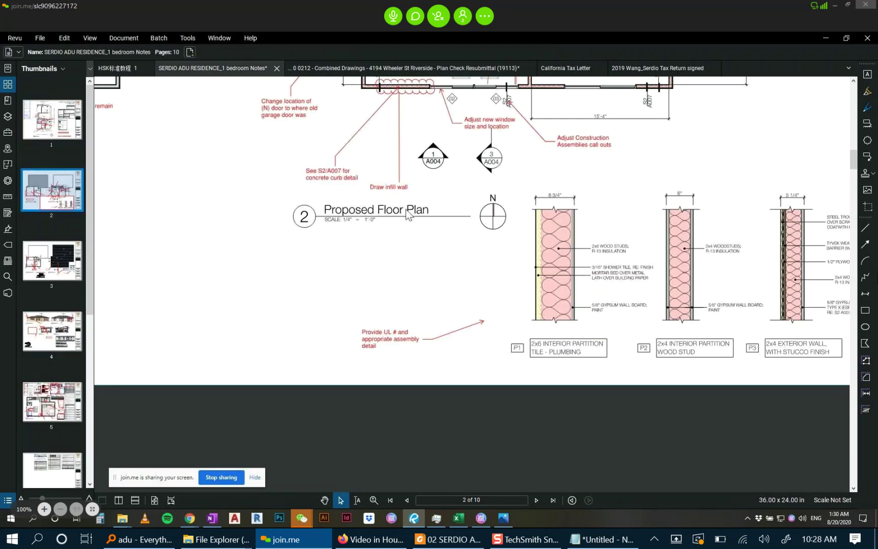
pyautogui.scroll(-4, 407, 212)
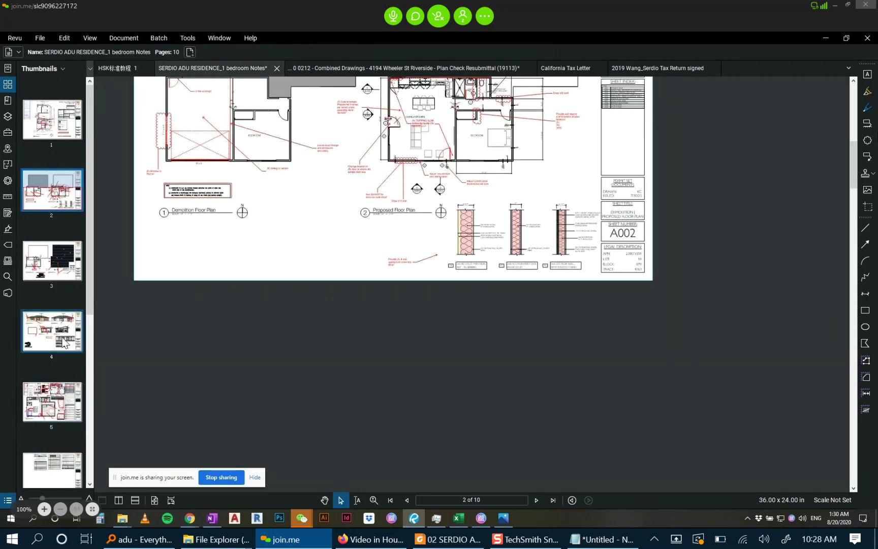
pyautogui.scroll(-5, 60, 338)
pyautogui.click(61, 254)
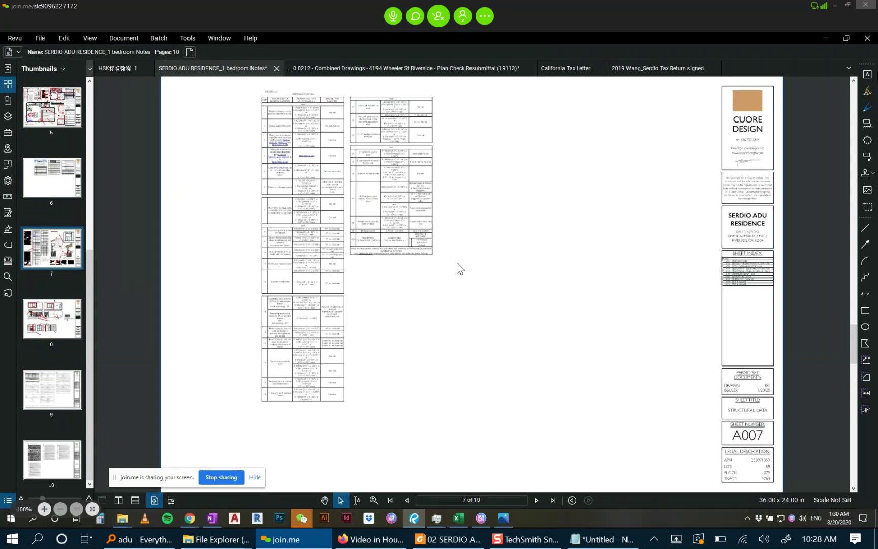
pyautogui.scroll(5, 457, 263)
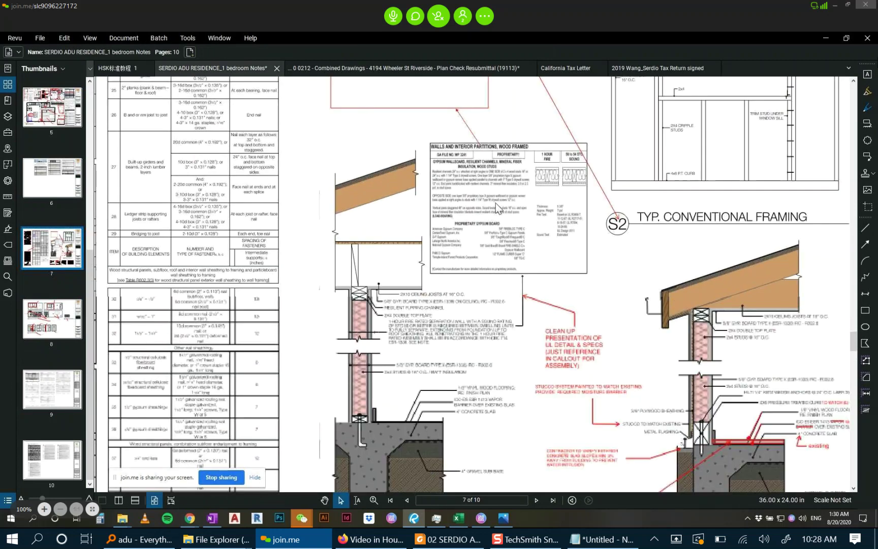
pyautogui.scroll(5, 495, 204)
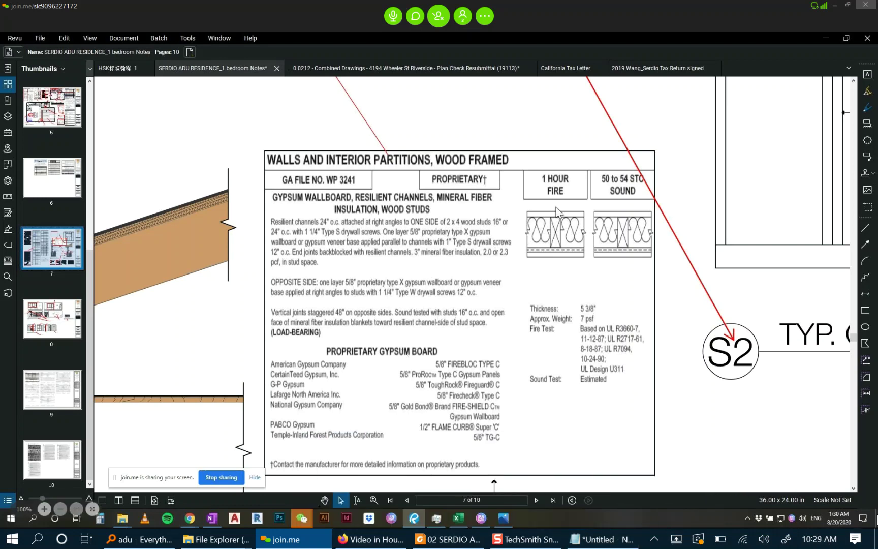
# Review the WP 3241 specification against the S1 assembly callouts and the red note to clean up the UL detail presentation.
pyautogui.scroll(-3, 529, 234)
pyautogui.scroll(-2, 499, 233)
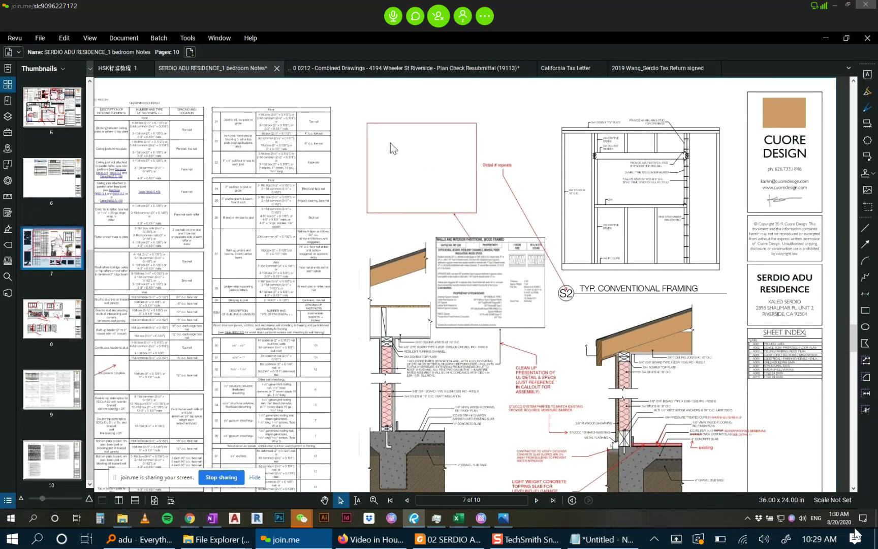
pyautogui.scroll(3, 444, 382)
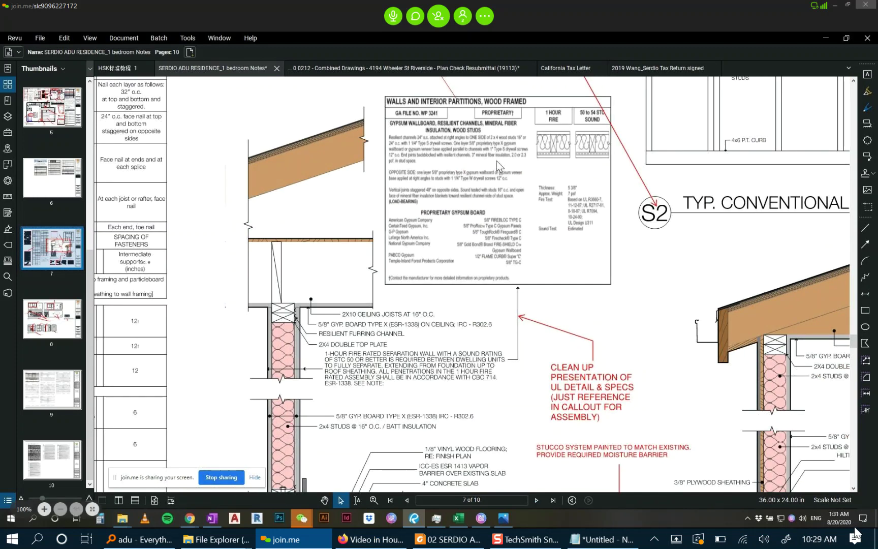
pyautogui.scroll(-5, 475, 150)
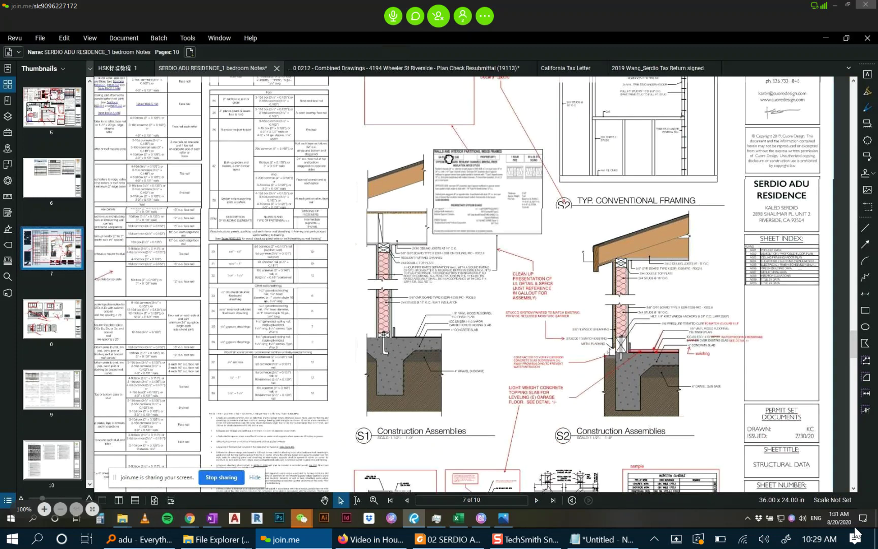
pyautogui.scroll(-1, 453, 173)
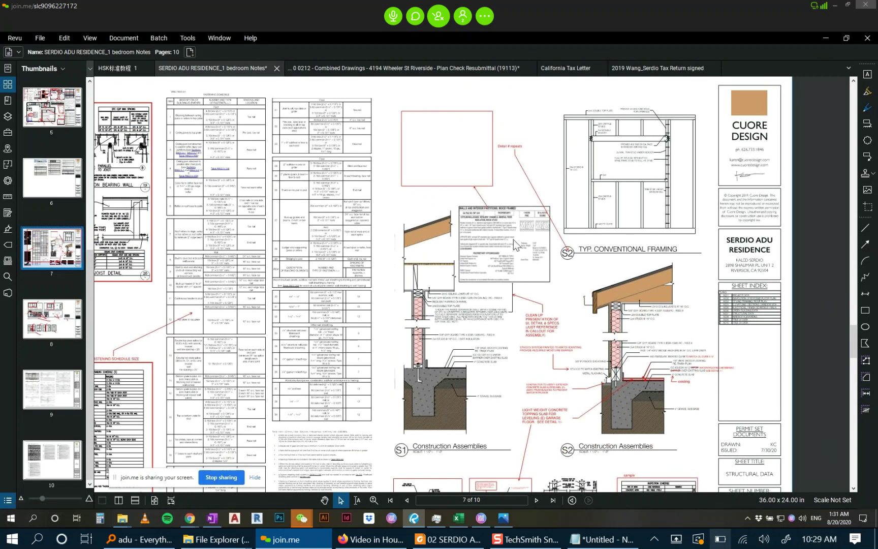
pyautogui.scroll(6, 524, 238)
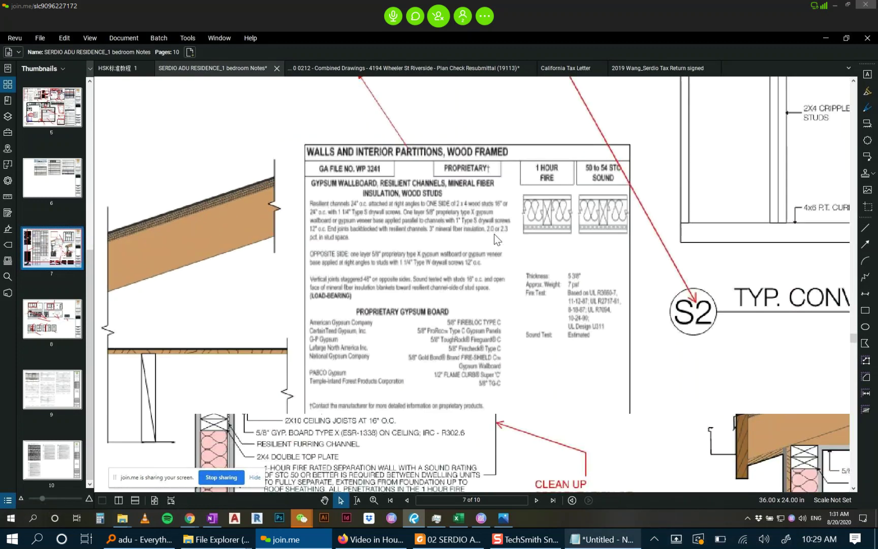
pyautogui.scroll(-3, 555, 243)
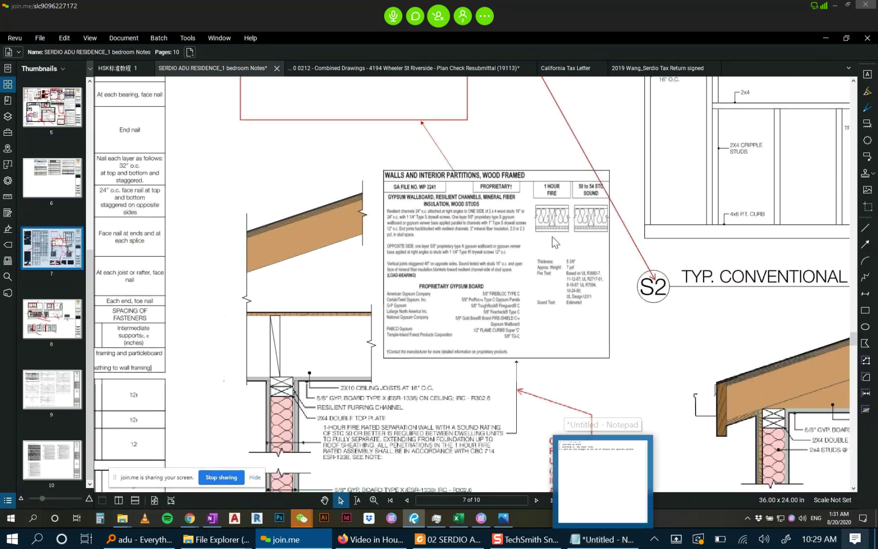
pyautogui.scroll(-1, 555, 243)
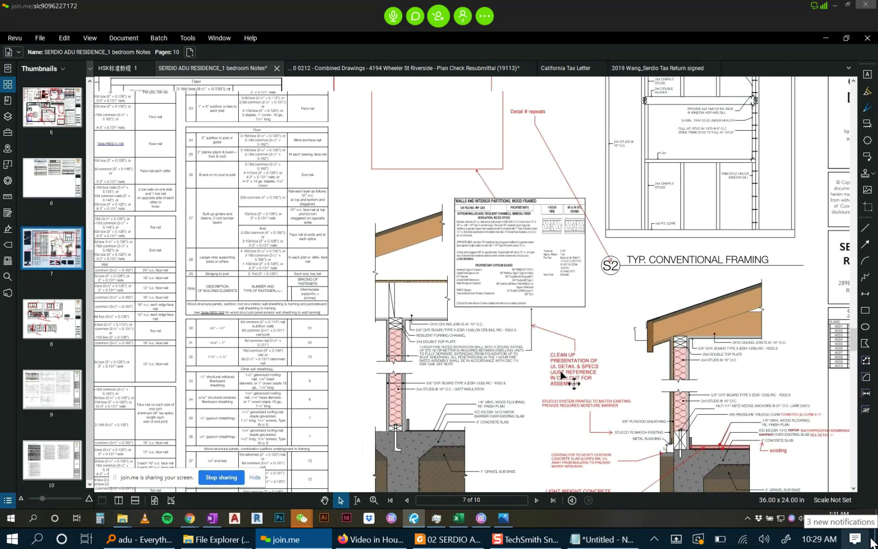
pyautogui.scroll(1, 561, 375)
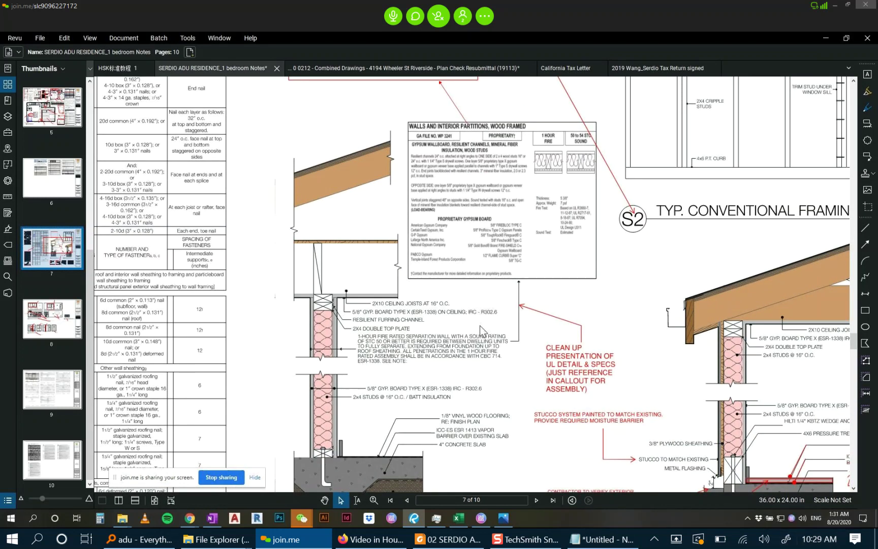
pyautogui.scroll(-4, 518, 233)
pyautogui.scroll(3, 538, 279)
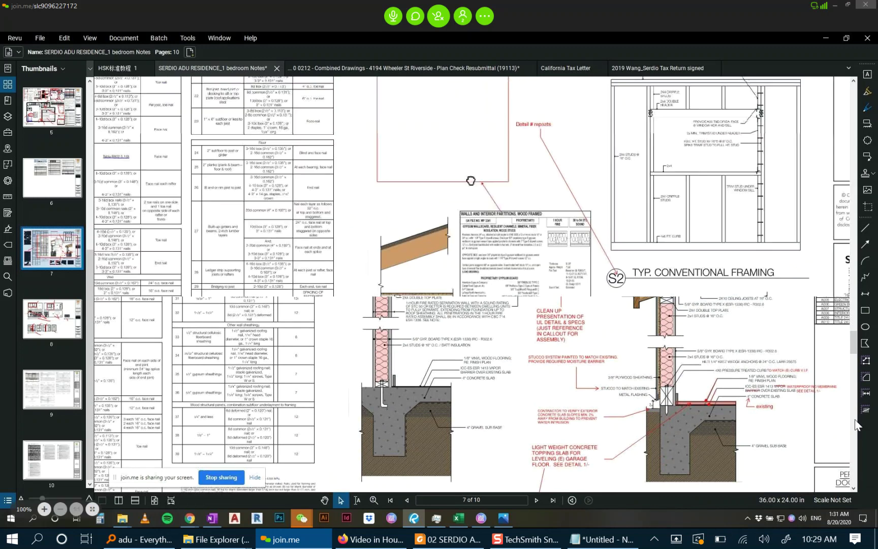
pyautogui.scroll(2, 535, 272)
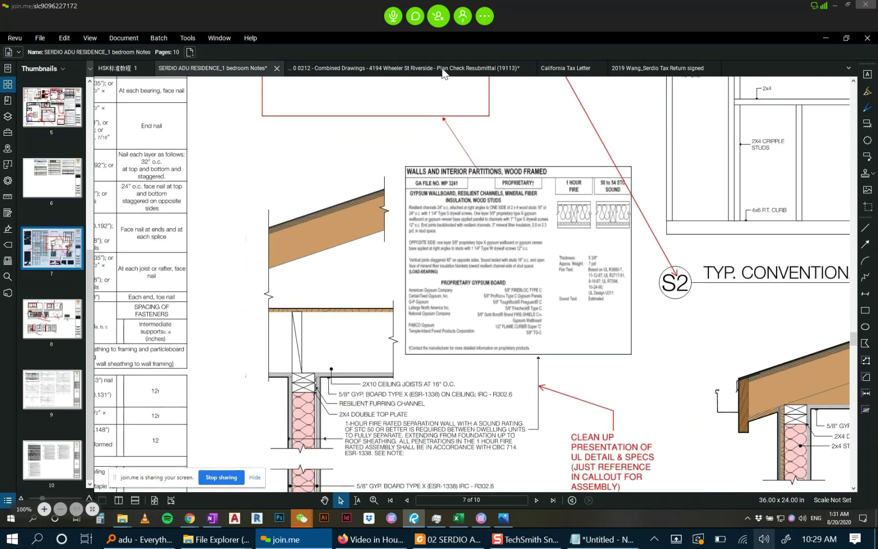
# Compare the sample set's U301 assembly detail with the WP 3241 specification in the SERDIO ADU drawings.
pyautogui.click(444, 71)
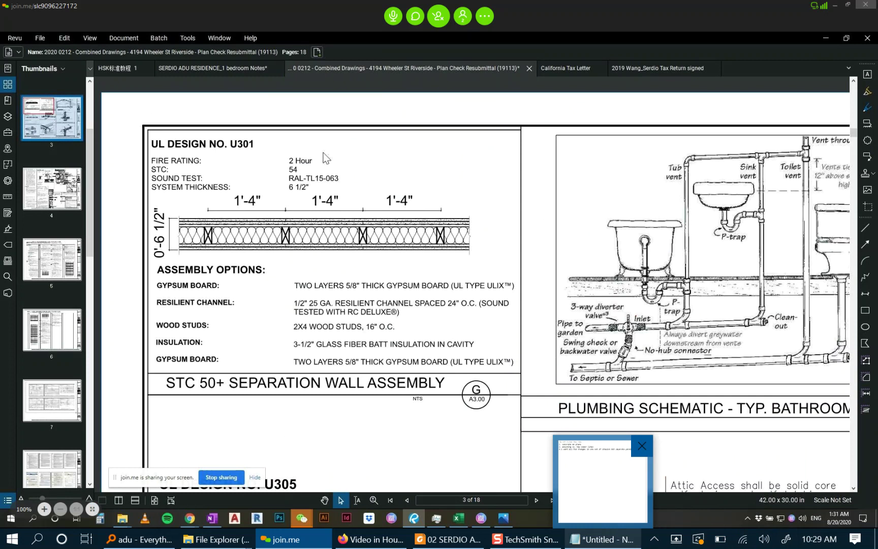
pyautogui.click(234, 69)
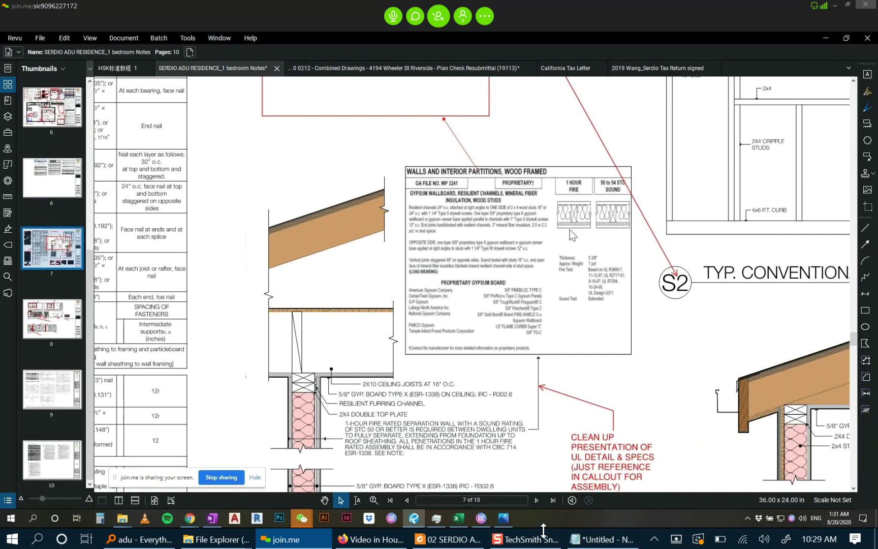
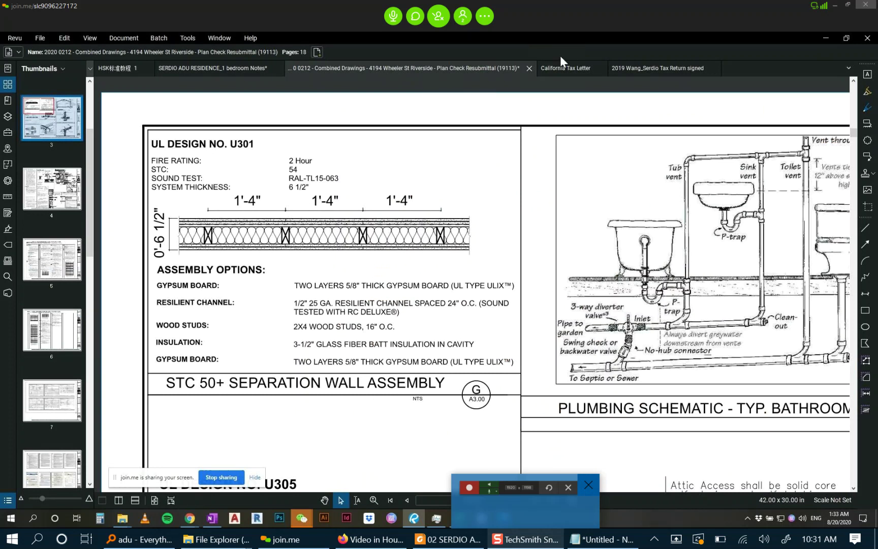
pyautogui.click(226, 69)
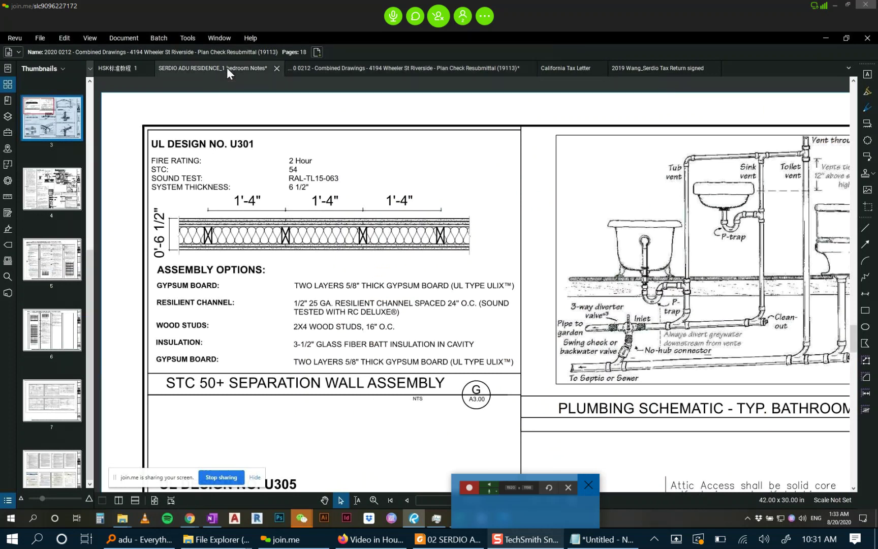
# Review sheet A007's S1 and S2 construction assemblies, typical framing detail and red markup notes.
pyautogui.scroll(-3, 443, 165)
pyautogui.scroll(2, 448, 277)
pyautogui.moveTo(456, 278)
pyautogui.mouseDown()
pyautogui.moveTo(411, 223)
pyautogui.moveTo(413, 234)
pyautogui.mouseUp()
pyautogui.scroll(2, 416, 228)
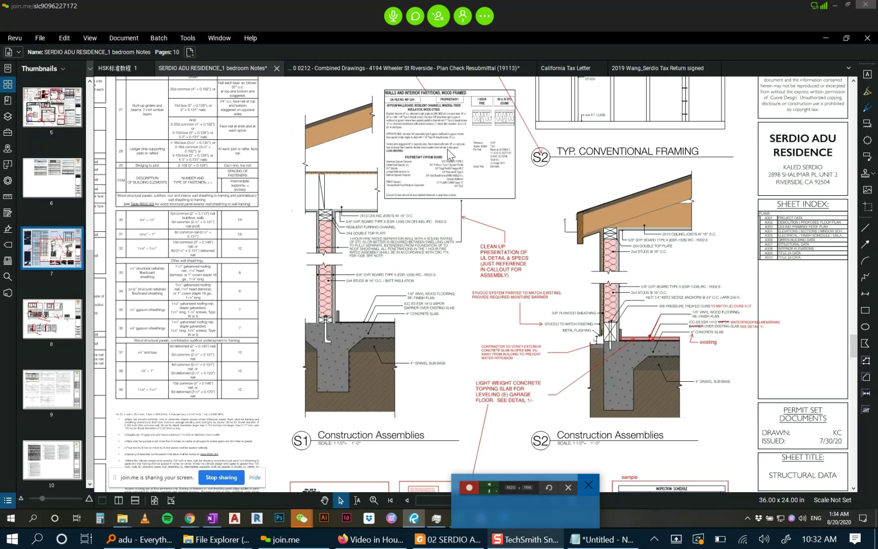
pyautogui.scroll(-4, 458, 222)
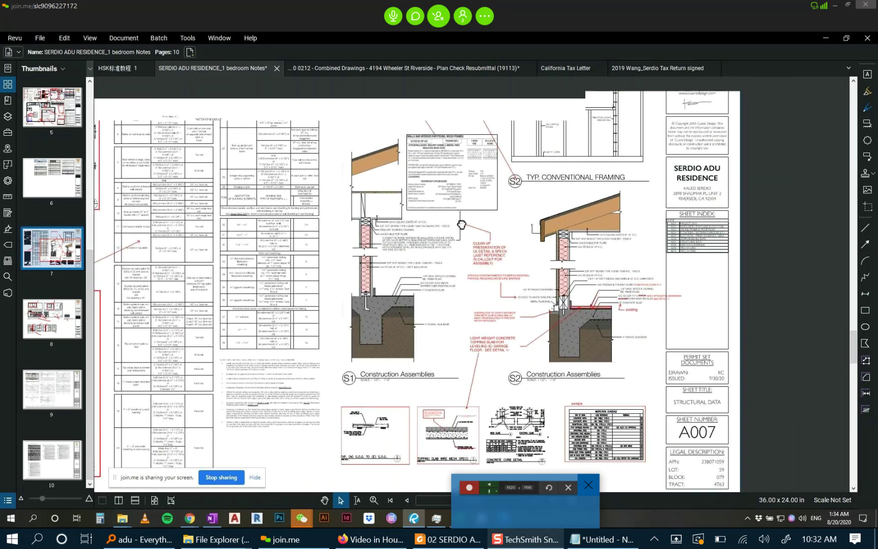
pyautogui.scroll(4, 507, 316)
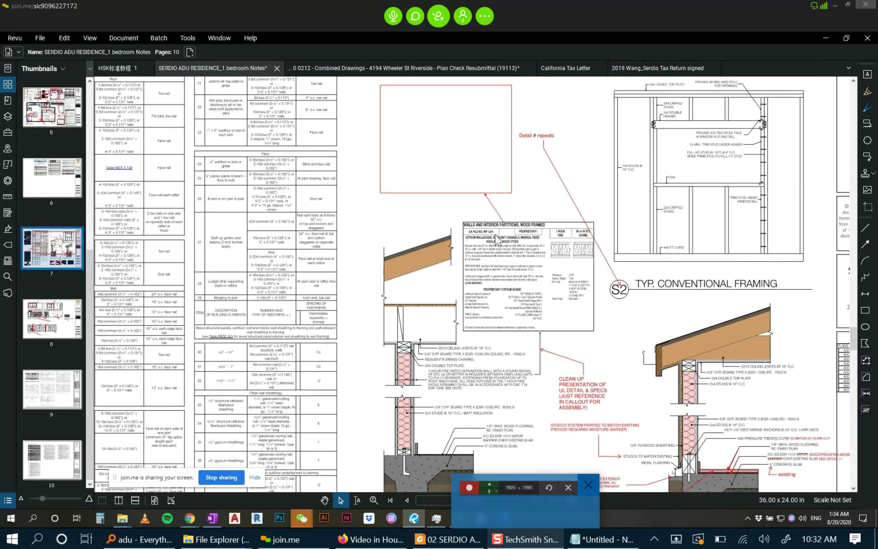
pyautogui.scroll(-1, 498, 206)
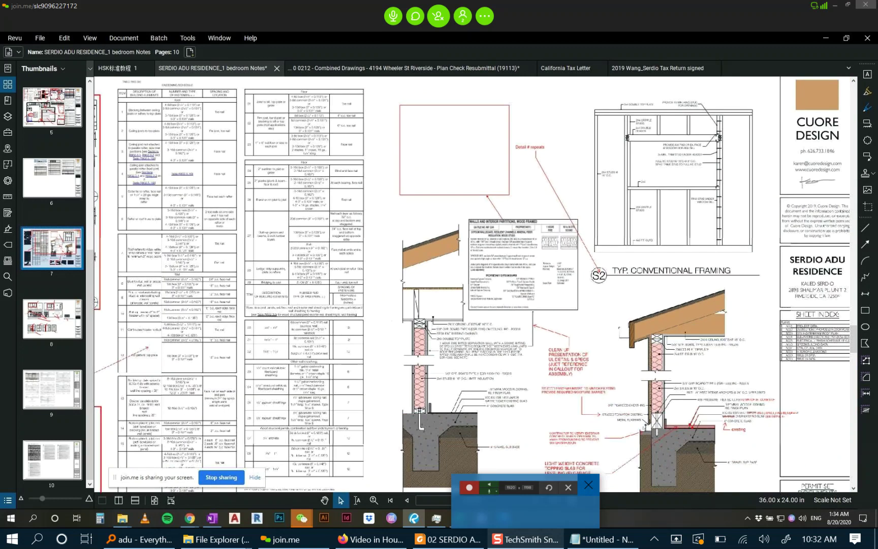
pyautogui.scroll(-2, 553, 326)
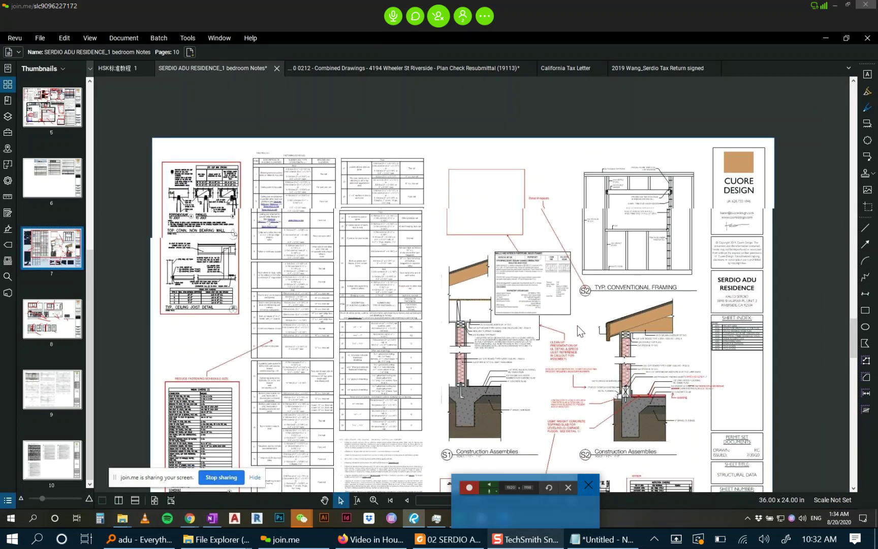
pyautogui.scroll(1, 584, 381)
pyautogui.scroll(4, 583, 257)
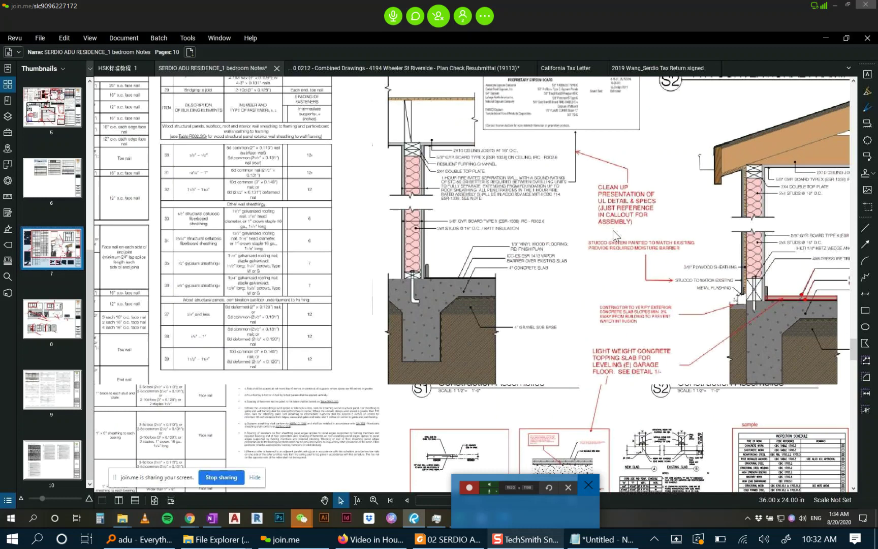
pyautogui.scroll(5, 52, 127)
# Open sheet A002 on page 2 and review the P1–P3 wall sections and the proposed floor plan's rated and infill wall notes.
pyautogui.click(52, 189)
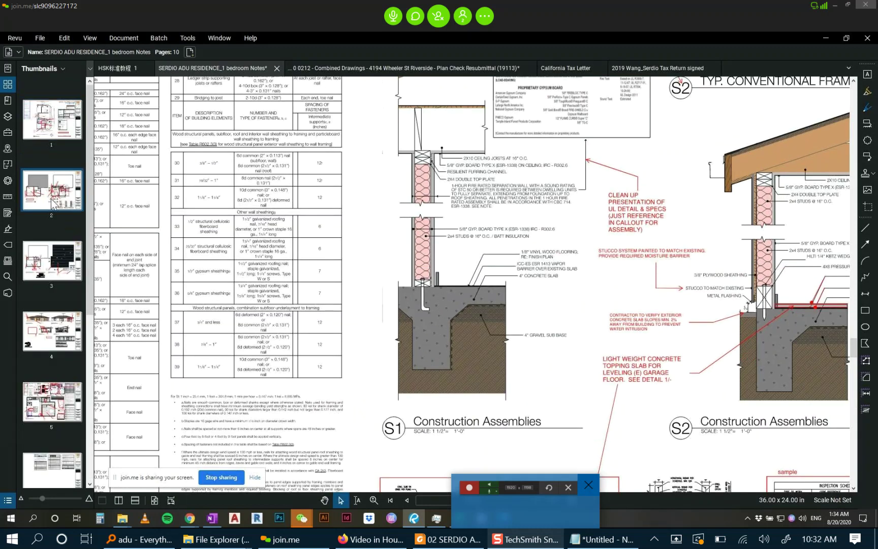
pyautogui.scroll(-3, 351, 231)
pyautogui.scroll(3, 472, 243)
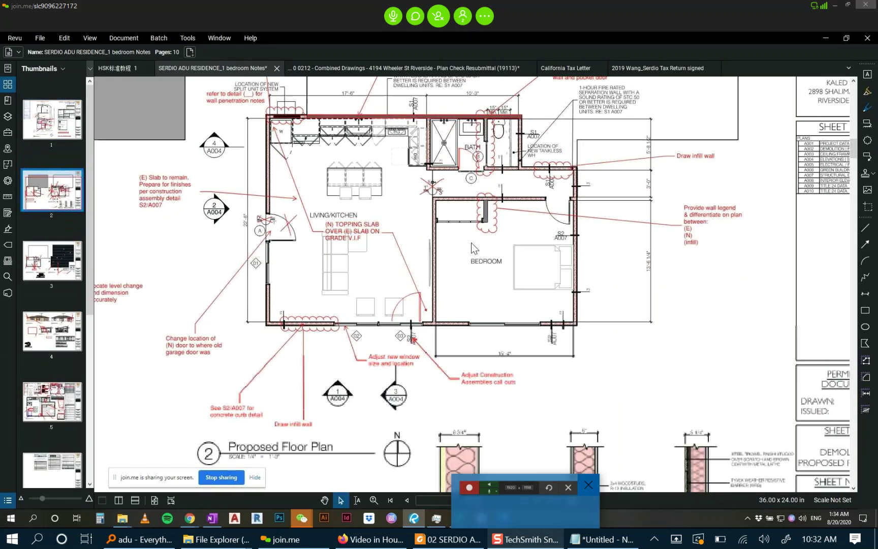
pyautogui.scroll(3, 471, 243)
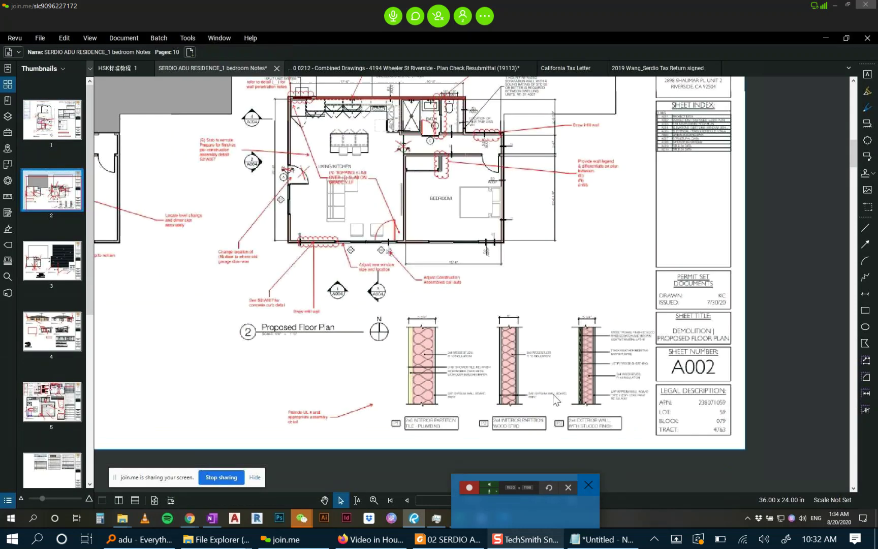
pyautogui.scroll(-3, 485, 250)
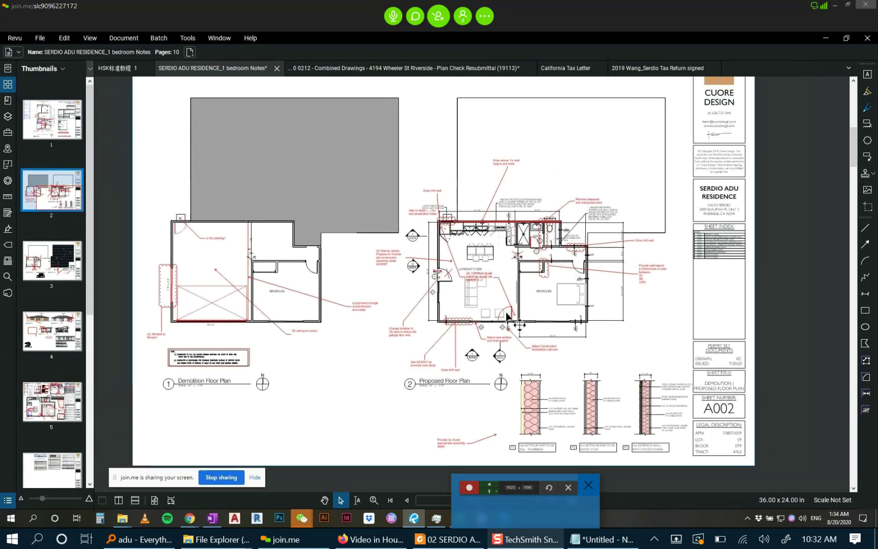
pyautogui.scroll(3, 521, 162)
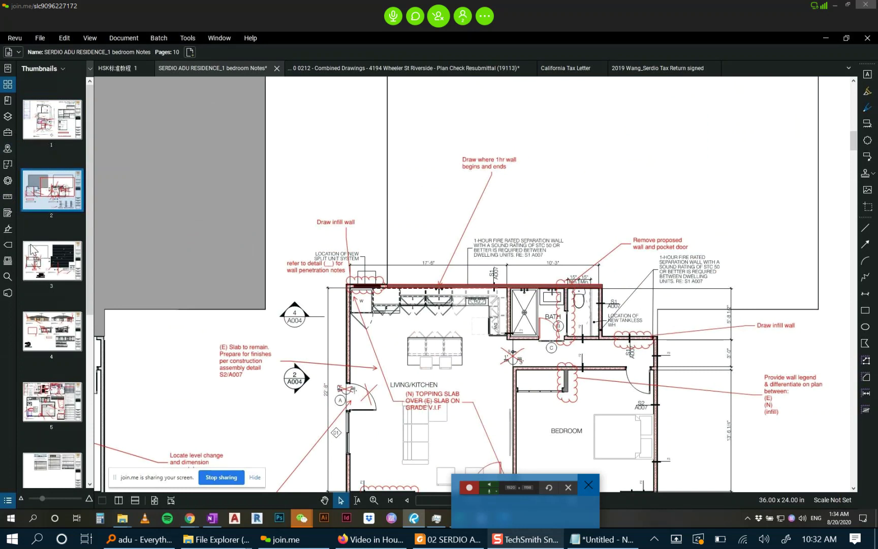
# Open page 3 and examine the Ceiling Framing Plan's notes on existing versus new elements and finished heights.
pyautogui.click(40, 262)
pyautogui.scroll(-3, 347, 234)
pyautogui.scroll(3, 325, 234)
pyautogui.scroll(1, 333, 228)
pyautogui.moveTo(457, 231); pyautogui.dragTo(400, 284)
pyautogui.moveTo(351, 452); pyautogui.dragTo(398, 328)
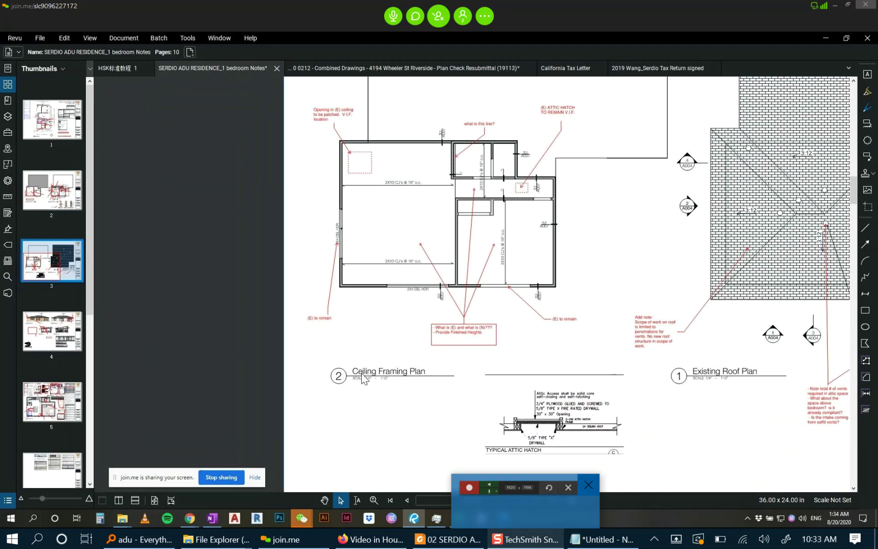
pyautogui.scroll(2, 406, 277)
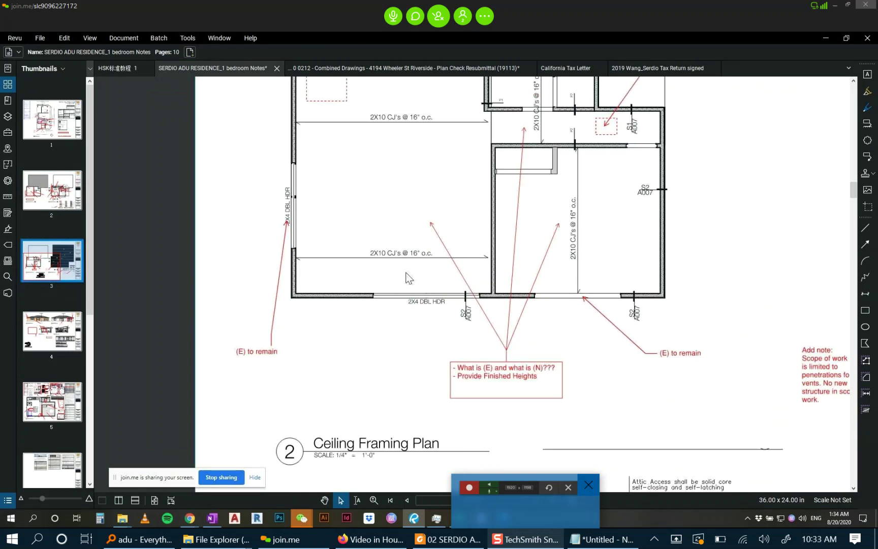
# Add a red text note reading "(E) CEILING HEIGHT ?'-?"" inside the large room of the Ceiling Framing Plan.
pyautogui.scroll(2, 411, 269)
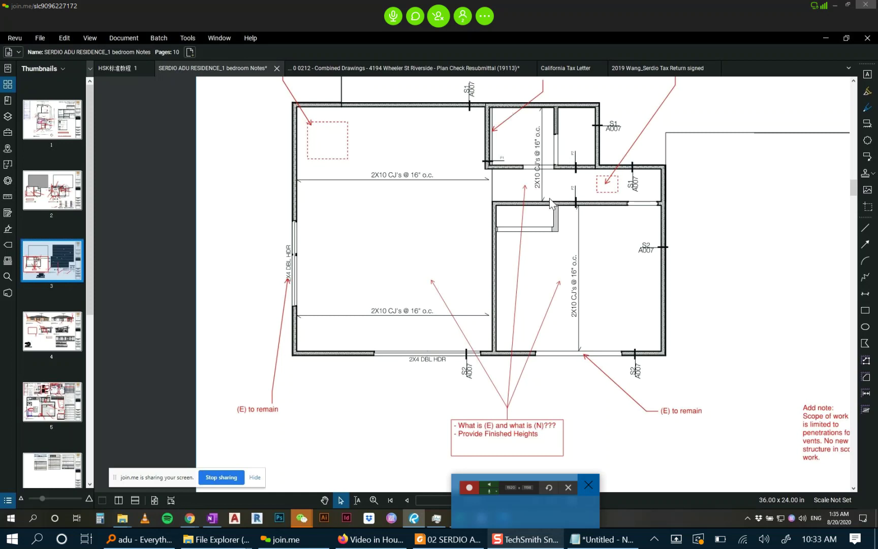
pyautogui.scroll(-2, 436, 282)
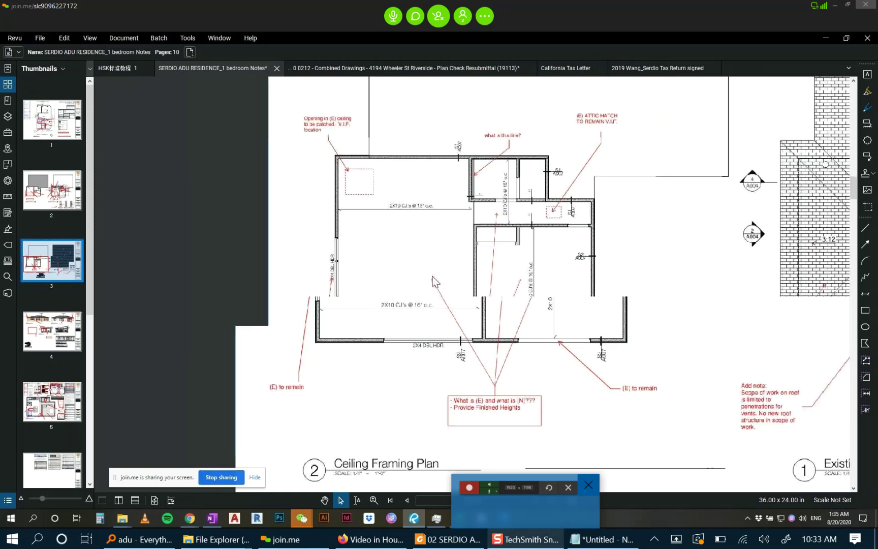
pyautogui.scroll(4, 422, 231)
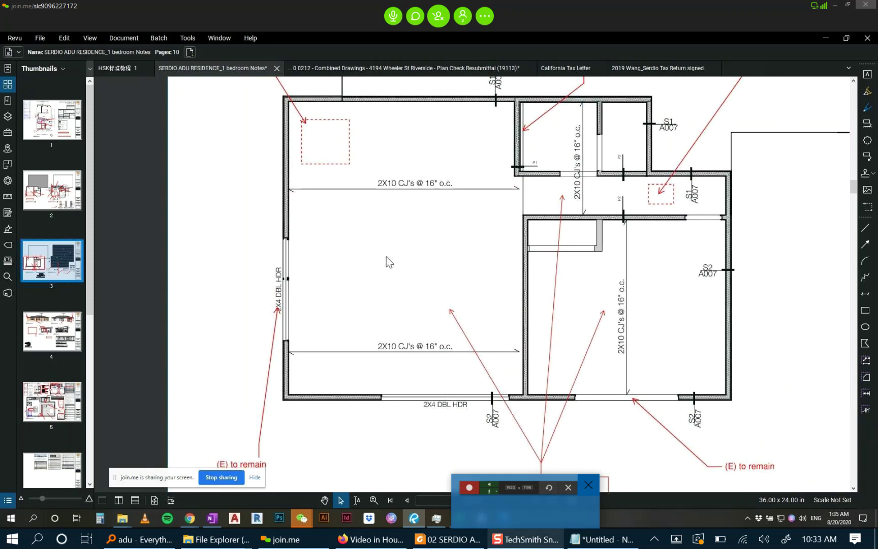
pyautogui.click(867, 77)
pyautogui.moveTo(373, 225); pyautogui.dragTo(442, 256)
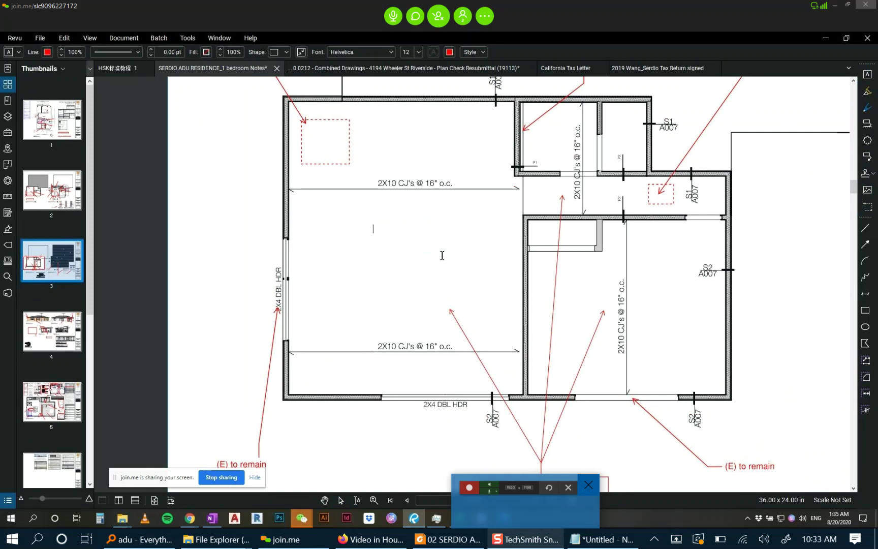
pyautogui.write('(E) CEILING HE')
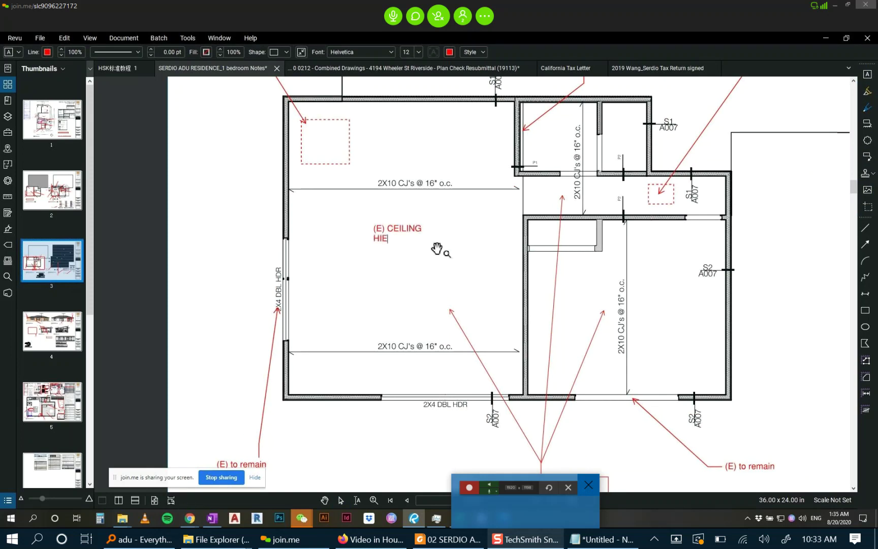
pyautogui.write('IGHT ?\'-?"')
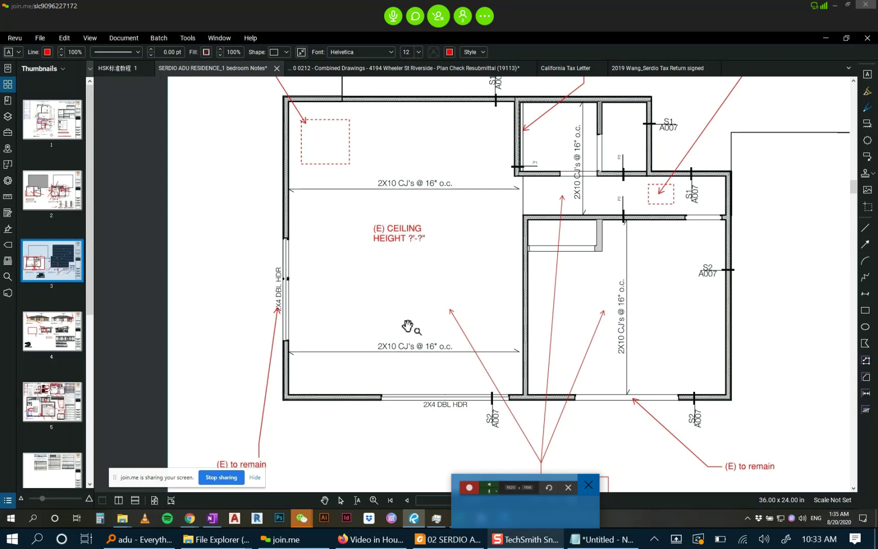
pyautogui.press('Escape')
# Copy the ceiling height note into the small room above the hall and into the room below it.
pyautogui.moveTo(416, 236); pyautogui.dragTo(591, 155)
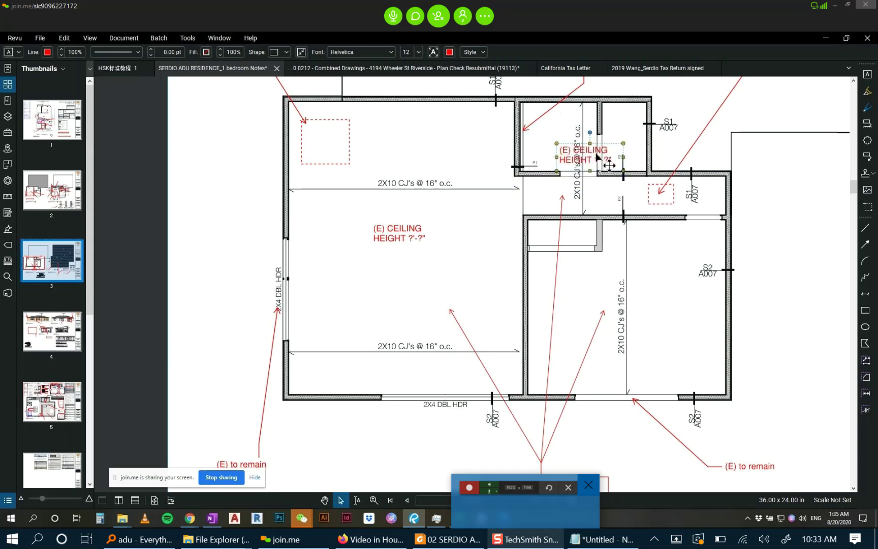
pyautogui.click(457, 142)
pyautogui.scroll(-2, 315, 187)
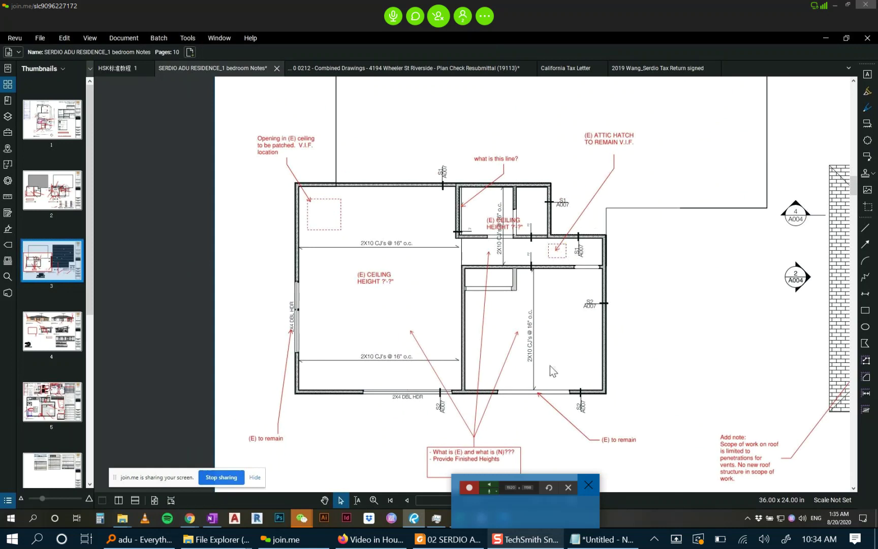
pyautogui.scroll(2, 549, 366)
pyautogui.click(256, 226)
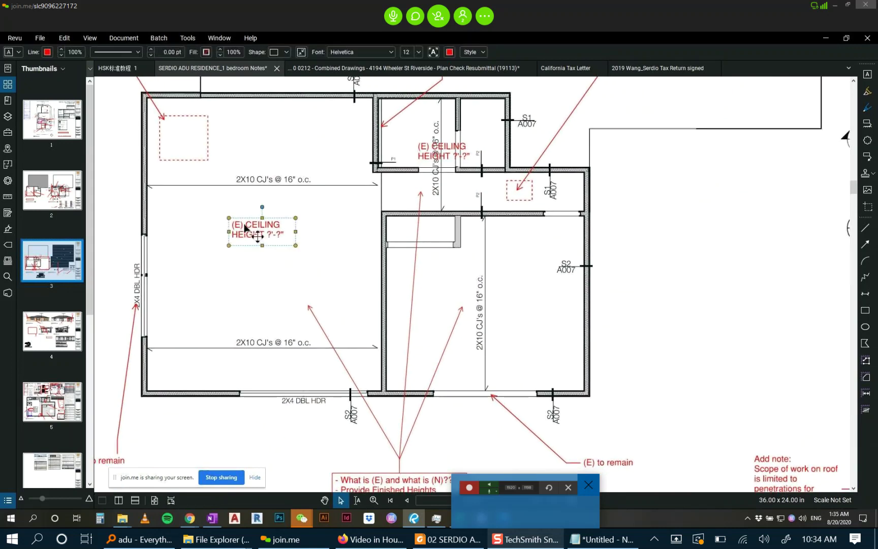
pyautogui.hotkey('ctrl', 'v')
pyautogui.moveTo(312, 207)
pyautogui.mouseDown()
pyautogui.moveTo(398, 229)
pyautogui.moveTo(529, 300)
pyautogui.mouseUp()
pyautogui.click(465, 338)
pyautogui.scroll(4, 464, 337)
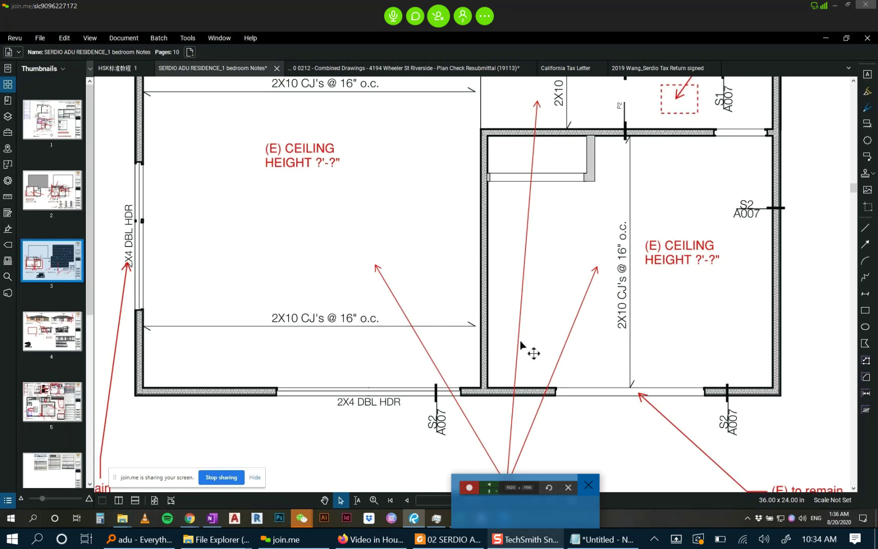
# Sketch a temporary vertical line across the large room's ceiling framing and remove it.
pyautogui.scroll(-2, 531, 352)
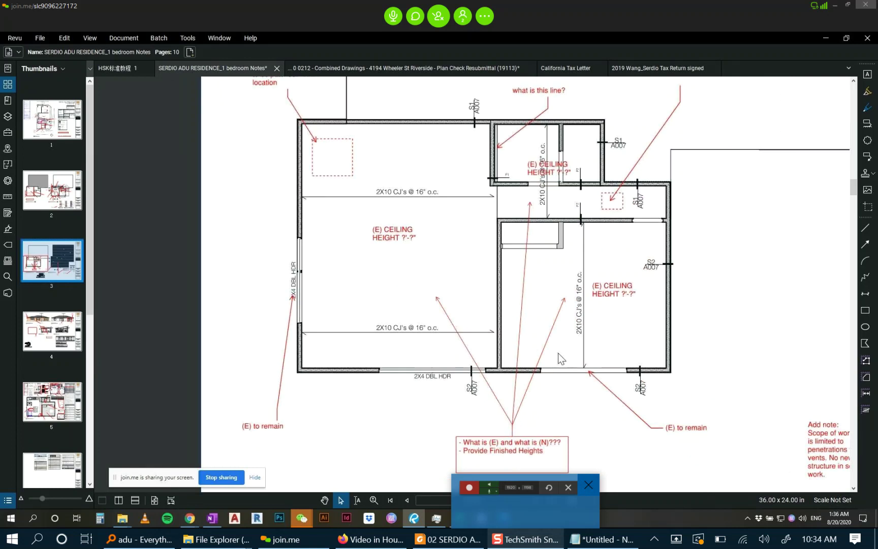
pyautogui.scroll(1, 557, 353)
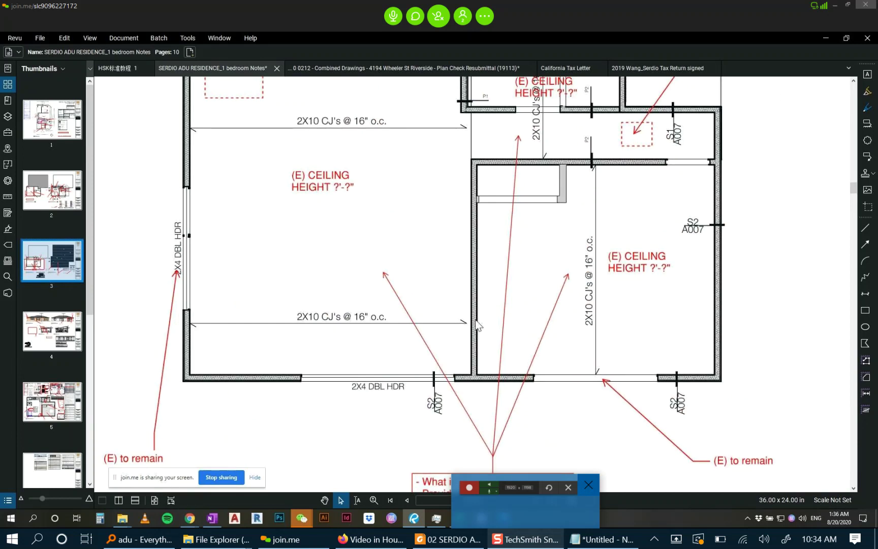
pyautogui.scroll(-2, 356, 294)
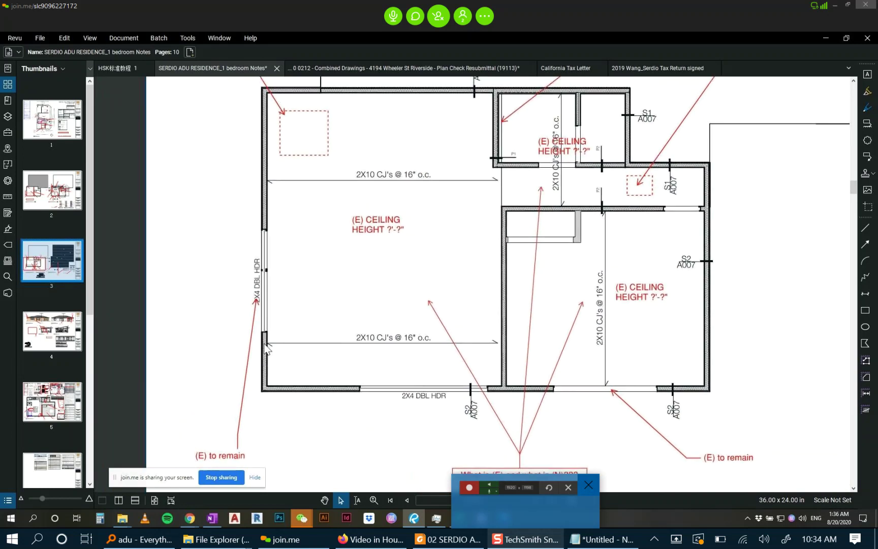
pyautogui.click(866, 229)
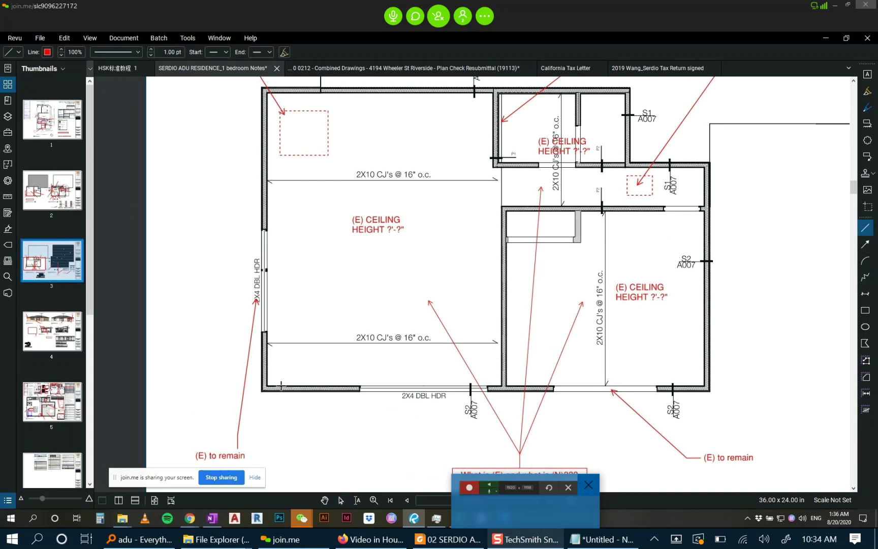
pyautogui.moveTo(281, 386)
pyautogui.mouseDown()
pyautogui.moveTo(297, 136)
pyautogui.moveTo(311, 133)
pyautogui.moveTo(288, 94)
pyautogui.mouseUp()
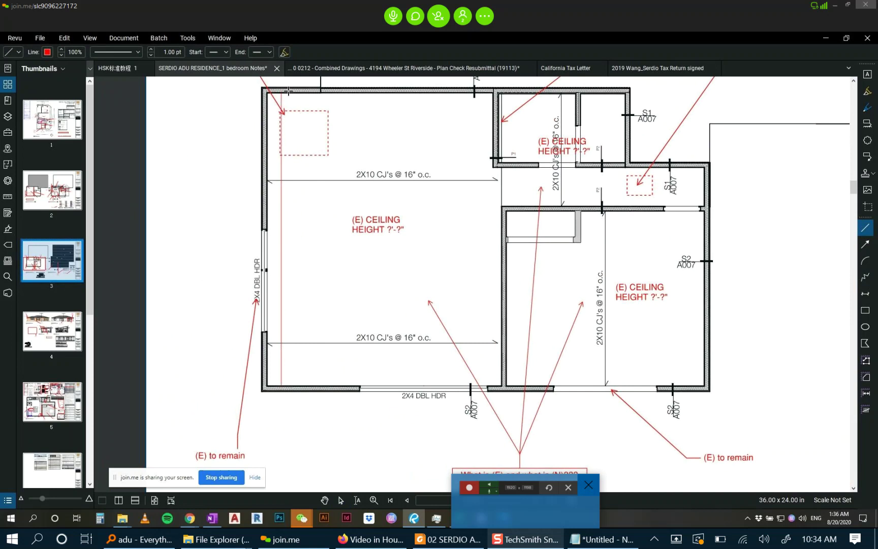
pyautogui.moveTo(290, 345); pyautogui.dragTo(316, 322)
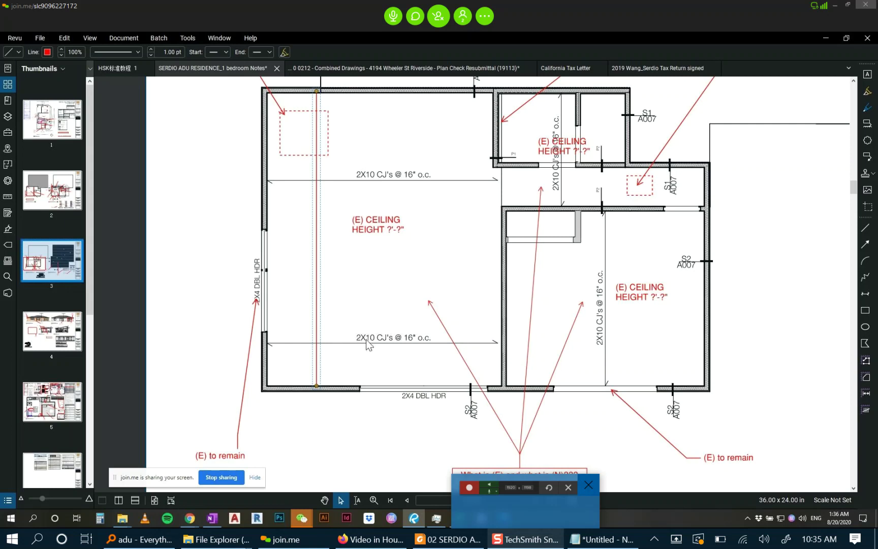
pyautogui.click(328, 281)
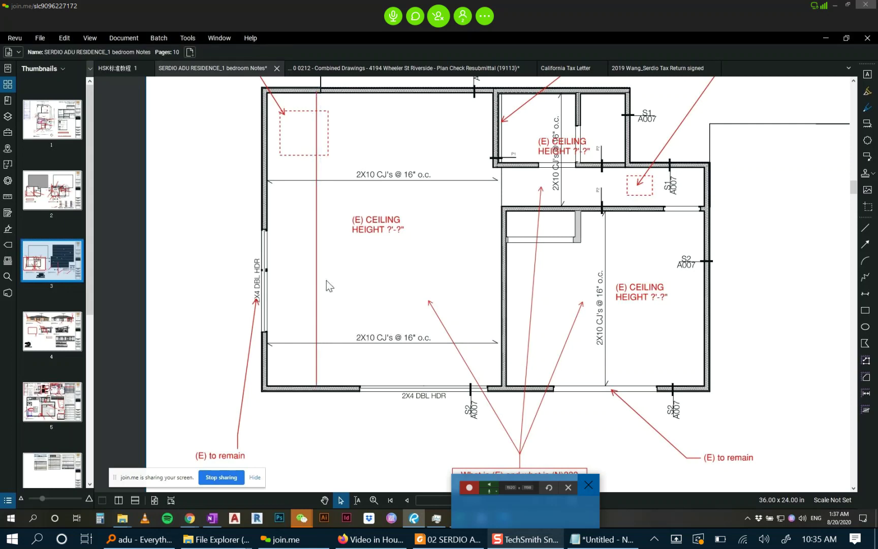
pyautogui.click(316, 262)
pyautogui.press('Delete')
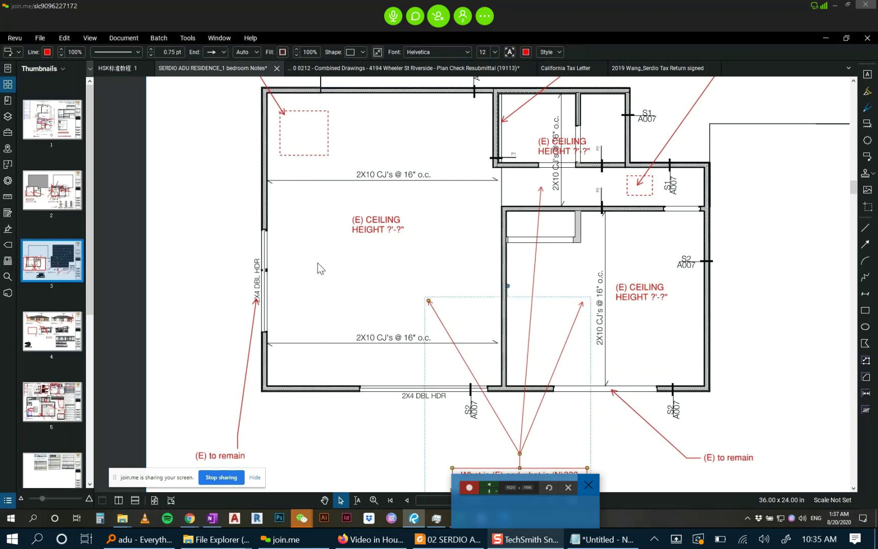
# Review the Ceiling Framing Plan's joist directions, ceiling opening, attic hatch and red markup notes.
pyautogui.scroll(-1, 350, 258)
pyautogui.scroll(-1, 383, 331)
pyautogui.scroll(-2, 382, 329)
pyautogui.scroll(5, 366, 299)
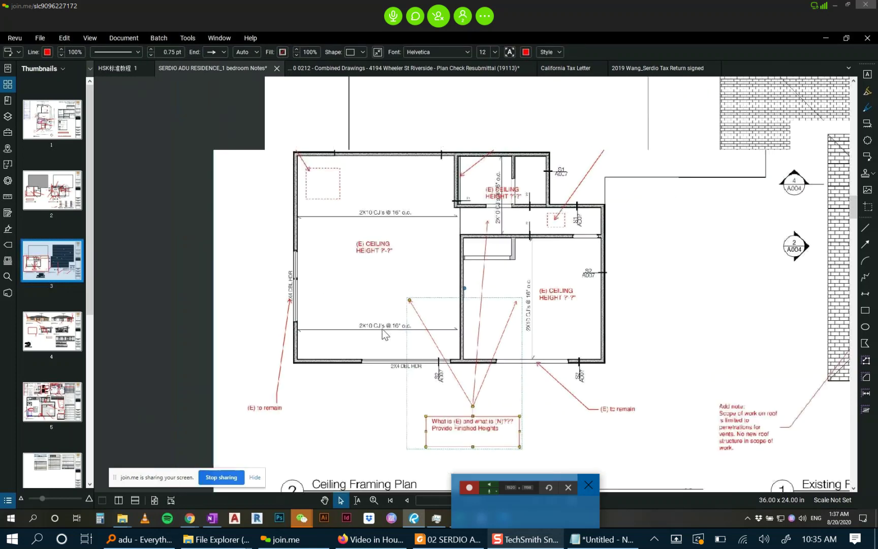
pyautogui.click(393, 304)
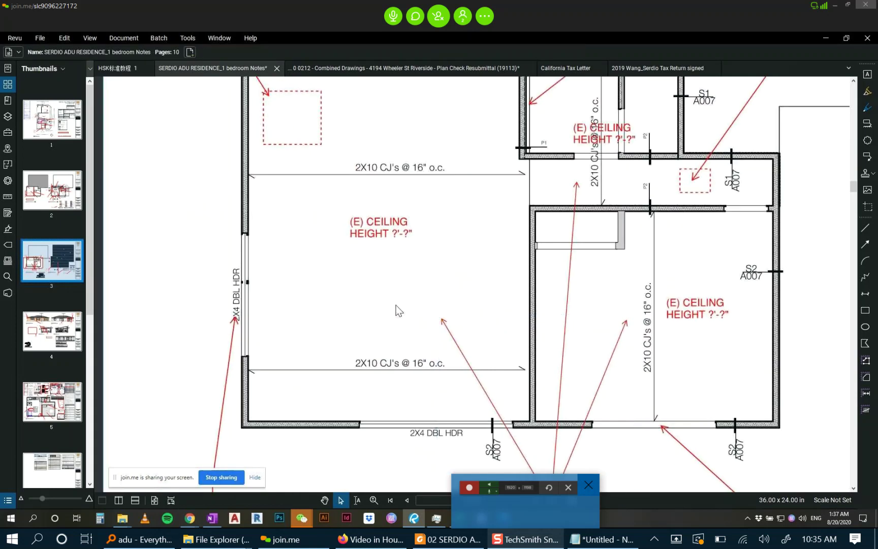
pyautogui.scroll(-3, 387, 290)
pyautogui.scroll(-1, 372, 228)
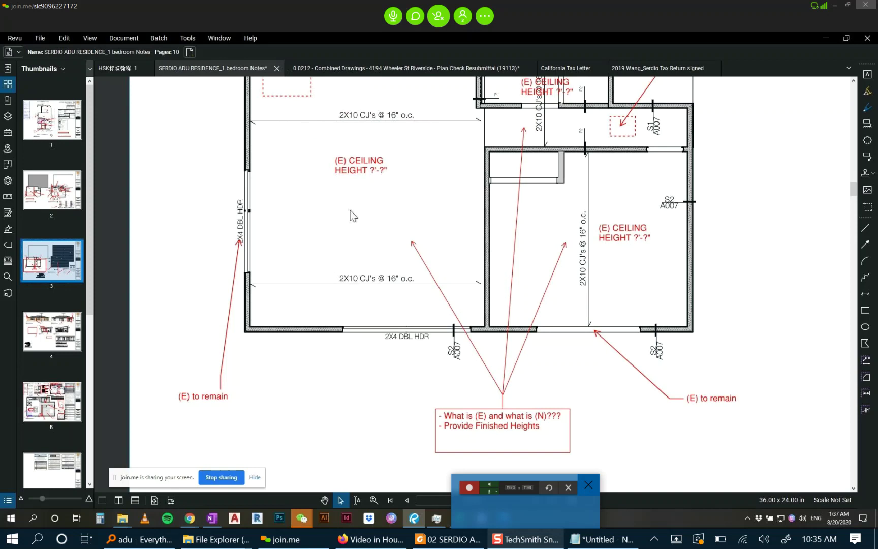
pyautogui.scroll(-1, 480, 414)
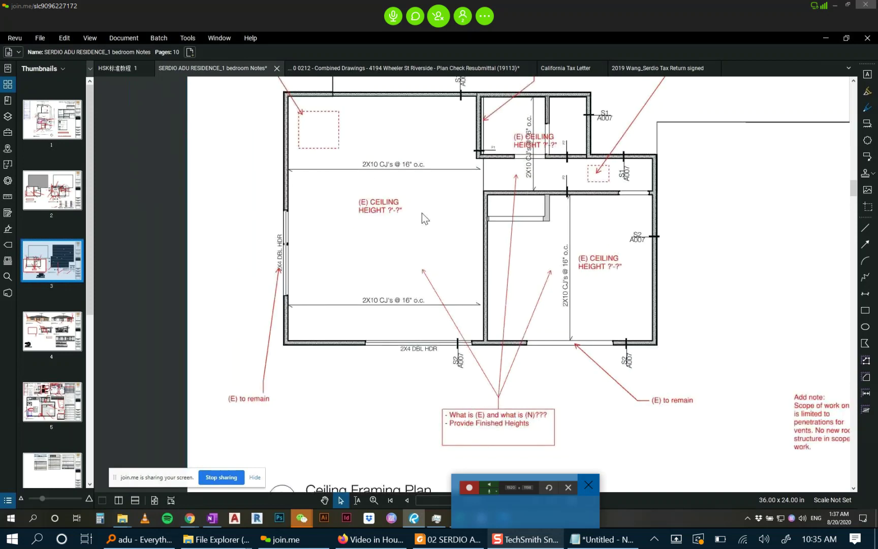
pyautogui.moveTo(322, 130); pyautogui.dragTo(347, 172)
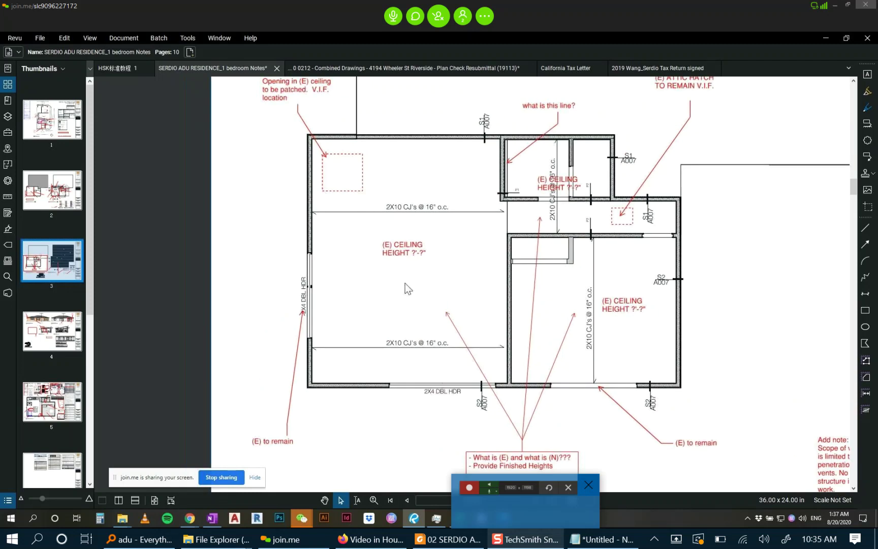
pyautogui.scroll(-5, 404, 284)
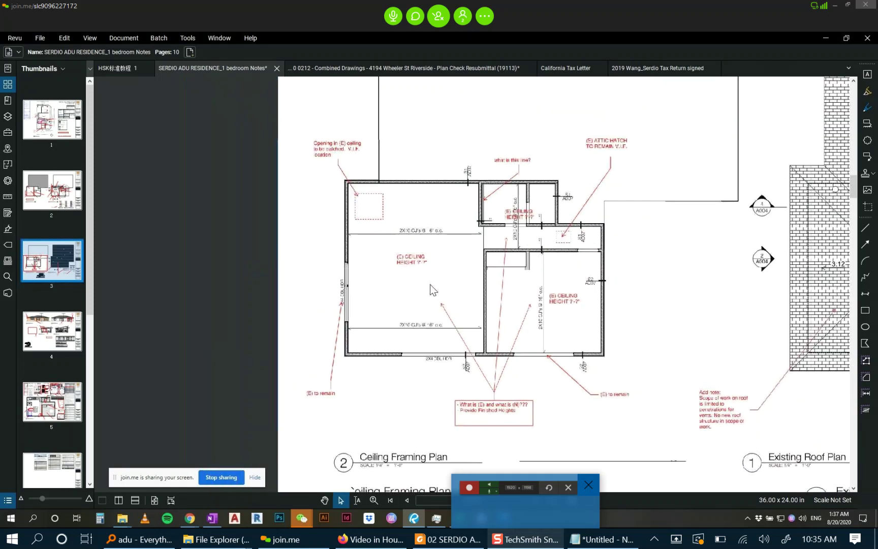
pyautogui.scroll(3, 581, 194)
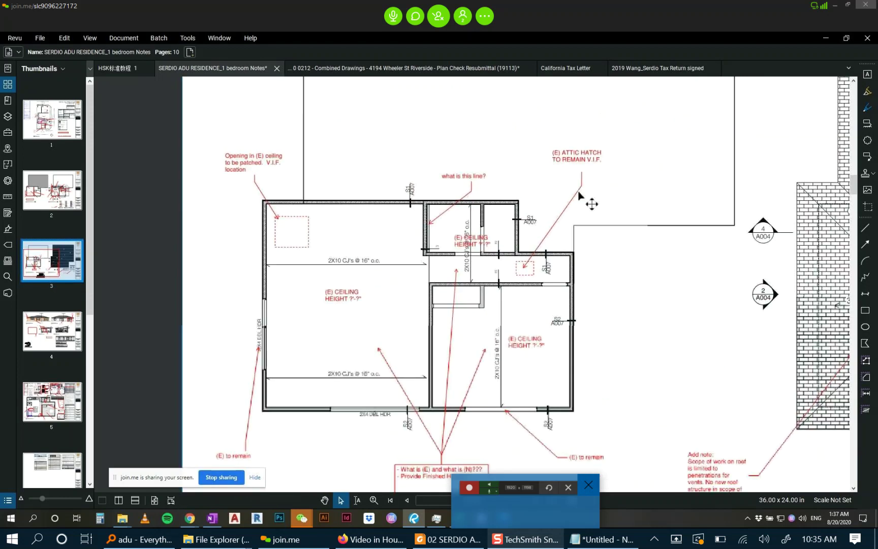
# Examine sheet A003's Existing Roof Plan with its slopes, vent locations and red notes on vents and scope.
pyautogui.scroll(-3, 584, 199)
pyautogui.moveTo(629, 276); pyautogui.dragTo(494, 196)
pyautogui.scroll(-1, 512, 235)
pyautogui.moveTo(483, 238); pyautogui.dragTo(451, 244)
pyautogui.scroll(-1, 452, 244)
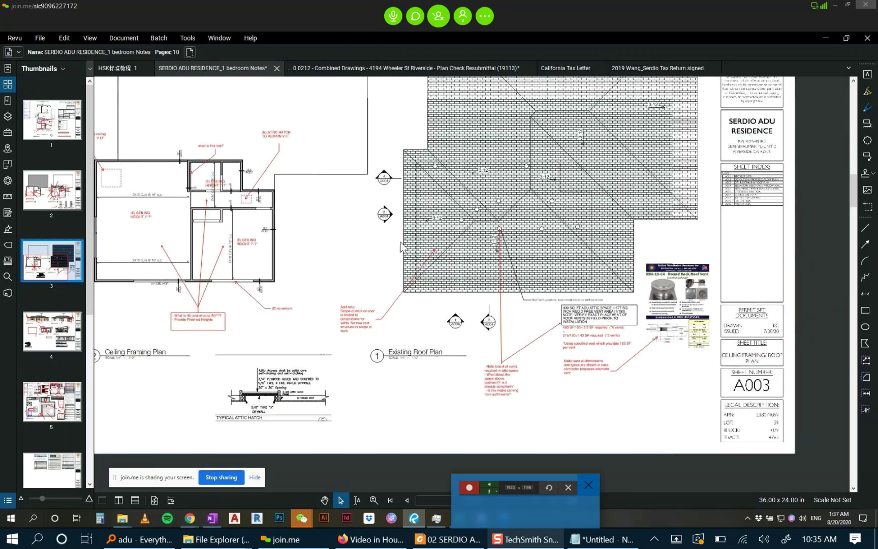
pyautogui.scroll(1, 562, 225)
pyautogui.moveTo(559, 220); pyautogui.dragTo(551, 242)
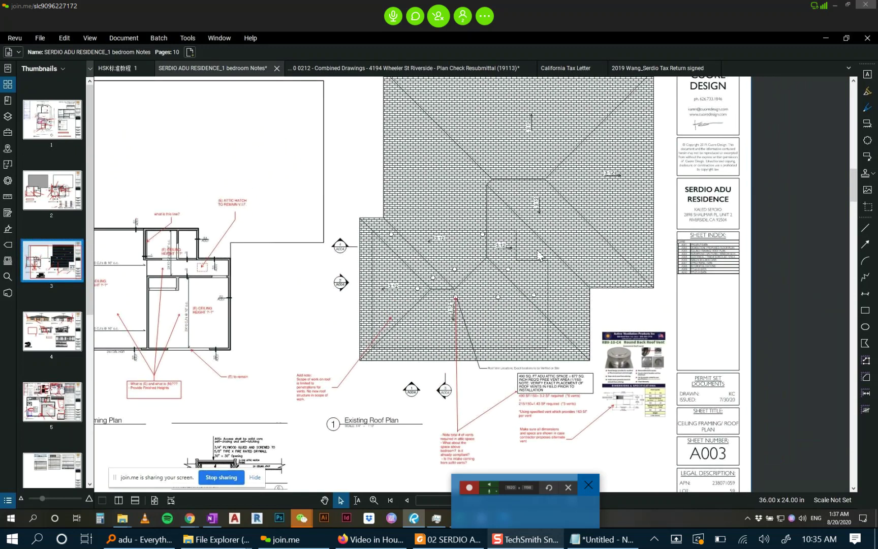
# Open page 2 of the sample plan check drawings and examine the Proposed Roof Plan – Bedroom Addition notes.
pyautogui.click(450, 71)
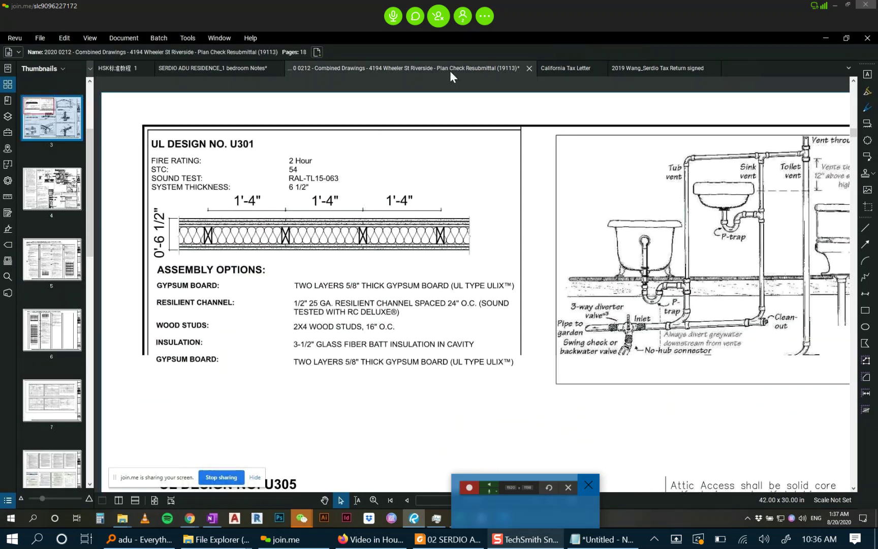
pyautogui.scroll(-4, 467, 207)
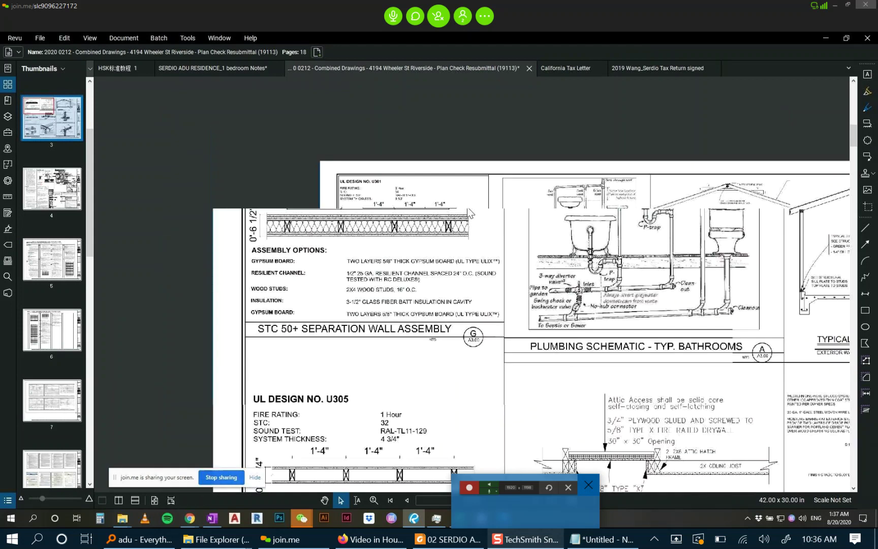
pyautogui.scroll(3, 53, 138)
pyautogui.click(51, 187)
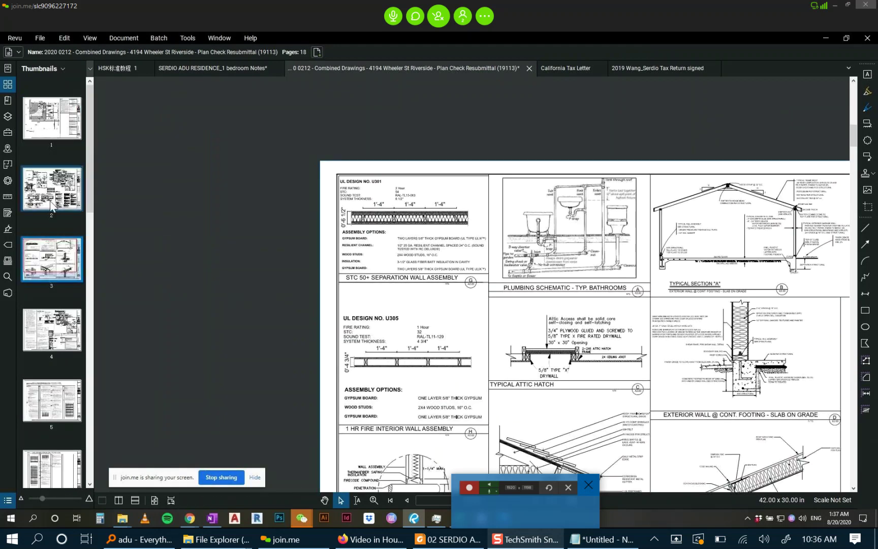
pyautogui.scroll(5, 283, 318)
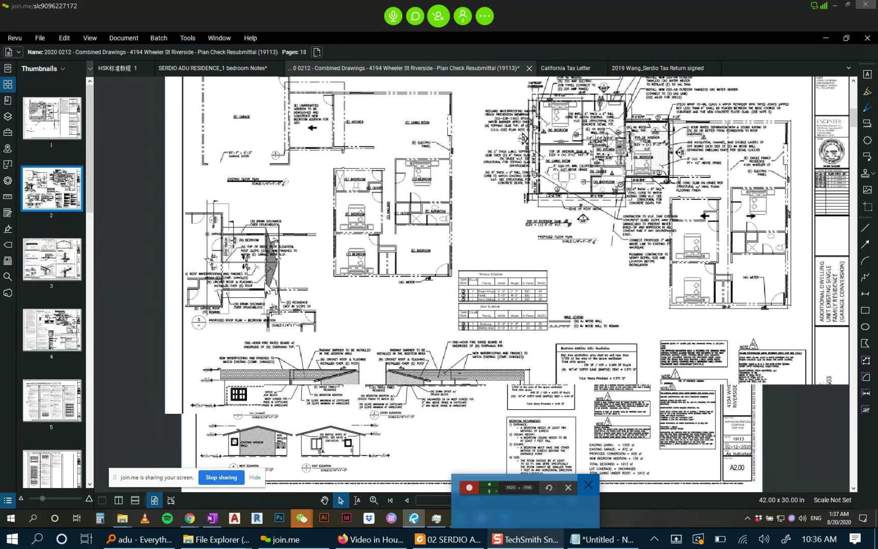
pyautogui.scroll(4, 263, 307)
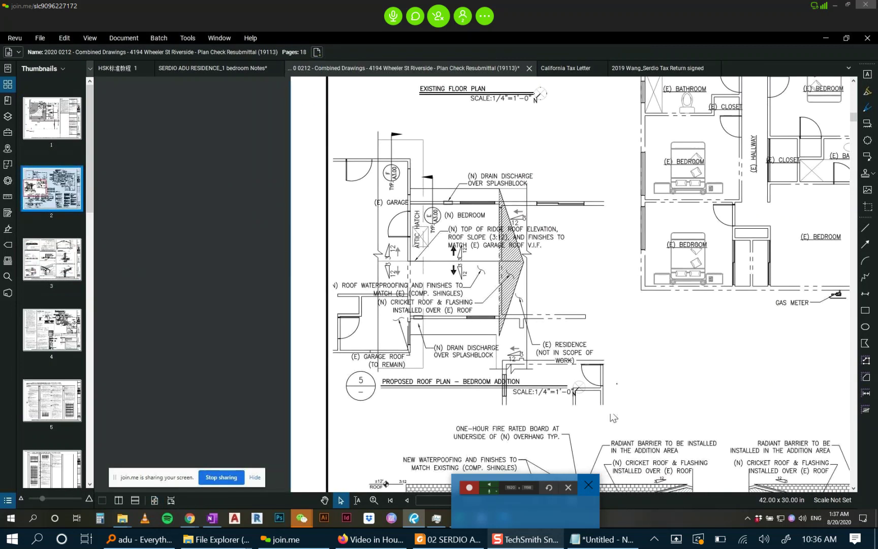
pyautogui.scroll(3, 442, 230)
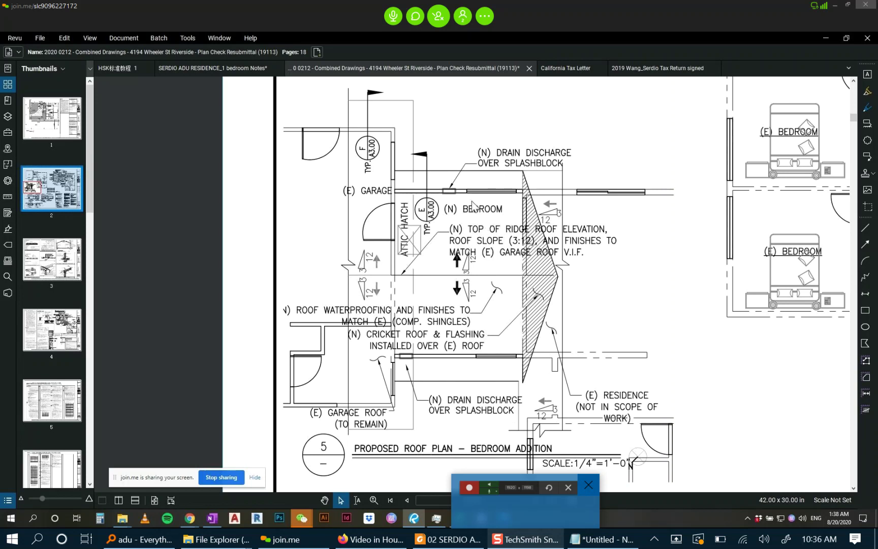
# Switch back to the SERDIO ADU RESIDENCE notes and examine the Existing Roof Plan's slopes, vent positions and roof vent specification.
pyautogui.click(244, 74)
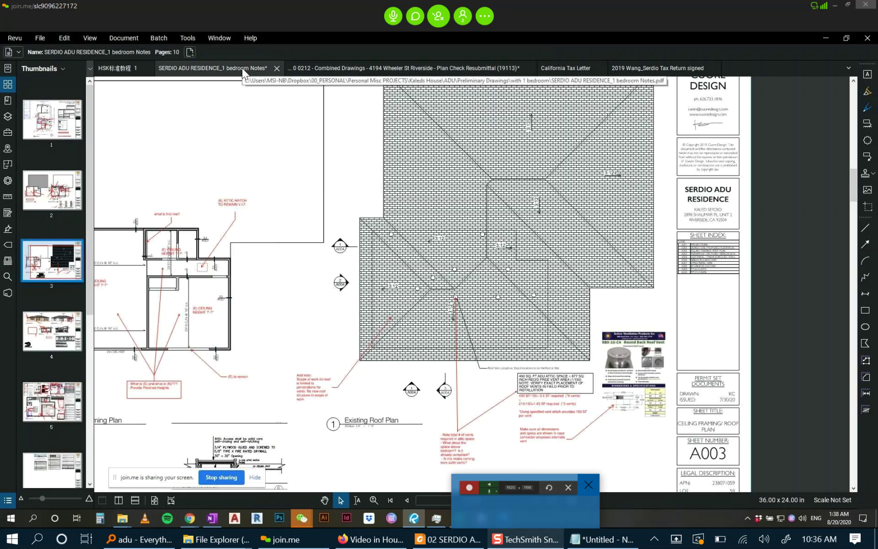
pyautogui.scroll(2, 532, 223)
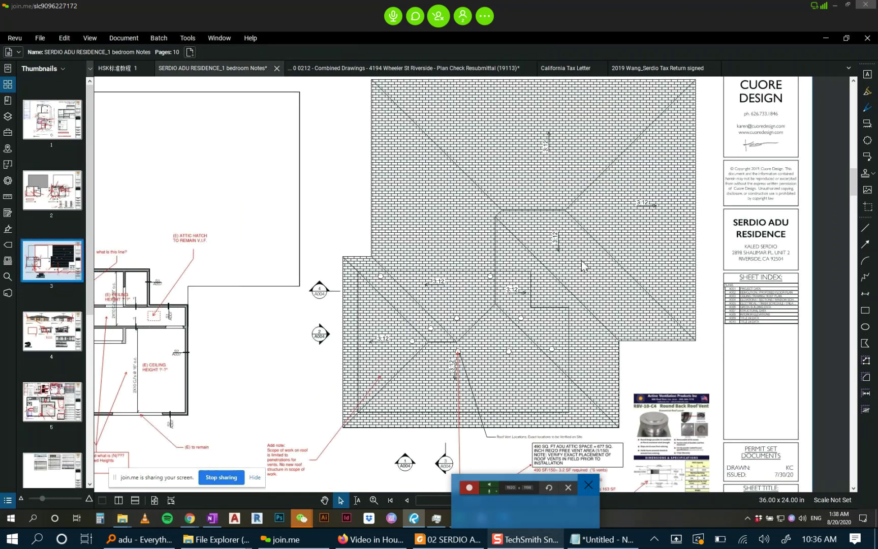
pyautogui.scroll(-1, 569, 300)
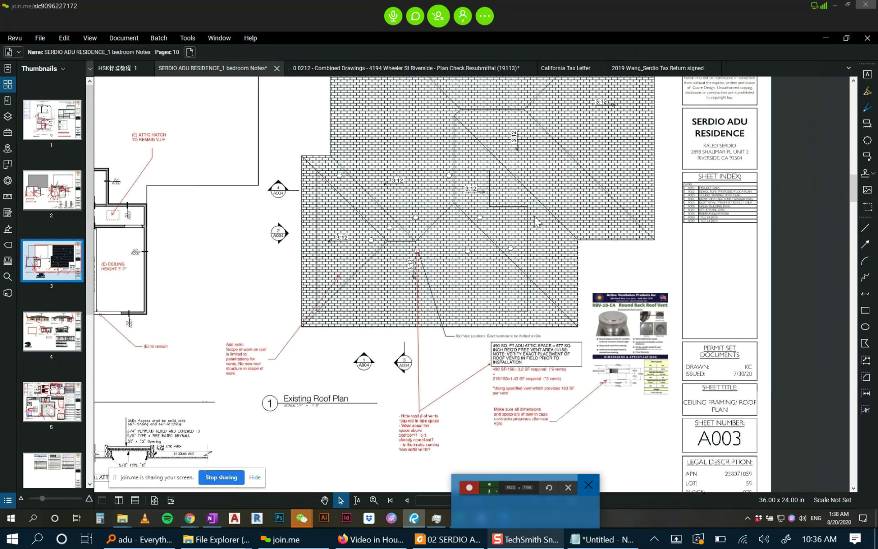
pyautogui.scroll(3, 511, 373)
pyautogui.moveTo(448, 243); pyautogui.dragTo(525, 275)
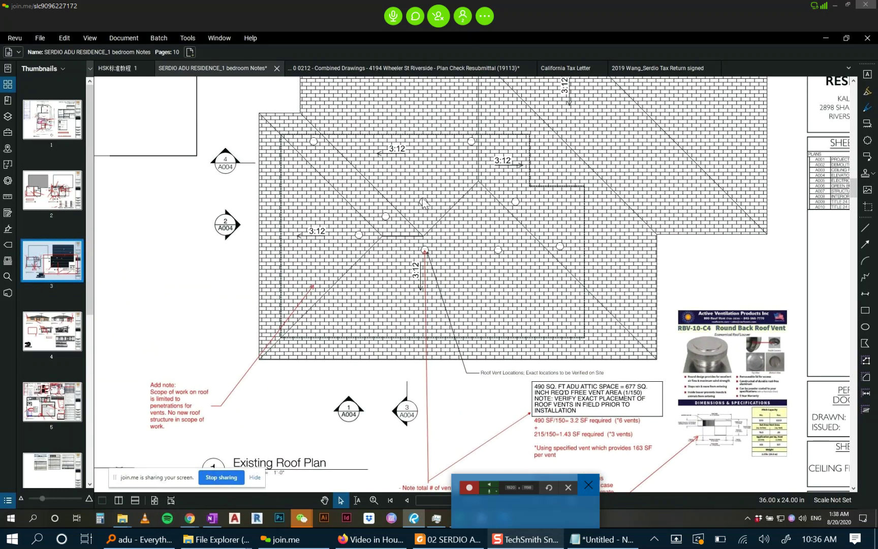
pyautogui.scroll(-1, 539, 349)
pyautogui.moveTo(616, 374); pyautogui.dragTo(556, 244)
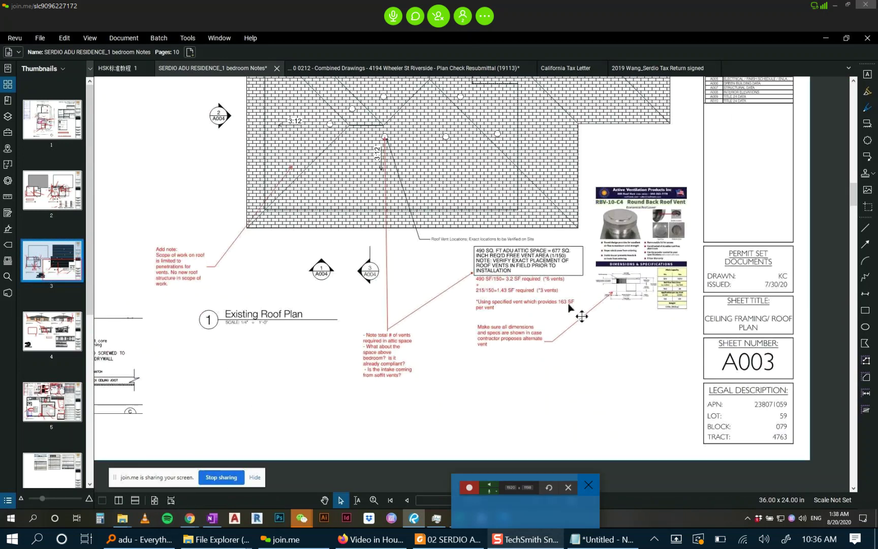
pyautogui.scroll(4, 409, 221)
pyautogui.scroll(-2, 409, 223)
pyautogui.scroll(-3, 581, 212)
pyautogui.scroll(-3, 581, 216)
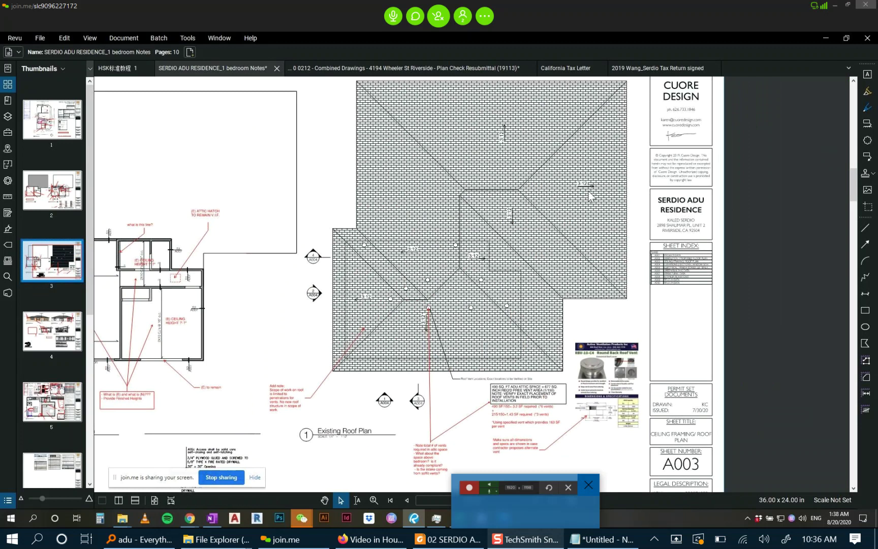
# Read the ADU attic vent area note and the red vent calculations below the Existing Roof Plan.
pyautogui.scroll(3, 478, 293)
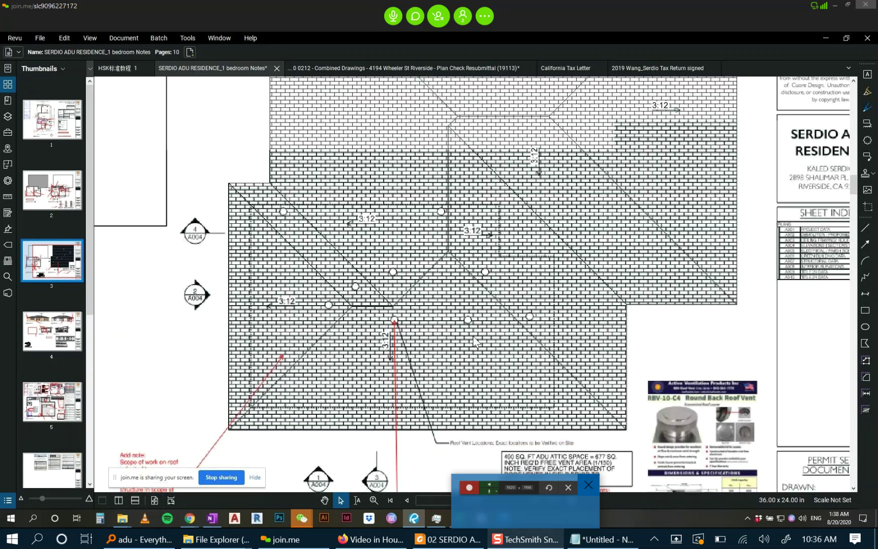
pyautogui.scroll(4, 486, 156)
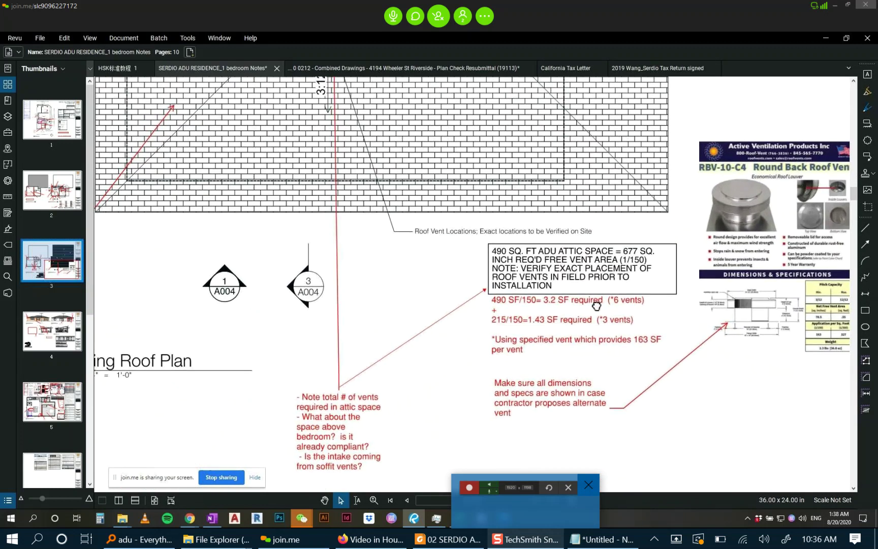
pyautogui.scroll(3, 549, 252)
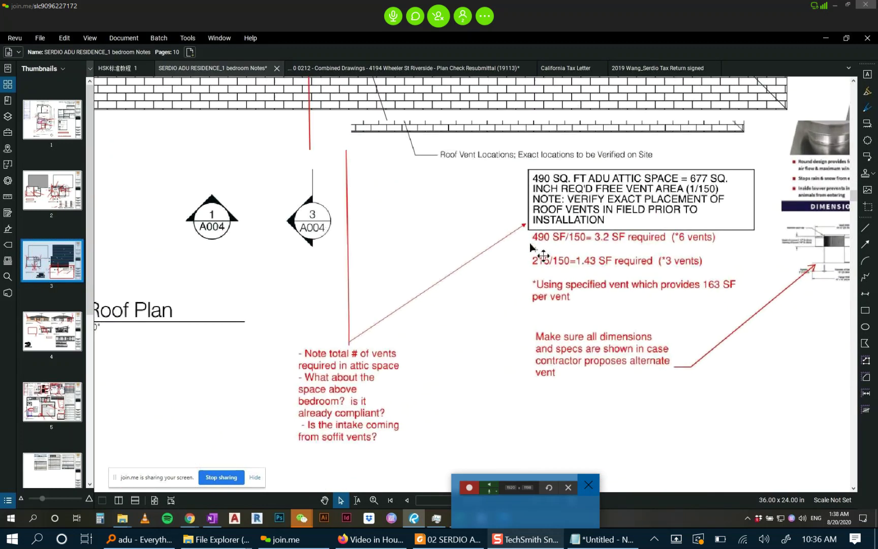
pyautogui.moveTo(549, 245); pyautogui.dragTo(525, 249)
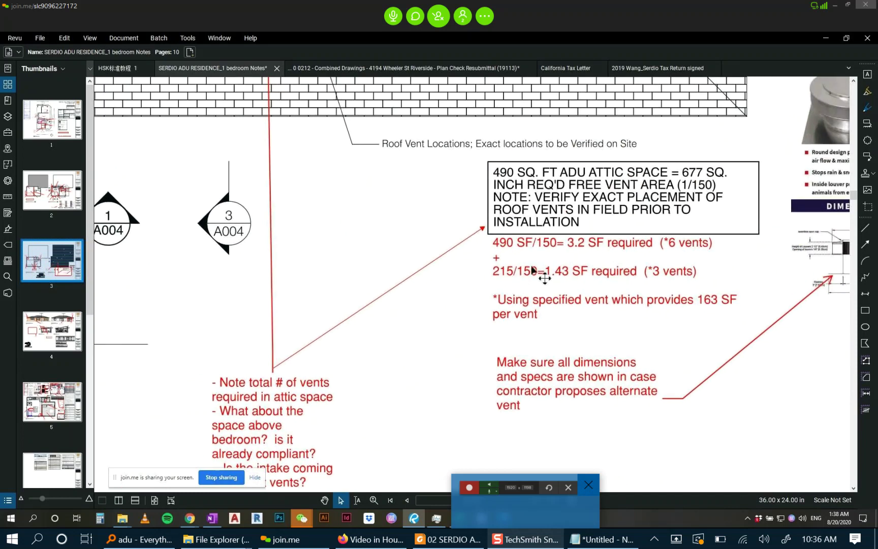
pyautogui.scroll(-4, 684, 276)
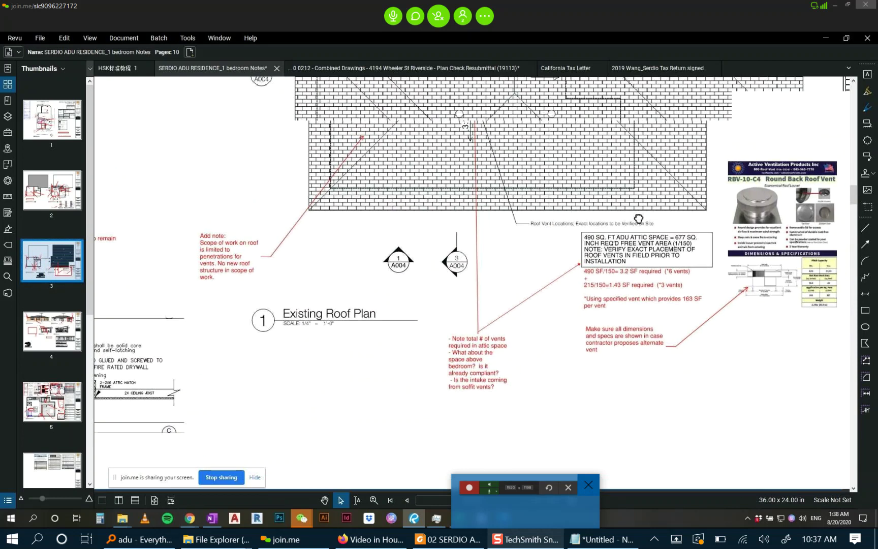
# Check the vents drawn on the roof against the red vent comments and the Roof Vent Locations label.
pyautogui.moveTo(569, 183); pyautogui.dragTo(572, 258)
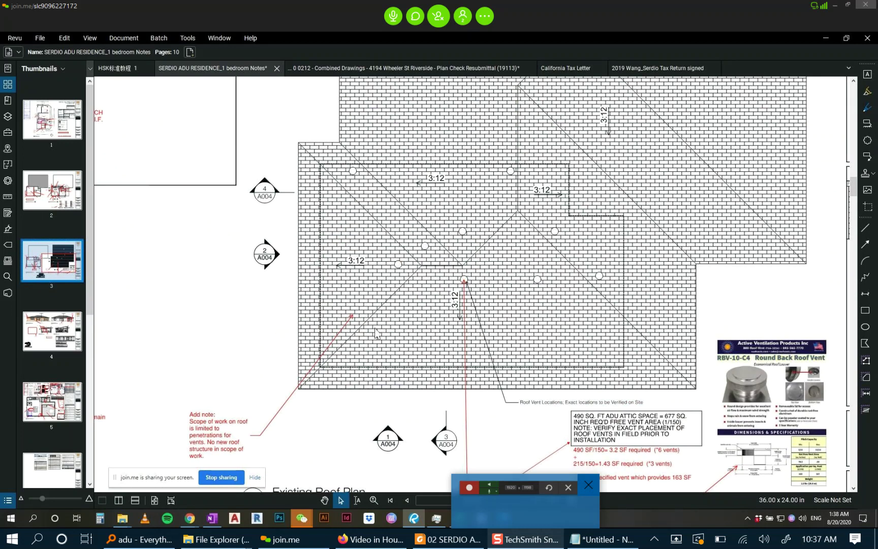
pyautogui.scroll(-1, 630, 424)
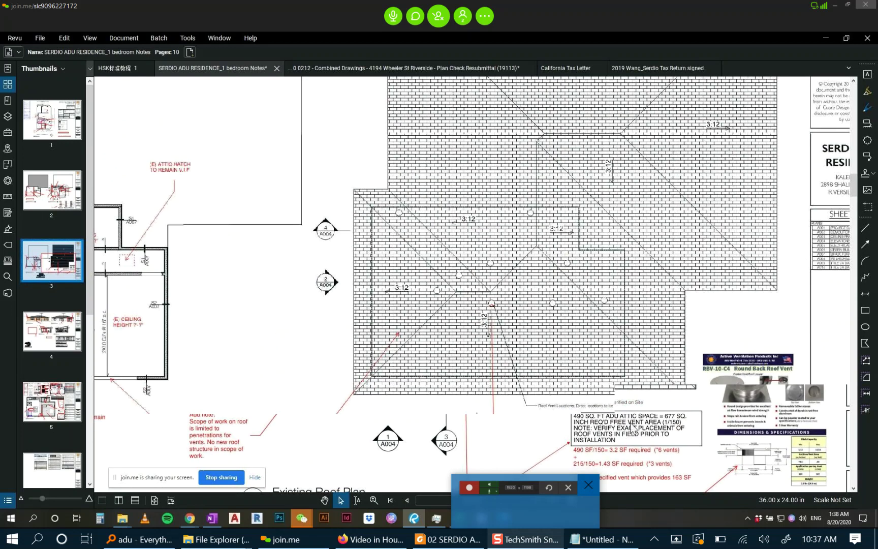
pyautogui.scroll(-1, 630, 424)
pyautogui.moveTo(648, 388)
pyautogui.mouseDown()
pyautogui.moveTo(655, 339)
pyautogui.moveTo(595, 278)
pyautogui.mouseUp()
pyautogui.scroll(1, 585, 362)
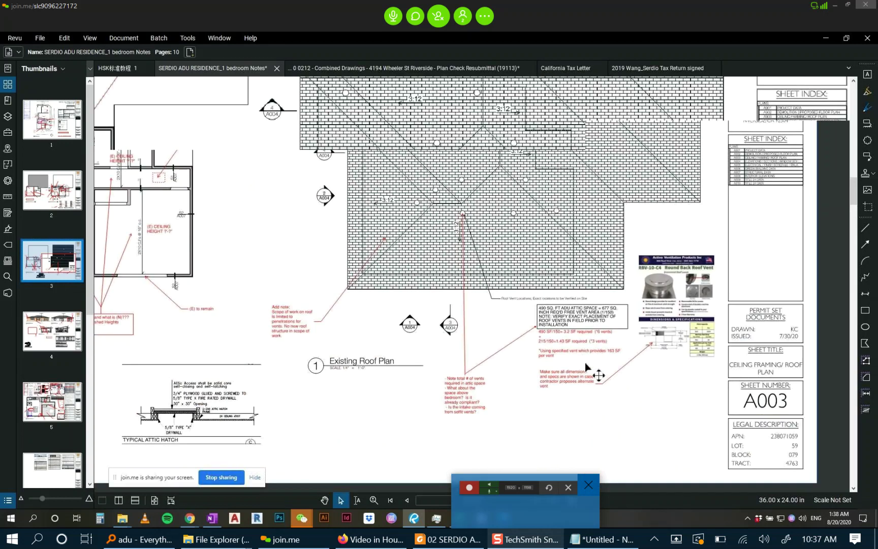
pyautogui.scroll(1, 586, 362)
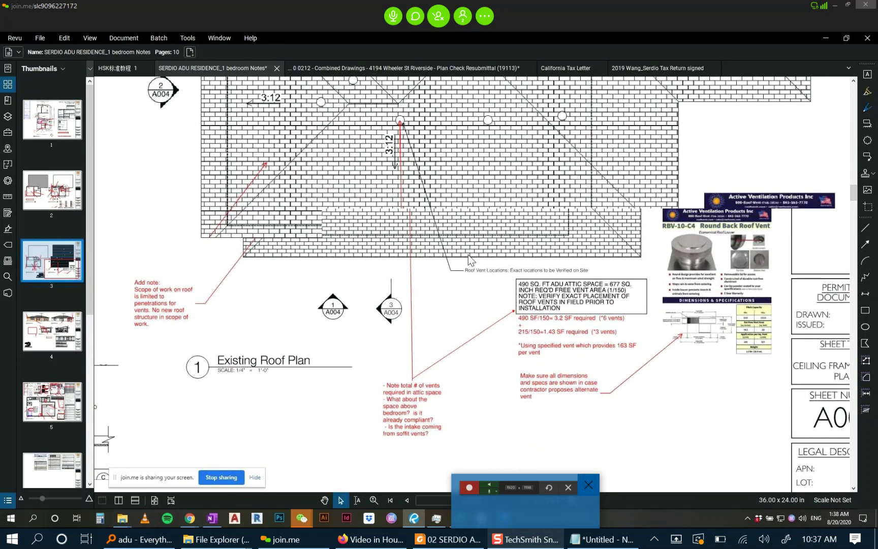
pyautogui.scroll(5, 468, 255)
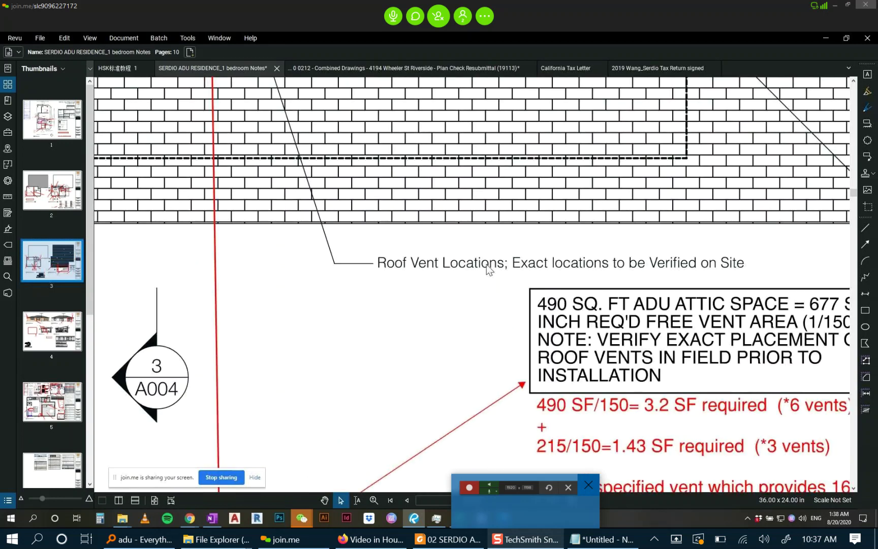
# Examine how the roof vents are distributed around the ridge and hips above the ADU on the Existing Roof Plan.
pyautogui.scroll(-5, 488, 269)
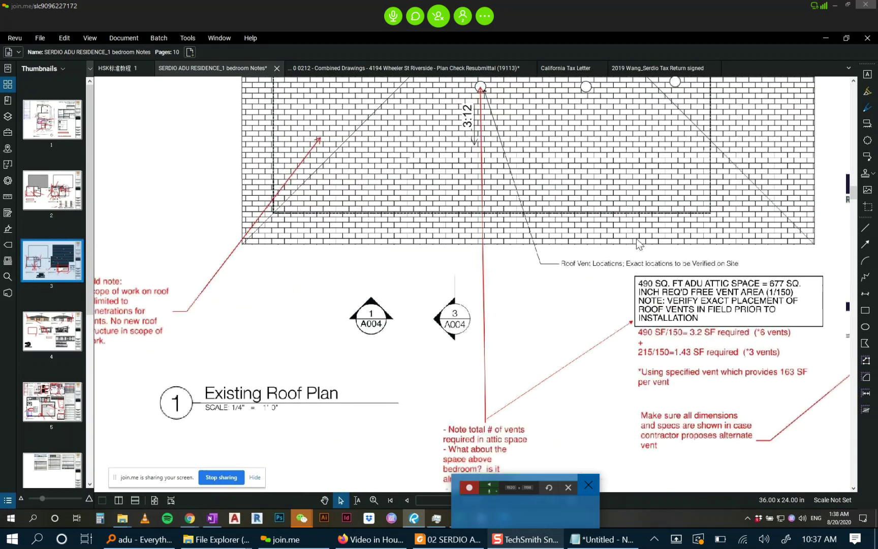
pyautogui.moveTo(638, 244); pyautogui.dragTo(671, 342)
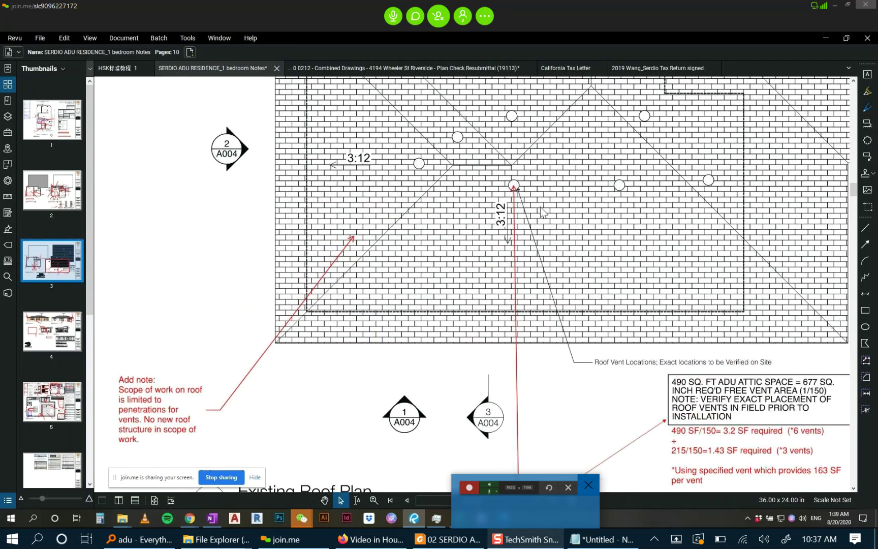
pyautogui.scroll(-3, 544, 212)
pyautogui.moveTo(589, 246); pyautogui.dragTo(547, 266)
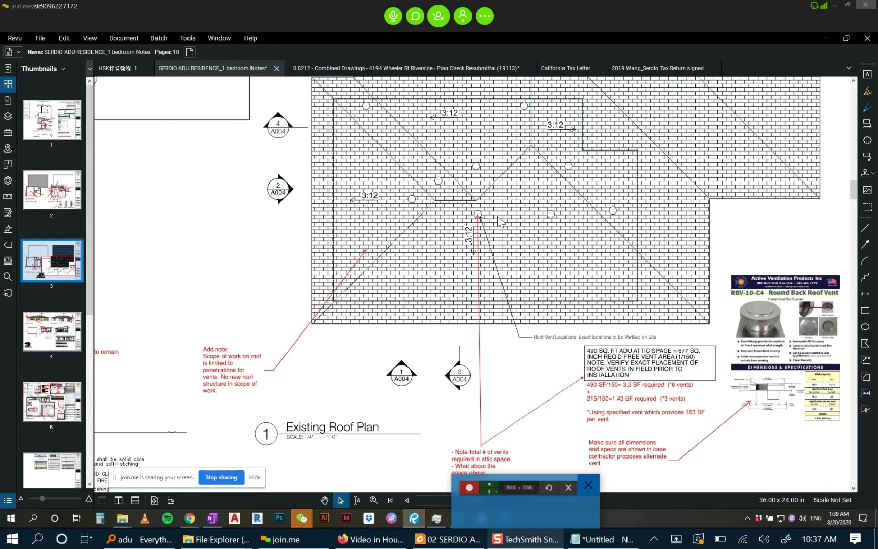
pyautogui.scroll(-5, 515, 253)
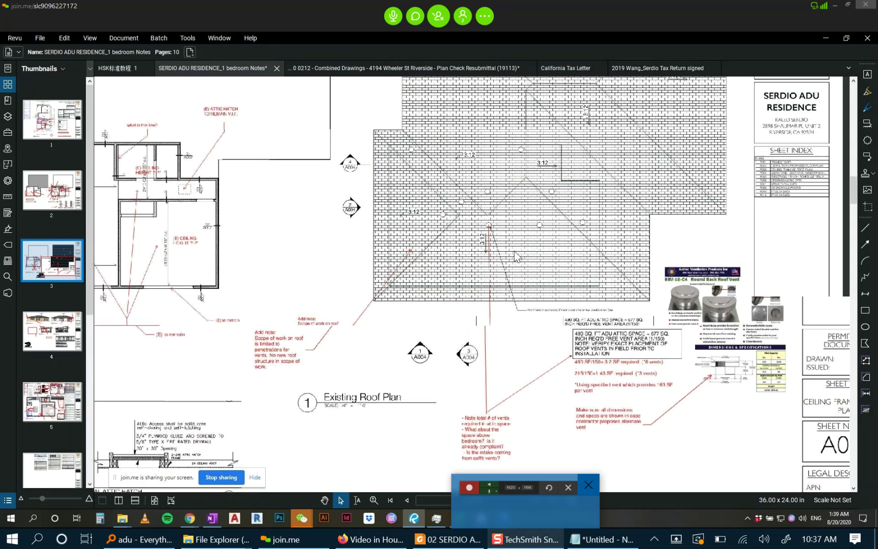
pyautogui.scroll(4, 530, 227)
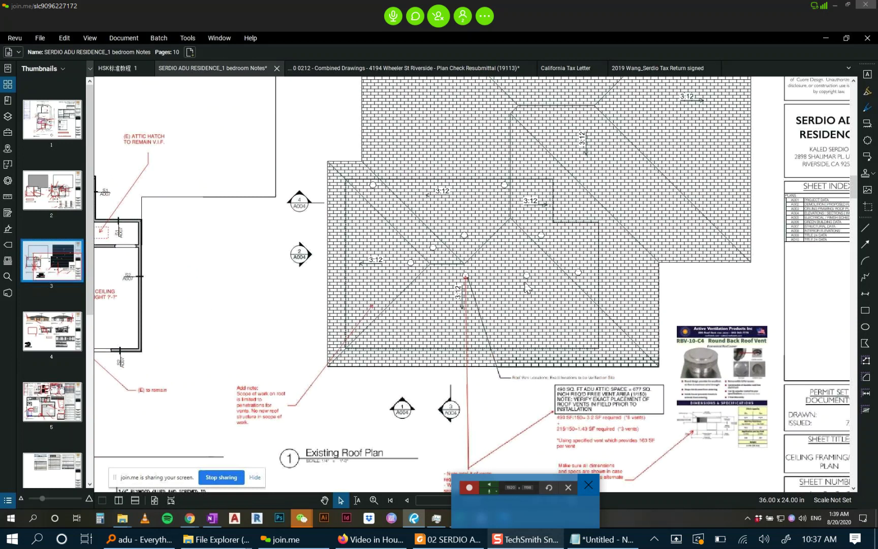
pyautogui.scroll(-3, 513, 304)
pyautogui.scroll(5, 465, 333)
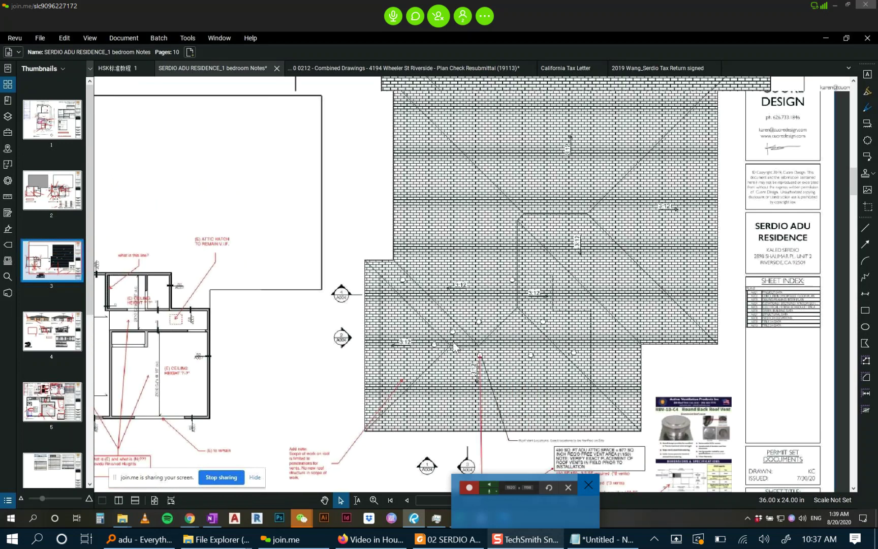
pyautogui.scroll(-3, 488, 382)
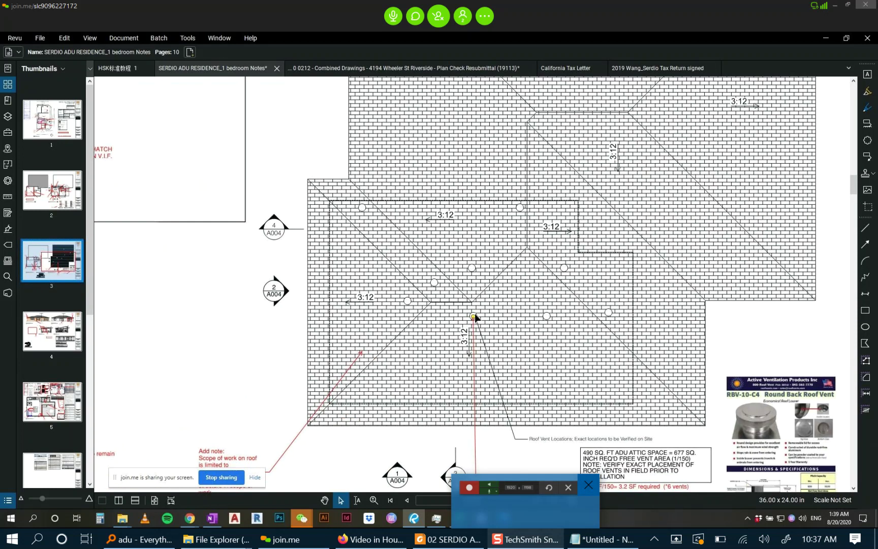
pyautogui.scroll(-3, 474, 316)
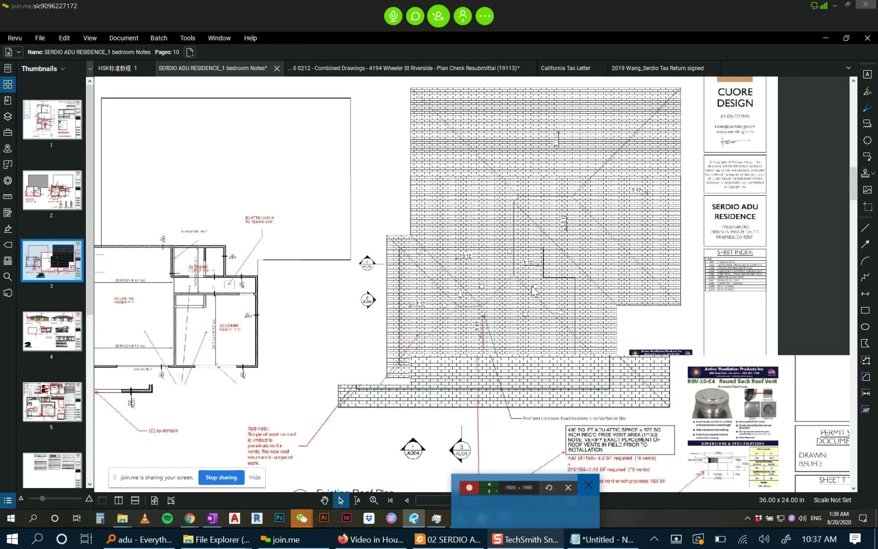
# Cross out the Existing Roof Plan with two red diagonal lines and increase the line width of both.
pyautogui.click(865, 228)
pyautogui.moveTo(683, 87); pyautogui.dragTo(376, 357)
pyautogui.click(865, 228)
pyautogui.moveTo(382, 86); pyautogui.dragTo(671, 356)
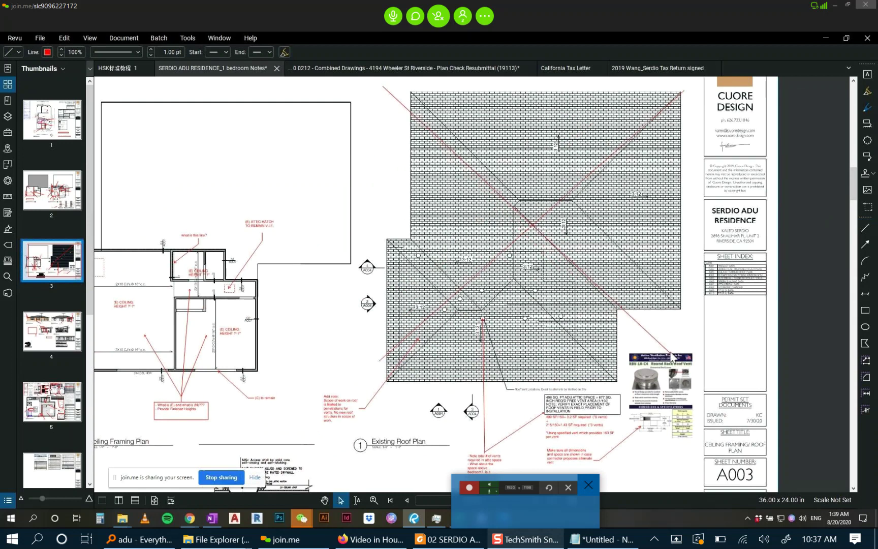
pyautogui.keyDown('shift'); pyautogui.click(684, 92); pyautogui.keyUp('shift')
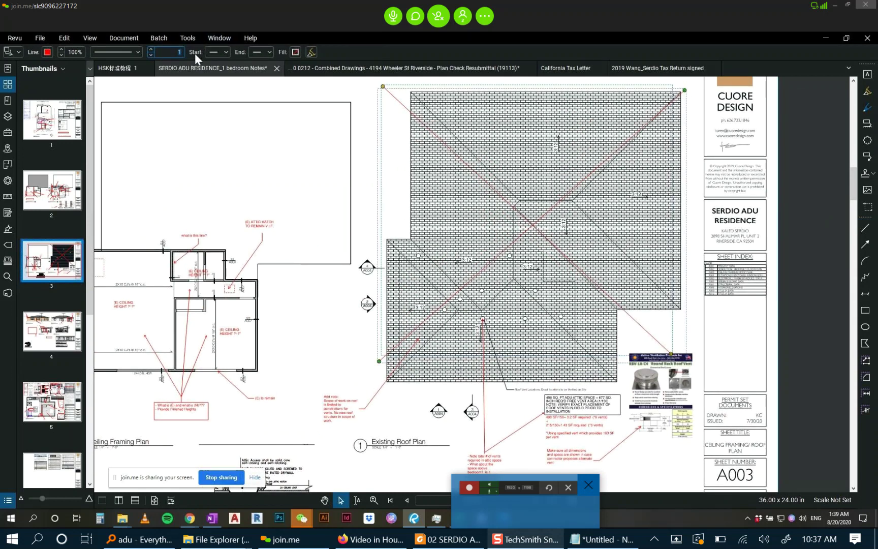
pyautogui.click(704, 336)
# Review the attic vent area note, the required vent calculations and the red comment on vent dimensions and specs.
pyautogui.scroll(-1, 585, 381)
pyautogui.scroll(3, 534, 343)
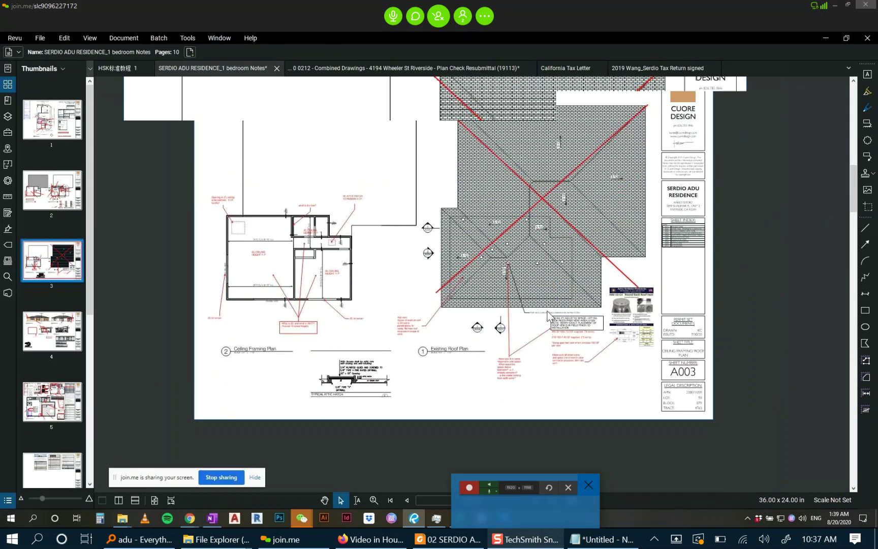
pyautogui.scroll(3, 672, 322)
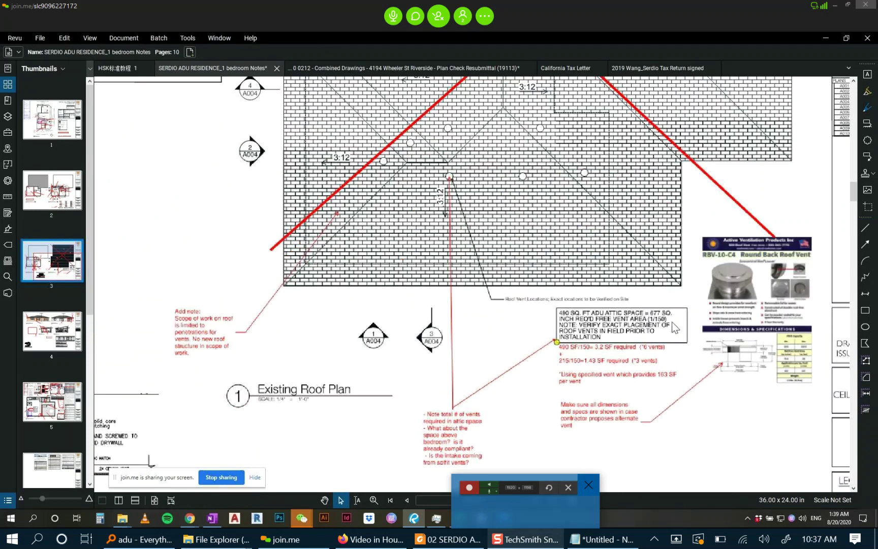
pyautogui.moveTo(686, 321); pyautogui.dragTo(564, 264)
pyautogui.moveTo(531, 337); pyautogui.dragTo(639, 278)
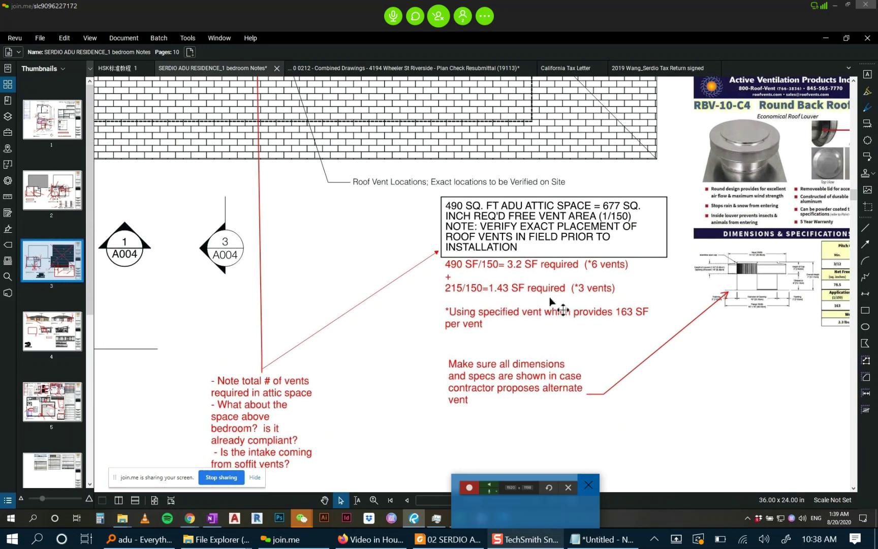
pyautogui.scroll(2, 556, 302)
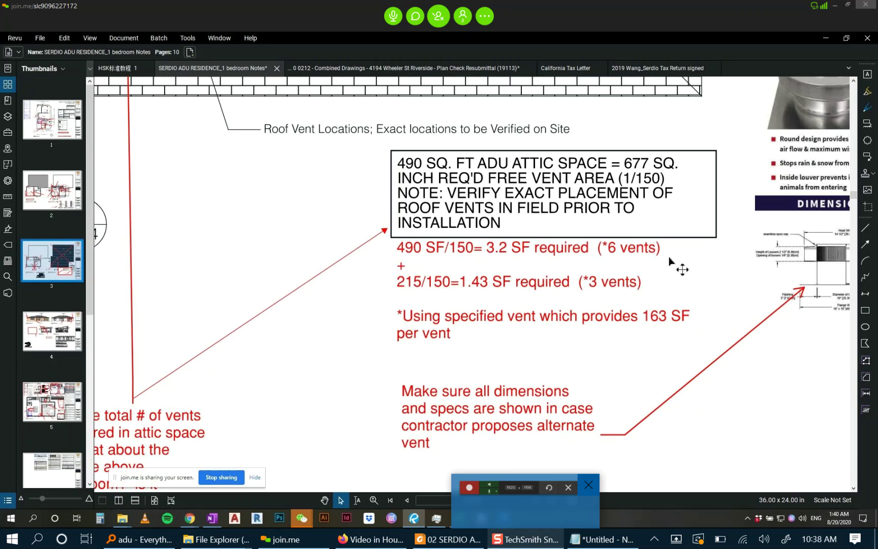
pyautogui.scroll(-3, 676, 254)
# Switch to the sample plan check drawings and examine the Bedroom Addition and Garage Conversion Attic Ventilation calculations.
pyautogui.click(315, 68)
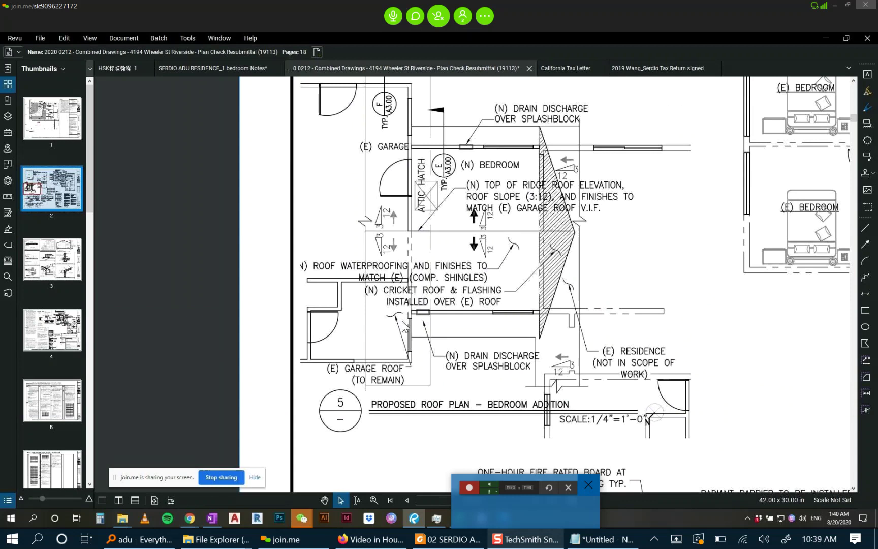
pyautogui.scroll(-2, 409, 325)
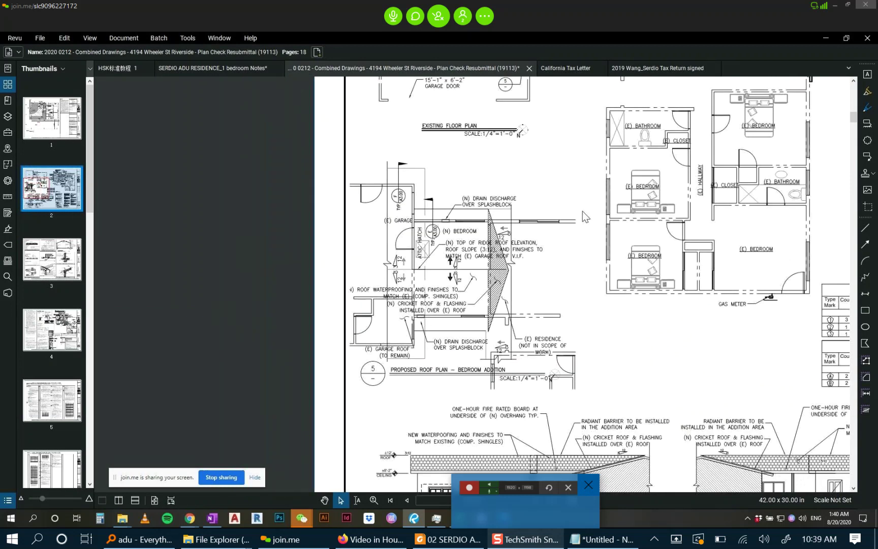
pyautogui.scroll(-3, 587, 223)
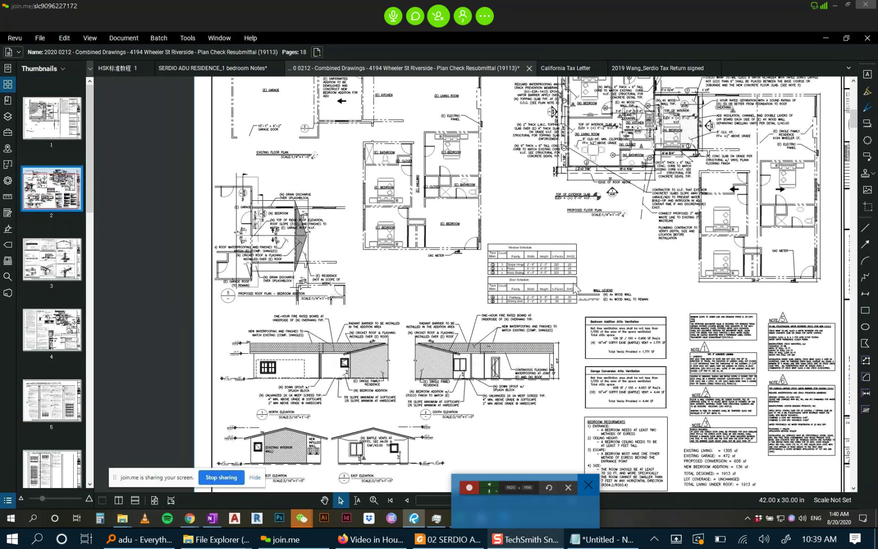
pyautogui.scroll(4, 602, 291)
pyautogui.scroll(-5, 602, 291)
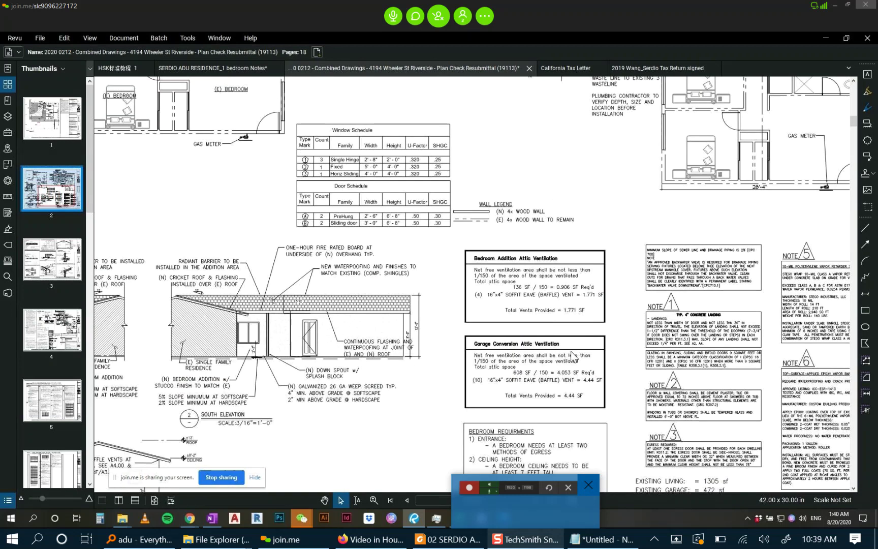
pyautogui.scroll(5, 568, 256)
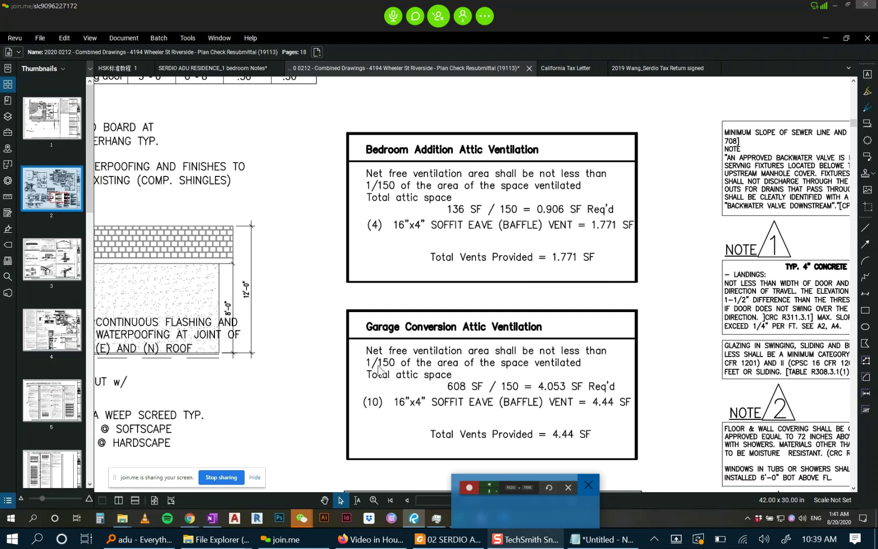
# Return to the SERDIO ADU drawings and examine the roof vent locations, attic vent calculations and the RBV-10-C4 Round Back Roof Vent spec sheet.
pyautogui.click(239, 71)
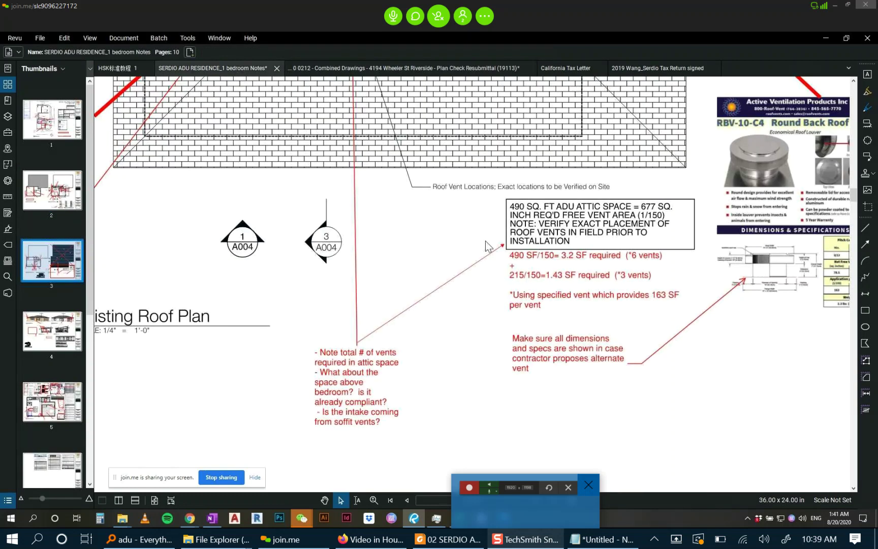
pyautogui.scroll(-4, 363, 159)
pyautogui.scroll(5, 363, 159)
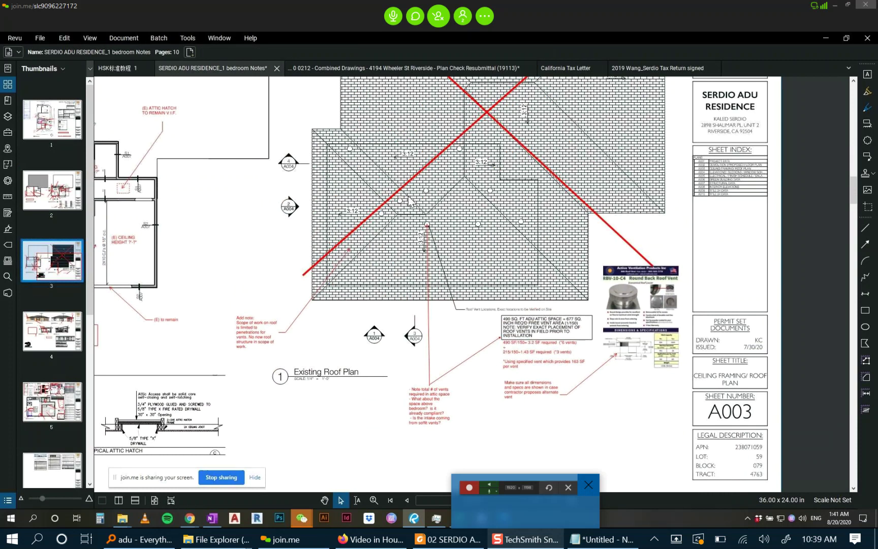
pyautogui.scroll(2, 559, 382)
pyautogui.scroll(3, 560, 382)
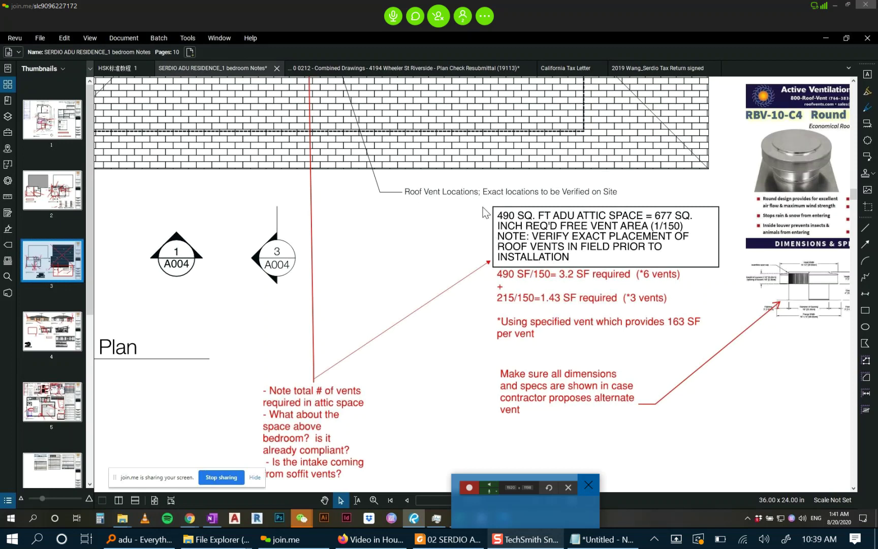
pyautogui.hscroll(5, 711, 213)
pyautogui.scroll(1, 711, 213)
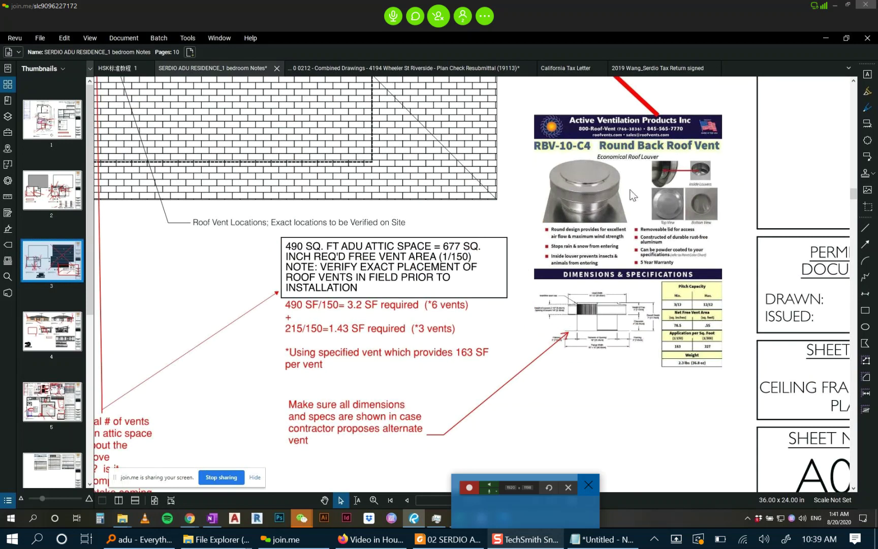
pyautogui.scroll(1, 628, 200)
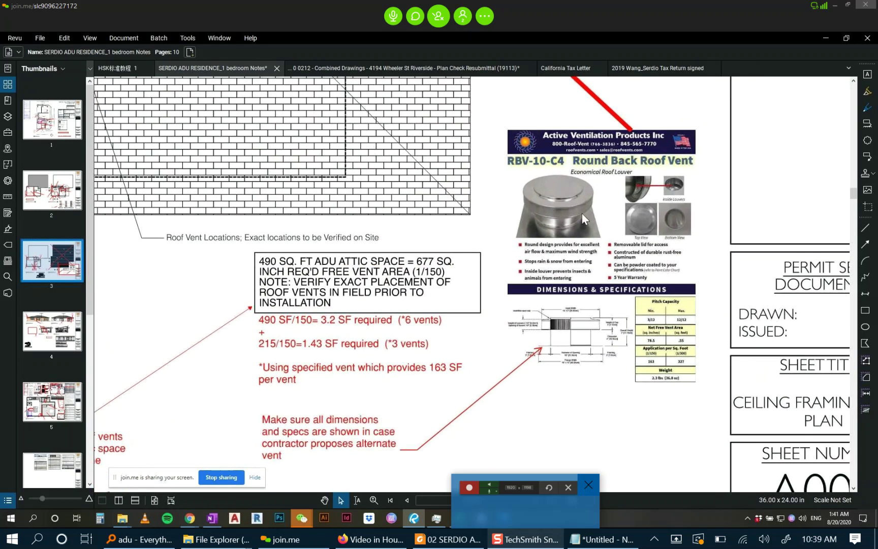
pyautogui.scroll(2, 578, 212)
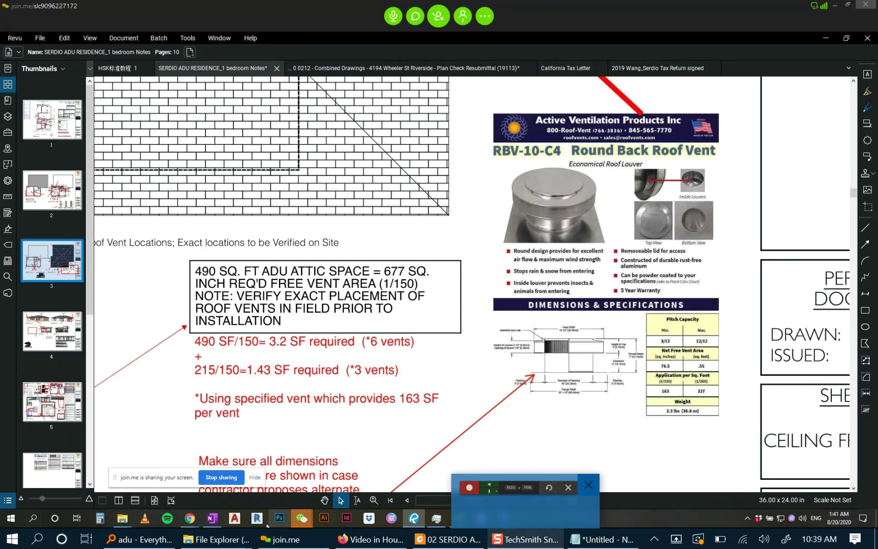
# Switch to the Chrome browser and search Google for "ROOF VENT".
pyautogui.moveTo(190, 524)
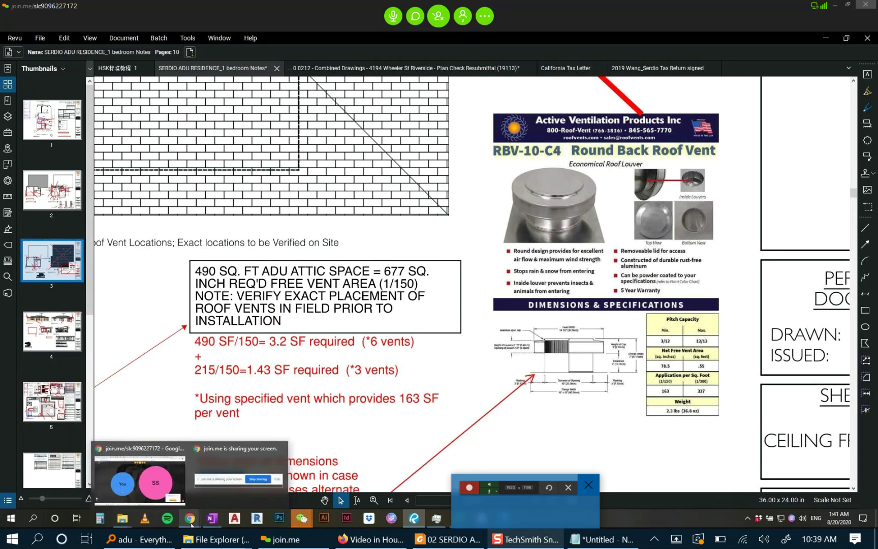
pyautogui.click(160, 451)
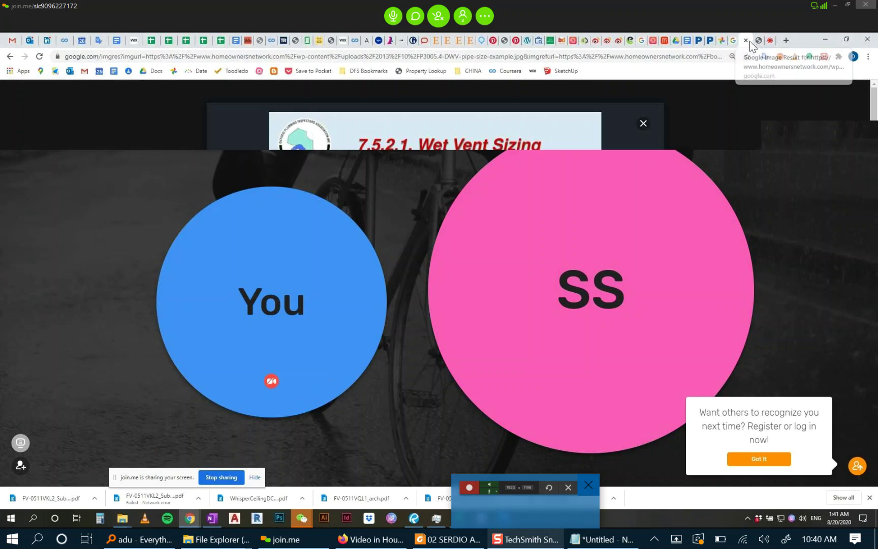
pyautogui.click(750, 41)
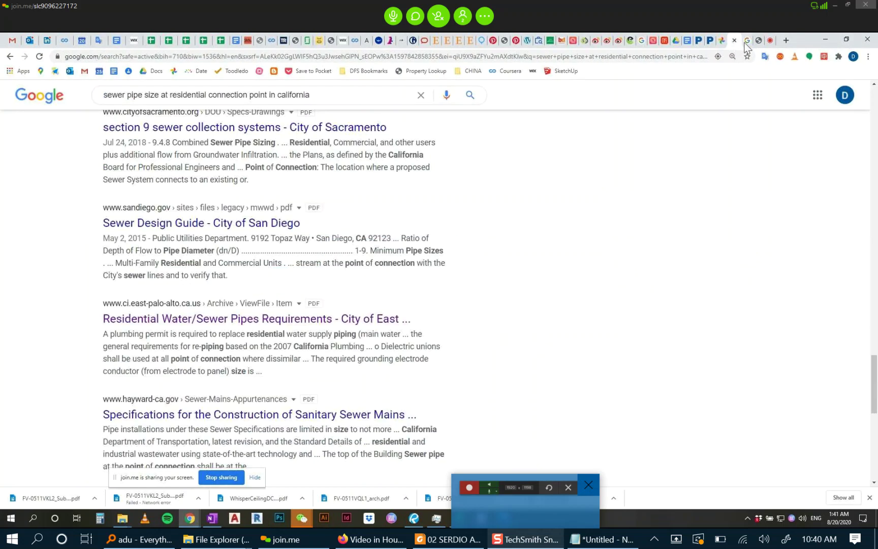
pyautogui.click(746, 42)
pyautogui.click(733, 42)
pyautogui.scroll(6, 248, 105)
pyautogui.scroll(2, 248, 106)
pyautogui.moveTo(330, 95); pyautogui.dragTo(14, 98)
pyautogui.write('ROO')
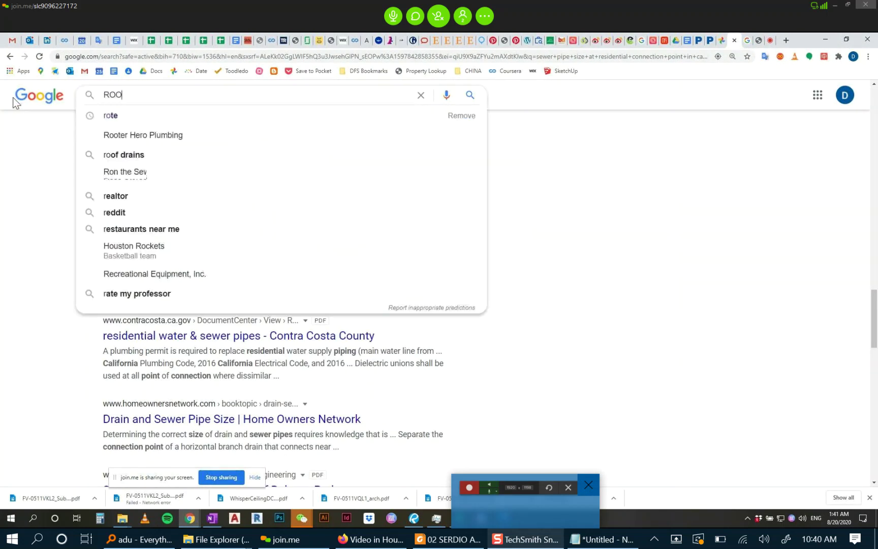
pyautogui.write('F ')
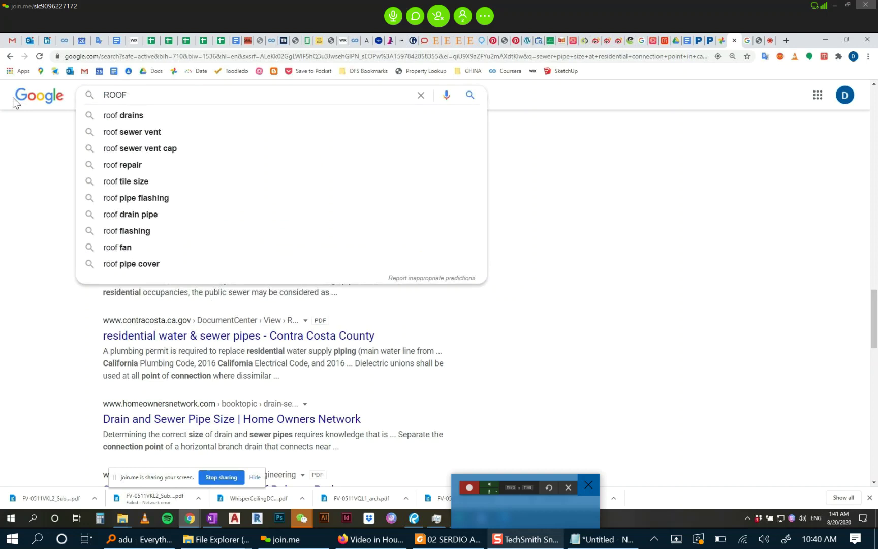
pyautogui.write('VENT')
pyautogui.press('Return')
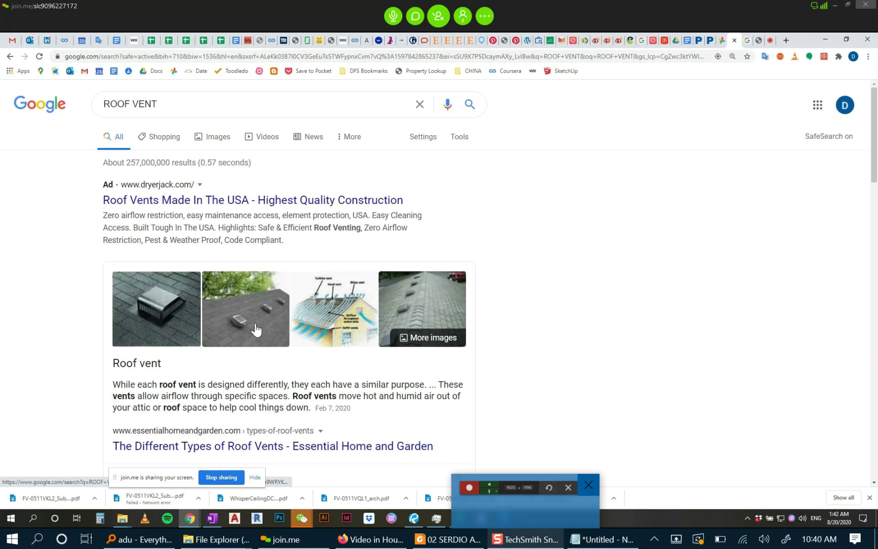
# Show the image results and change the search to "ATTIC VENT".
pyautogui.click(218, 138)
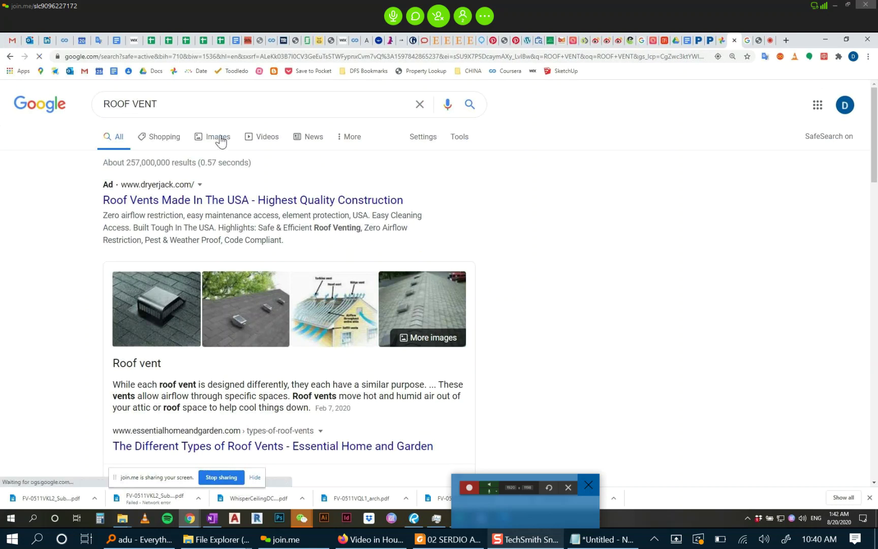
pyautogui.moveTo(121, 103); pyautogui.dragTo(55, 107)
pyautogui.write('ATT')
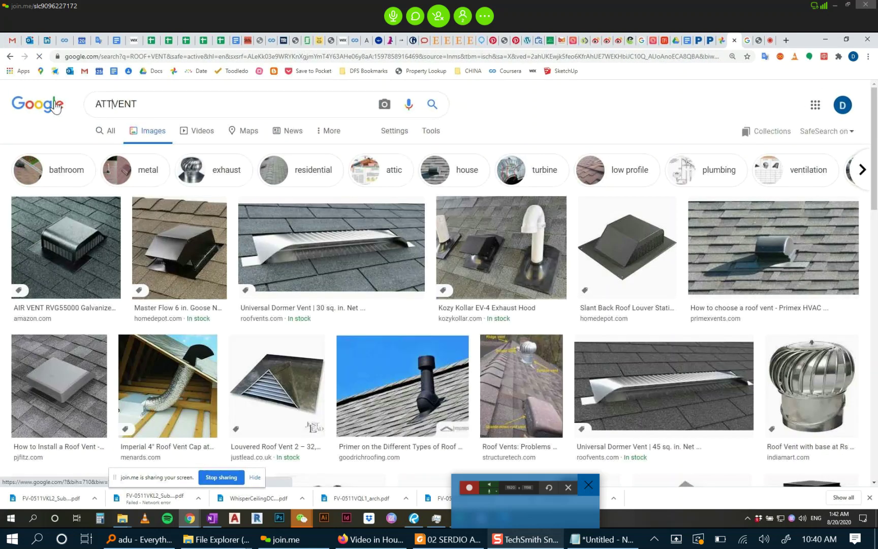
pyautogui.write('IC')
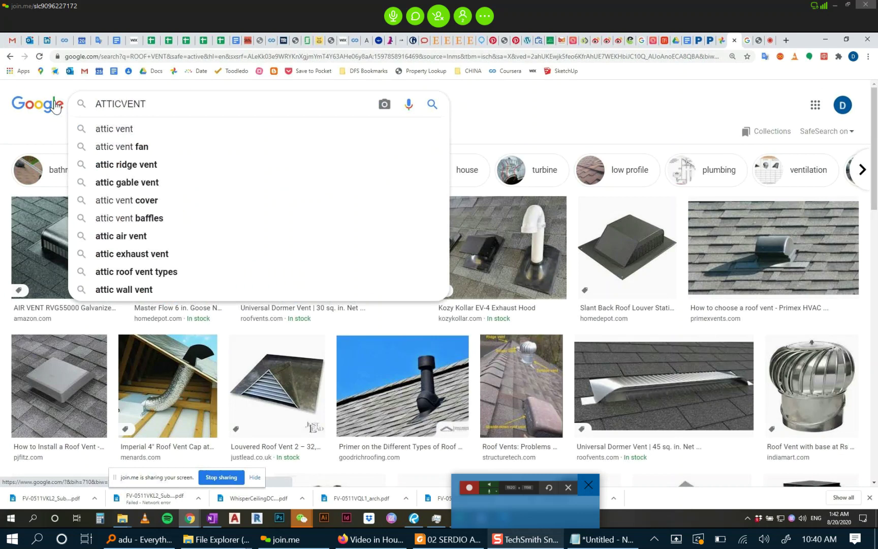
pyautogui.press('Return')
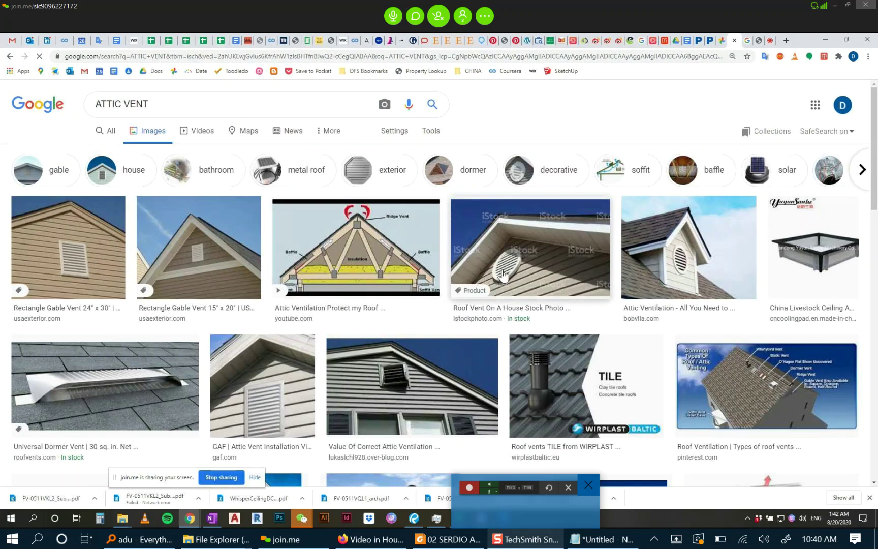
# Look through the attic vent image results for examples of gable, ridge, soffit and roof-mounted vents.
pyautogui.scroll(-2, 514, 270)
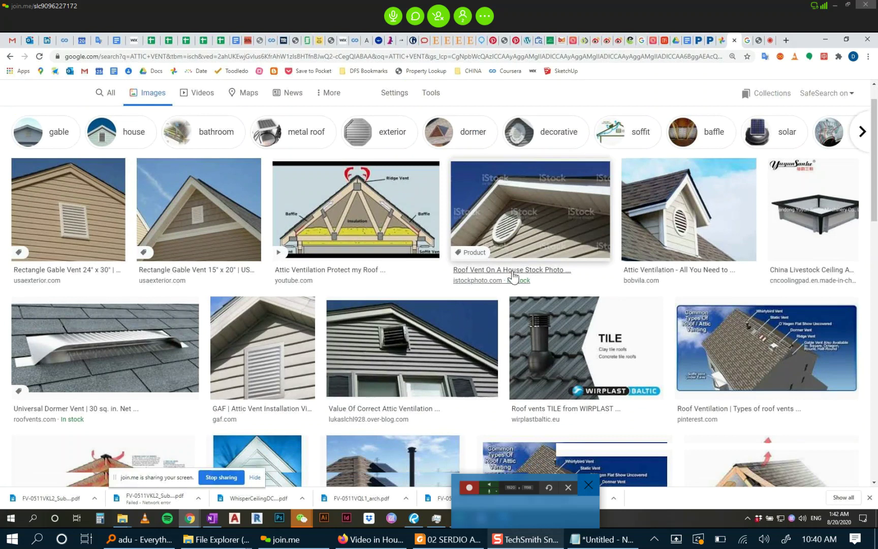
pyautogui.scroll(-1, 543, 309)
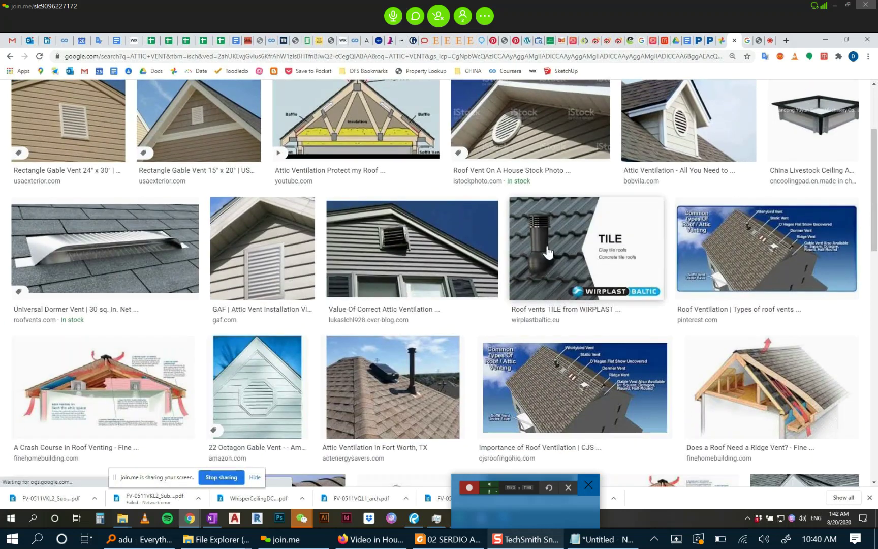
pyautogui.scroll(-3, 548, 252)
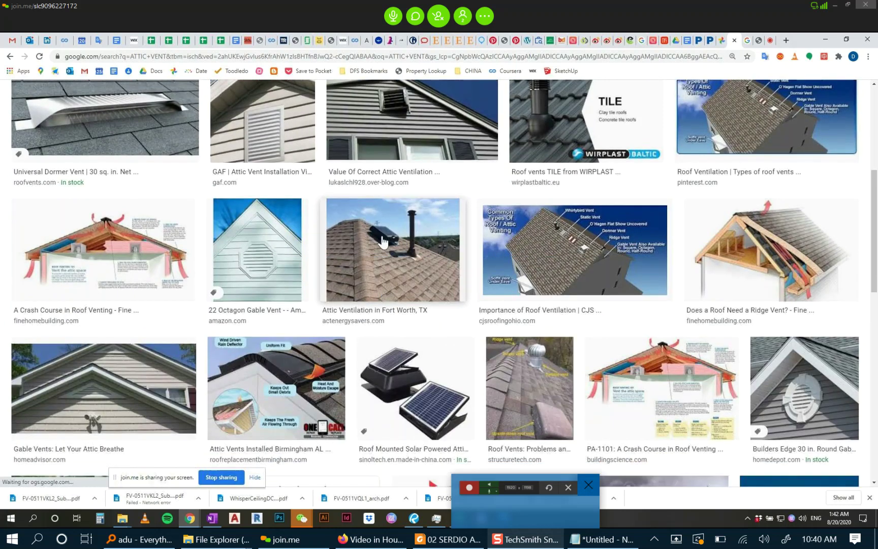
pyautogui.scroll(-3, 356, 239)
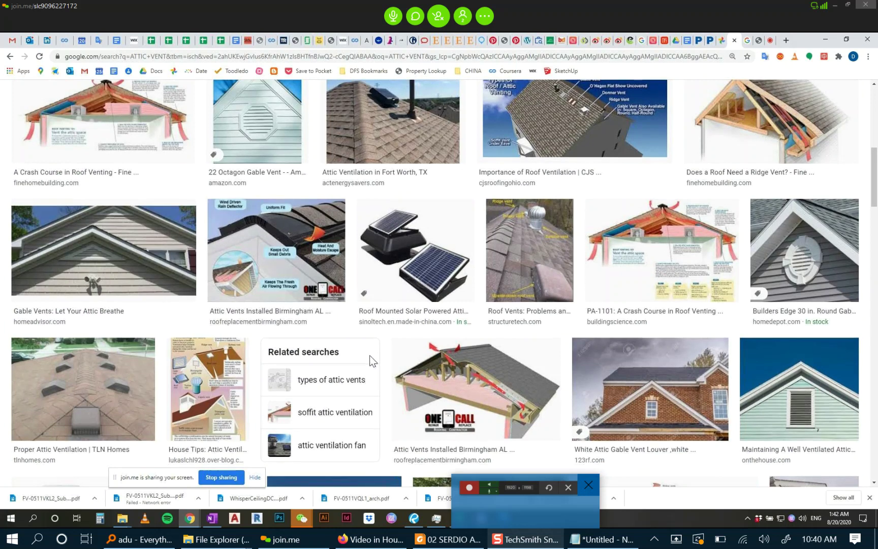
pyautogui.scroll(-3, 325, 352)
pyautogui.scroll(-5, 325, 352)
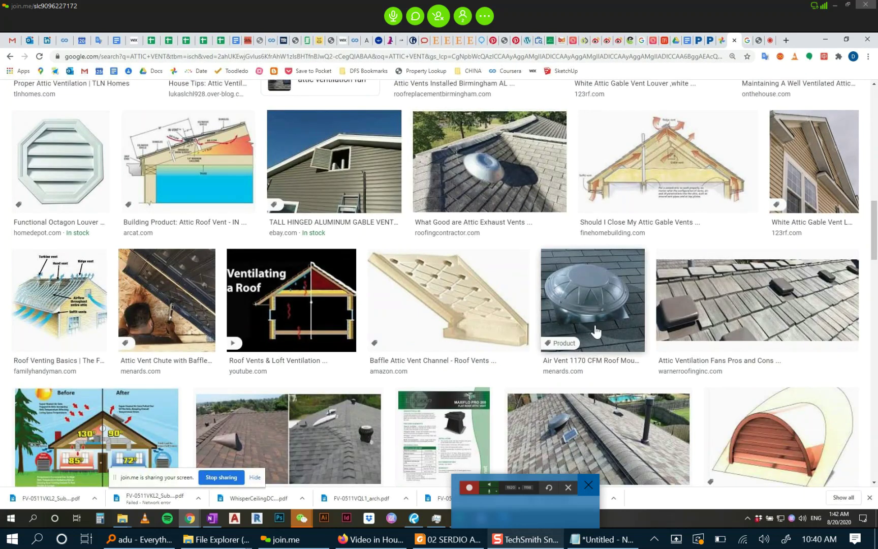
pyautogui.scroll(-3, 592, 333)
pyautogui.scroll(-4, 384, 351)
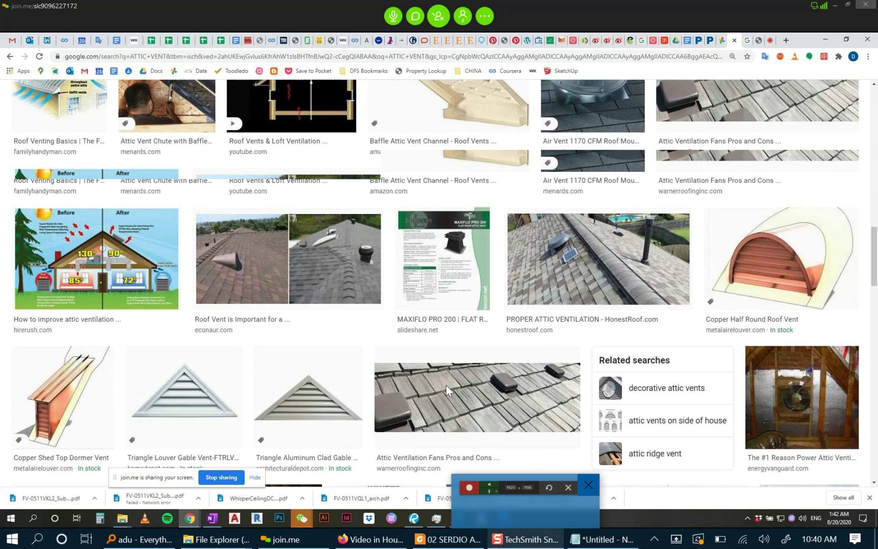
pyautogui.scroll(-4, 536, 384)
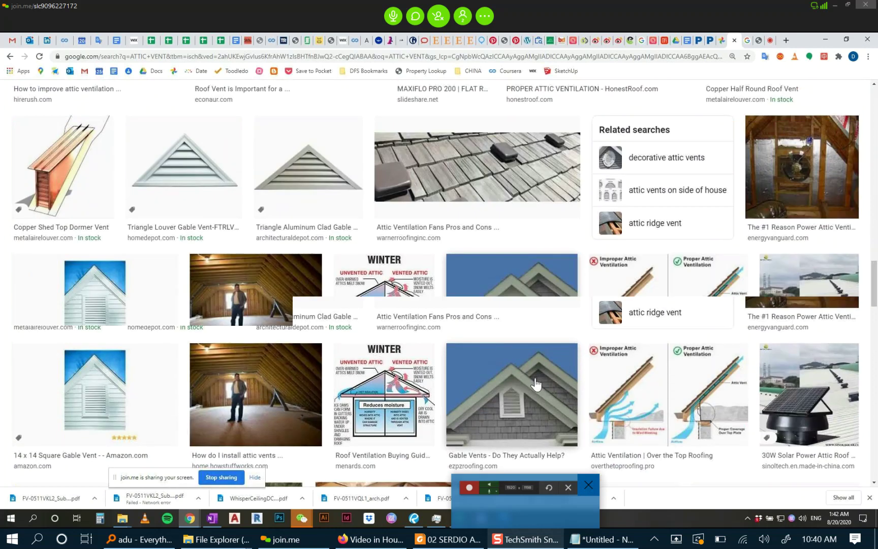
pyautogui.scroll(-1, 535, 384)
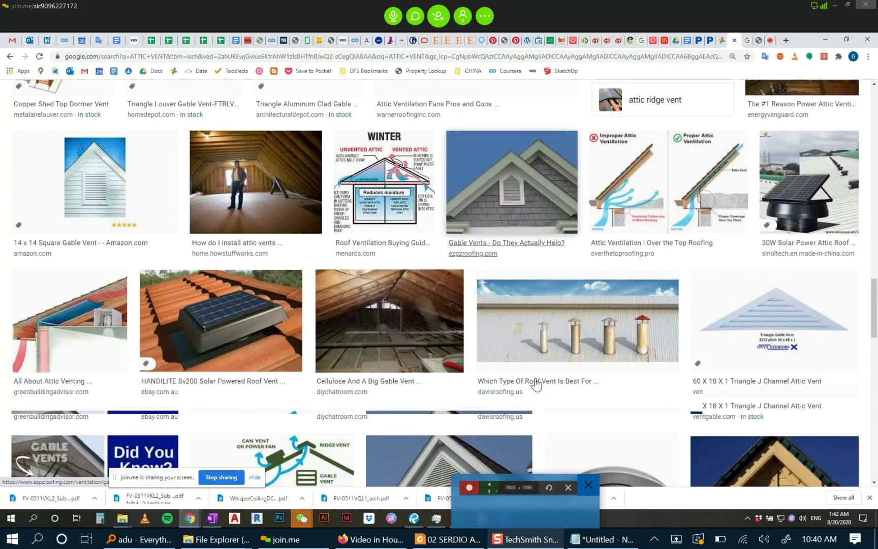
pyautogui.scroll(-2, 535, 384)
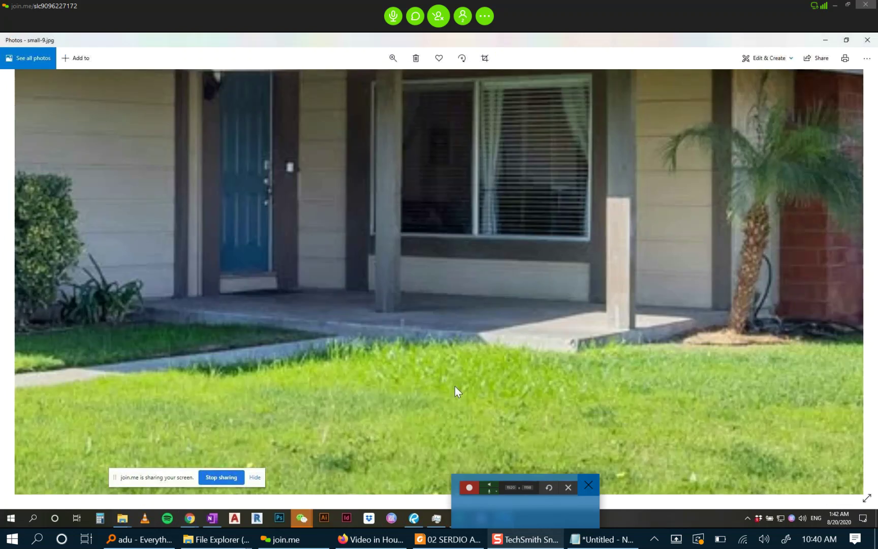
# Switch to the house photo small-9.jpg and examine the existing vents on its roof.
pyautogui.scroll(-5, 452, 388)
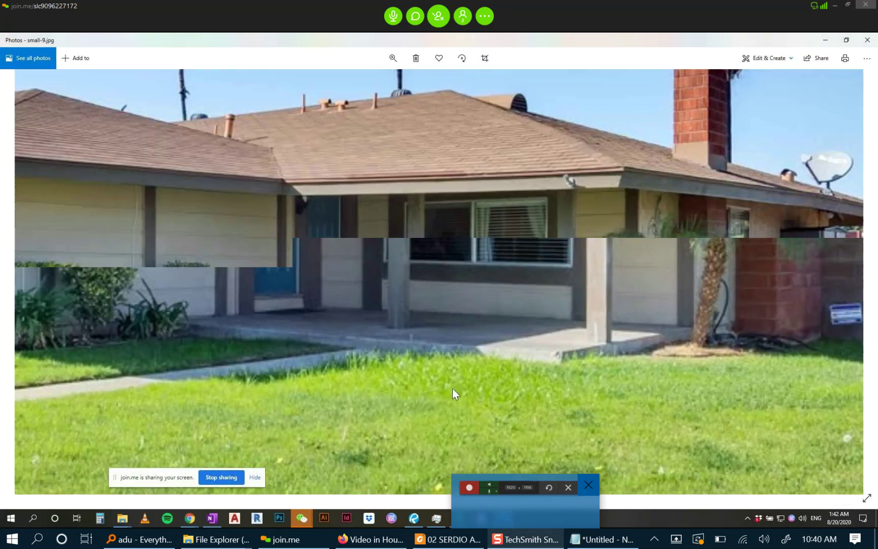
pyautogui.scroll(2, 370, 198)
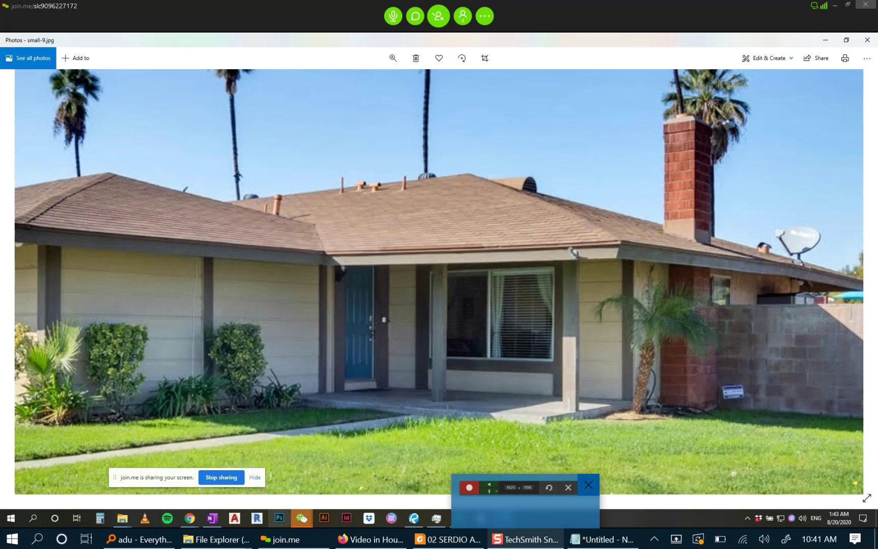
# Switch back to Chrome and go from the open interior photo to the shared Google Photos album of the house.
pyautogui.click(189, 518)
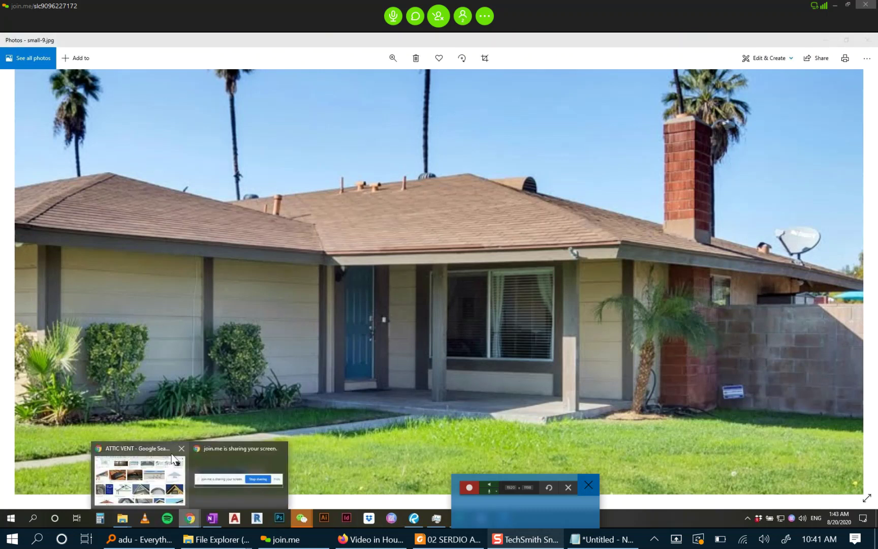
pyautogui.click(152, 450)
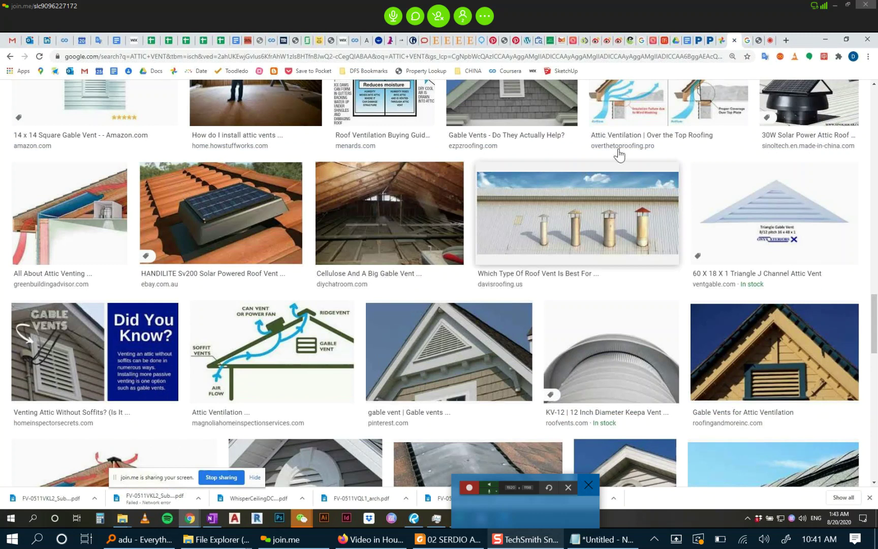
pyautogui.click(718, 43)
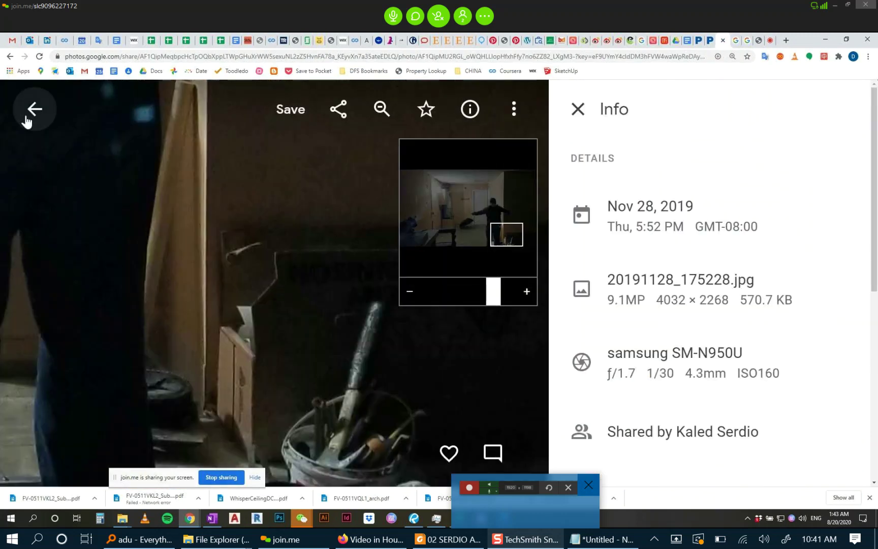
pyautogui.click(33, 109)
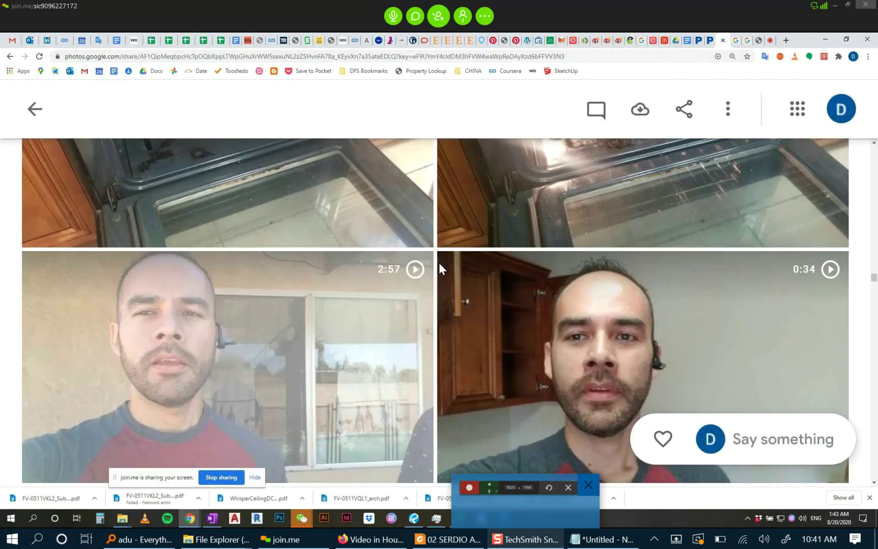
# Find and open the aerial photo of the house and pool in the shared album, and return to the ADU drawings.
pyautogui.scroll(5, 441, 265)
pyautogui.scroll(-6, 443, 267)
pyautogui.scroll(4, 444, 267)
pyautogui.scroll(10, 443, 266)
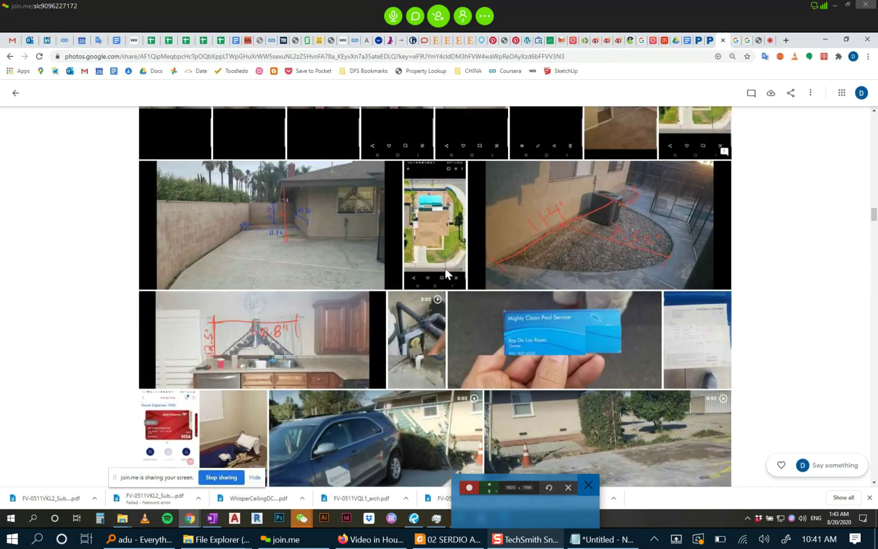
pyautogui.scroll(15, 444, 267)
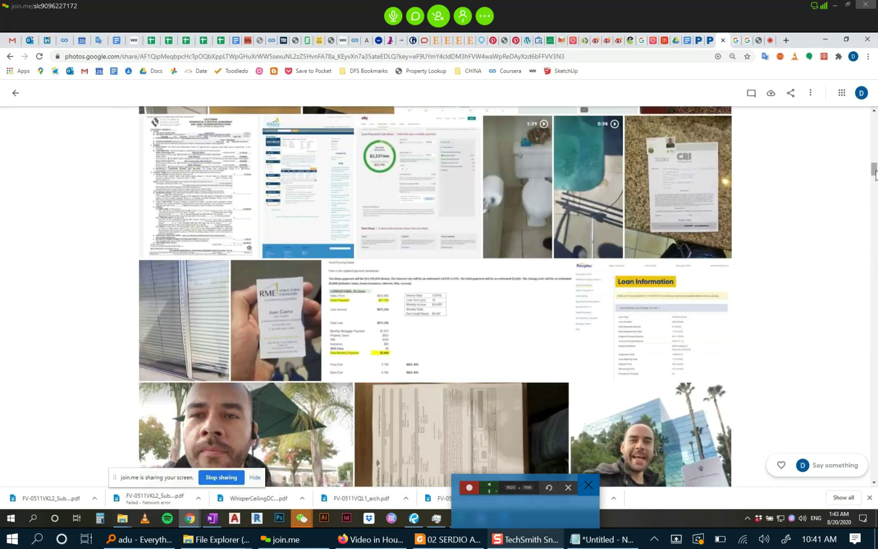
pyautogui.moveTo(875, 175); pyautogui.dragTo(874, 118)
pyautogui.click(286, 211)
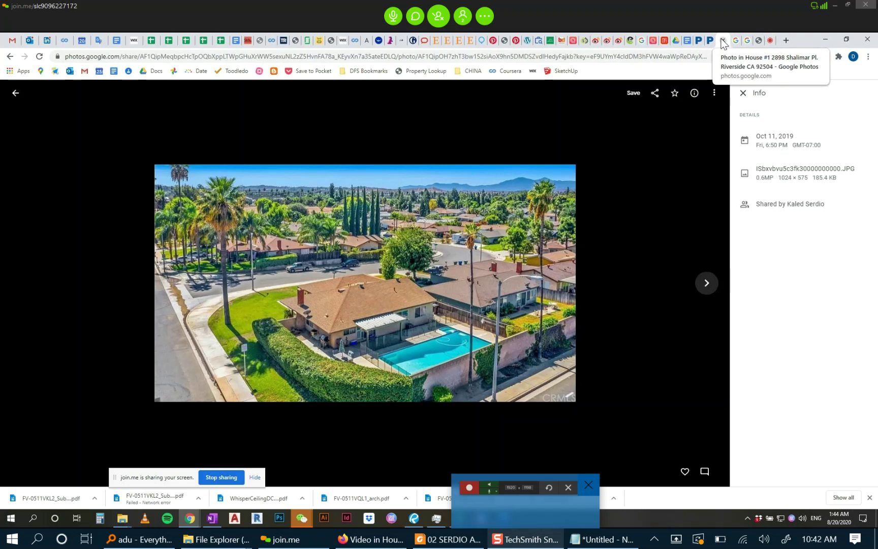
pyautogui.click(822, 40)
pyautogui.click(824, 42)
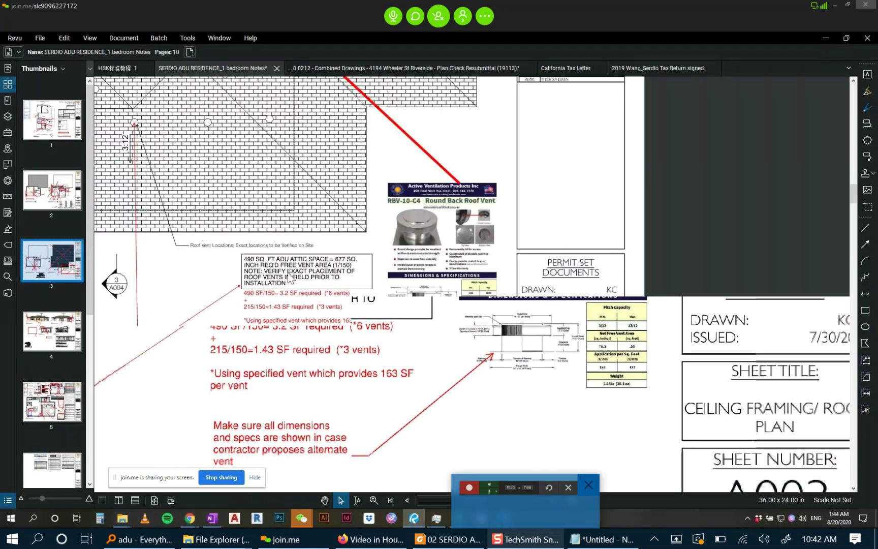
# Review the roof vent note, vent calculation and vent specification markups beside the roof plan on sheet A003.
pyautogui.moveTo(289, 277); pyautogui.dragTo(488, 285)
pyautogui.scroll(-2, 463, 286)
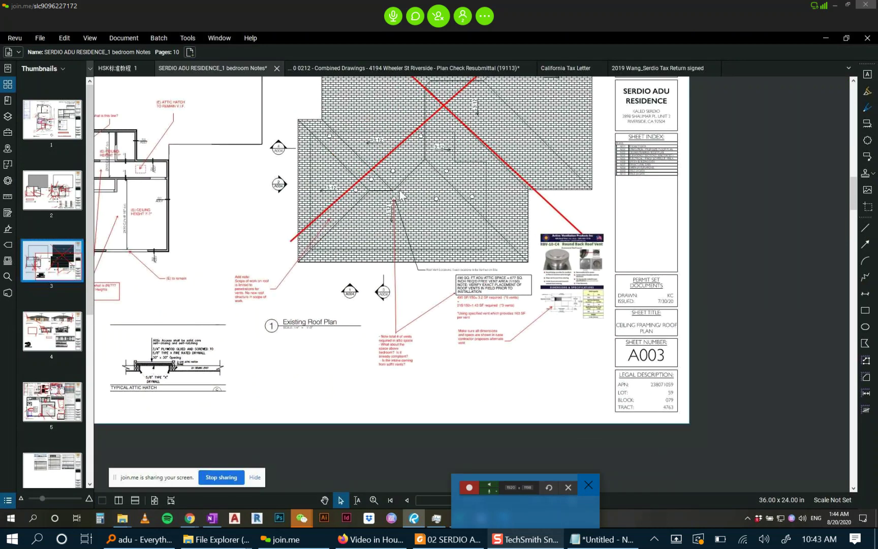
pyautogui.scroll(-2, 424, 190)
pyautogui.scroll(-2, 425, 189)
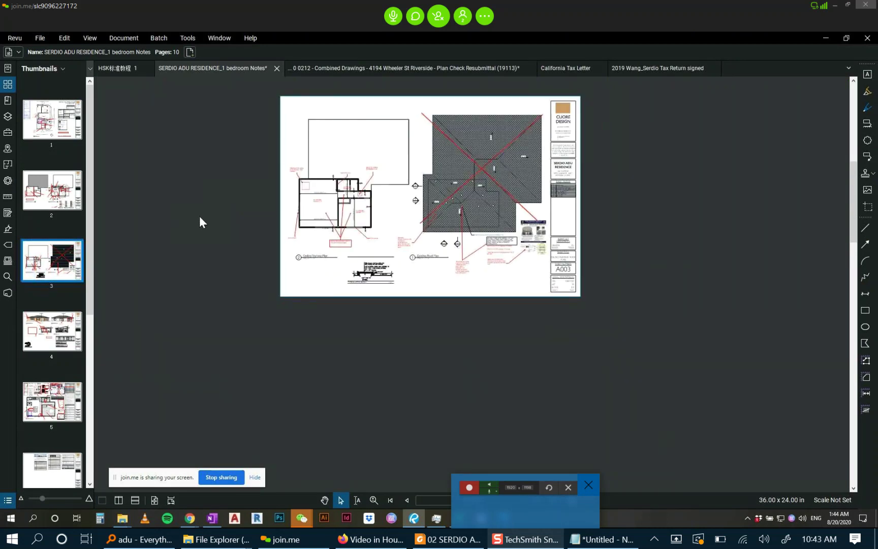
# Go to sheet A005 and examine the markups on the Electrical Plan's kitchen, bath and bedroom.
pyautogui.click(52, 330)
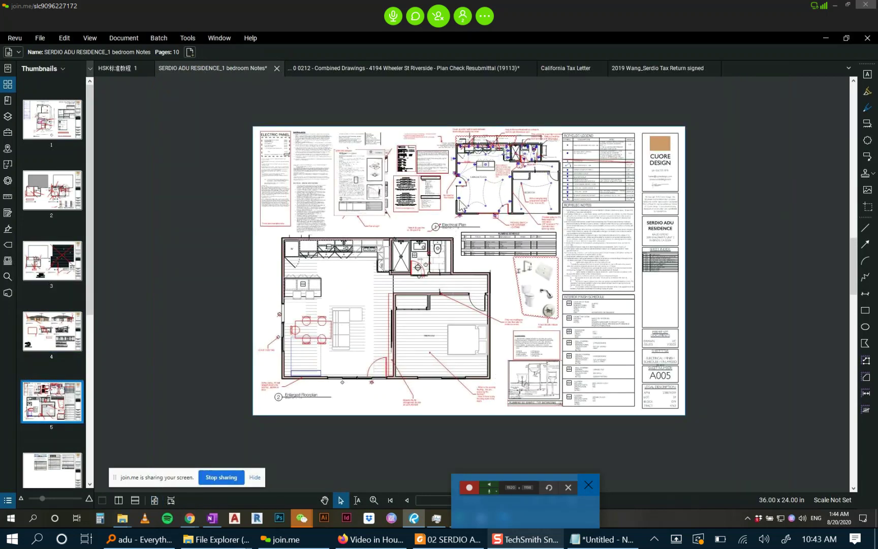
pyautogui.scroll(3, 436, 225)
pyautogui.moveTo(538, 173); pyautogui.dragTo(467, 258)
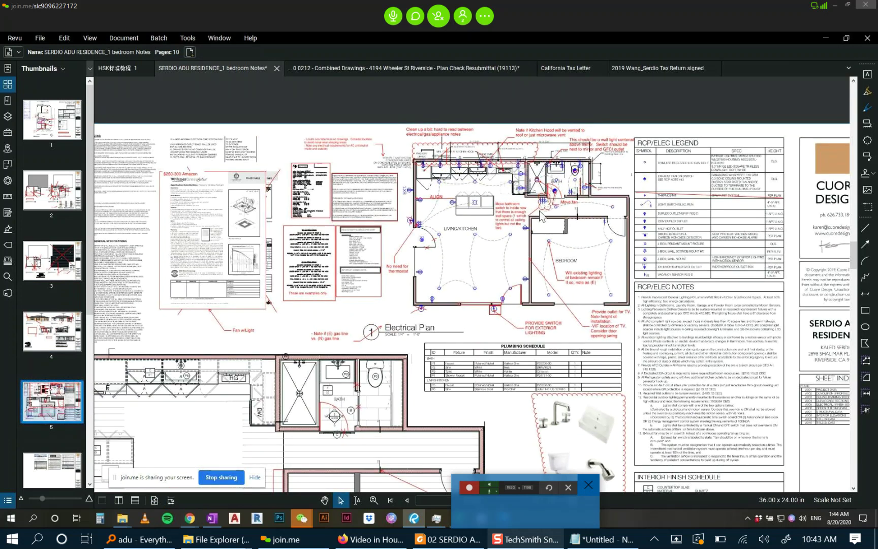
pyautogui.scroll(4, 457, 224)
pyautogui.moveTo(513, 166); pyautogui.dragTo(388, 268)
pyautogui.moveTo(528, 258); pyautogui.dragTo(464, 363)
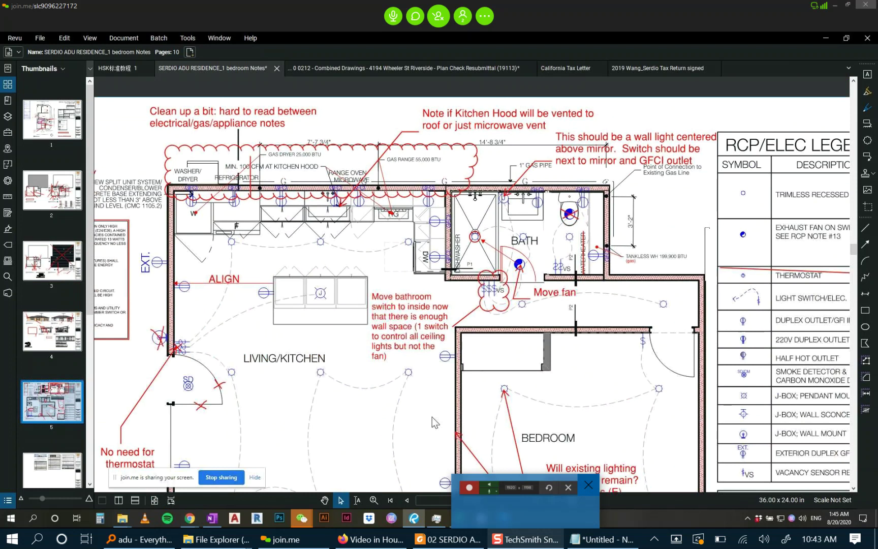
pyautogui.scroll(-2, 394, 198)
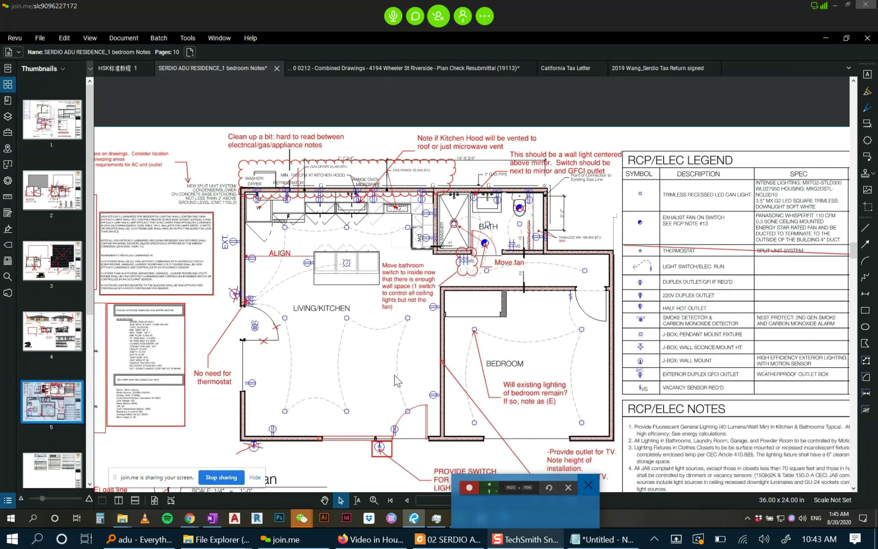
# Examine the gas and appliance notes along the kitchen wall of the Electrical Plan and the rest of sheet A005.
pyautogui.scroll(2, 261, 257)
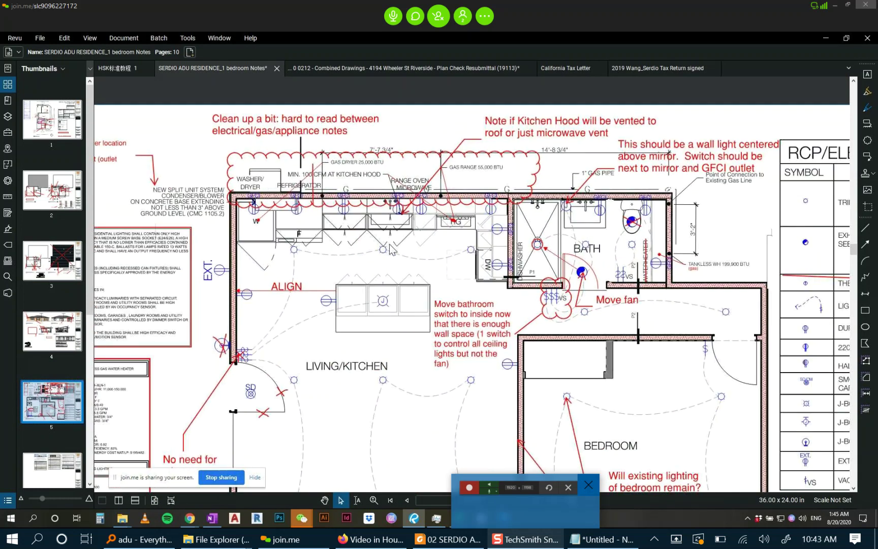
pyautogui.scroll(-1, 519, 217)
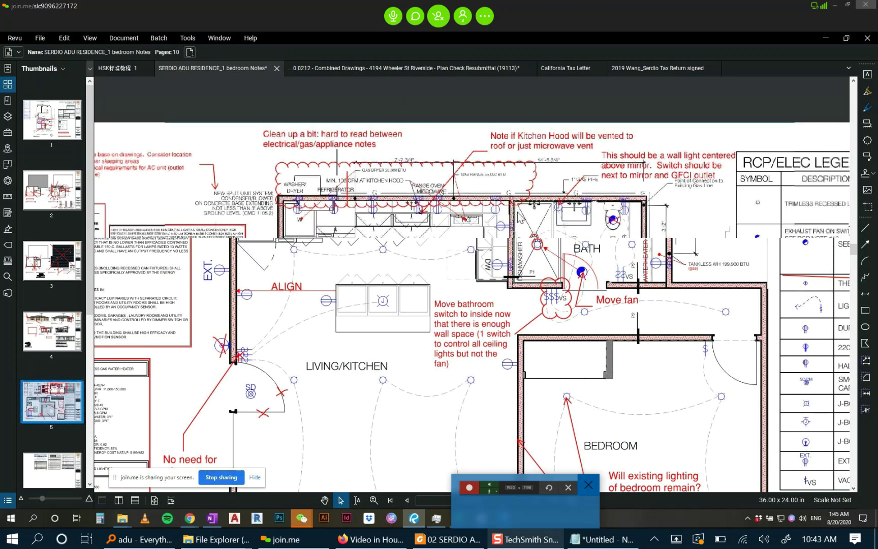
pyautogui.scroll(-3, 518, 217)
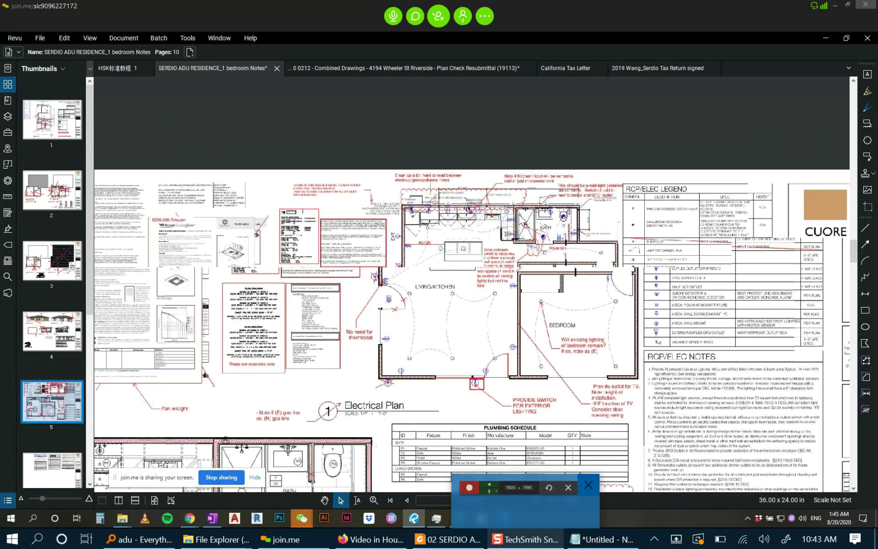
pyautogui.scroll(6, 460, 196)
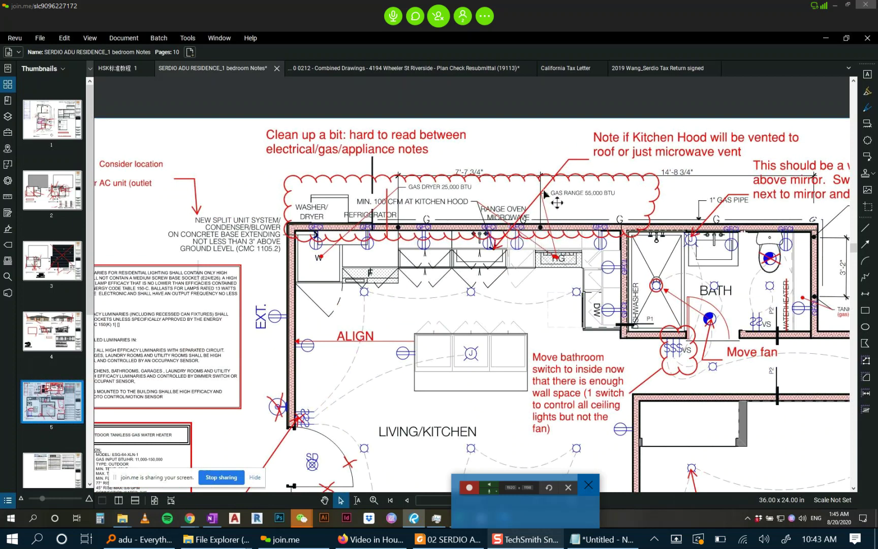
pyautogui.scroll(-5, 544, 193)
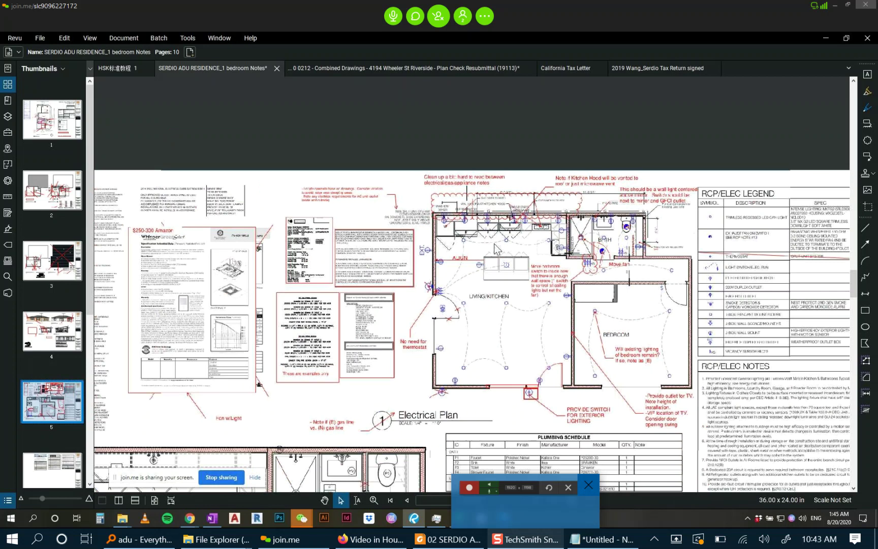
pyautogui.scroll(-3, 496, 249)
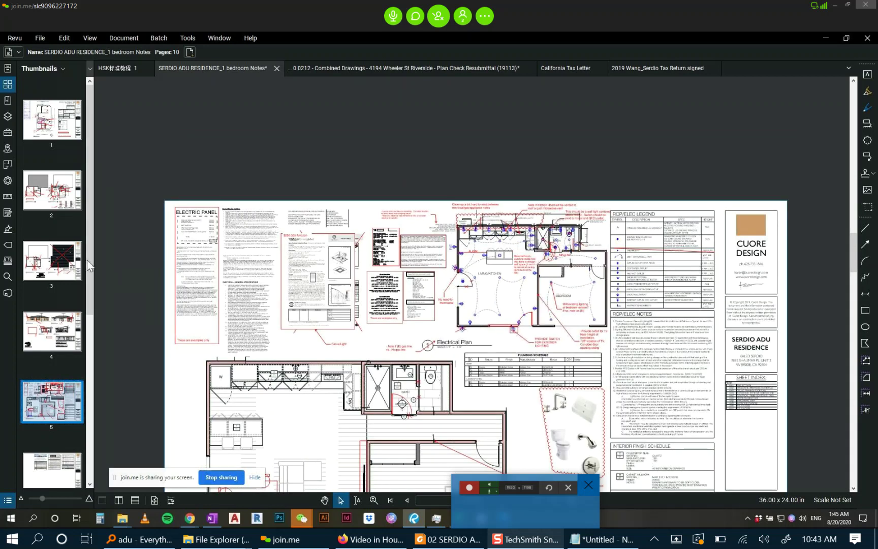
pyautogui.scroll(-3, 81, 267)
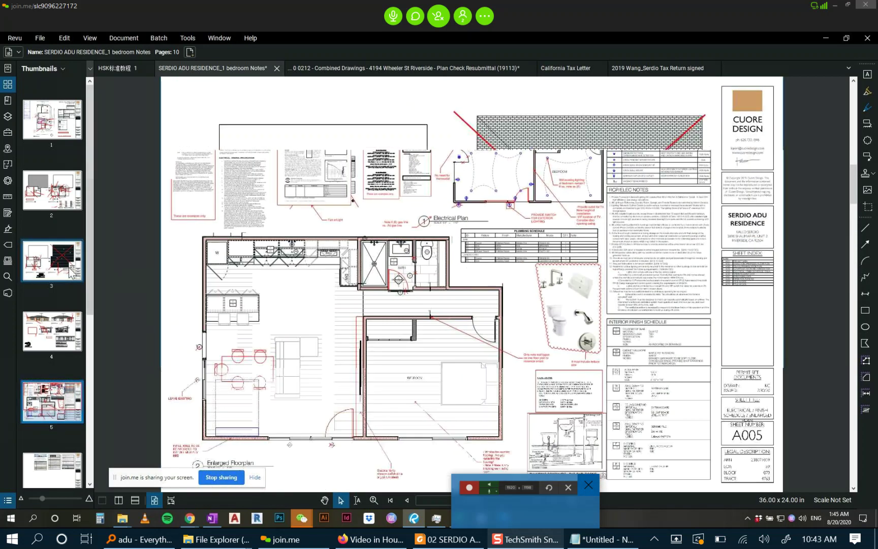
# Compare the ceiling framing and roof plan sheet A003 with the electrical and floor plan sheet A005.
pyautogui.click(72, 273)
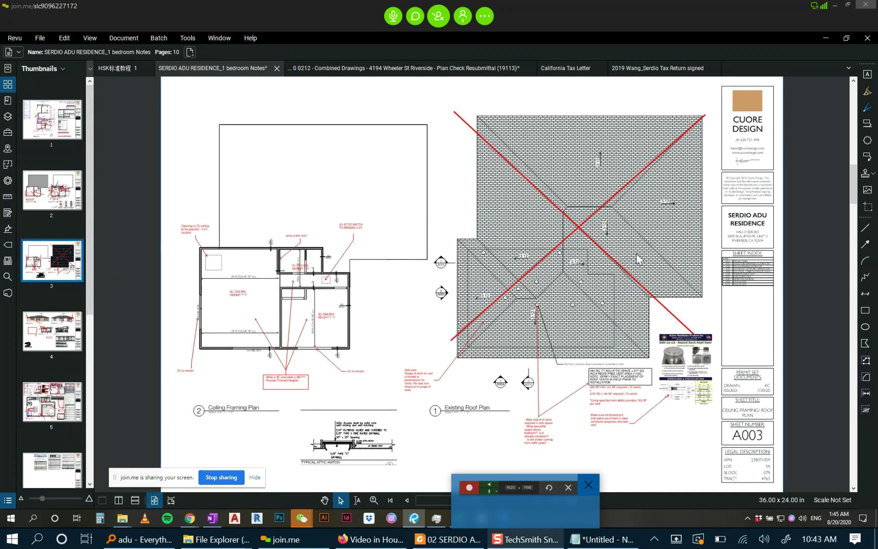
pyautogui.scroll(-1, 629, 259)
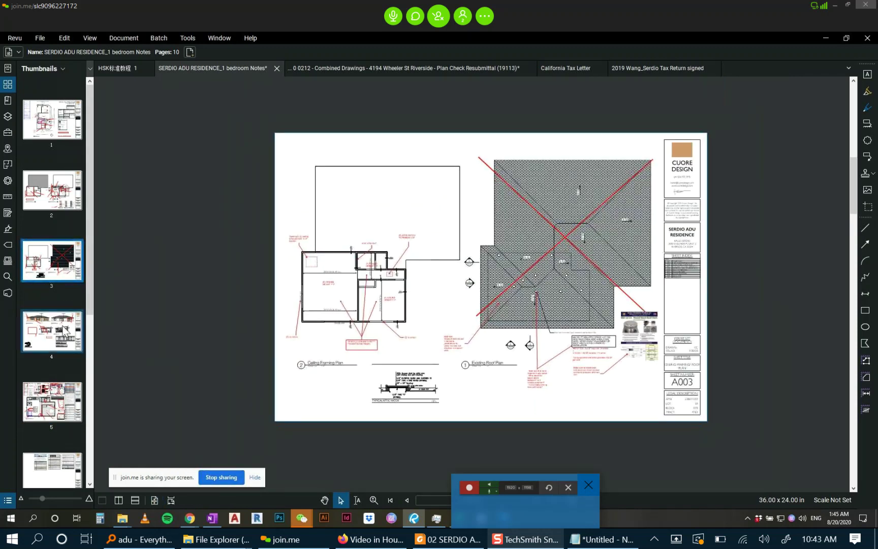
pyautogui.click(64, 396)
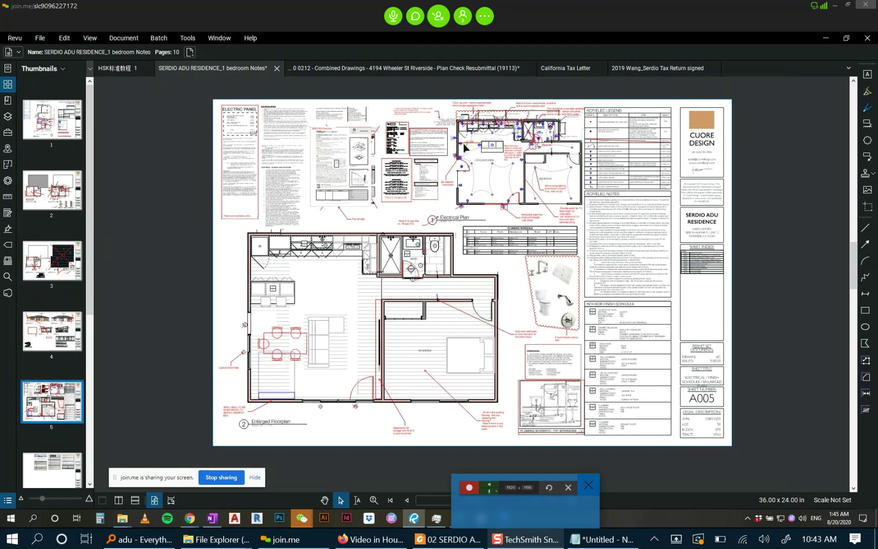
pyautogui.scroll(2, 465, 143)
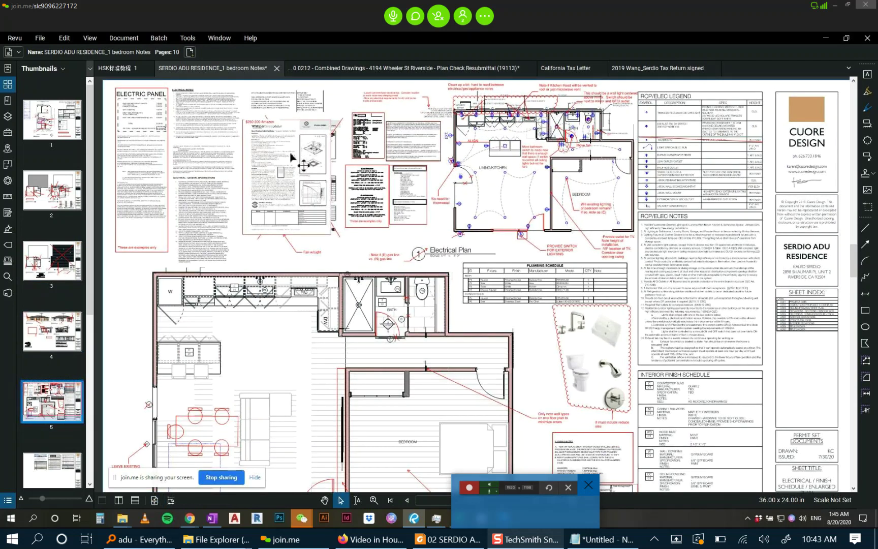
pyautogui.scroll(-2, 470, 222)
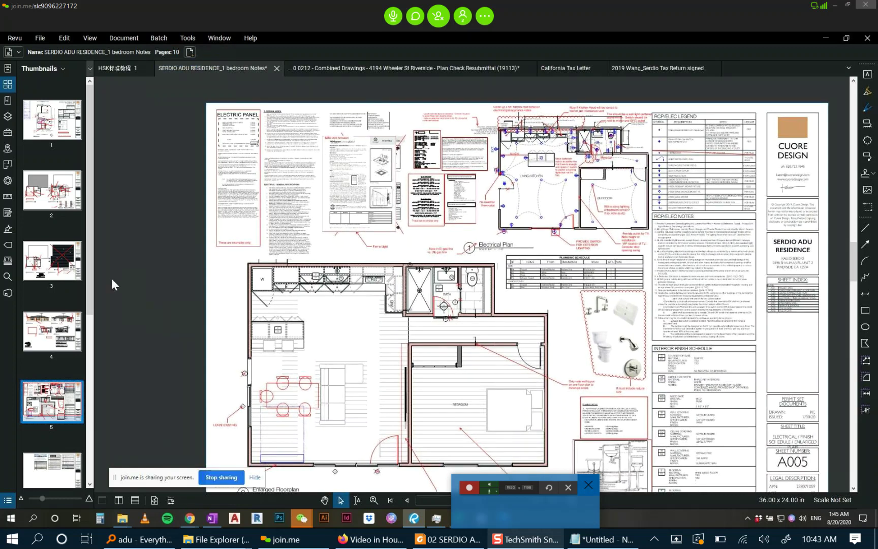
pyautogui.click(51, 260)
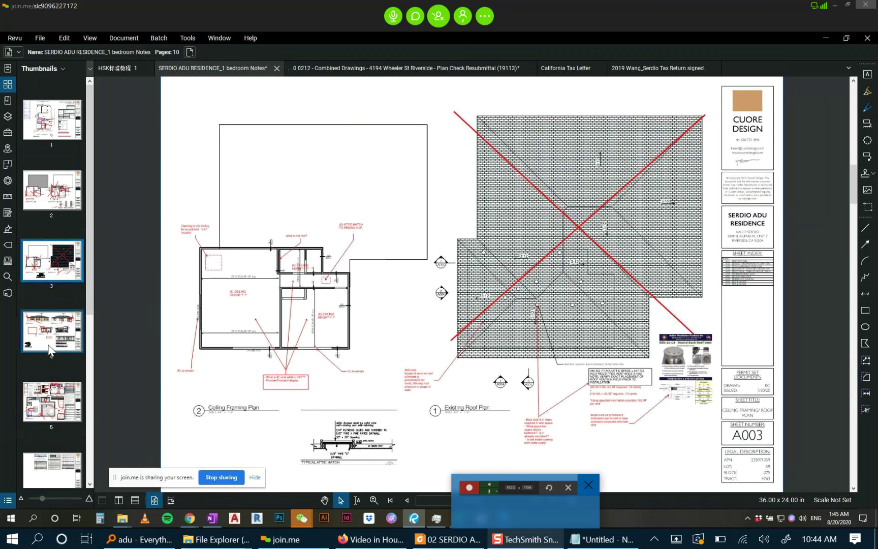
# Open sheet A004 and examine the windows and existing markups on the South Elevation.
pyautogui.click(51, 327)
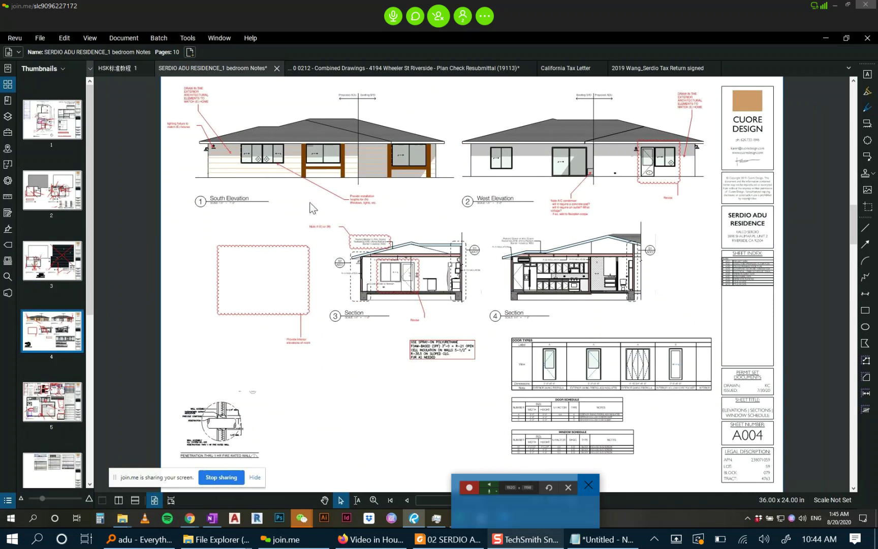
pyautogui.scroll(1, 311, 206)
pyautogui.scroll(2, 311, 206)
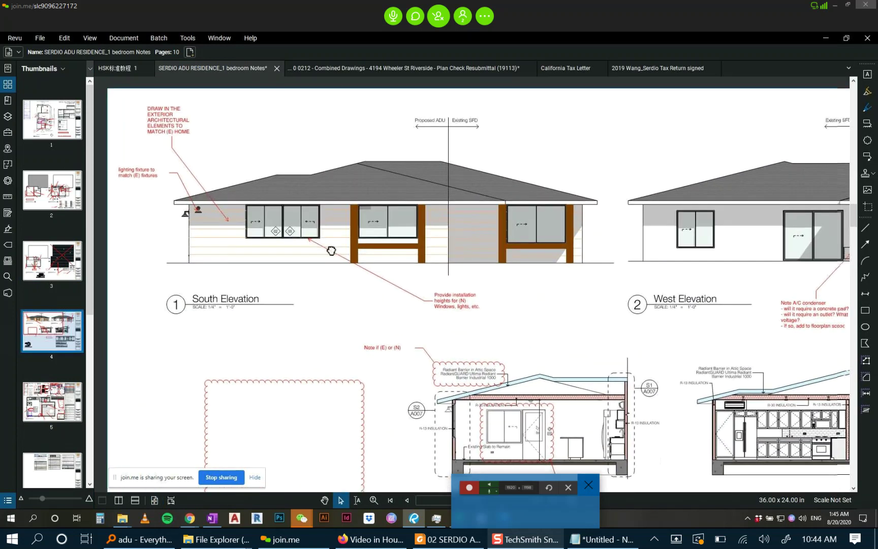
pyautogui.scroll(-1, 262, 257)
pyautogui.scroll(-1, 261, 257)
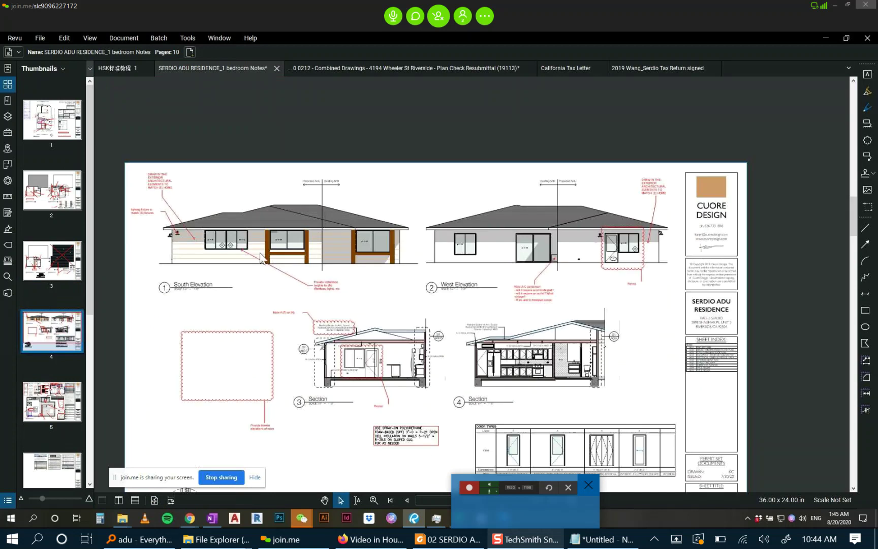
pyautogui.scroll(1, 262, 257)
pyautogui.scroll(2, 254, 260)
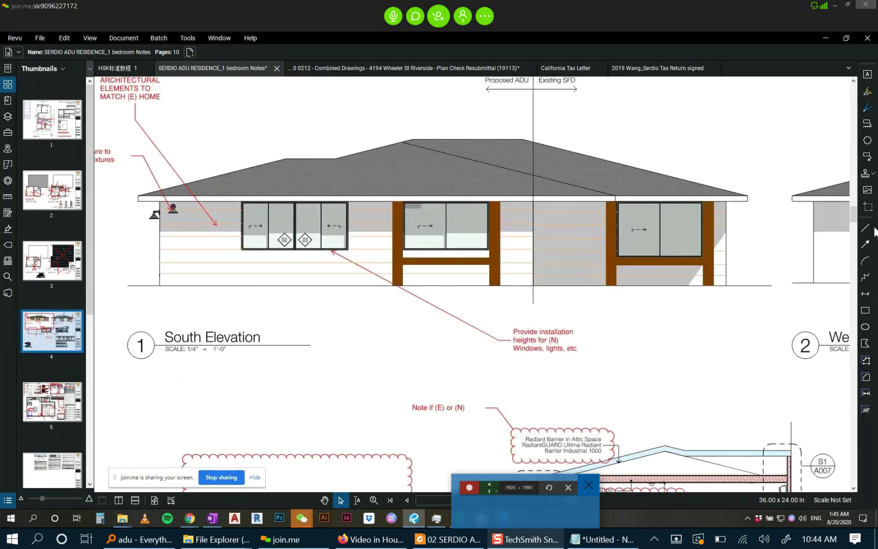
# Add a revision cloud callout reading REVISE around the double window with tags 02 and 03 on the South Elevation.
pyautogui.click(867, 123)
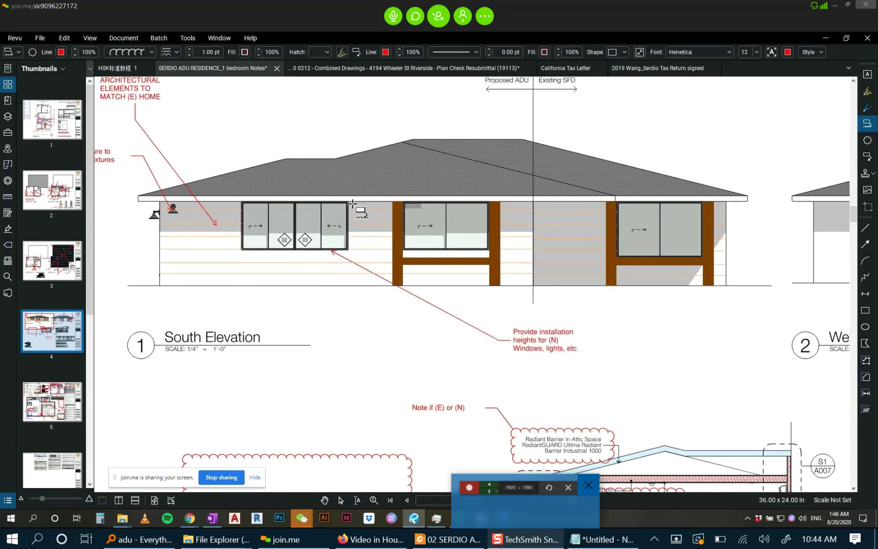
pyautogui.moveTo(353, 201); pyautogui.dragTo(233, 269)
pyautogui.scroll(-2, 234, 272)
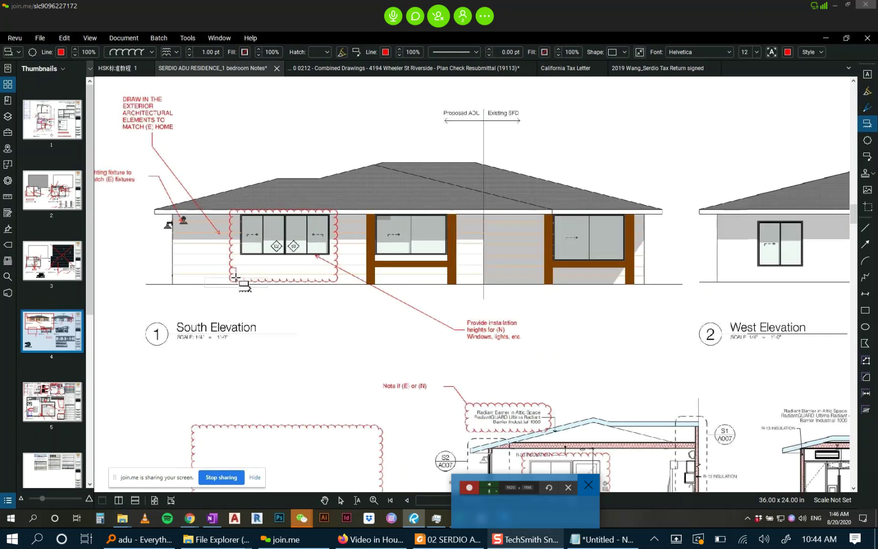
pyautogui.click(231, 304)
pyautogui.write('REVISE')
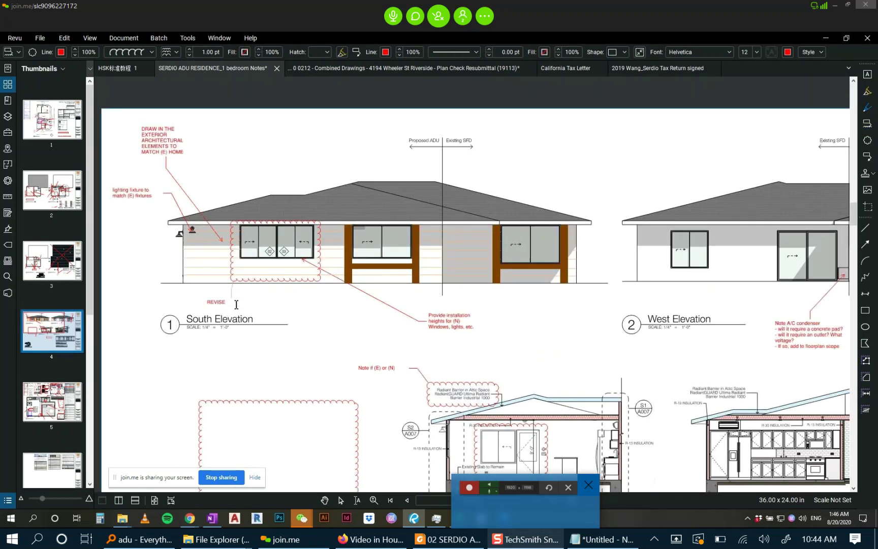
pyautogui.click(339, 347)
pyautogui.scroll(3, 333, 284)
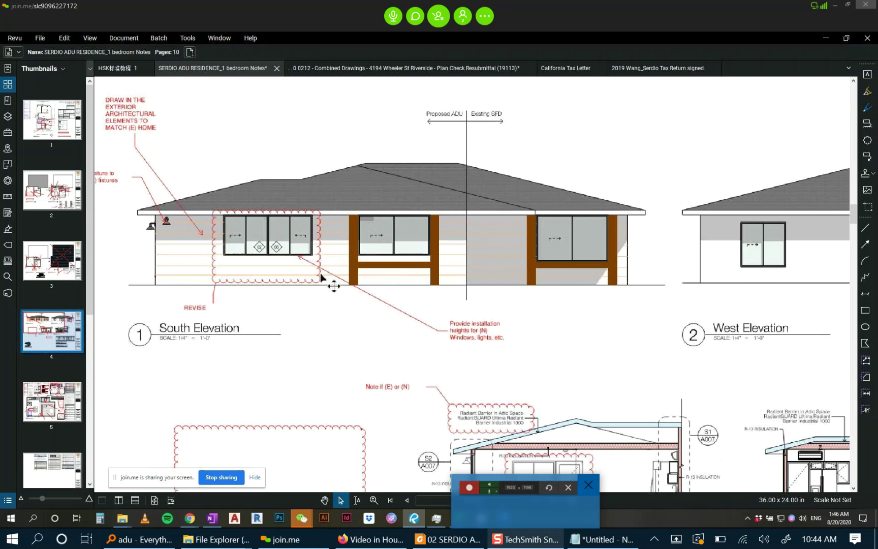
pyautogui.scroll(-3, 260, 168)
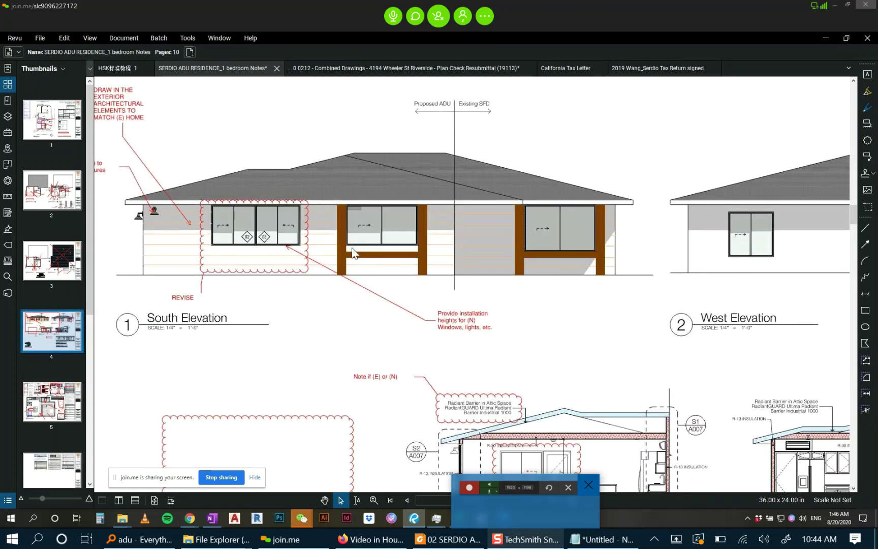
# Try adding another revision cloud callout reading REVISE around the clouded door and window on the West Elevation.
pyautogui.scroll(-1, 460, 262)
pyautogui.moveTo(460, 261); pyautogui.dragTo(218, 255)
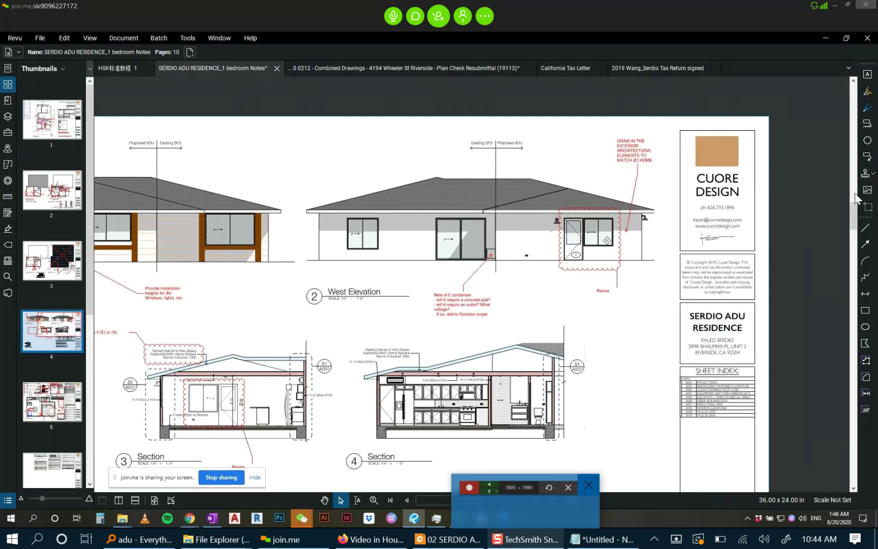
pyautogui.click(867, 123)
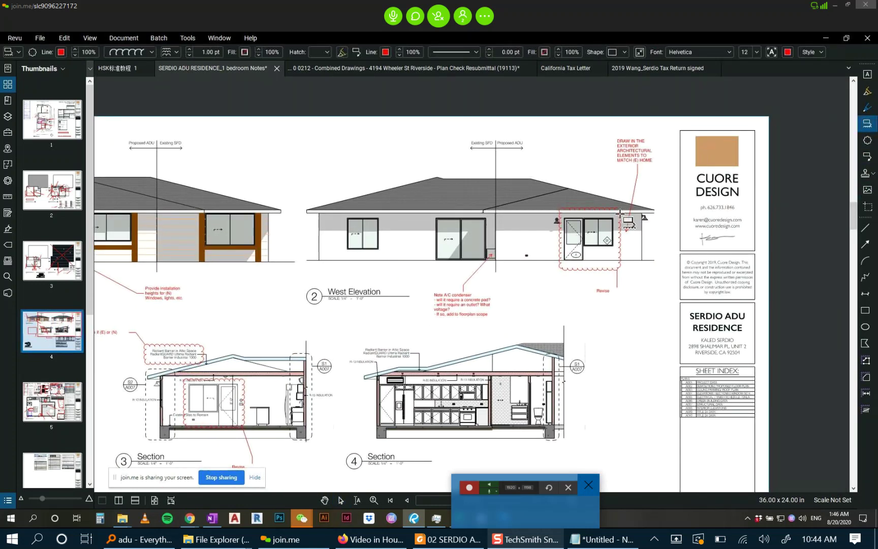
pyautogui.click(551, 267)
pyautogui.click(556, 299)
pyautogui.write('REV')
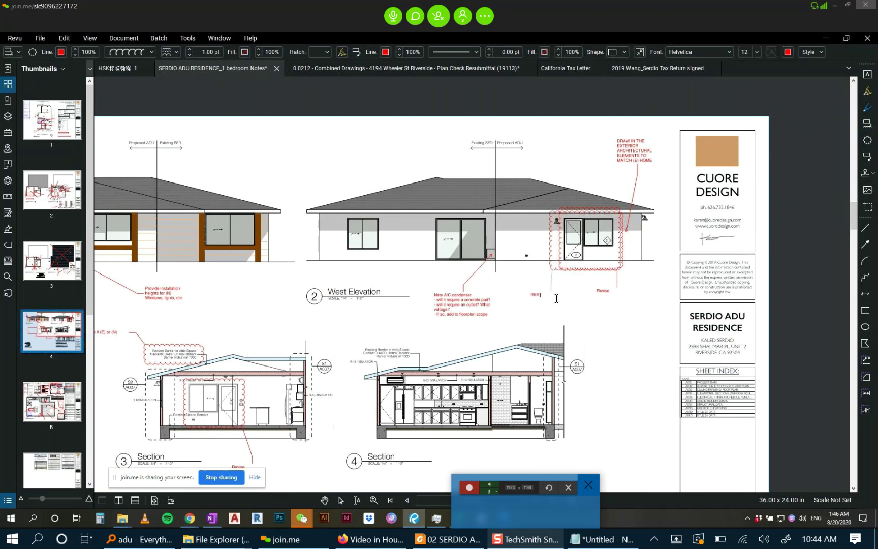
pyautogui.write('ISE')
pyautogui.click(610, 298)
# Check the markups on the South and West Elevations and the sections below them on sheet A004.
pyautogui.scroll(-3, 656, 222)
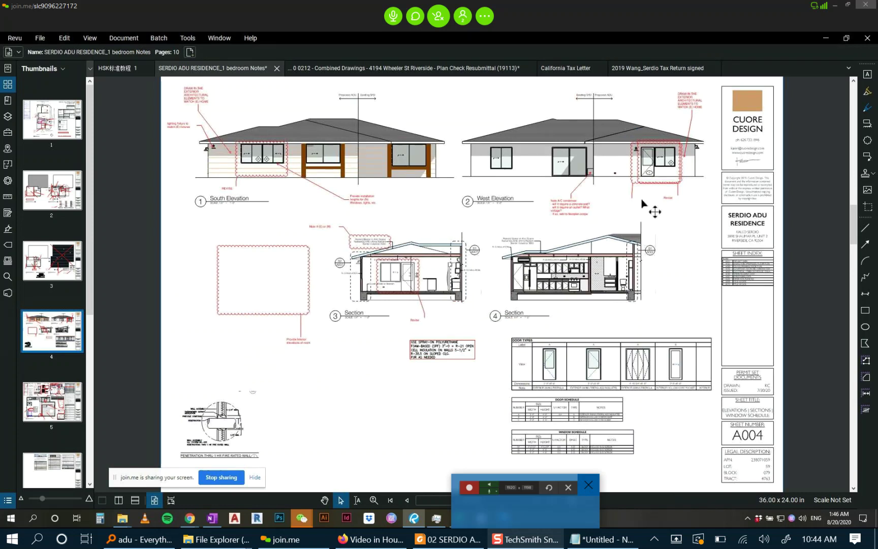
pyautogui.scroll(3, 636, 195)
pyautogui.scroll(-3, 635, 194)
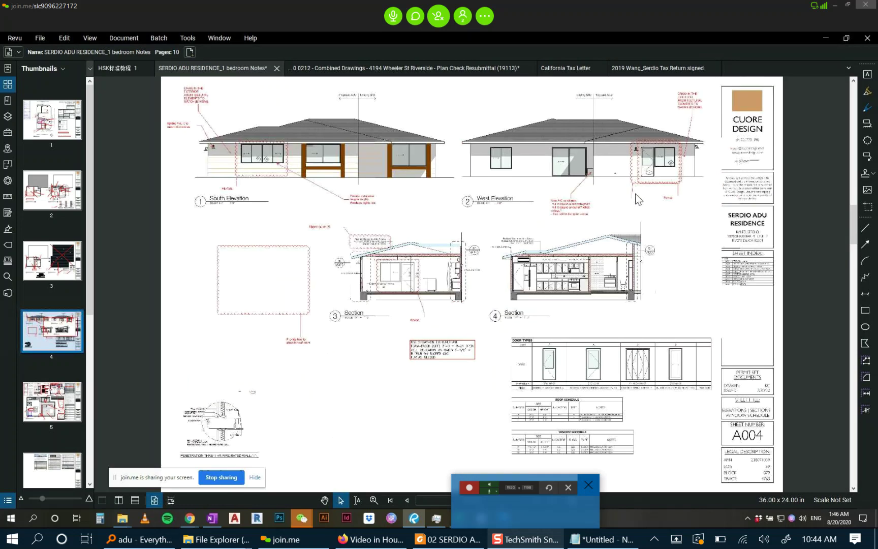
pyautogui.scroll(2, 334, 180)
pyautogui.scroll(2, 367, 217)
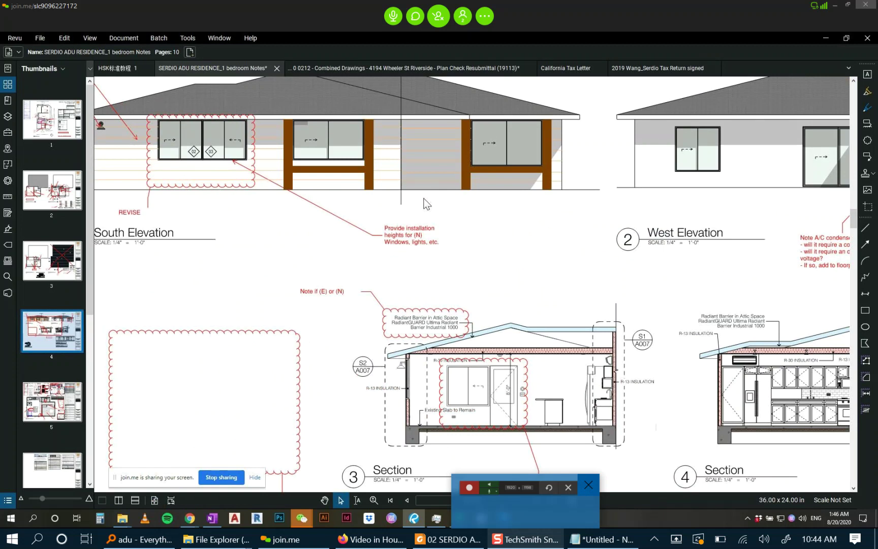
pyautogui.scroll(-3, 425, 202)
pyautogui.moveTo(612, 187); pyautogui.dragTo(448, 210)
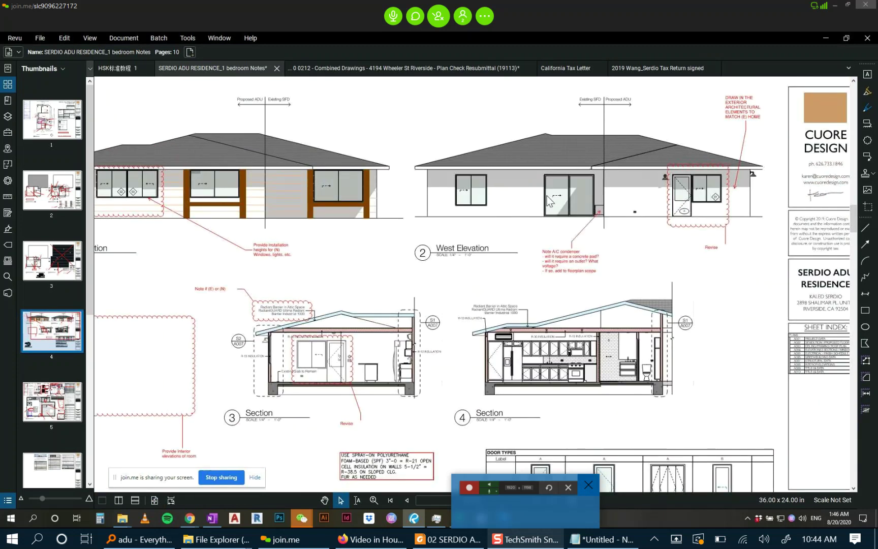
# Switch to the Photos app and examine the siding, front door and window trim in the house photo small-9.jpg.
pyautogui.hotkey('alt', 'Tab')
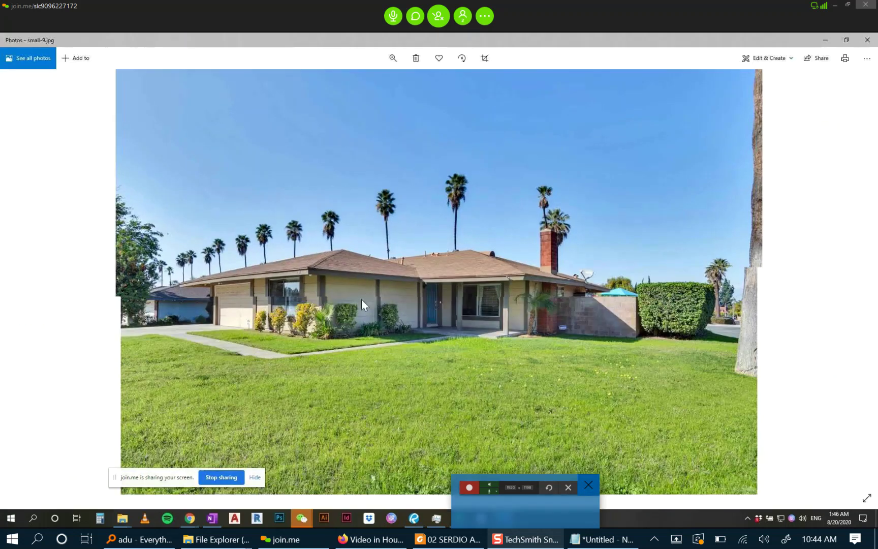
pyautogui.scroll(3, 361, 298)
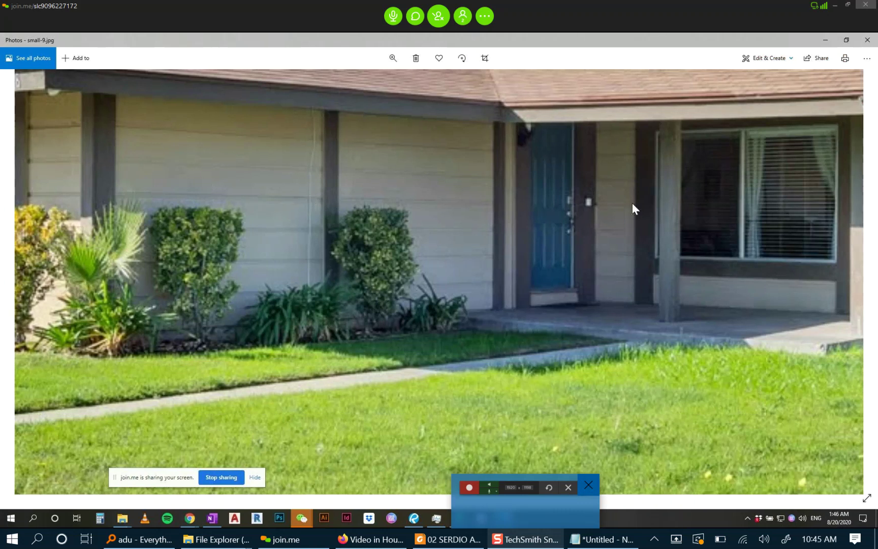
pyautogui.moveTo(632, 203); pyautogui.dragTo(403, 245)
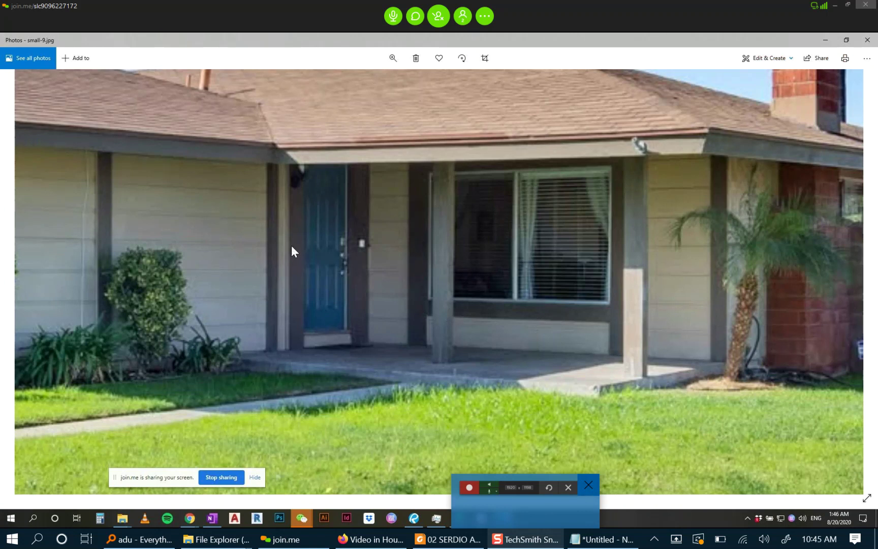
pyautogui.scroll(-5, 344, 240)
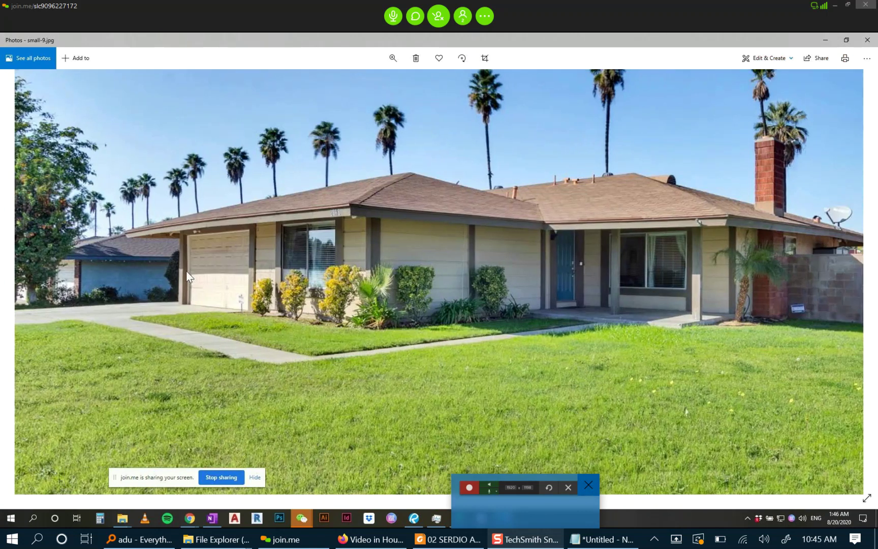
# Return to Bluebeam Revu and compare the brown window trim on the South Elevation with the house photo small-9.jpg.
pyautogui.hotkey('alt', 'Tab')
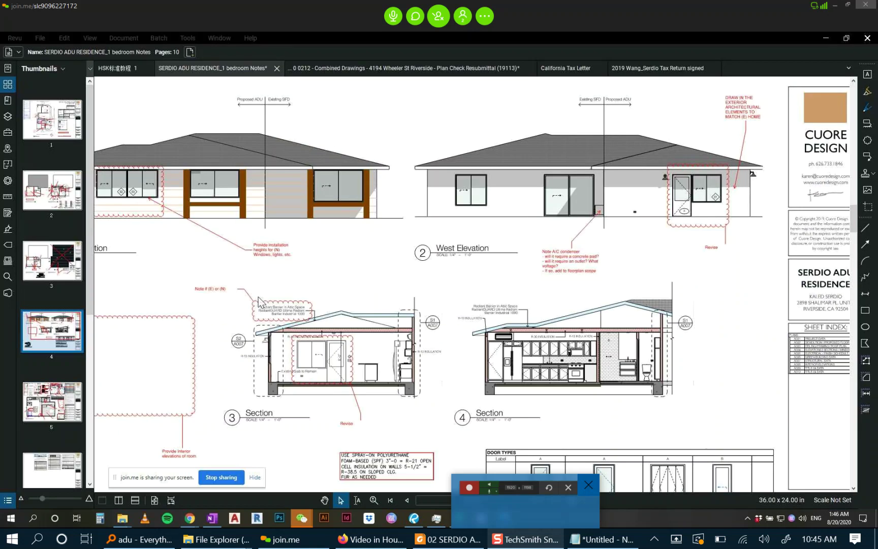
pyautogui.scroll(3, 203, 193)
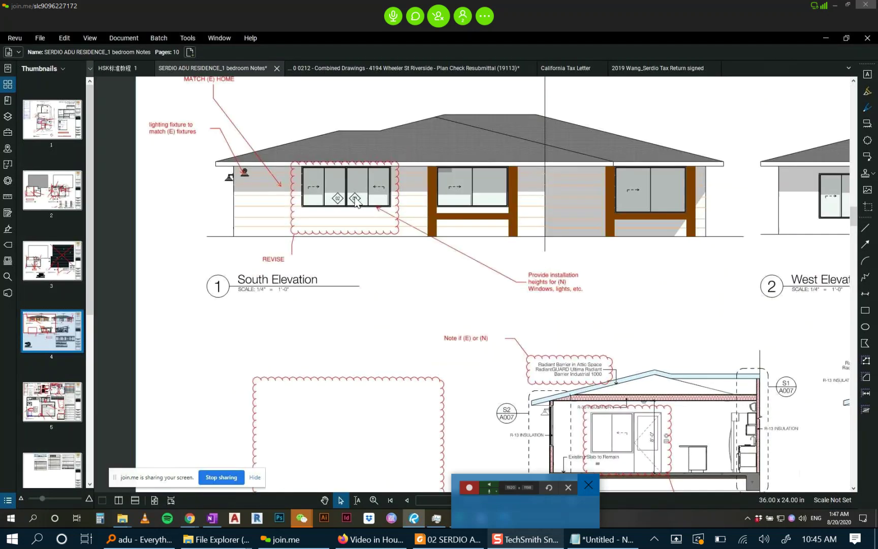
pyautogui.scroll(-2, 459, 225)
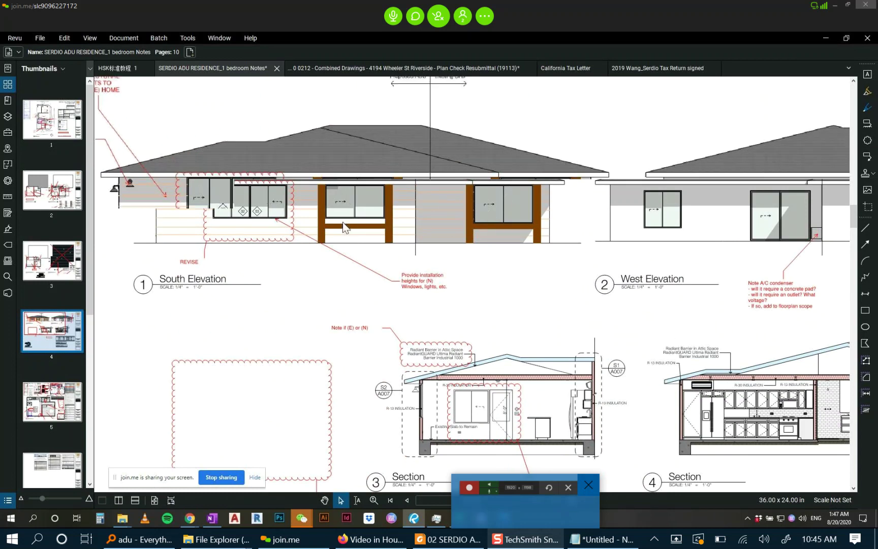
pyautogui.scroll(2, 342, 224)
pyautogui.click(364, 232)
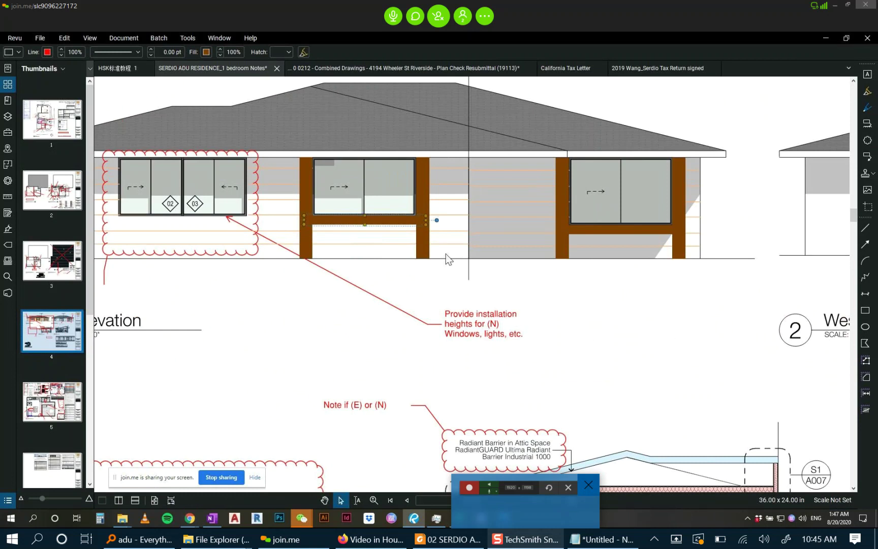
pyautogui.click(372, 355)
pyautogui.scroll(-2, 352, 333)
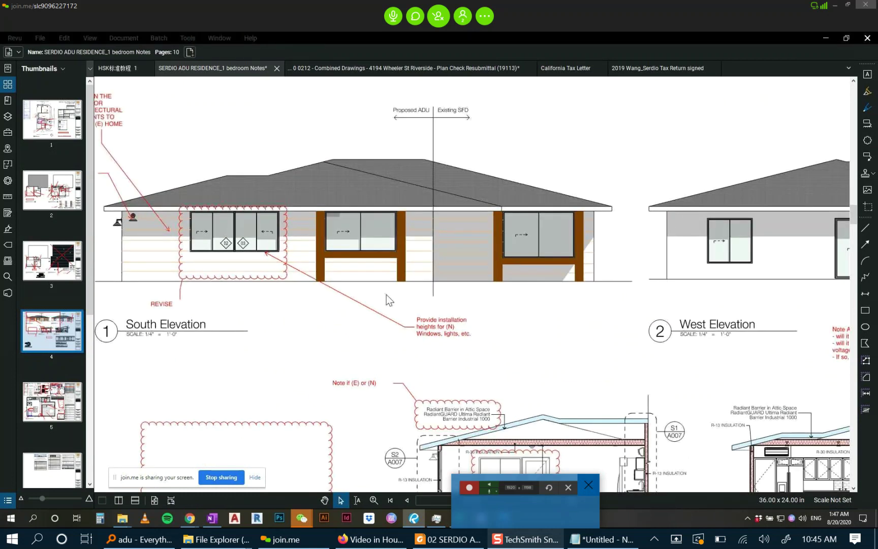
pyautogui.hotkey('alt', 'Tab')
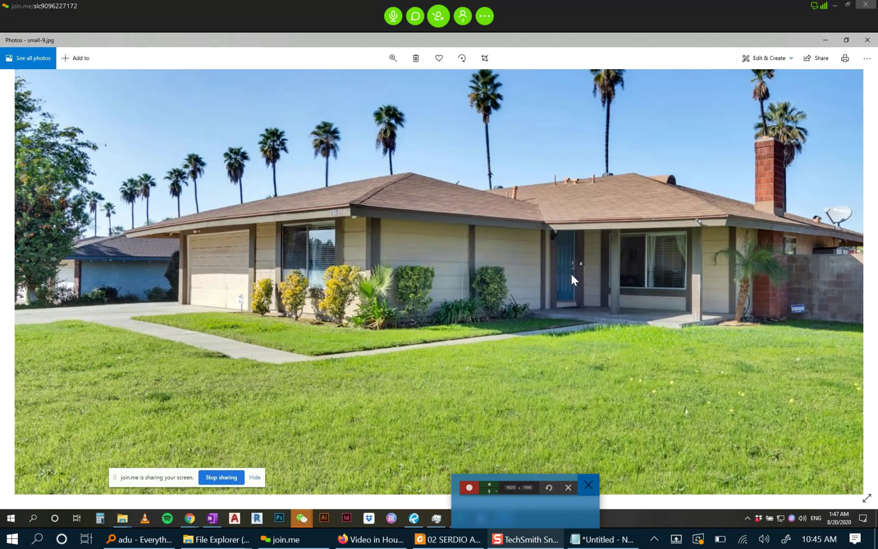
pyautogui.scroll(-1, 572, 274)
pyautogui.scroll(1, 572, 273)
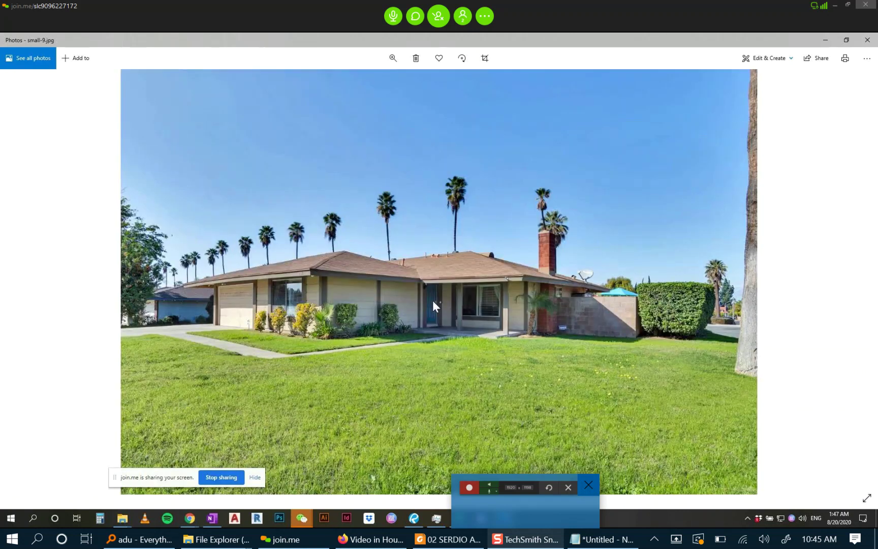
# In Bluebeam Revu, draw a full-height rectangle over the east part of the clouded double window on the South Elevation and fill it red.
pyautogui.hotkey('alt', 'Tab')
pyautogui.moveTo(317, 293); pyautogui.dragTo(436, 275)
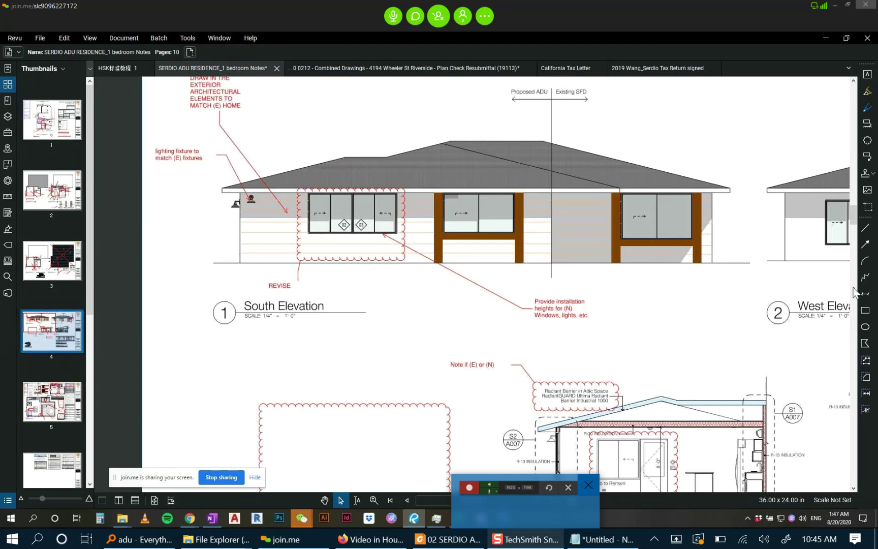
pyautogui.click(866, 310)
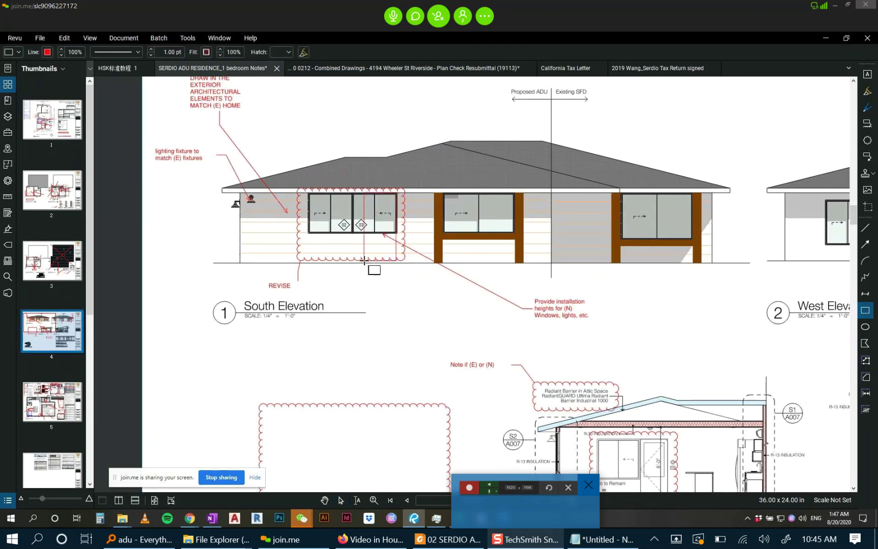
pyautogui.moveTo(367, 192); pyautogui.dragTo(397, 261)
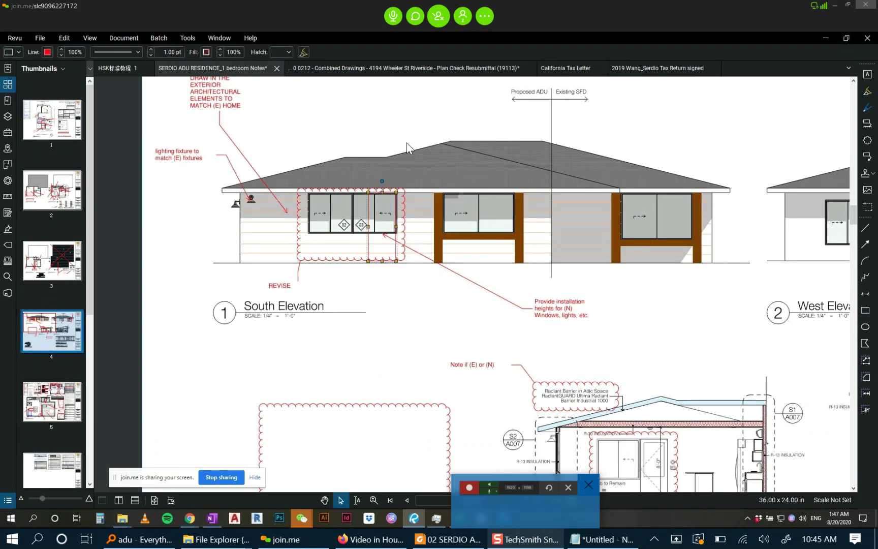
pyautogui.click(207, 52)
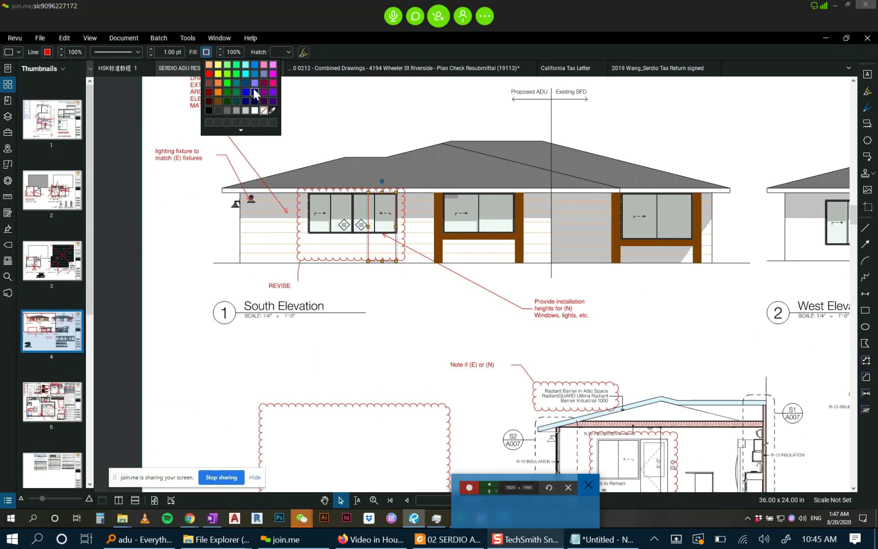
pyautogui.click(209, 74)
pyautogui.click(413, 298)
# Examine the red rectangle, wall light fixtures and surrounding markups on the South Elevation against the rest of the sheet.
pyautogui.scroll(-3, 422, 302)
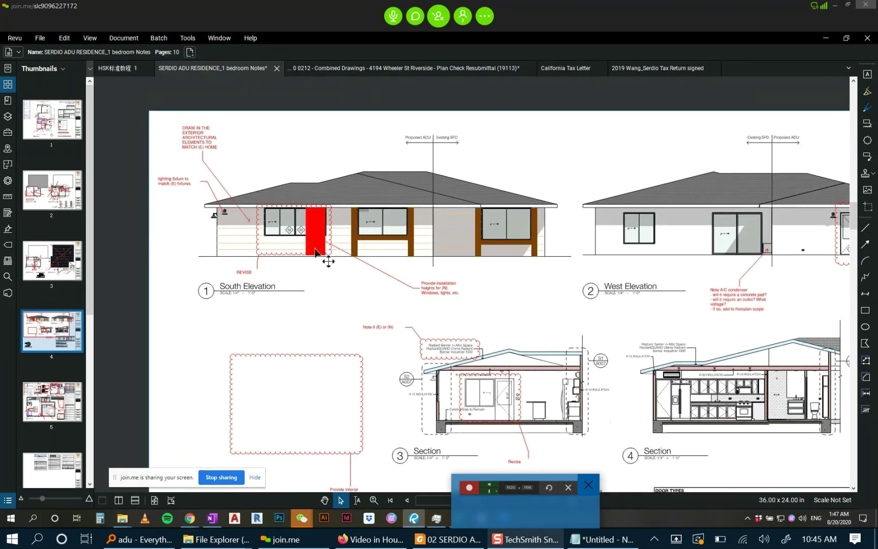
pyautogui.scroll(-2, 459, 294)
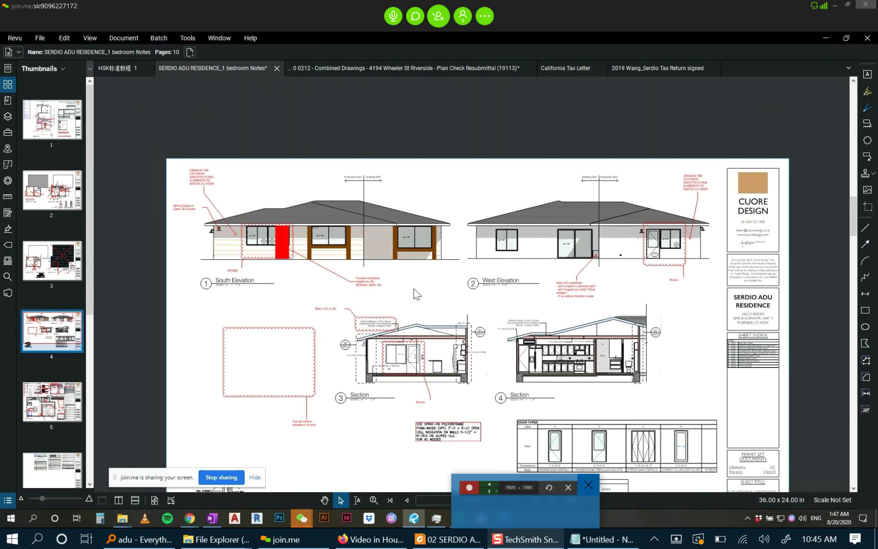
pyautogui.moveTo(368, 280); pyautogui.dragTo(422, 294)
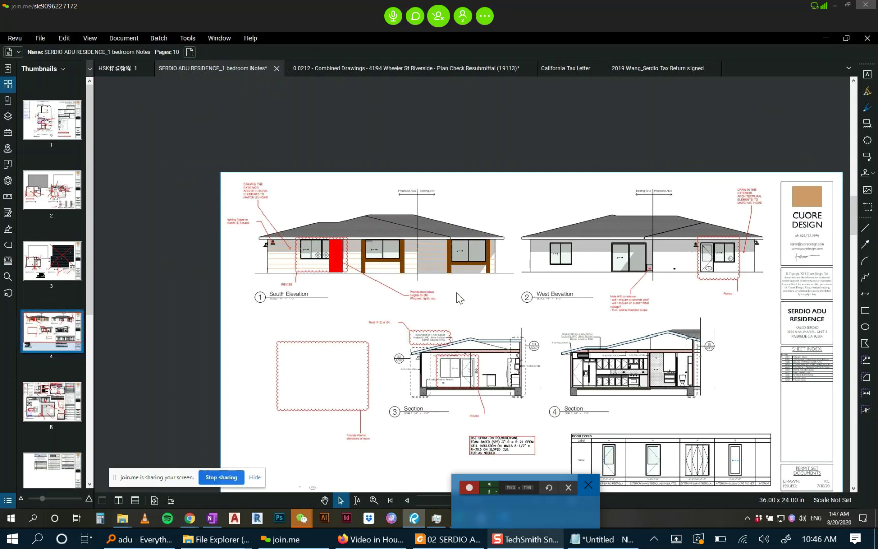
pyautogui.scroll(1, 449, 289)
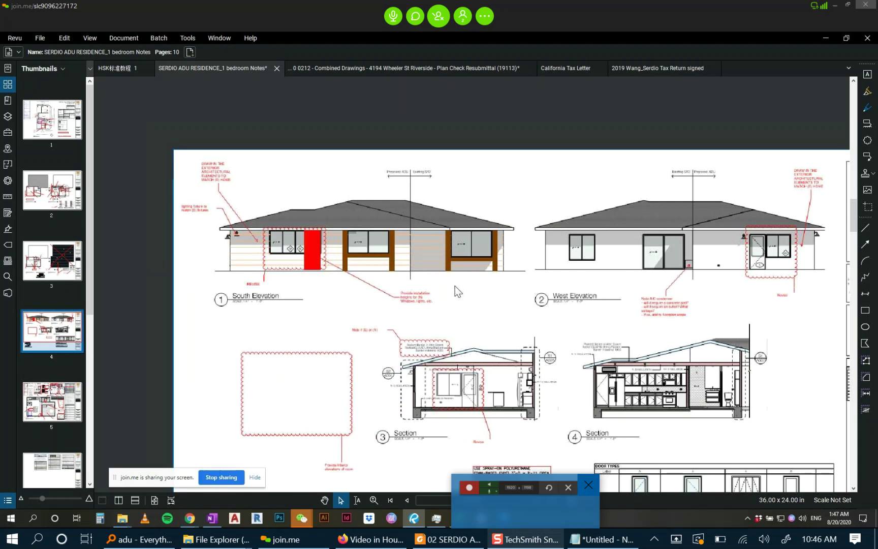
pyautogui.scroll(3, 241, 252)
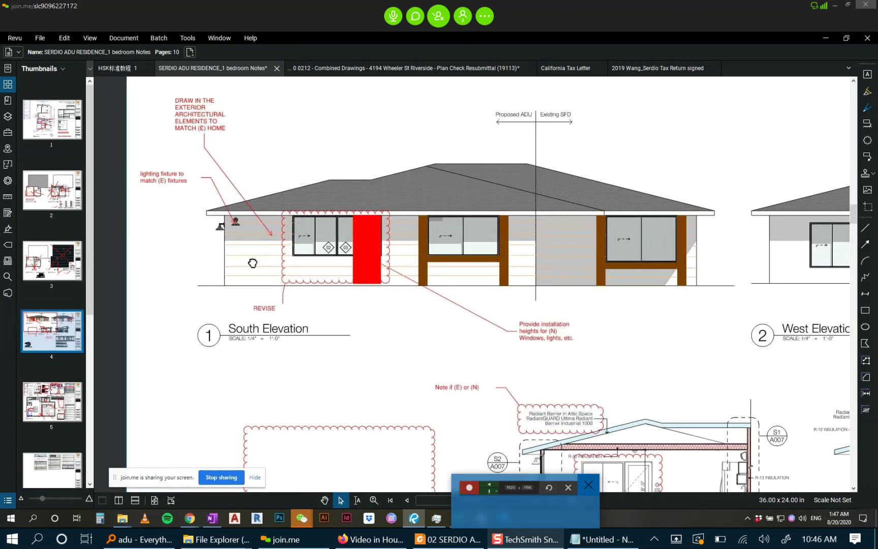
pyautogui.scroll(3, 253, 262)
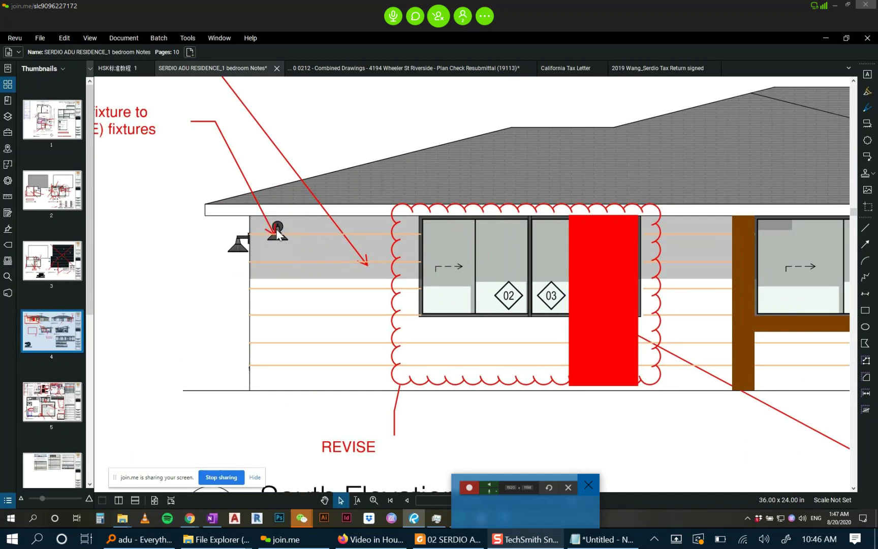
pyautogui.scroll(-1, 325, 253)
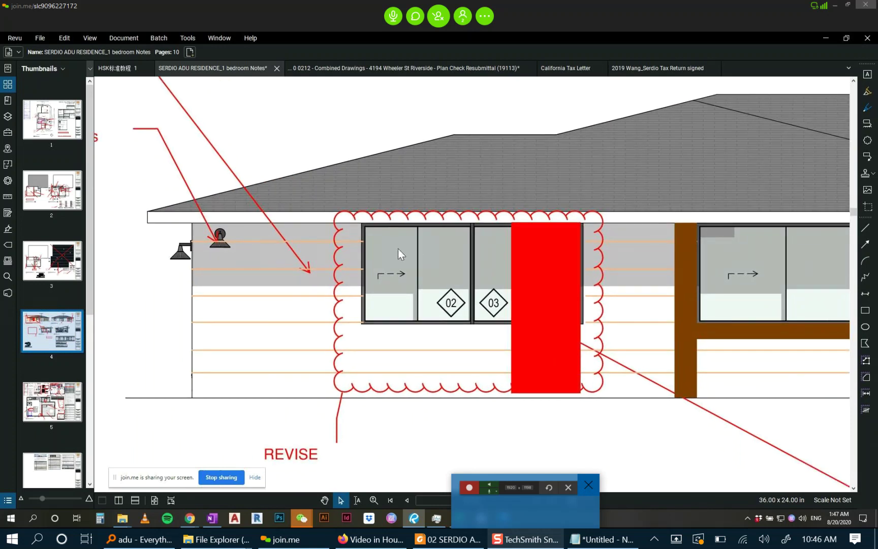
pyautogui.scroll(-1, 398, 248)
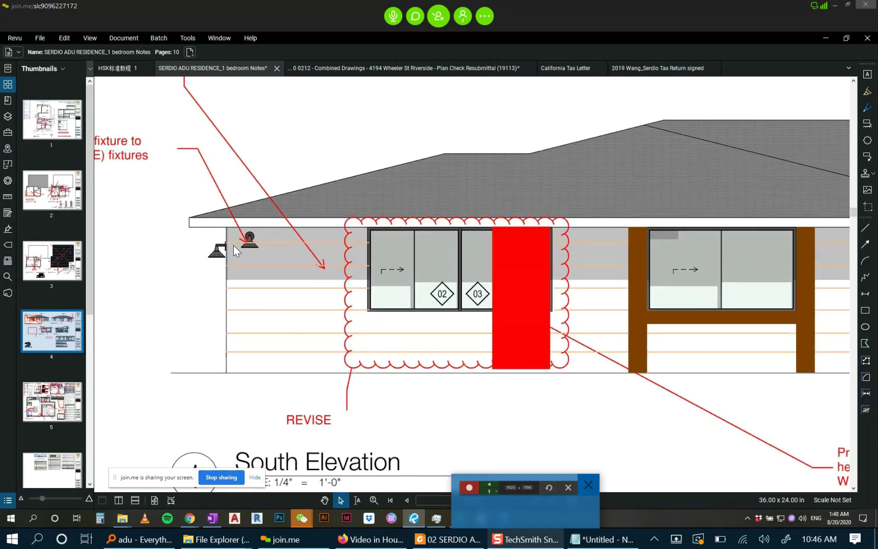
# Open the Electrical Plan on page 5 and check the exterior light locations and the entry door markups.
pyautogui.click(54, 135)
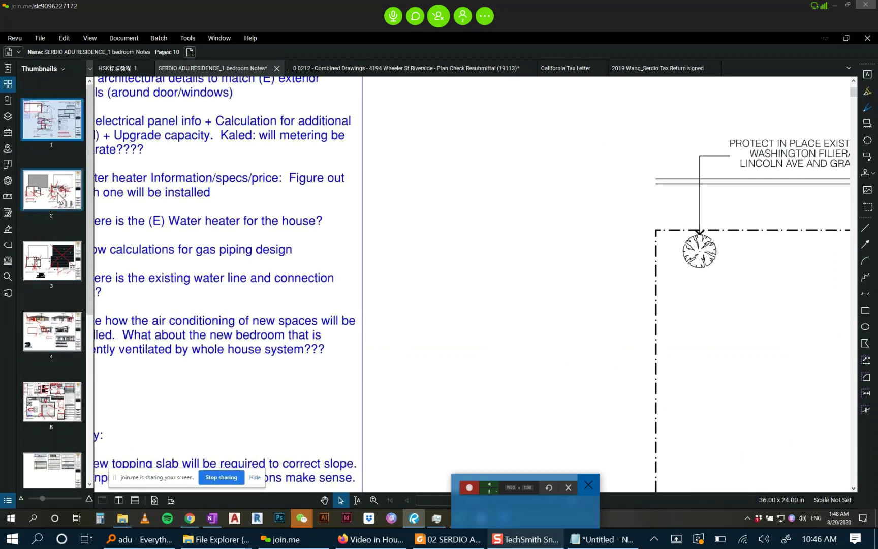
pyautogui.click(61, 391)
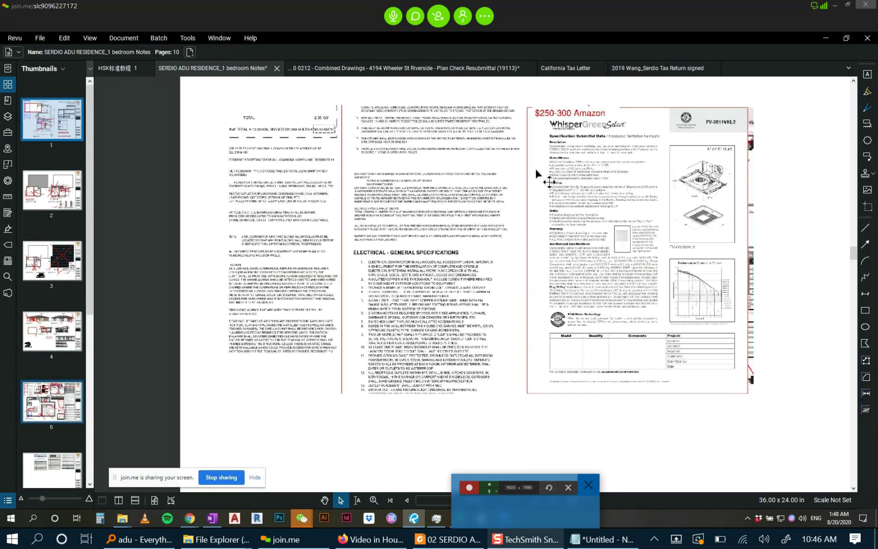
pyautogui.scroll(5, 492, 362)
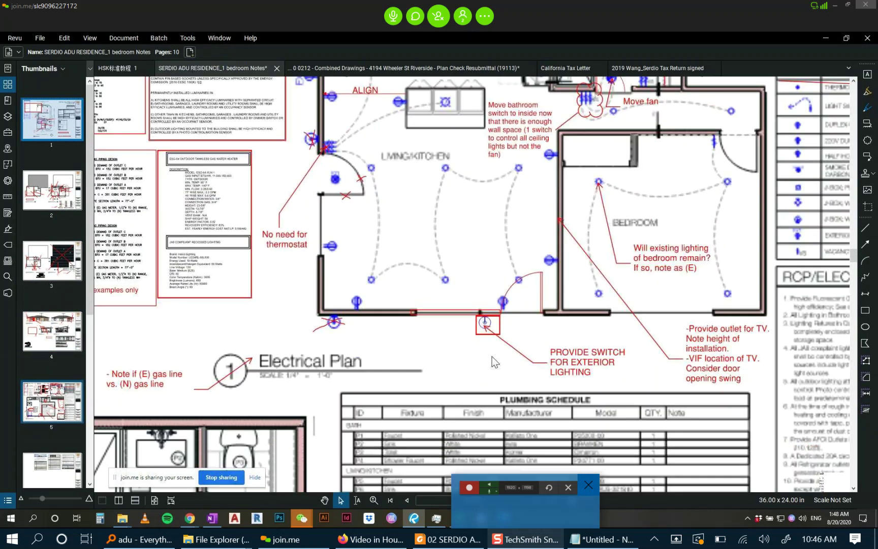
pyautogui.scroll(3, 551, 296)
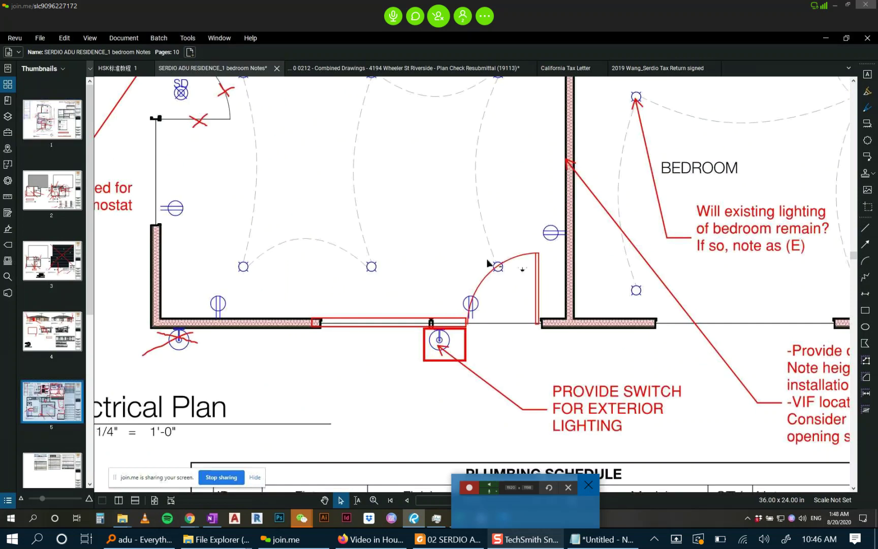
pyautogui.moveTo(469, 353)
pyautogui.mouseDown()
pyautogui.moveTo(600, 344)
pyautogui.moveTo(561, 346)
pyautogui.moveTo(525, 363)
pyautogui.mouseUp()
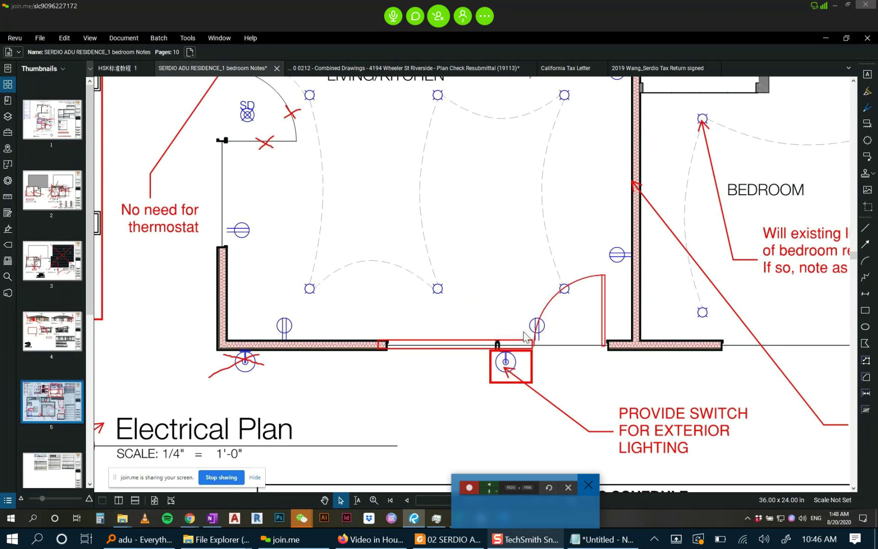
pyautogui.scroll(-2, 525, 338)
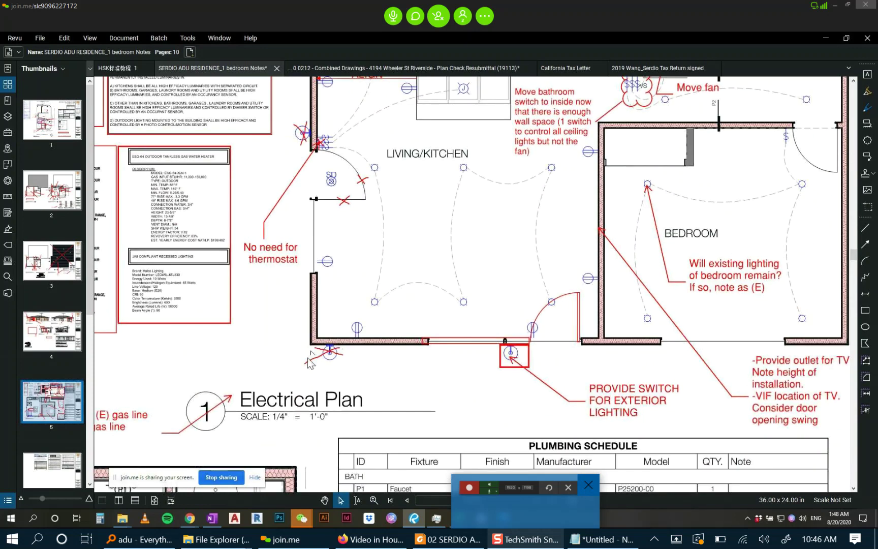
pyautogui.moveTo(330, 256); pyautogui.dragTo(424, 320)
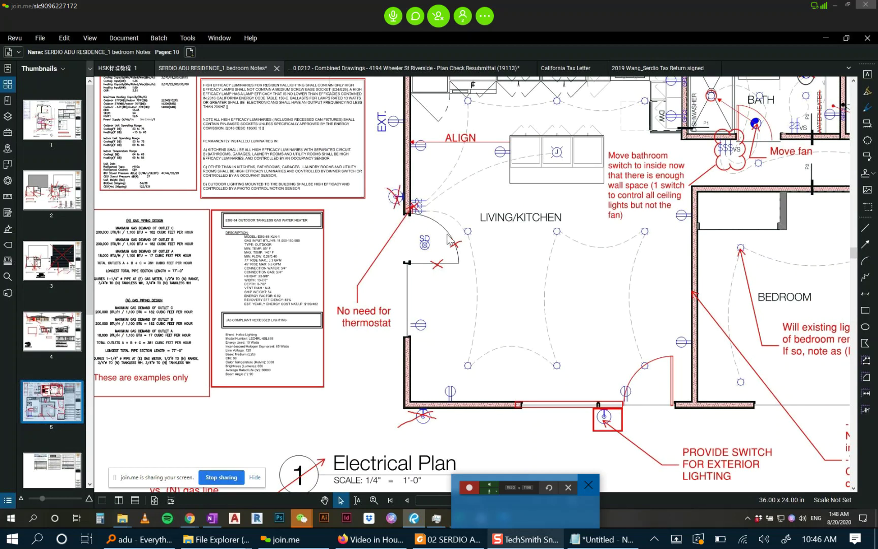
pyautogui.scroll(-3, 448, 238)
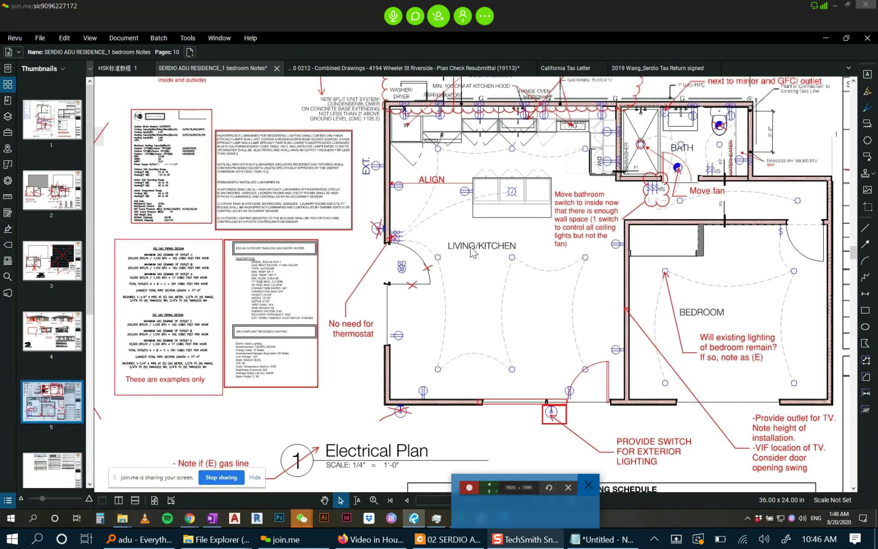
pyautogui.hotkey('alt', 'Tab')
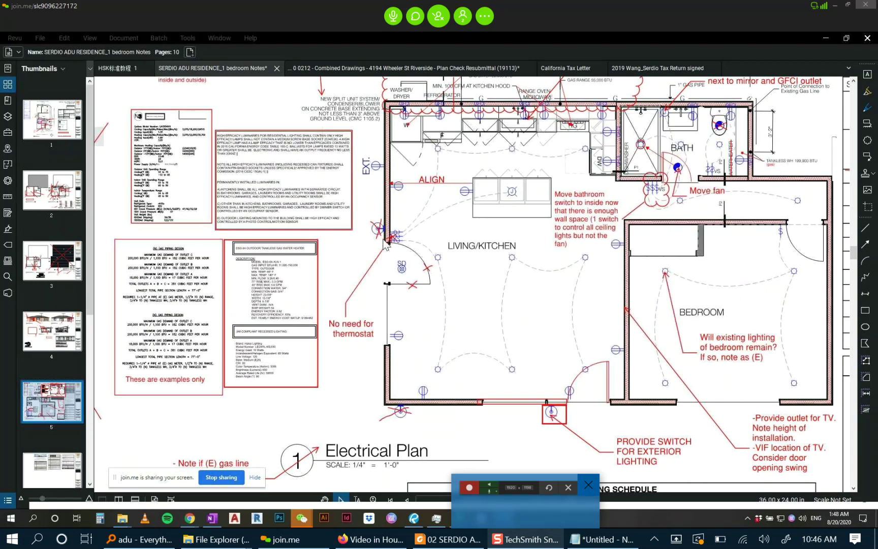
# Go back to page 4 and review the South Elevation light fixtures and the West Elevation markups.
pyautogui.click(56, 311)
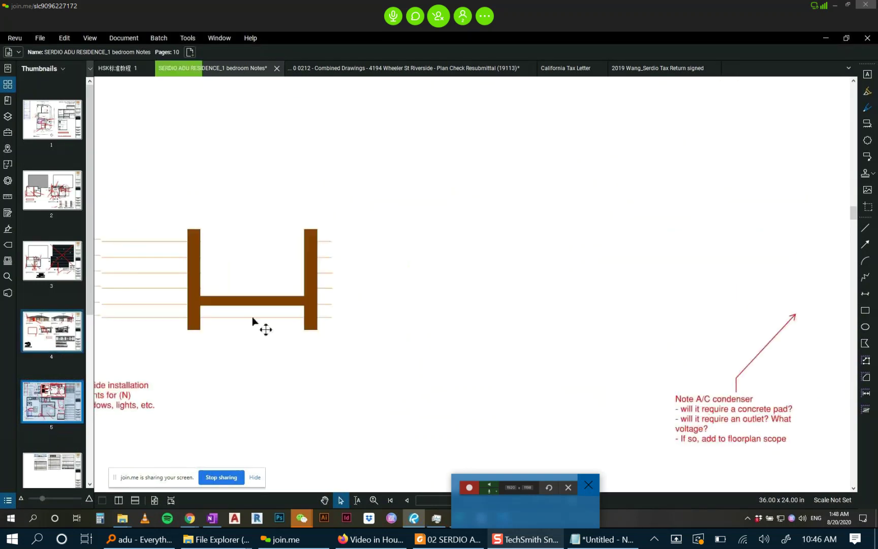
pyautogui.scroll(5, 347, 311)
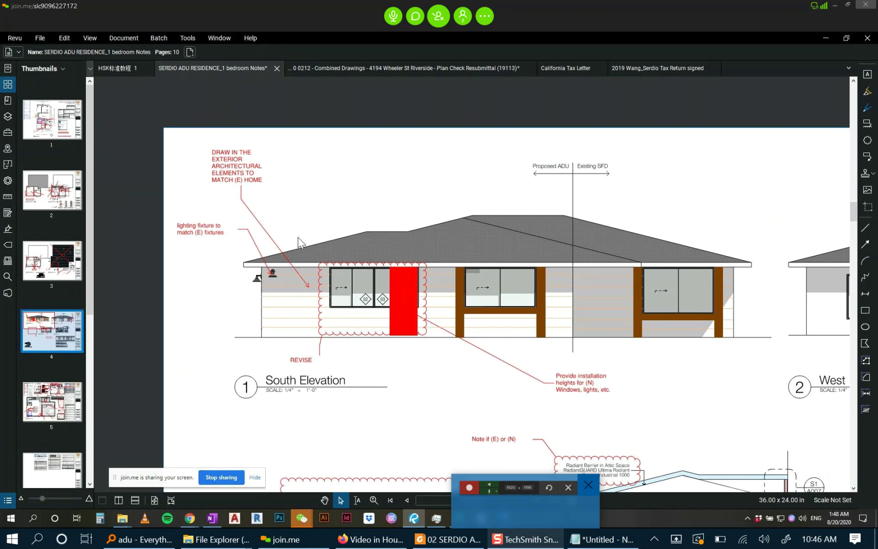
pyautogui.scroll(-1, 599, 304)
pyautogui.moveTo(709, 311)
pyautogui.mouseDown()
pyautogui.moveTo(641, 272)
pyautogui.moveTo(574, 262)
pyautogui.moveTo(553, 249)
pyautogui.mouseUp()
pyautogui.moveTo(824, 309); pyautogui.dragTo(415, 197)
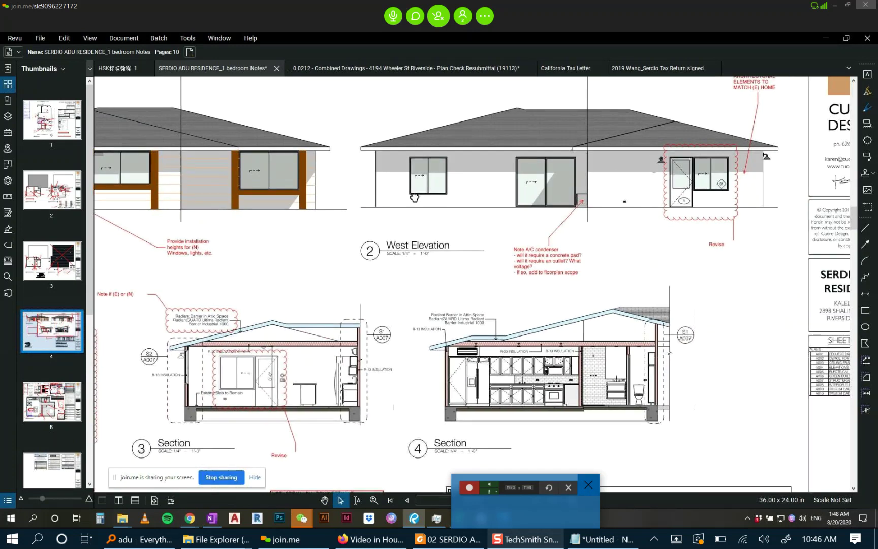
# Dimension the height from ground to window sill on the South Elevation and reword the nearby callout to "Provide building heights & installation heights for (N) Windows, lights, etc.".
pyautogui.moveTo(288, 211); pyautogui.dragTo(495, 219)
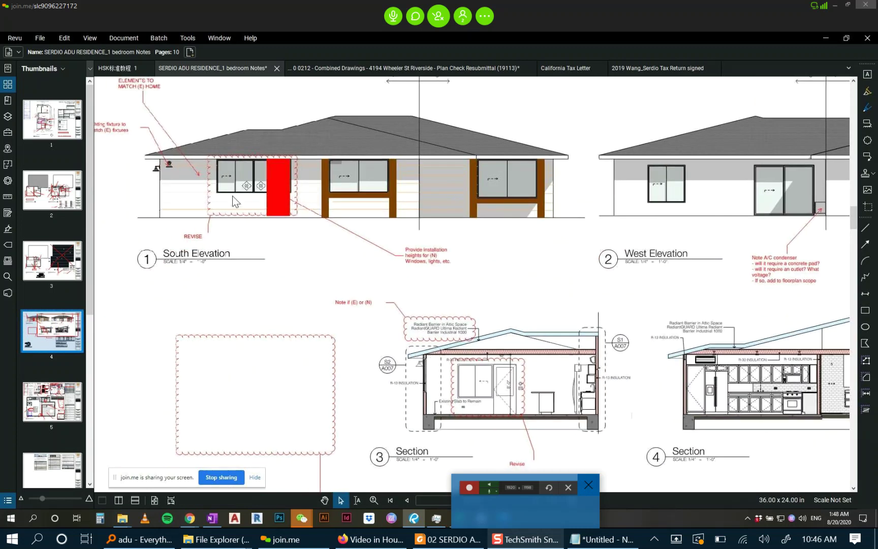
pyautogui.scroll(5, 228, 196)
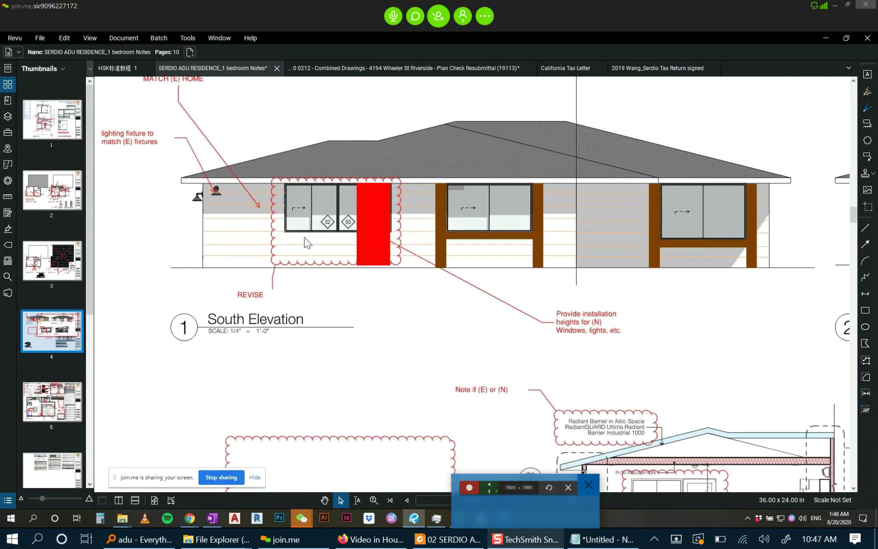
pyautogui.moveTo(261, 239); pyautogui.dragTo(192, 261)
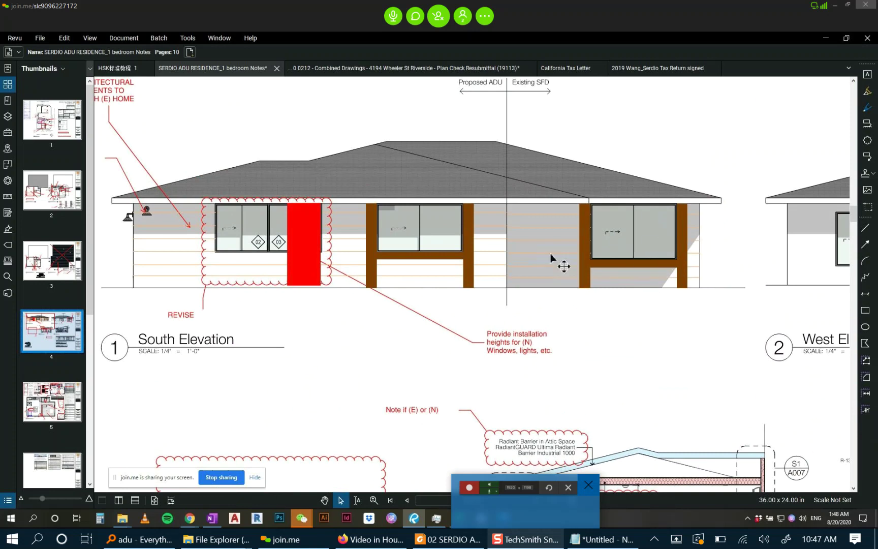
pyautogui.moveTo(277, 262); pyautogui.dragTo(402, 265)
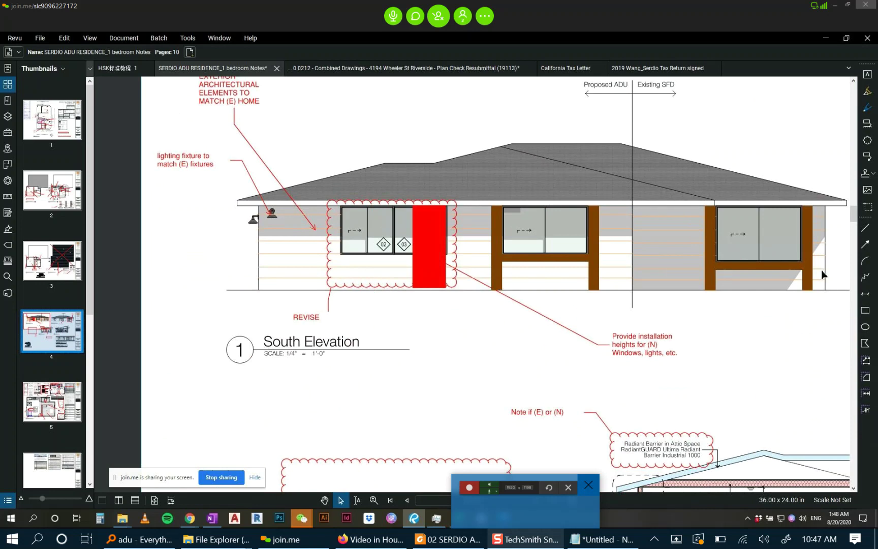
pyautogui.click(865, 294)
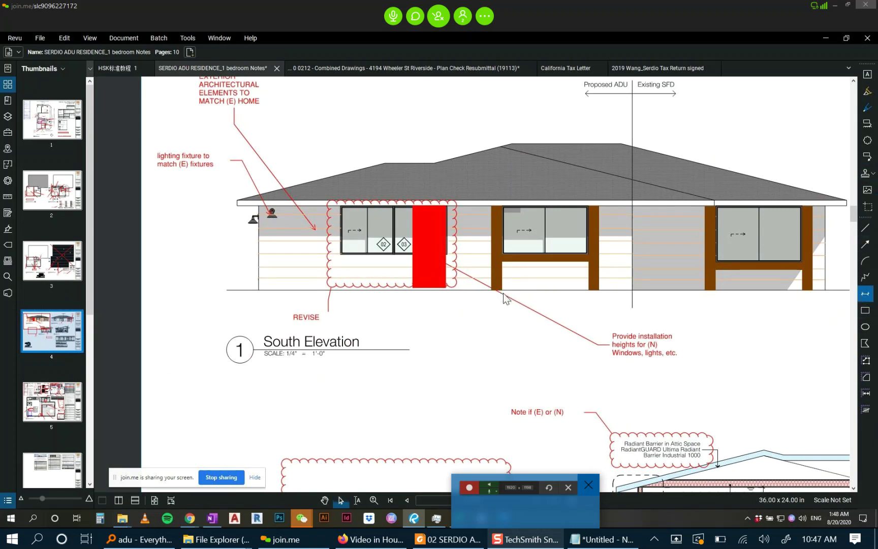
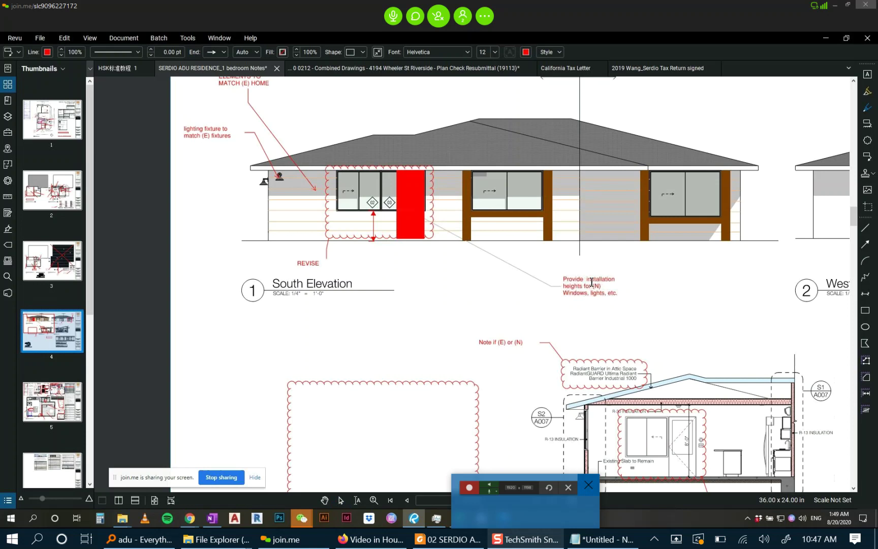
pyautogui.click(387, 316)
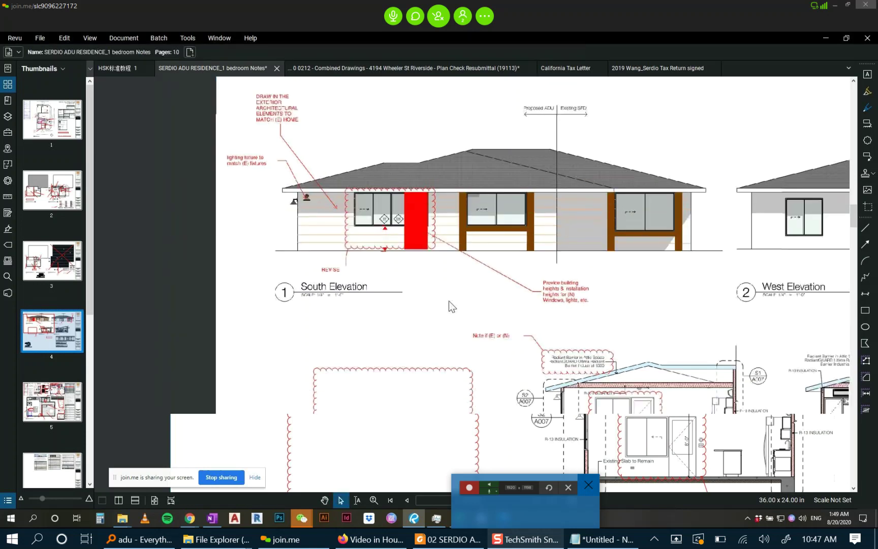
# Add a second leader from the A/C condenser note to the wall between the condenser and the exterior outlet on the West Elevation.
pyautogui.scroll(-2, 449, 302)
pyautogui.moveTo(623, 262); pyautogui.dragTo(243, 194)
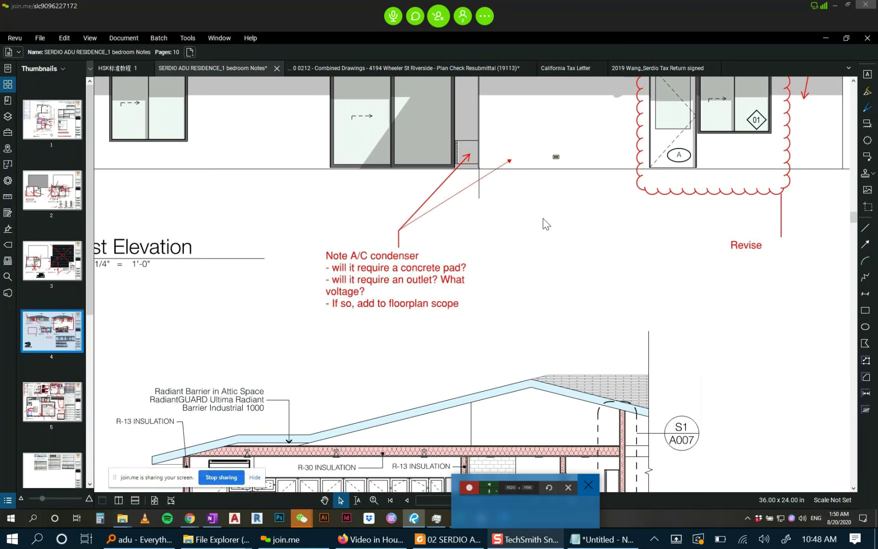
pyautogui.scroll(-3, 524, 217)
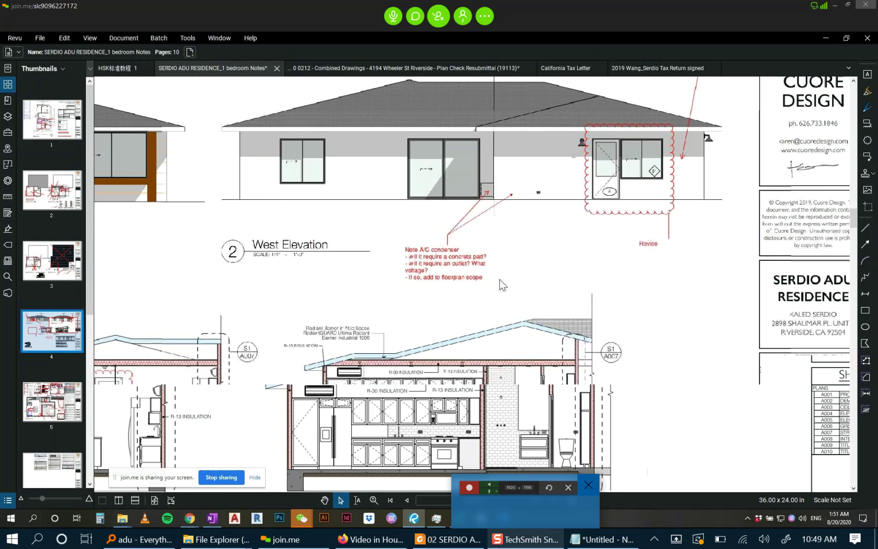
pyautogui.scroll(-1, 499, 279)
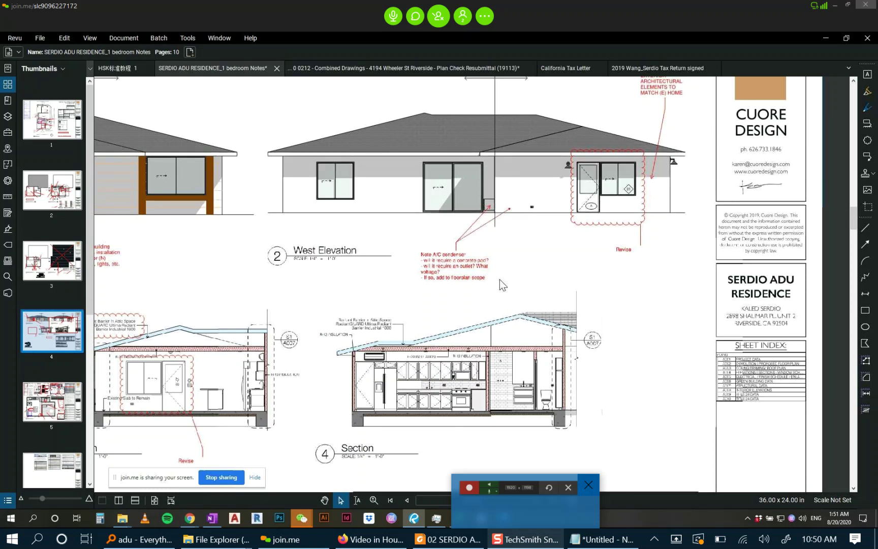
pyautogui.scroll(-1, 508, 265)
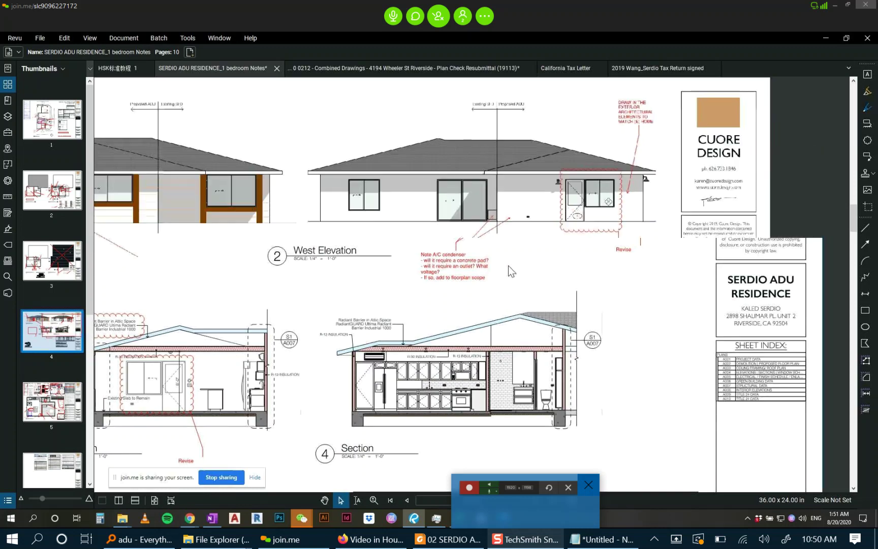
pyautogui.scroll(-1, 508, 265)
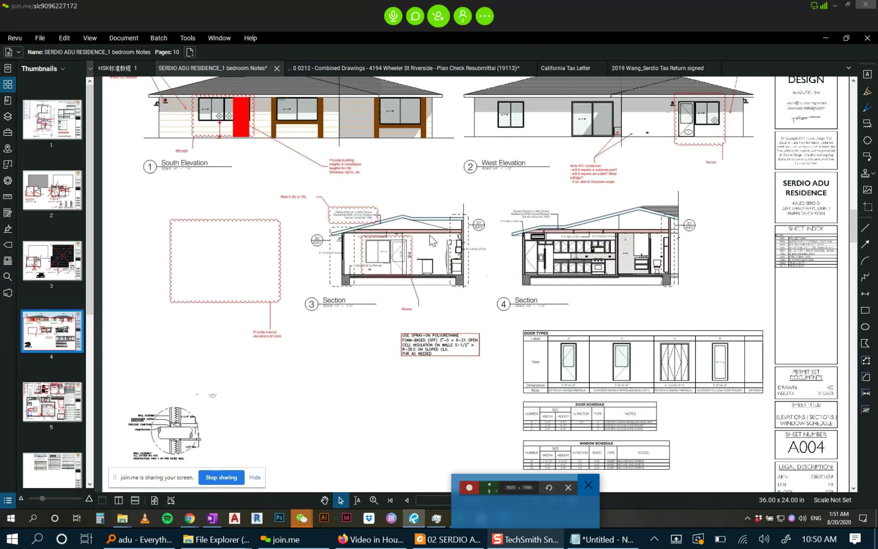
pyautogui.scroll(-2, 432, 241)
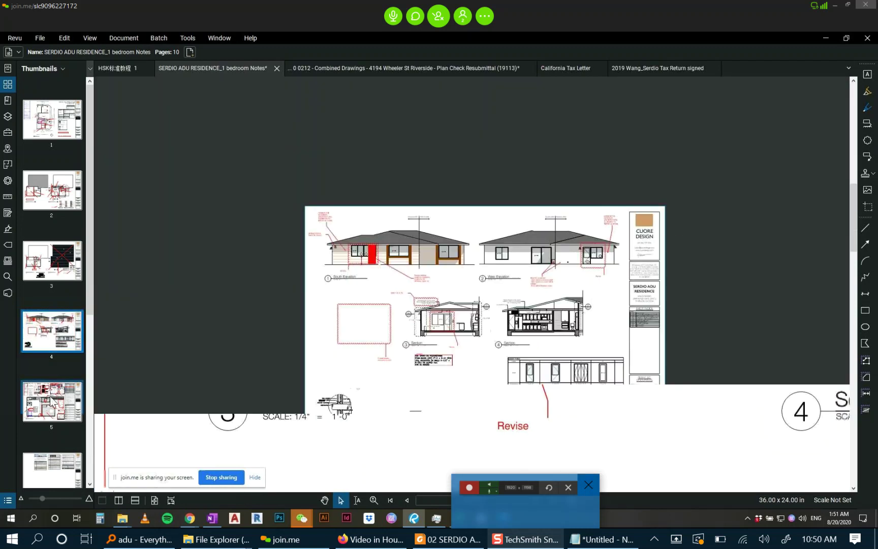
# Check the split-unit condenser note on page 5's Electrical Plan and glance at sheet A2.00 in the Wheeler St combined drawings.
pyautogui.click(51, 399)
pyautogui.scroll(4, 426, 238)
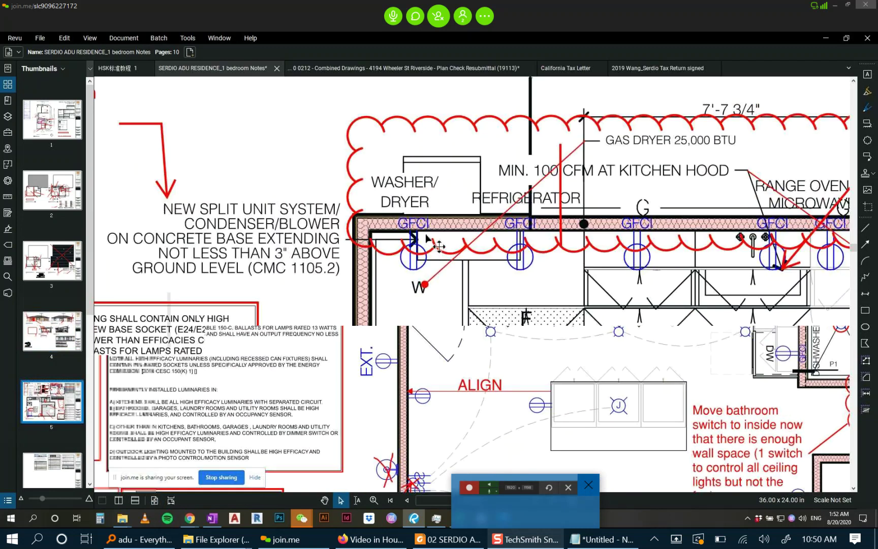
pyautogui.click(420, 73)
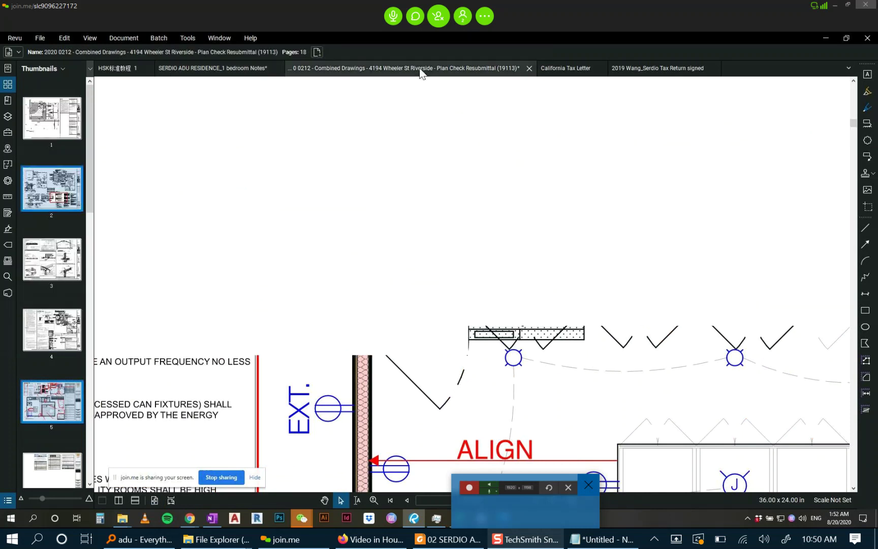
pyautogui.scroll(-5, 564, 327)
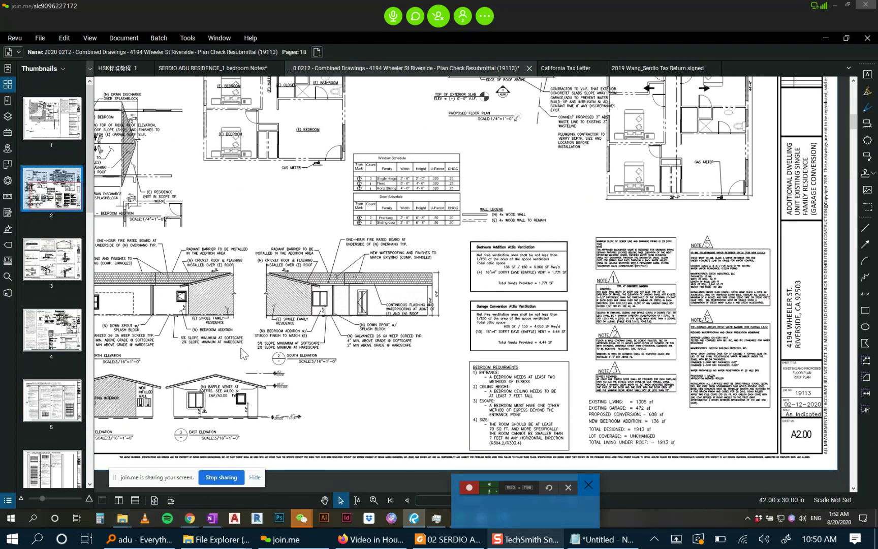
pyautogui.click(239, 69)
pyautogui.scroll(-5, 362, 248)
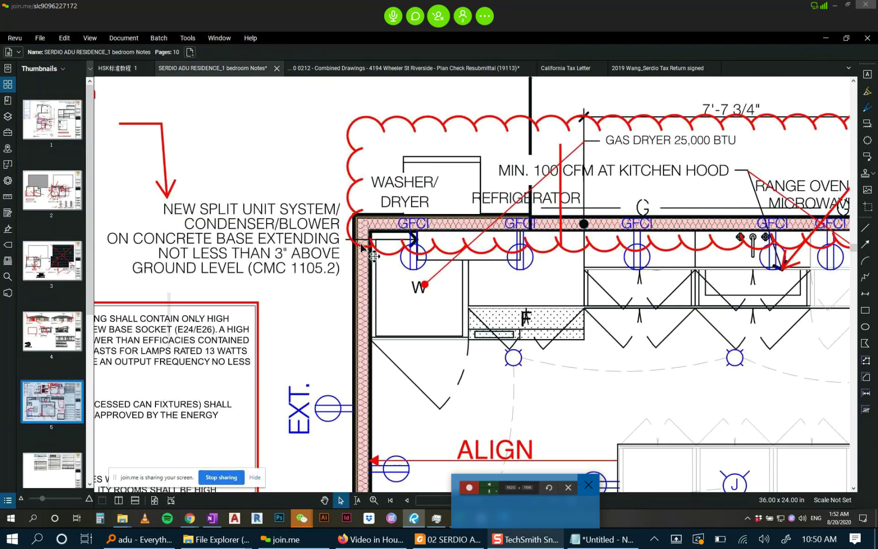
pyautogui.scroll(-5, 362, 246)
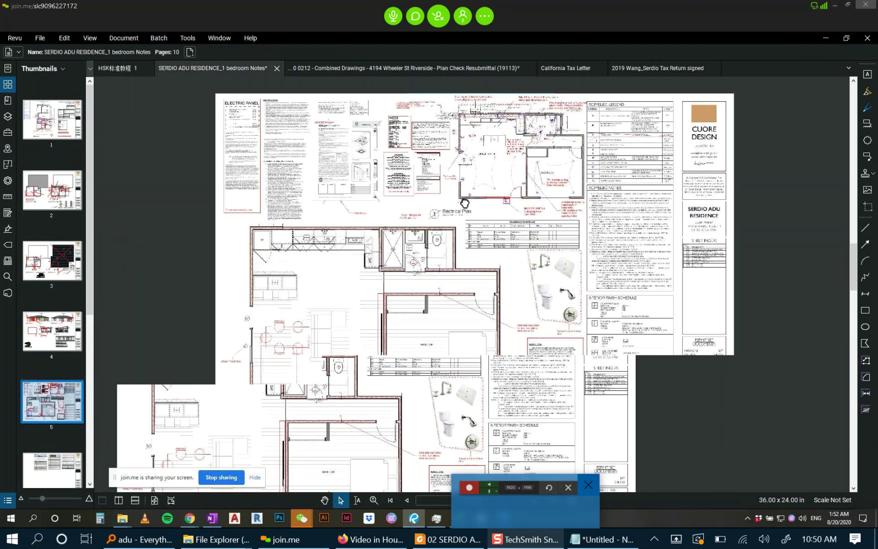
# Return to page 4 and move the 1-hour fire-rated wall penetration detail across to beside the door and window schedules.
pyautogui.click(52, 330)
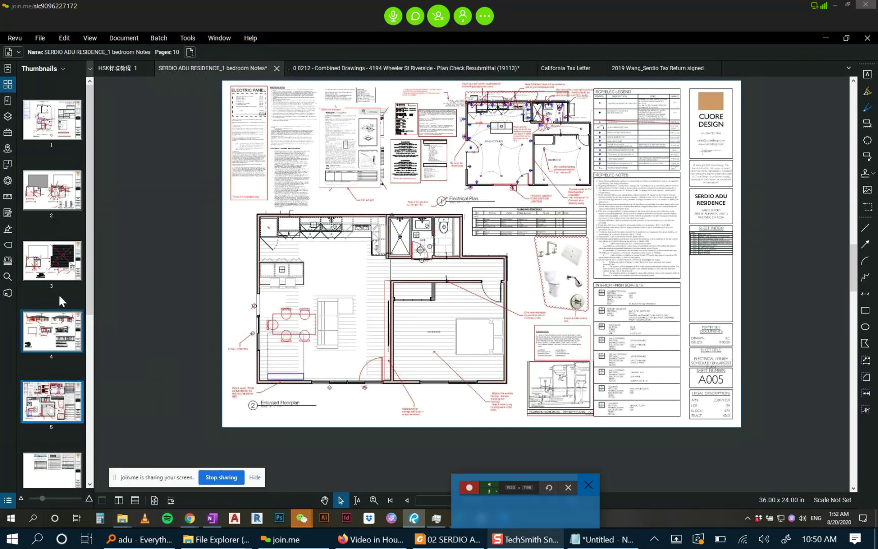
pyautogui.click(235, 399)
pyautogui.moveTo(235, 398); pyautogui.dragTo(460, 399)
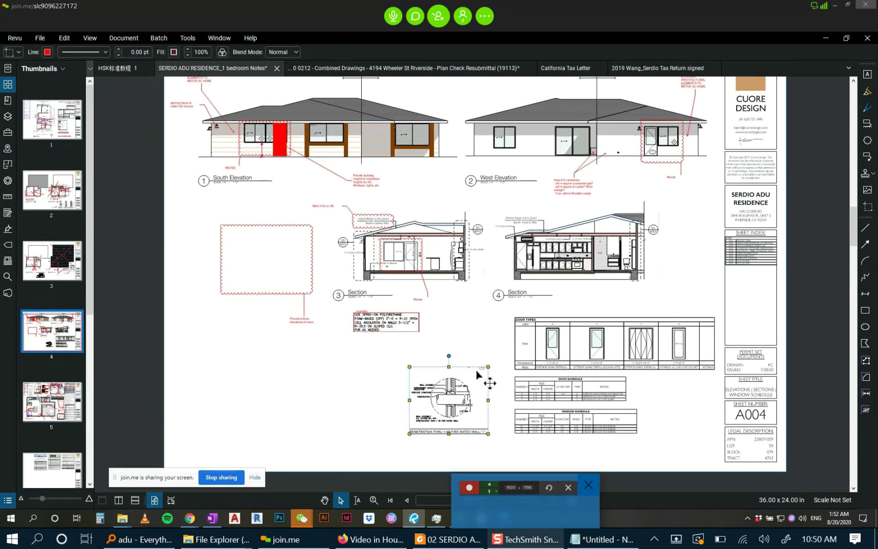
pyautogui.click(367, 388)
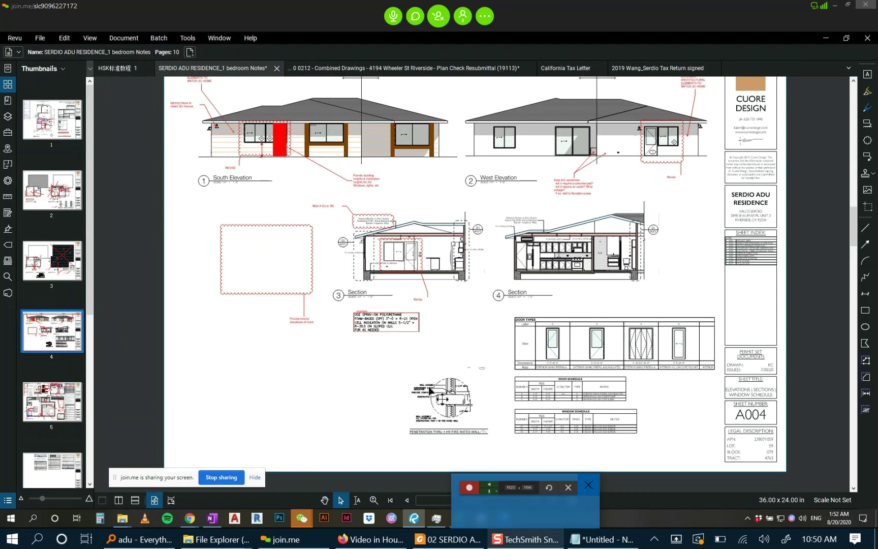
pyautogui.scroll(3, 429, 316)
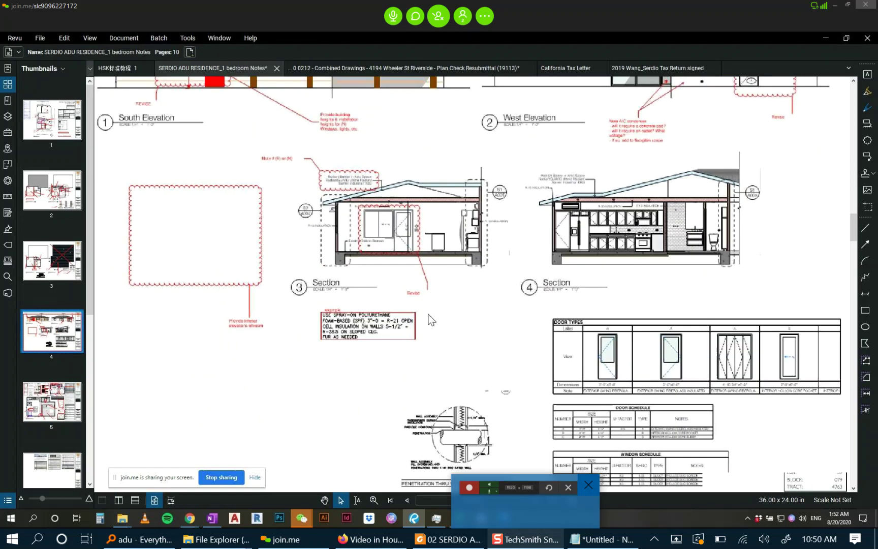
pyautogui.scroll(-3, 471, 408)
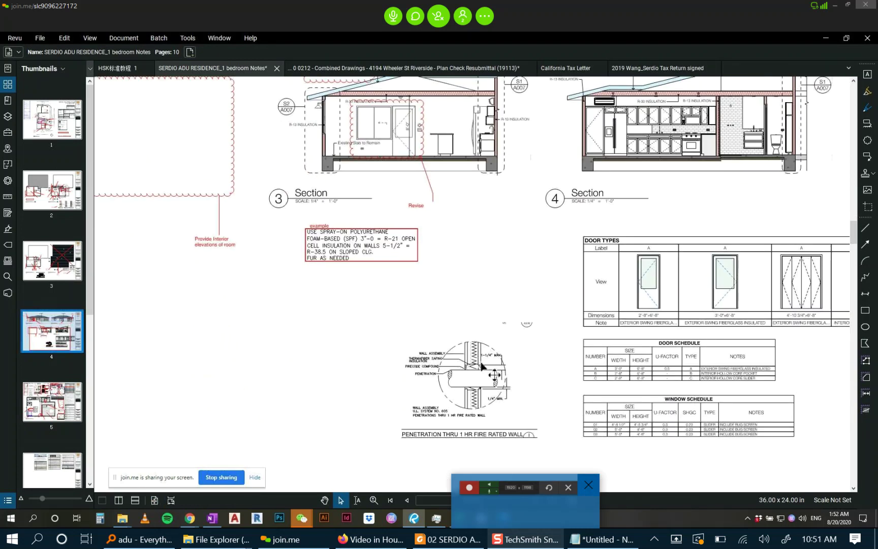
# Append the line "- Reference" to the end of the A/C condenser note below the West Elevation.
pyautogui.moveTo(522, 269); pyautogui.dragTo(486, 307)
pyautogui.moveTo(343, 223); pyautogui.dragTo(366, 270)
pyautogui.moveTo(522, 245)
pyautogui.mouseDown()
pyautogui.moveTo(376, 411)
pyautogui.moveTo(327, 418)
pyautogui.mouseUp()
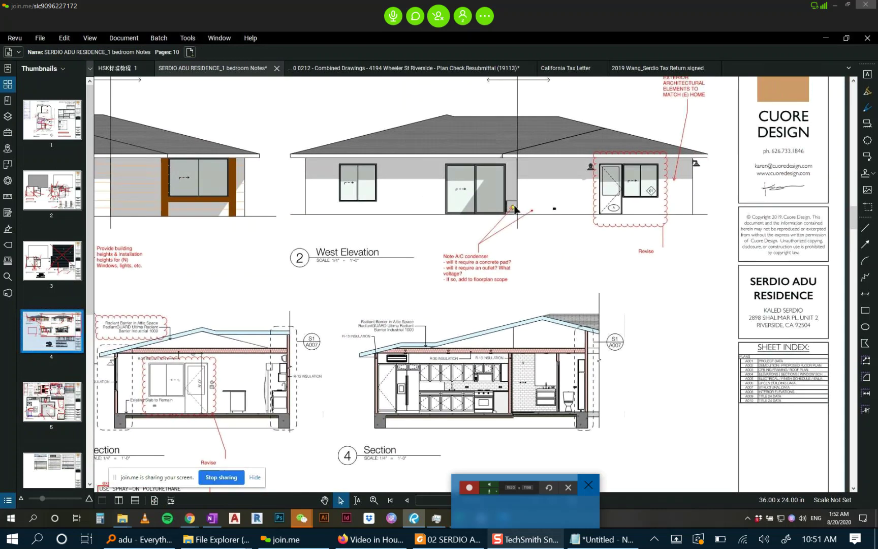
pyautogui.scroll(4, 508, 283)
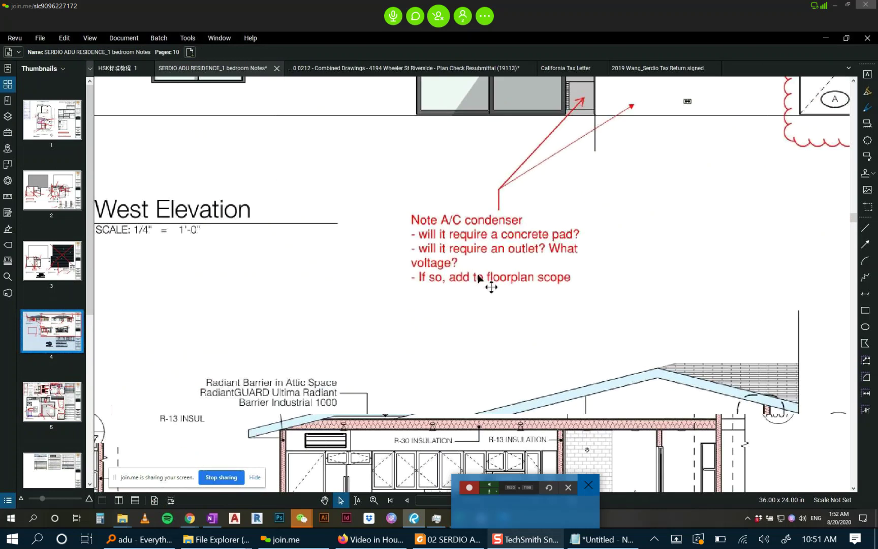
pyautogui.click(573, 279)
pyautogui.doubleClick(575, 280)
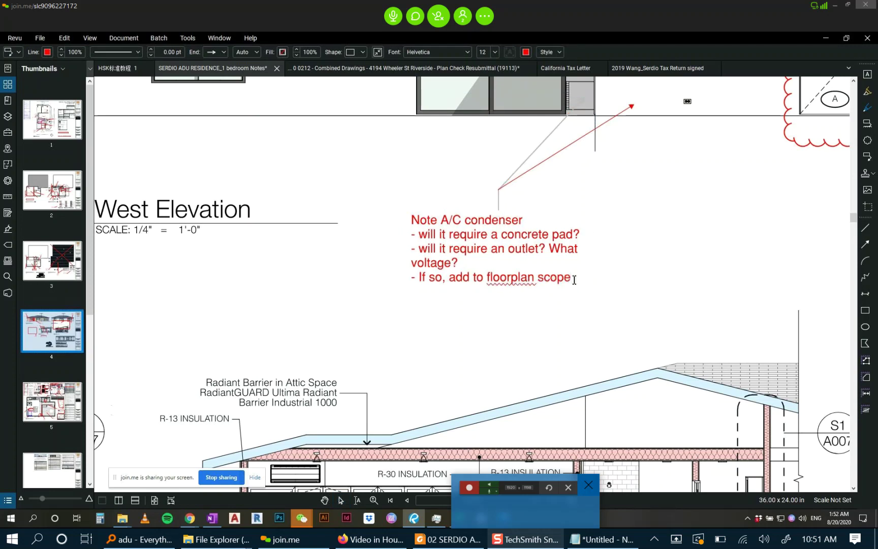
pyautogui.write('- Reference')
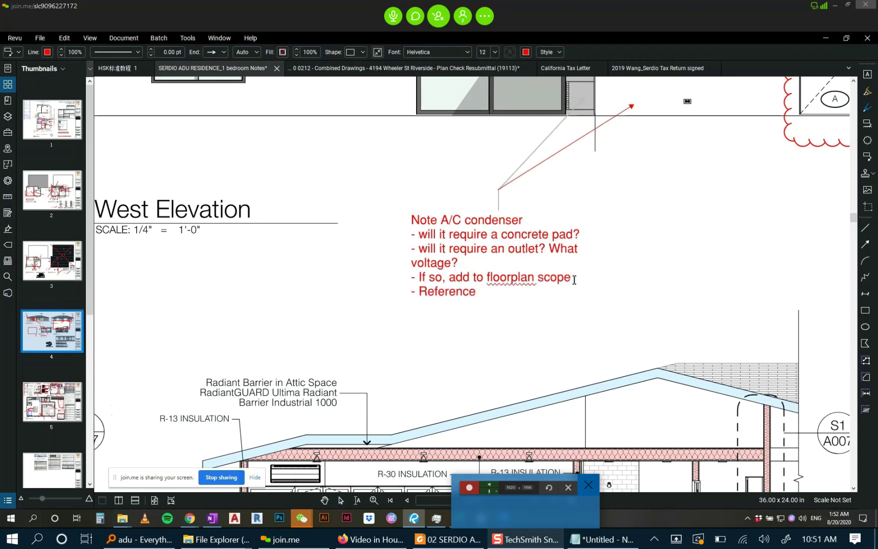
# Complete the last line of the A/C condenser callout as "- Reference wall penetration detail".
pyautogui.write(' wall penetra')
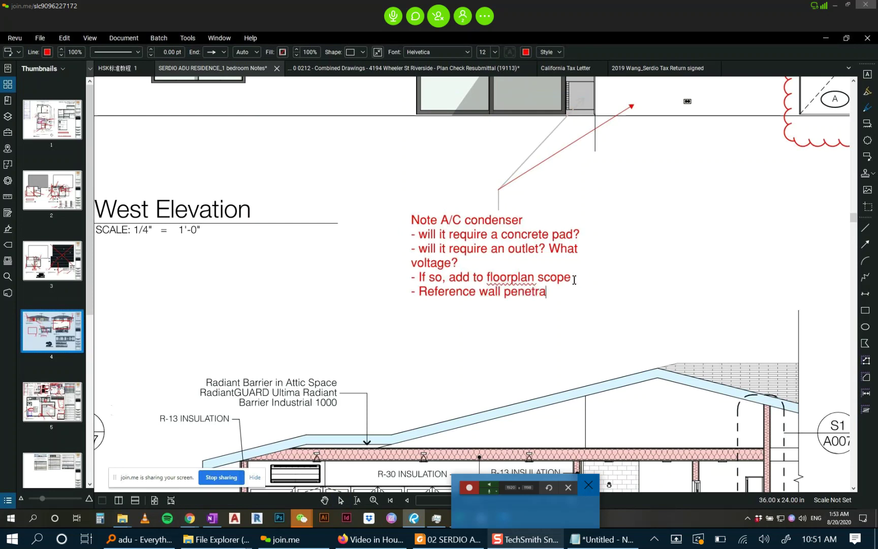
pyautogui.write('tion detaiol')
pyautogui.press('BackSpace')
pyautogui.press('BackSpace')
pyautogui.press('BackSpace')
pyautogui.write('il')
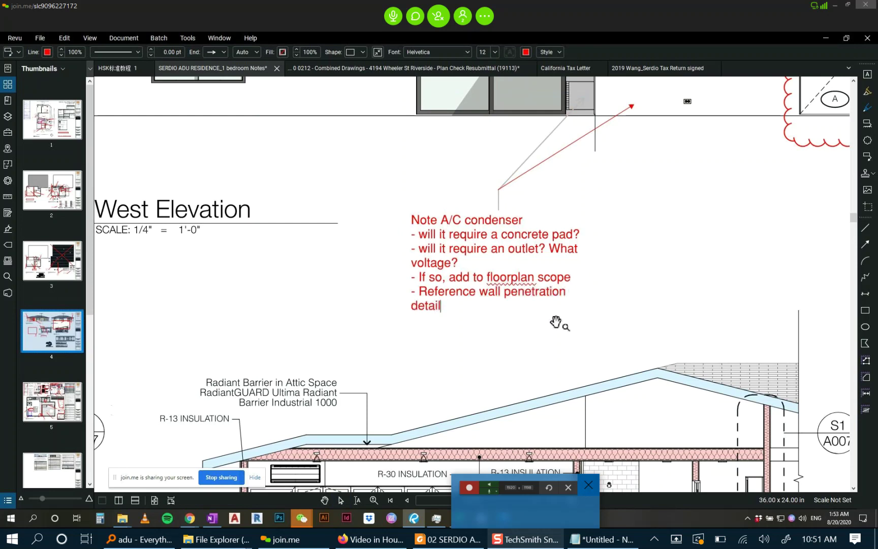
pyautogui.click(526, 354)
# Delete the red storage wall rectangle beside the bedroom wall and its "Opportunity for storage wall" callout on sheet A005's enlarged floorplan.
pyautogui.scroll(-5, 456, 177)
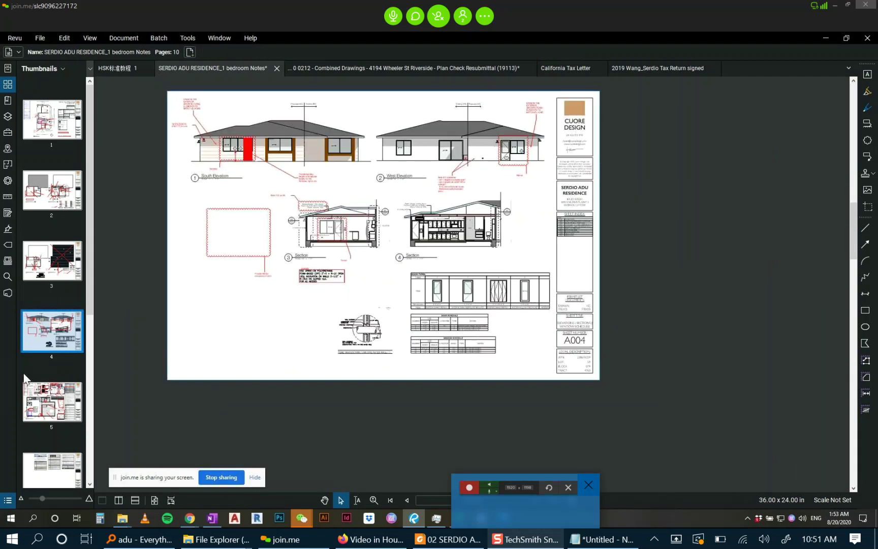
pyautogui.scroll(2, 264, 319)
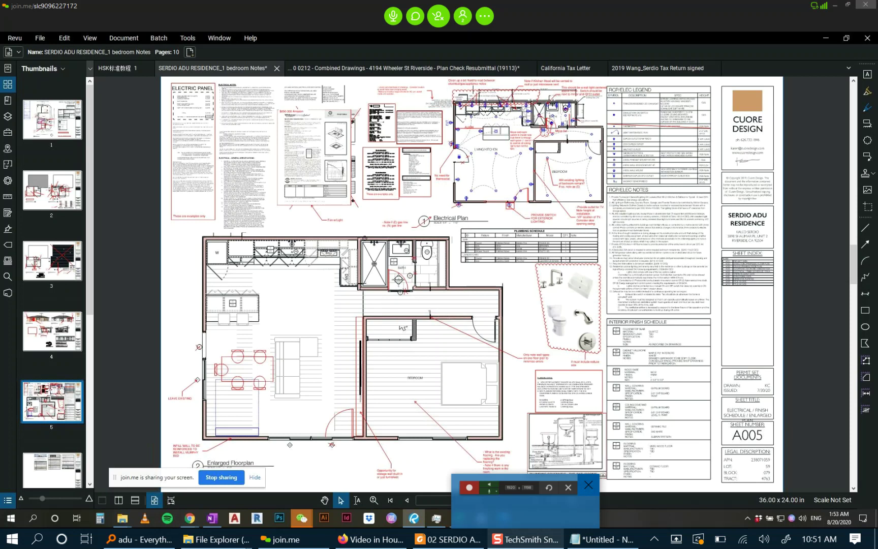
pyautogui.hscroll(-3, 403, 328)
pyautogui.scroll(-1, 403, 328)
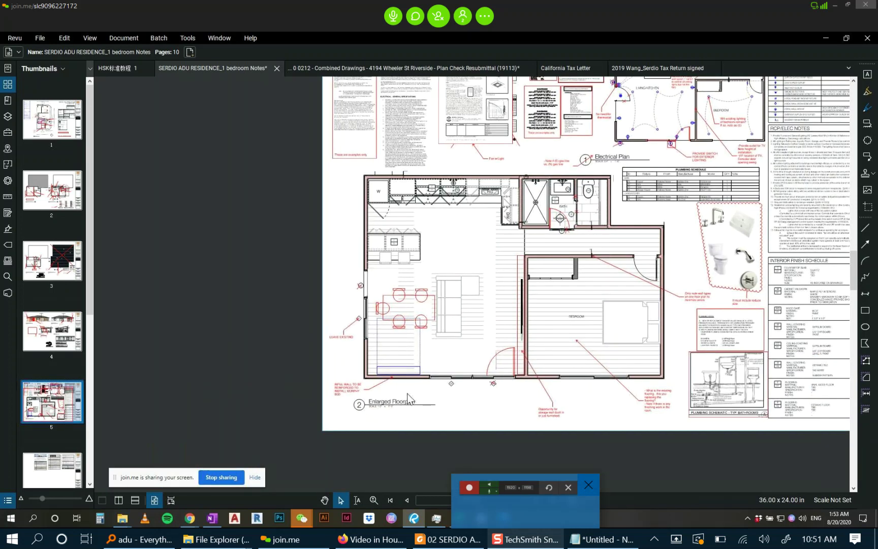
pyautogui.scroll(2, 571, 414)
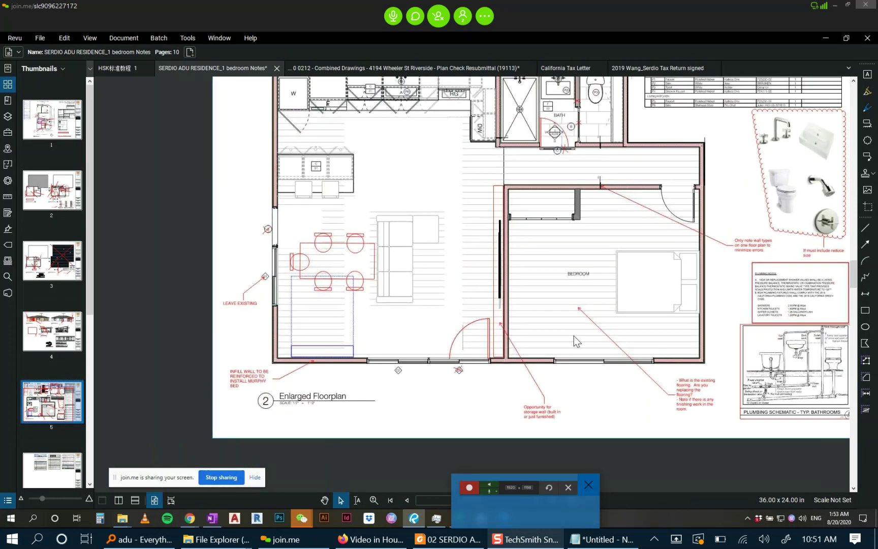
pyautogui.scroll(3, 574, 341)
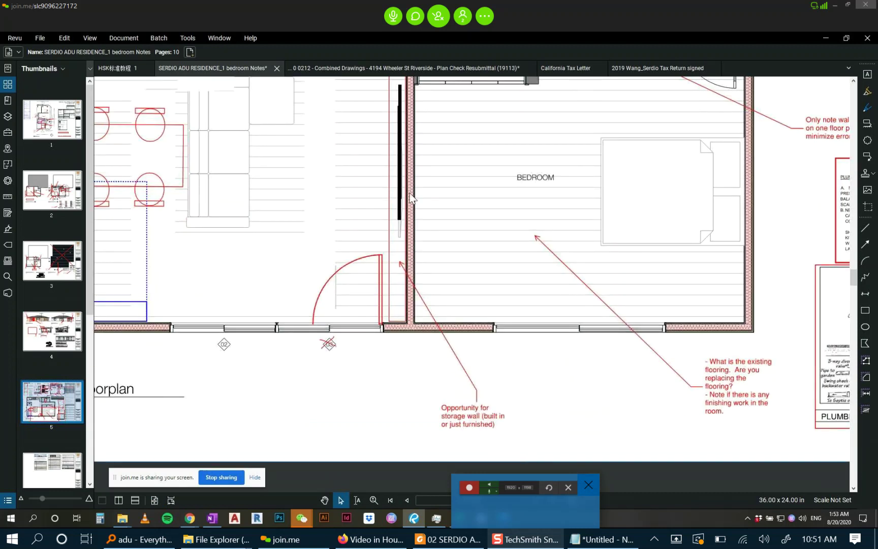
pyautogui.scroll(-3, 437, 326)
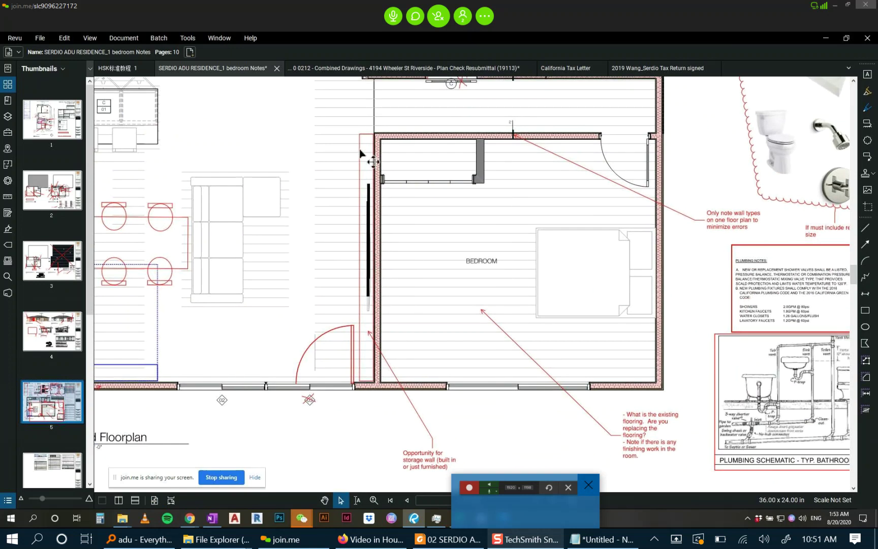
pyautogui.click(373, 161)
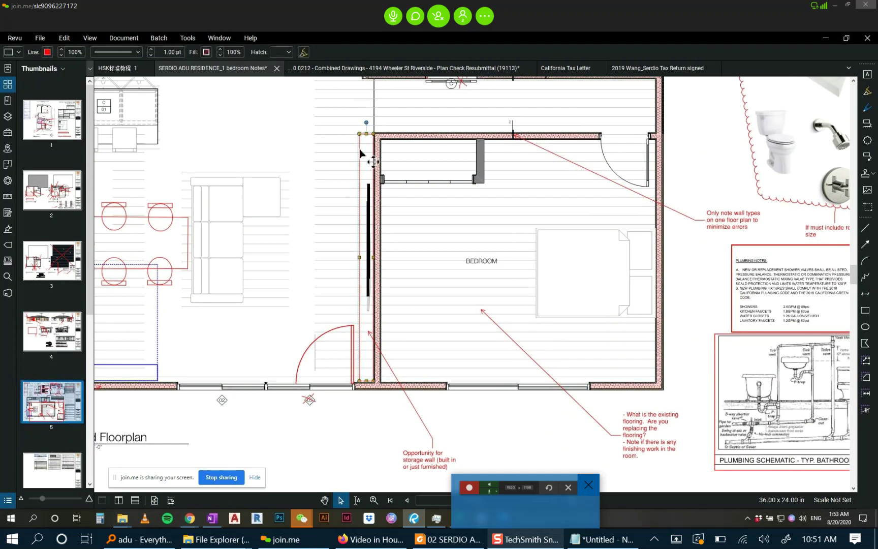
pyautogui.click(392, 244)
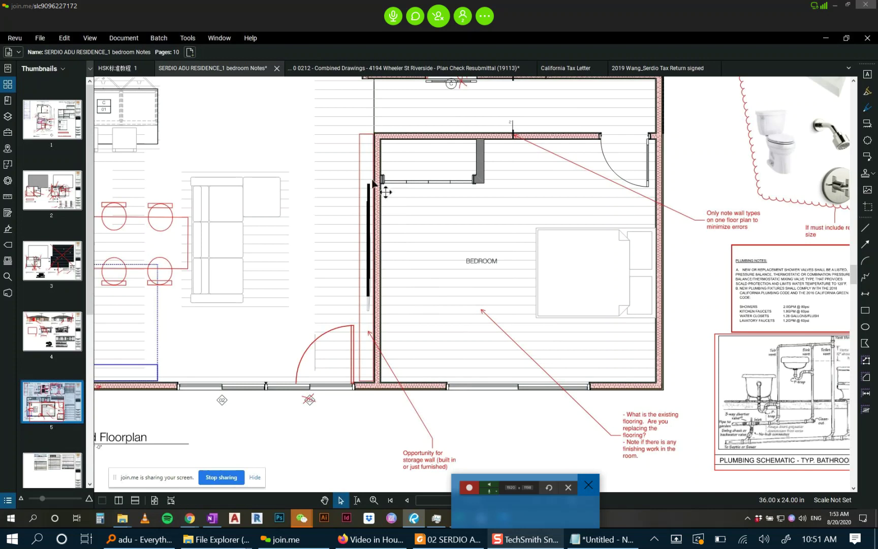
pyautogui.click(373, 152)
pyautogui.press('Delete')
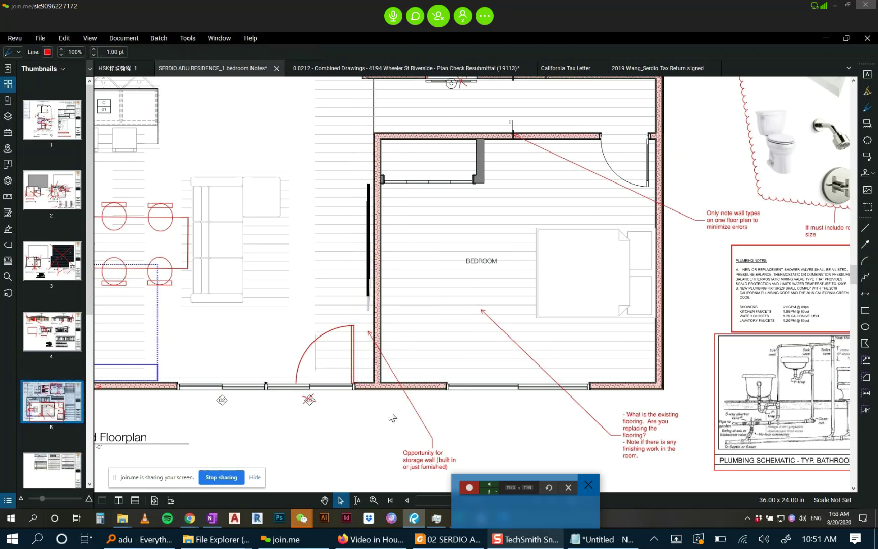
pyautogui.click(429, 436)
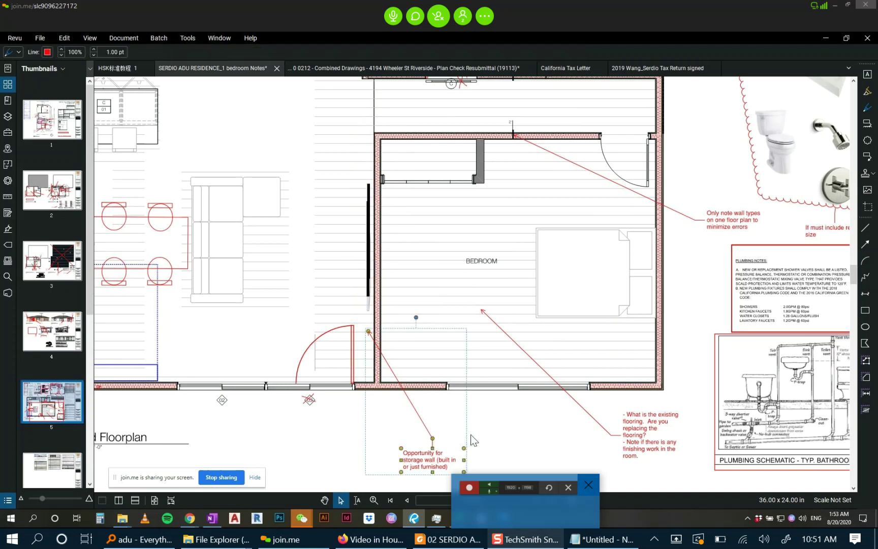
pyautogui.press('Delete')
# Place a copy of the red X mark from the window tag on the line across the hallway opening in the enlarged floorplan.
pyautogui.scroll(-1, 454, 421)
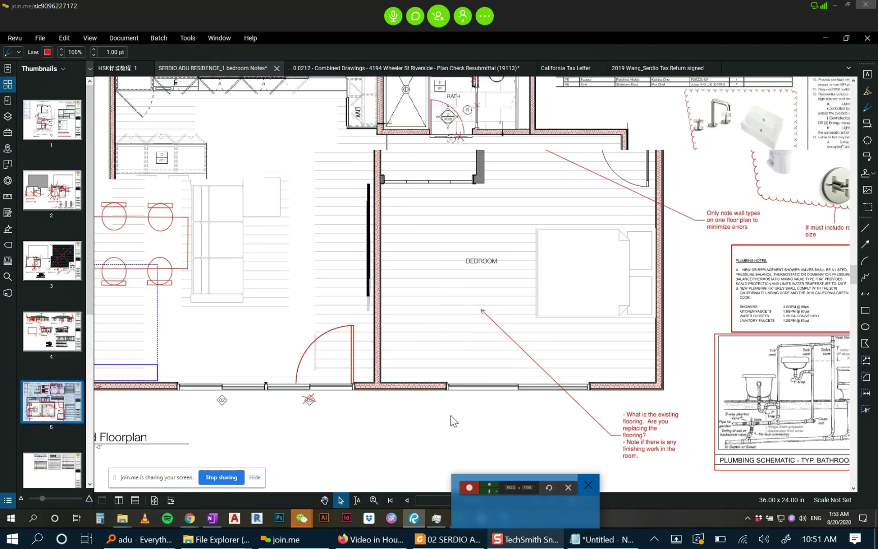
pyautogui.scroll(-1, 454, 420)
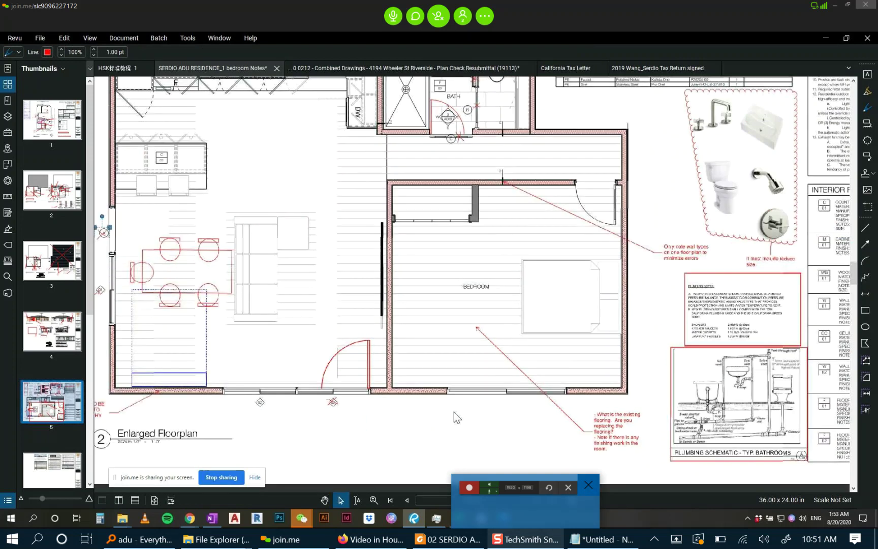
pyautogui.scroll(-1, 458, 402)
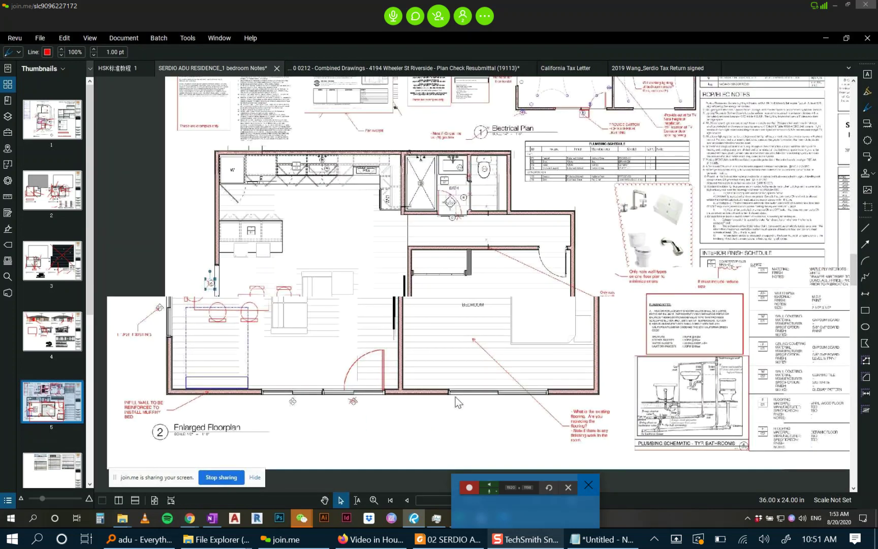
pyautogui.scroll(1, 403, 254)
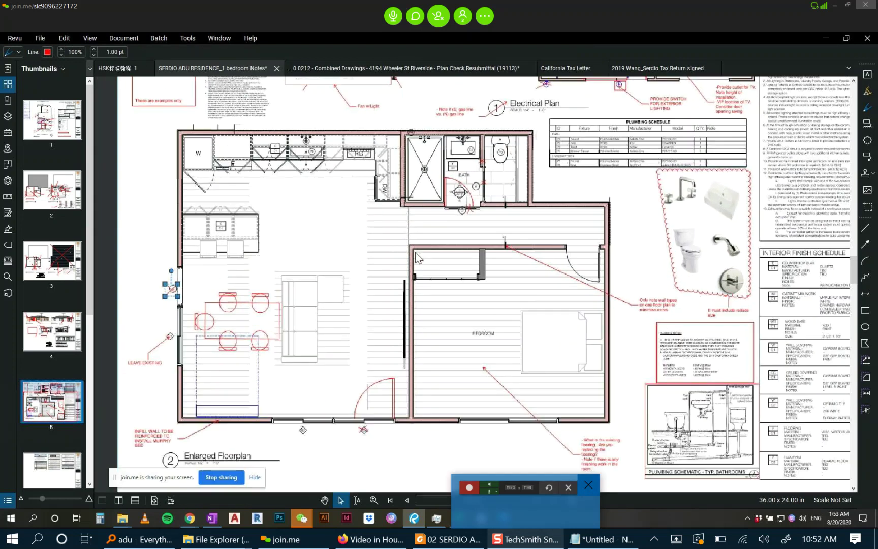
pyautogui.moveTo(470, 225); pyautogui.dragTo(386, 196)
pyautogui.moveTo(443, 393); pyautogui.dragTo(514, 414)
pyautogui.moveTo(547, 386); pyautogui.dragTo(491, 323)
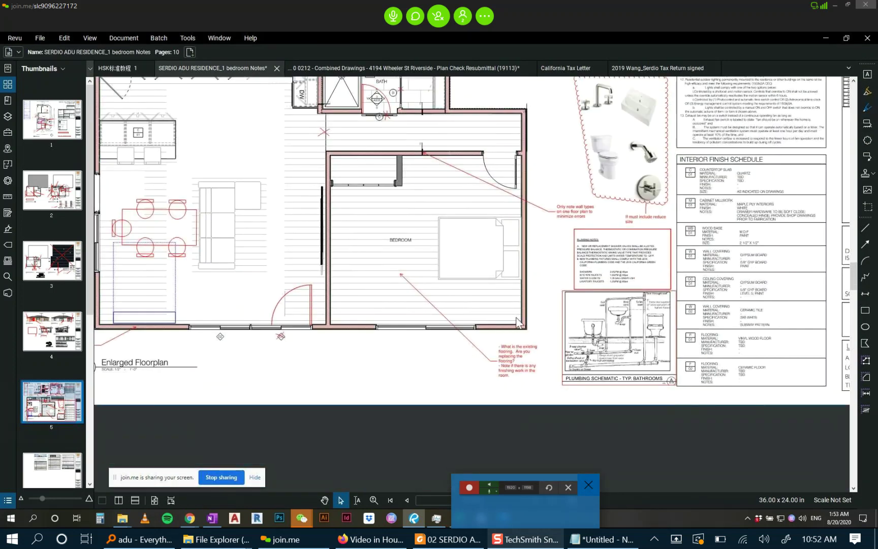
# Move the arrow tip of the existing flooring callout to just below the BEDROOM label in the enlarged floorplan.
pyautogui.scroll(1, 410, 254)
pyautogui.scroll(-1, 410, 257)
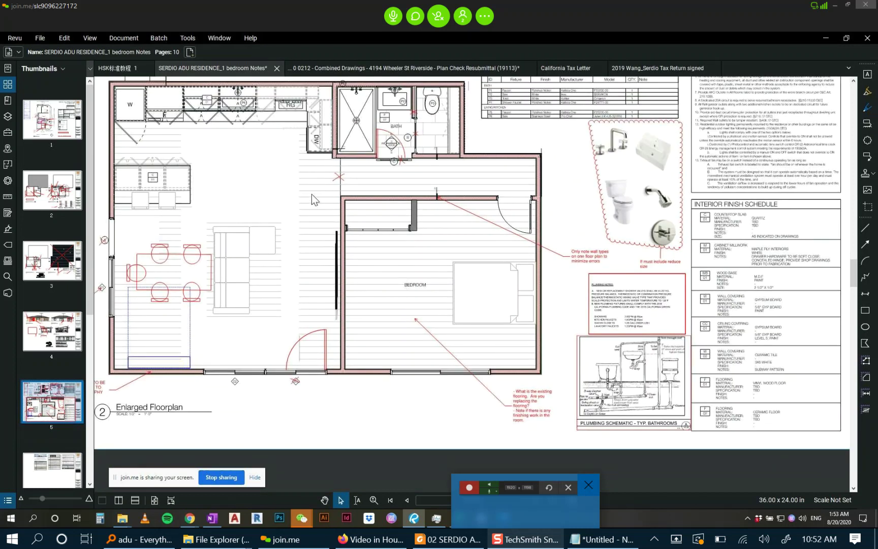
pyautogui.scroll(-1, 401, 280)
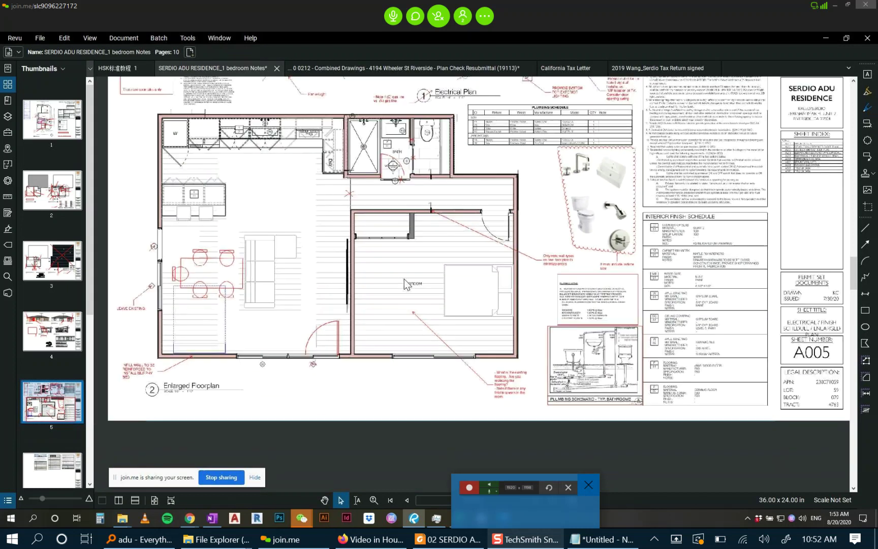
pyautogui.scroll(1, 426, 302)
pyautogui.scroll(3, 439, 331)
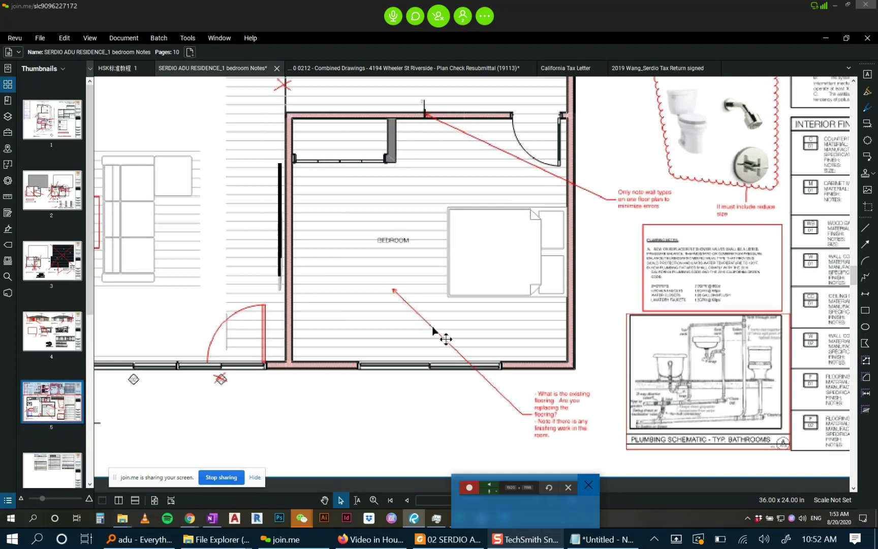
pyautogui.scroll(-1, 244, 178)
pyautogui.scroll(-1, 244, 178)
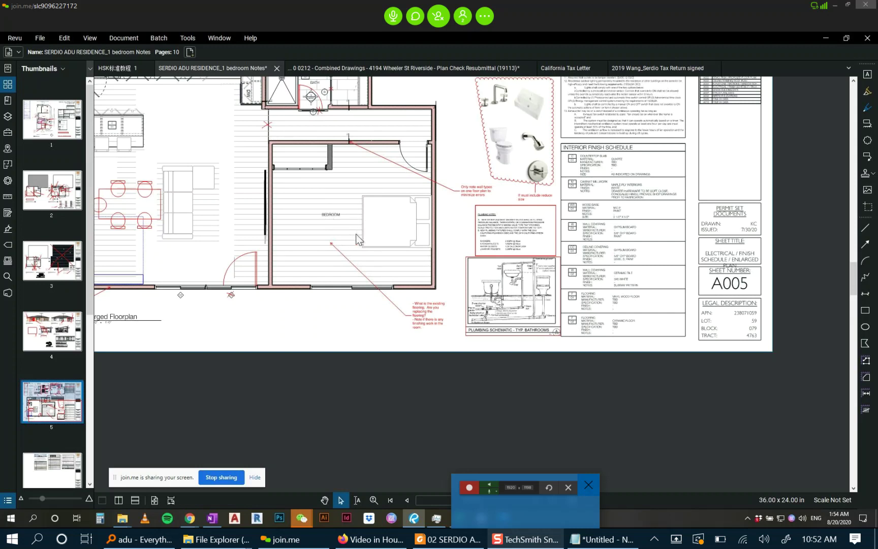
pyautogui.scroll(5, 399, 335)
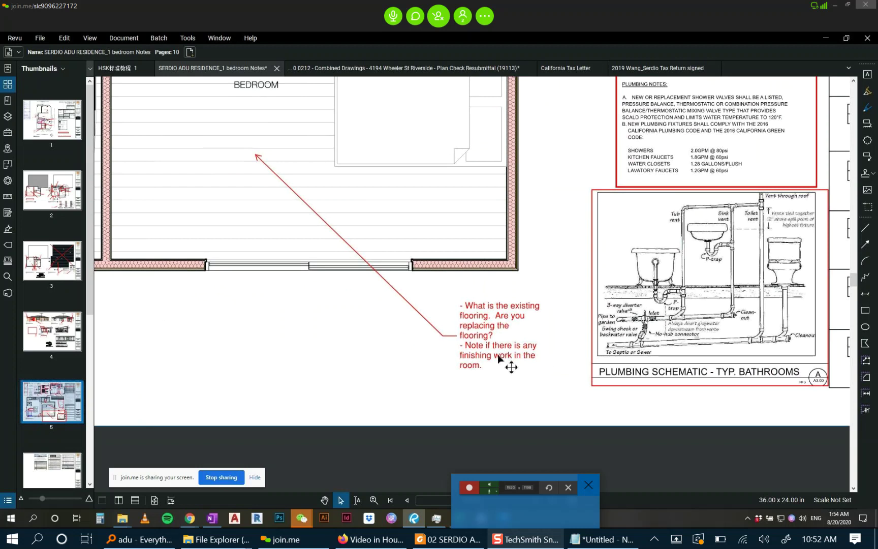
pyautogui.scroll(-2, 489, 348)
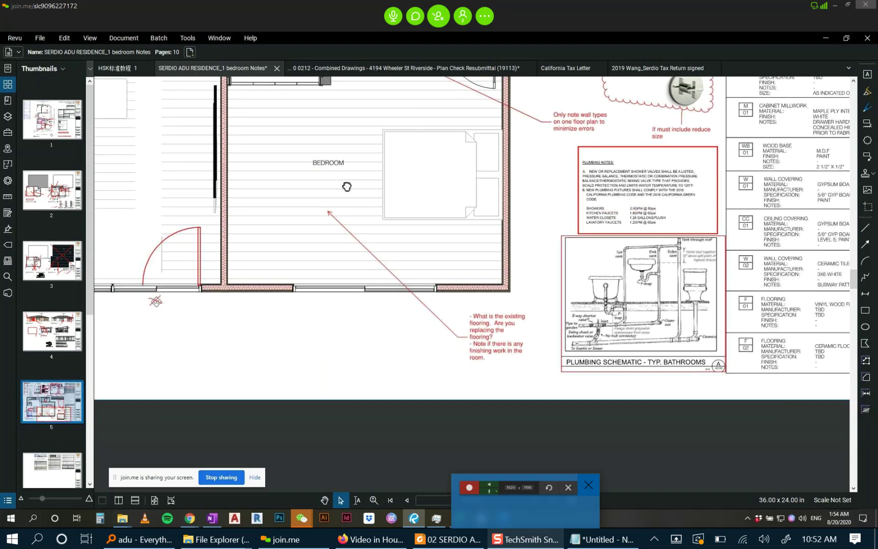
pyautogui.click(382, 272)
pyautogui.moveTo(347, 186)
pyautogui.mouseDown()
pyautogui.moveTo(400, 246)
pyautogui.moveTo(387, 244)
pyautogui.moveTo(385, 228)
pyautogui.mouseUp()
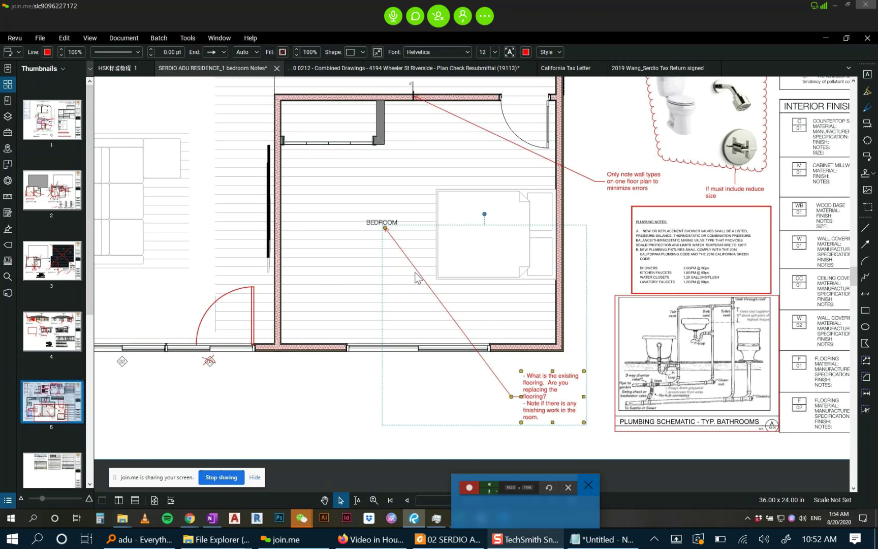
pyautogui.click(355, 382)
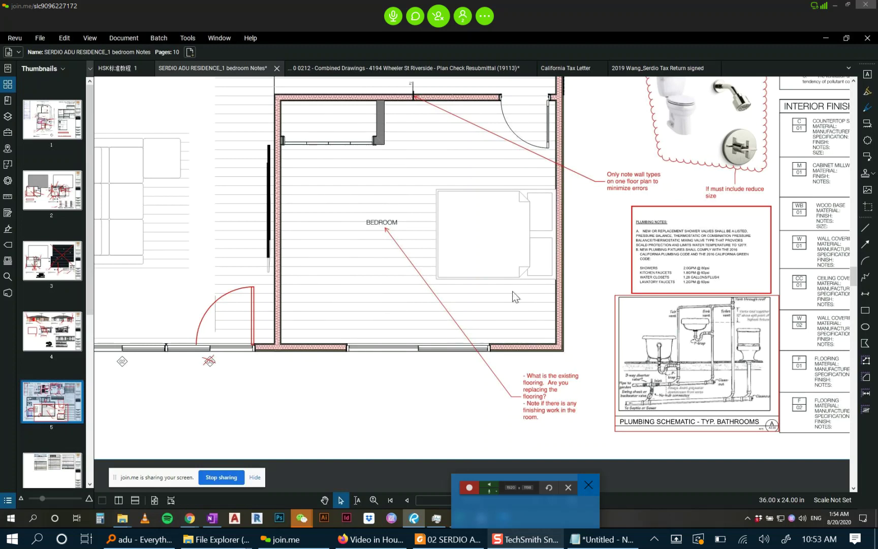
# Examine the bedroom, hallway and bathroom layout and their markups in the enlarged floorplan.
pyautogui.scroll(-1, 514, 288)
pyautogui.scroll(-1, 512, 285)
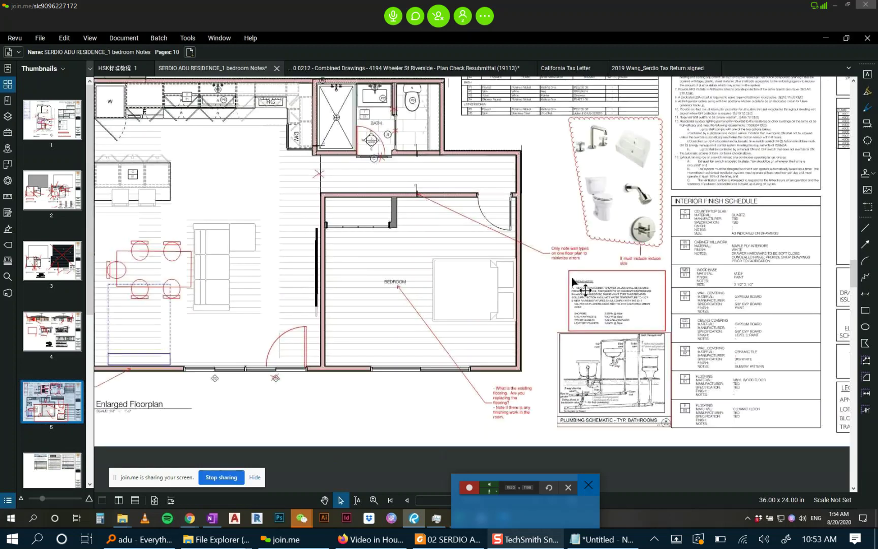
pyautogui.scroll(1, 512, 204)
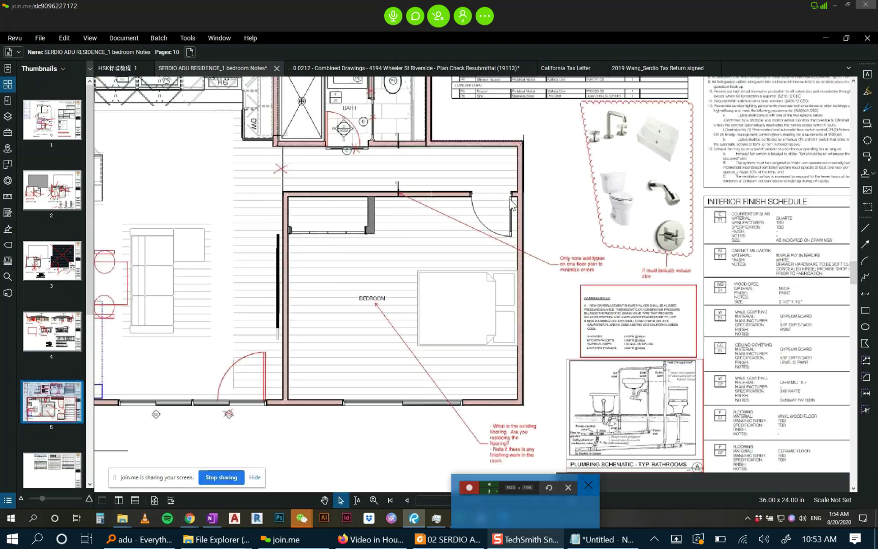
pyautogui.scroll(1, 510, 200)
pyautogui.moveTo(407, 193)
pyautogui.mouseDown()
pyautogui.moveTo(655, 327)
pyautogui.moveTo(570, 260)
pyautogui.mouseUp()
pyautogui.scroll(-1, 654, 327)
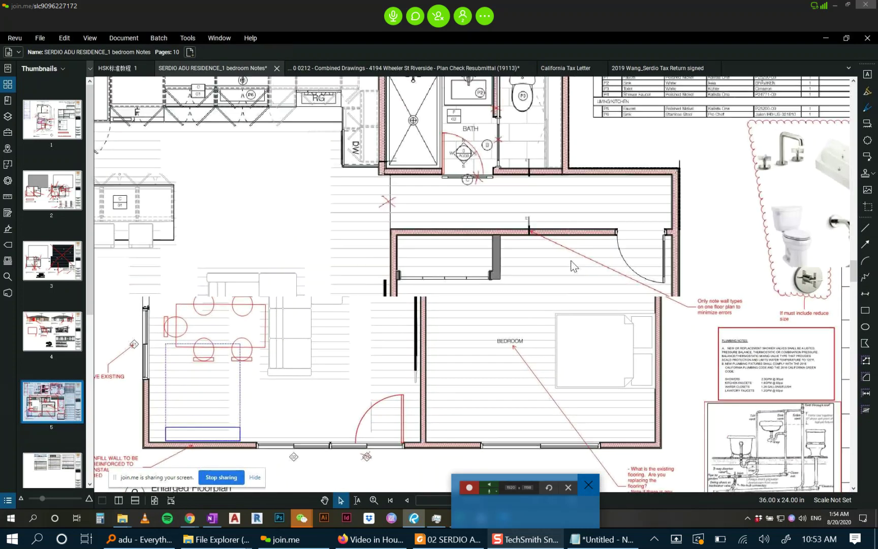
pyautogui.scroll(1, 571, 260)
pyautogui.moveTo(607, 203); pyautogui.dragTo(679, 312)
pyautogui.scroll(1, 596, 201)
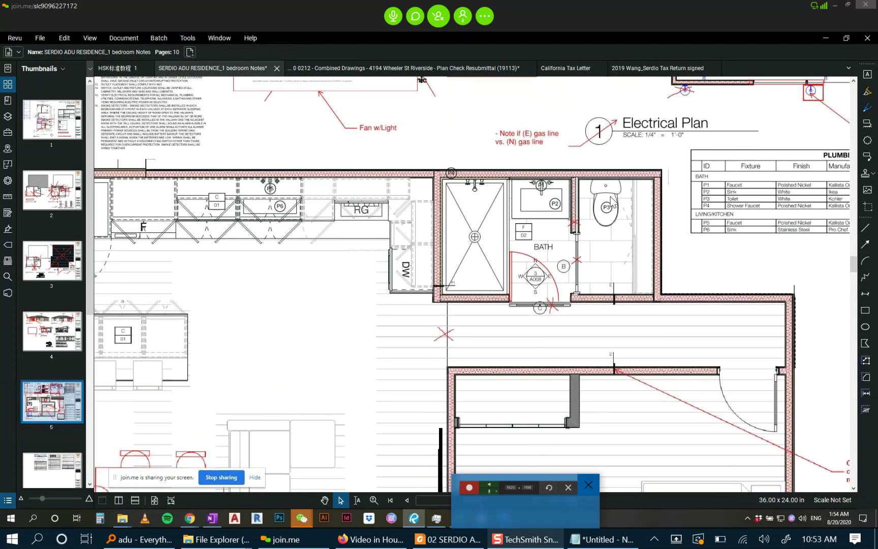
pyautogui.moveTo(609, 198); pyautogui.dragTo(594, 238)
# Examine the Electrical Plan's markups, especially the bathroom fan, light switches and tankless water heater.
pyautogui.scroll(-3, 555, 264)
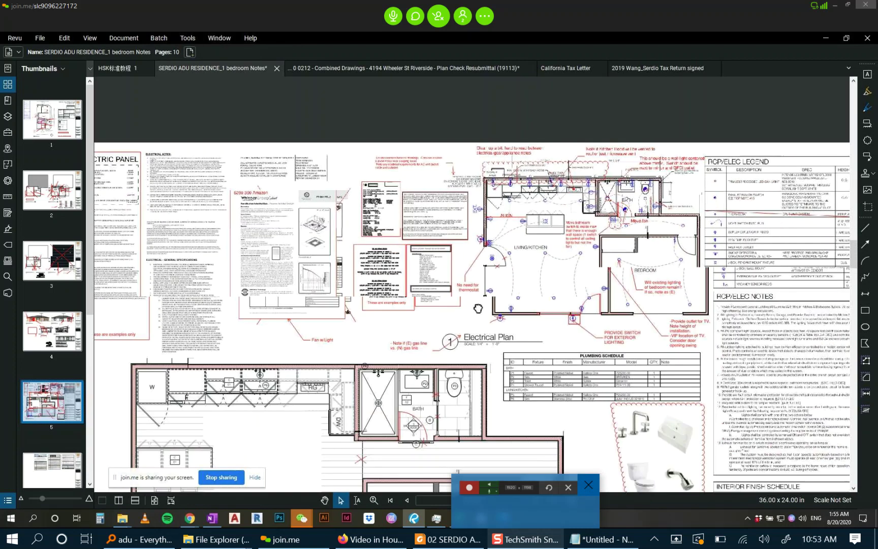
pyautogui.scroll(3, 557, 265)
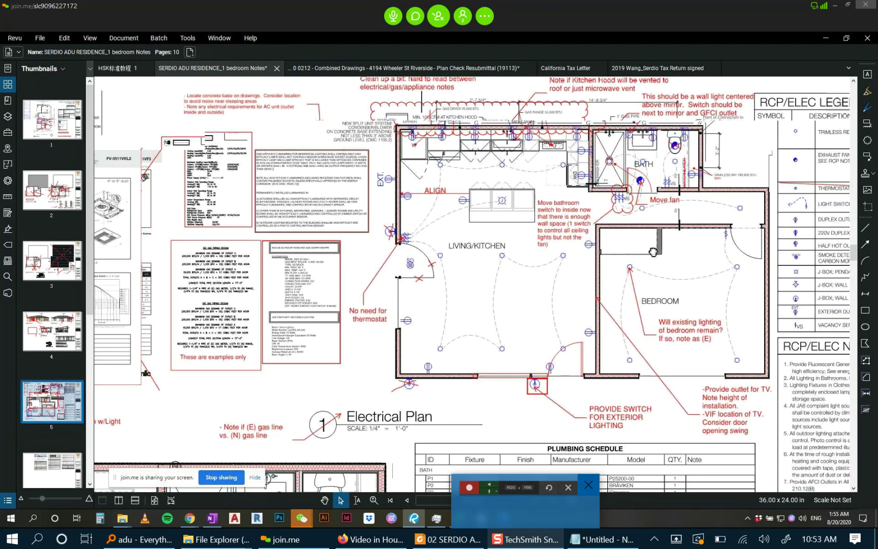
pyautogui.scroll(3, 363, 191)
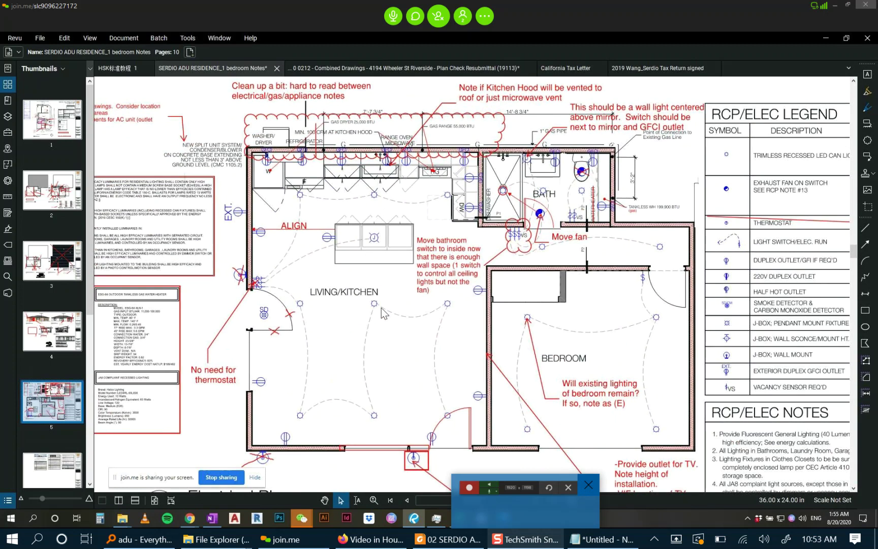
pyautogui.scroll(3, 483, 193)
pyautogui.scroll(3, 613, 197)
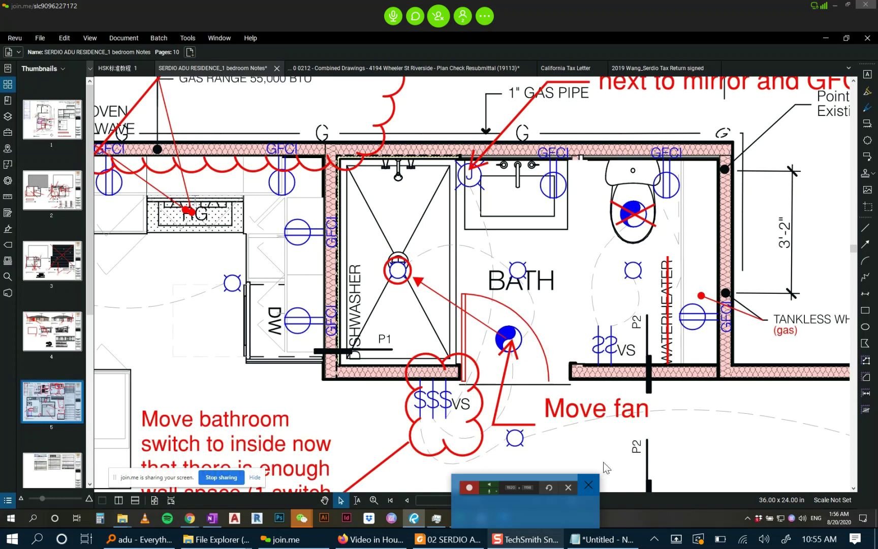
pyautogui.scroll(-1, 686, 302)
pyautogui.scroll(-4, 685, 302)
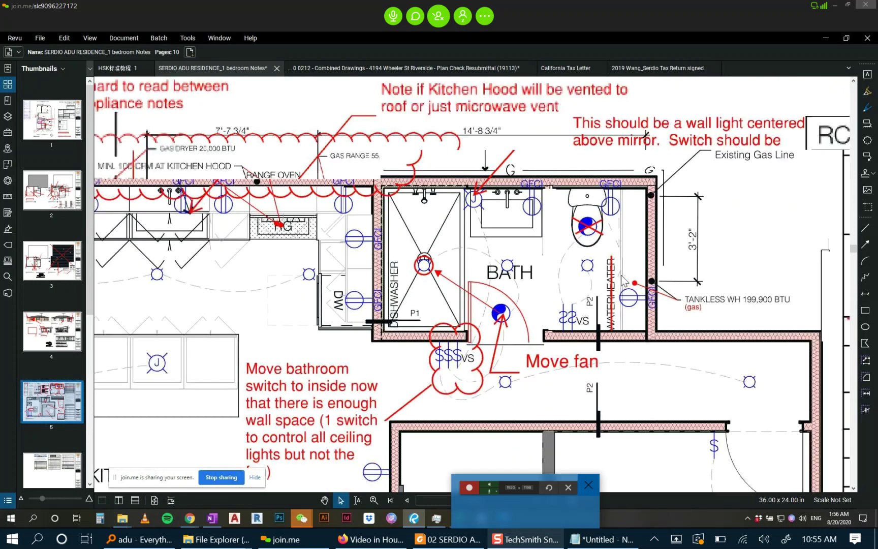
pyautogui.scroll(-1, 669, 248)
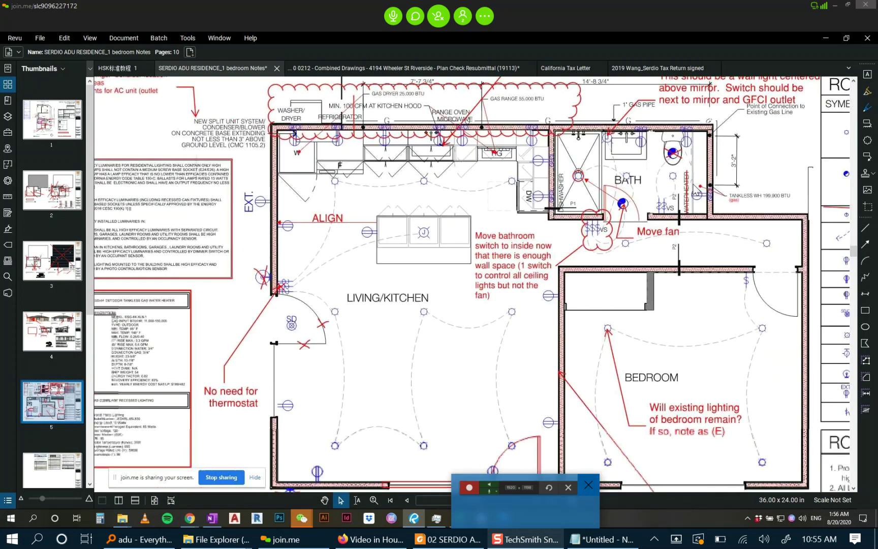
# Examine the Electrical Plan's split-unit condenser, kitchen appliance and bathroom notes and markups.
pyautogui.scroll(-2, 397, 203)
pyautogui.scroll(2, 398, 203)
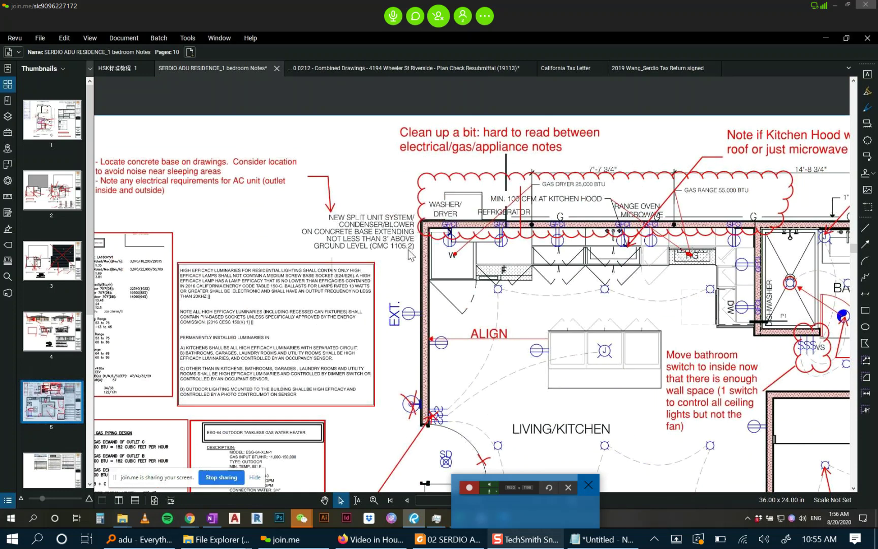
pyautogui.scroll(-1, 394, 253)
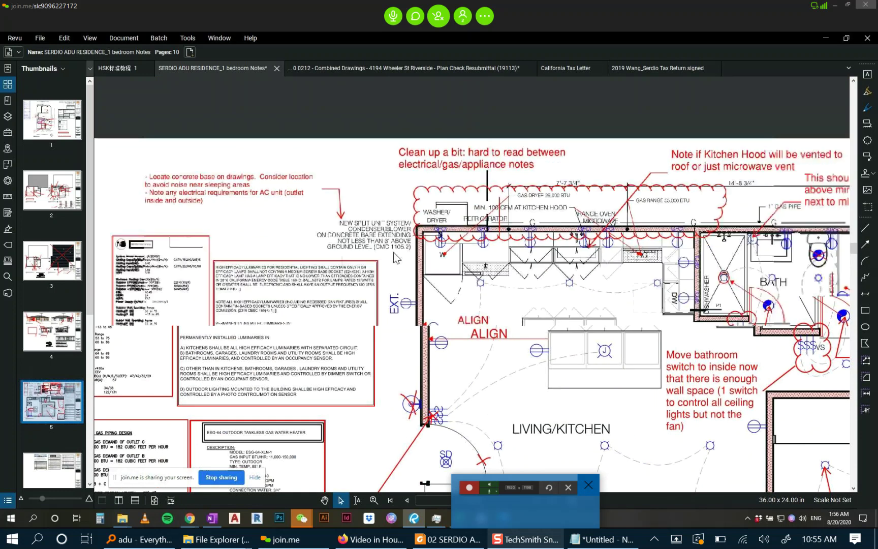
pyautogui.scroll(-1, 394, 251)
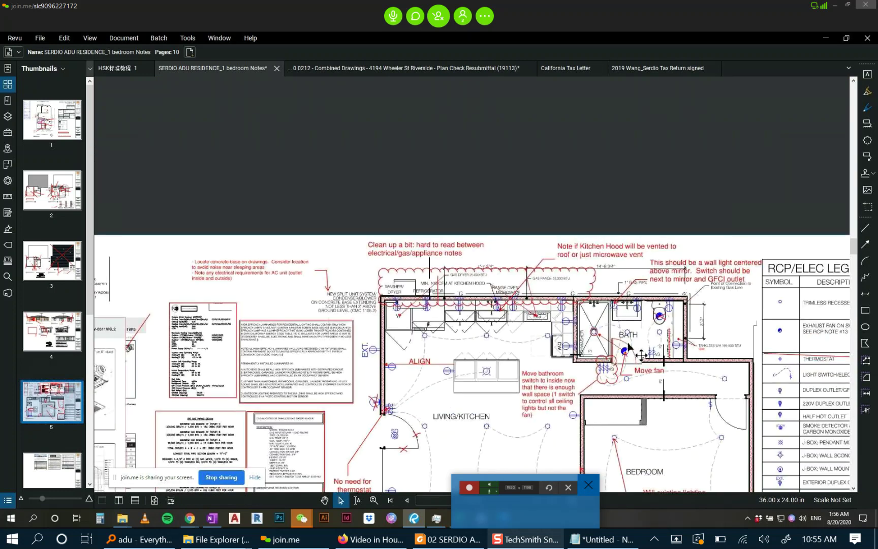
pyautogui.scroll(1, 641, 355)
pyautogui.scroll(2, 661, 343)
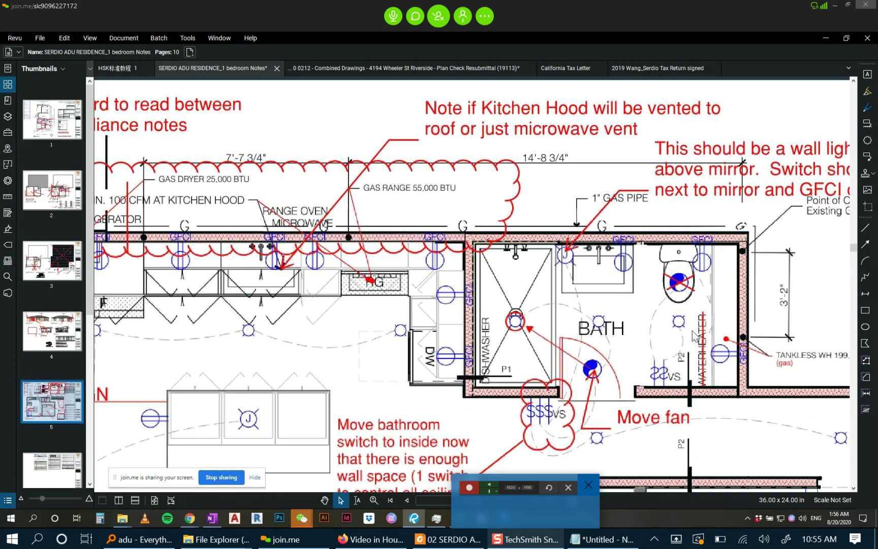
pyautogui.scroll(2, 708, 337)
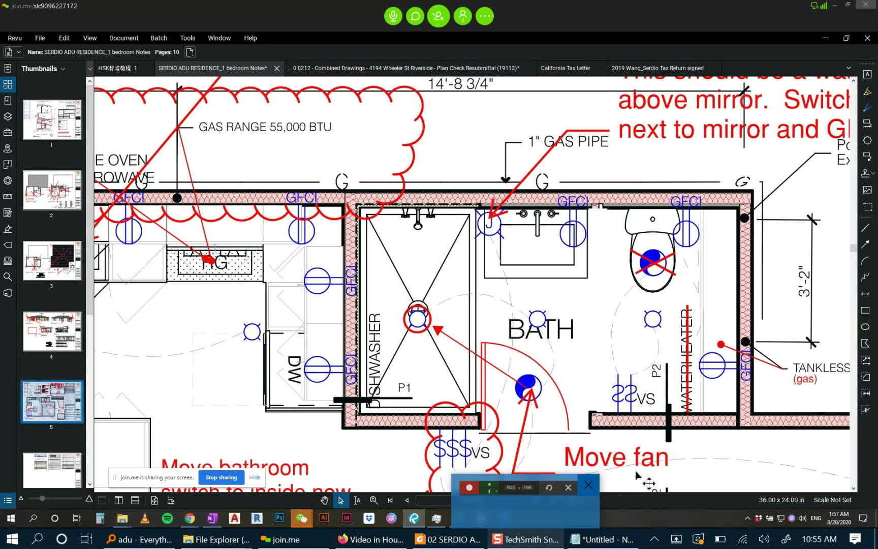
pyautogui.scroll(-3, 649, 483)
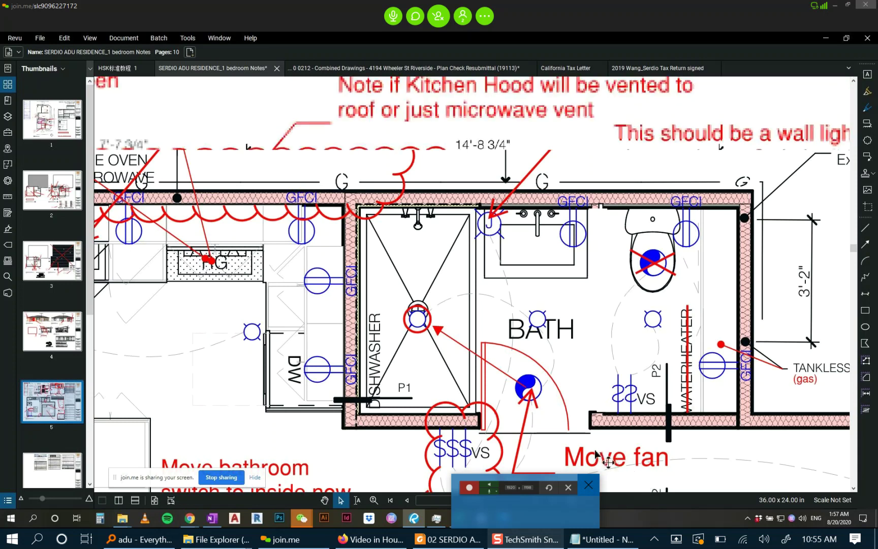
pyautogui.moveTo(384, 359); pyautogui.dragTo(593, 267)
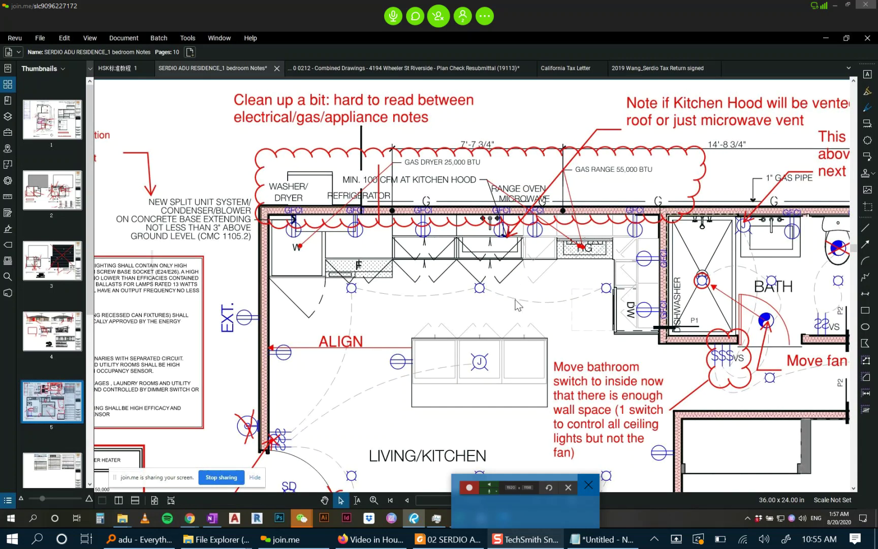
pyautogui.scroll(-3, 517, 305)
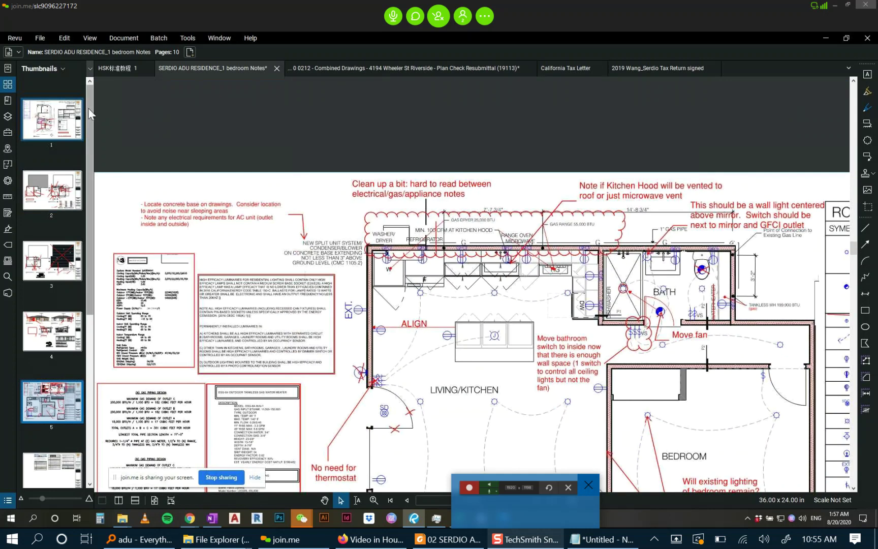
# On the site plan sheet, draw a cloud callout over the side yard beside the garage/ADU conversion, with its text box outside the property line.
pyautogui.press('Home')
pyautogui.scroll(4, 312, 263)
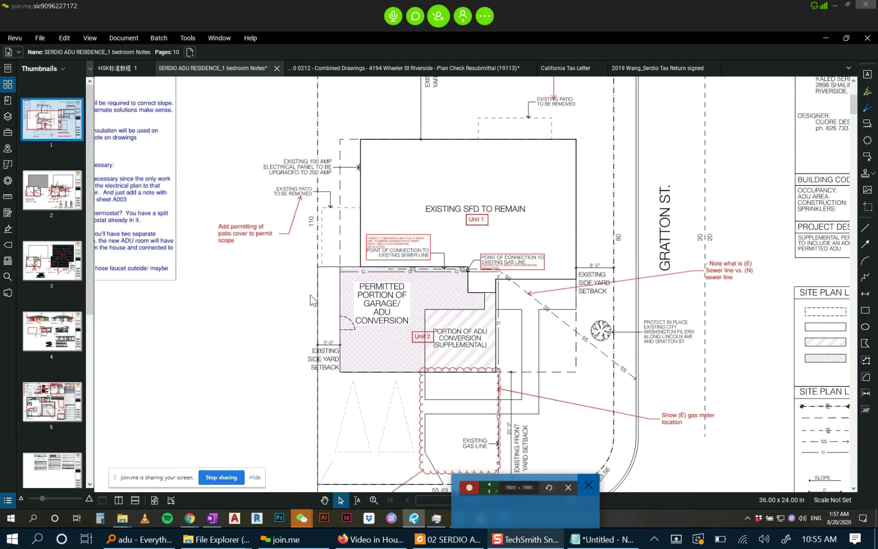
pyautogui.scroll(2, 316, 293)
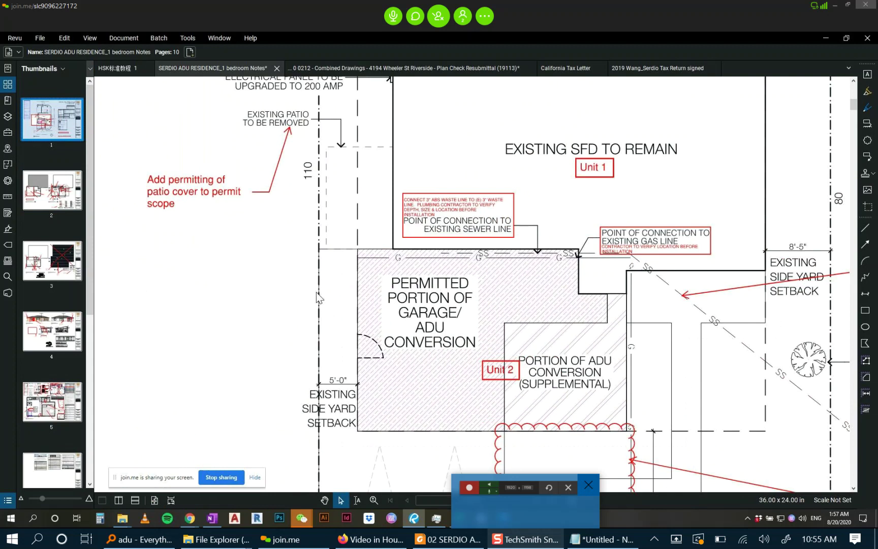
pyautogui.scroll(-2, 325, 294)
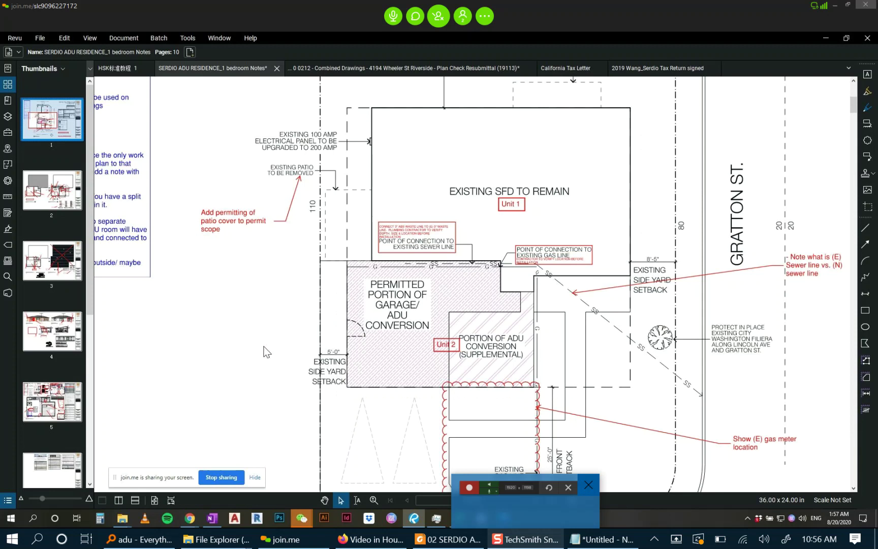
pyautogui.click(867, 123)
pyautogui.moveTo(303, 244); pyautogui.dragTo(357, 315)
pyautogui.click(233, 321)
# Fill the side yard cloud callout with "Review which is the best place for the condeser" and a second line "- conflicts with door".
pyautogui.write('Review wh')
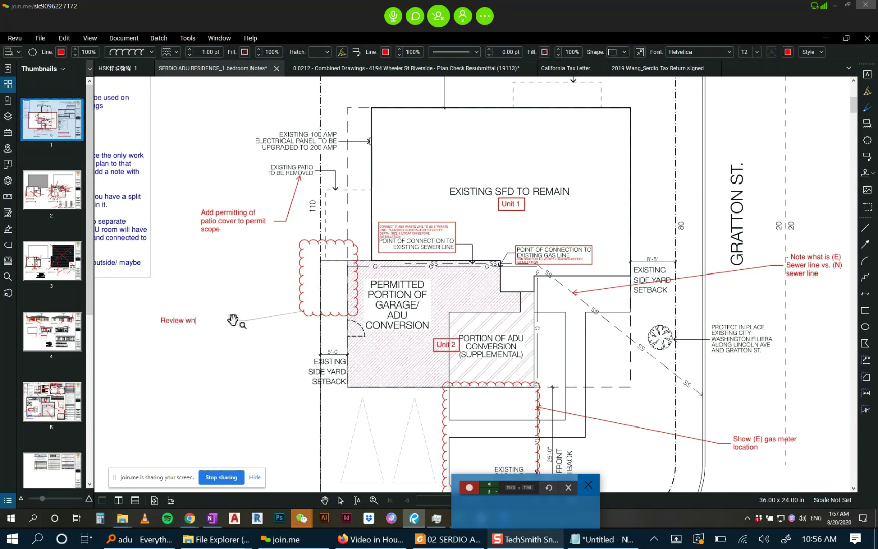
pyautogui.write('ich is the t')
pyautogui.write('est place tor')
pyautogui.press('BackSpace')
pyautogui.press('BackSpace')
pyautogui.press('BackSpace')
pyautogui.write('for the conde')
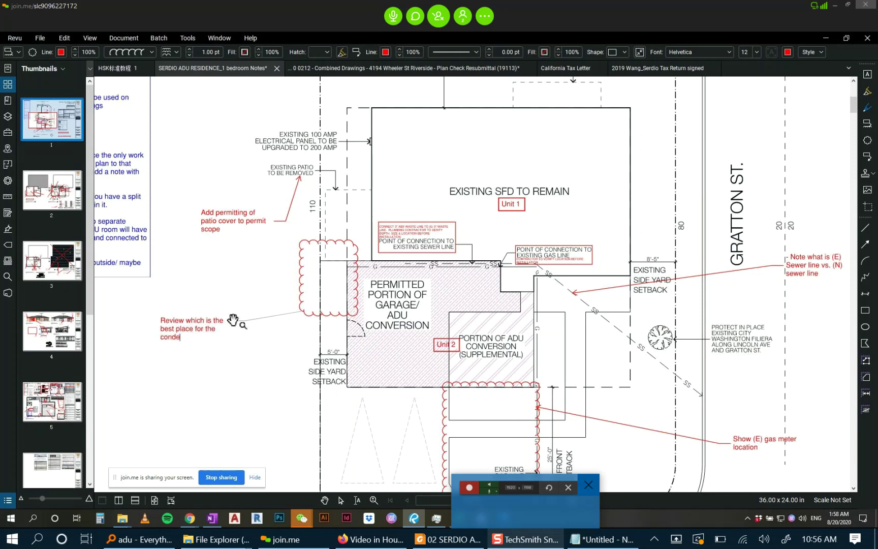
pyautogui.write('ser')
pyautogui.press('Return')
pyautogui.write('- conflicts with door')
pyautogui.click(214, 383)
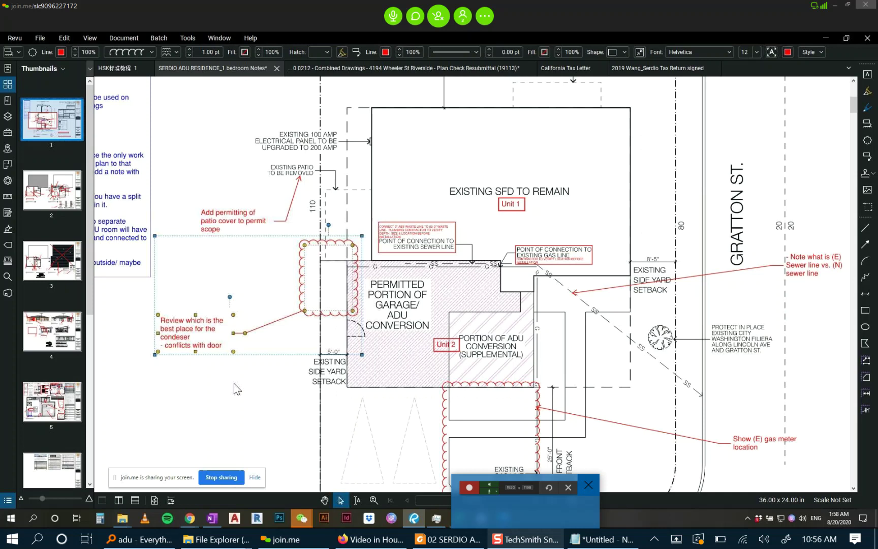
pyautogui.click(234, 382)
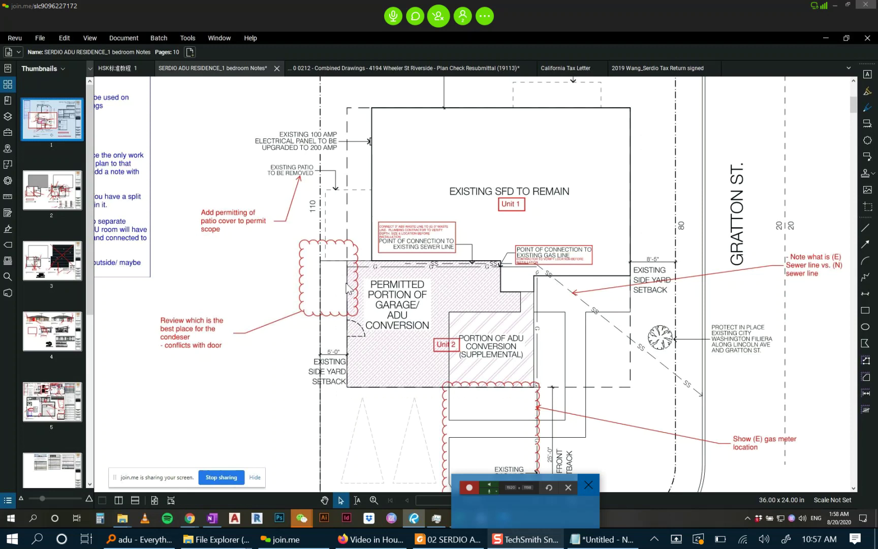
# Examine the site plan around the clouded side yard, including the existing patio, electrical panel, setback and ADU door.
pyautogui.scroll(3, 367, 252)
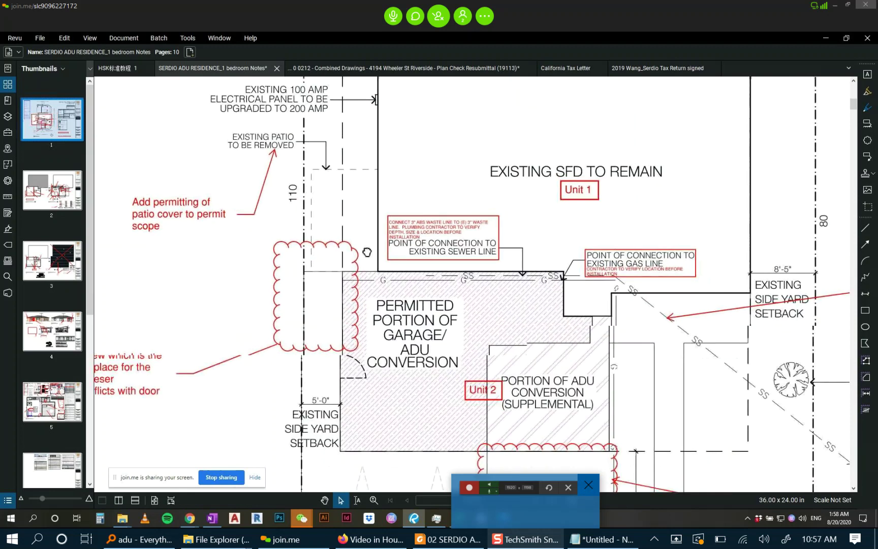
pyautogui.moveTo(367, 252); pyautogui.dragTo(429, 279)
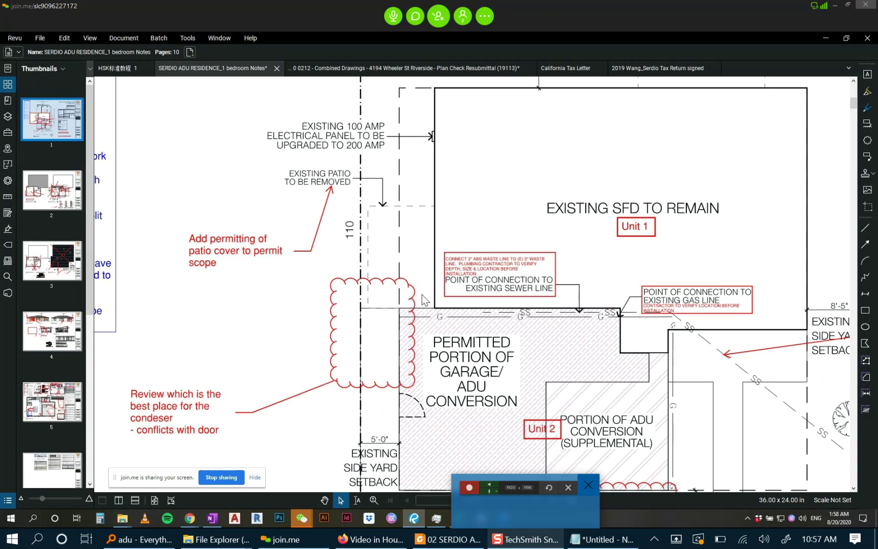
pyautogui.scroll(-2, 421, 294)
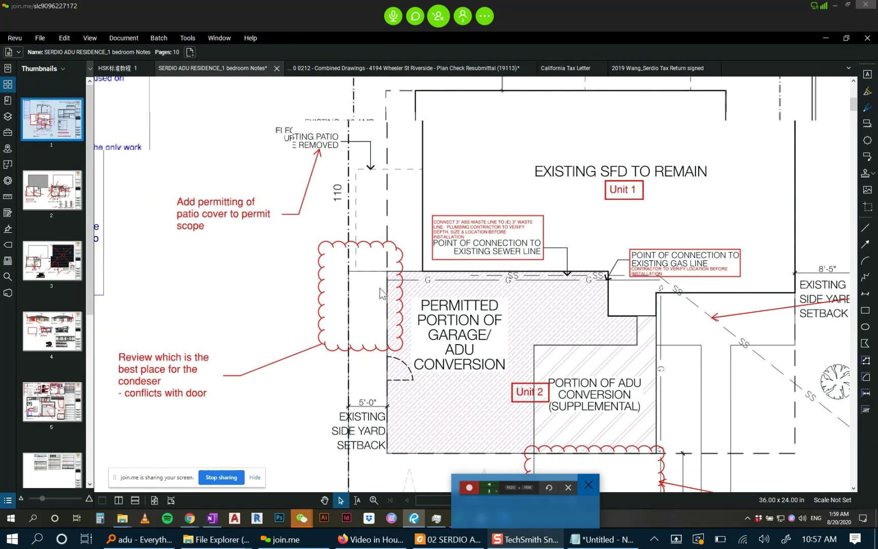
pyautogui.scroll(-2, 382, 290)
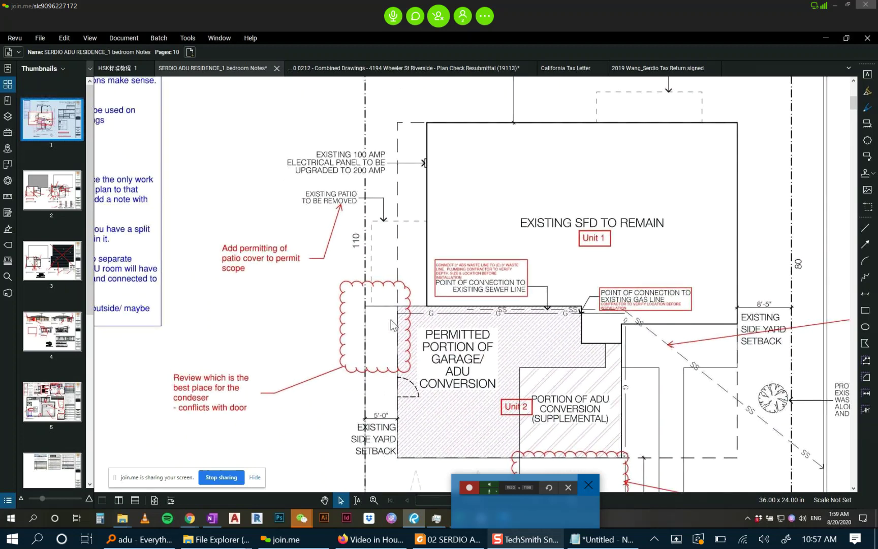
pyautogui.scroll(3, 392, 325)
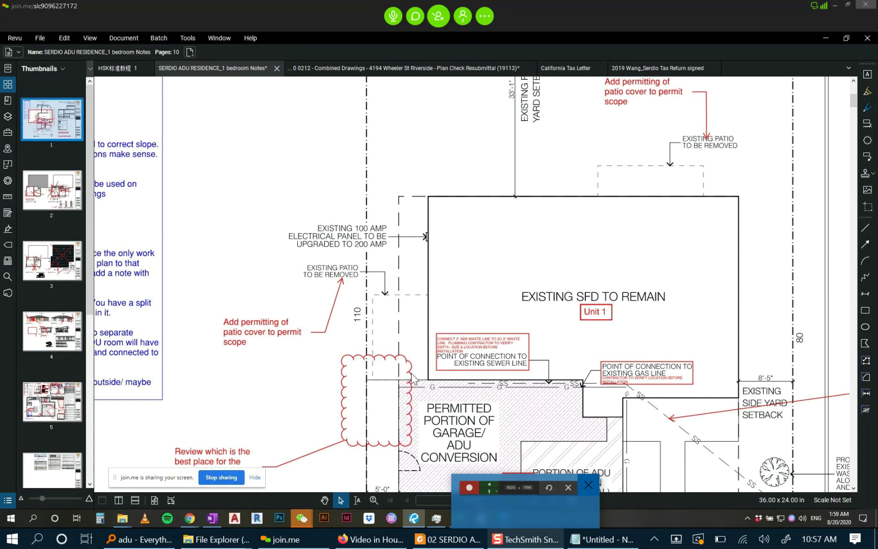
pyautogui.scroll(-2, 417, 377)
pyautogui.scroll(2, 424, 361)
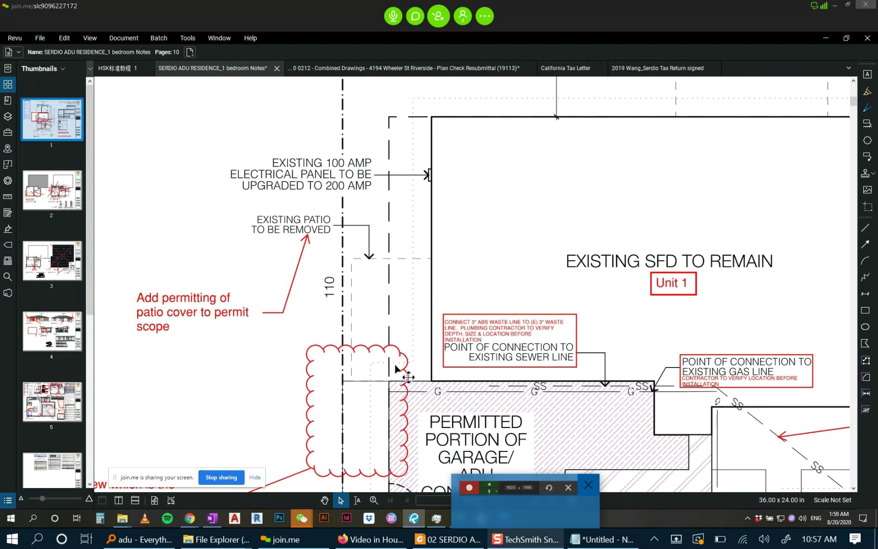
pyautogui.scroll(-1, 401, 368)
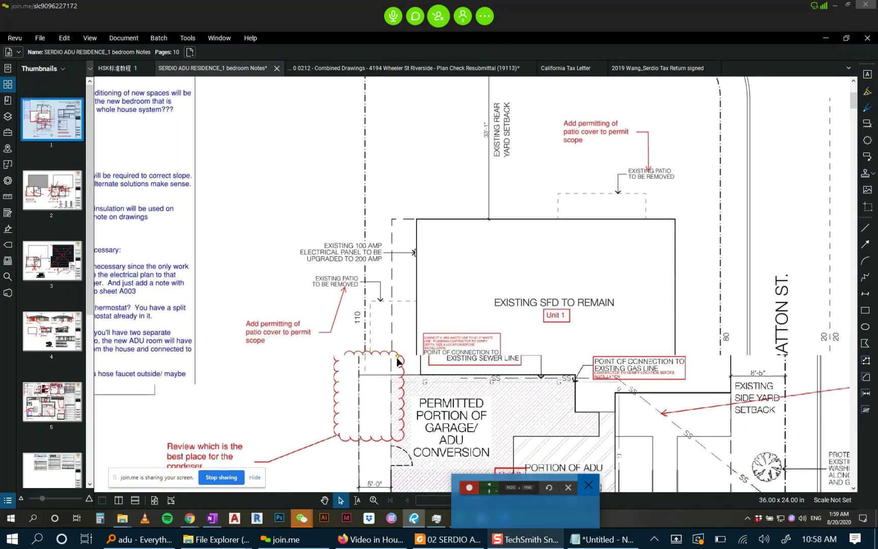
pyautogui.scroll(-1, 401, 360)
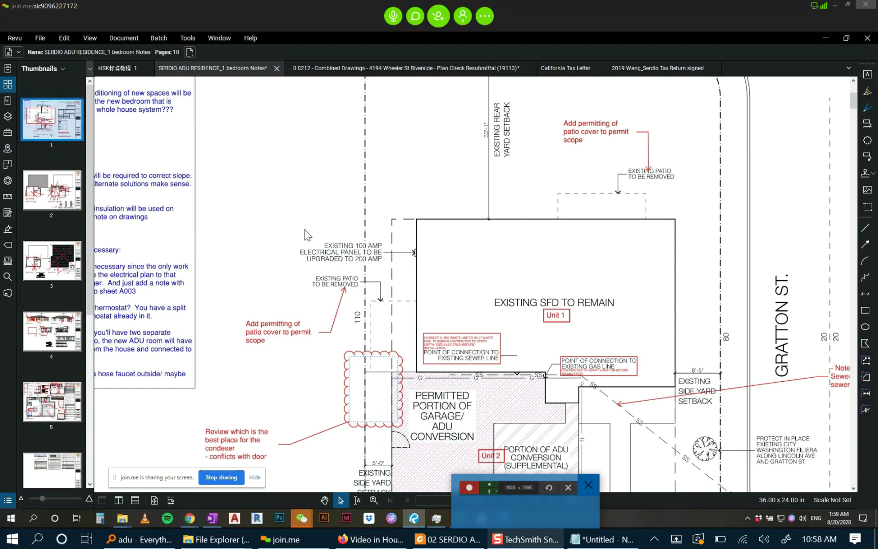
pyautogui.click(433, 71)
pyautogui.click(202, 72)
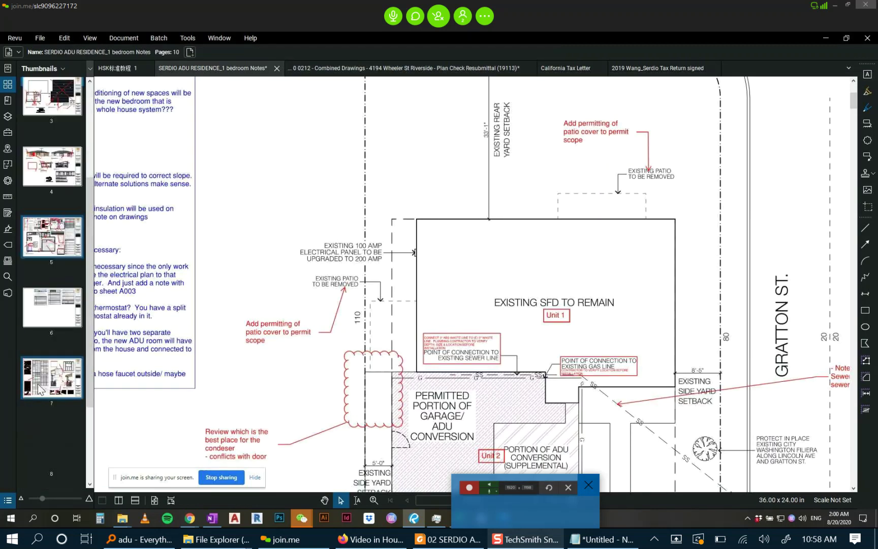
# Return to the Electrical Plan on page 5 and examine its kitchen and bathroom area.
pyautogui.click(61, 239)
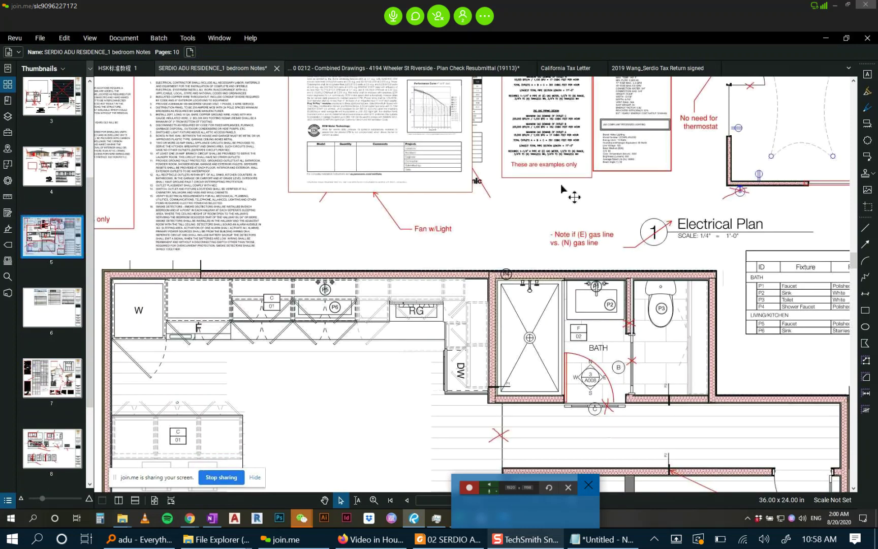
pyautogui.scroll(-5, 561, 189)
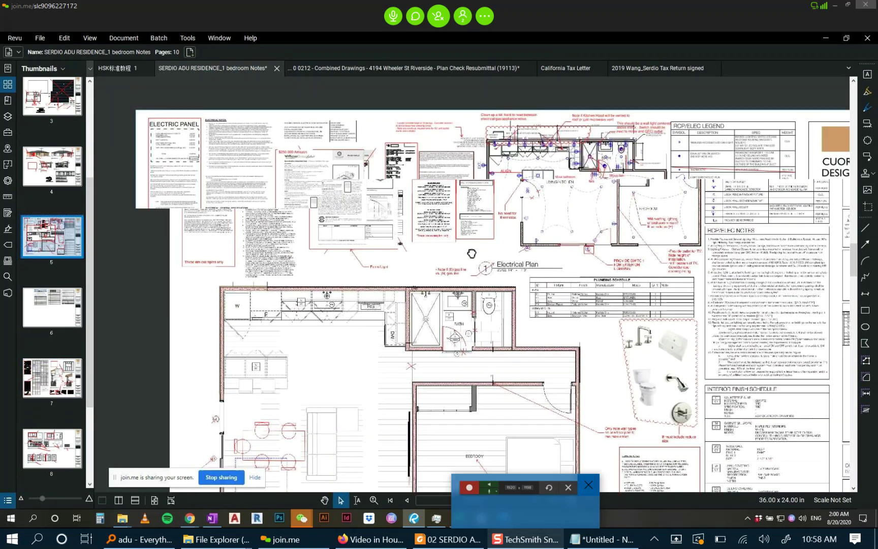
pyautogui.scroll(3, 565, 206)
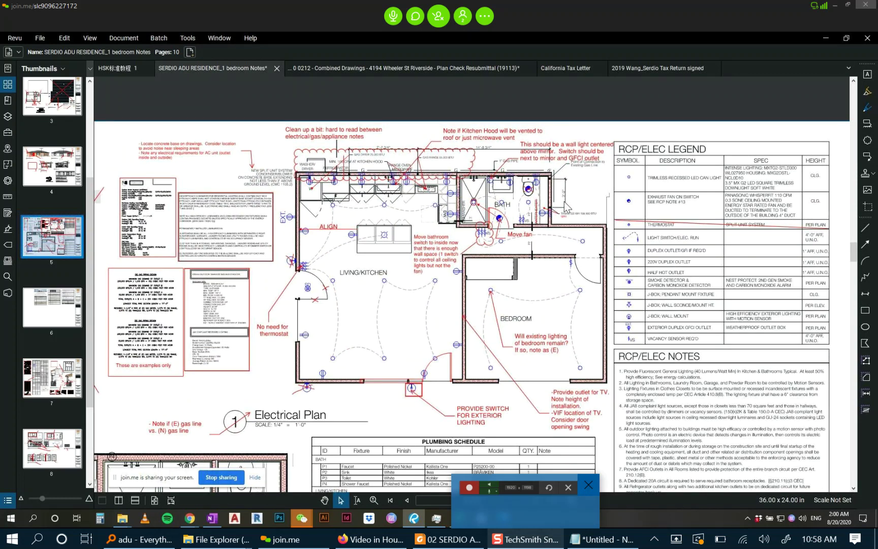
pyautogui.scroll(3, 565, 206)
pyautogui.scroll(2, 531, 243)
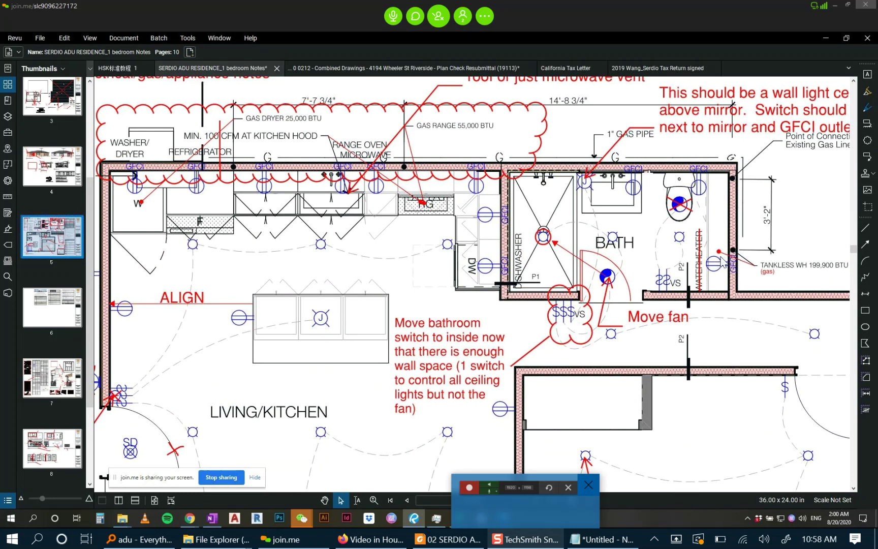
pyautogui.scroll(1, 640, 239)
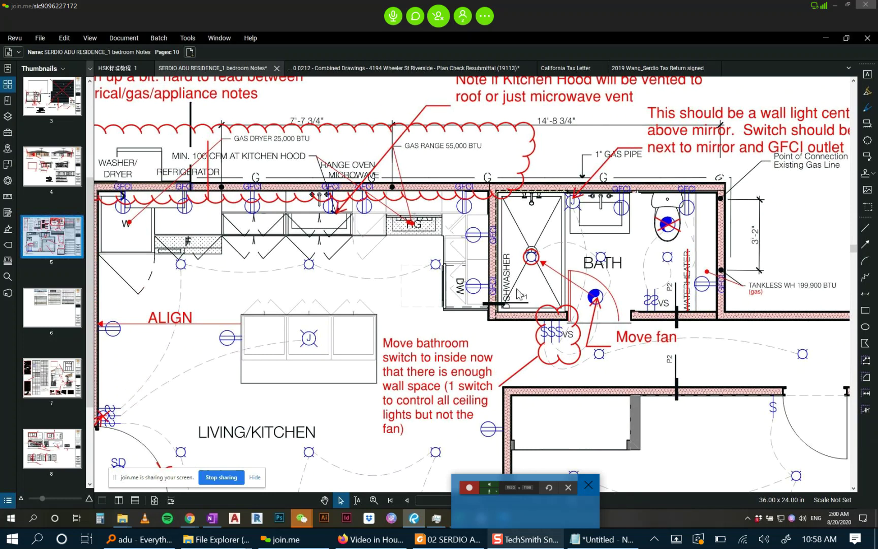
pyautogui.moveTo(520, 294); pyautogui.dragTo(557, 281)
pyautogui.scroll(-1, 557, 281)
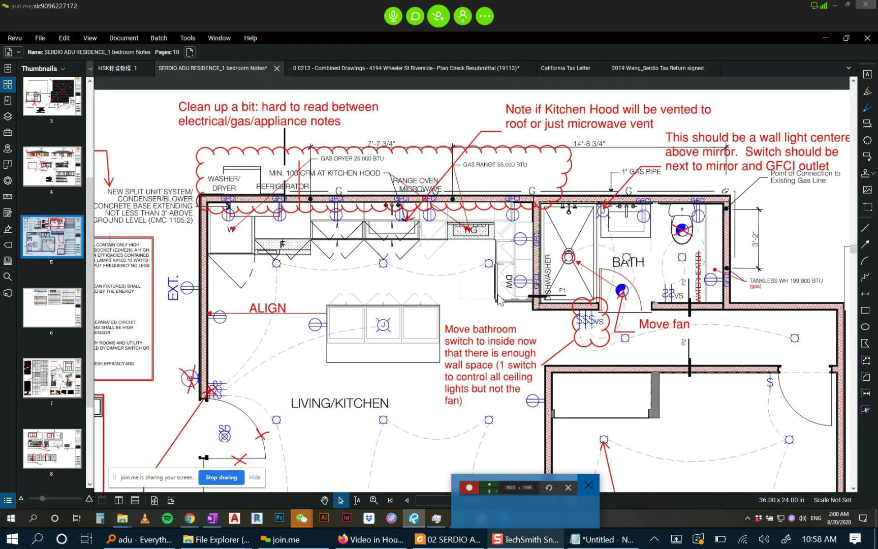
# Examine the tankless water heater location, gas line connection and adjacent bathroom wall on the Electrical Plan.
pyautogui.scroll(1, 718, 285)
pyautogui.scroll(1, 718, 285)
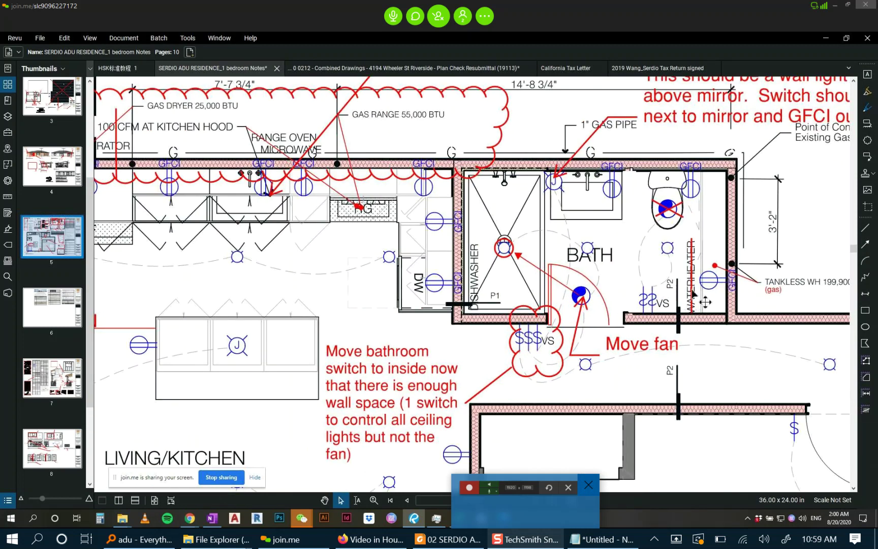
pyautogui.scroll(-1, 687, 295)
pyautogui.scroll(-1, 684, 295)
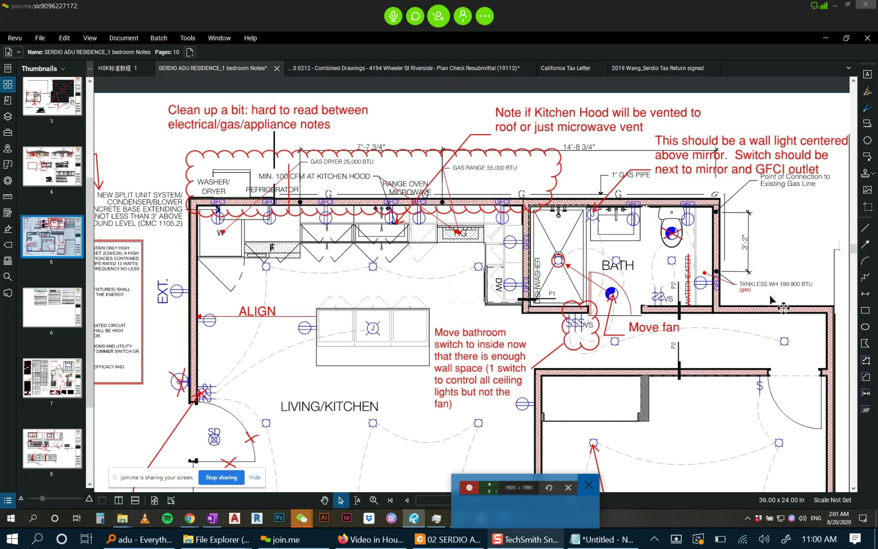
pyautogui.scroll(-2, 752, 315)
pyautogui.scroll(2, 767, 305)
pyautogui.scroll(4, 787, 304)
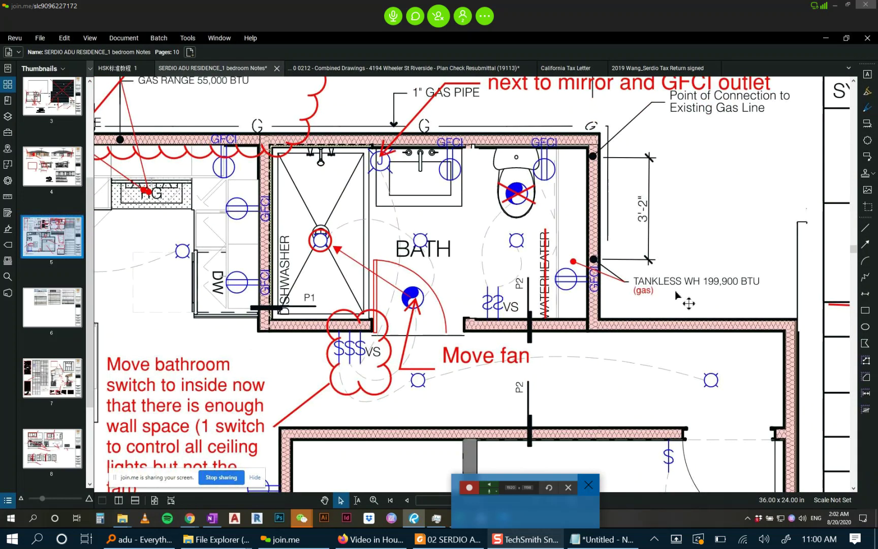
pyautogui.scroll(-1, 684, 263)
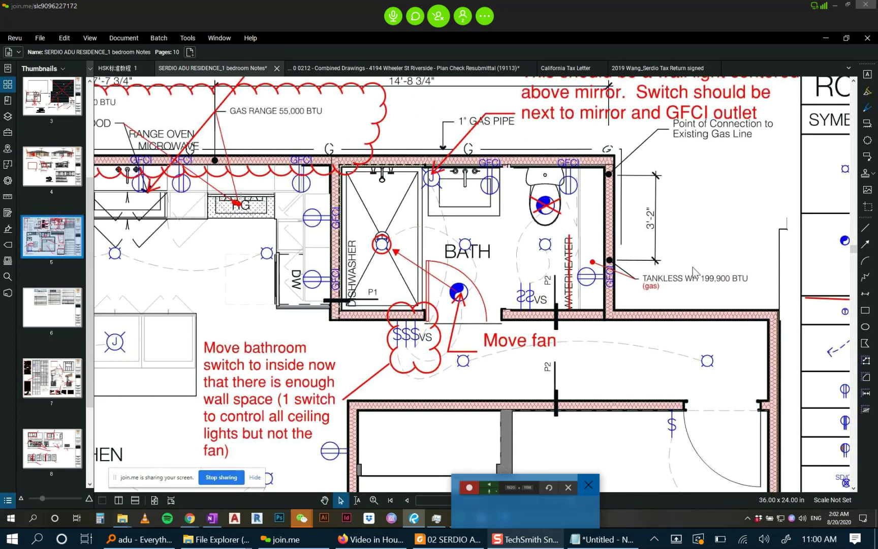
pyautogui.scroll(-1, 693, 267)
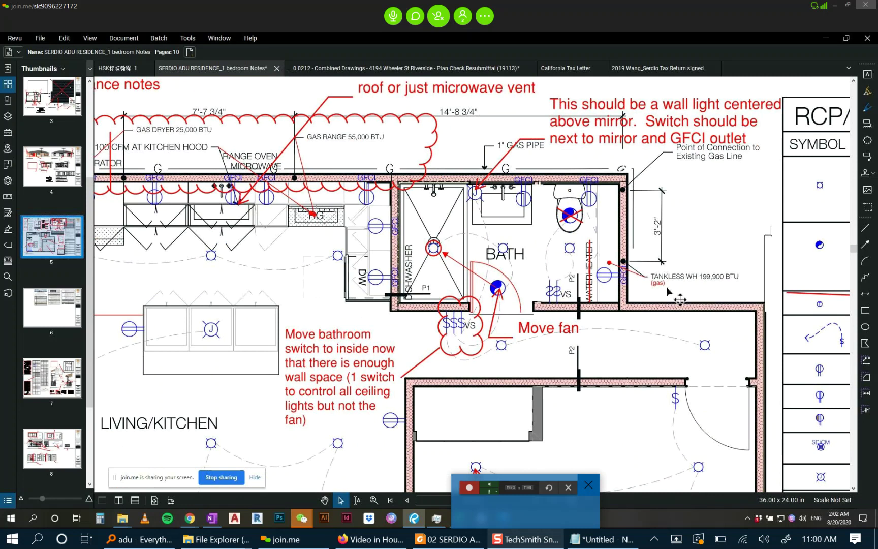
# Switch to the Notepad list and add item 4, a reminder to ask the contact about tankless heaters.
pyautogui.scroll(5, 665, 280)
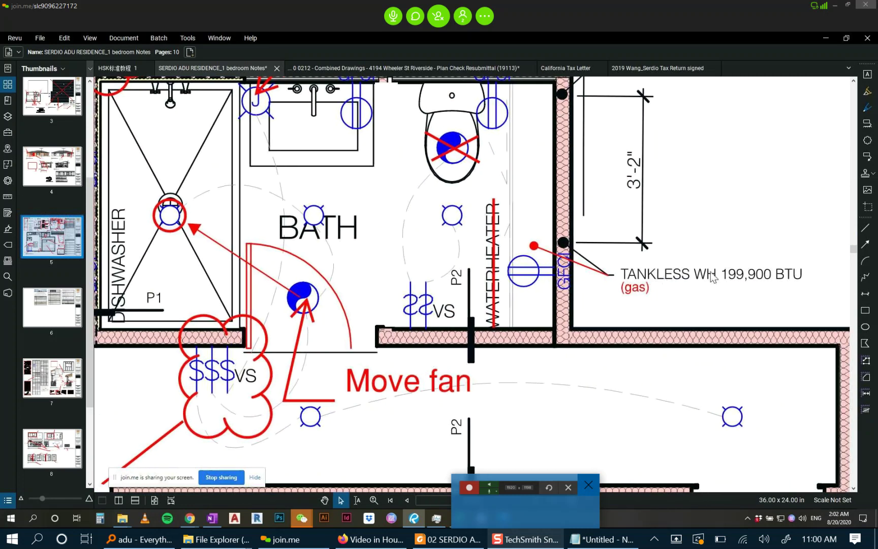
pyautogui.moveTo(377, 544)
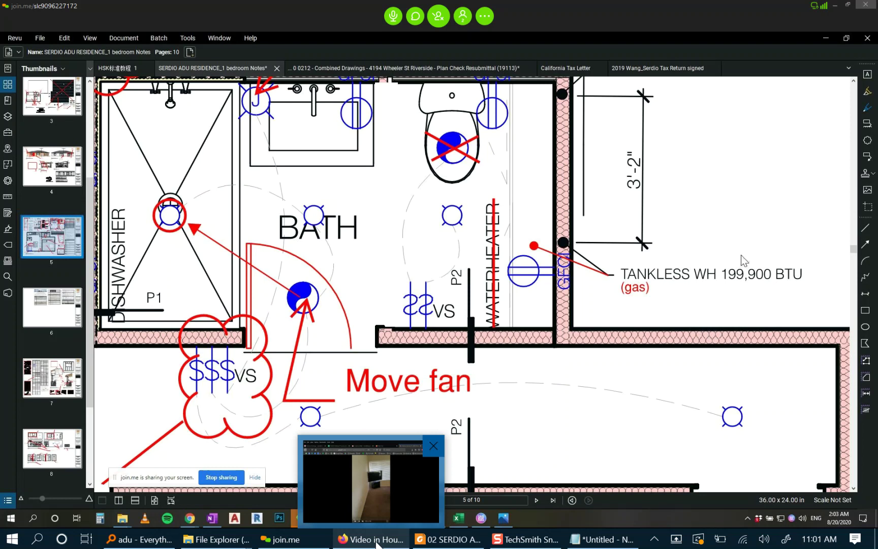
pyautogui.hotkey('alt', 'Tab')
pyautogui.press('Tab')
pyautogui.press('Tab')
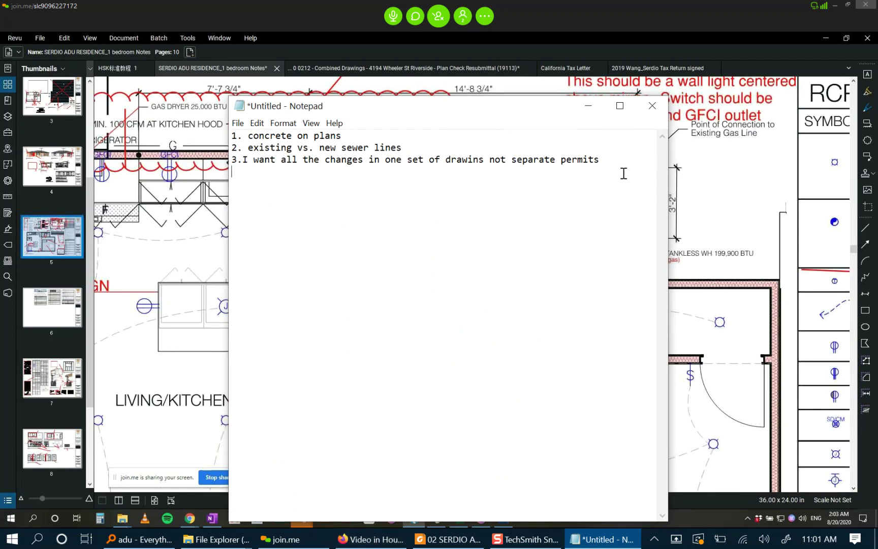
pyautogui.press('Return')
pyautogui.write('4 ask osito a')
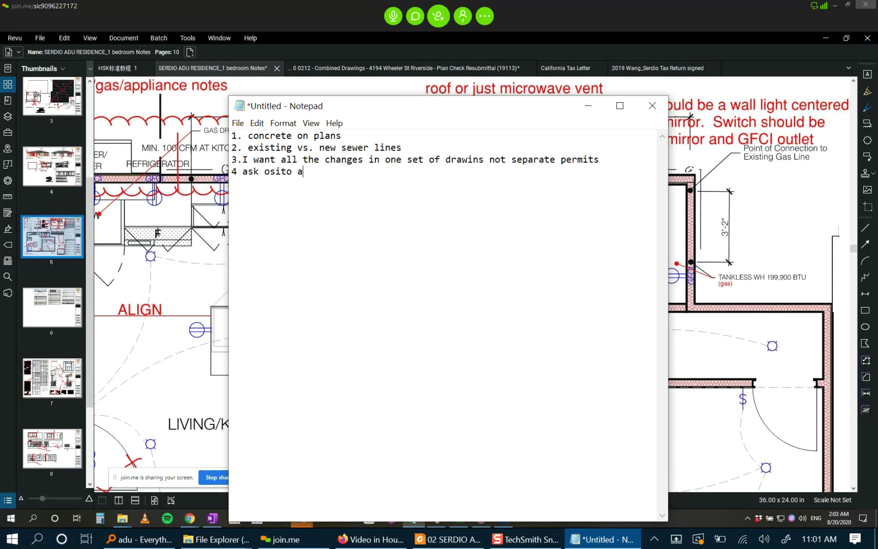
pyautogui.write('bout tankless heaters')
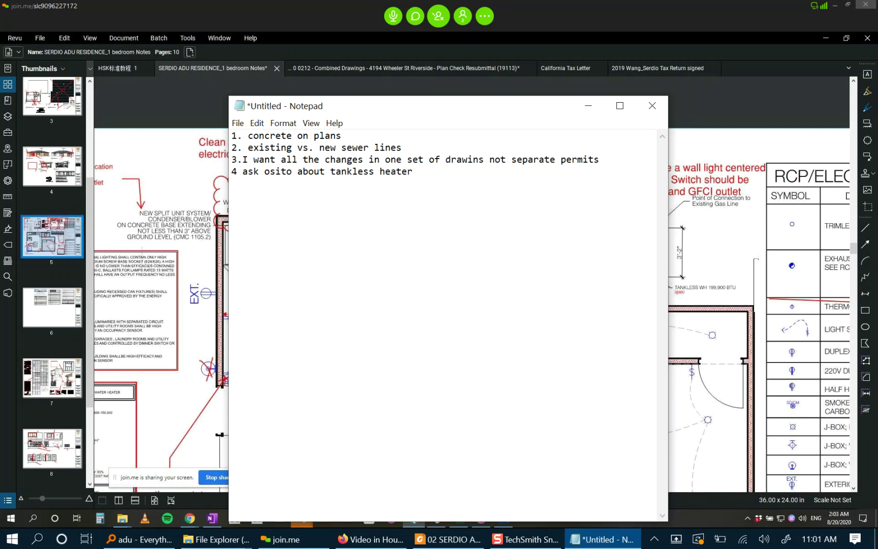
# Bring up page 2 of the drawing set with the demolition and proposed floor plans.
pyautogui.scroll(3, 51, 162)
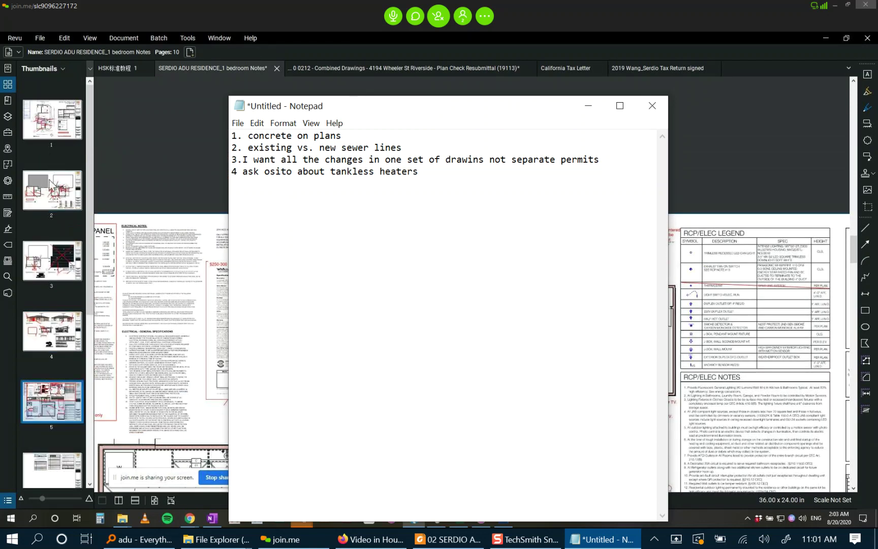
pyautogui.click(51, 185)
pyautogui.hotkey('alt', 'Tab')
pyautogui.hotkey('alt', 'Tab')
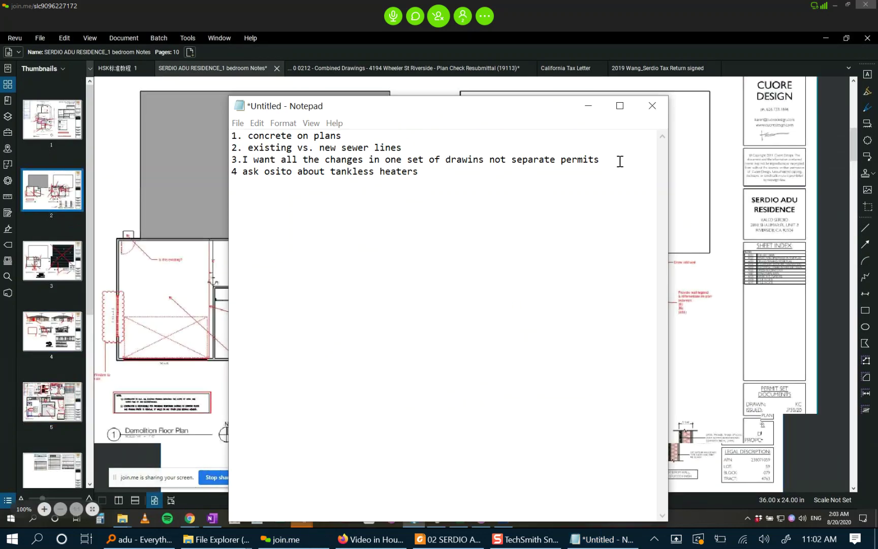
# Save the Notepad list to the Desktop under the file name "notes" and minimize it.
pyautogui.hotkey('ctrl', 's')
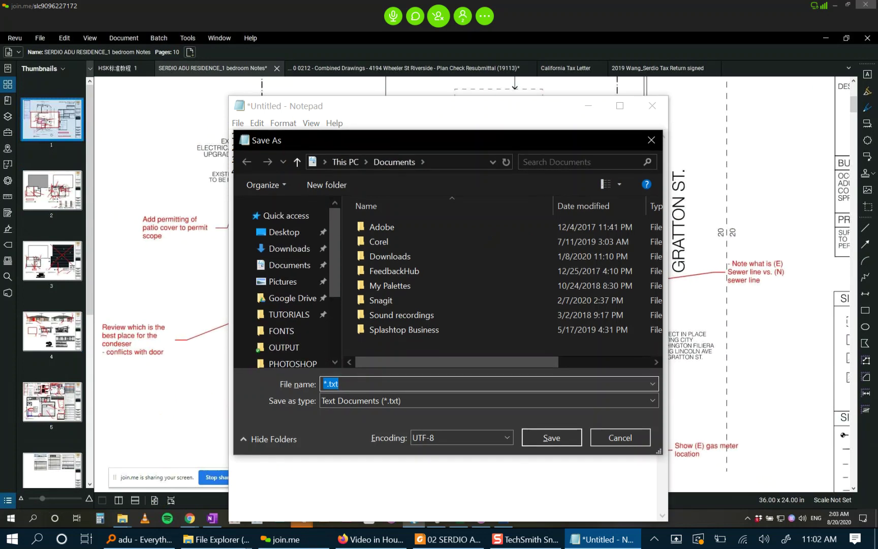
pyautogui.click(290, 232)
pyautogui.click(356, 384)
pyautogui.write('notes')
pyautogui.press('Return')
pyautogui.click(585, 105)
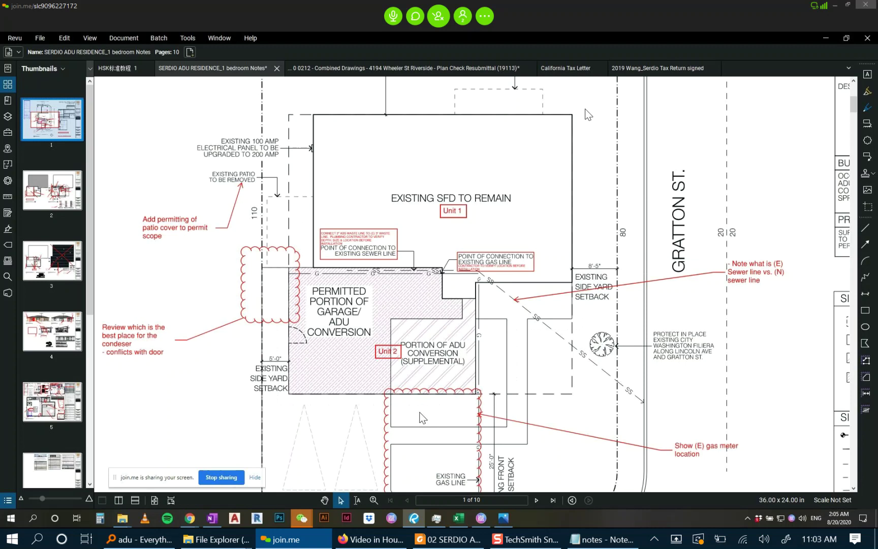
# Open page 2 of the drawing set and examine the Demolition Floor Plan and Proposed Floor Plan.
pyautogui.scroll(-2, 420, 417)
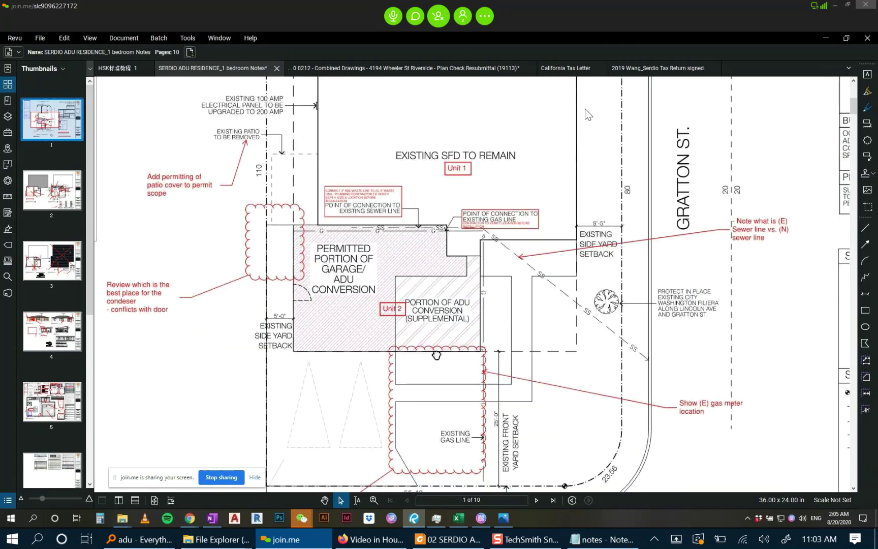
pyautogui.click(55, 196)
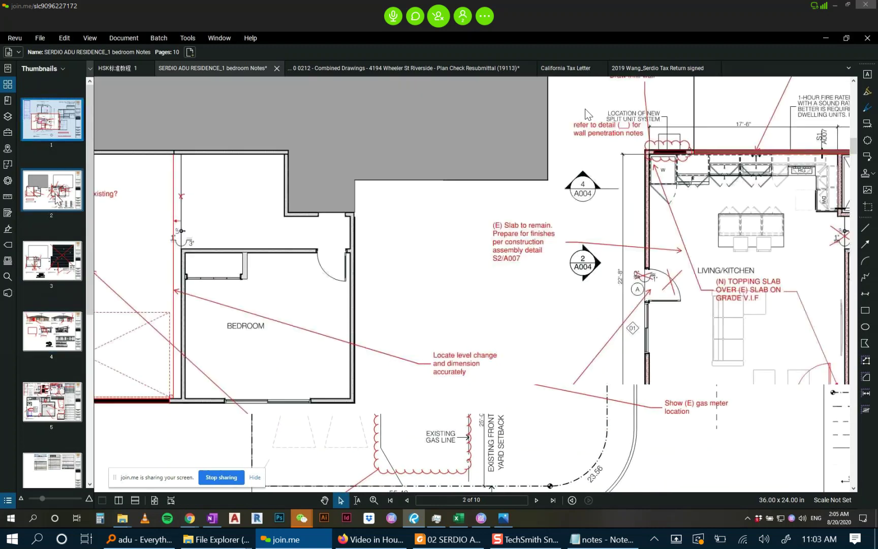
pyautogui.scroll(-2, 311, 374)
pyautogui.scroll(-1, 309, 369)
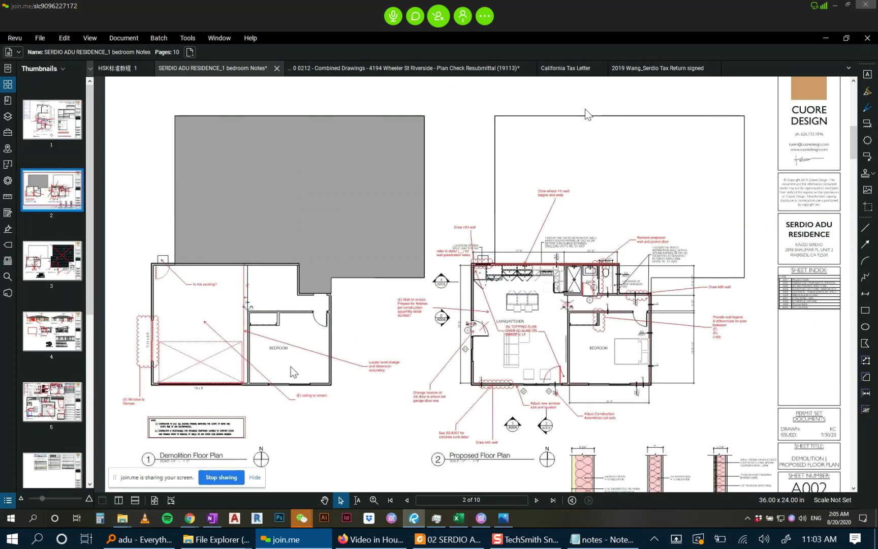
pyautogui.scroll(1, 297, 380)
pyautogui.scroll(2, 299, 386)
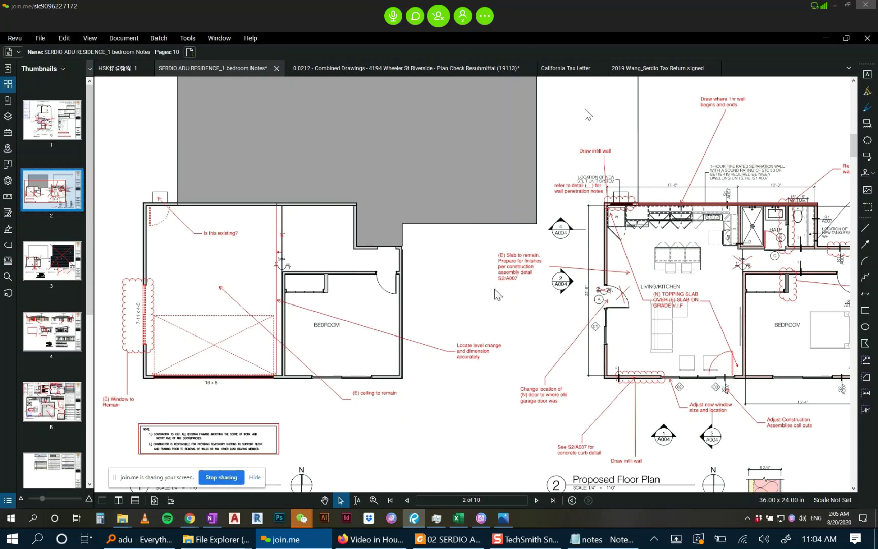
# Return to the notes file and begin item 5 with the words "5. can the".
pyautogui.hotkey('alt', 'Tab')
pyautogui.write('5. can ')
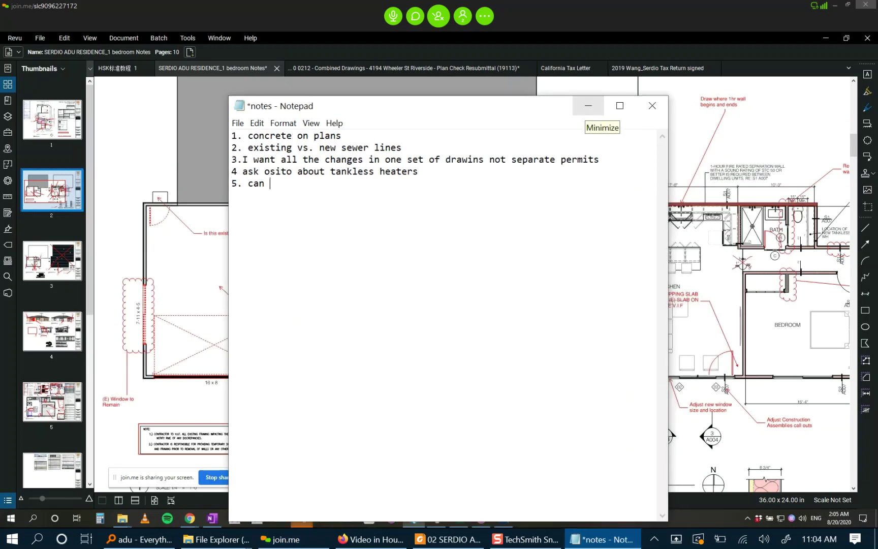
pyautogui.write('the')
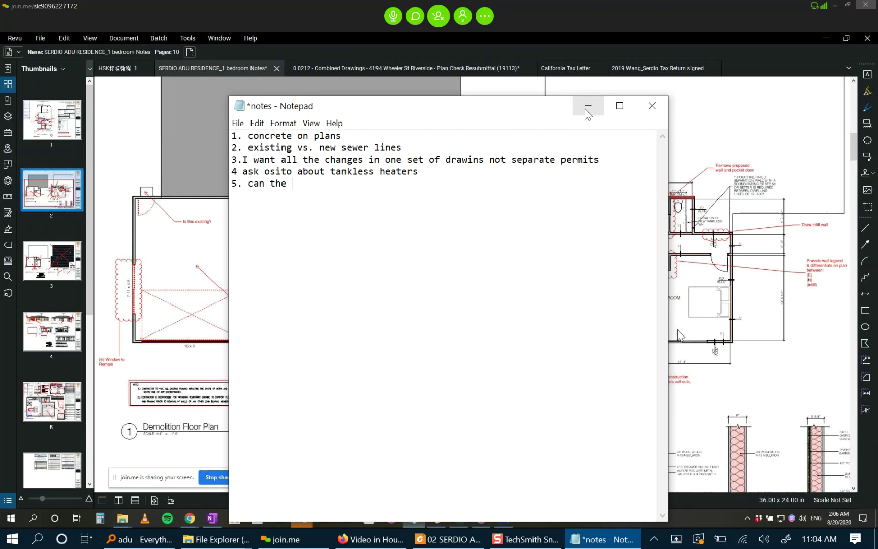
pyautogui.write('ta')
pyautogui.press('BackSpace')
pyautogui.press('BackSpace')
pyautogui.write('tankle')
pyautogui.press('BackSpace')
pyautogui.press('BackSpace')
pyautogui.press('BackSpace')
pyautogui.press('BackSpace')
pyautogui.press('BackSpace')
pyautogui.press('BackSpace')
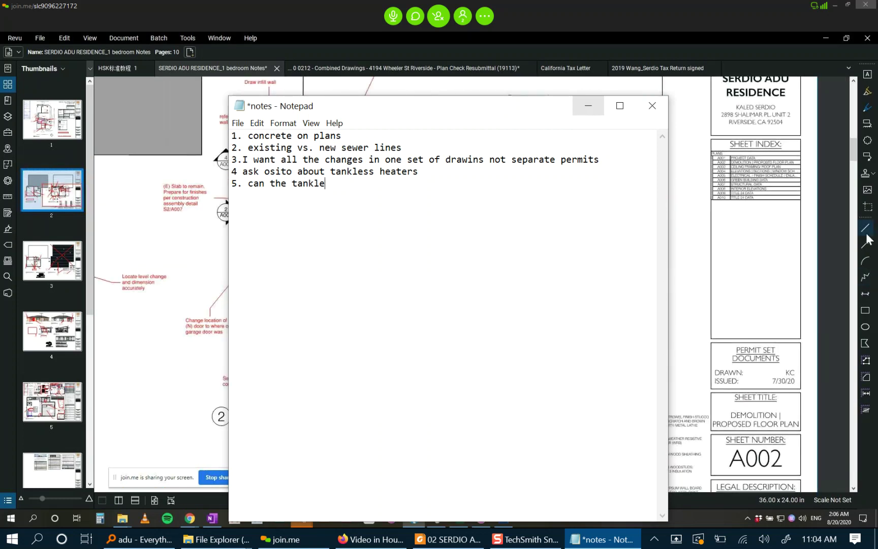
pyautogui.write('tankle')
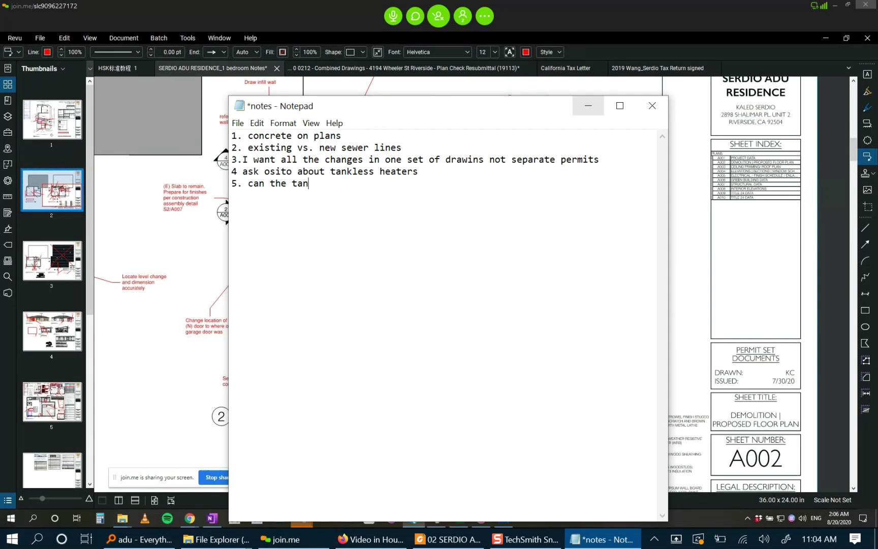
pyautogui.press('BackSpace')
pyautogui.press('BackSpace')
pyautogui.press('BackSpace')
pyautogui.press('BackSpace')
pyautogui.press('BackSpace')
pyautogui.press('BackSpace')
pyautogui.write('tankless heaters go in the')
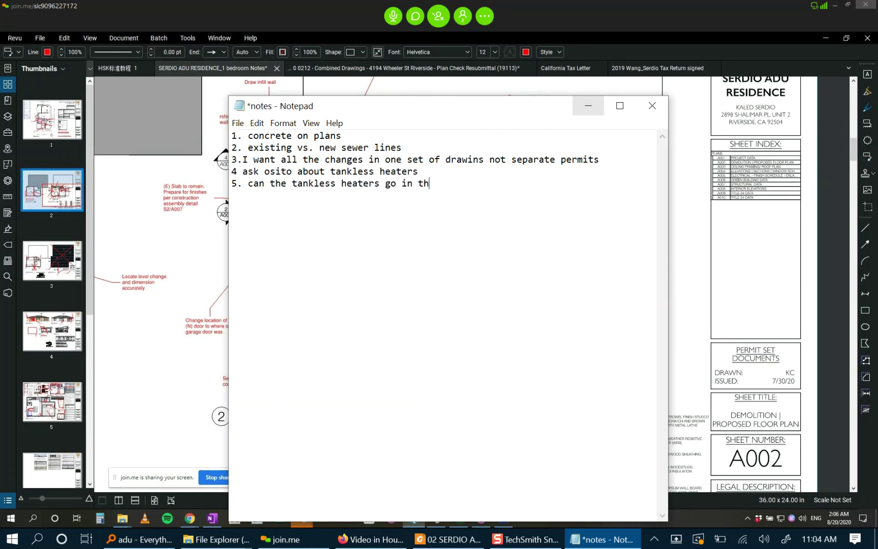
pyautogui.press('BackSpace')
pyautogui.press('BackSpace')
pyautogui.press('BackSpace')
pyautogui.press('BackSpace')
pyautogui.press('BackSpace')
pyautogui.press('BackSpace')
pyautogui.press('BackSpace')
pyautogui.press('BackSpace')
pyautogui.press('BackSpace')
pyautogui.press('BackSpace')
pyautogui.press('BackSpace')
pyautogui.press('BackSpace')
pyautogui.press('BackSpace')
pyautogui.press('BackSpace')
pyautogui.press('BackSpace')
pyautogui.press('BackSpace')
pyautogui.press('BackSpace')
pyautogui.press('BackSpace')
pyautogui.press('BackSpace')
pyautogui.press('BackSpace')
pyautogui.press('BackSpace')
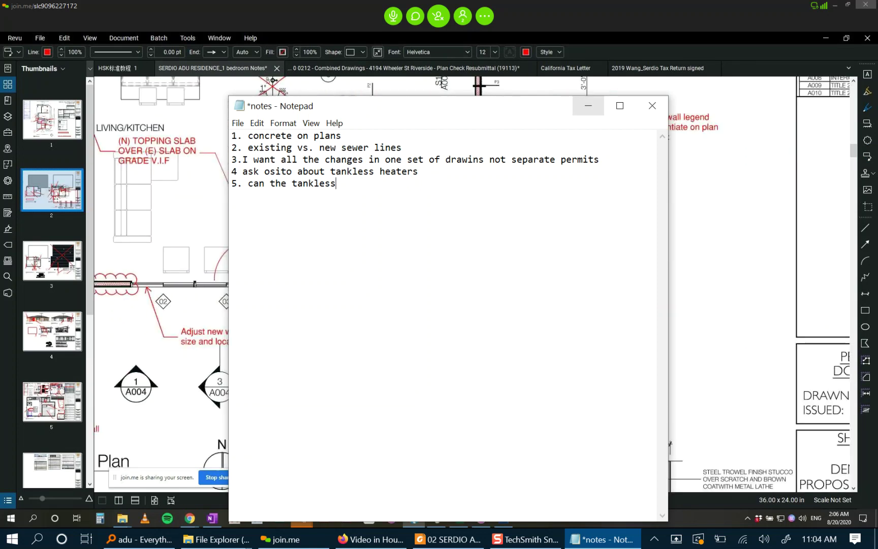
# Complete item 5 of the notes with "mini split condensers go in the attic" and minimize the notes.
pyautogui.write('mini split condensers go')
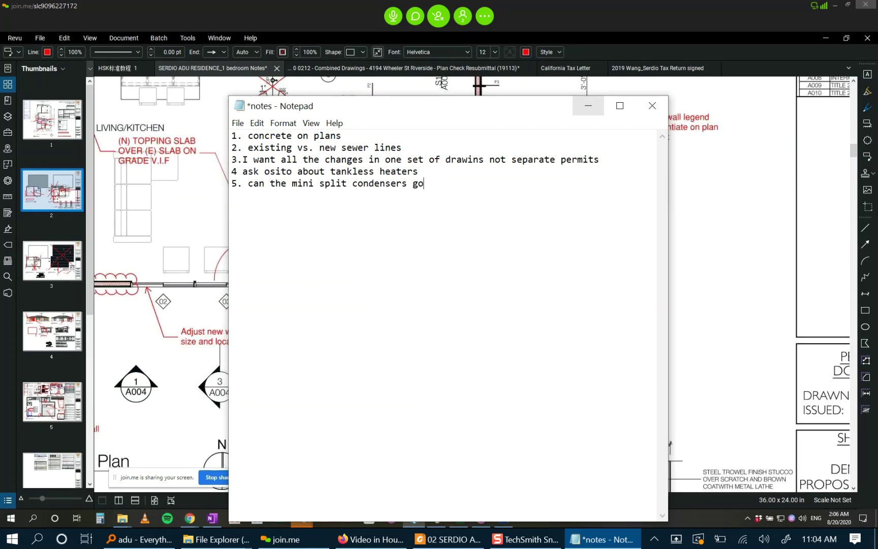
pyautogui.write(' in the attic')
pyautogui.press('Return')
pyautogui.click(588, 109)
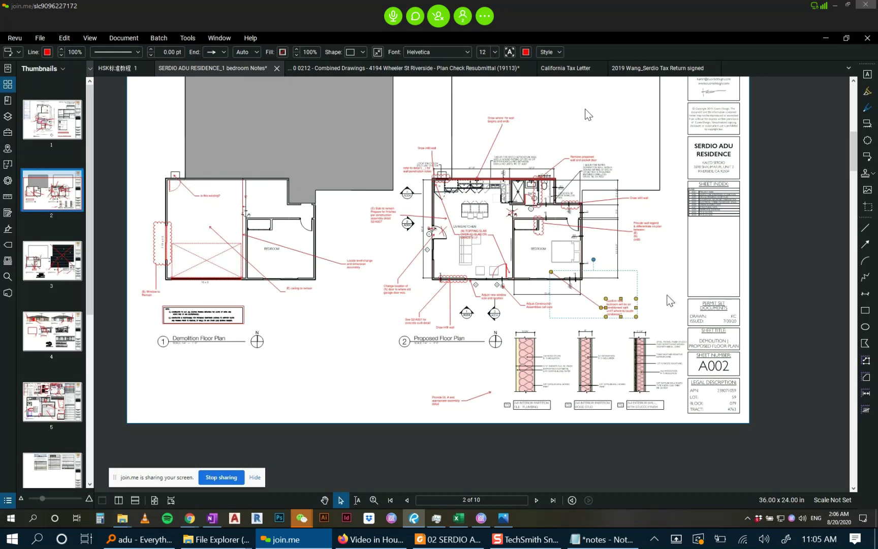
# Open the house exterior photo small-9.jpg, examine the front facade and roof, and return to the Serdio drawing set.
pyautogui.click(341, 71)
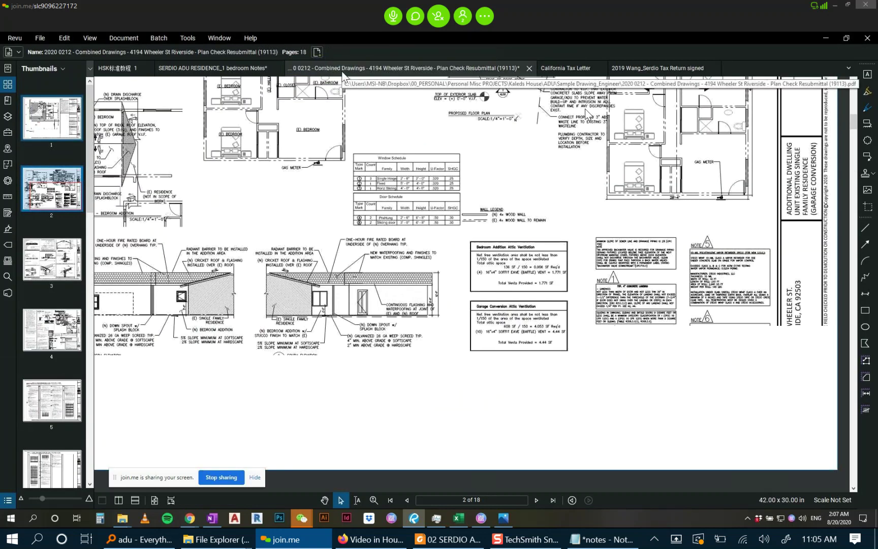
pyautogui.click(252, 69)
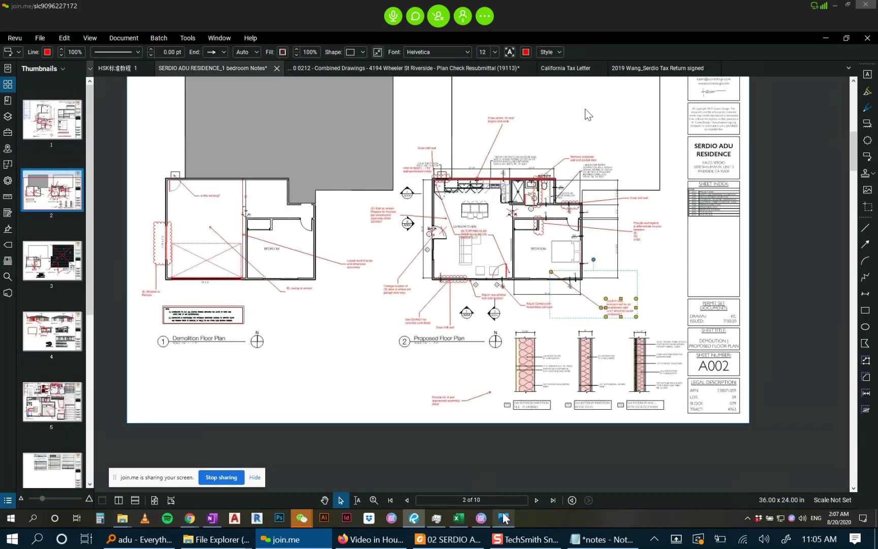
pyautogui.click(503, 518)
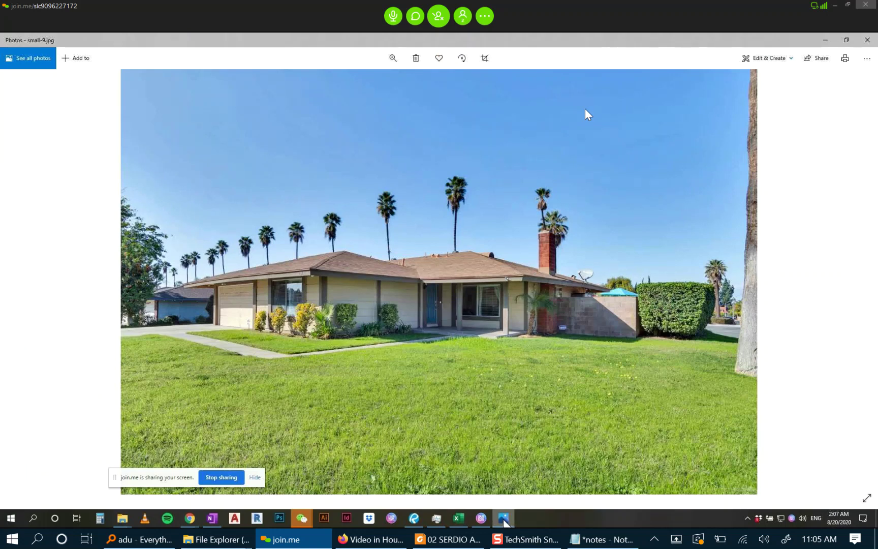
pyautogui.scroll(2, 277, 315)
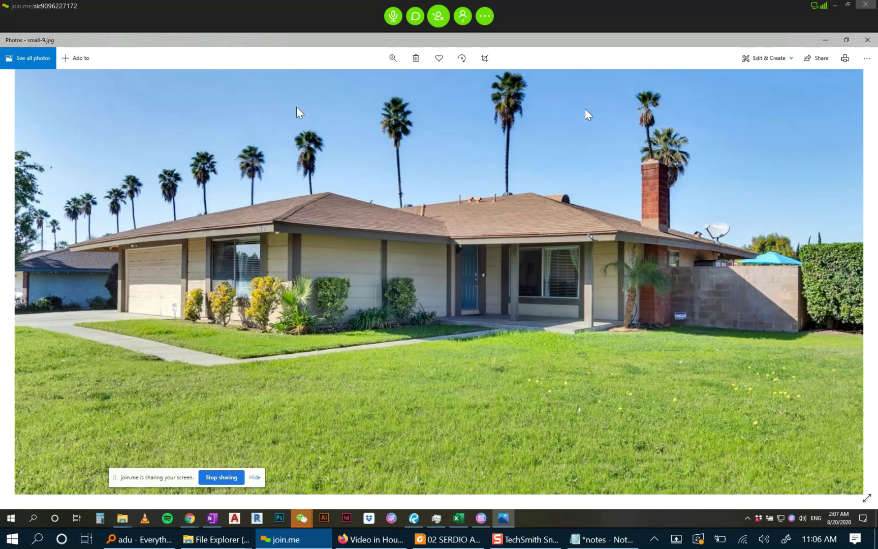
pyautogui.click(824, 40)
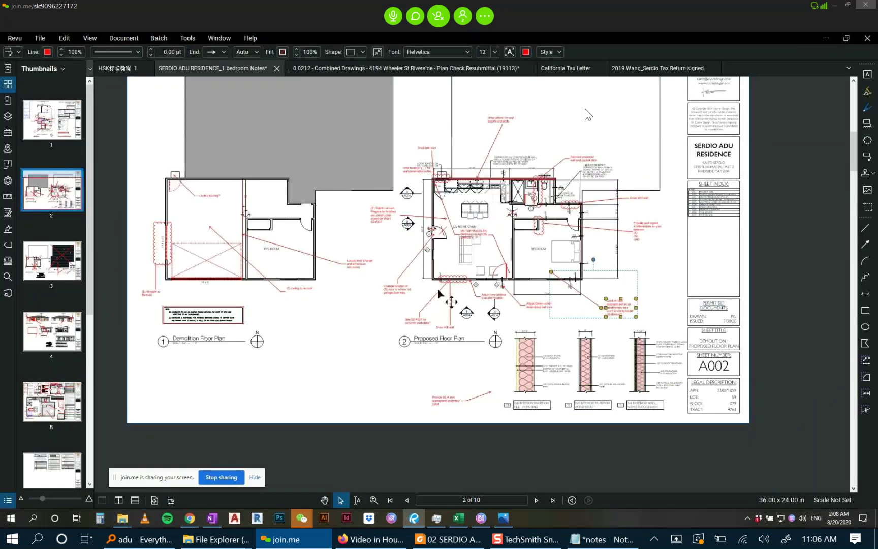
# Deselect the bedroom air-conditioning callout and examine the Proposed Floor Plan around it.
pyautogui.scroll(3, 587, 115)
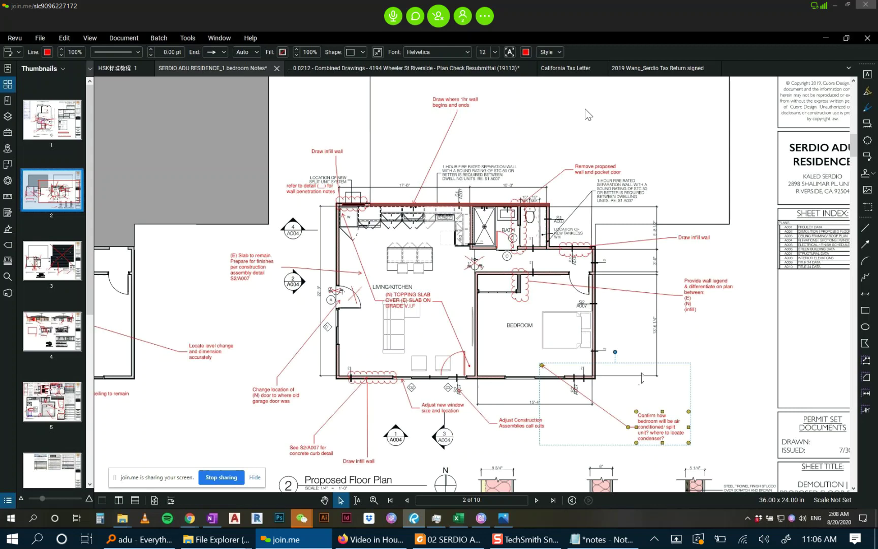
pyautogui.scroll(1, 658, 375)
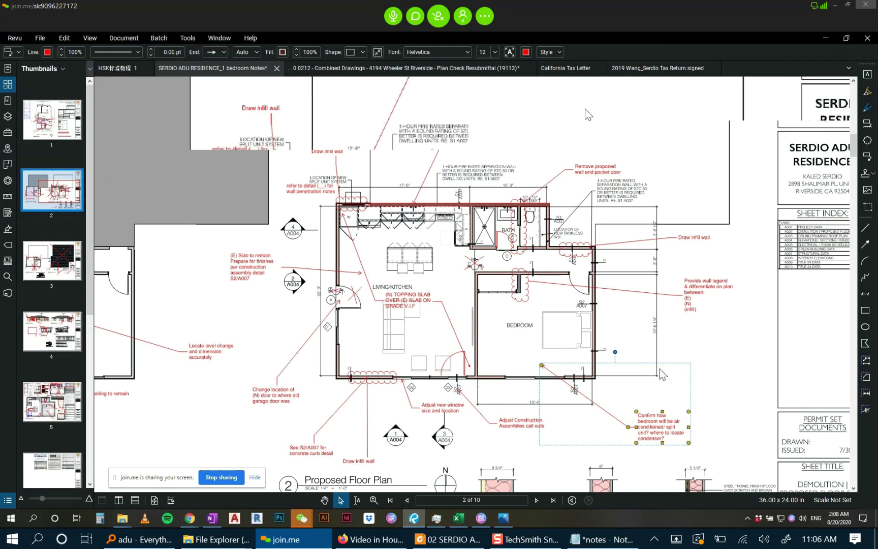
pyautogui.click(706, 347)
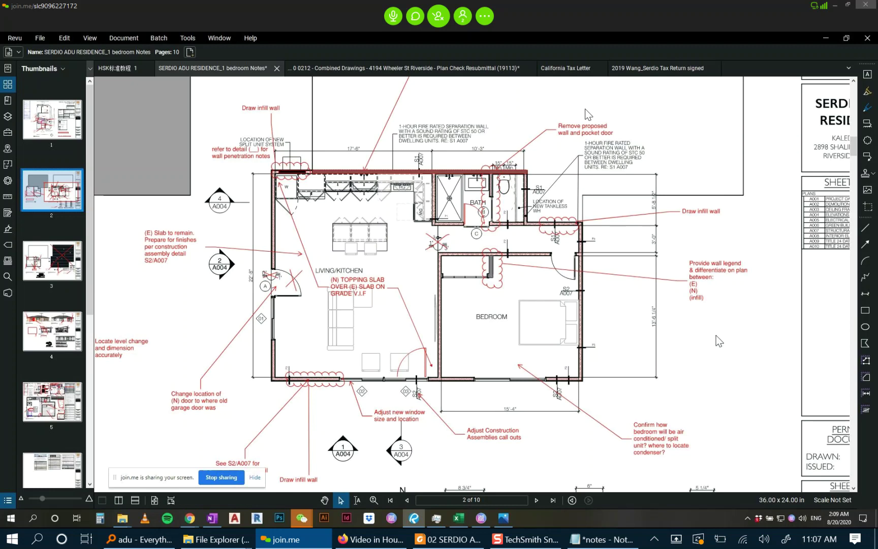
# Examine the bathroom and new tankless water heater location on the Proposed Floor Plan, and open the electrical sheet on page 5.
pyautogui.scroll(-3, 664, 364)
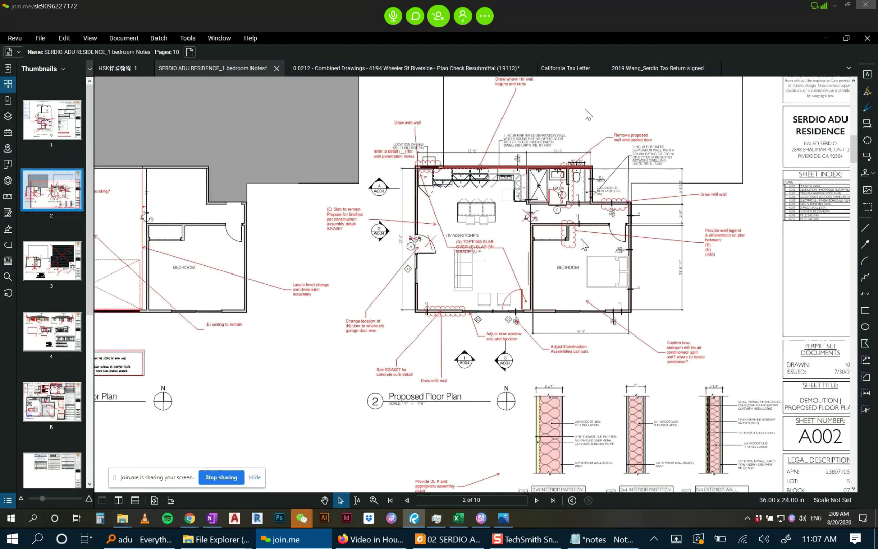
pyautogui.scroll(4, 584, 244)
pyautogui.scroll(2, 539, 296)
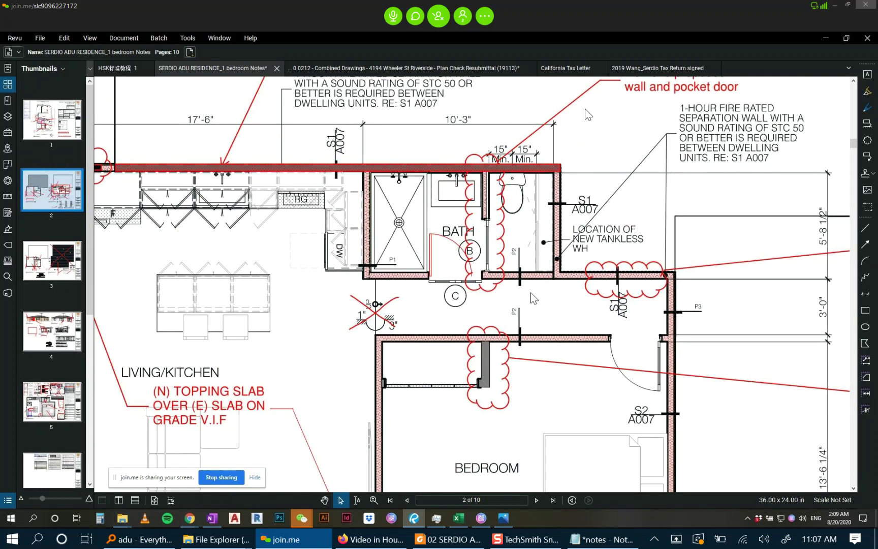
pyautogui.scroll(-3, 531, 293)
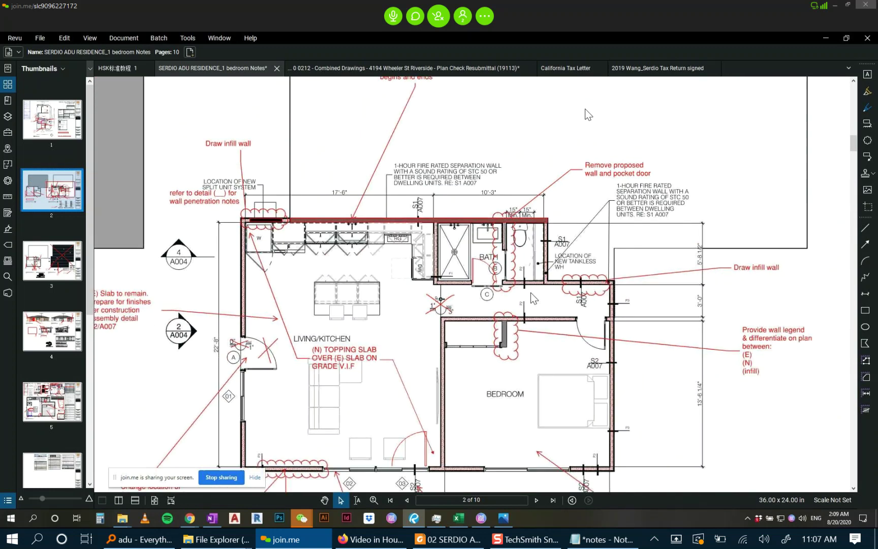
pyautogui.scroll(-3, 531, 294)
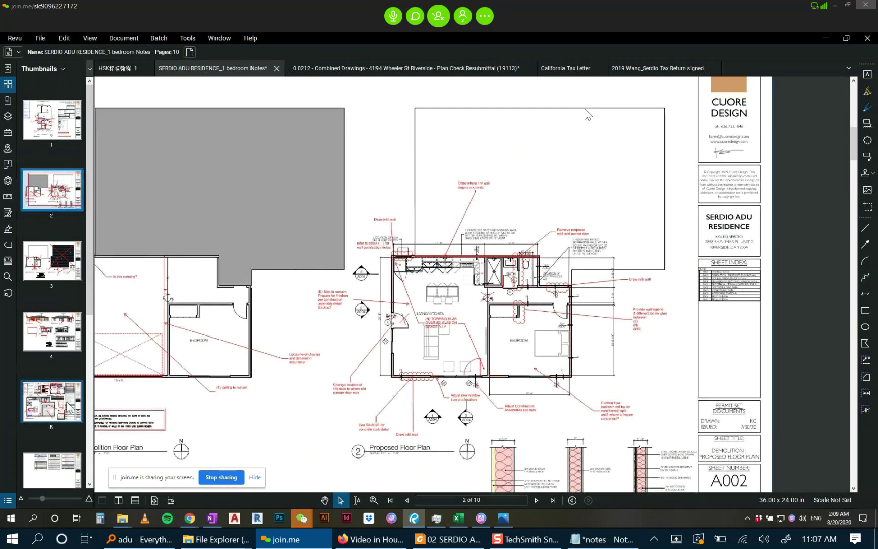
pyautogui.click(53, 333)
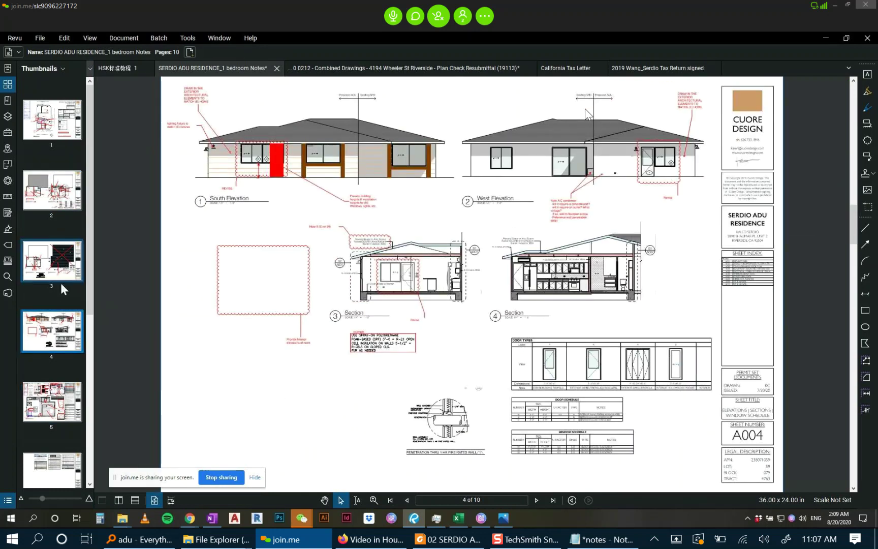
pyautogui.click(61, 396)
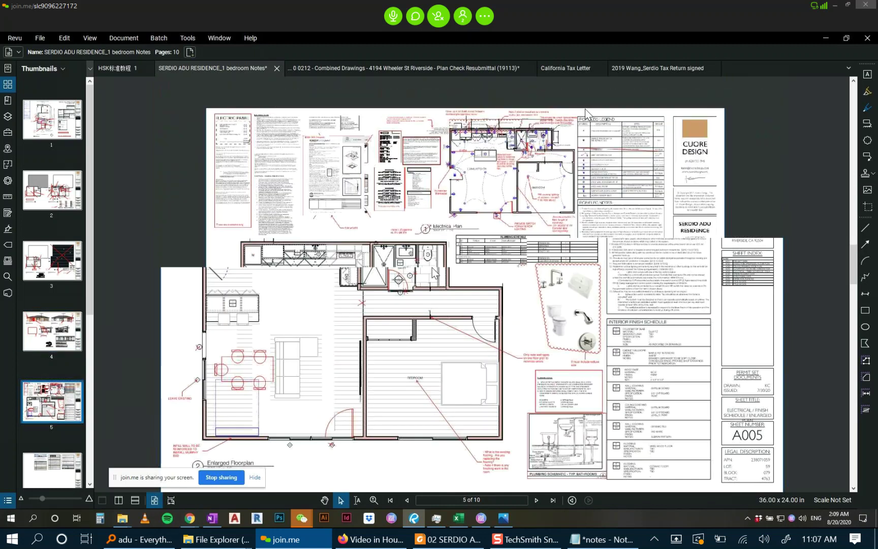
# Examine the bathroom fan, light and switch markups on the Electrical Plan, and bring up the WhisperGreen fan specification sheet.
pyautogui.scroll(3, 585, 114)
pyautogui.scroll(5, 586, 114)
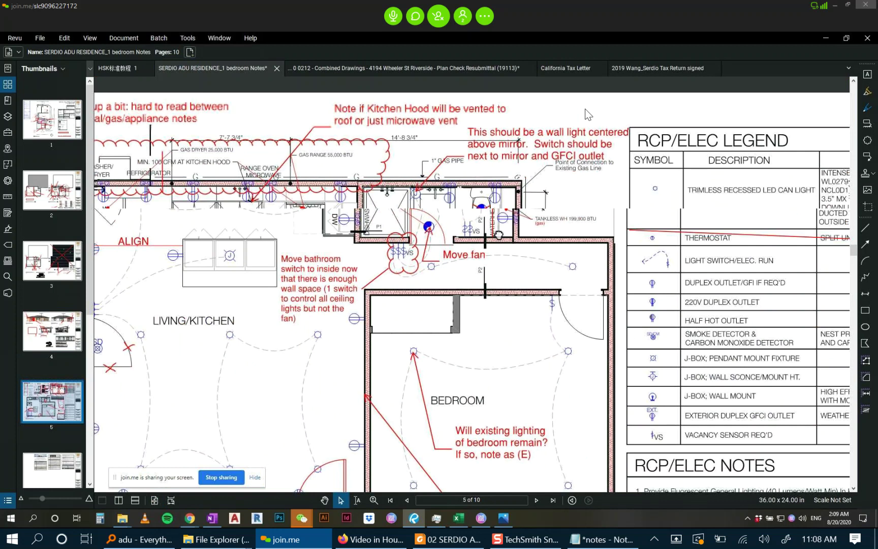
pyautogui.scroll(2, 586, 115)
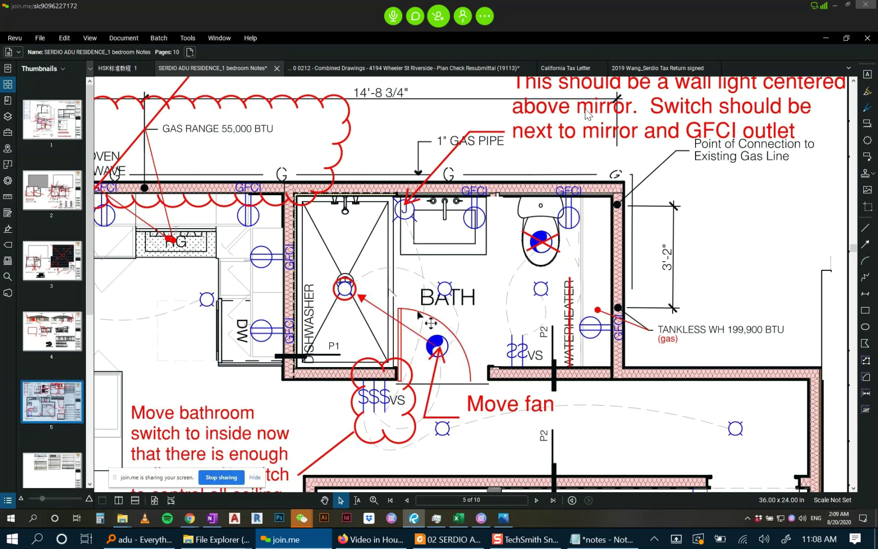
pyautogui.scroll(-3, 416, 264)
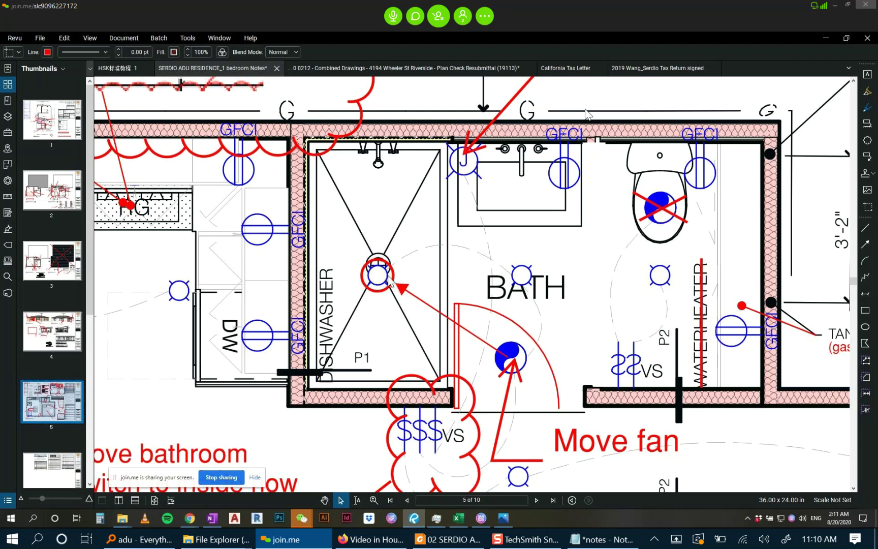
pyautogui.scroll(-5, 392, 285)
pyautogui.scroll(6, 406, 227)
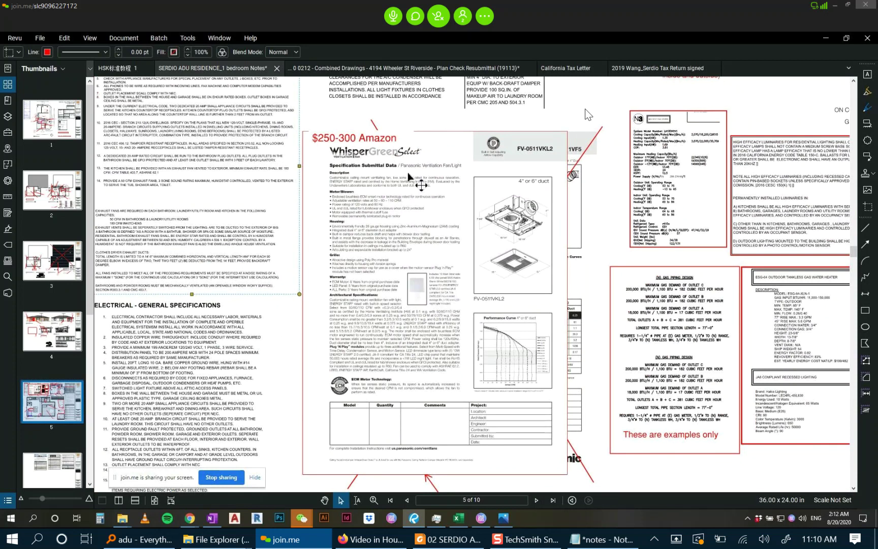
# Move the WhisperGreen fan specification sheet aside to uncover the crossed-out sheet behind it, and undo the moves.
pyautogui.moveTo(437, 155); pyautogui.dragTo(279, 163)
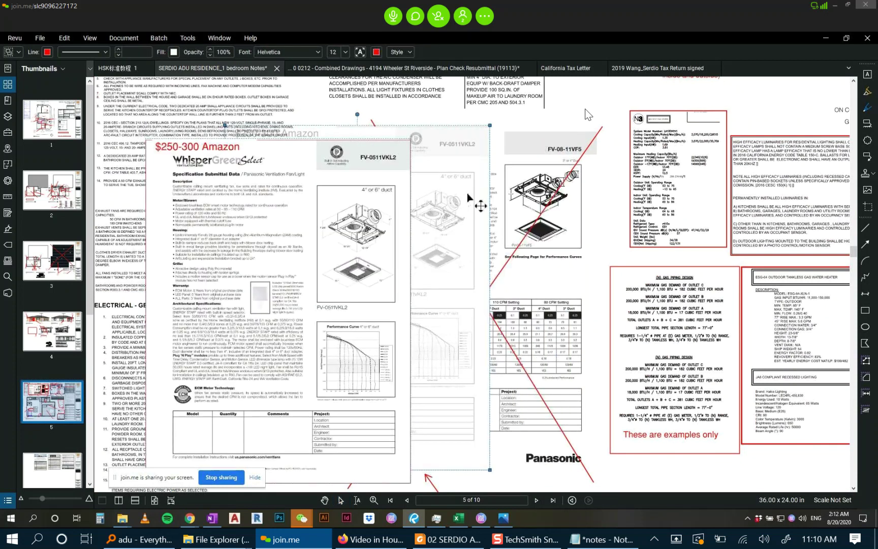
pyautogui.click(288, 202)
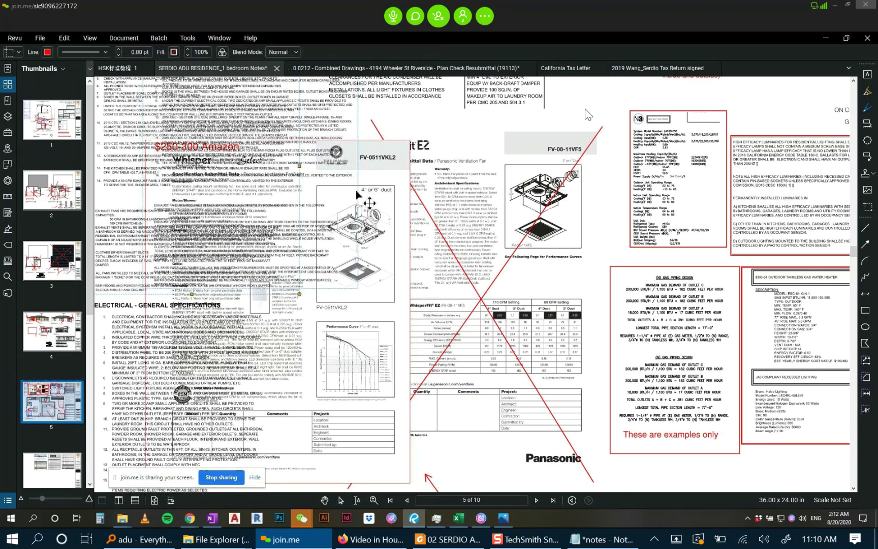
pyautogui.hotkey('ctrl', 'z')
pyautogui.hotkey('ctrl', 'z')
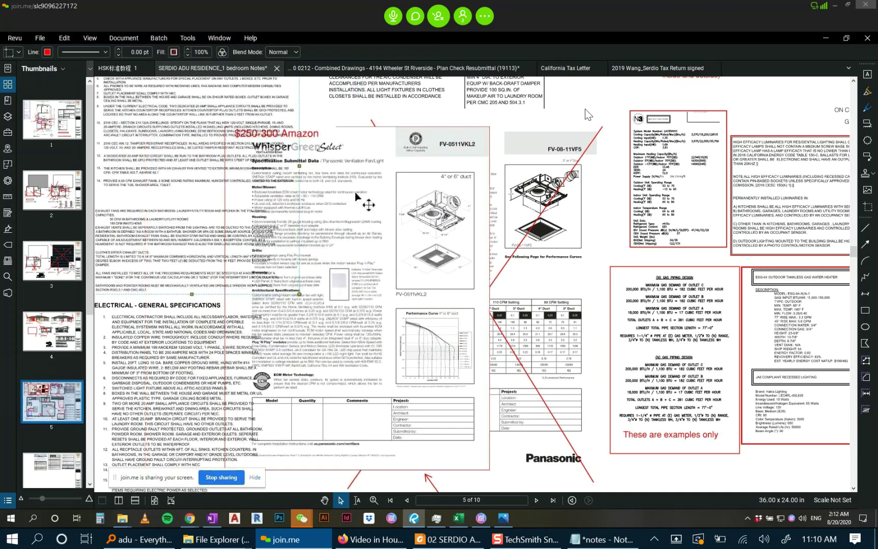
# Examine the fan relocation, switch and mirror wall-light notes around the bathroom on the Electrical Plan.
pyautogui.scroll(-4, 587, 114)
pyautogui.scroll(5, 587, 114)
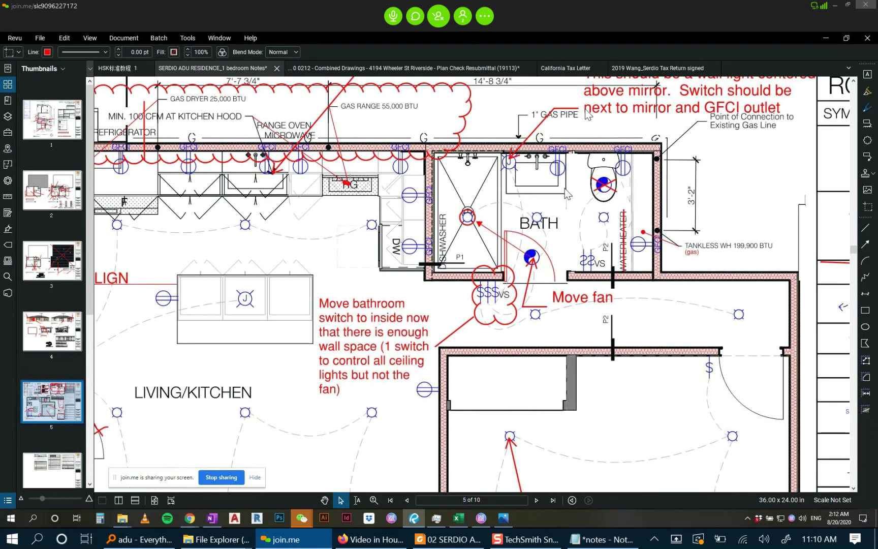
pyautogui.scroll(2, 529, 216)
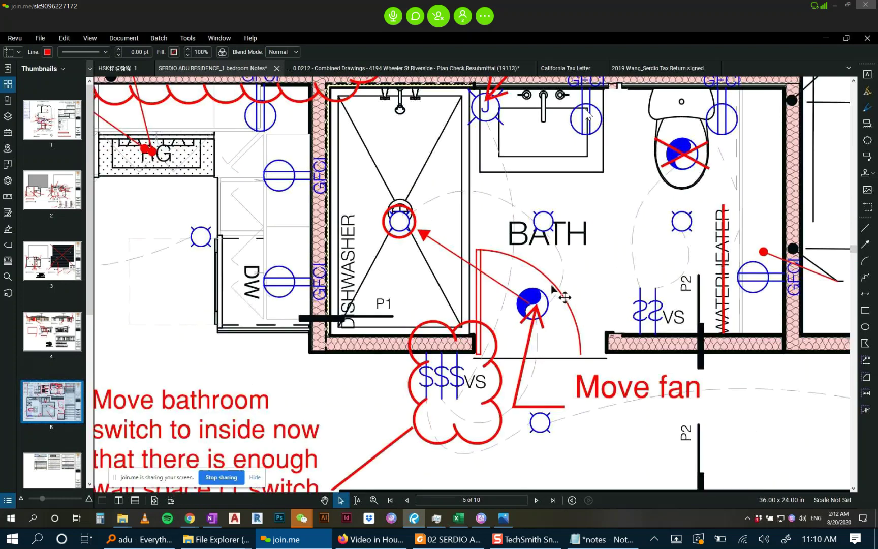
pyautogui.moveTo(580, 240); pyautogui.dragTo(533, 259)
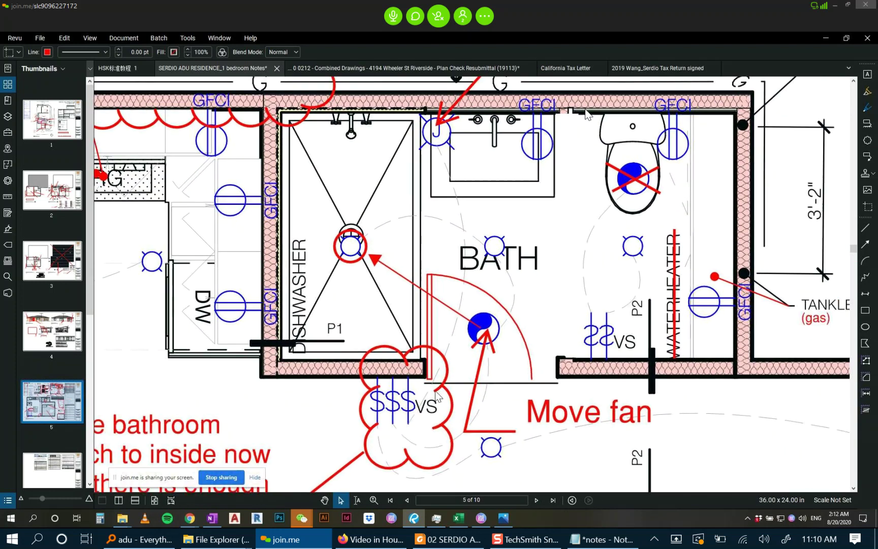
pyautogui.scroll(-1, 531, 262)
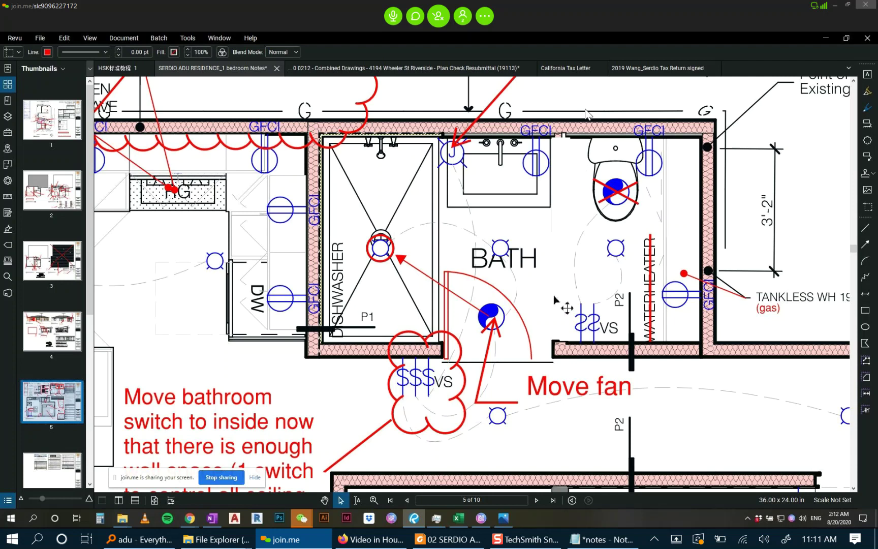
pyautogui.moveTo(467, 166); pyautogui.dragTo(466, 170)
pyautogui.moveTo(466, 170)
pyautogui.mouseDown()
pyautogui.moveTo(414, 263)
pyautogui.moveTo(307, 335)
pyautogui.mouseUp()
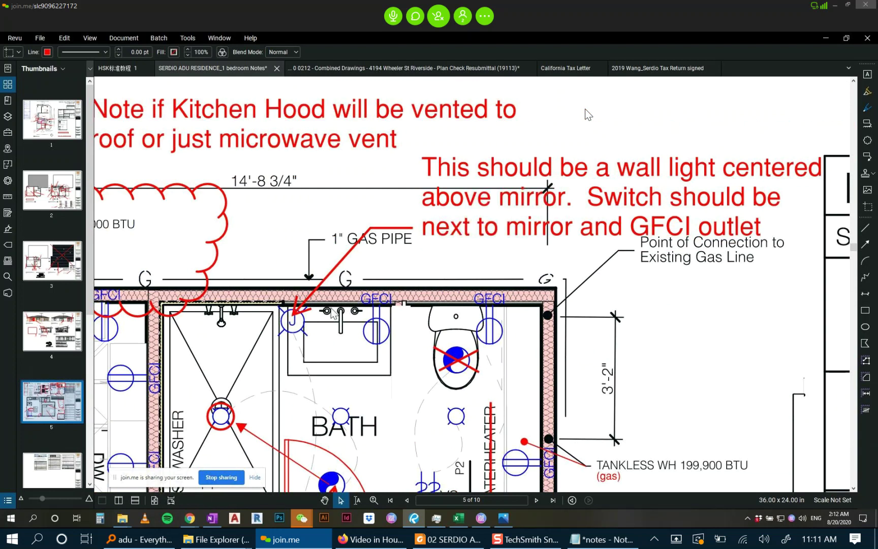
# Shift the kitchen hood callout, delete "Note if" from its text and insert "Microwave" before "Hood".
pyautogui.scroll(-2, 333, 314)
pyautogui.scroll(3, 315, 312)
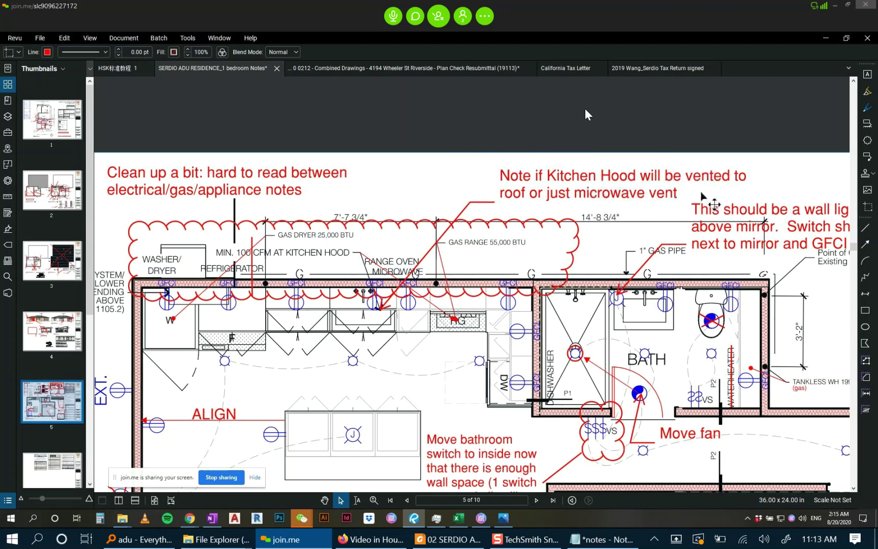
pyautogui.click(597, 184)
pyautogui.moveTo(598, 186); pyautogui.dragTo(573, 180)
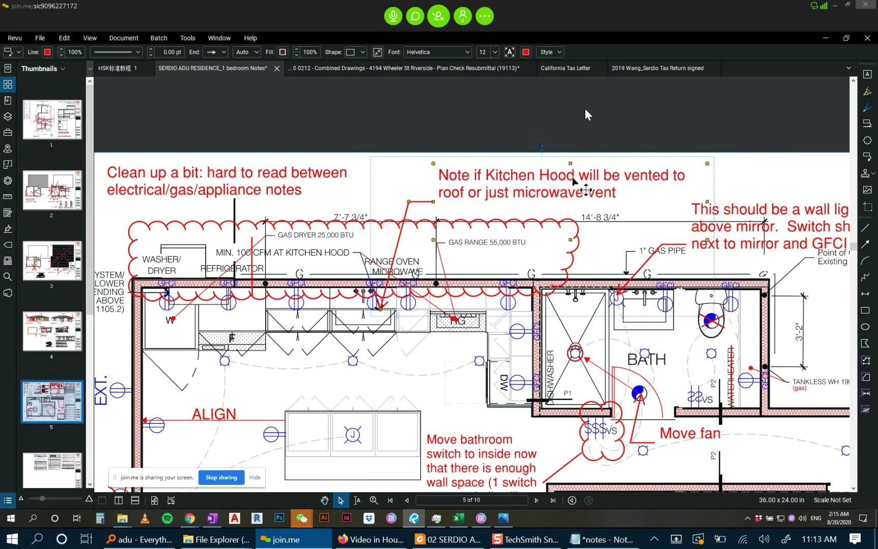
pyautogui.doubleClick(496, 193)
pyautogui.click(441, 174)
pyautogui.moveTo(442, 174); pyautogui.dragTo(486, 174)
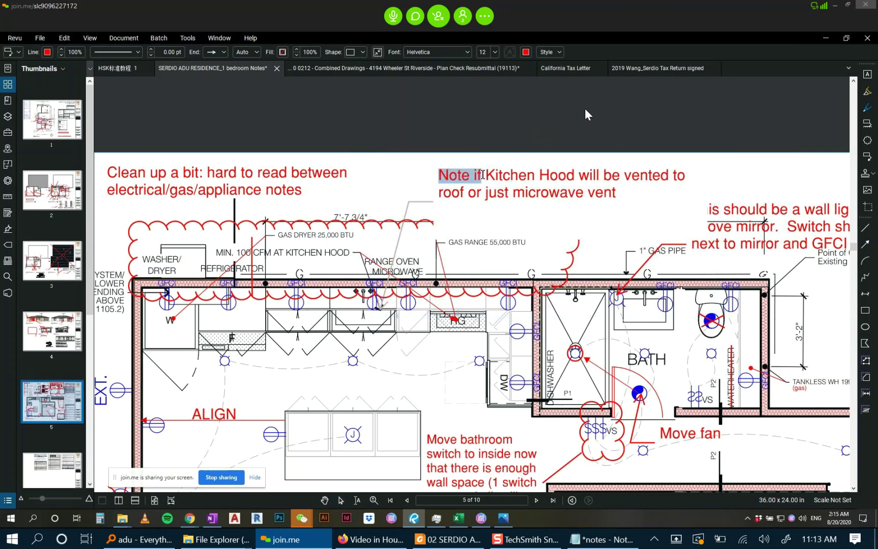
pyautogui.press('BackSpace')
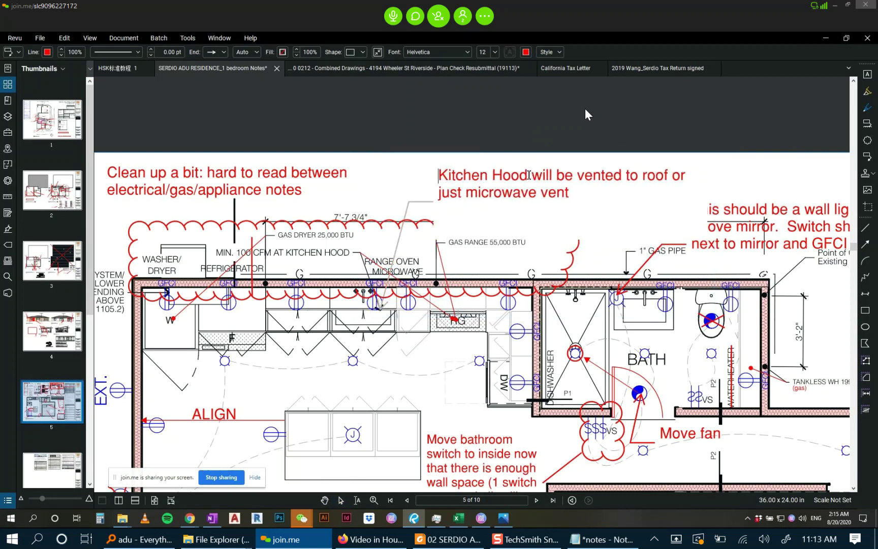
pyautogui.write('Microwave')
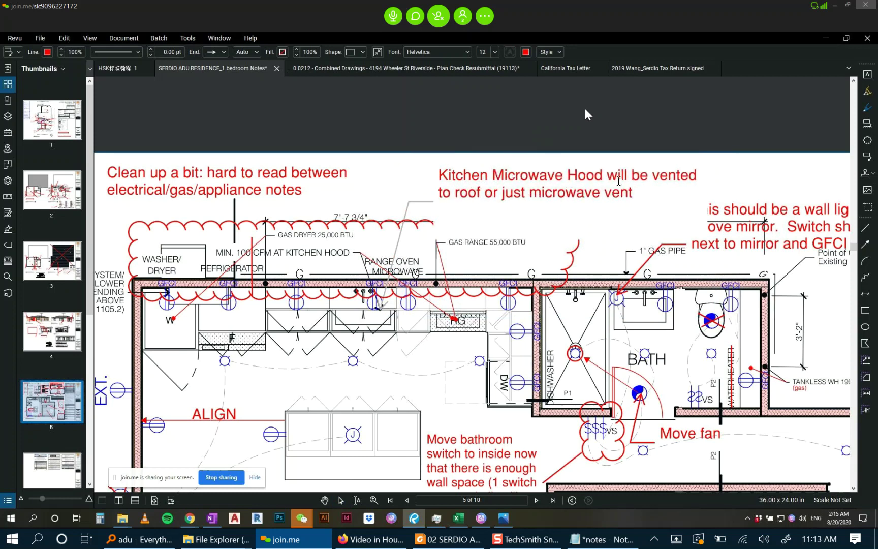
# Reword the rest of the kitchen hood callout so it reads "Kitchen Microwave Hood to be vented to roof".
pyautogui.moveTo(604, 176); pyautogui.dragTo(641, 177)
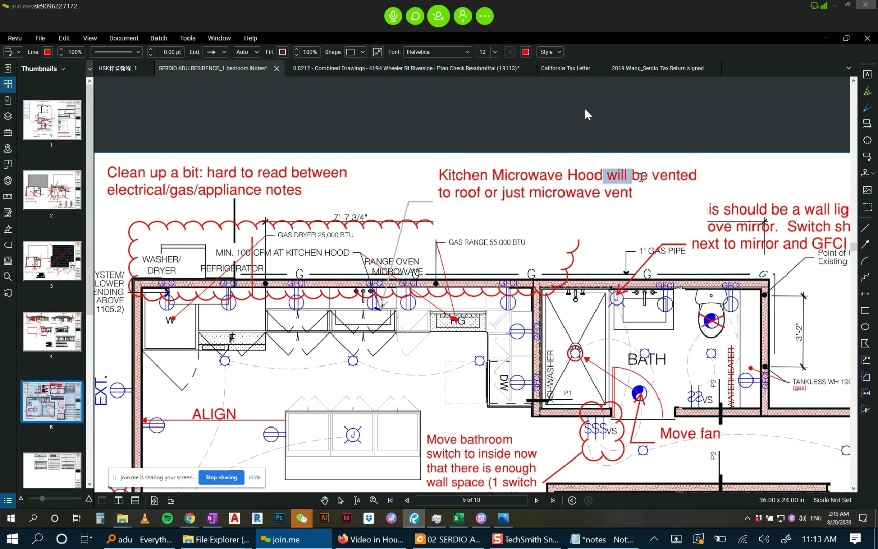
pyautogui.press('BackSpace')
pyautogui.write('to')
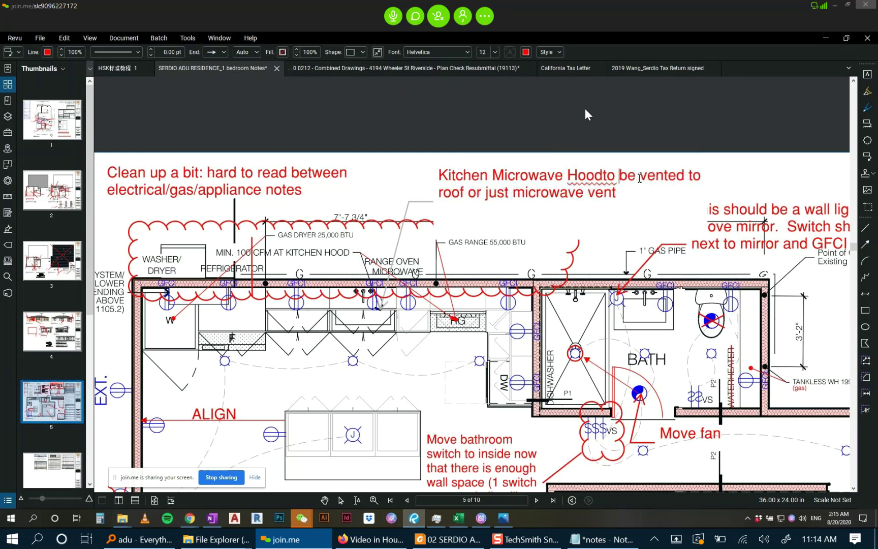
pyautogui.click(603, 175)
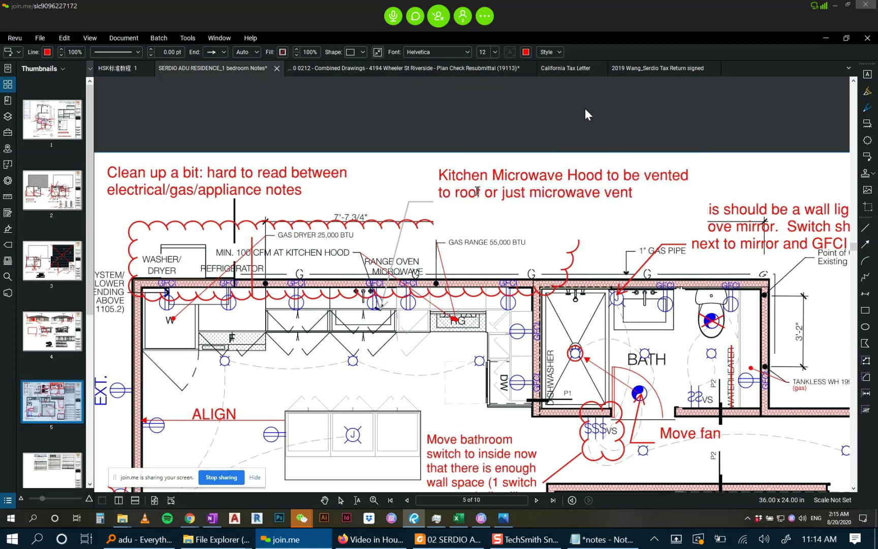
pyautogui.moveTo(483, 196); pyautogui.dragTo(636, 199)
pyautogui.press('BackSpace')
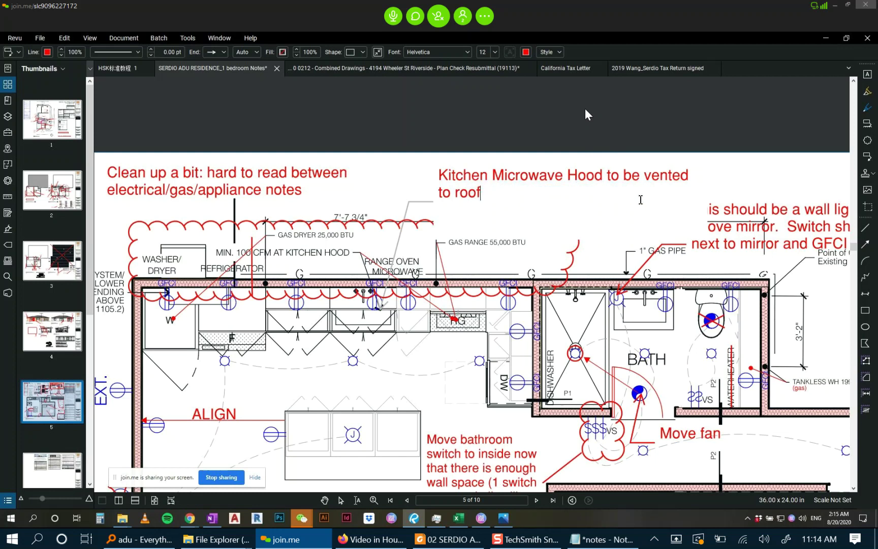
pyautogui.click(400, 98)
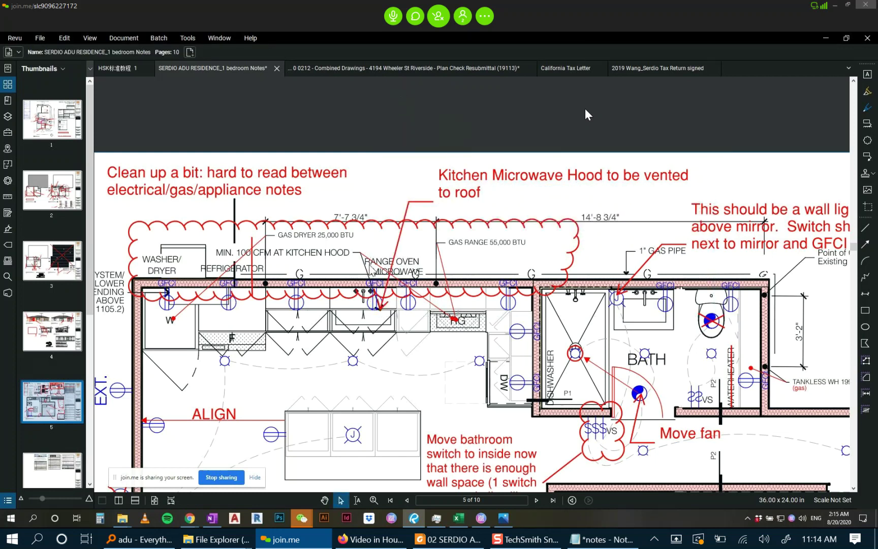
# Examine the clouded kitchen appliance notes and the bathroom layout on the Electrical Plan.
pyautogui.moveTo(448, 195); pyautogui.dragTo(540, 187)
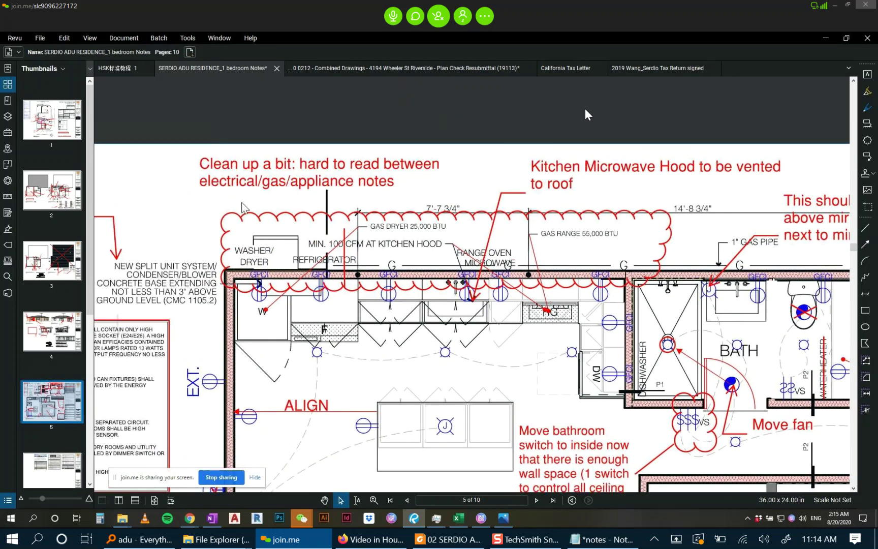
pyautogui.scroll(-1, 265, 199)
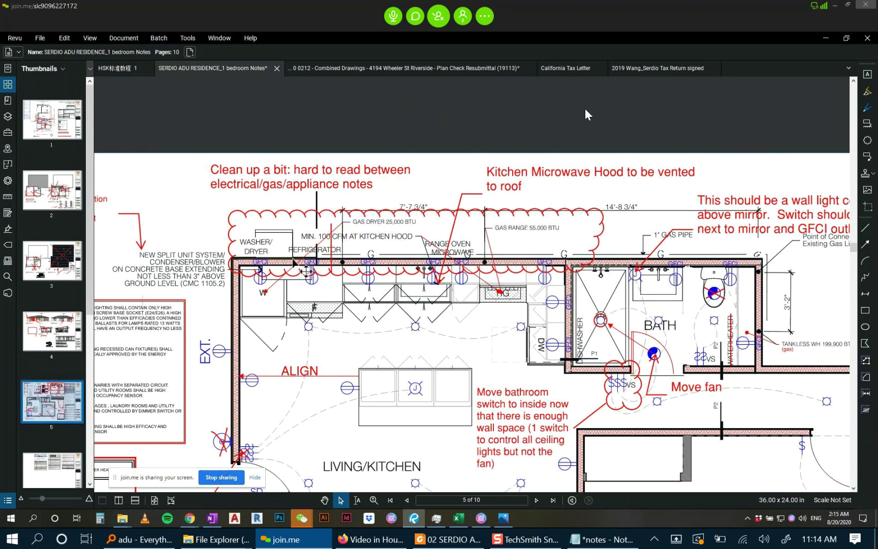
pyautogui.scroll(2, 294, 260)
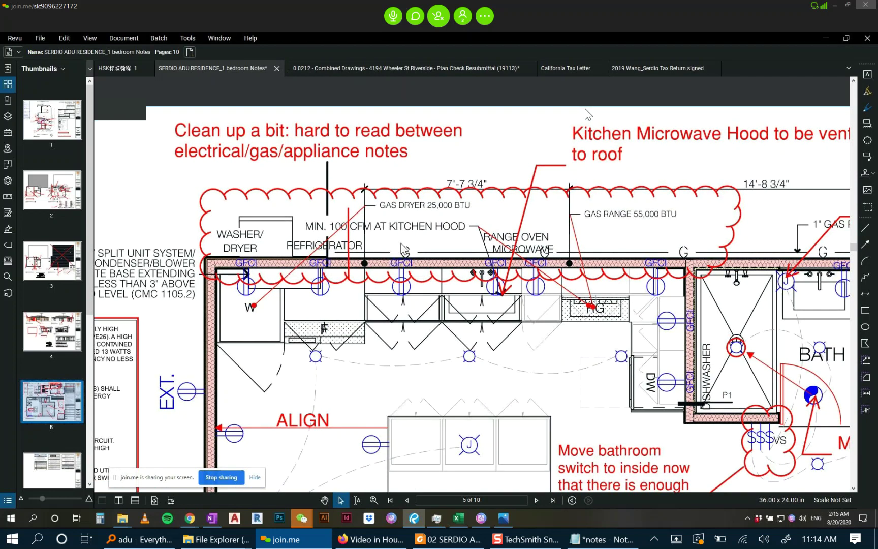
pyautogui.scroll(-1, 394, 249)
pyautogui.scroll(1, 652, 355)
pyautogui.scroll(1, 652, 354)
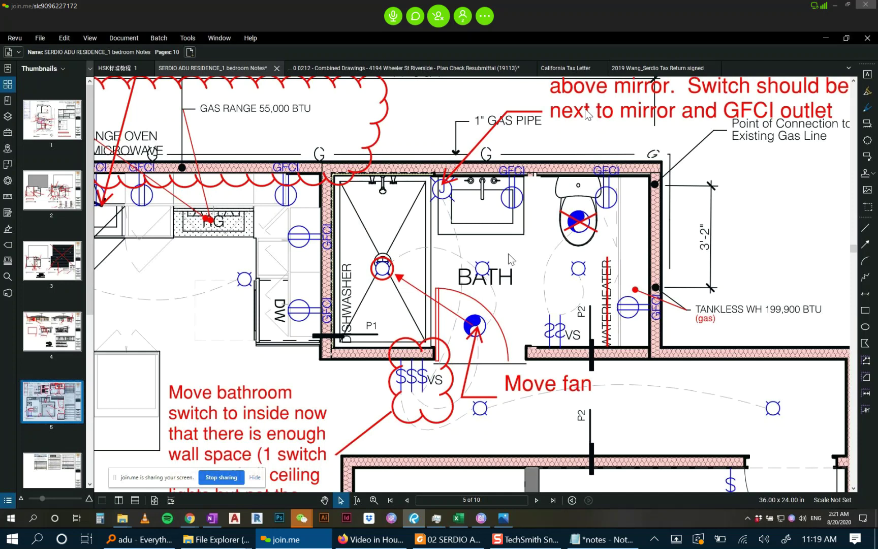
pyautogui.scroll(-4, 510, 259)
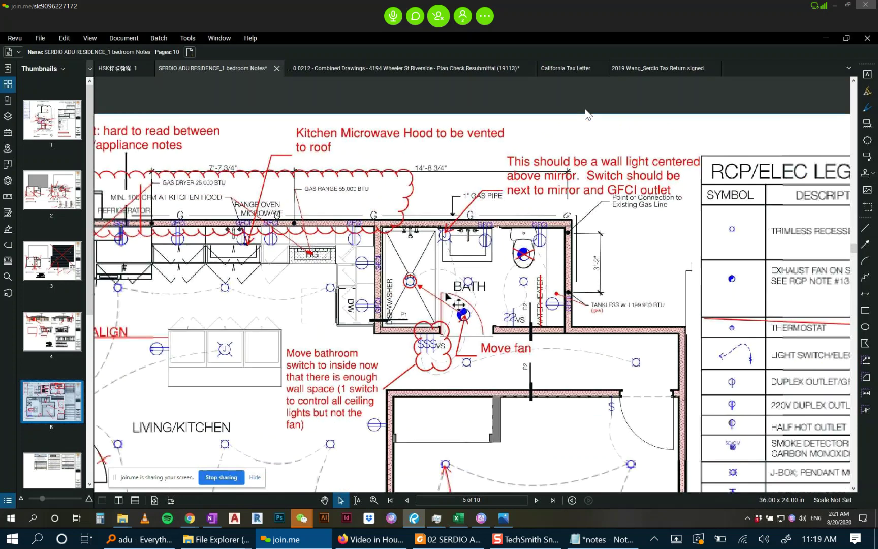
pyautogui.scroll(5, 424, 213)
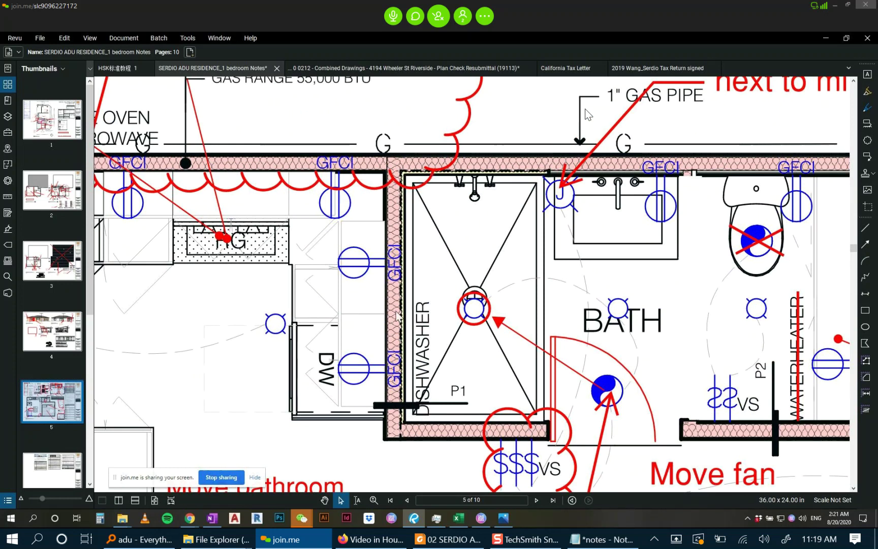
pyautogui.scroll(-3, 576, 388)
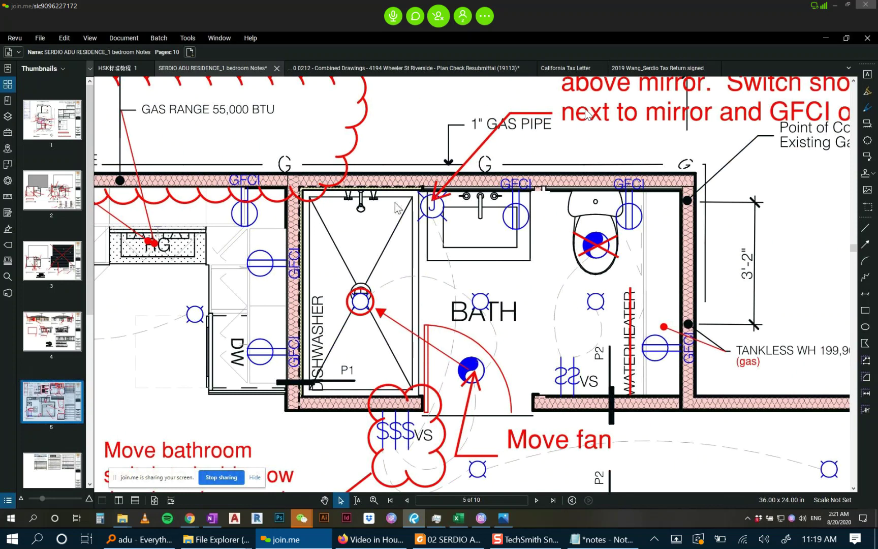
pyautogui.moveTo(407, 205)
pyautogui.mouseDown()
pyautogui.moveTo(385, 293)
pyautogui.moveTo(415, 243)
pyautogui.mouseUp()
pyautogui.scroll(-3, 385, 294)
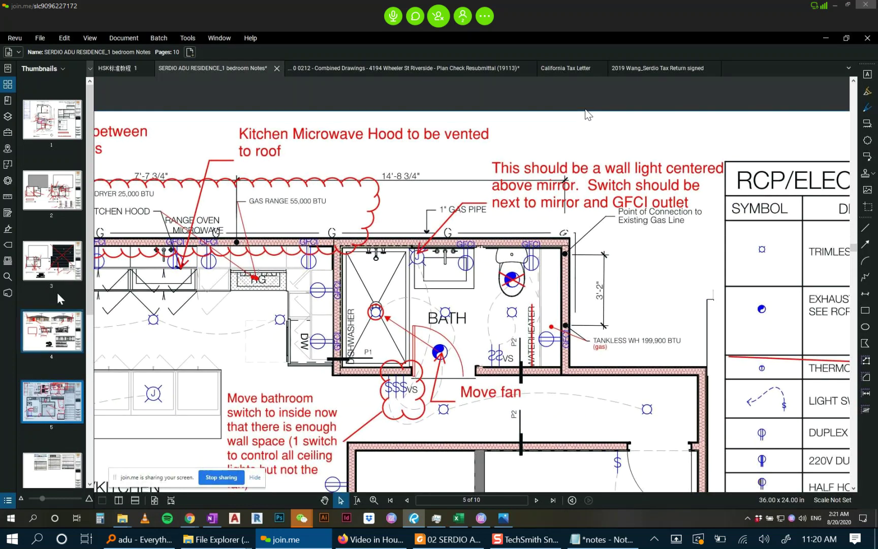
# Place a callout pointing at the showerhead end of the shower on the Enlarged Floorplan, with its text box above the kitchen wall.
pyautogui.scroll(-8, 254, 296)
pyautogui.moveTo(350, 301); pyautogui.dragTo(513, 213)
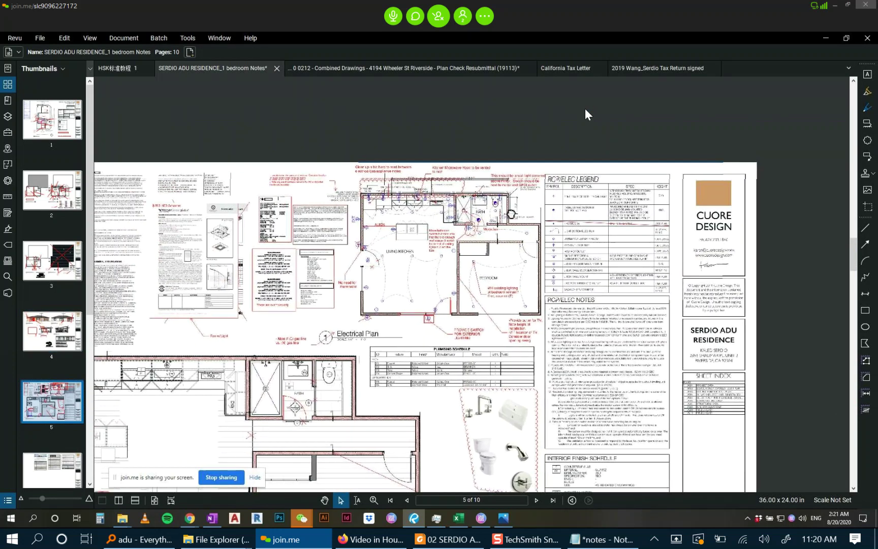
pyautogui.scroll(4, 370, 373)
pyautogui.moveTo(291, 376)
pyautogui.mouseDown()
pyautogui.moveTo(361, 299)
pyautogui.moveTo(503, 274)
pyautogui.mouseUp()
pyautogui.moveTo(468, 244); pyautogui.dragTo(427, 261)
pyautogui.click(868, 157)
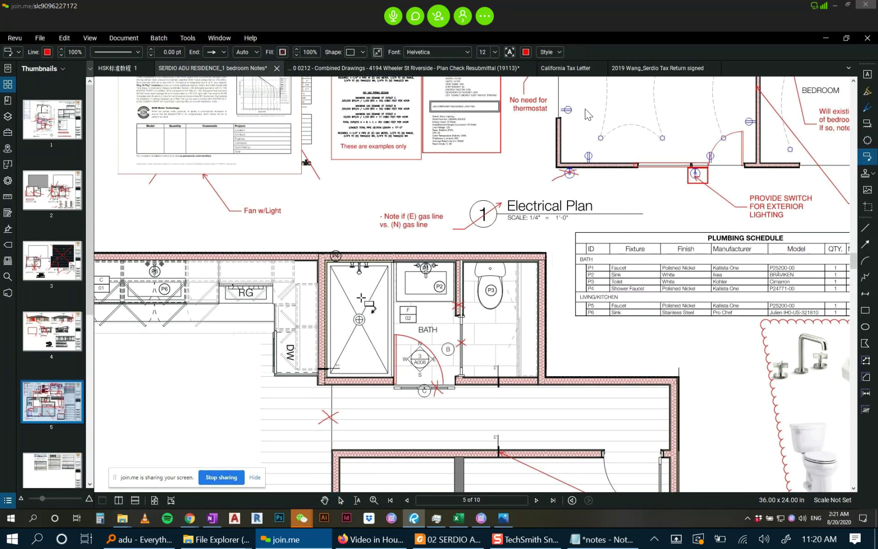
pyautogui.click(365, 267)
pyautogui.click(328, 232)
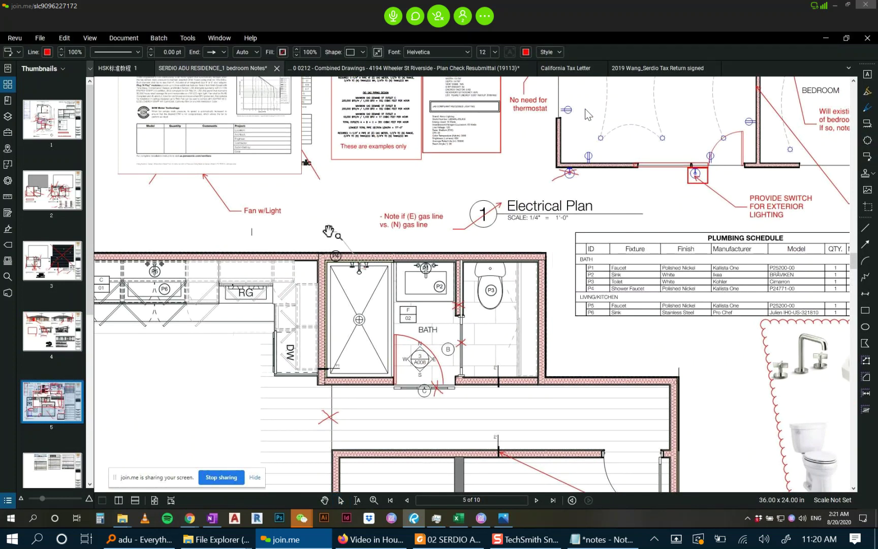
# Enter "Confirm tile or one piece shower pan with walls" in the shower callout and widen its text box to fit two lines.
pyautogui.write('Confirm tile or')
pyautogui.write(' all')
pyautogui.press('BackSpace')
pyautogui.write('one pliece shower pan with walls')
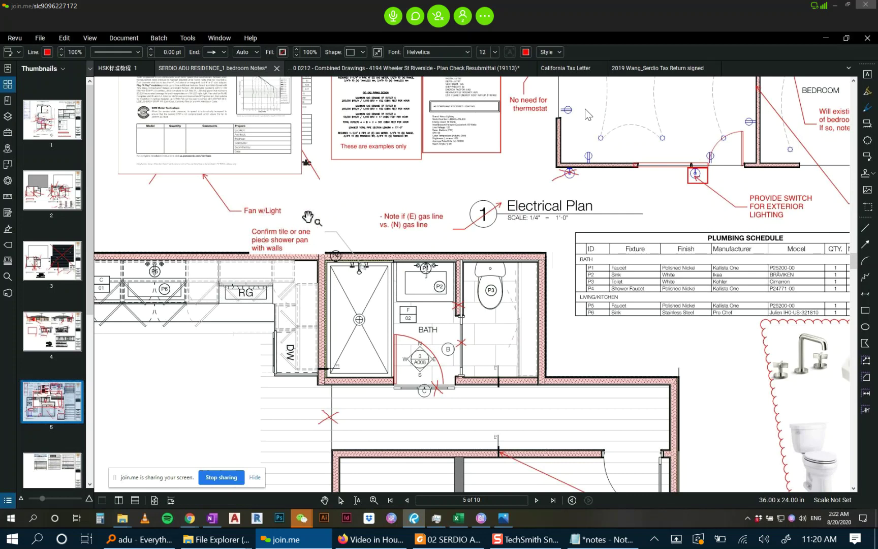
pyautogui.press('Escape')
pyautogui.moveTo(249, 240); pyautogui.dragTo(215, 240)
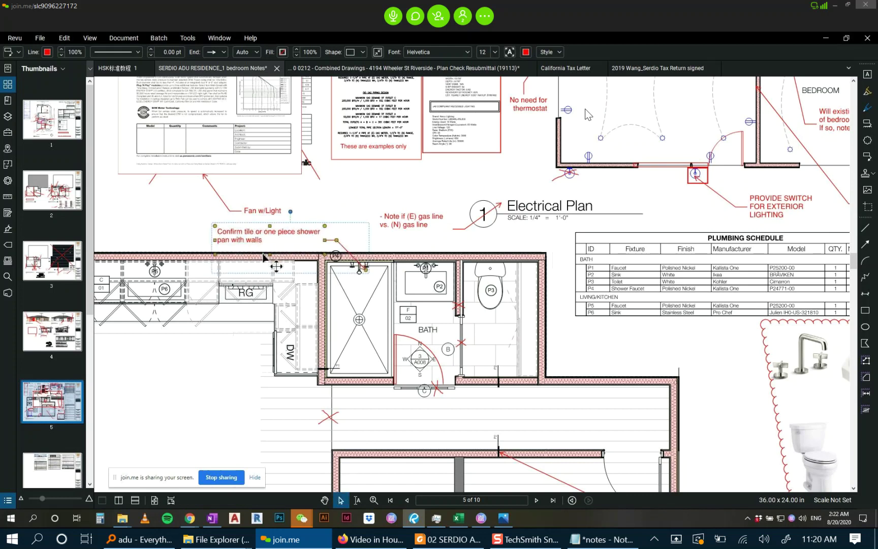
# Move the shower callout's text box up and clear of the kitchen wall on the Enlarged Floorplan.
pyautogui.moveTo(270, 255); pyautogui.dragTo(282, 242)
pyautogui.click(350, 193)
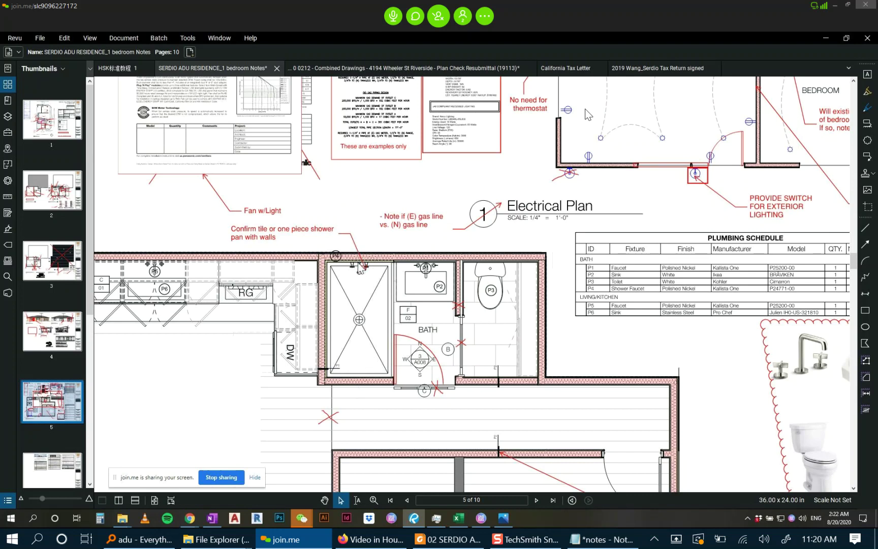
pyautogui.moveTo(332, 233); pyautogui.dragTo(387, 241)
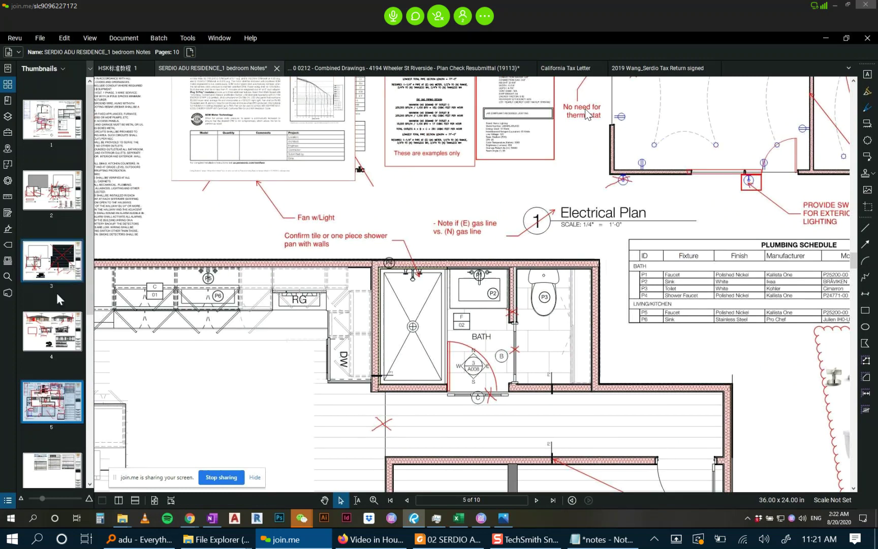
# Open page 4 and examine the elevations, the sections and the bathroom part of Section 4.
pyautogui.click(55, 333)
pyautogui.scroll(-4, 463, 318)
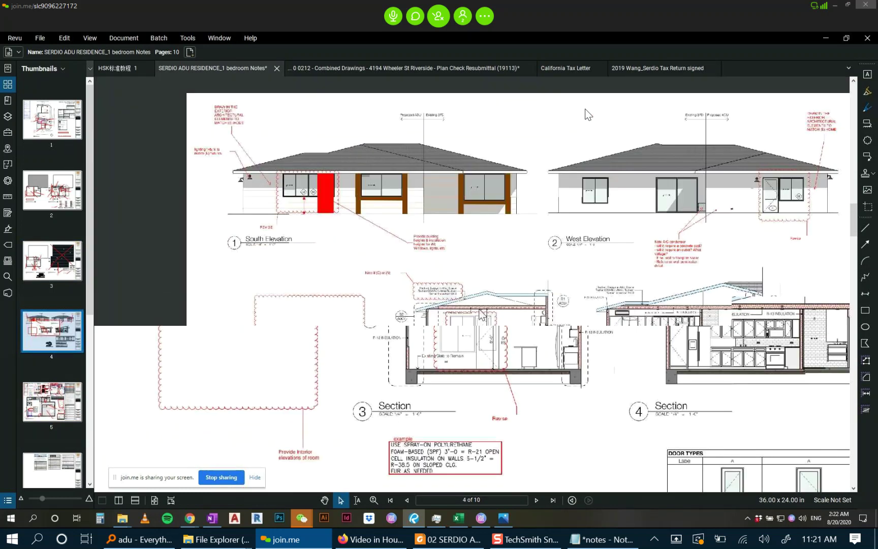
pyautogui.scroll(4, 706, 337)
pyautogui.scroll(-5, 585, 114)
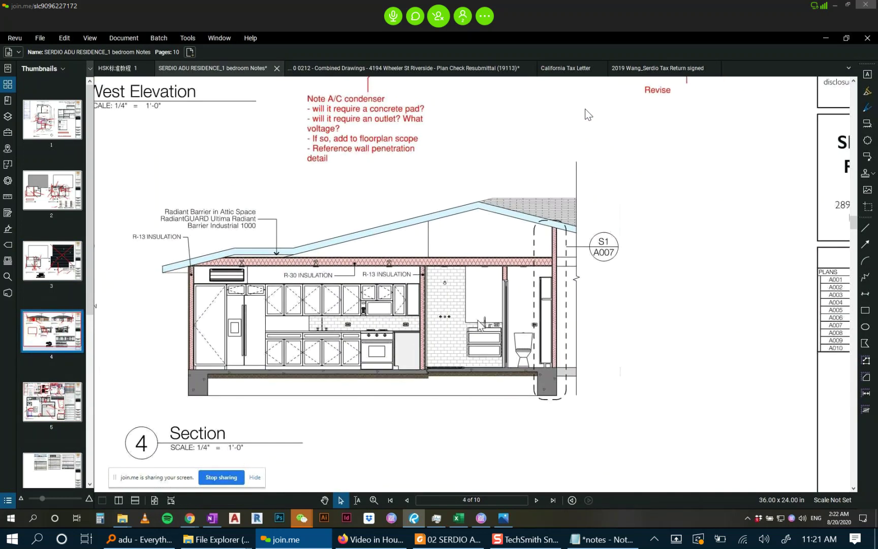
pyautogui.scroll(-3, 585, 114)
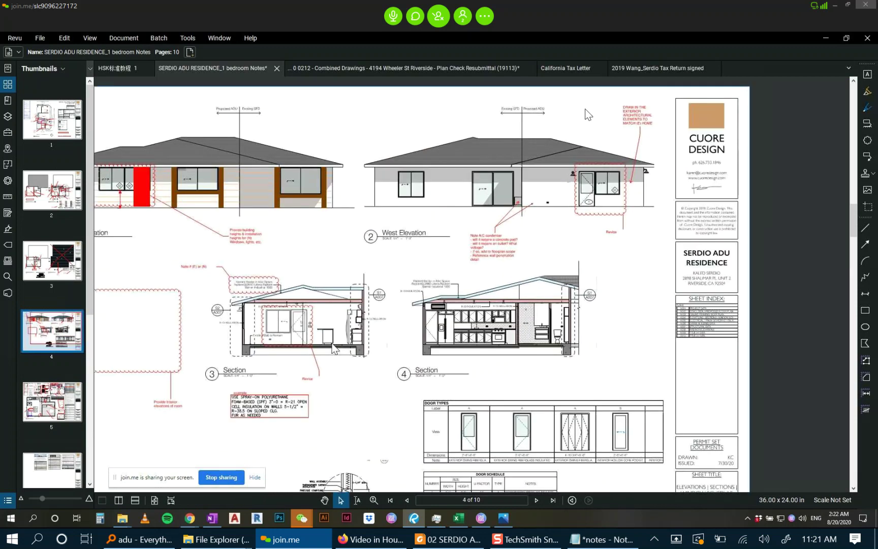
pyautogui.scroll(5, 452, 342)
pyautogui.scroll(6, 460, 336)
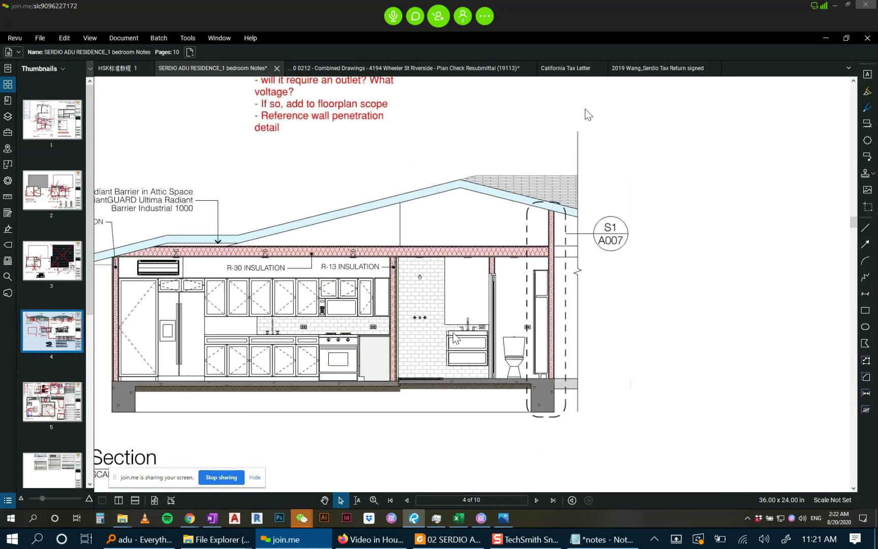
pyautogui.moveTo(425, 288); pyautogui.dragTo(288, 255)
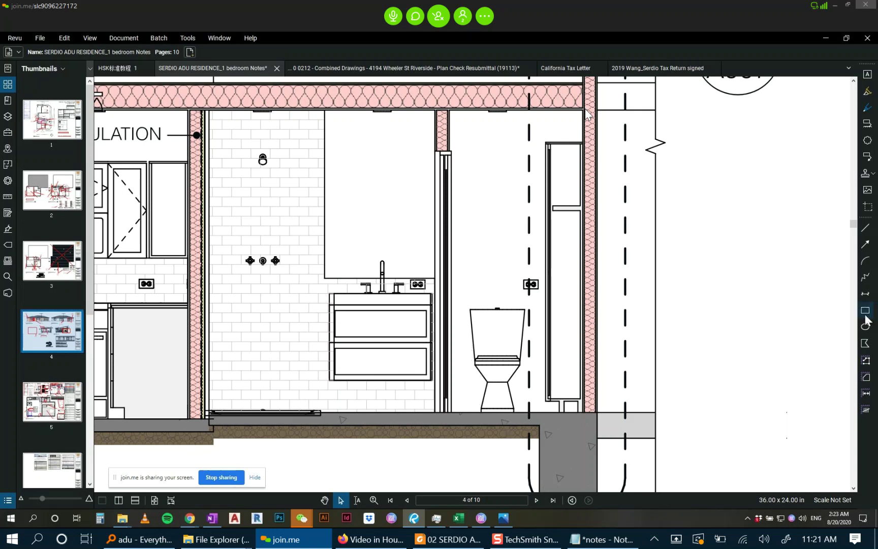
# Draw a horizontal red line across the wall above the toilet, from the pocket door to the tall cabinet, level with the vanity backsplash top.
pyautogui.click(865, 227)
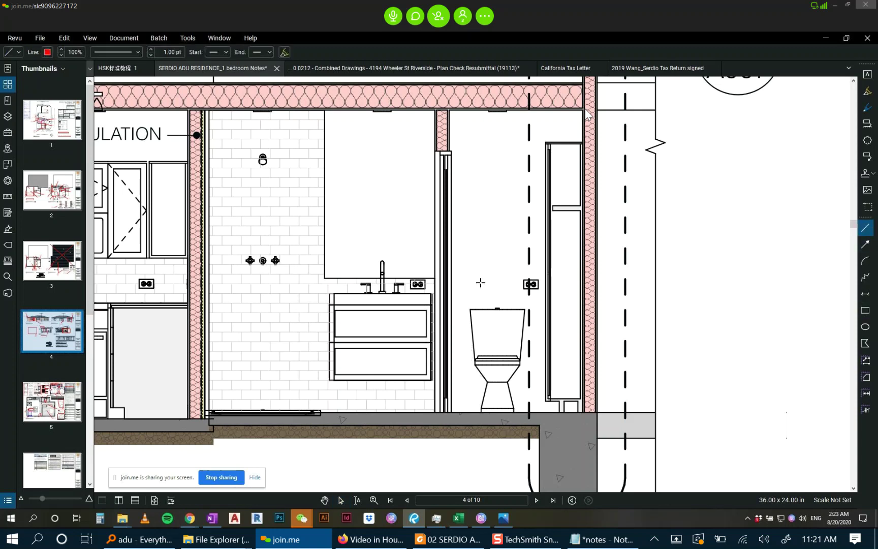
pyautogui.click(452, 277)
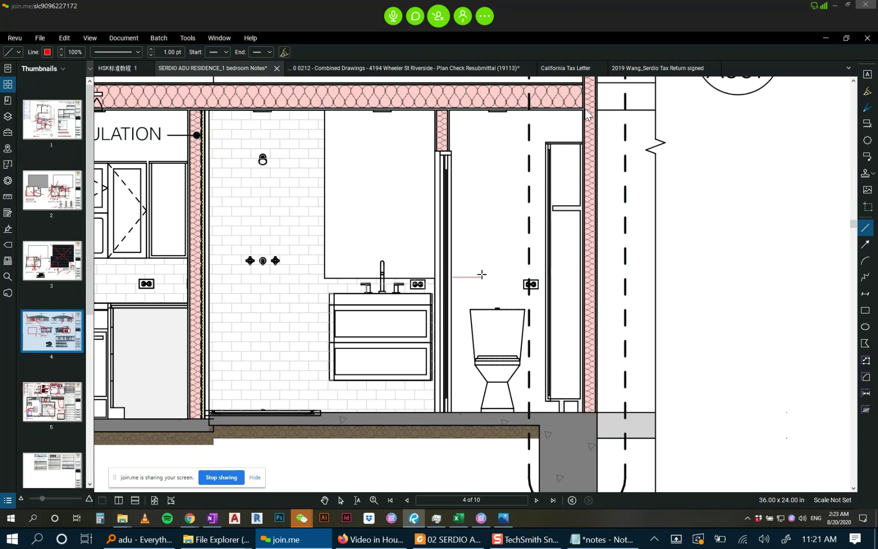
pyautogui.click(545, 277)
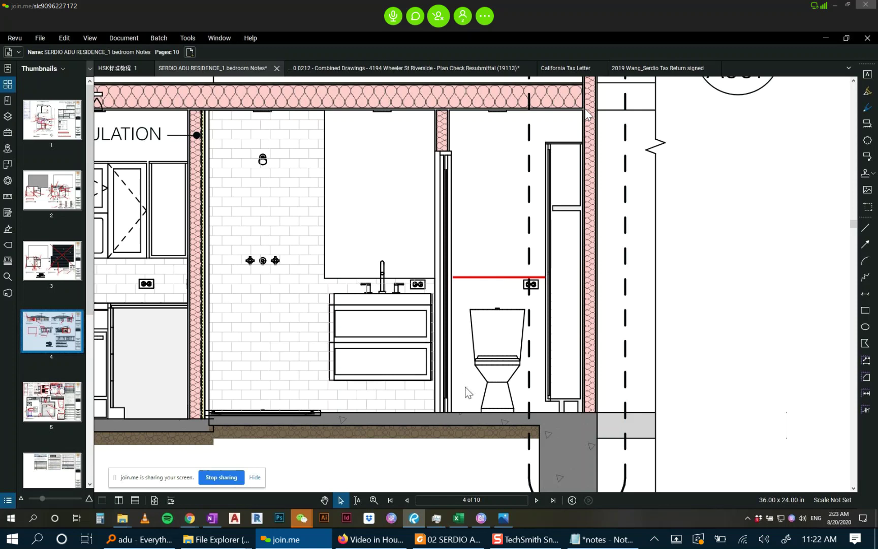
pyautogui.click(469, 278)
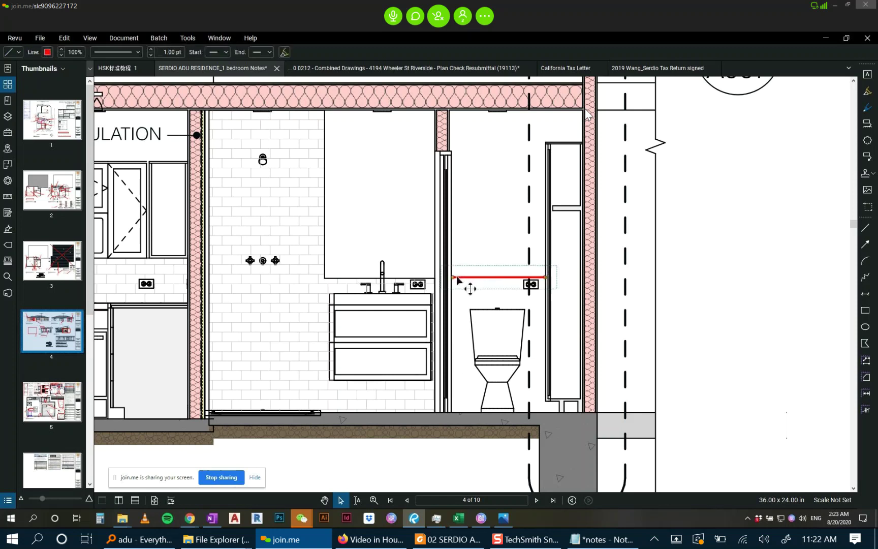
pyautogui.click(682, 291)
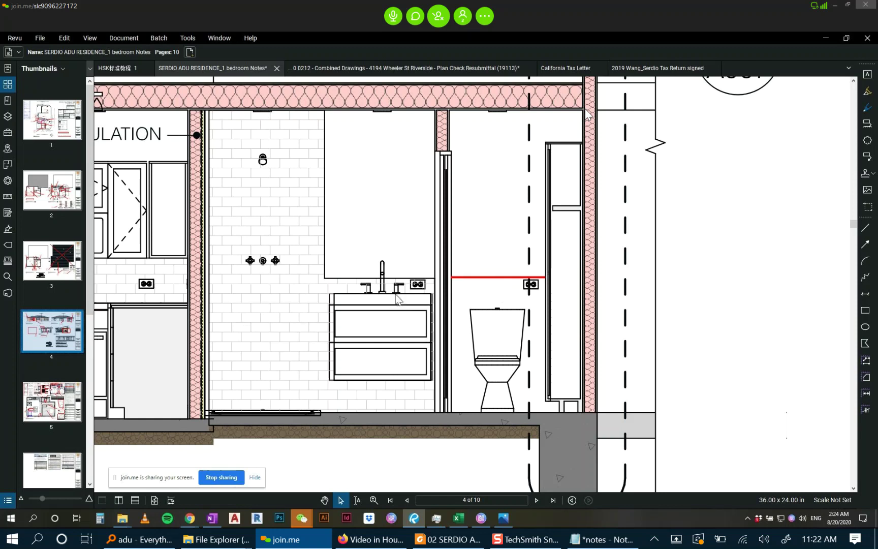
# Draw a red rectangle covering the full-height tiled shower wall in Section 4.
pyautogui.scroll(-3, 345, 232)
pyautogui.scroll(4, 313, 193)
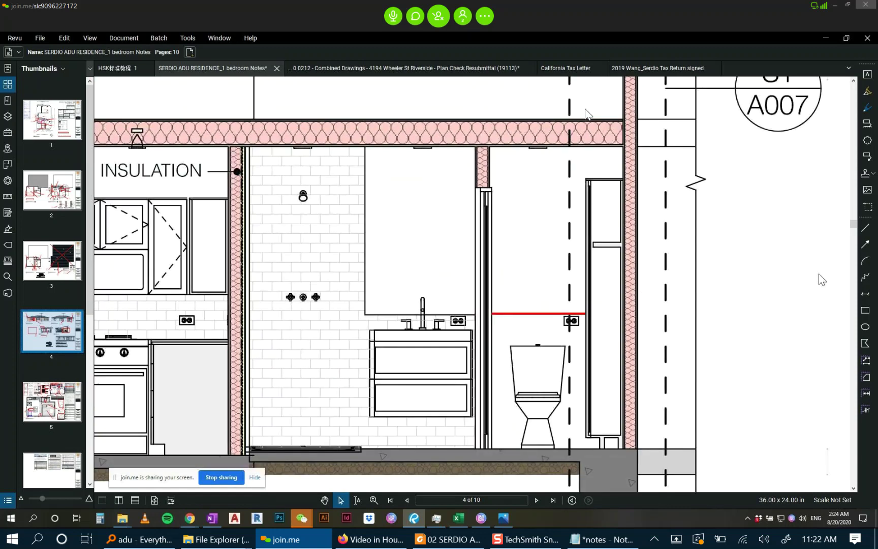
pyautogui.click(865, 310)
pyautogui.moveTo(363, 148); pyautogui.dragTo(249, 447)
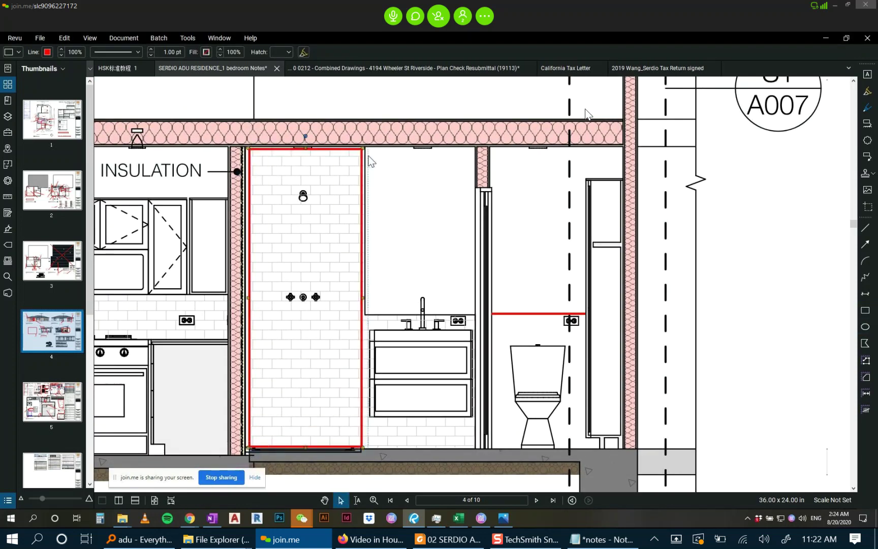
# Fill the shower wall rectangle with light yellow at 50% opacity.
pyautogui.click(206, 52)
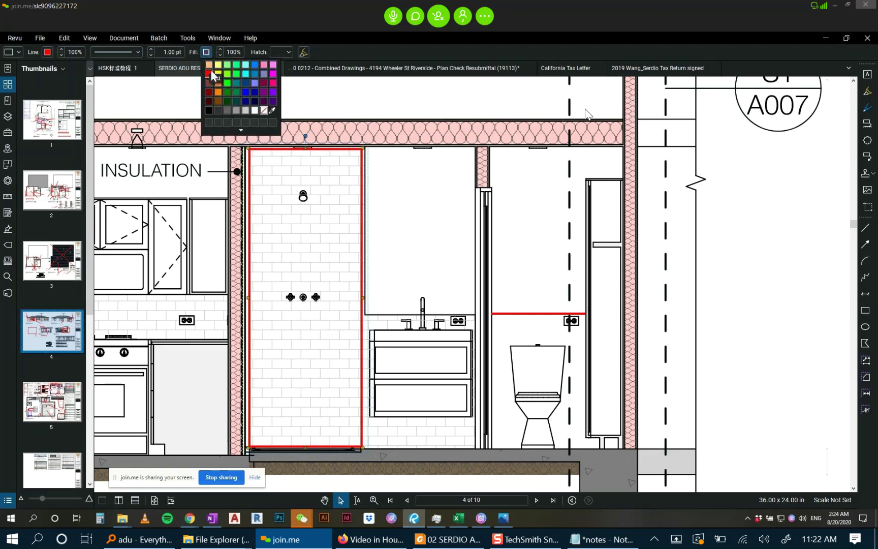
pyautogui.click(209, 73)
pyautogui.click(243, 52)
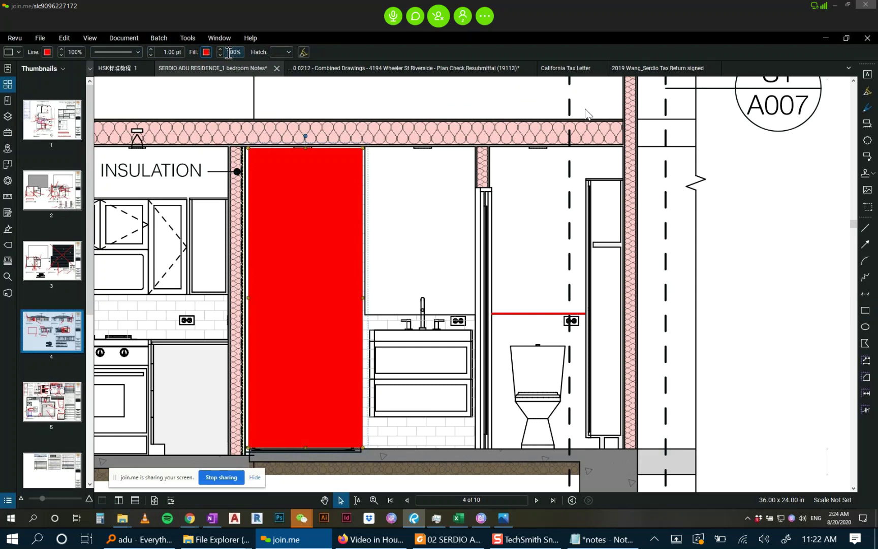
pyautogui.write('500')
pyautogui.press('Return')
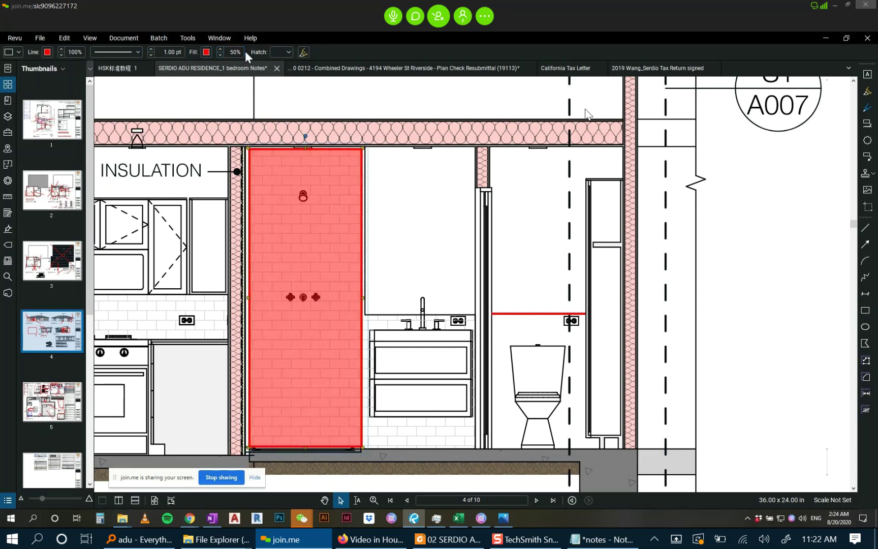
pyautogui.click(206, 52)
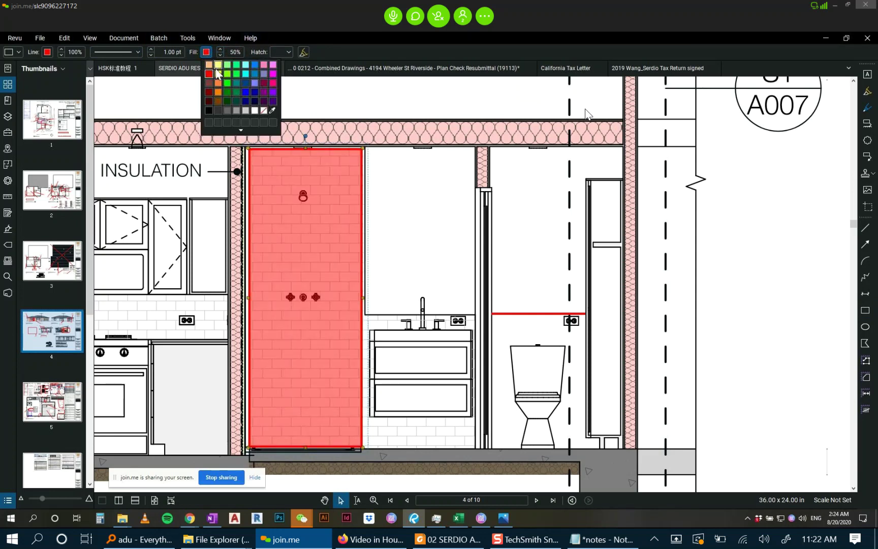
pyautogui.click(218, 74)
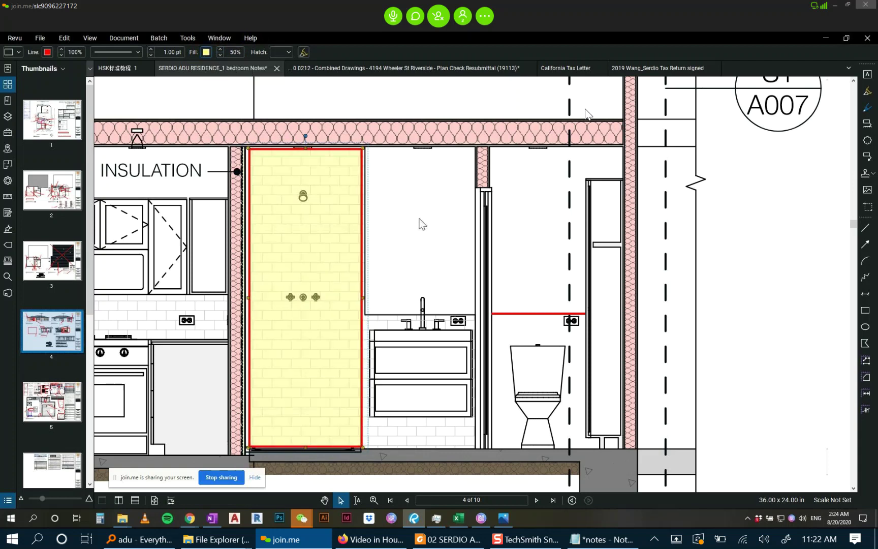
# Place a callout pointing at the yellow shower wall, with the text "full wall shower pan" below the section.
pyautogui.scroll(-4, 399, 218)
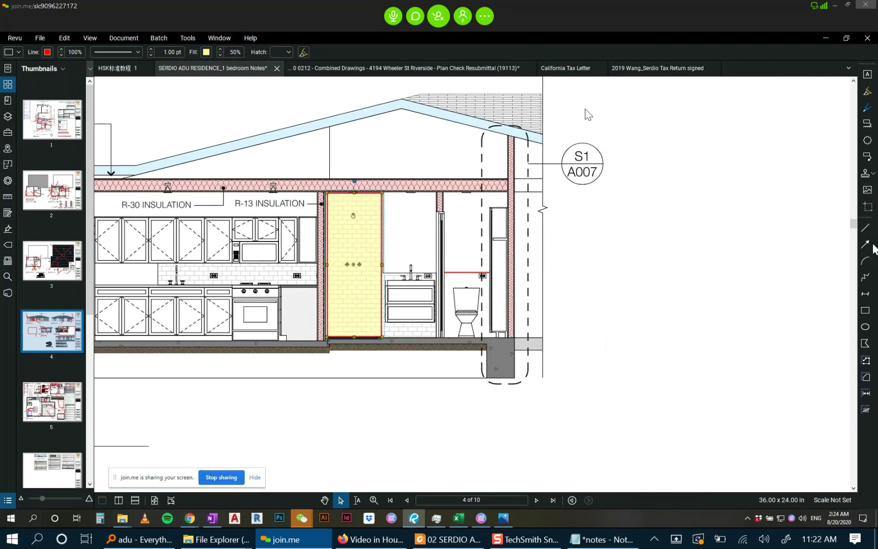
pyautogui.click(867, 157)
pyautogui.moveTo(343, 318); pyautogui.dragTo(393, 433)
pyautogui.write('full')
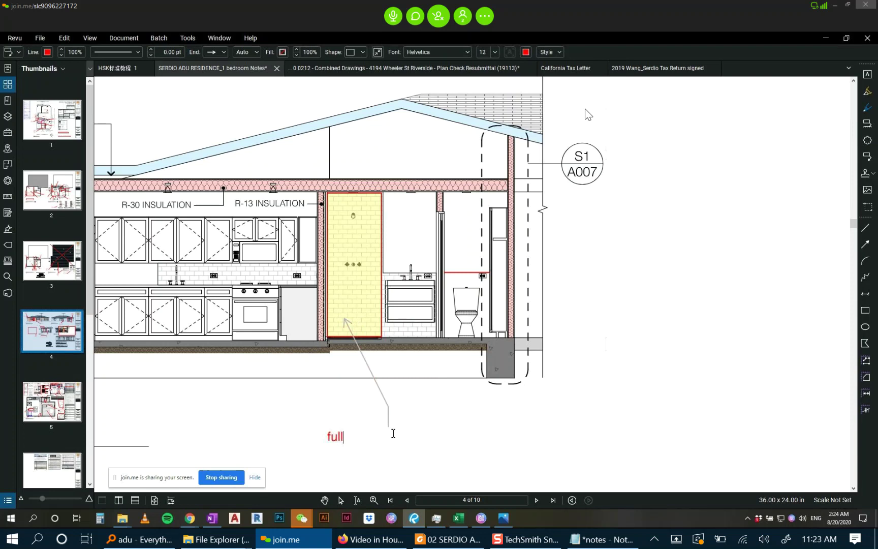
pyautogui.write(' wall shower pan')
pyautogui.click(465, 338)
# Add "???" to the end of the shower callout so it reads "full wall shower pan???".
pyautogui.scroll(2, 463, 336)
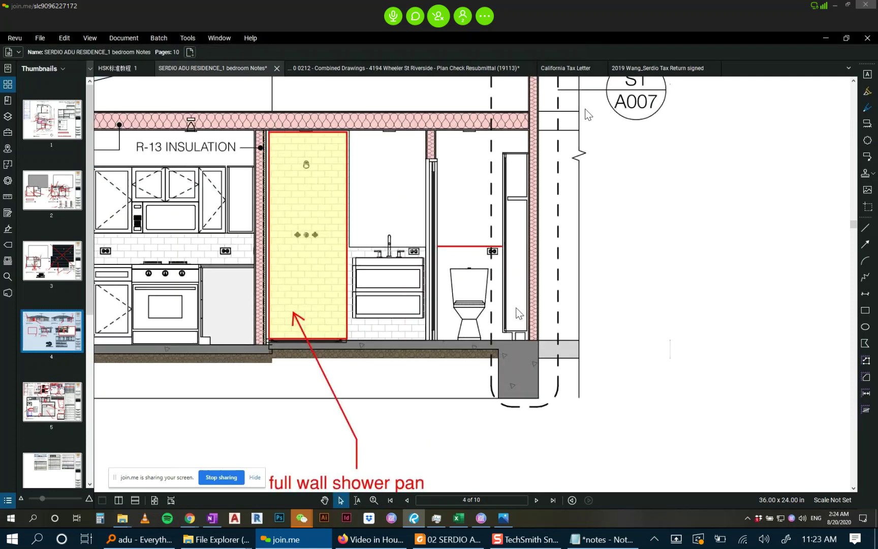
pyautogui.tripleClick(399, 399)
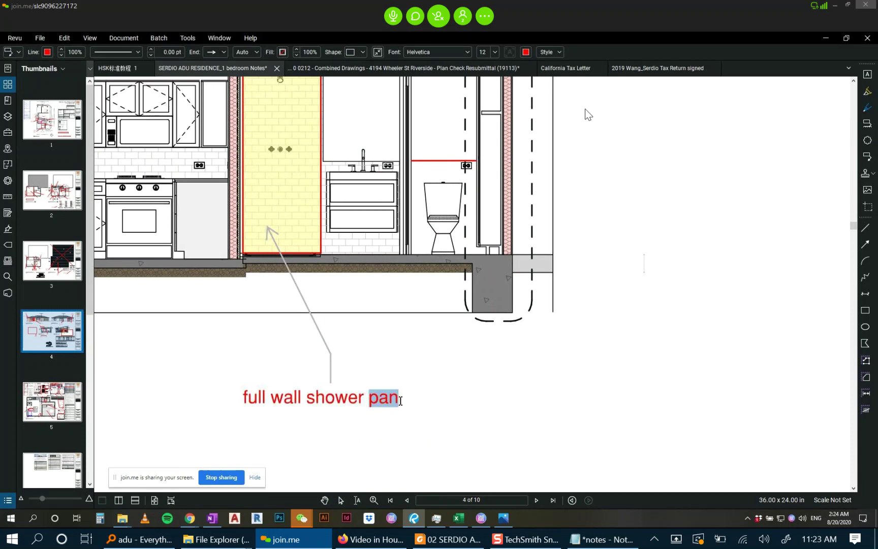
pyautogui.click(400, 401)
pyautogui.write('???')
pyautogui.press('Escape')
pyautogui.click(448, 402)
# Draw an upright red rectangle as a mirror outline on the wall above the vanity faucet and lower its top edge.
pyautogui.scroll(-2, 448, 402)
pyautogui.scroll(2, 368, 209)
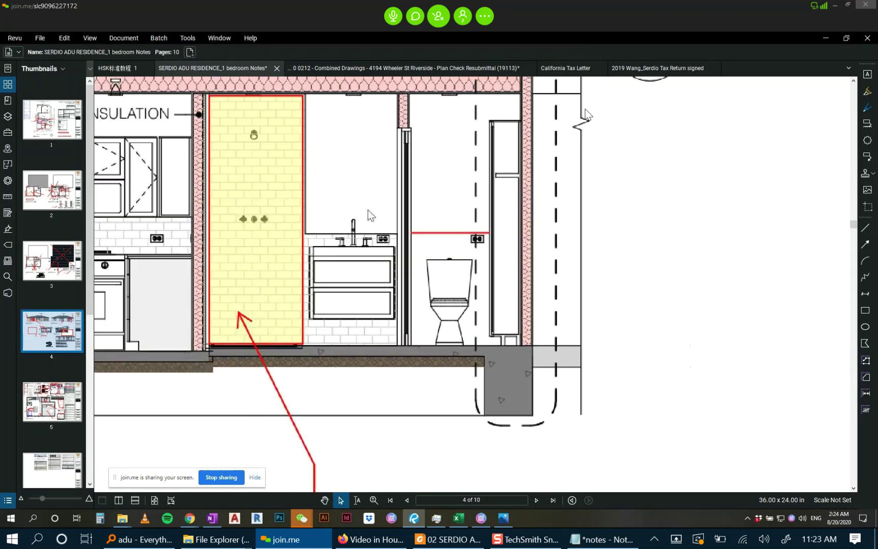
pyautogui.scroll(1, 338, 164)
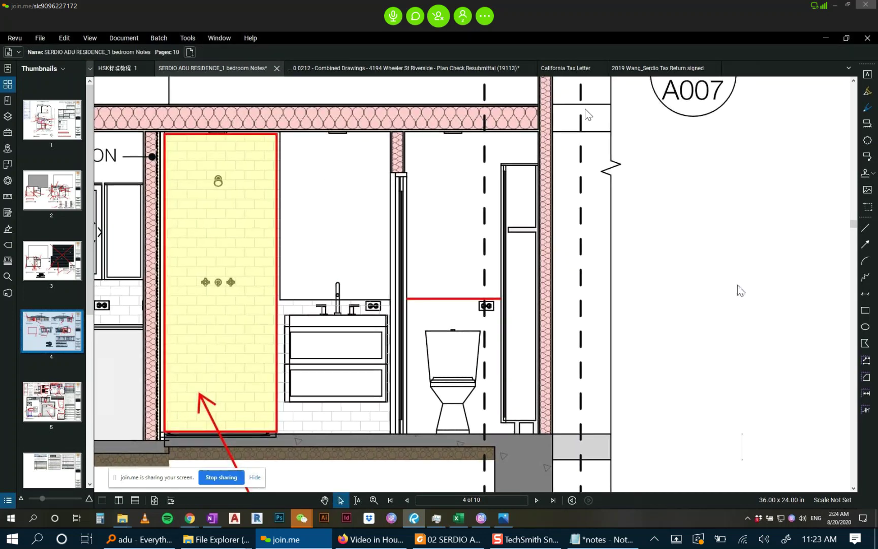
pyautogui.click(865, 310)
pyautogui.moveTo(300, 147); pyautogui.dragTo(371, 273)
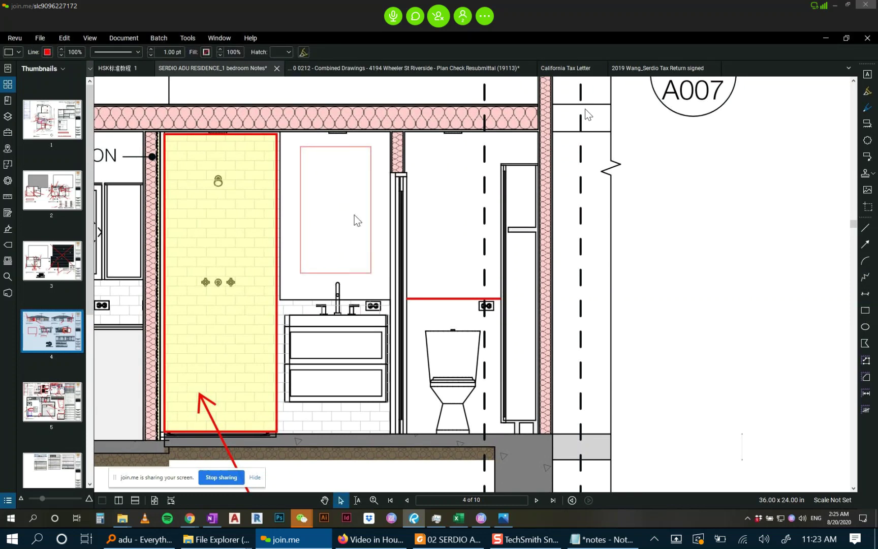
pyautogui.moveTo(336, 146); pyautogui.dragTo(336, 168)
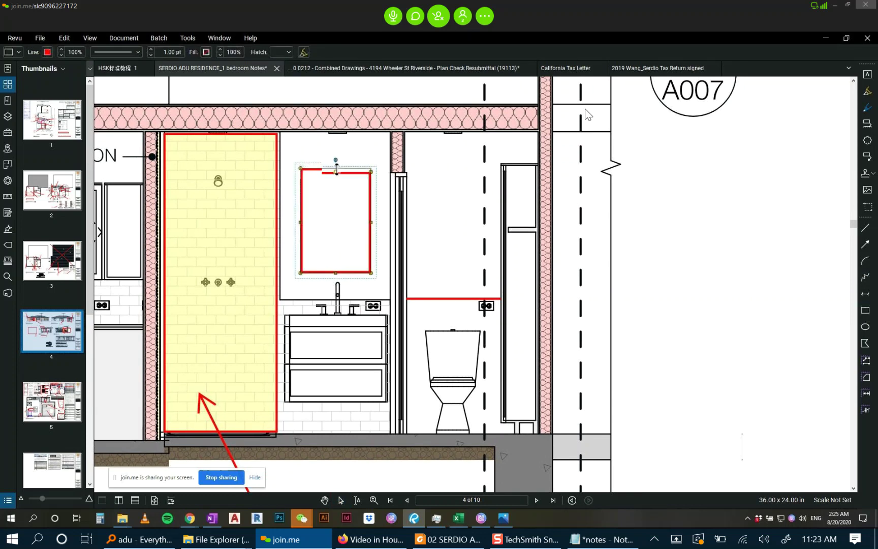
# Draw a short, thin red rectangle centred just above the mirror outline over the vanity.
pyautogui.click(865, 310)
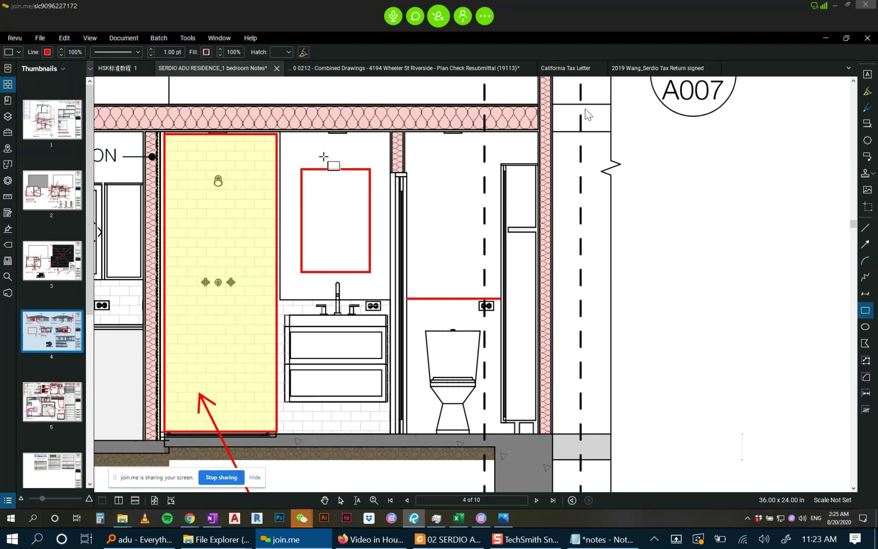
pyautogui.moveTo(319, 159); pyautogui.dragTo(353, 166)
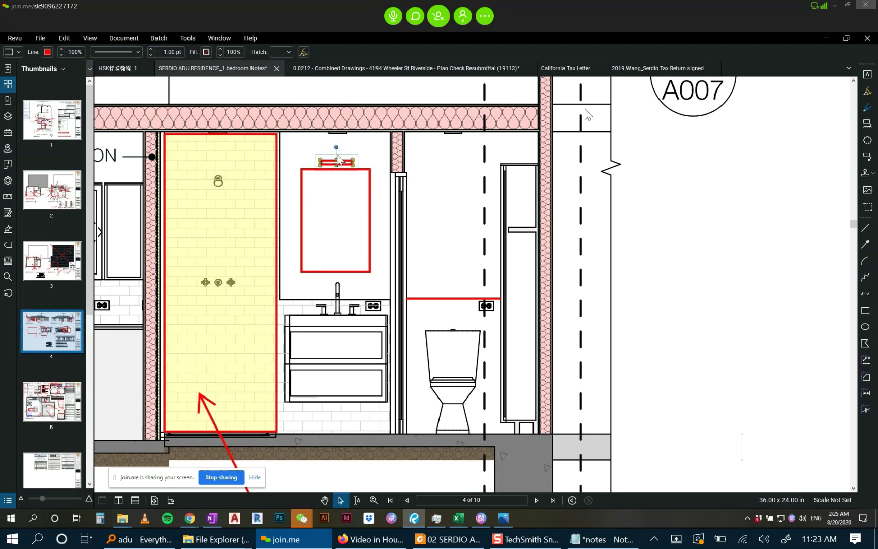
pyautogui.click(746, 241)
# Examine the marked-up shower, vanity and toilet walls in Section 4 and the surrounding sheet.
pyautogui.scroll(-3, 376, 330)
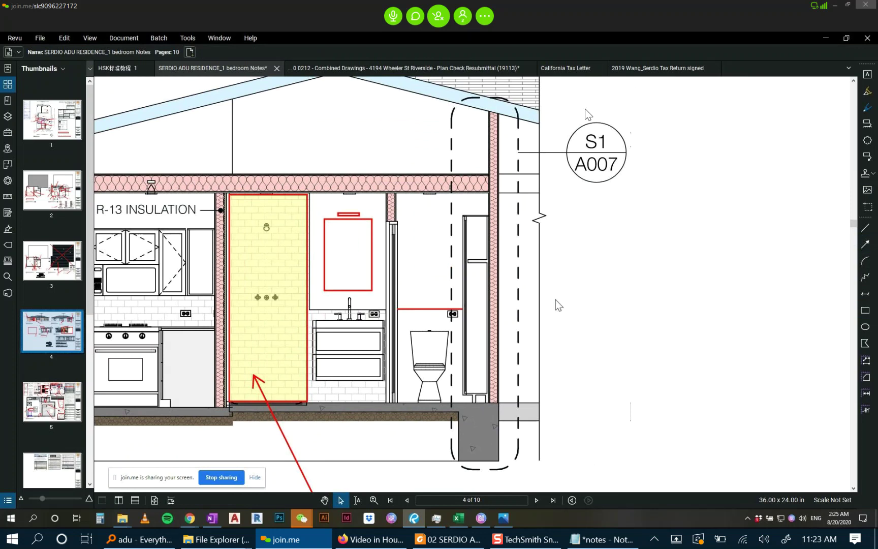
pyautogui.scroll(2, 320, 284)
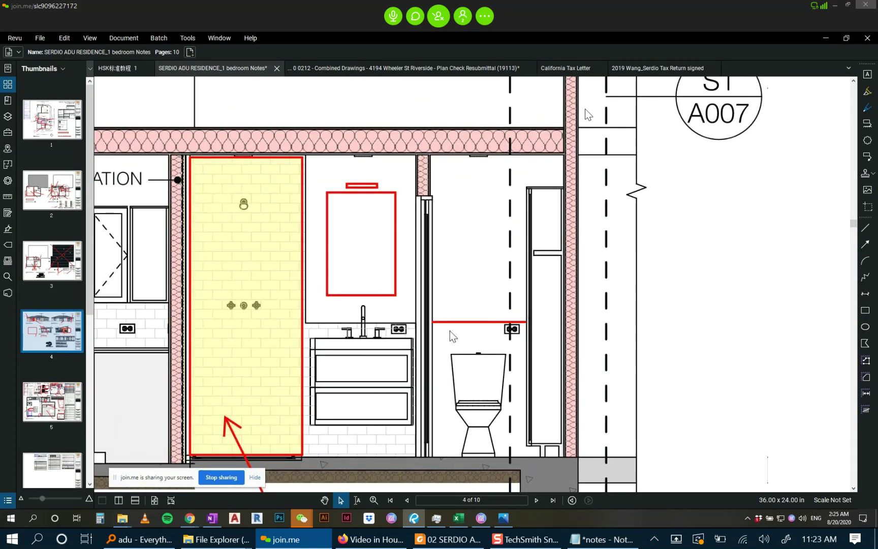
pyautogui.scroll(-2, 450, 331)
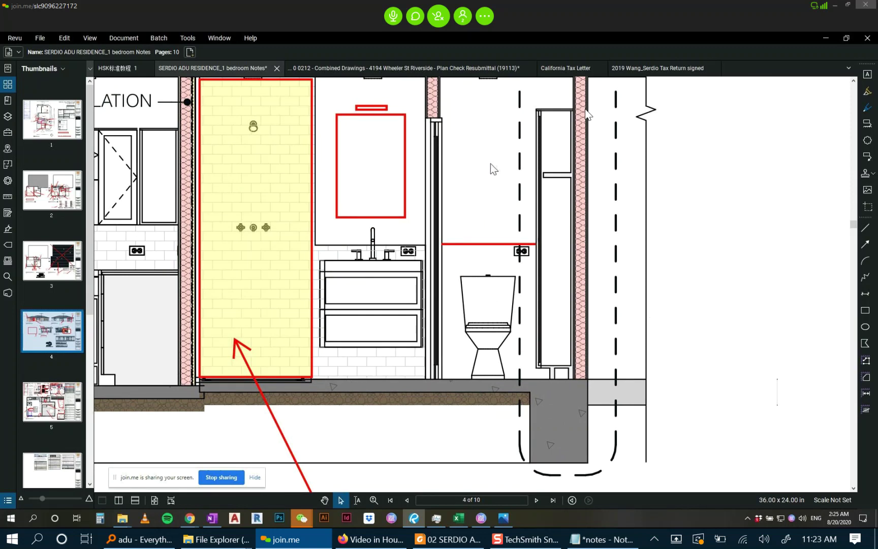
pyautogui.scroll(-5, 523, 162)
pyautogui.scroll(-4, 585, 112)
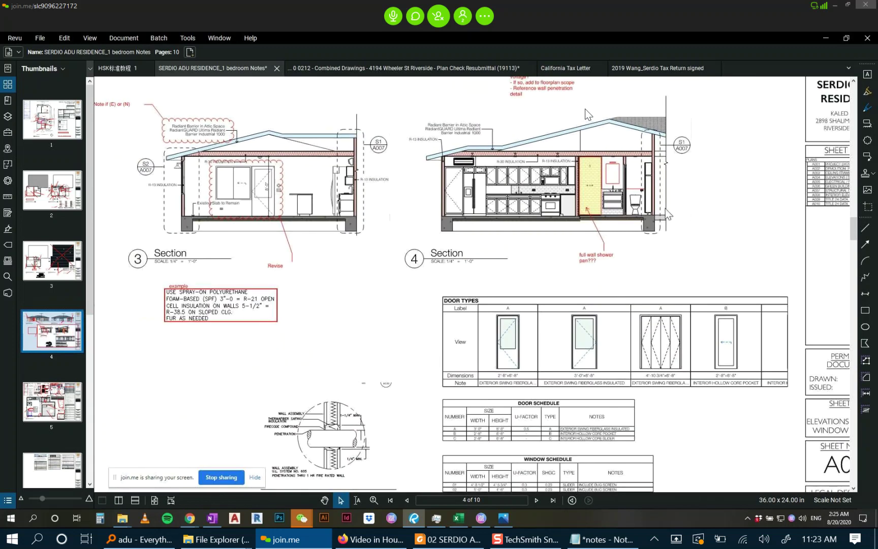
pyautogui.scroll(7, 673, 210)
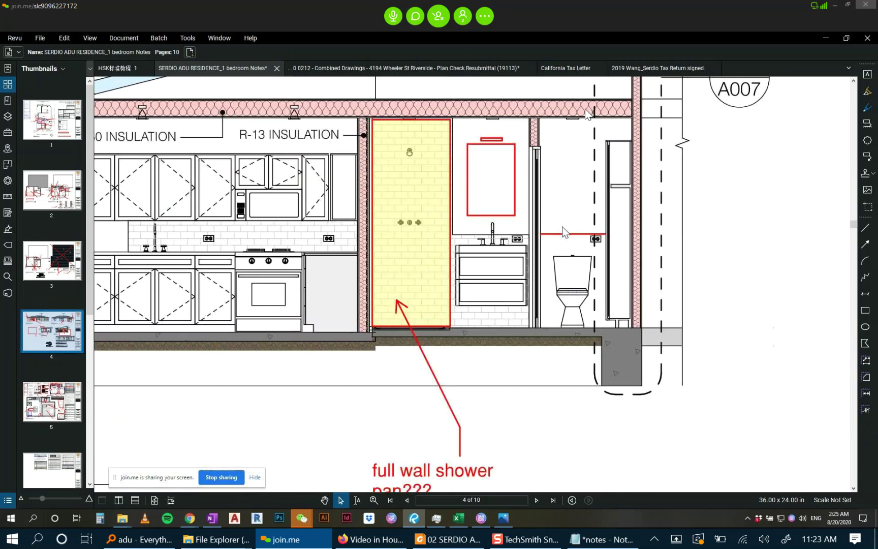
pyautogui.scroll(2, 576, 256)
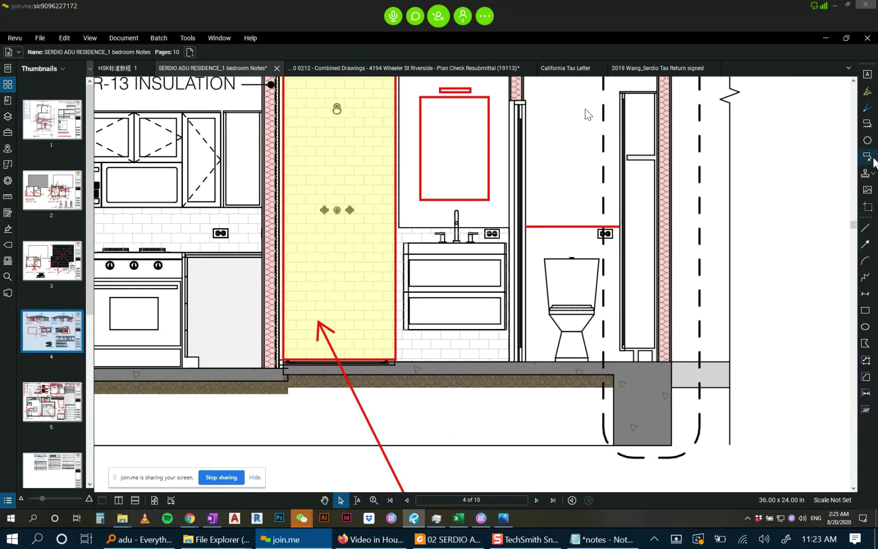
# Add a red callout reading "tile?" with its arrow pointing at the wall area above the toilet in Section 4.
pyautogui.click(873, 160)
pyautogui.click(572, 243)
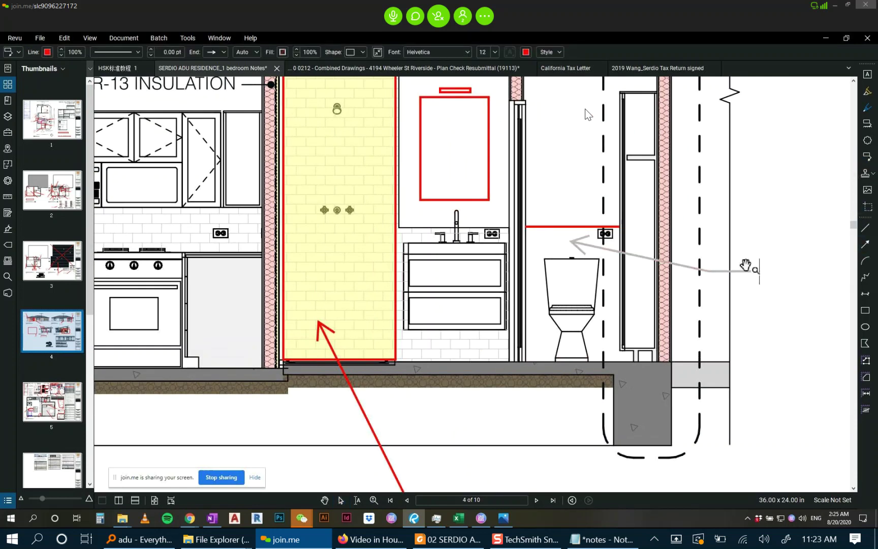
pyautogui.write('wat')
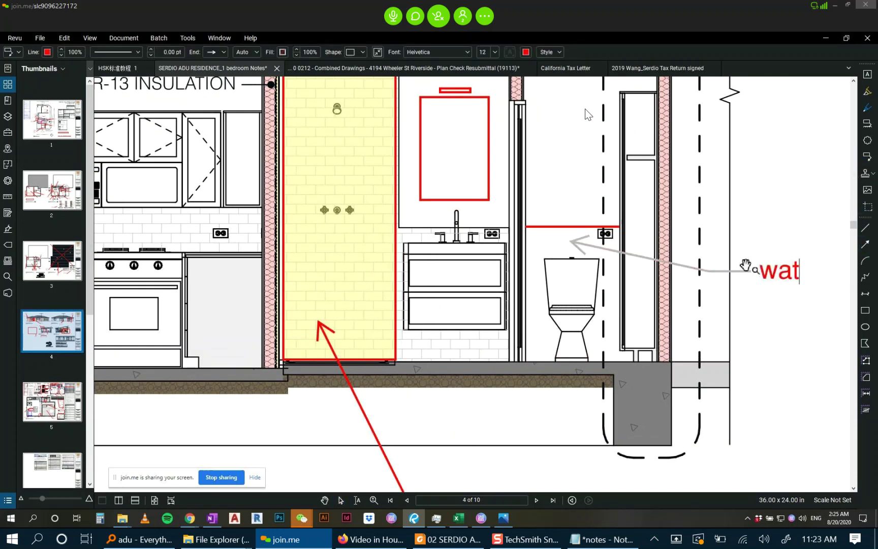
pyautogui.press('BackSpace')
pyautogui.press('BackSpace')
pyautogui.press('BackSpace')
pyautogui.write('tile?')
pyautogui.click(797, 346)
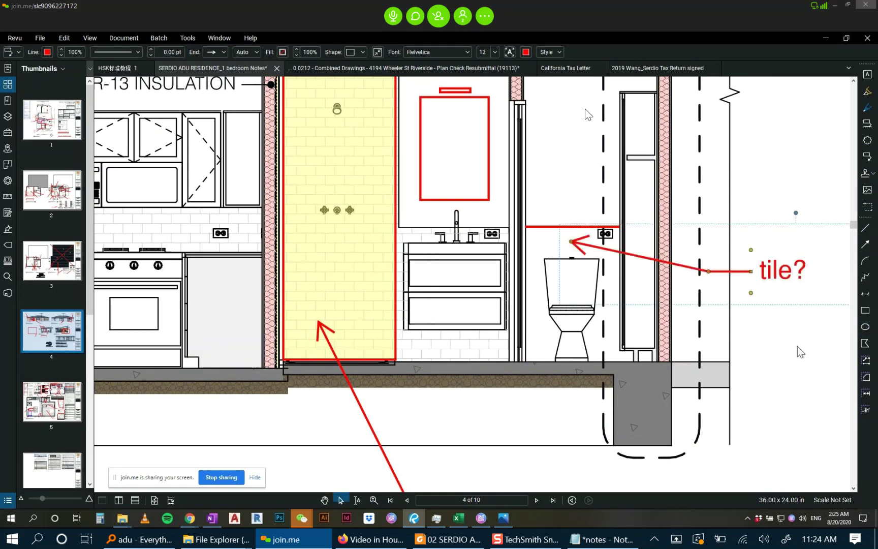
pyautogui.press('Escape')
# Draw a horizontal red arrow across the untiled kitchen backsplash, from the edge of the tile near the sink to the refrigerator side.
pyautogui.scroll(-2, 796, 346)
pyautogui.moveTo(793, 331); pyautogui.dragTo(670, 320)
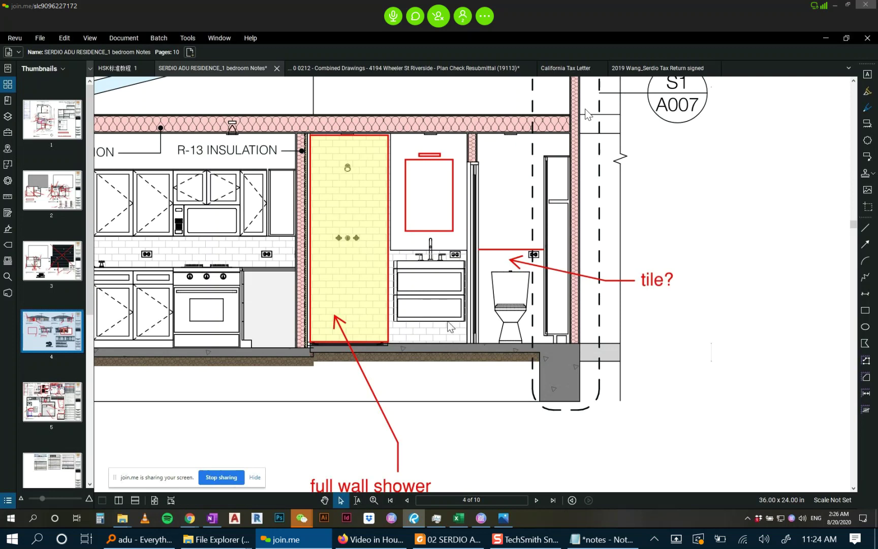
pyautogui.scroll(-2, 440, 327)
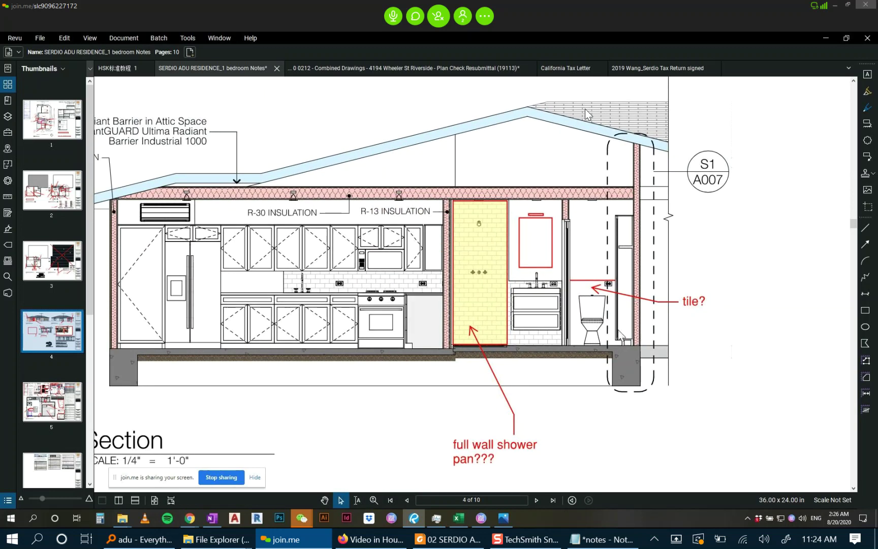
pyautogui.scroll(1, 555, 329)
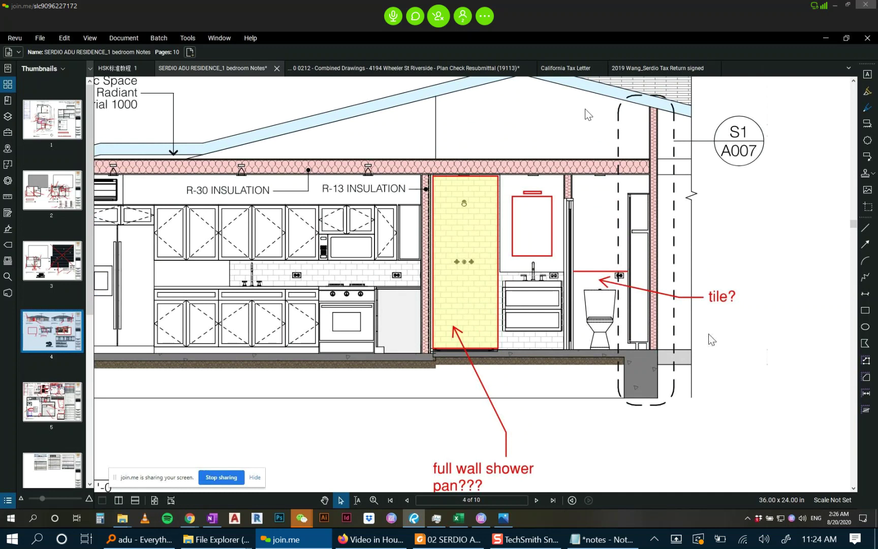
pyautogui.moveTo(515, 261); pyautogui.dragTo(605, 234)
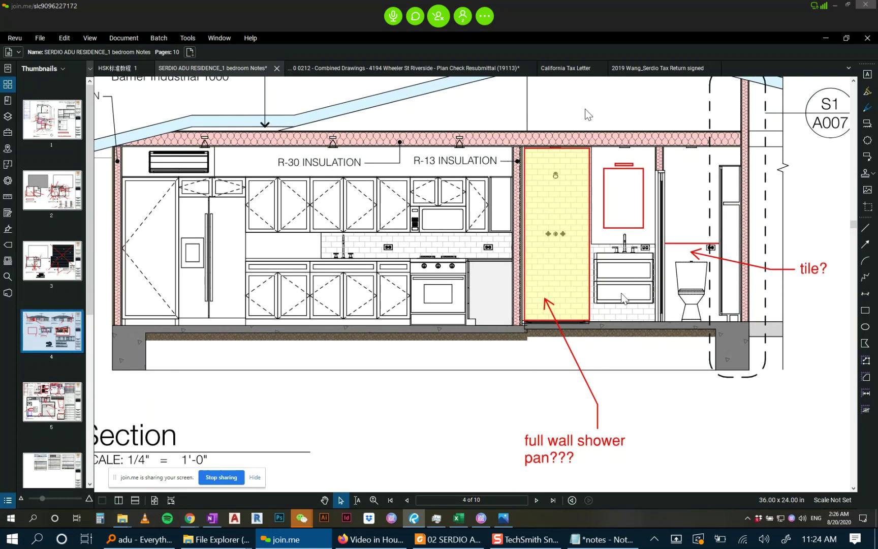
pyautogui.scroll(5, 416, 343)
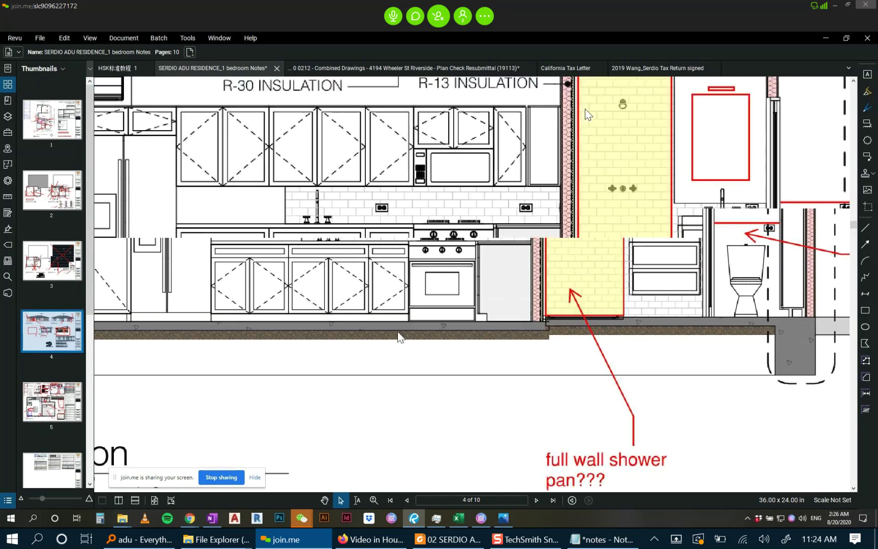
pyautogui.scroll(1, 372, 267)
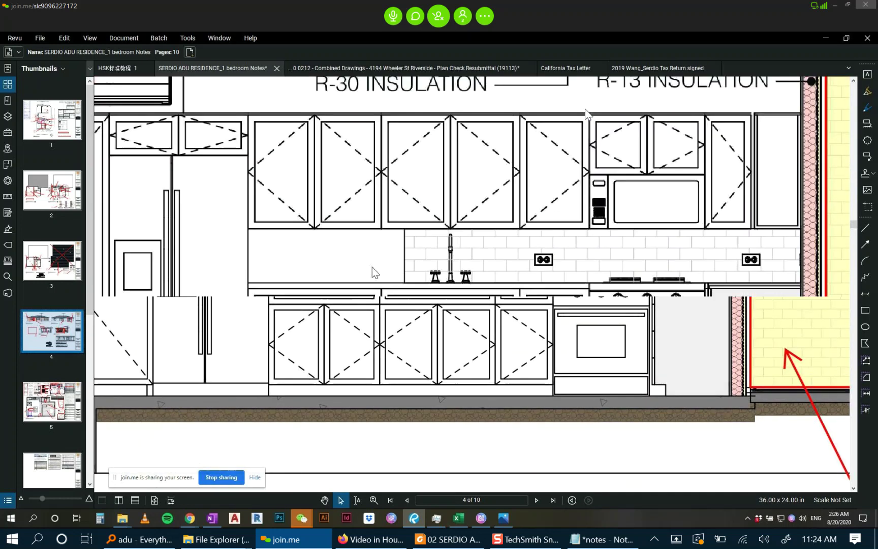
pyautogui.click(865, 246)
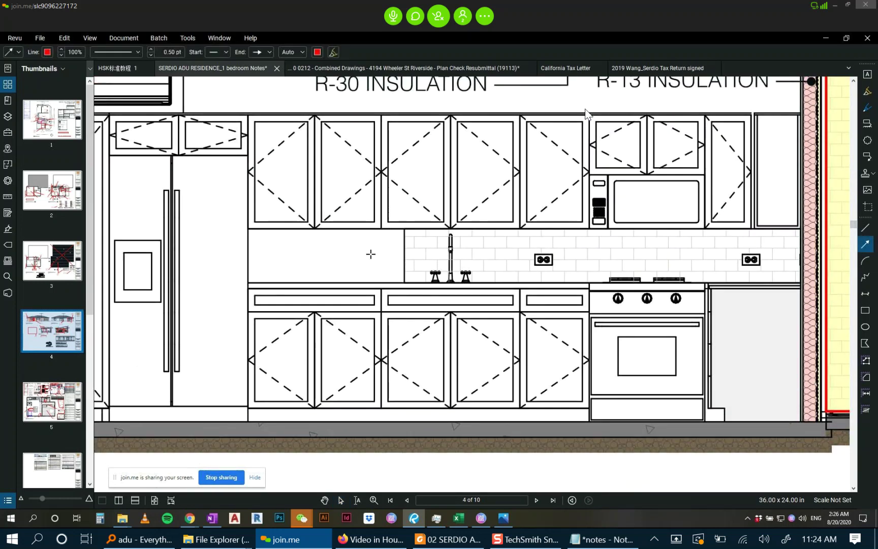
pyautogui.moveTo(404, 257); pyautogui.dragTo(250, 258)
pyautogui.click(337, 249)
pyautogui.click(328, 259)
pyautogui.click(358, 239)
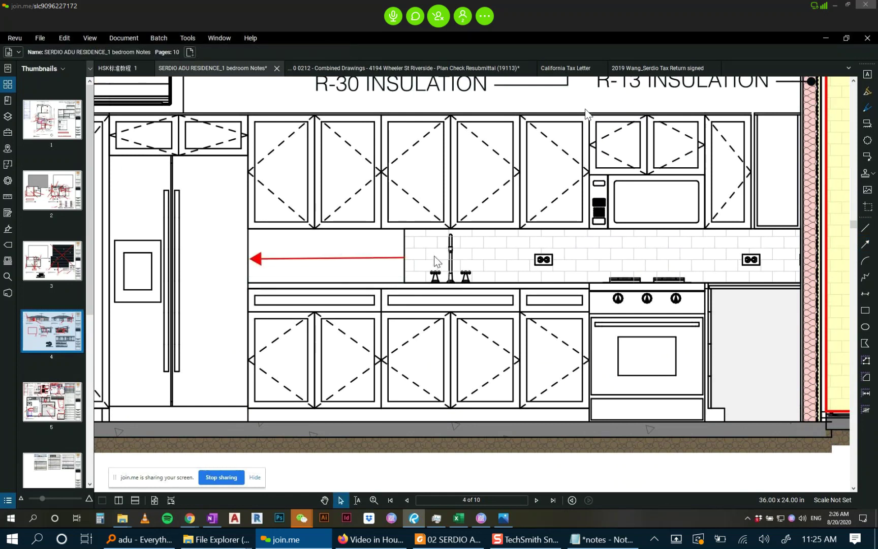
# Draw a small red outlet rectangle on the untiled part of the kitchen backsplash and shift the red arrow up clear of it.
pyautogui.scroll(-1, 437, 254)
pyautogui.scroll(-3, 441, 250)
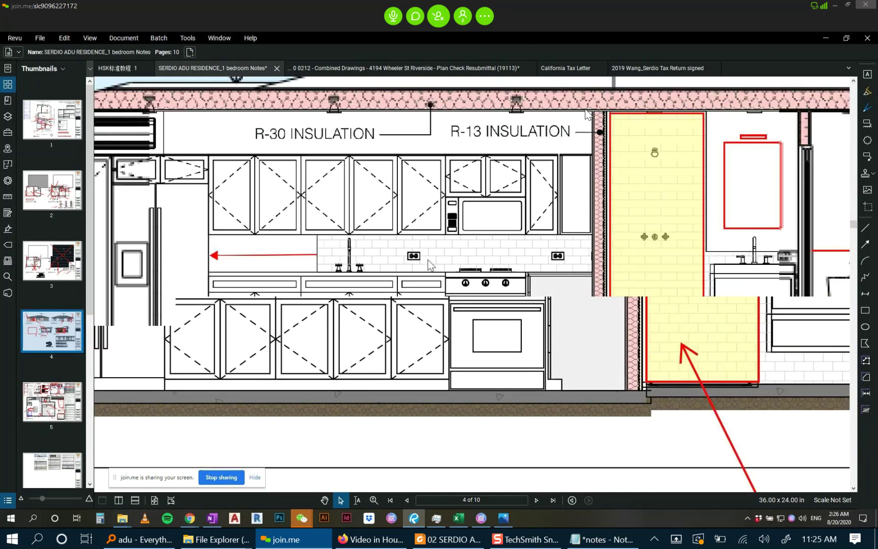
pyautogui.scroll(5, 388, 269)
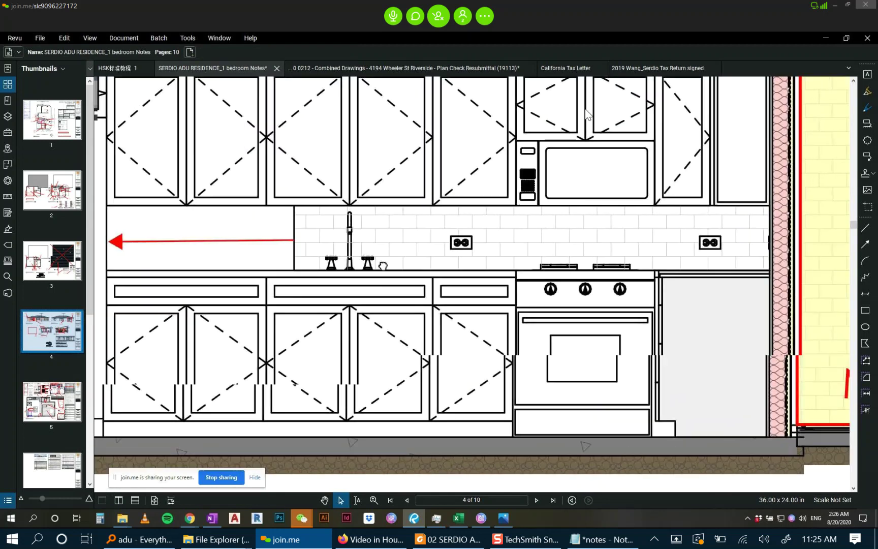
pyautogui.click(865, 310)
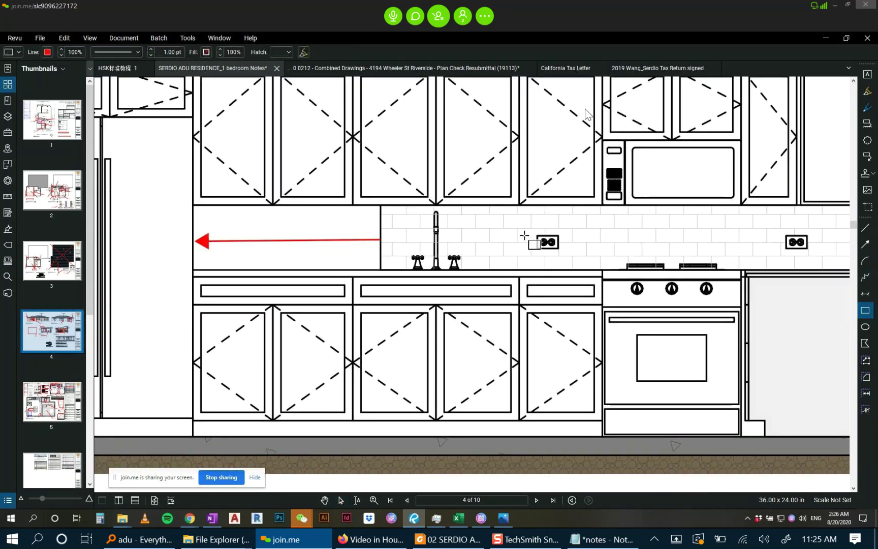
pyautogui.scroll(-2, 540, 237)
pyautogui.moveTo(358, 234); pyautogui.dragTo(376, 245)
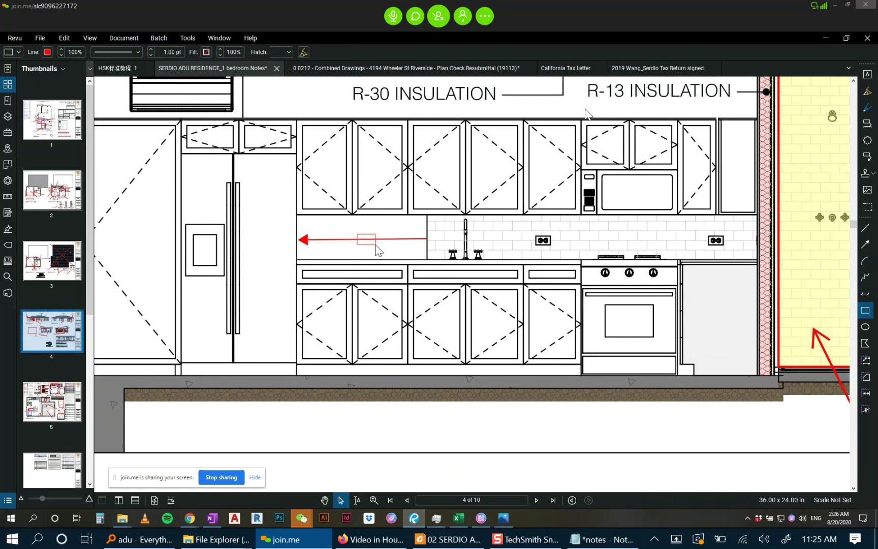
pyautogui.scroll(-3, 568, 245)
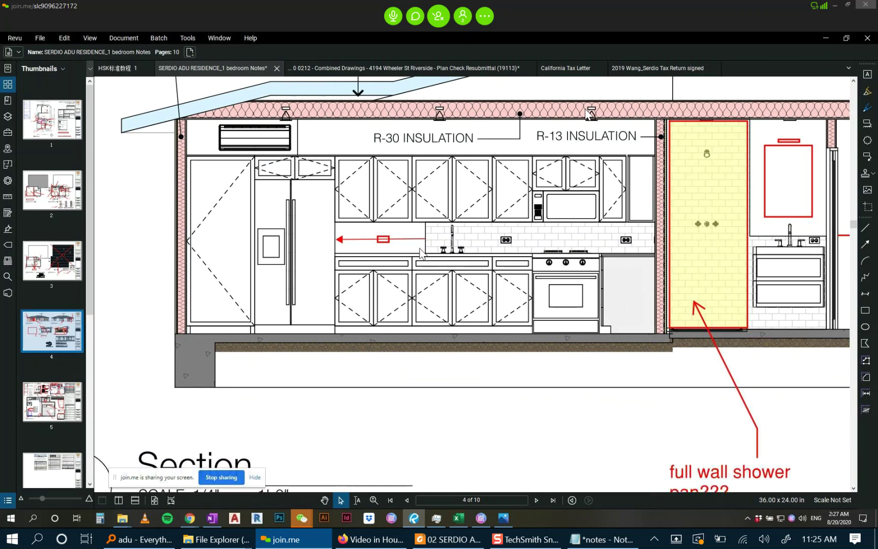
pyautogui.scroll(1, 402, 244)
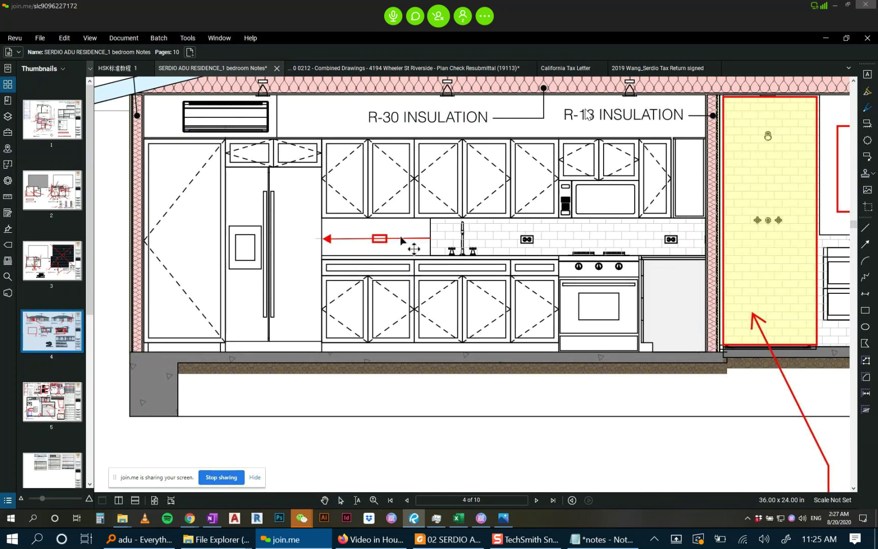
pyautogui.scroll(-1, 498, 242)
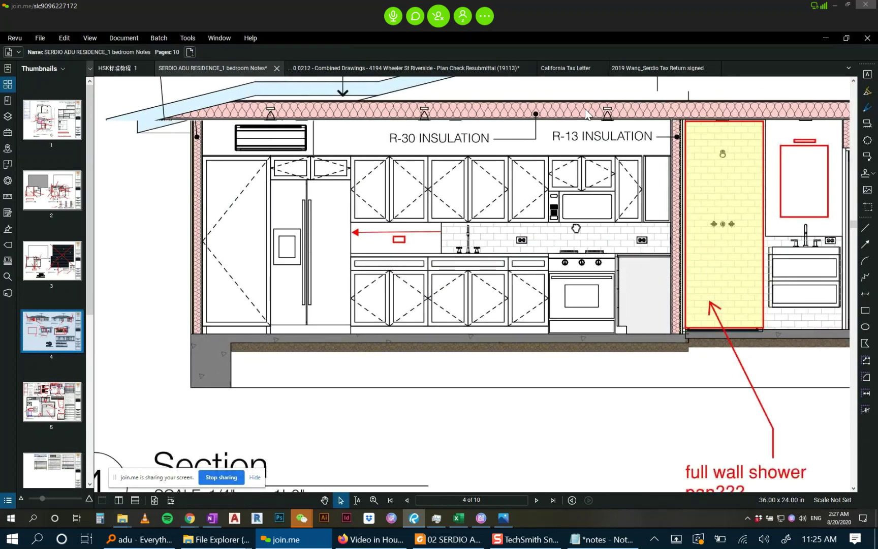
# Draw a red rectangle filling the gap between the tall cabinet beside the toilet and the ceiling.
pyautogui.scroll(2, 660, 178)
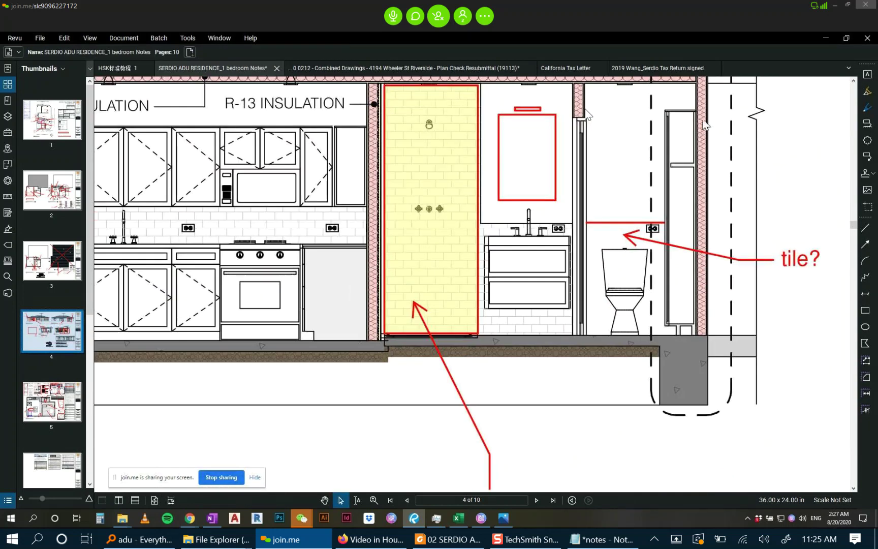
pyautogui.moveTo(668, 122); pyautogui.dragTo(510, 230)
pyautogui.scroll(2, 510, 230)
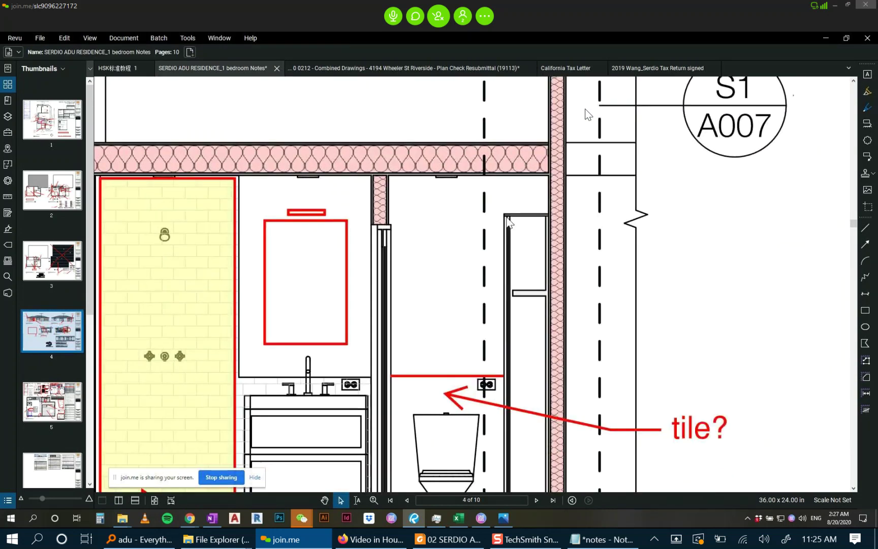
pyautogui.click(864, 311)
pyautogui.moveTo(507, 193)
pyautogui.mouseDown()
pyautogui.moveTo(550, 175)
pyautogui.moveTo(504, 196)
pyautogui.mouseUp()
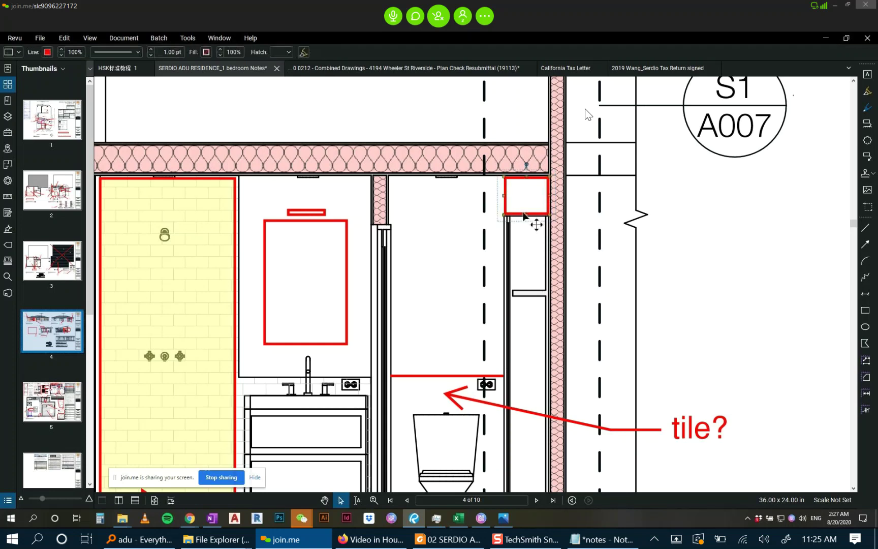
# Add a red callout reading "full height" that points to the new rectangle above the tall cabinet.
pyautogui.scroll(-2, 526, 213)
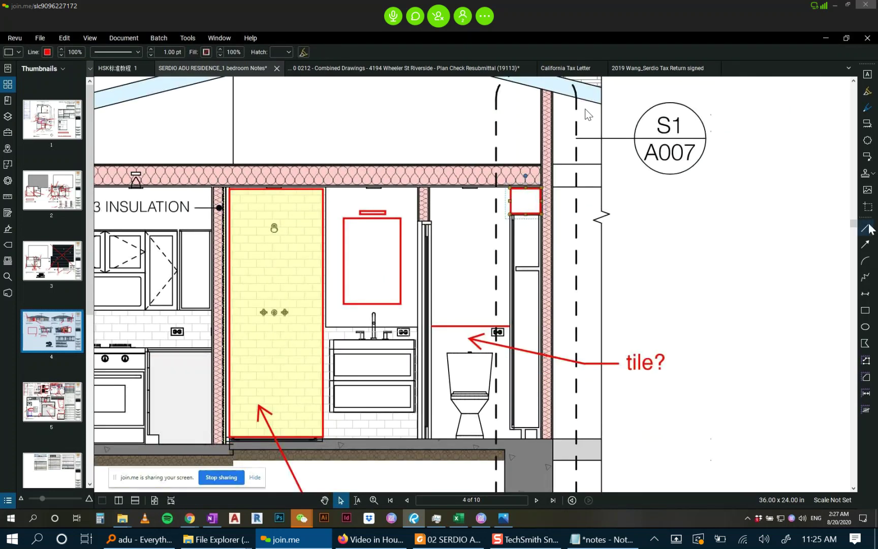
pyautogui.click(867, 161)
pyautogui.click(522, 203)
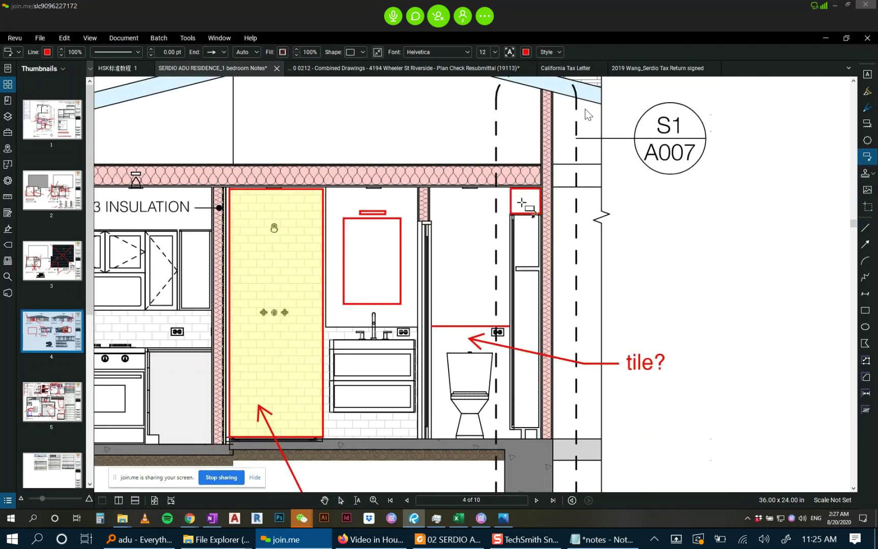
pyautogui.click(656, 253)
pyautogui.scroll(-3, 658, 259)
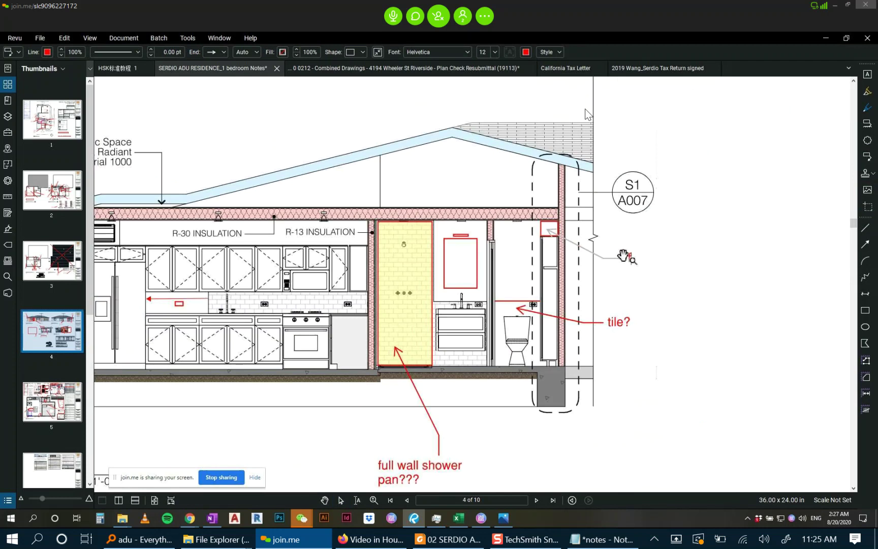
pyautogui.write('full height?')
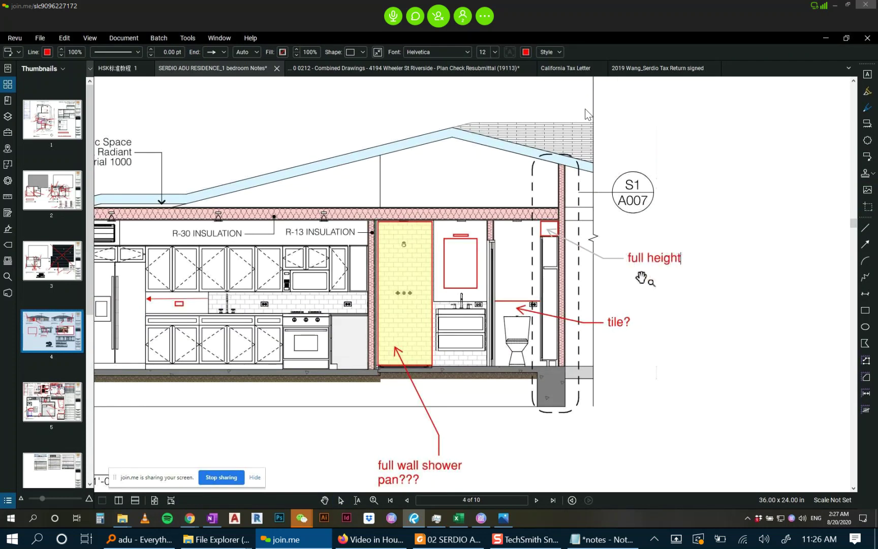
pyautogui.click(673, 364)
# Reword the "tile?" callout to read "decide if tile or other waterproof finish?".
pyautogui.scroll(-3, 673, 365)
pyautogui.scroll(2, 661, 325)
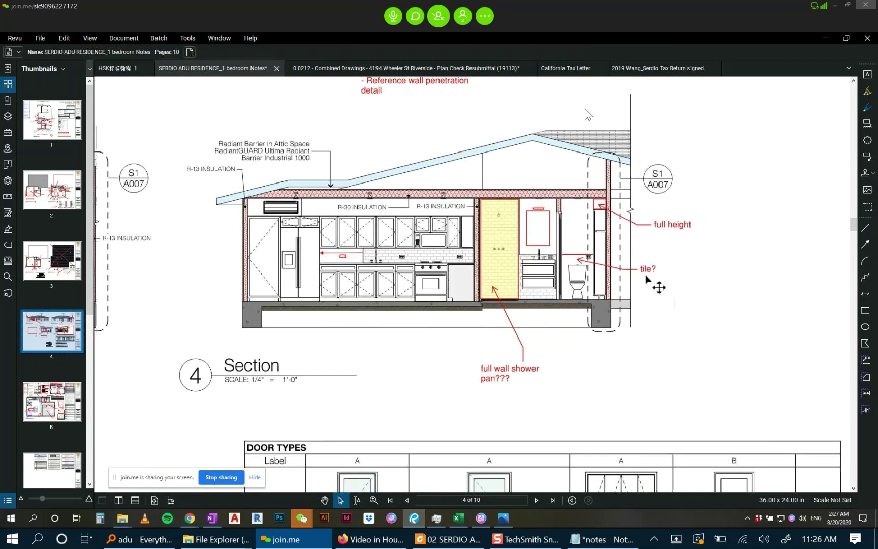
pyautogui.click(660, 281)
pyautogui.doubleClick(658, 275)
pyautogui.click(662, 272)
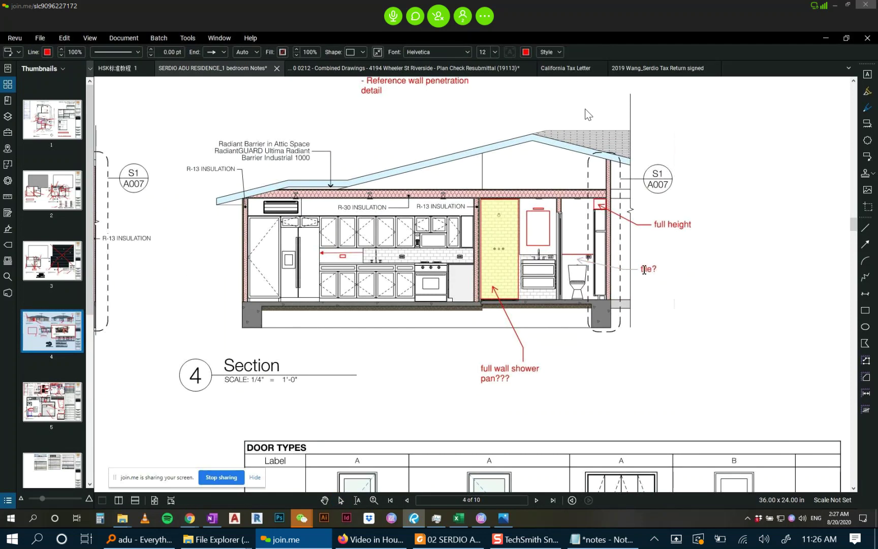
pyautogui.write('decide if tile')
pyautogui.press('BackSpace')
pyautogui.press('BackSpace')
pyautogui.press('BackSpace')
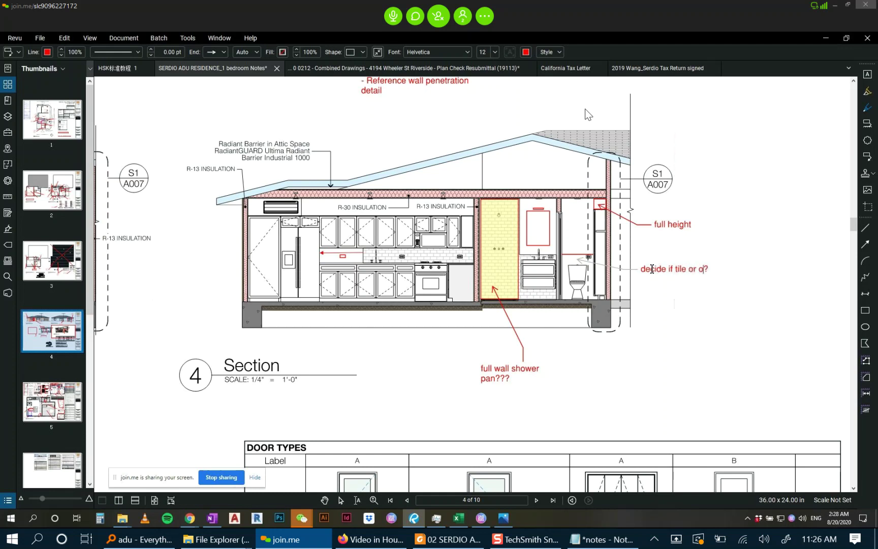
pyautogui.write('or other waterproof finish')
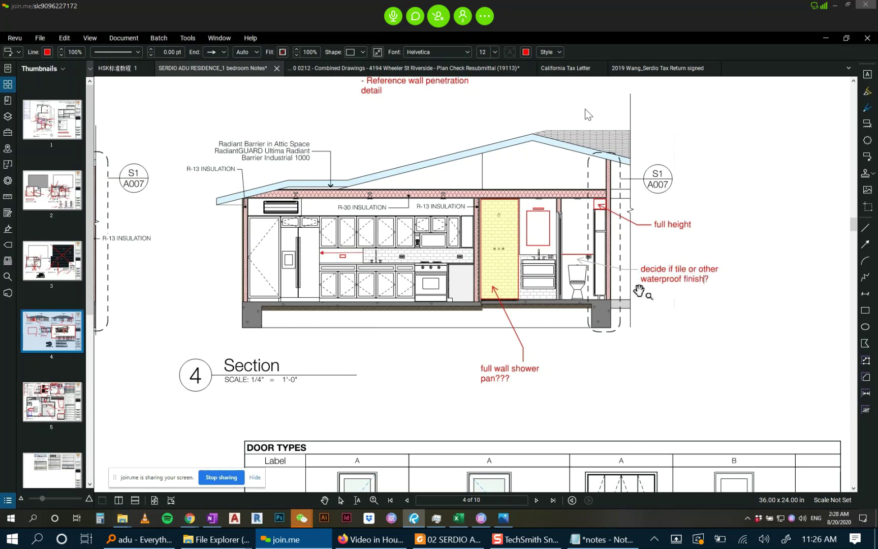
pyautogui.click(640, 339)
# Open page 5 and examine the markups on the Electrical Plan and the Enlarged Floorplan.
pyautogui.scroll(-1, 640, 340)
pyautogui.scroll(-3, 587, 115)
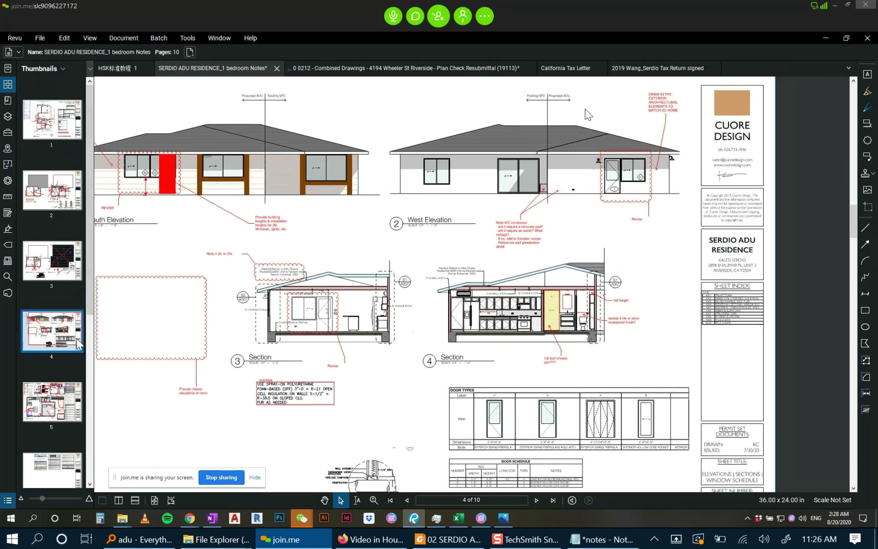
pyautogui.click(68, 404)
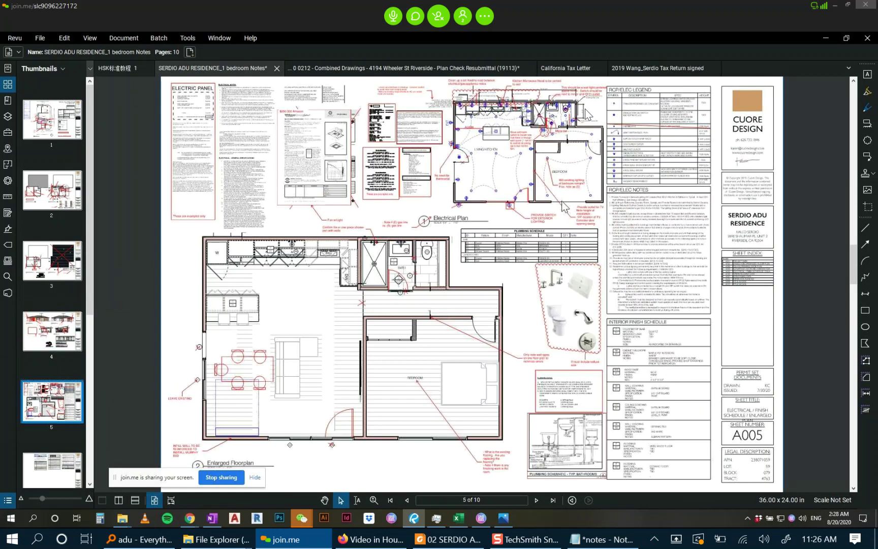
pyautogui.moveTo(509, 156); pyautogui.dragTo(506, 285)
pyautogui.scroll(5, 567, 244)
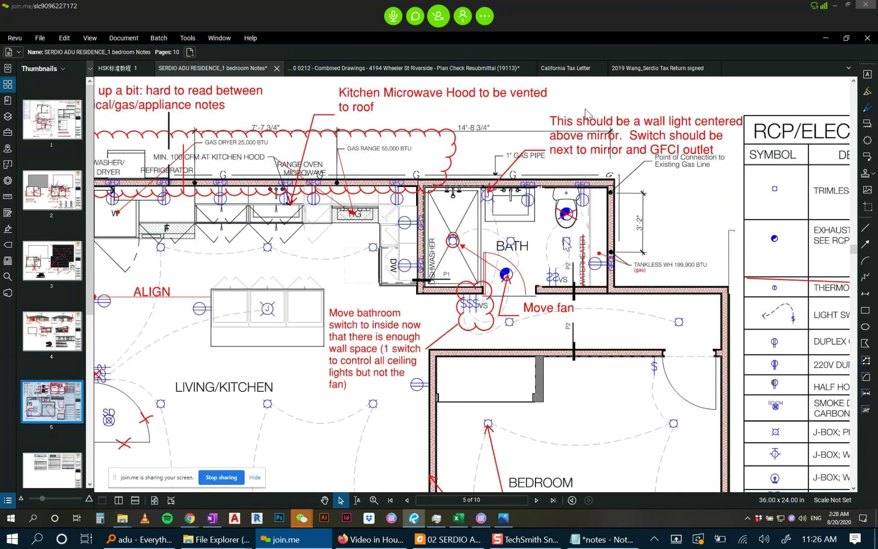
pyautogui.moveTo(478, 239); pyautogui.dragTo(663, 203)
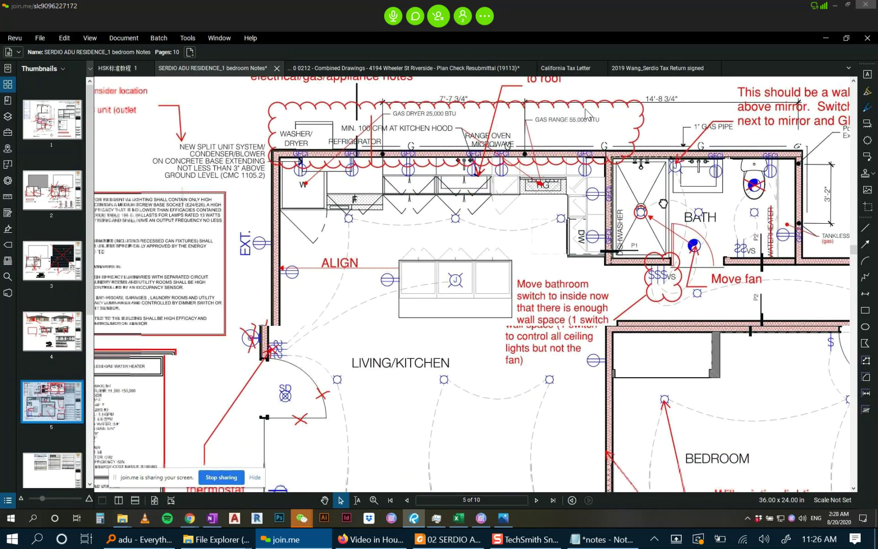
pyautogui.scroll(-2, 493, 251)
pyautogui.scroll(1, 493, 251)
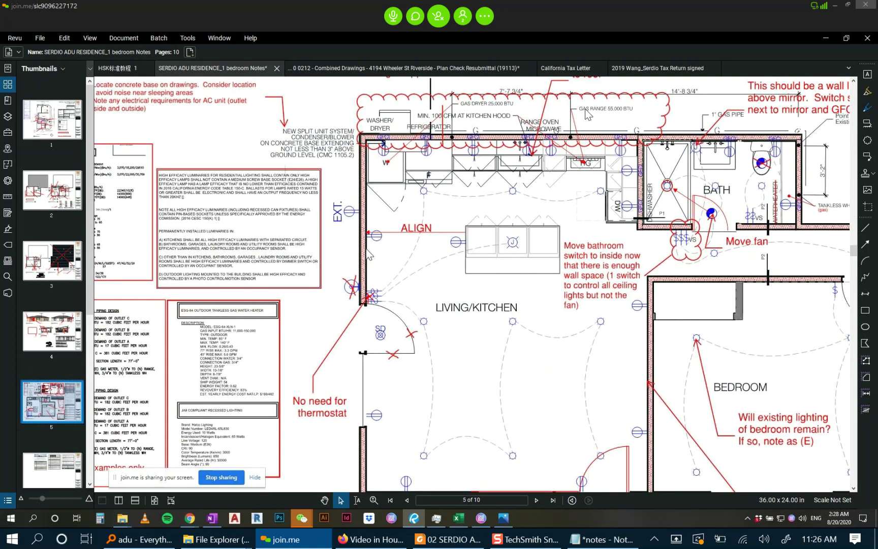
pyautogui.scroll(-3, 374, 253)
pyautogui.scroll(2, 355, 305)
pyautogui.scroll(-2, 376, 294)
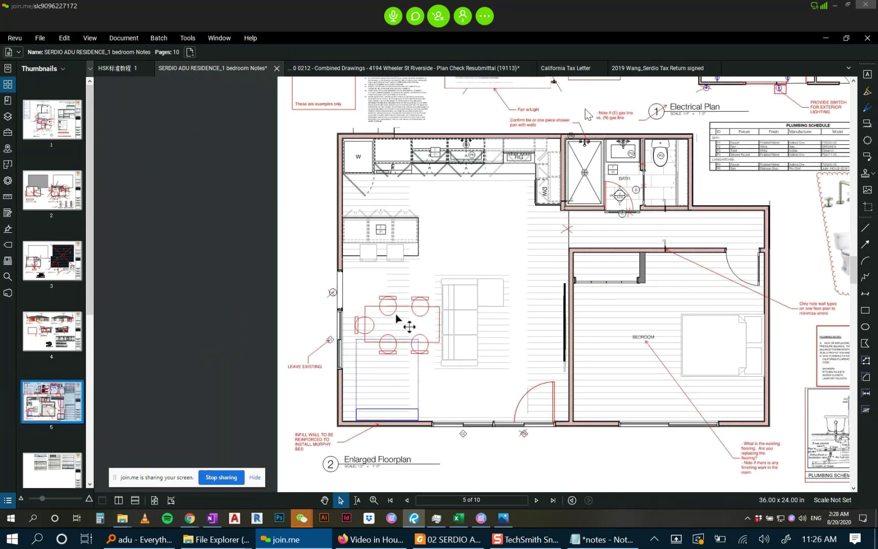
# Compare the kitchen island layout on page 5's Enlarged Floorplan with the Proposed Floor Plan on page 2.
pyautogui.scroll(3, 397, 290)
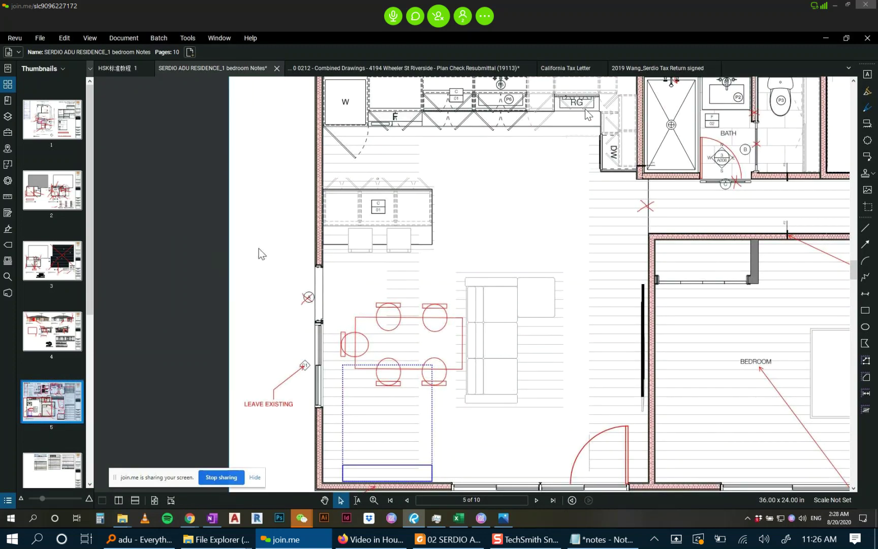
pyautogui.moveTo(263, 256); pyautogui.dragTo(251, 281)
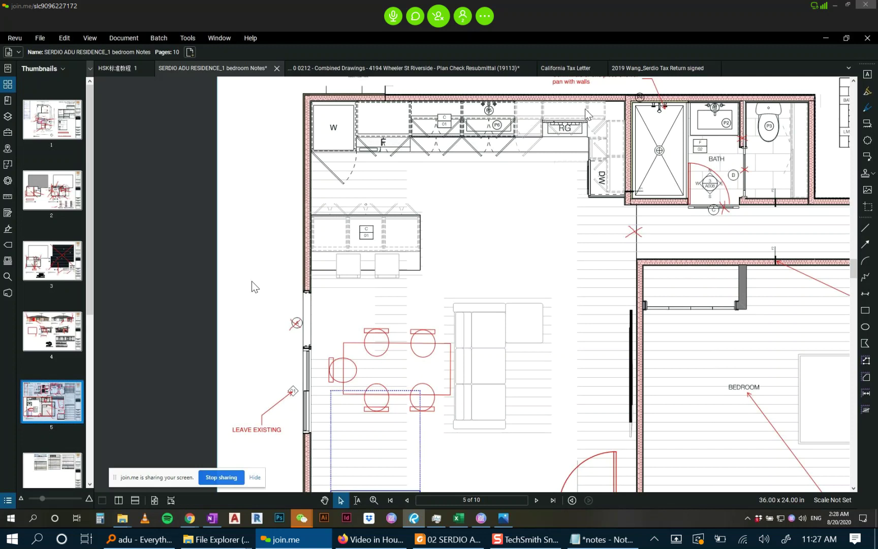
pyautogui.scroll(-5, 252, 281)
pyautogui.scroll(4, 312, 263)
pyautogui.moveTo(291, 264)
pyautogui.mouseDown()
pyautogui.moveTo(454, 237)
pyautogui.moveTo(404, 261)
pyautogui.mouseUp()
pyautogui.scroll(-5, 440, 233)
pyautogui.click(52, 190)
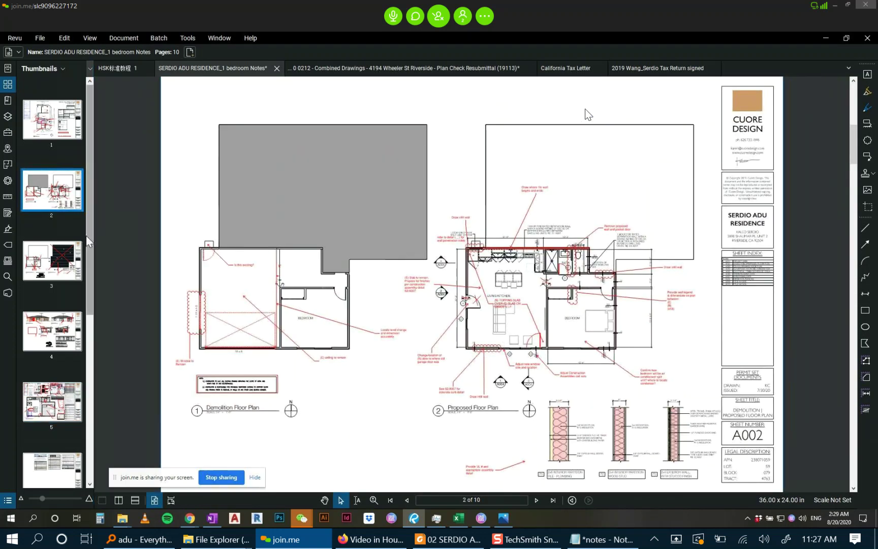
pyautogui.scroll(4, 514, 315)
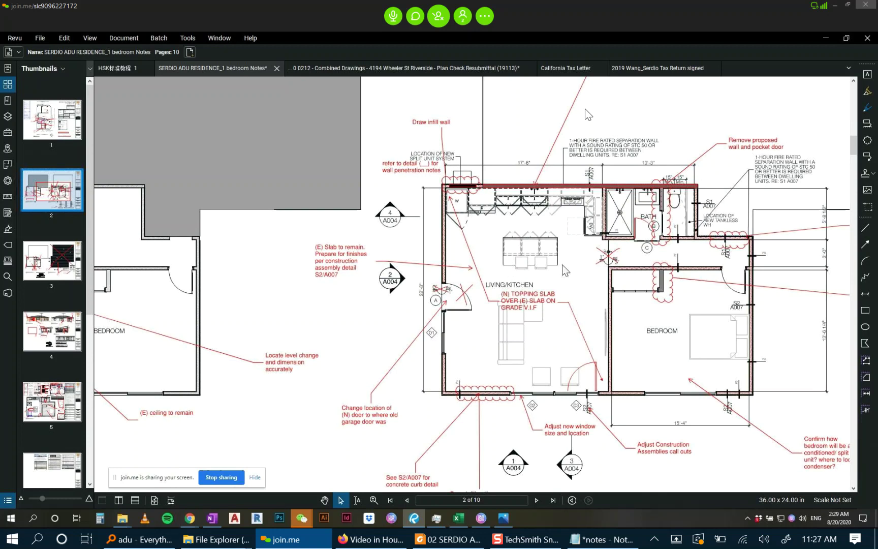
pyautogui.scroll(-5, 568, 268)
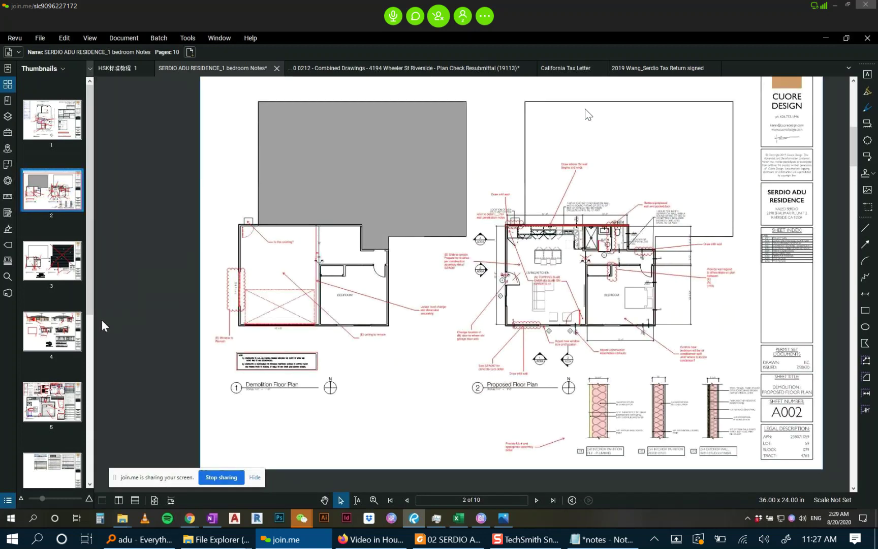
# On page 5's Enlarged Floorplan, add a red callout pointing to the kitchen island that reads "island to be on casters.".
pyautogui.click(49, 407)
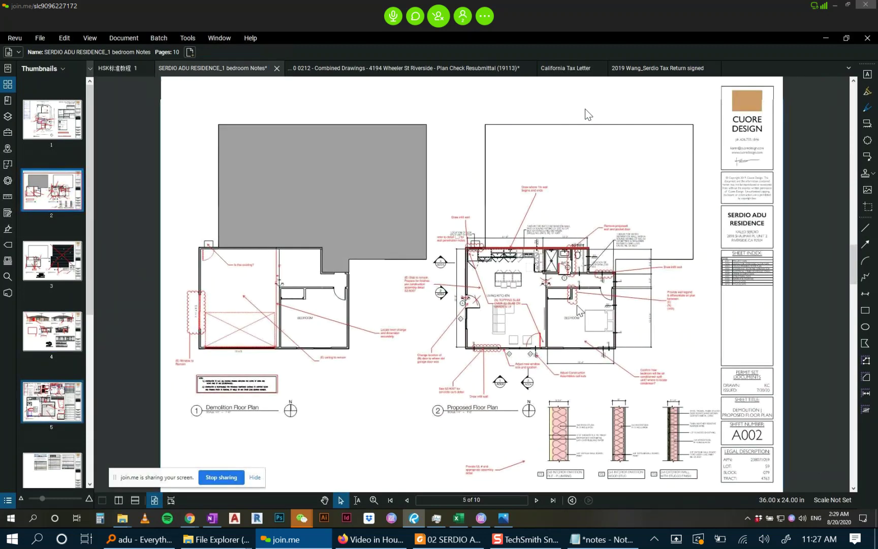
pyautogui.scroll(4, 381, 277)
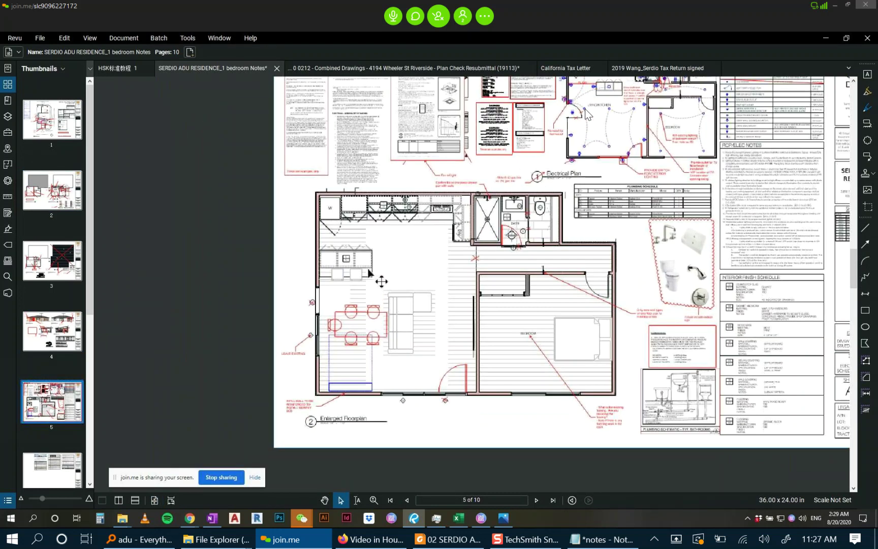
pyautogui.scroll(1, 328, 282)
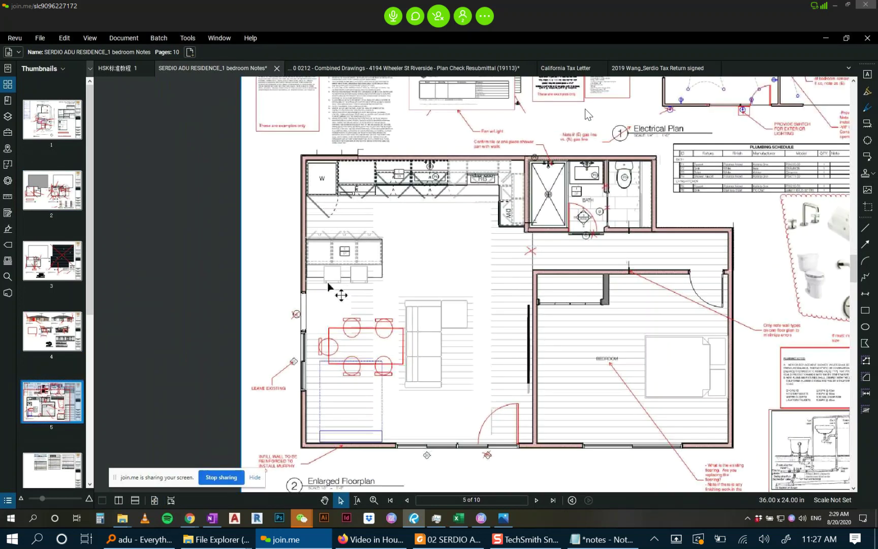
pyautogui.scroll(1, 328, 286)
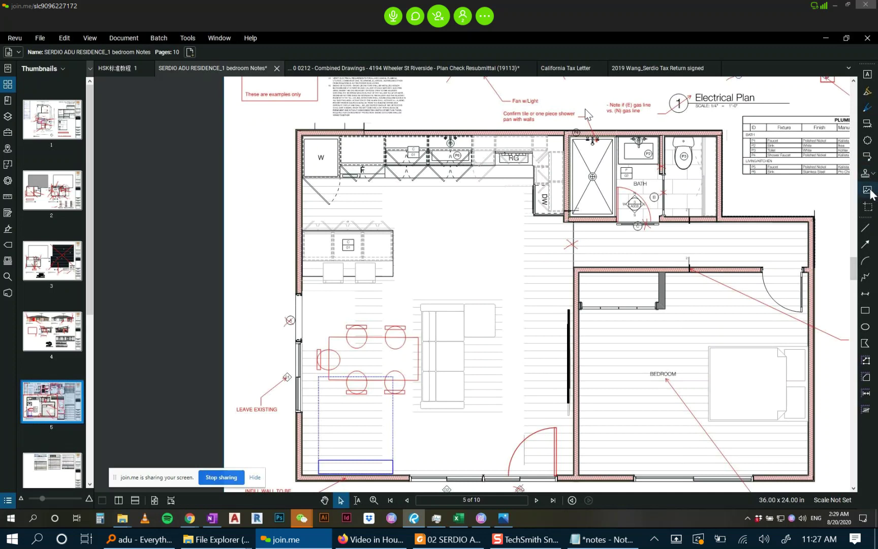
pyautogui.click(867, 157)
pyautogui.scroll(2, 274, 274)
pyautogui.moveTo(362, 239); pyautogui.dragTo(290, 290)
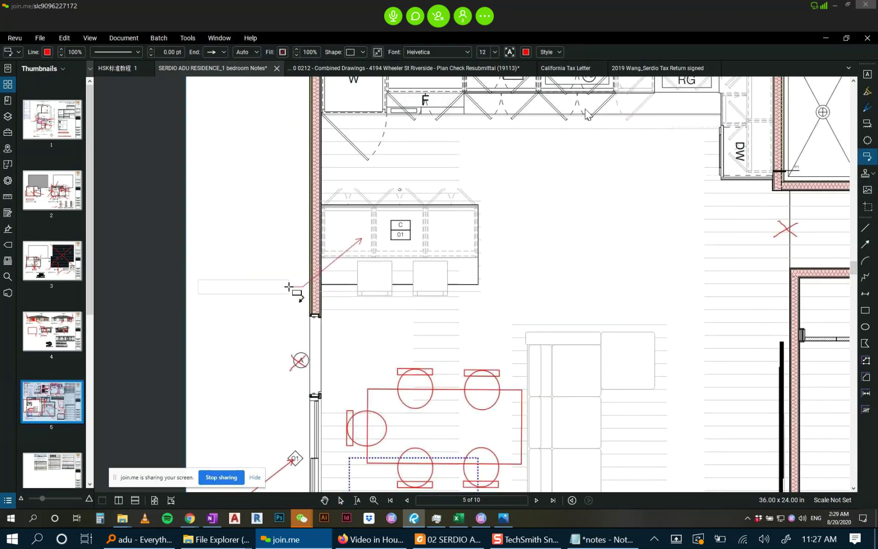
pyautogui.press('Escape')
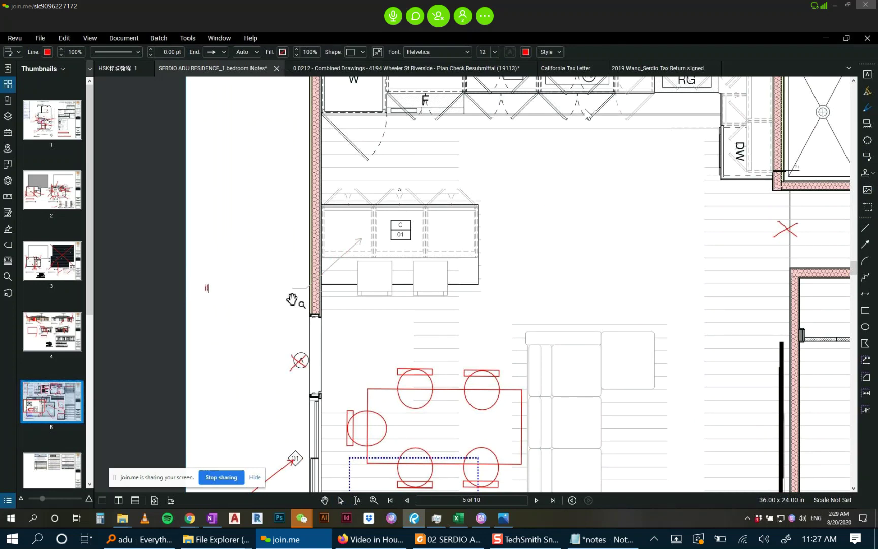
pyautogui.write('island')
pyautogui.write(' to be ')
pyautogui.write('on caster')
pyautogui.write('s for')
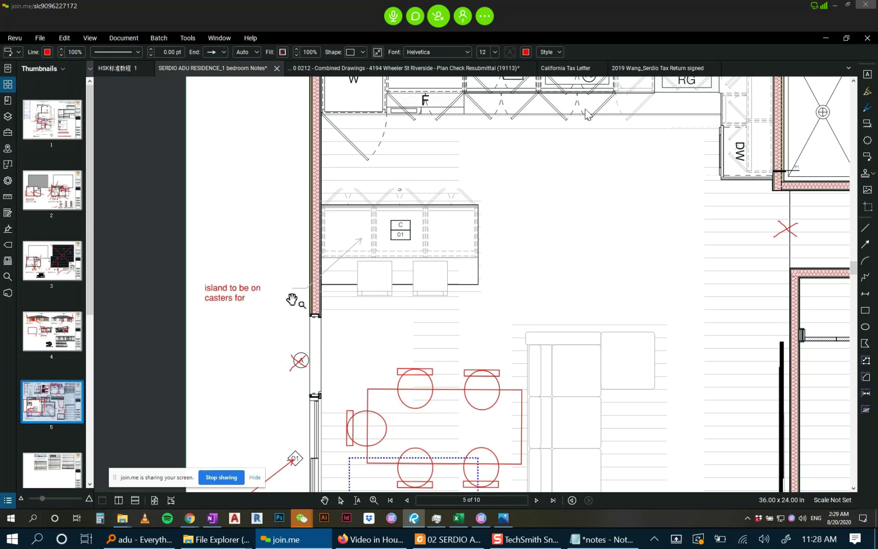
pyautogui.press('BackSpace')
pyautogui.press('BackSpace')
pyautogui.press('BackSpace')
pyautogui.press('BackSpace')
# Reword the island callout to read "Decide if island to be on casters (custom made by others) or provided by GC".
pyautogui.click(209, 289)
pyautogui.click(241, 301)
pyautogui.scroll(-3, 435, 250)
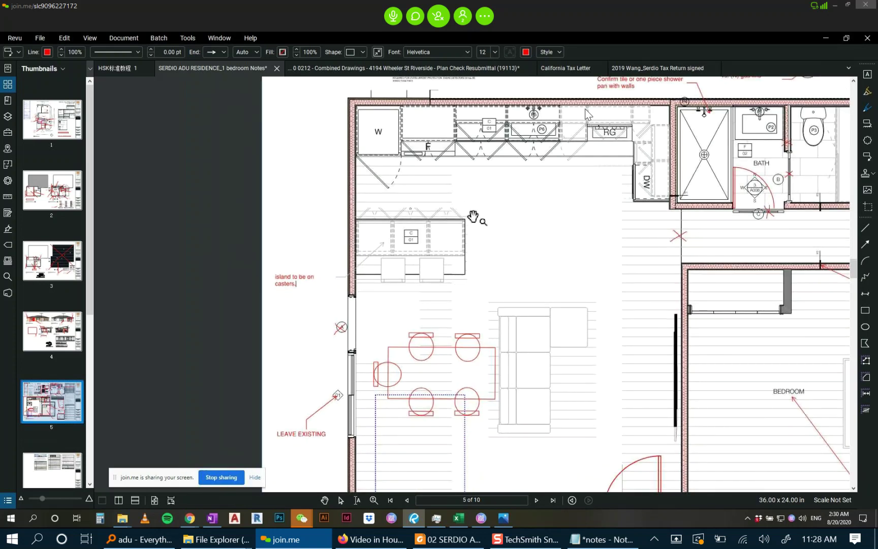
pyautogui.scroll(3, 302, 290)
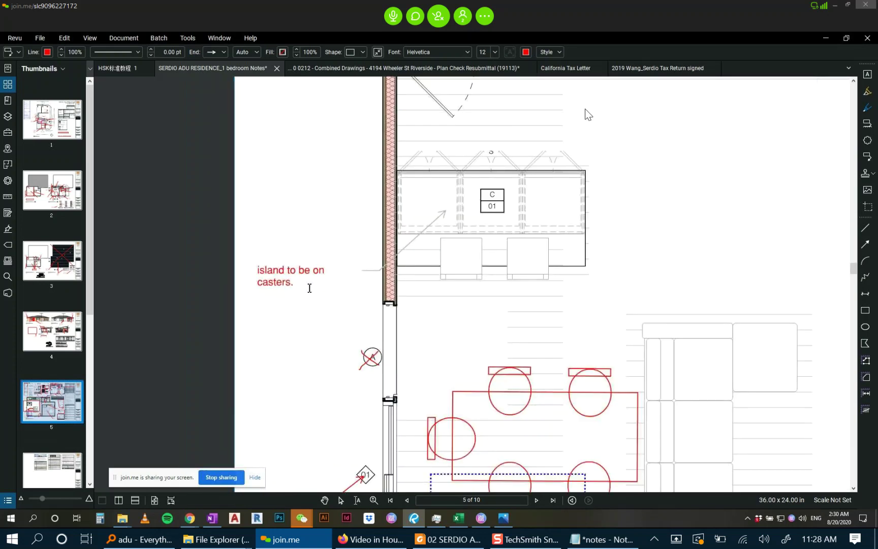
pyautogui.press('BackSpace')
pyautogui.write('(custom made by others)')
pyautogui.click(261, 271)
pyautogui.write('Decide if')
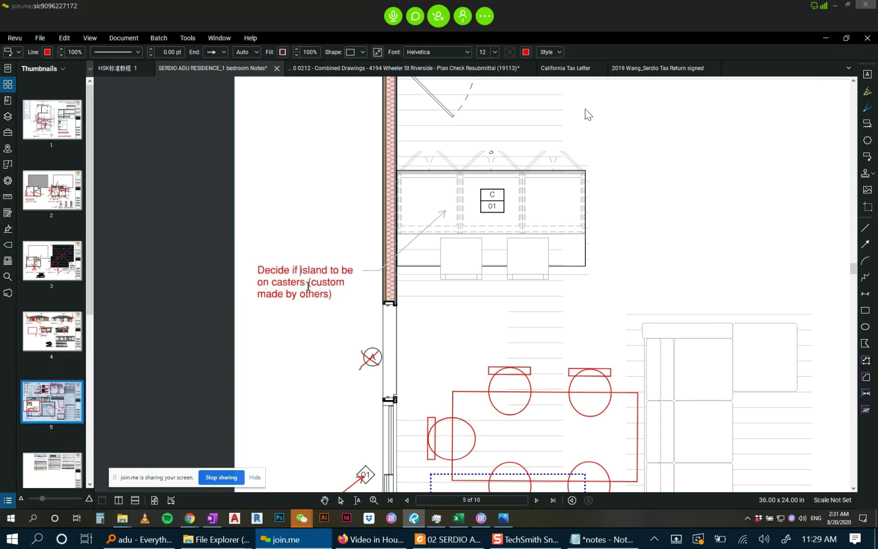
pyautogui.click(354, 307)
pyautogui.write('or provided by GC')
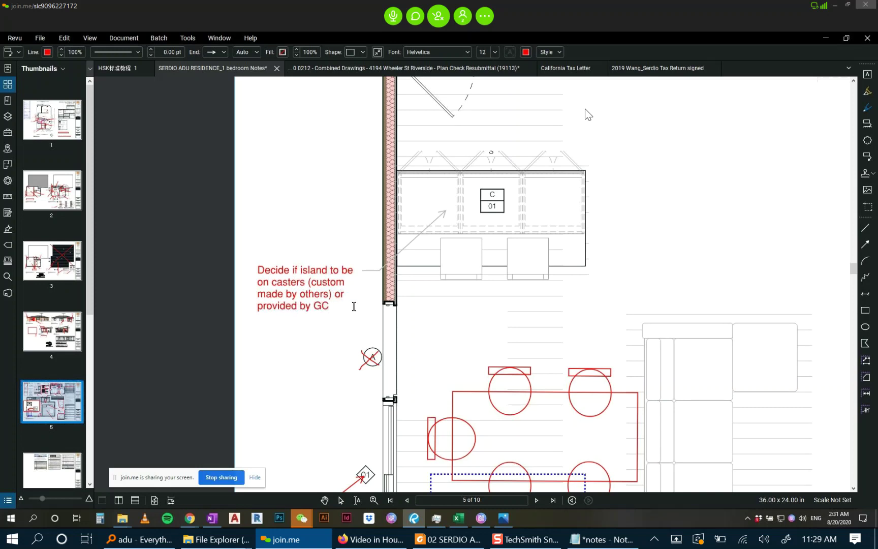
pyautogui.click(498, 328)
# Compare the kitchen island's placement on the Electrical Plan with the island, dining and sofa layout on the Enlarged Floorplan.
pyautogui.scroll(-2, 498, 328)
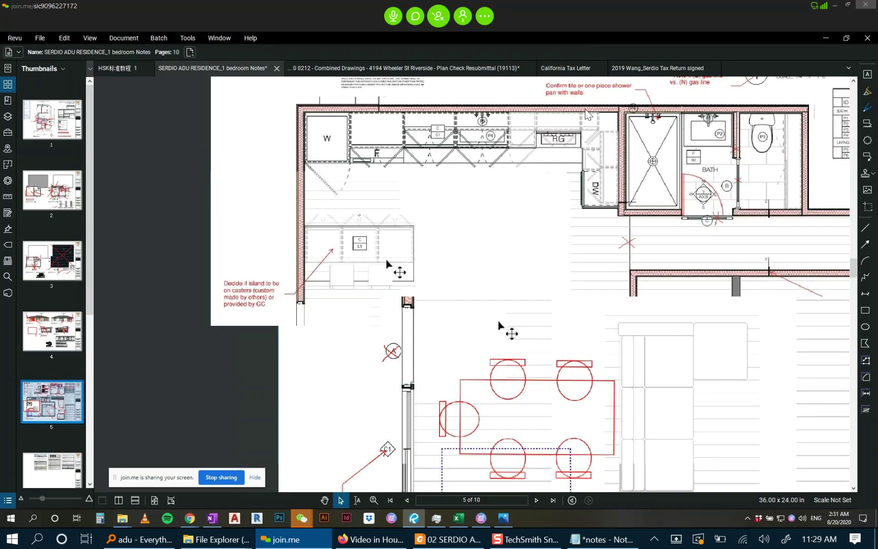
pyautogui.scroll(2, 398, 269)
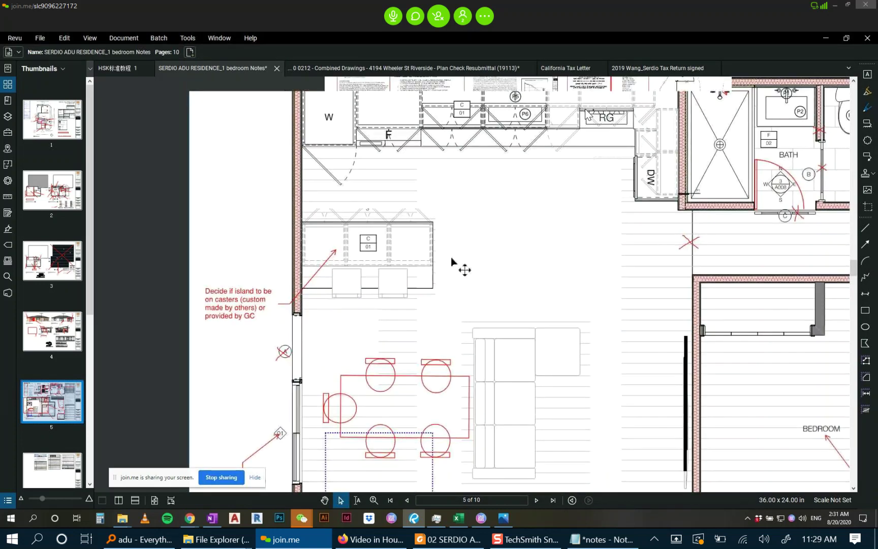
pyautogui.scroll(-4, 451, 260)
pyautogui.scroll(5, 586, 112)
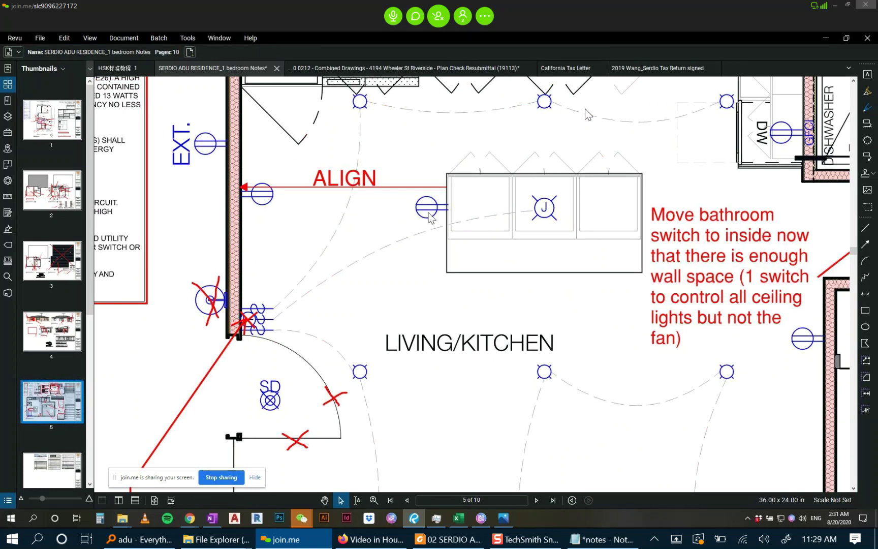
pyautogui.scroll(-2, 434, 216)
pyautogui.scroll(-4, 433, 216)
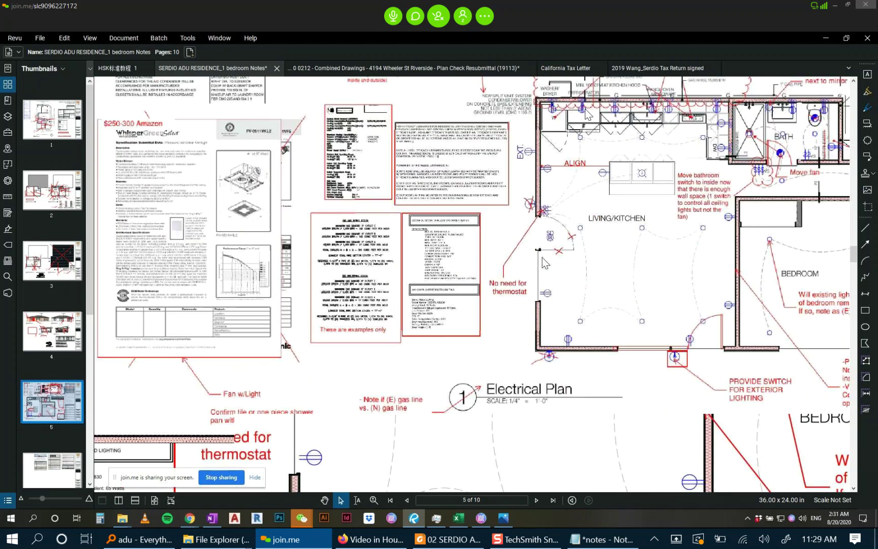
pyautogui.scroll(4, 389, 311)
pyautogui.scroll(-3, 389, 311)
pyautogui.scroll(6, 326, 219)
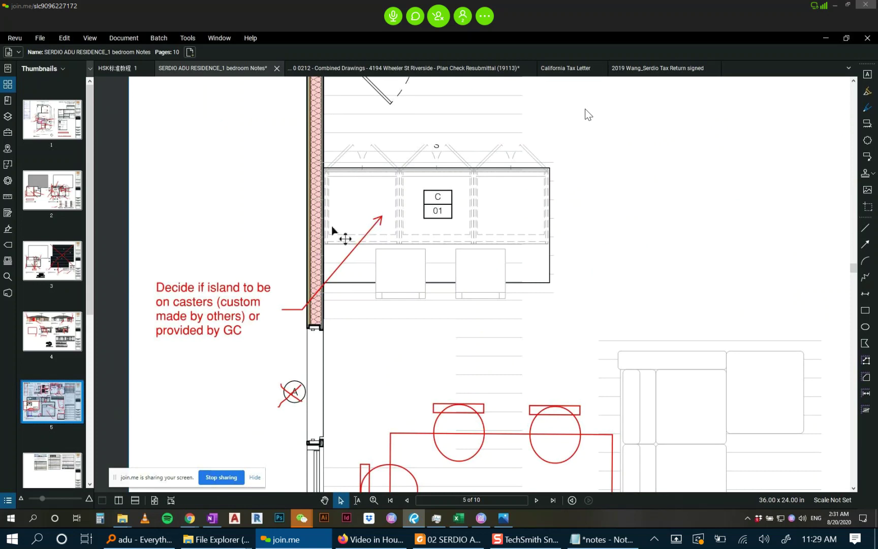
pyautogui.scroll(-3, 361, 199)
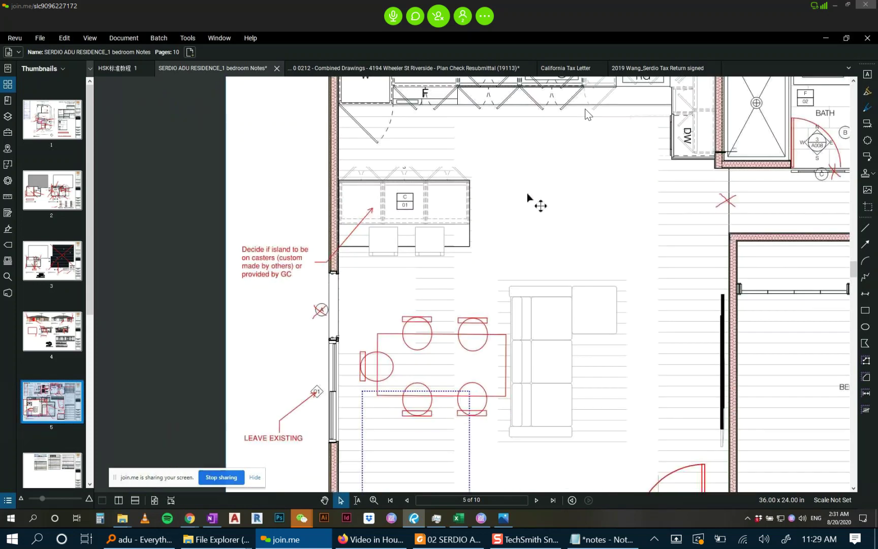
pyautogui.scroll(-3, 559, 211)
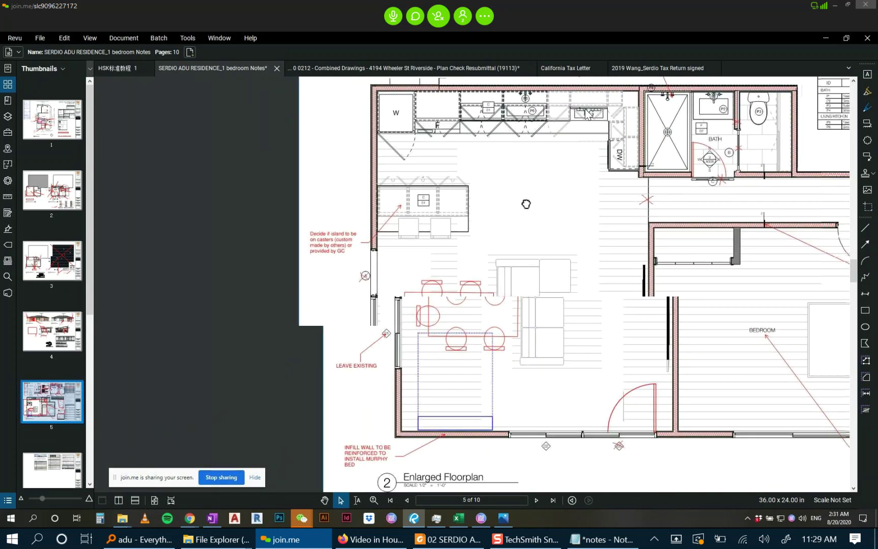
pyautogui.scroll(1, 421, 276)
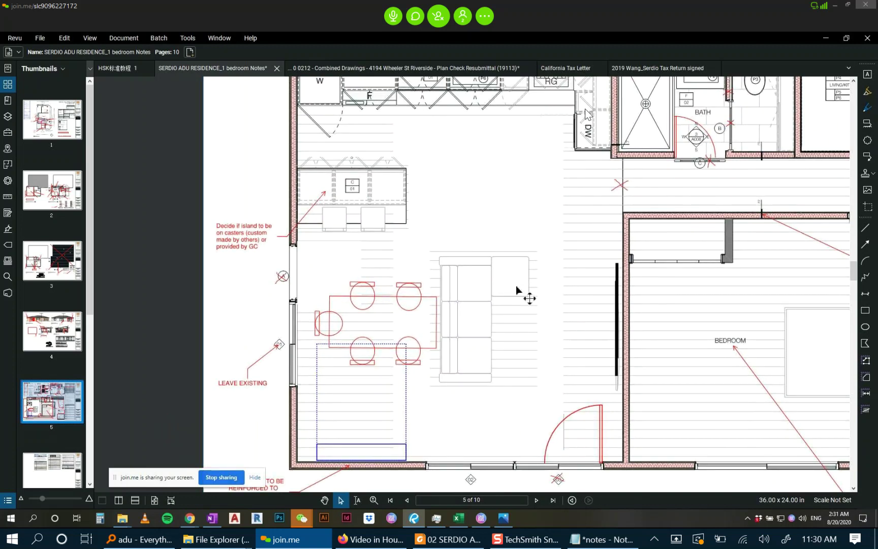
pyautogui.scroll(-2, 465, 221)
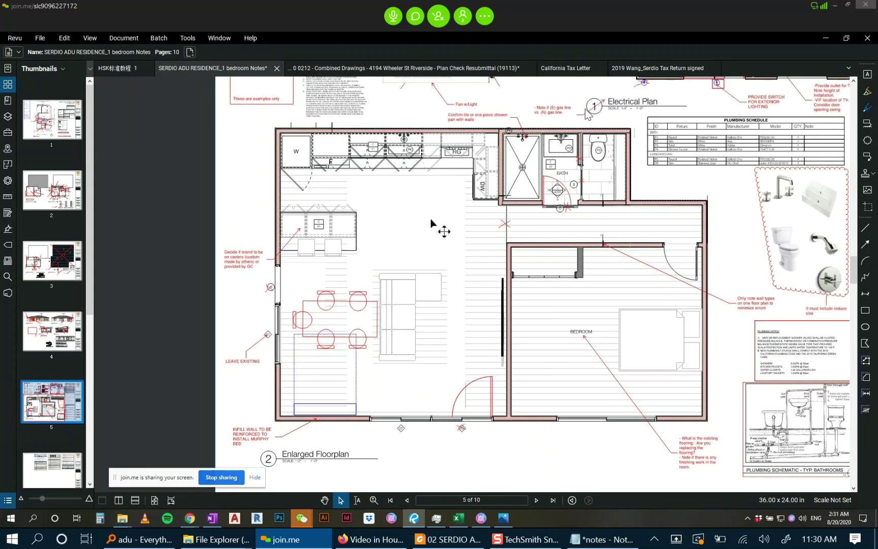
# Examine the island's outlet, junction box and ALIGN note on the Electrical Plan and recheck the island on the Enlarged Floorplan.
pyautogui.scroll(-3, 431, 223)
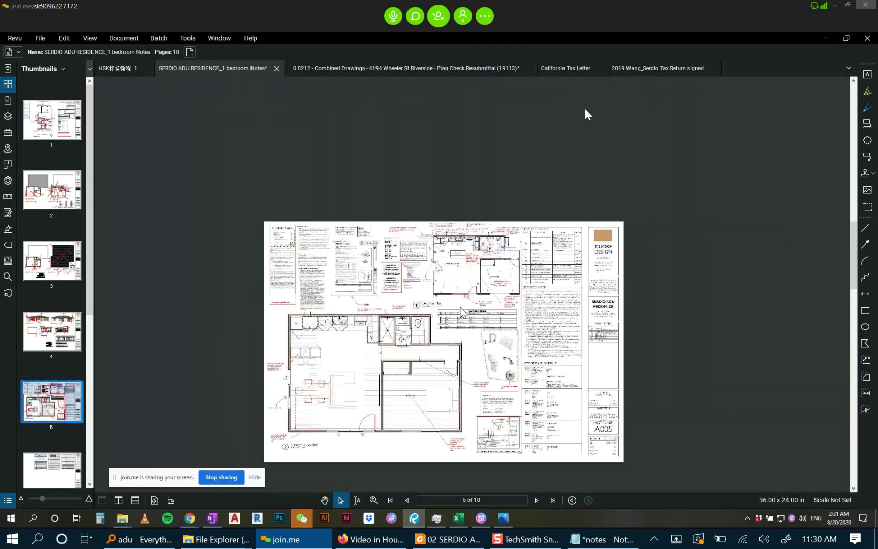
pyautogui.scroll(5, 447, 203)
pyautogui.scroll(2, 408, 158)
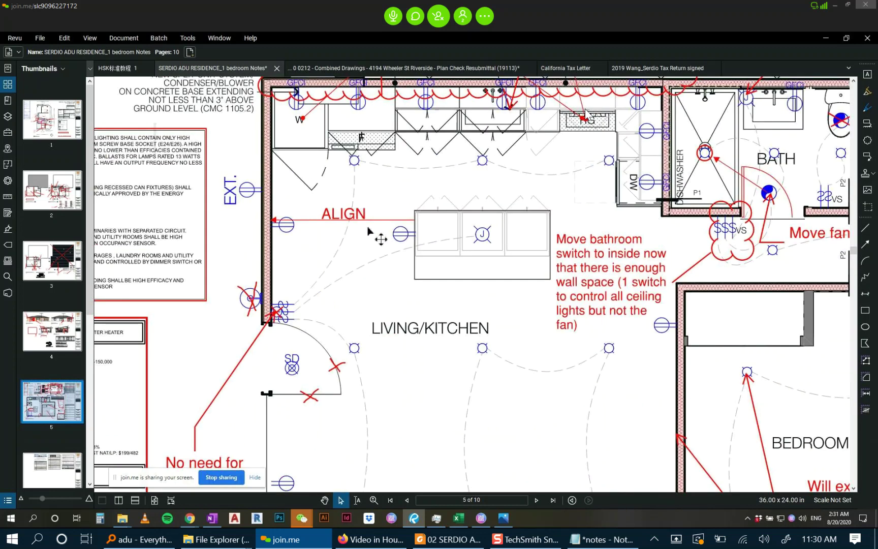
pyautogui.scroll(-4, 371, 233)
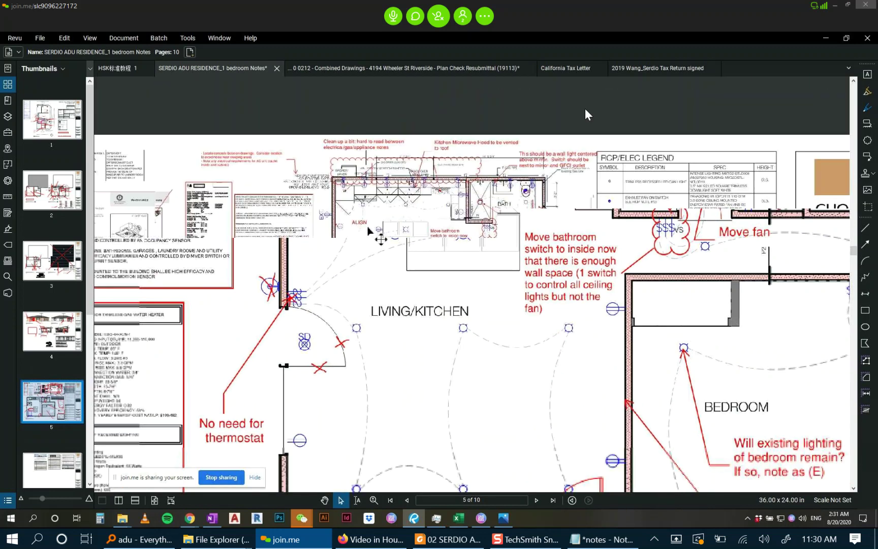
pyautogui.scroll(2, 585, 114)
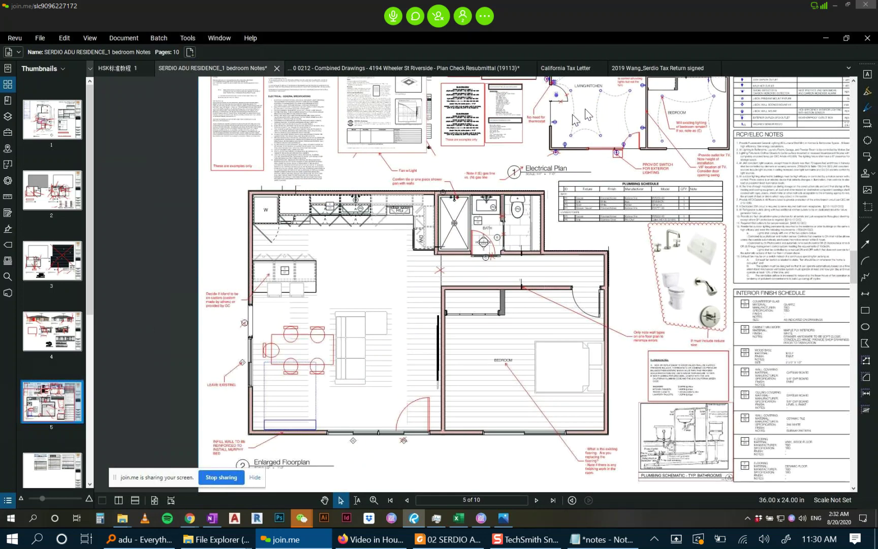
pyautogui.scroll(1, 585, 113)
pyautogui.scroll(3, 461, 231)
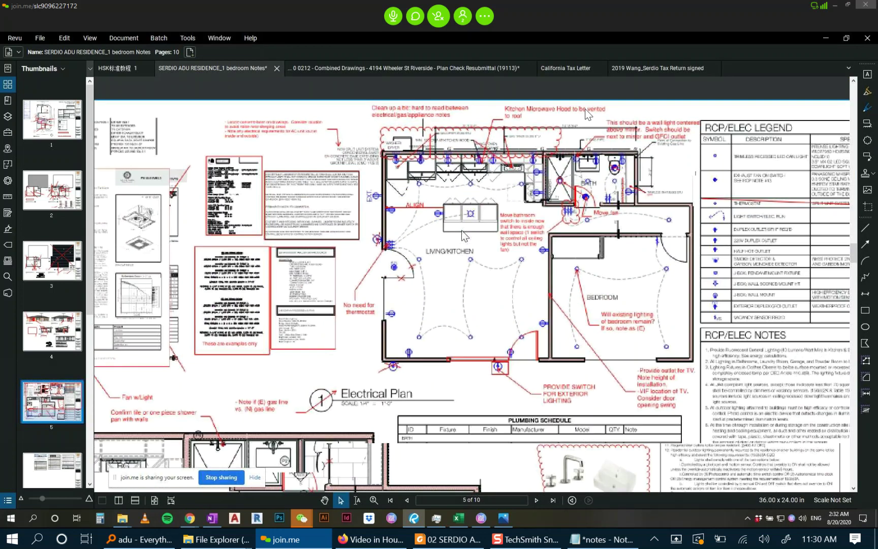
pyautogui.scroll(-1, 479, 208)
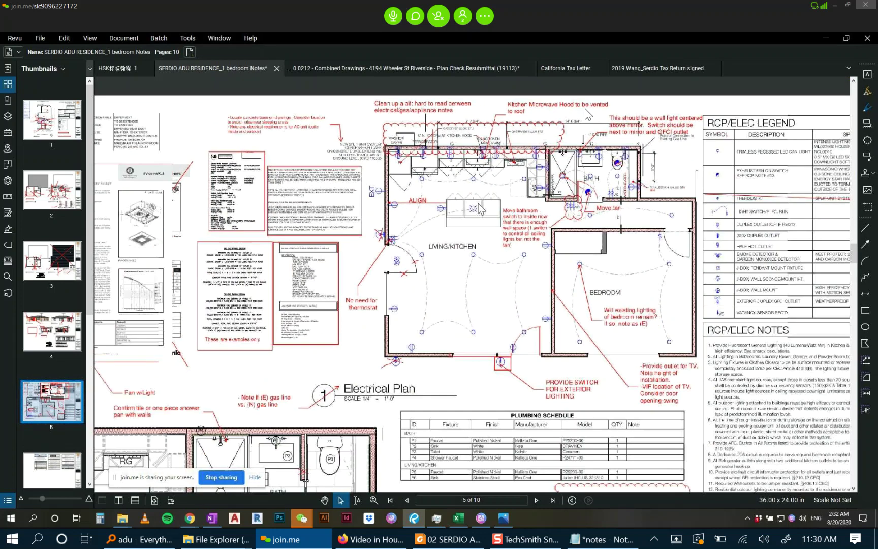
pyautogui.scroll(-5, 479, 208)
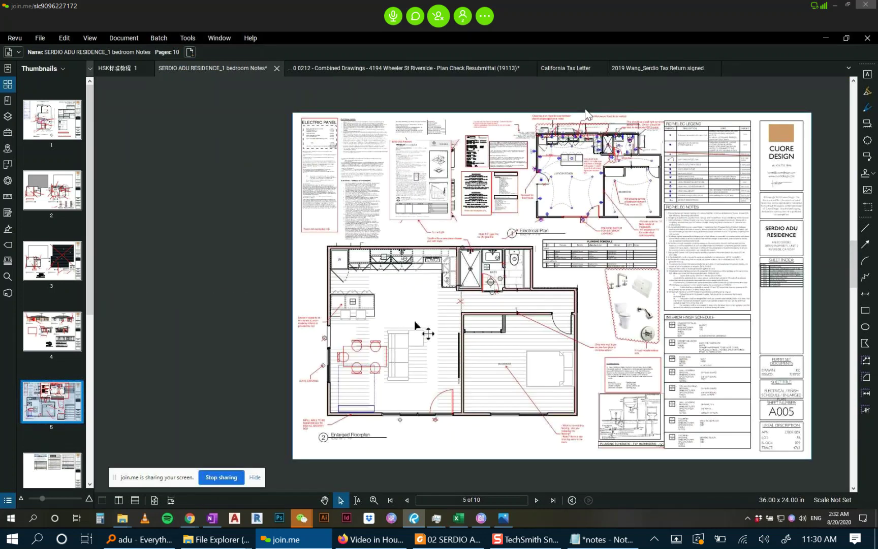
pyautogui.scroll(1, 384, 303)
pyautogui.scroll(4, 387, 307)
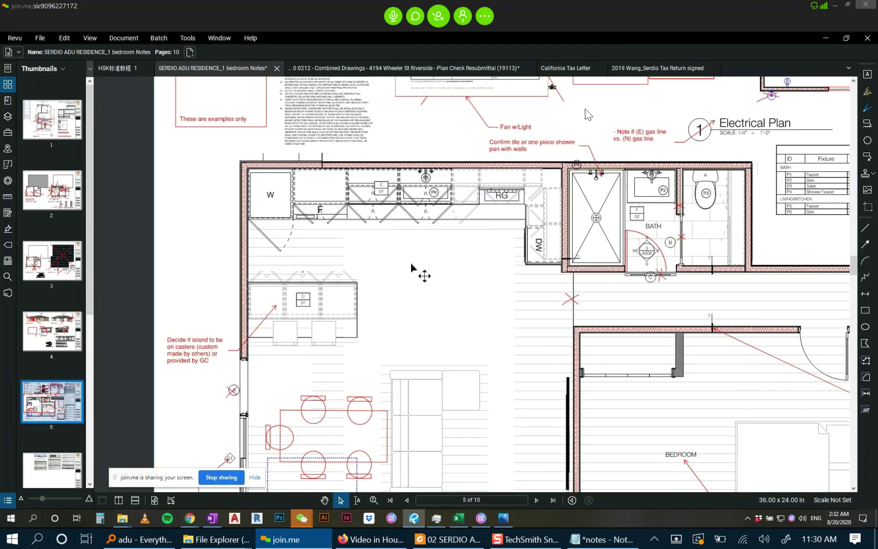
pyautogui.scroll(-5, 421, 279)
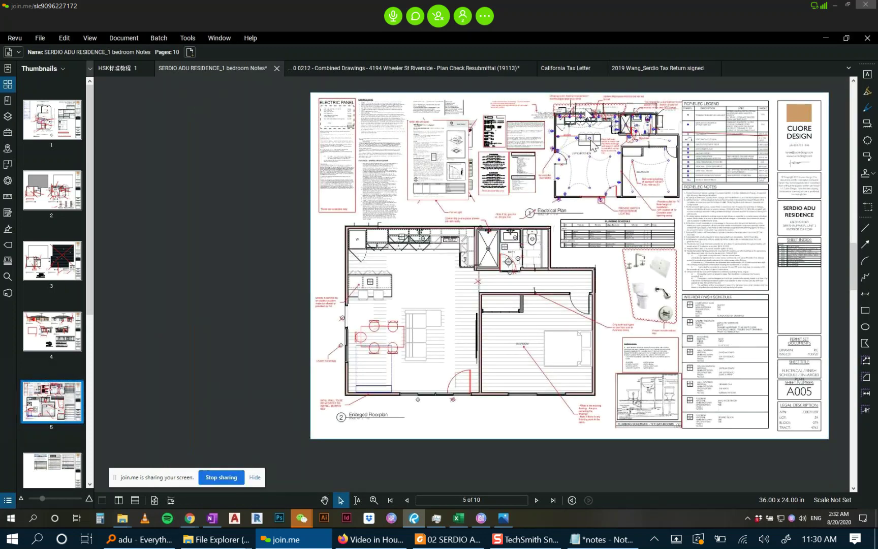
pyautogui.scroll(1, 398, 305)
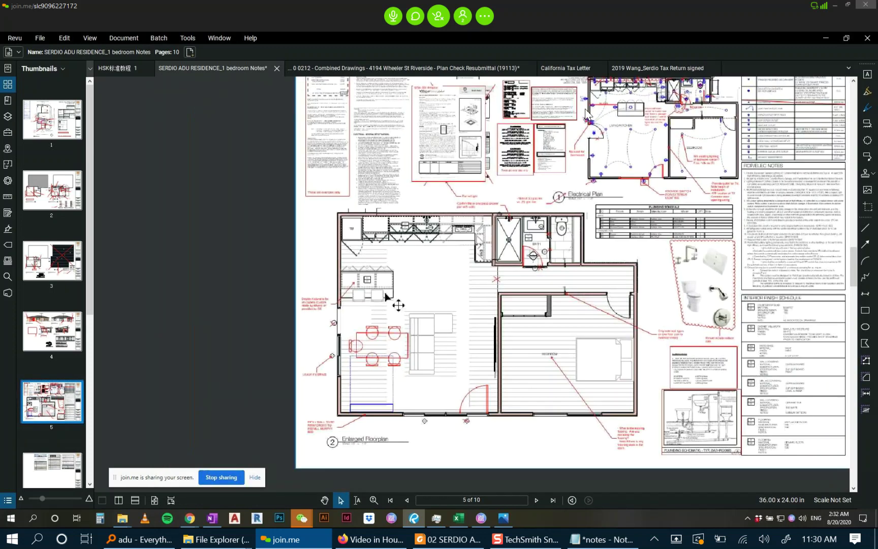
# Examine the kitchen island, its casters callout and the surrounding dining and sofa layout on page 5's Enlarged Floorplan.
pyautogui.scroll(6, 398, 305)
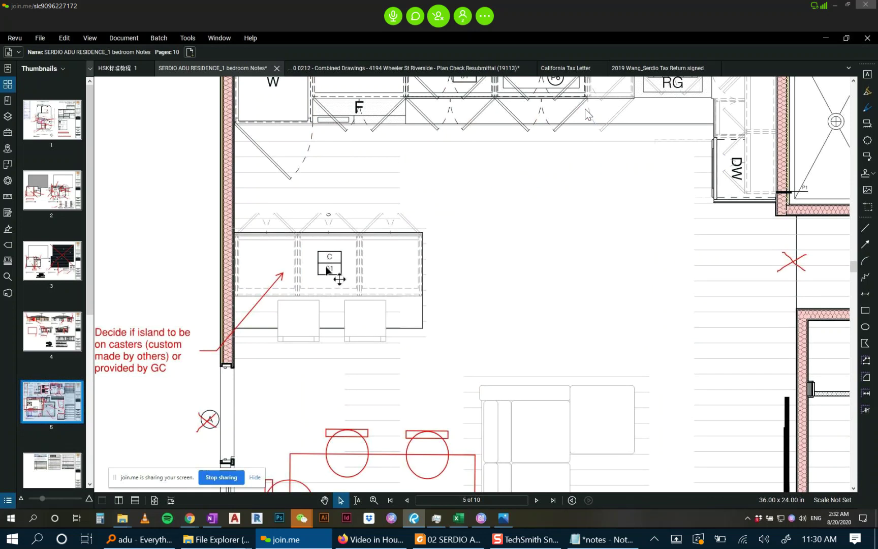
pyautogui.scroll(-3, 333, 271)
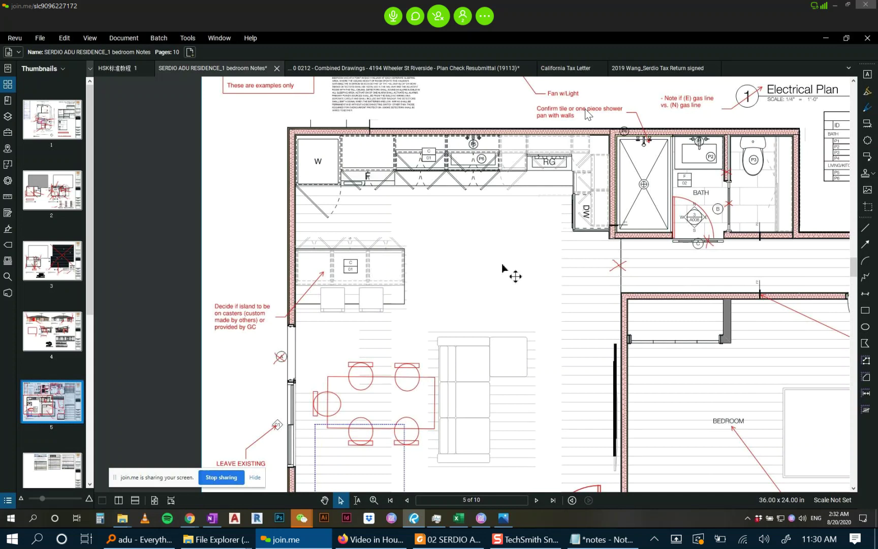
pyautogui.scroll(-2, 523, 246)
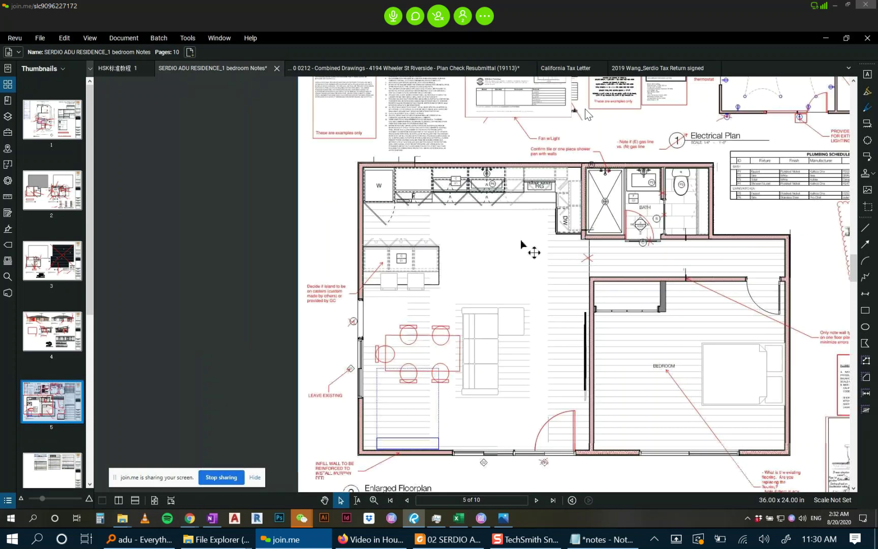
pyautogui.moveTo(523, 247)
pyautogui.mouseDown()
pyautogui.moveTo(480, 245)
pyautogui.moveTo(343, 290)
pyautogui.mouseUp()
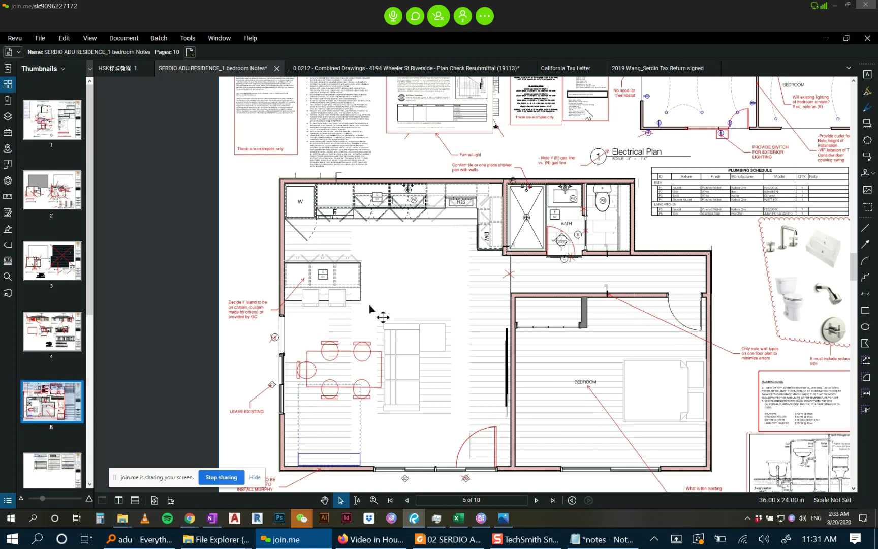
pyautogui.scroll(1, 341, 293)
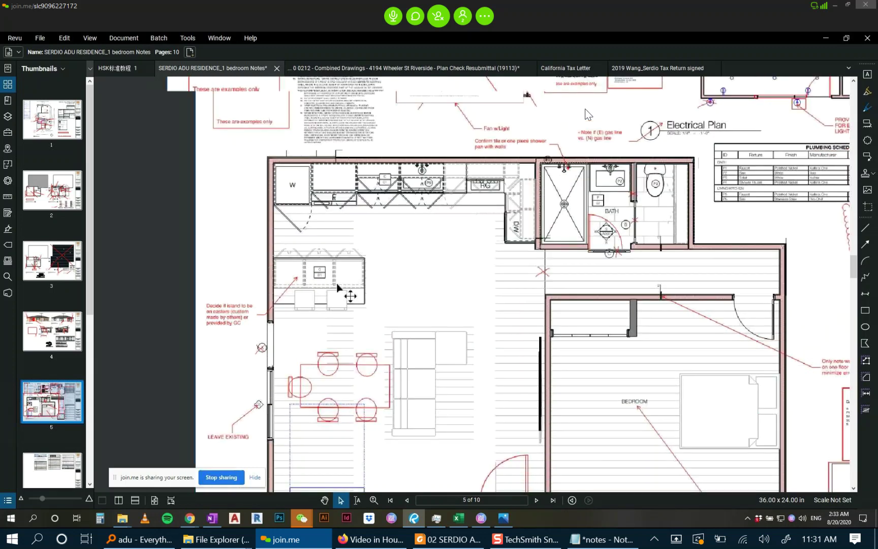
pyautogui.scroll(1, 339, 288)
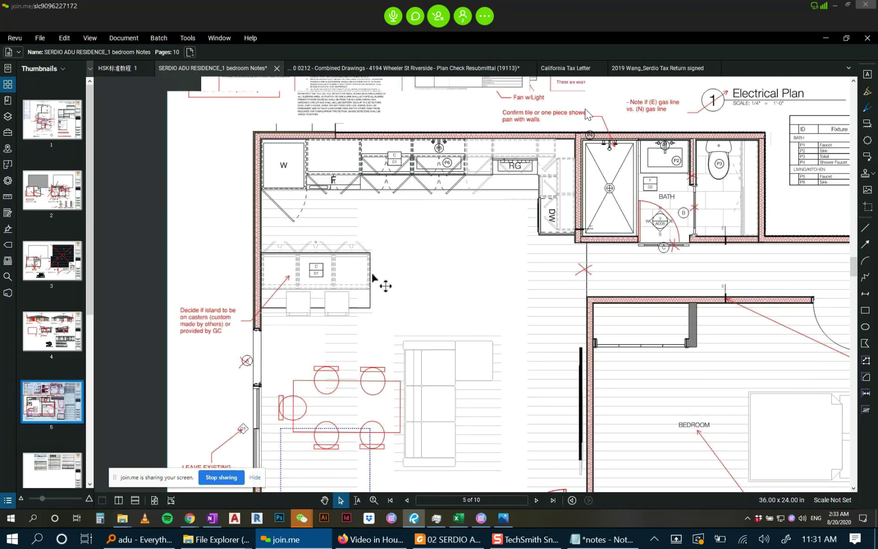
pyautogui.scroll(-1, 385, 287)
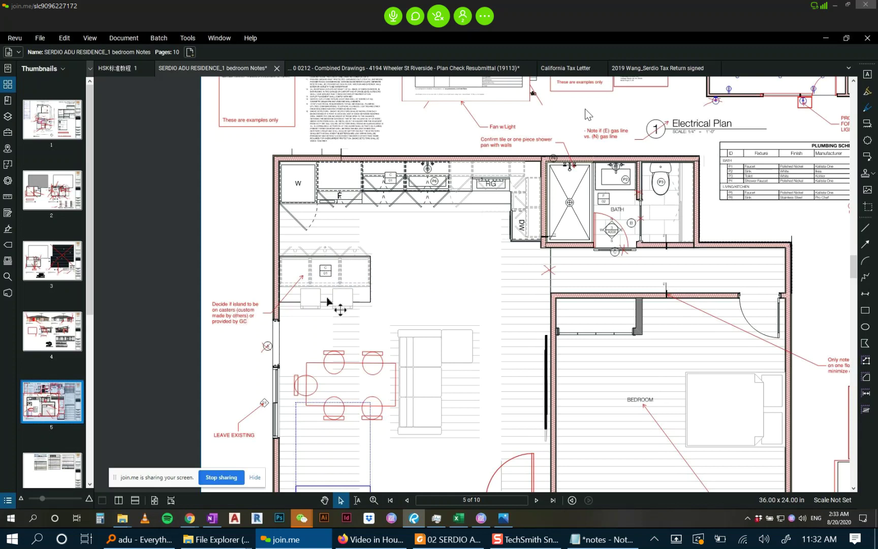
pyautogui.scroll(-5, 328, 300)
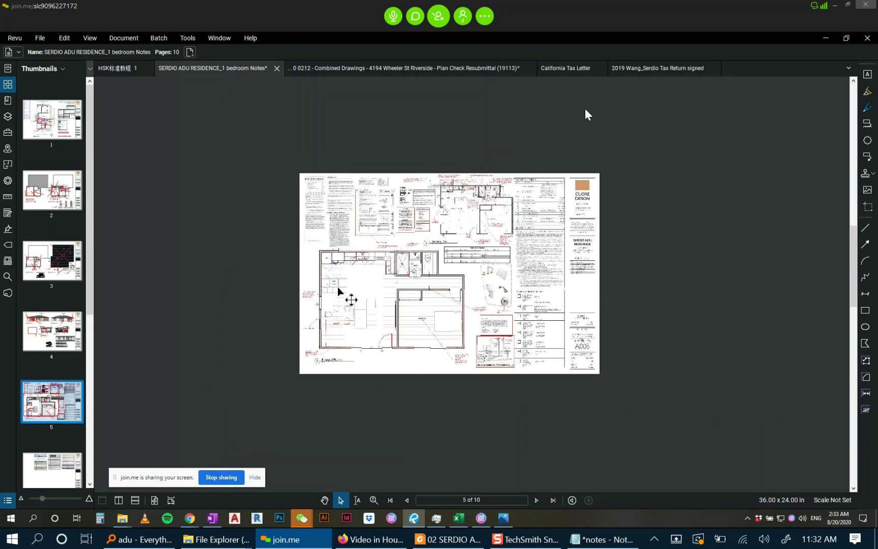
pyautogui.scroll(5, 338, 291)
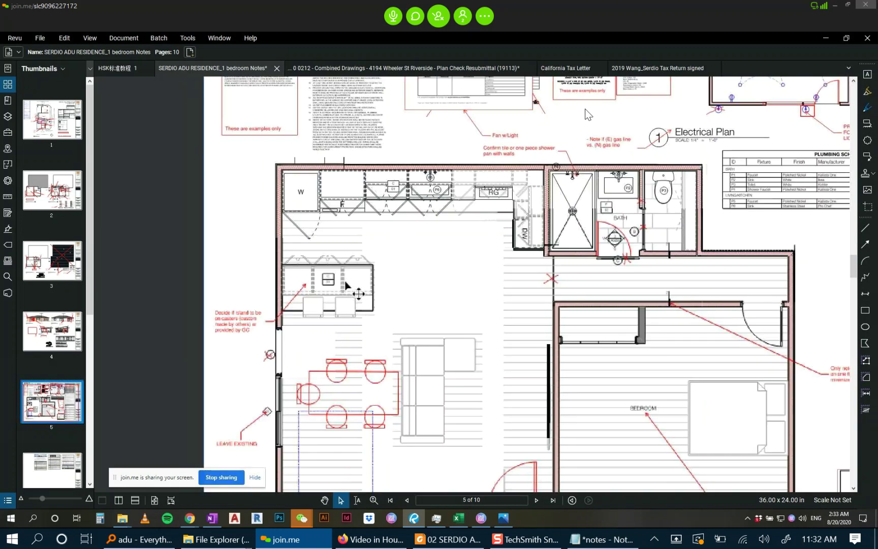
pyautogui.scroll(2, 355, 290)
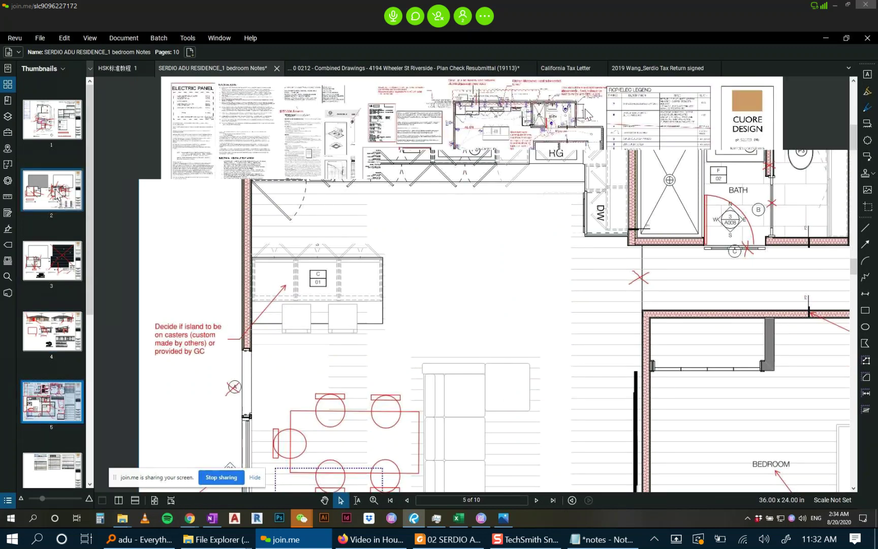
# Examine the living/kitchen ceiling joists and ceiling height notes on page 3's Ceiling Framing Plan.
pyautogui.click(57, 193)
pyautogui.click(55, 265)
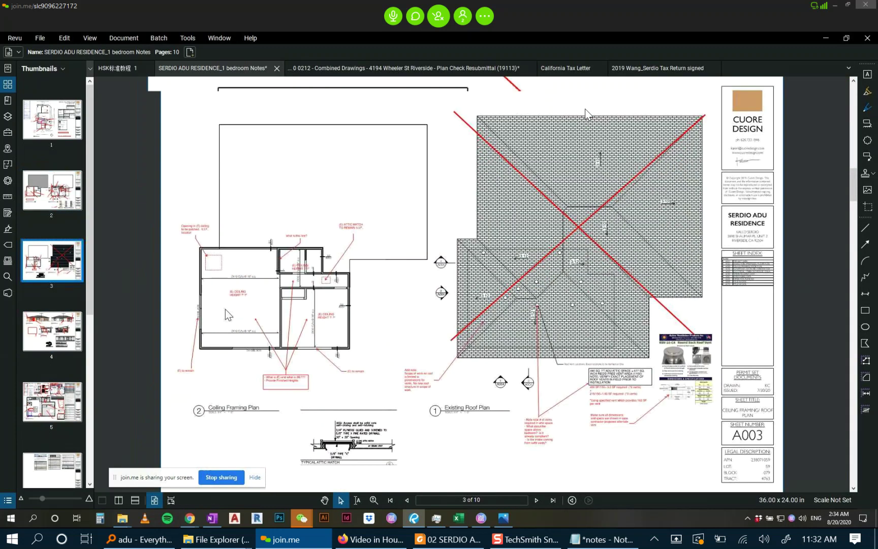
pyautogui.scroll(4, 225, 309)
pyautogui.moveTo(269, 266); pyautogui.dragTo(280, 284)
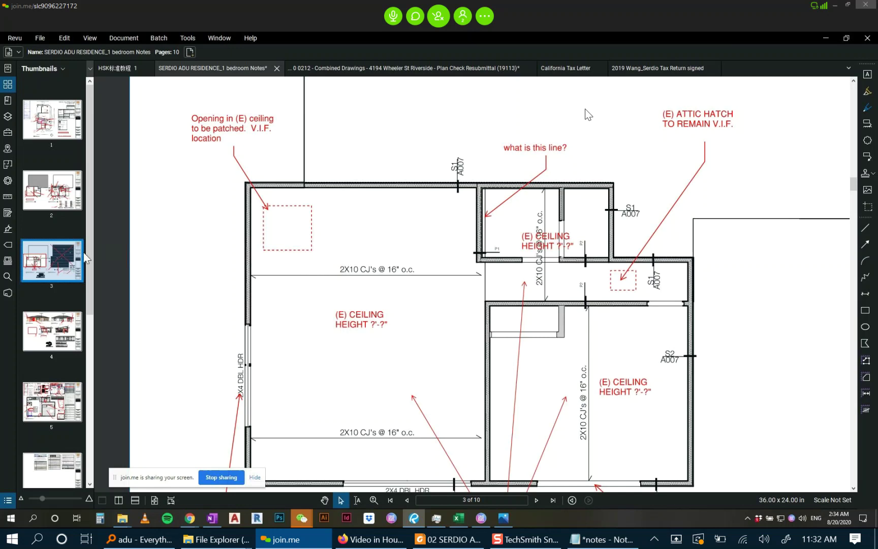
# Return to page 5 and examine the island's junction box, outlet and ALIGN note on the Electrical Plan.
pyautogui.click(51, 347)
pyautogui.click(53, 399)
pyautogui.scroll(2, 456, 210)
pyautogui.scroll(-5, 456, 209)
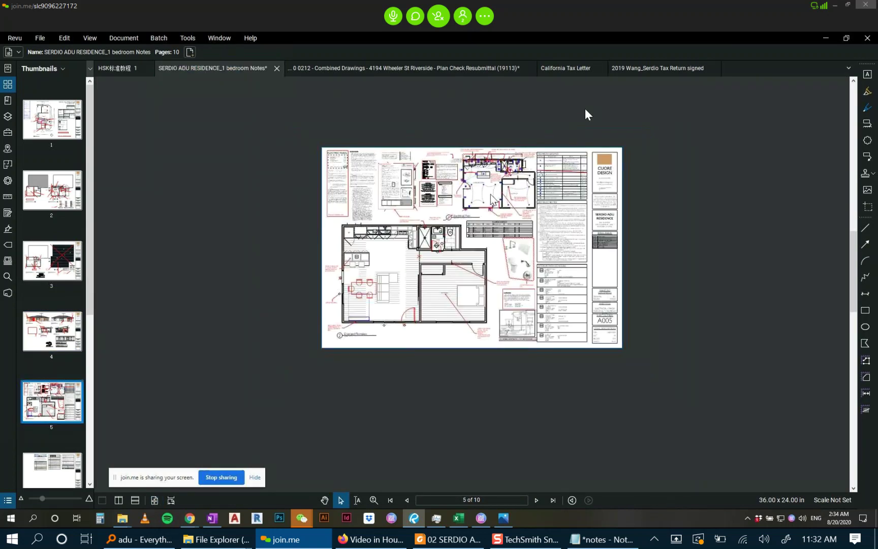
pyautogui.scroll(5, 460, 175)
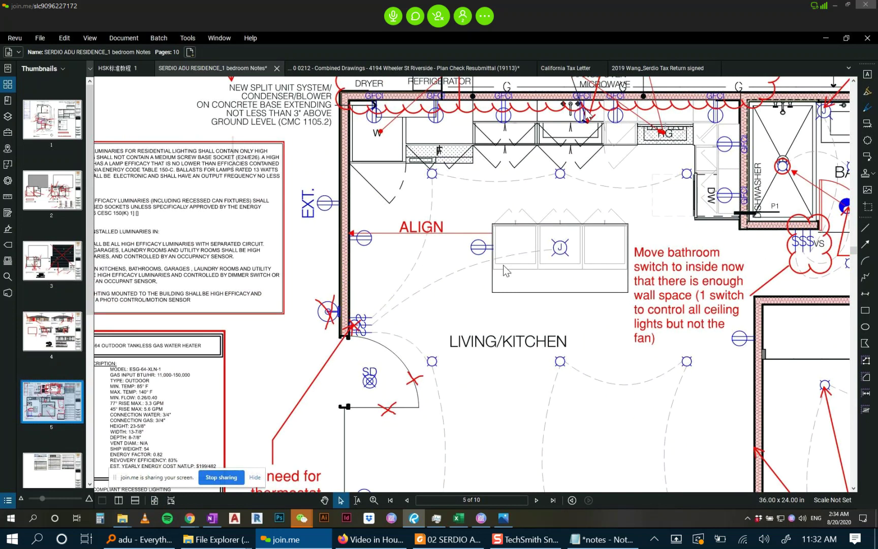
pyautogui.scroll(-4, 509, 268)
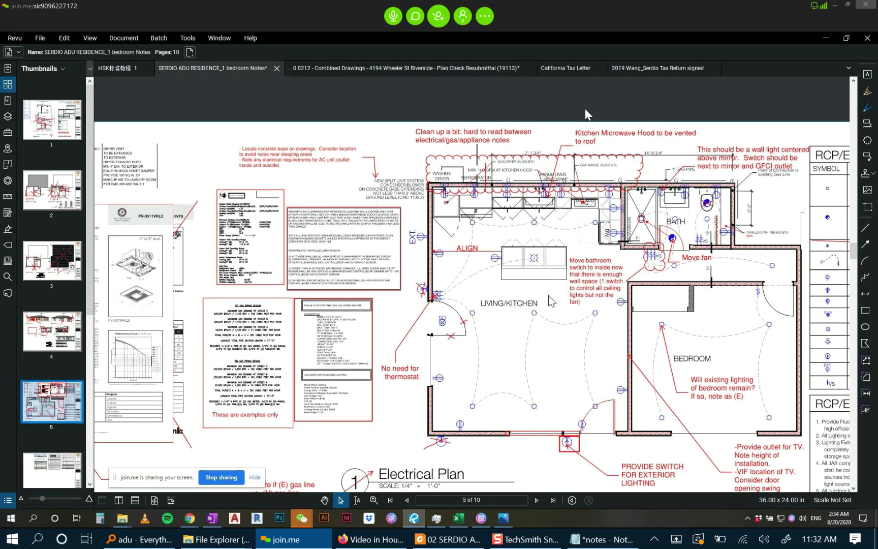
pyautogui.scroll(3, 536, 260)
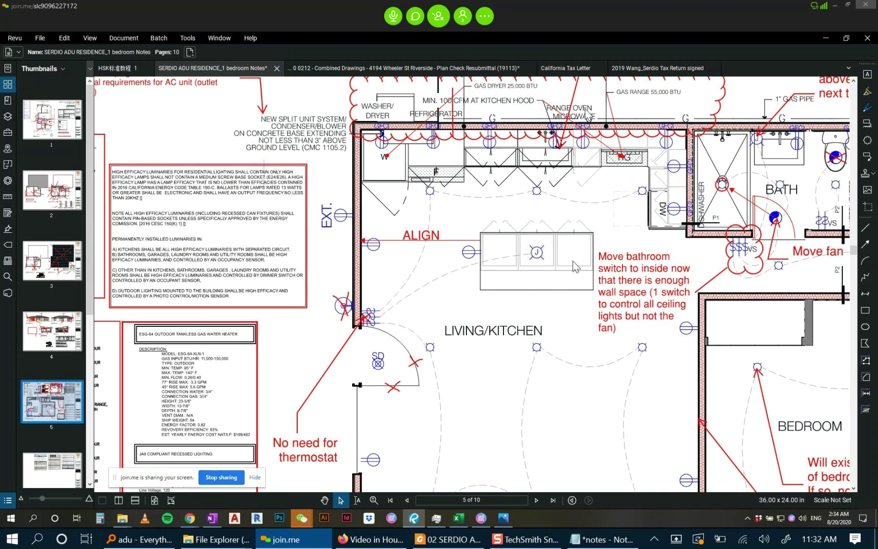
# Extend the red ALIGN note beside the Electrical Plan's kitchen island to read "ALIGN (include Jbox)".
pyautogui.scroll(3, 422, 236)
pyautogui.click(422, 239)
pyautogui.doubleClick(454, 234)
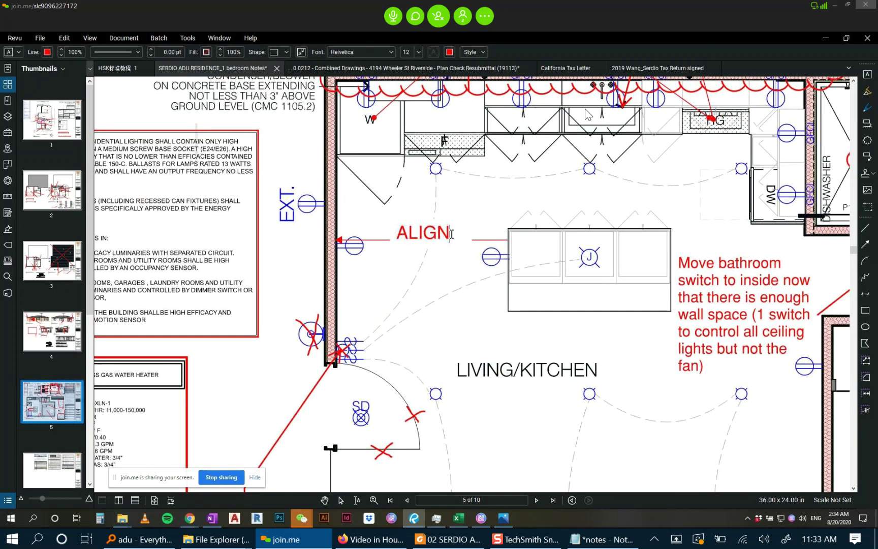
pyautogui.write('9')
pyautogui.press('BackSpace')
pyautogui.write('(include j')
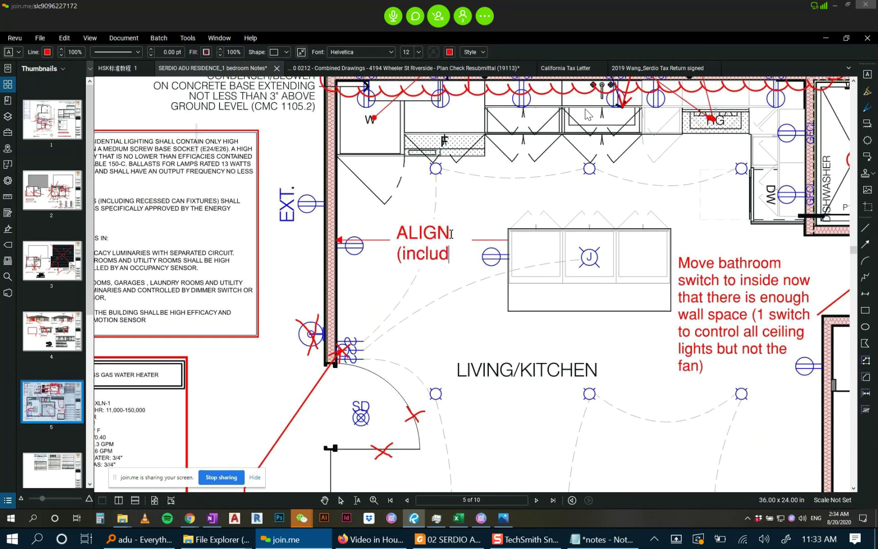
pyautogui.press('BackSpace')
pyautogui.write('Jbox)')
pyautogui.press('Escape')
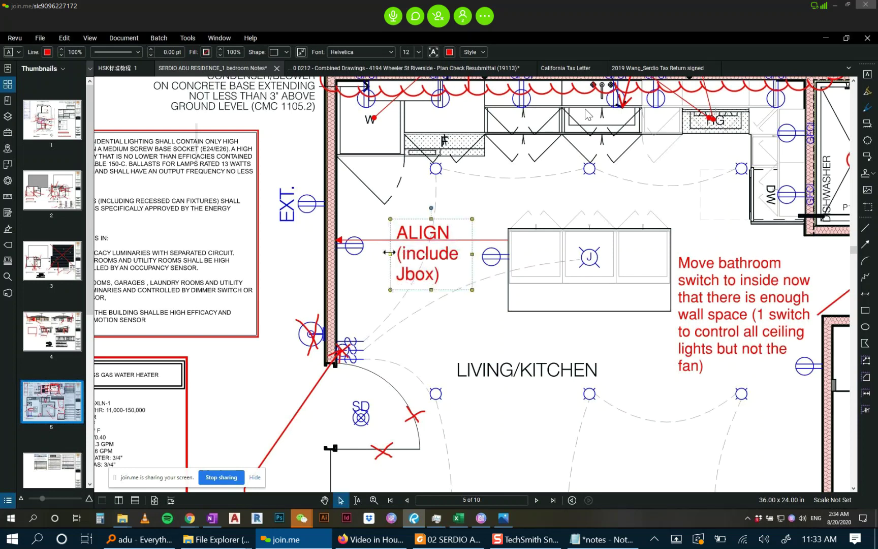
# Widen the ALIGN note's text box, set its font size to 5, and fit the note just above its arrow line.
pyautogui.moveTo(389, 253); pyautogui.dragTo(377, 253)
pyautogui.moveTo(472, 254); pyautogui.dragTo(496, 253)
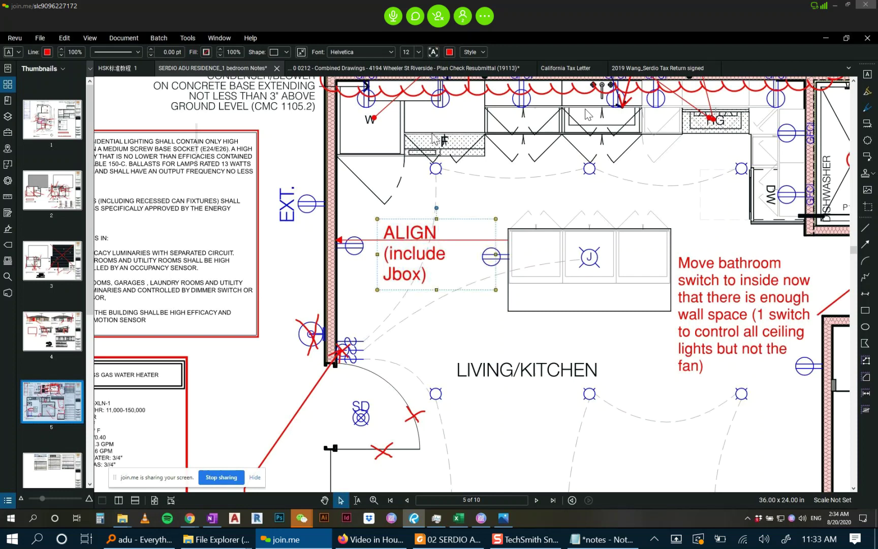
pyautogui.click(399, 52)
pyautogui.write('8')
pyautogui.press('Return')
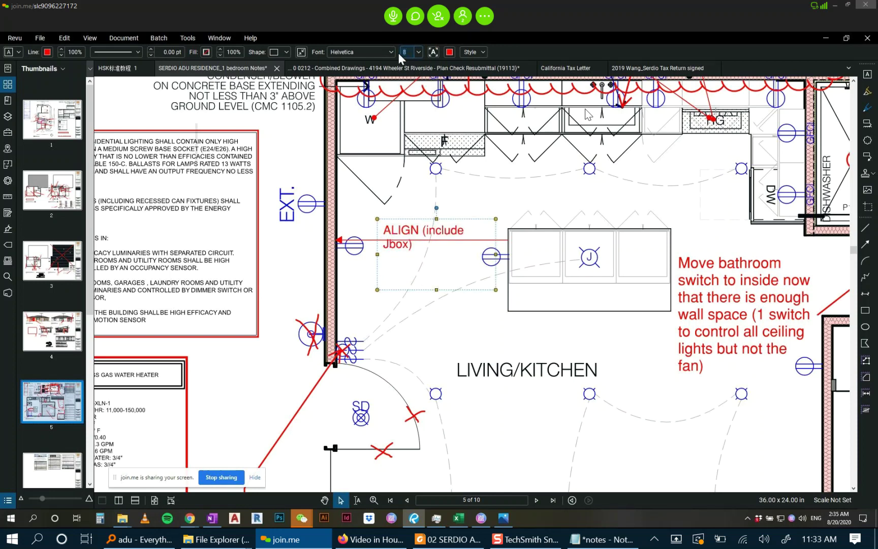
pyautogui.moveTo(424, 233); pyautogui.dragTo(429, 240)
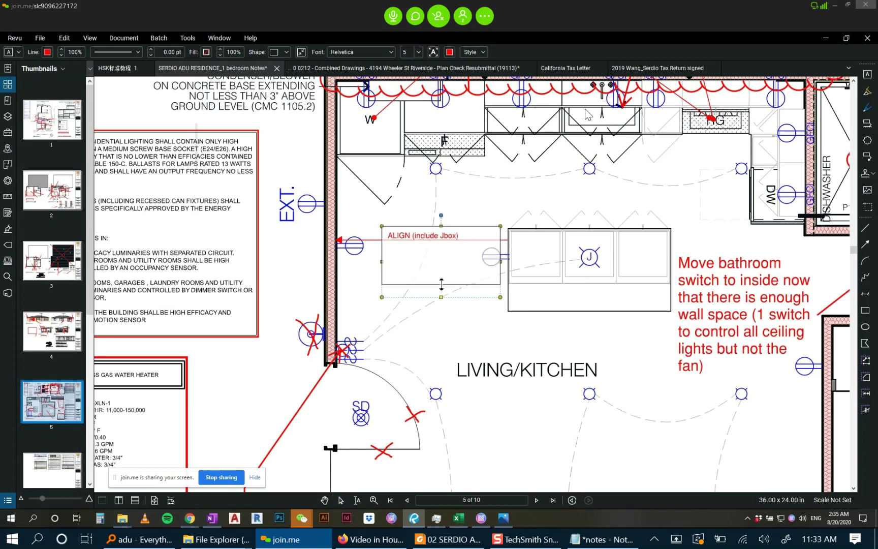
pyautogui.click(438, 275)
# Review the Electrical Plan's kitchen, bath and bedroom markups around the revised ALIGN note.
pyautogui.scroll(-5, 470, 272)
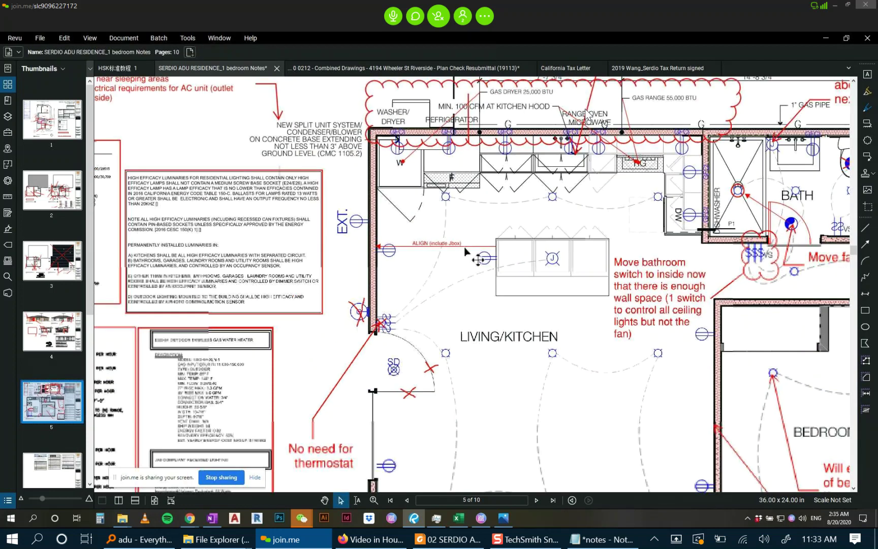
pyautogui.scroll(3, 418, 328)
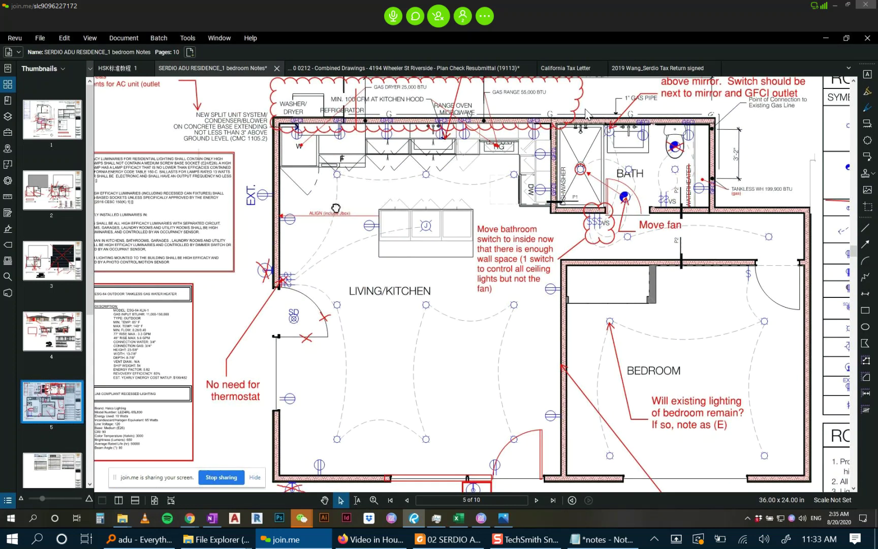
pyautogui.moveTo(336, 208); pyautogui.dragTo(393, 269)
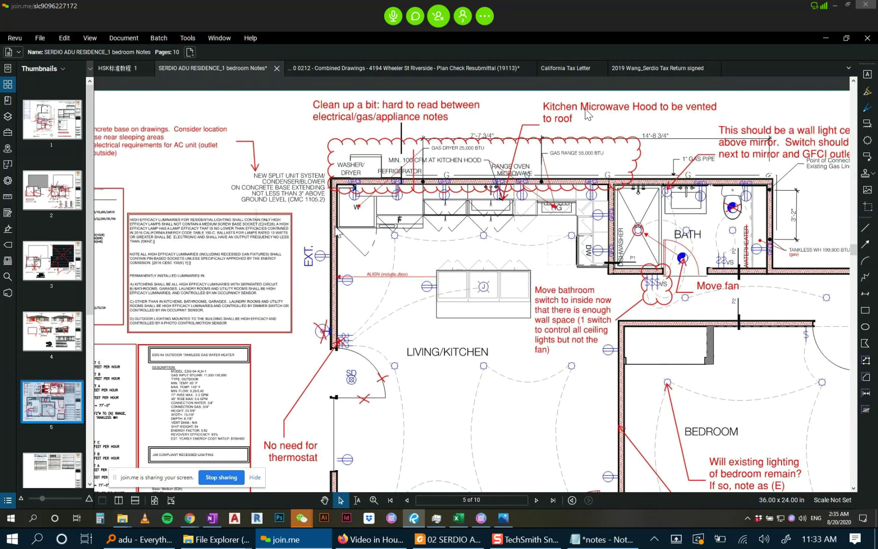
pyautogui.moveTo(310, 218); pyautogui.dragTo(379, 282)
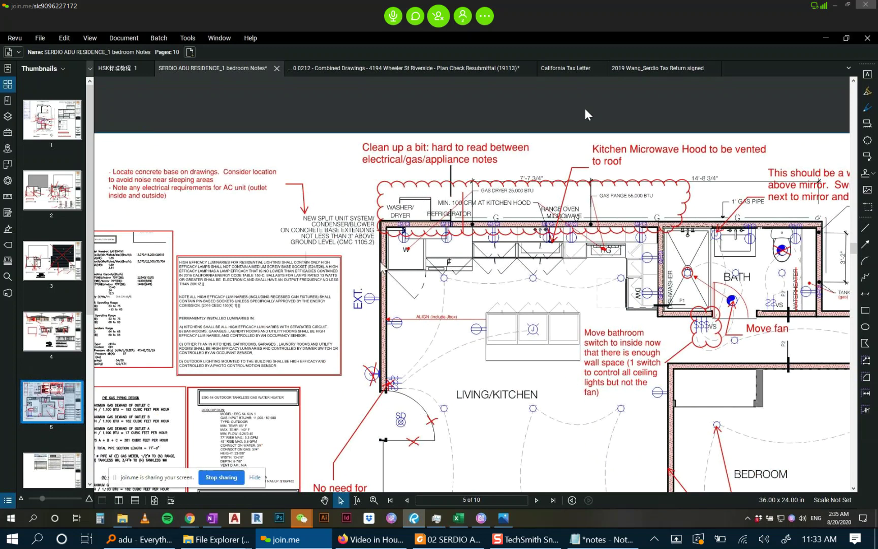
pyautogui.scroll(-5, 384, 268)
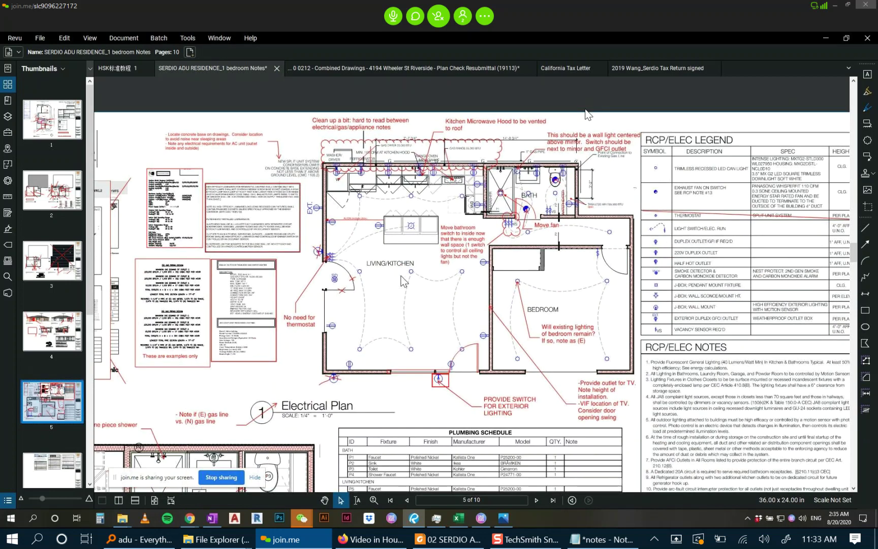
# Examine the switches and crossed-out thermostat by the living/kitchen door and trace their lighting runs on the Electrical Plan.
pyautogui.scroll(6, 342, 259)
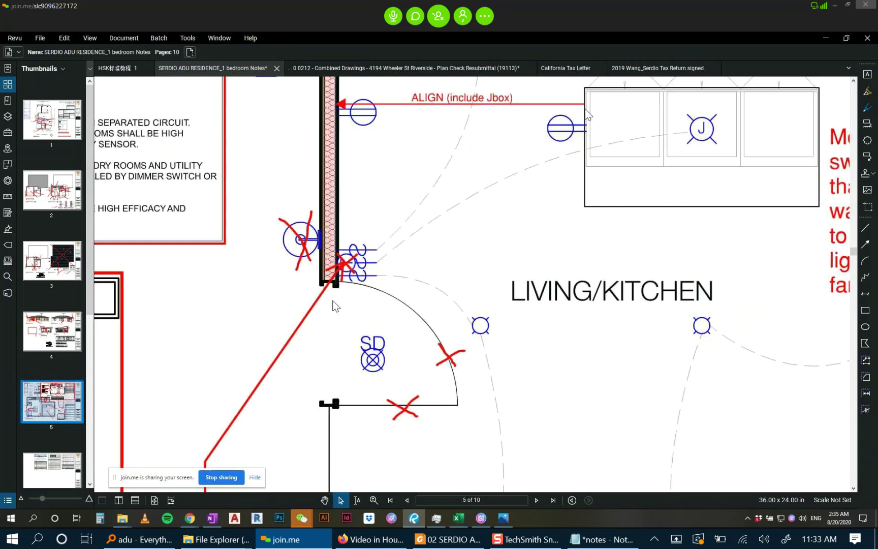
pyautogui.scroll(3, 333, 305)
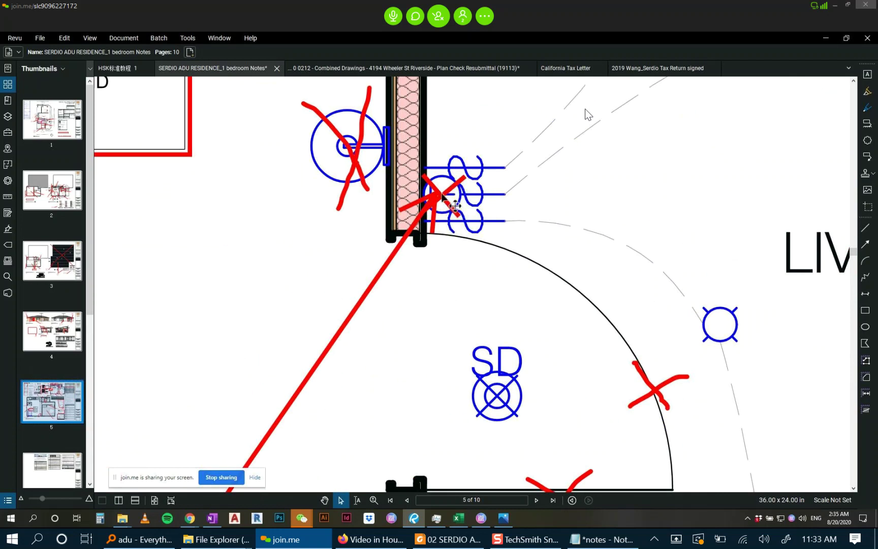
pyautogui.scroll(-5, 418, 274)
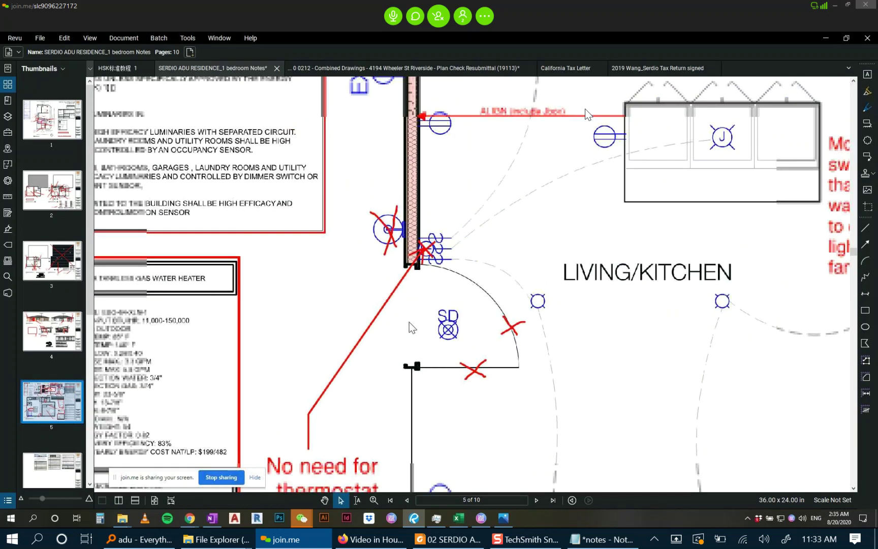
pyautogui.scroll(-1, 412, 328)
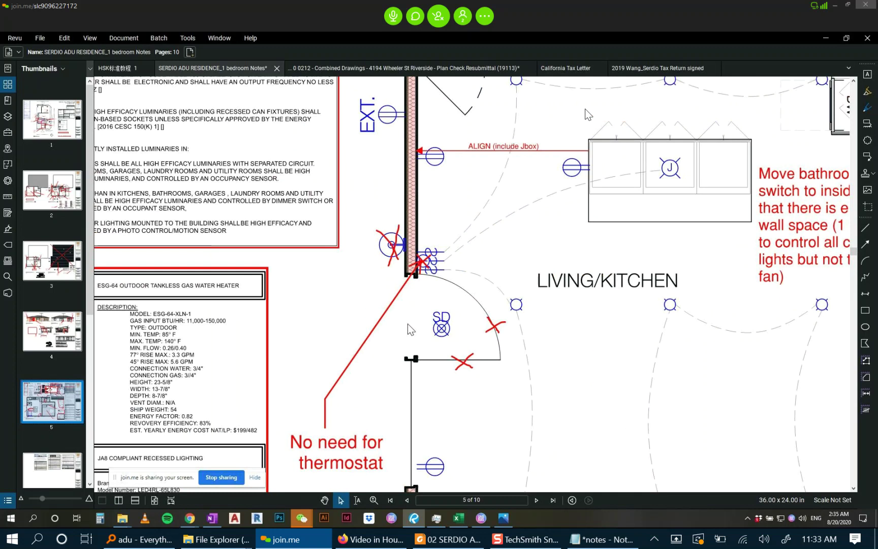
pyautogui.moveTo(448, 270); pyautogui.dragTo(379, 414)
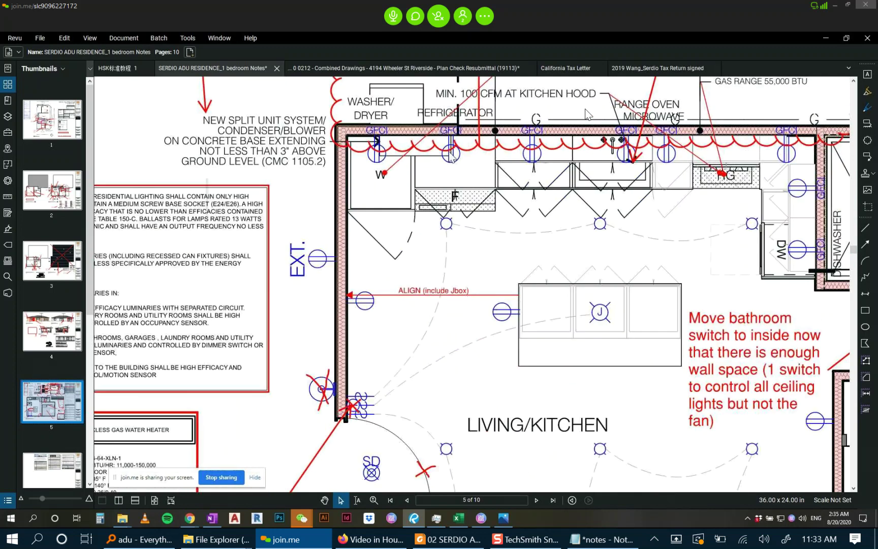
pyautogui.scroll(-2, 415, 149)
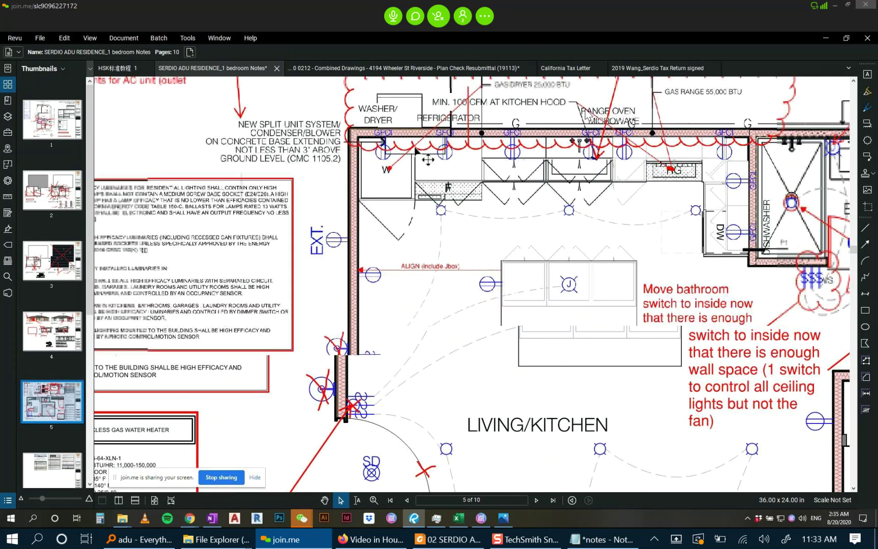
pyautogui.scroll(3, 364, 292)
pyautogui.scroll(2, 364, 294)
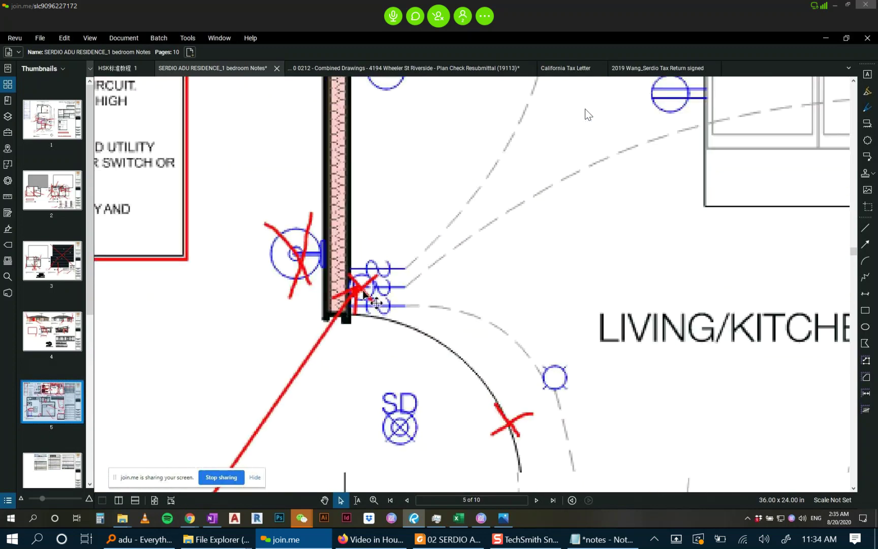
pyautogui.scroll(-1, 369, 297)
pyautogui.scroll(-4, 404, 294)
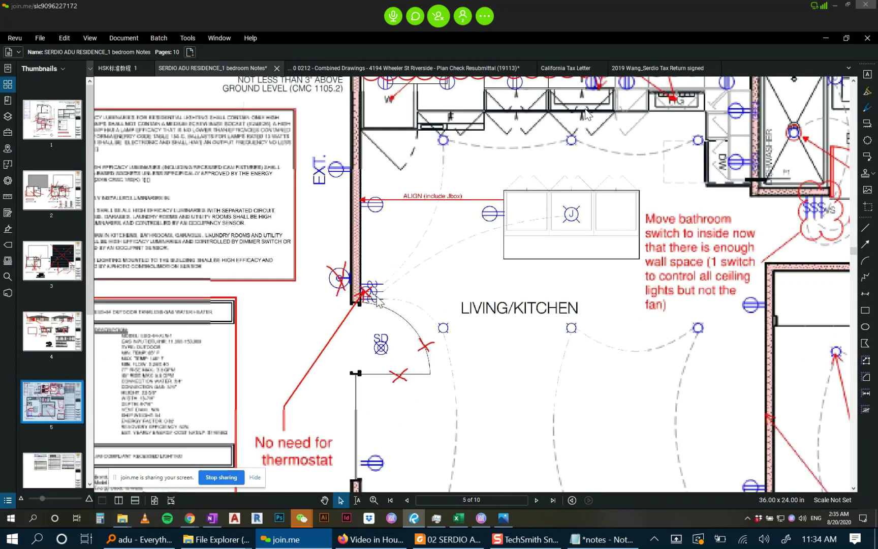
# Examine the switch group by the living/kitchen door and the ceiling light layout it serves on the Electrical Plan.
pyautogui.scroll(-3, 434, 301)
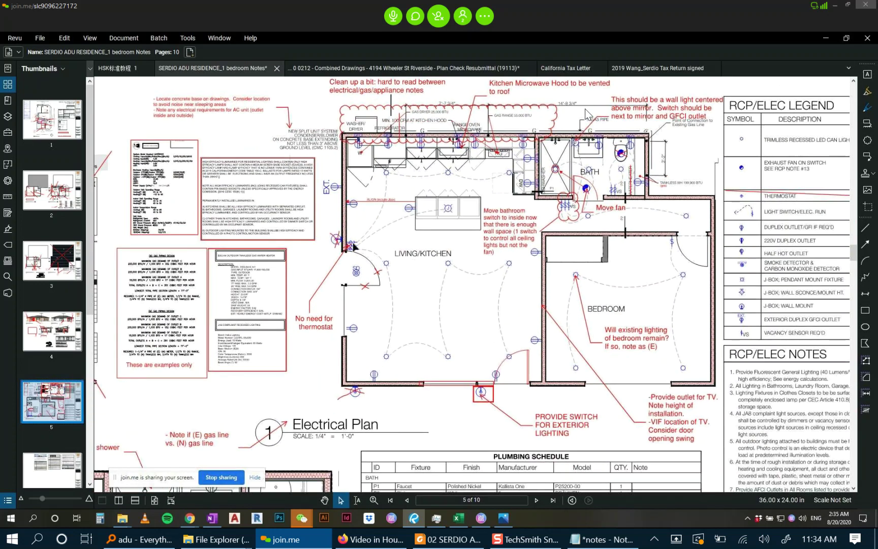
pyautogui.scroll(5, 354, 252)
pyautogui.scroll(2, 344, 253)
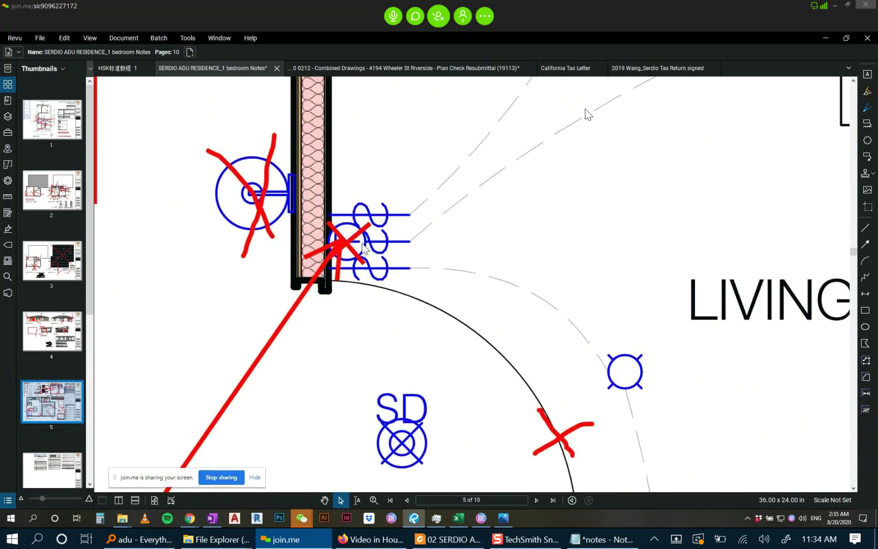
pyautogui.scroll(-6, 413, 260)
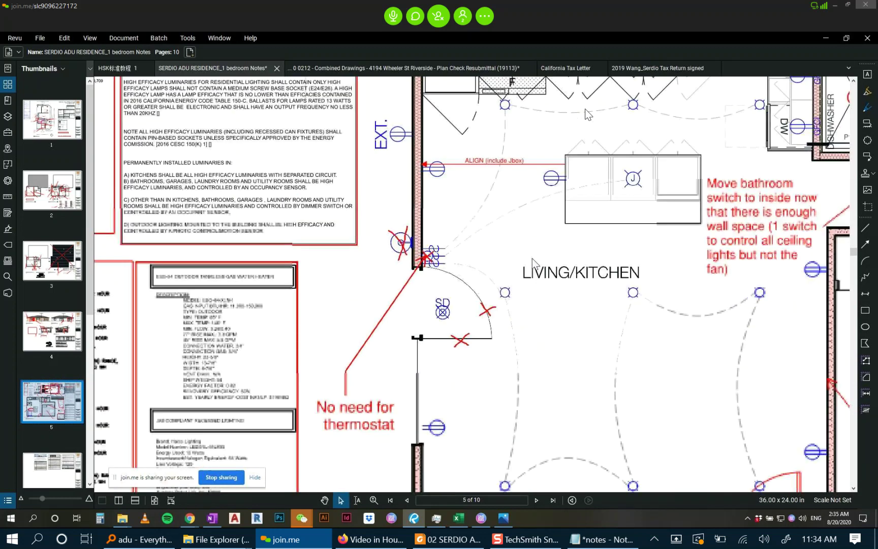
pyautogui.scroll(-4, 574, 308)
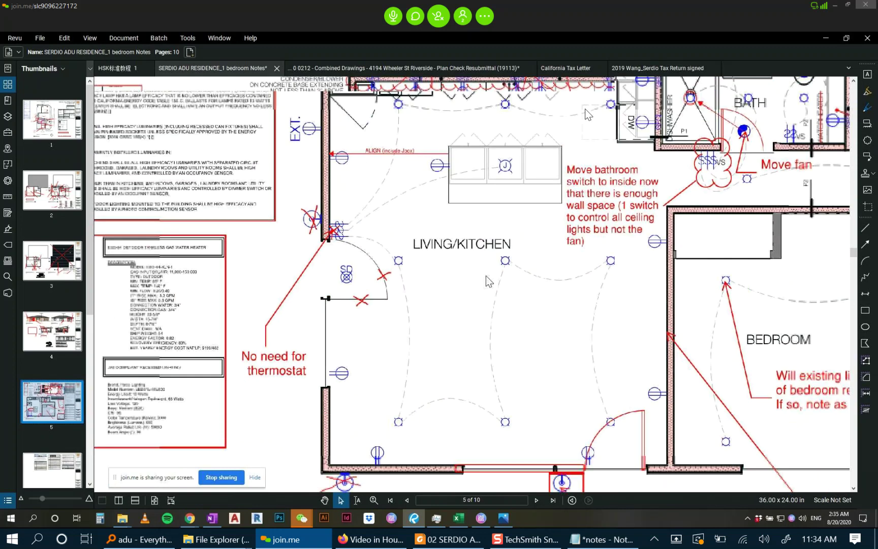
pyautogui.moveTo(486, 276); pyautogui.dragTo(411, 272)
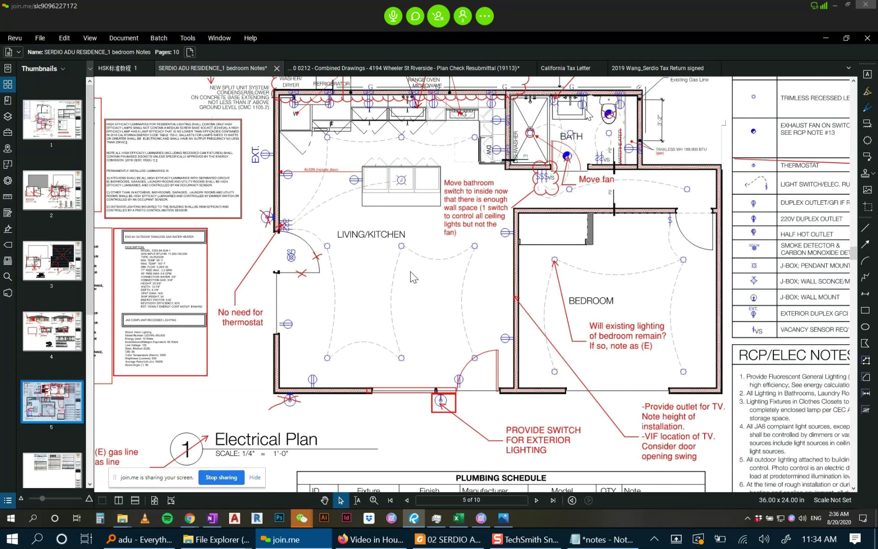
pyautogui.scroll(-3, 413, 277)
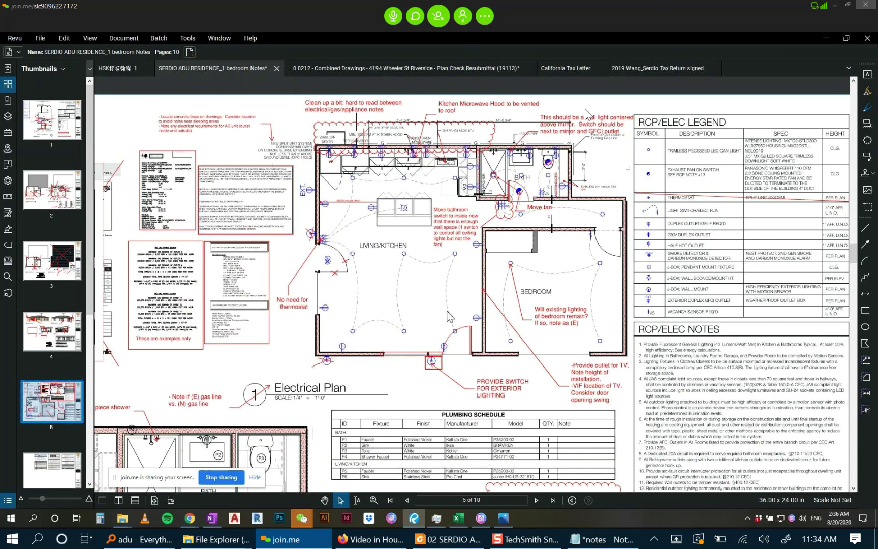
pyautogui.scroll(4, 508, 219)
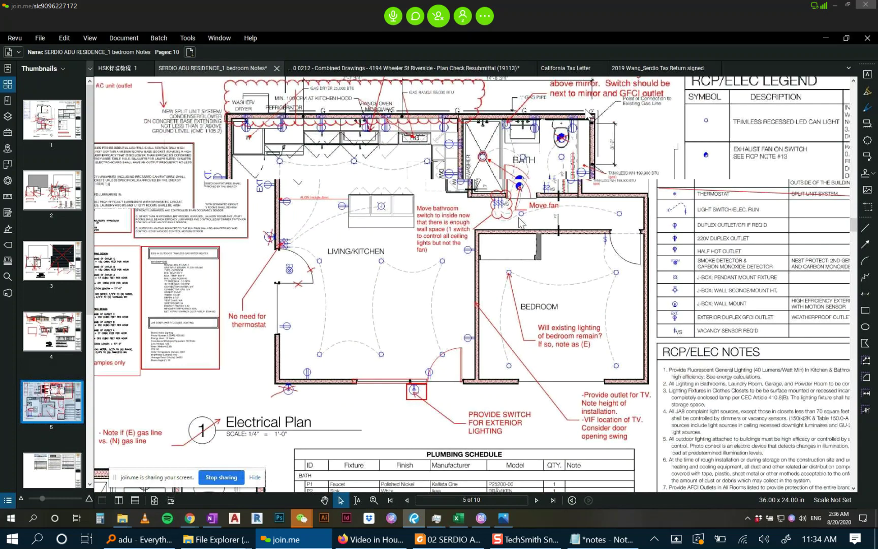
# Compare the living/kitchen recessed lights and island junction box with the bath and bedroom lighting on the Electrical Plan.
pyautogui.scroll(-5, 419, 220)
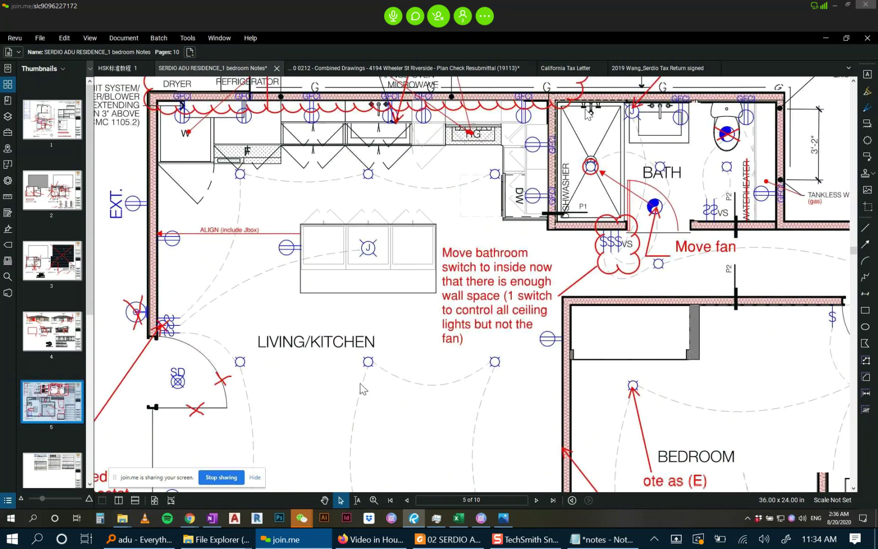
pyautogui.scroll(4, 392, 303)
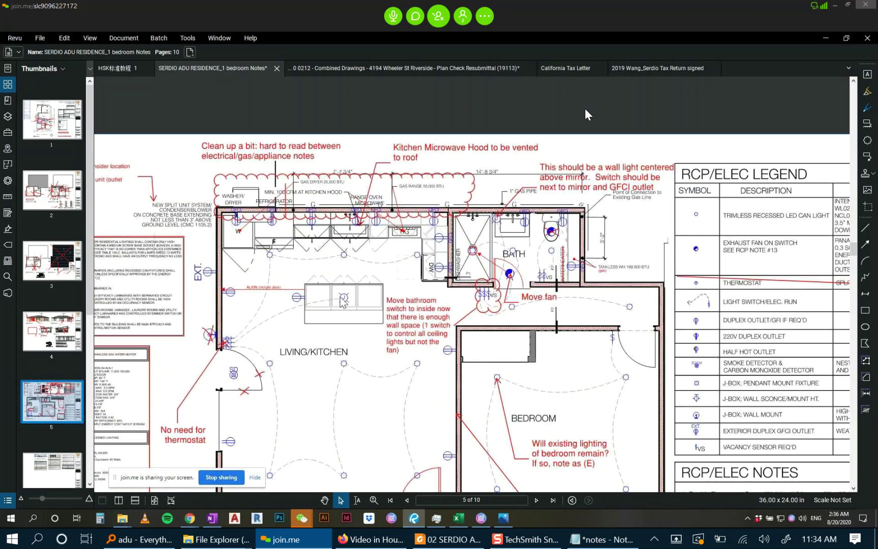
pyautogui.scroll(-3, 585, 108)
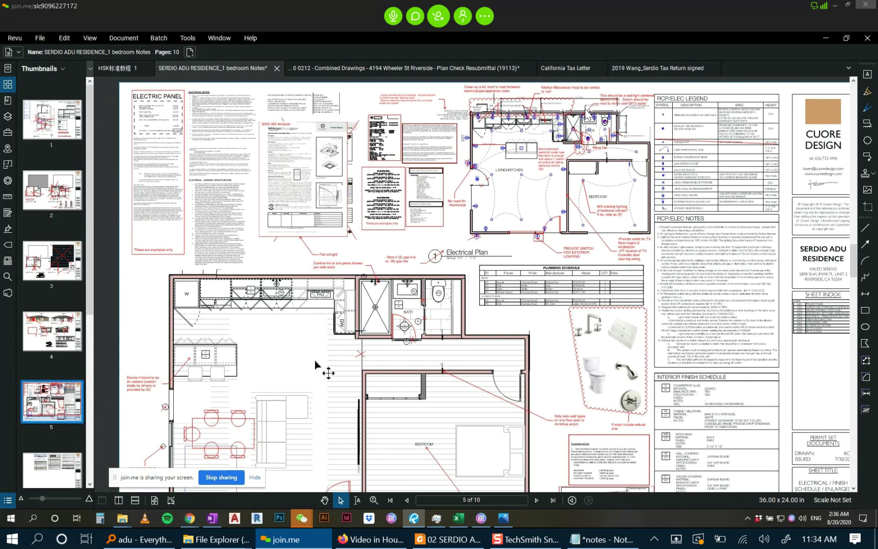
pyautogui.scroll(5, 585, 109)
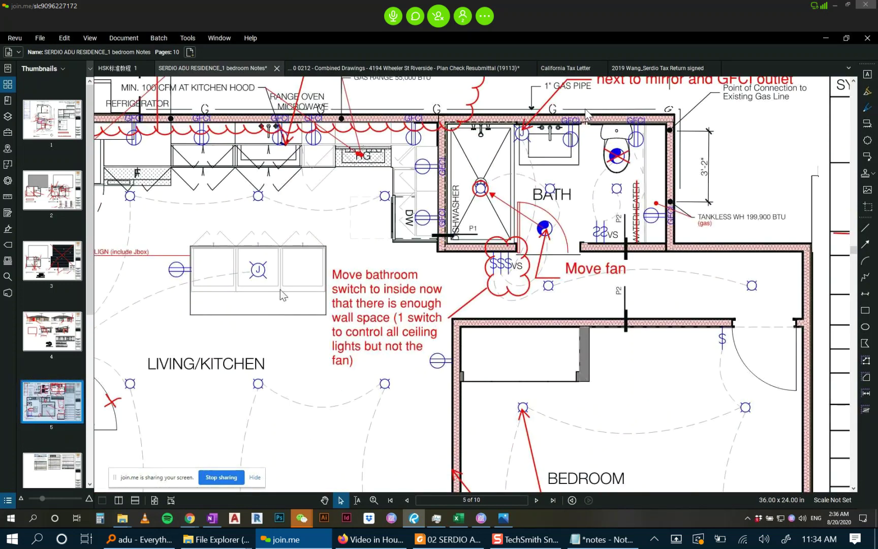
pyautogui.scroll(-3, 354, 287)
pyautogui.scroll(-2, 354, 287)
pyautogui.scroll(3, 454, 341)
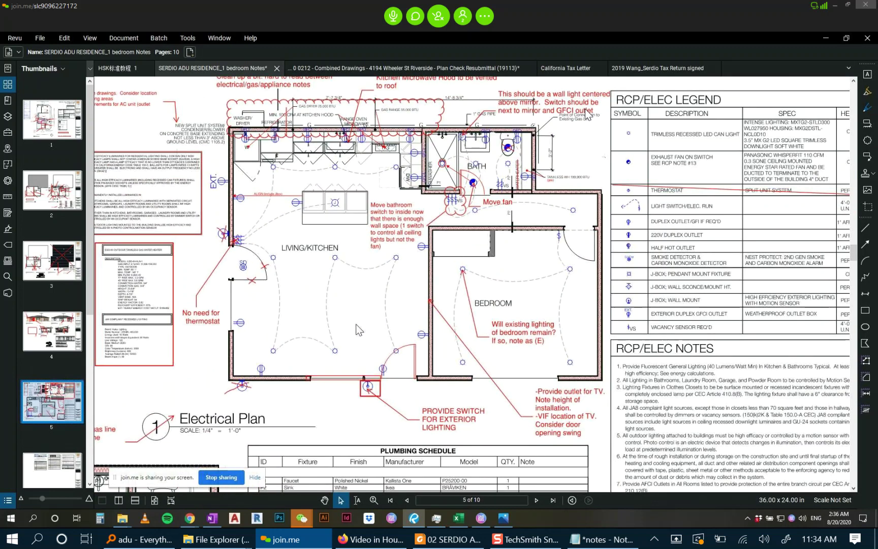
pyautogui.moveTo(319, 286); pyautogui.dragTo(365, 299)
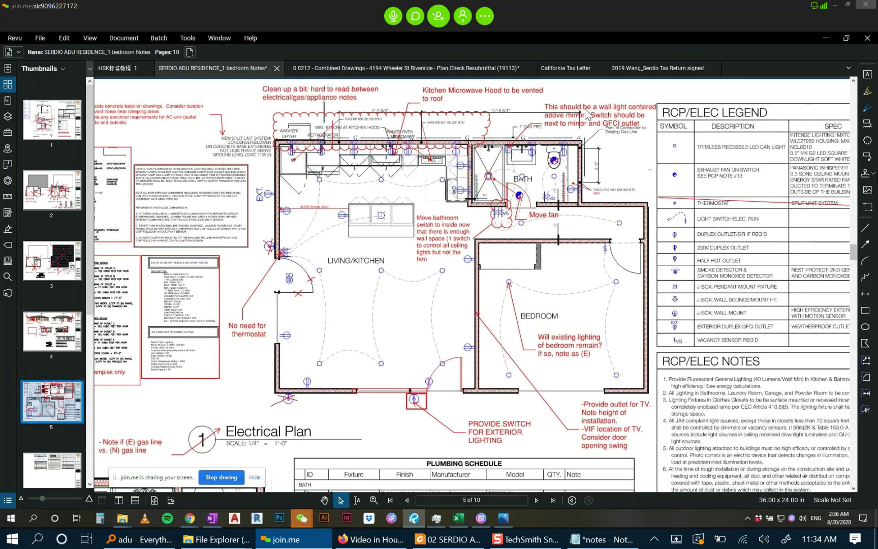
# Add a red text note reading "review lighting plan for new layout" below the LIVING/KITCHEN label on the Electrical Plan.
pyautogui.click(866, 74)
pyautogui.scroll(3, 394, 253)
pyautogui.click(346, 314)
pyautogui.write('re')
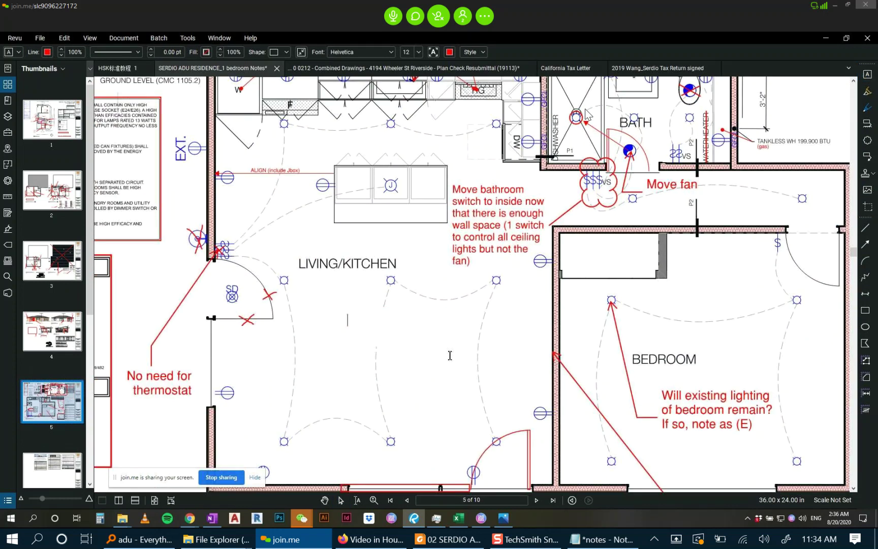
pyautogui.write('view lighting plan')
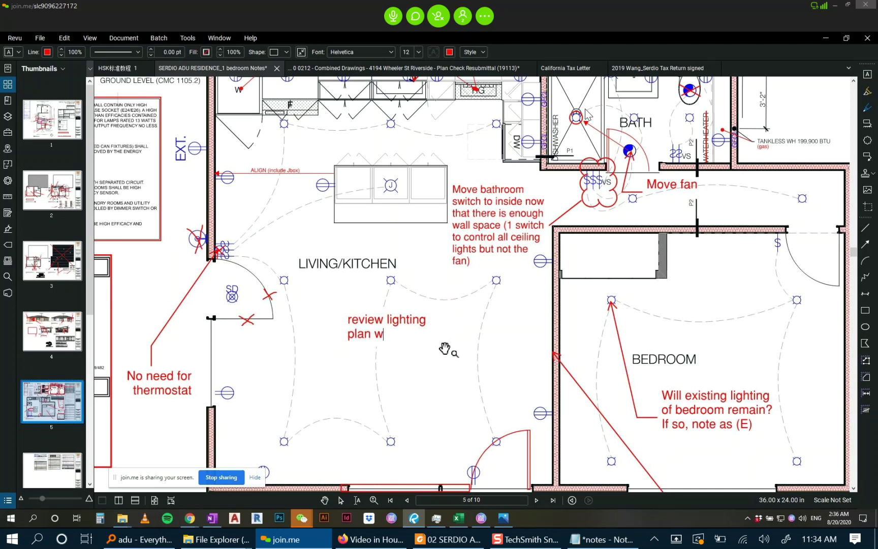
pyautogui.write(' for new layou')
pyautogui.press('Escape')
pyautogui.press('Escape')
# Outline the lighting plan review note in the living/kitchen area with a 1 pt red border.
pyautogui.scroll(-2, 438, 359)
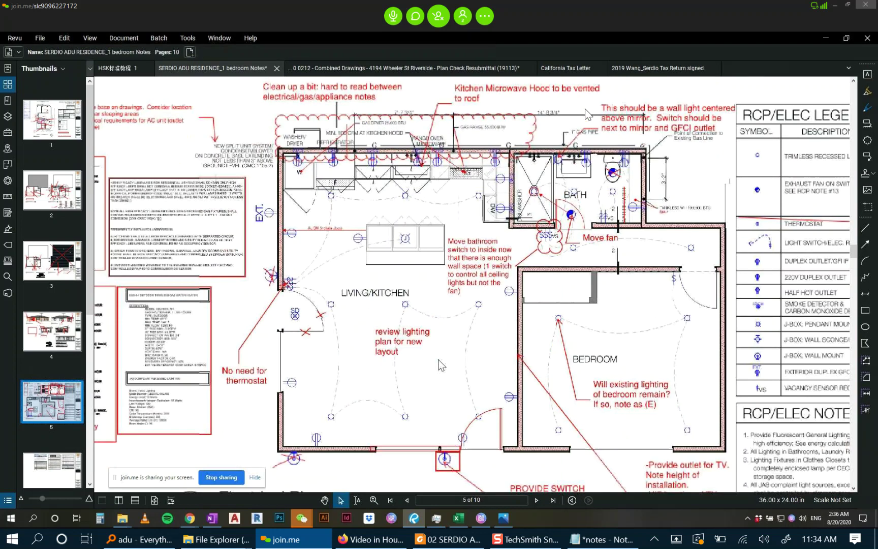
pyautogui.scroll(-2, 438, 359)
pyautogui.click(337, 295)
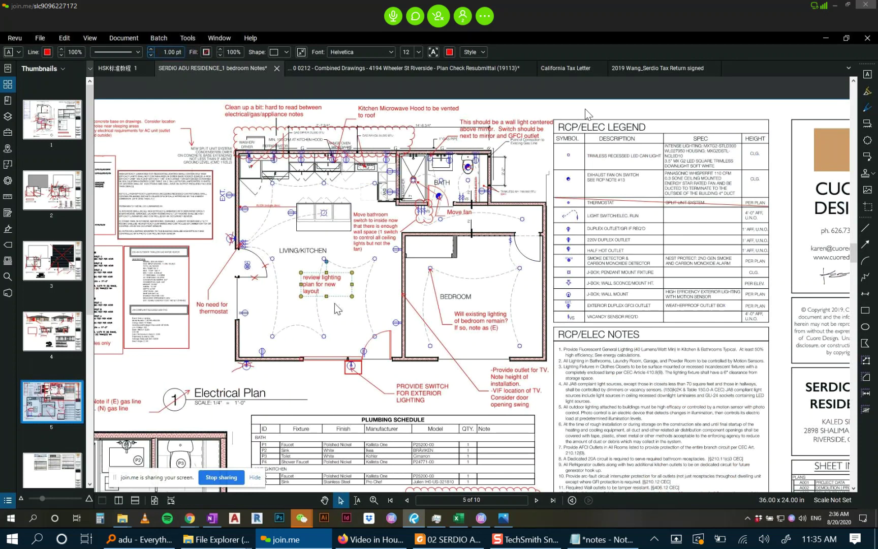
pyautogui.click(348, 334)
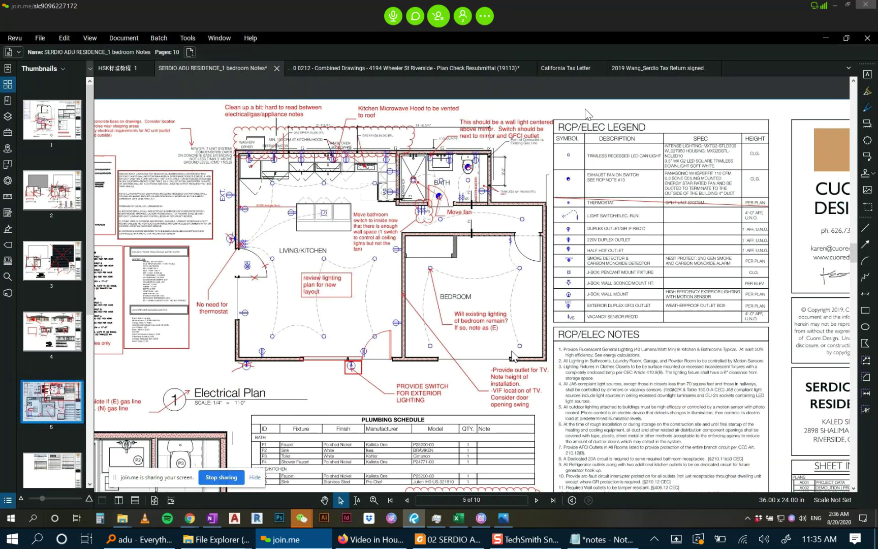
# Review the bedroom's existing-lighting note on the Electrical Plan, and switch to Notepad to check the list of open questions.
pyautogui.scroll(4, 516, 350)
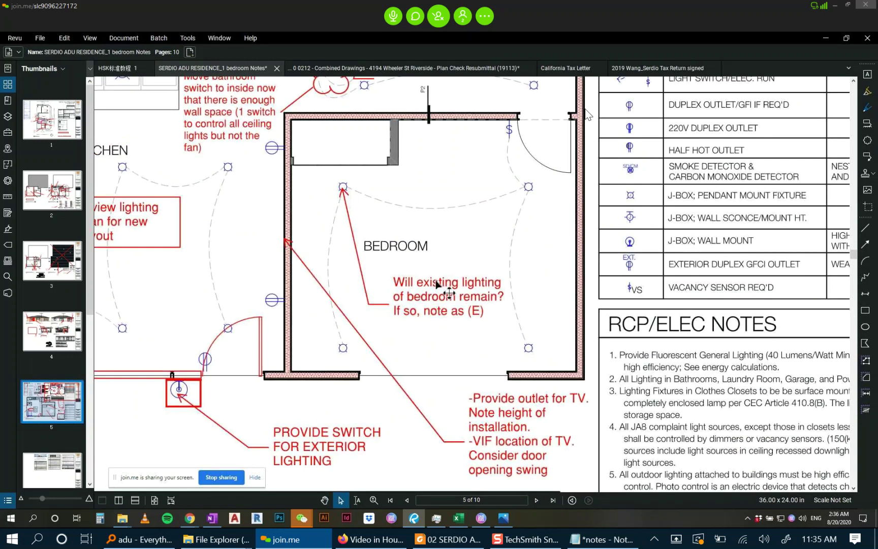
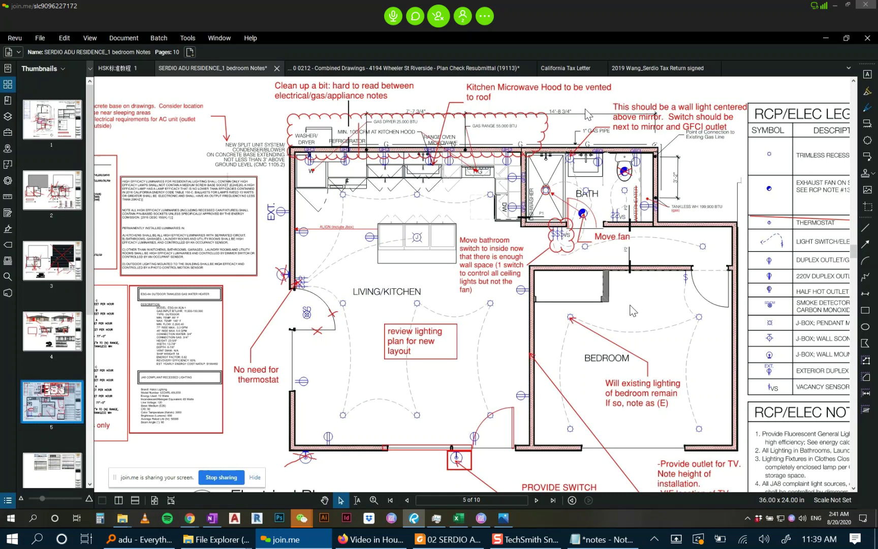
pyautogui.scroll(-2, 518, 317)
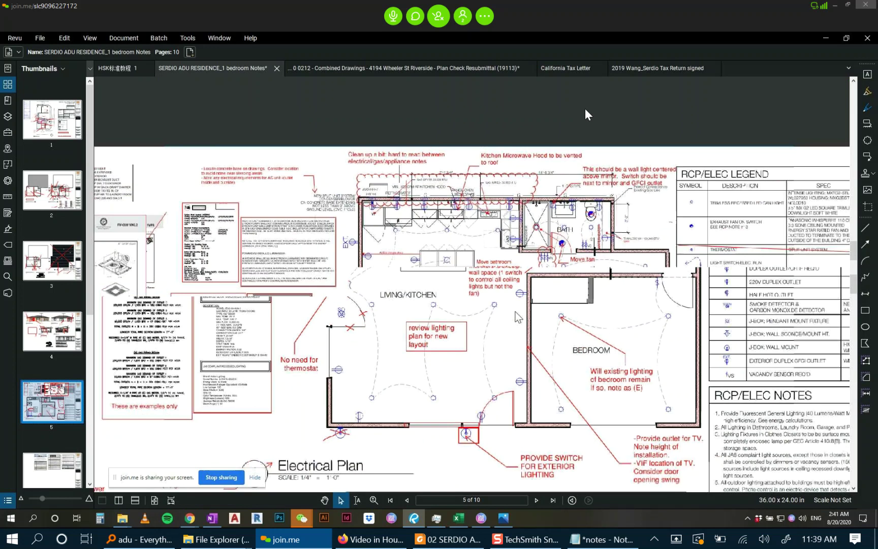
pyautogui.scroll(-2, 517, 317)
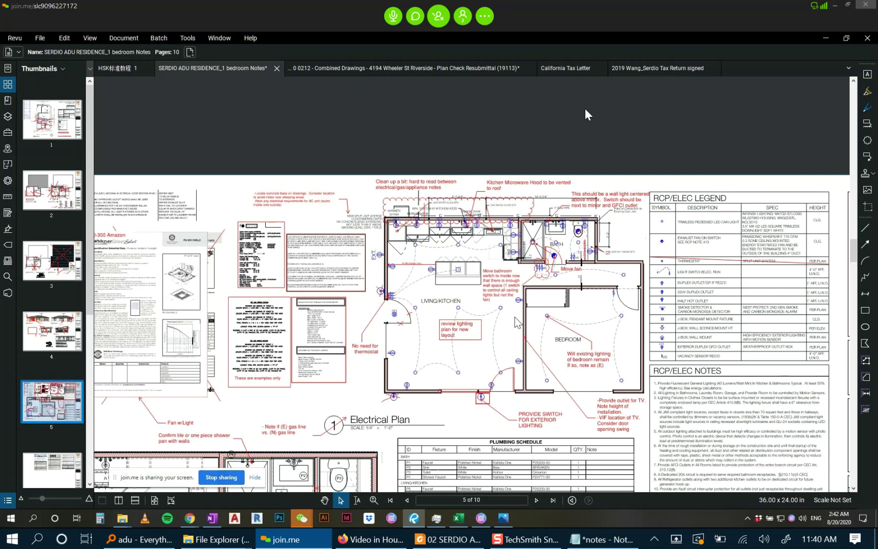
pyautogui.hotkey('alt', 'Tab')
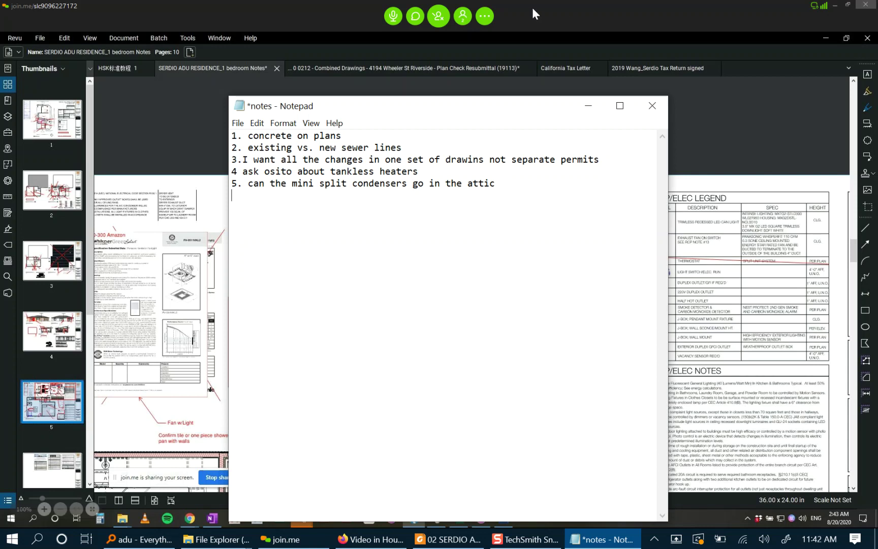
pyautogui.click(585, 106)
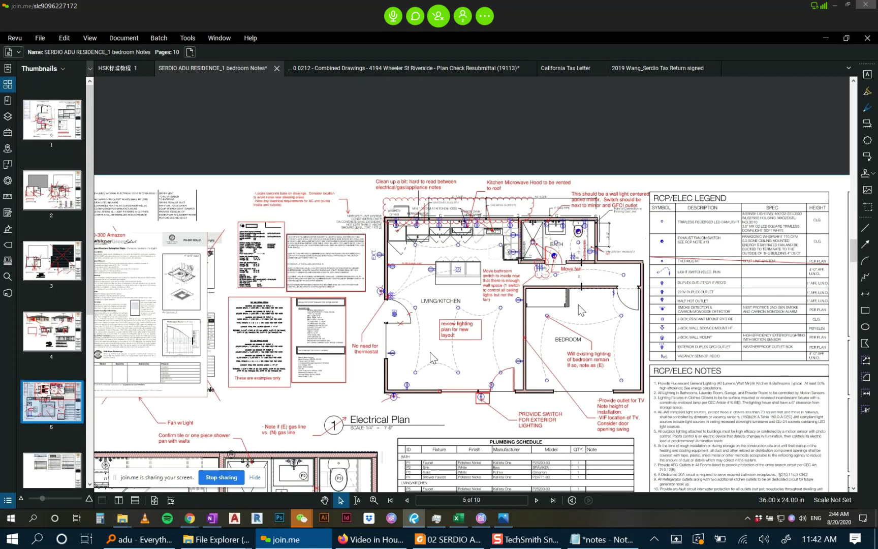
# Go to page 1, sheet A001, and examine the garage/ADU conversion area on the site plan.
pyautogui.click(69, 134)
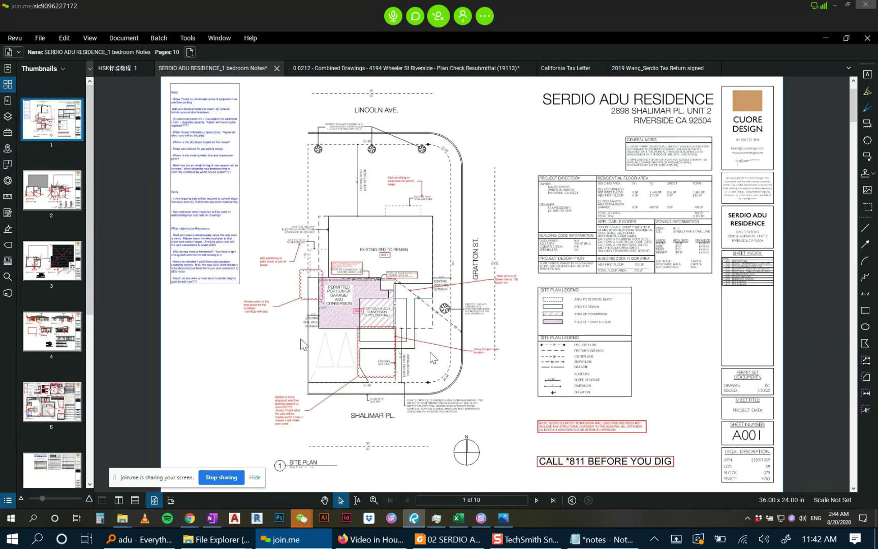
pyautogui.scroll(5, 305, 342)
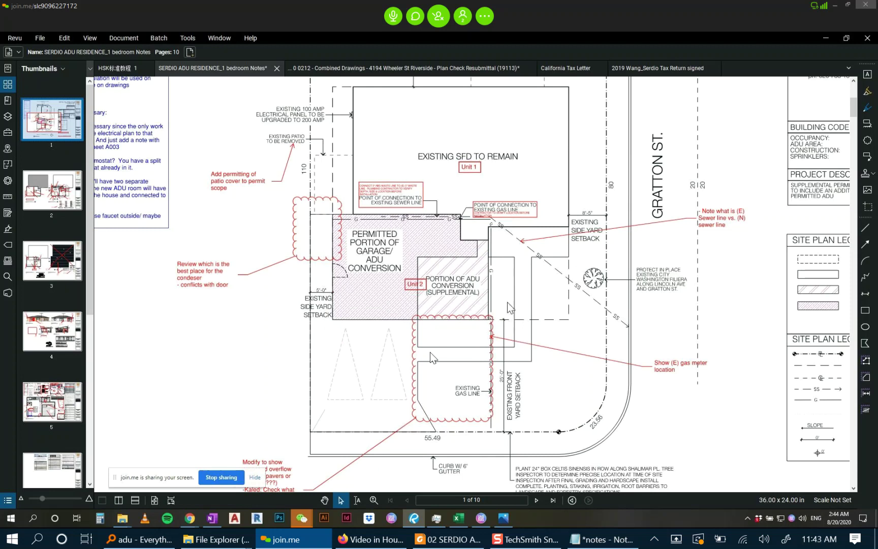
pyautogui.scroll(2, 473, 262)
pyautogui.scroll(-1, 472, 262)
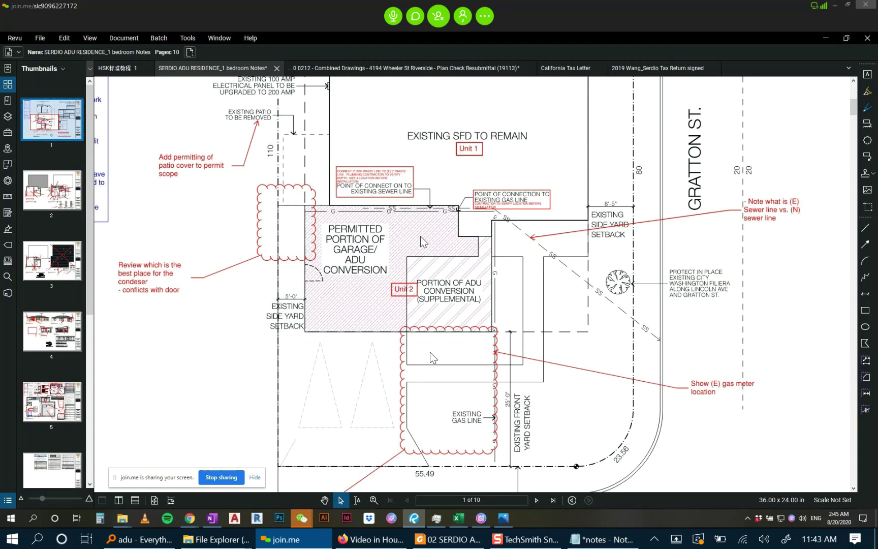
# Examine the existing house, patio cover notes, electrical panel, and sewer and gas connection points on the site plan.
pyautogui.scroll(3, 425, 254)
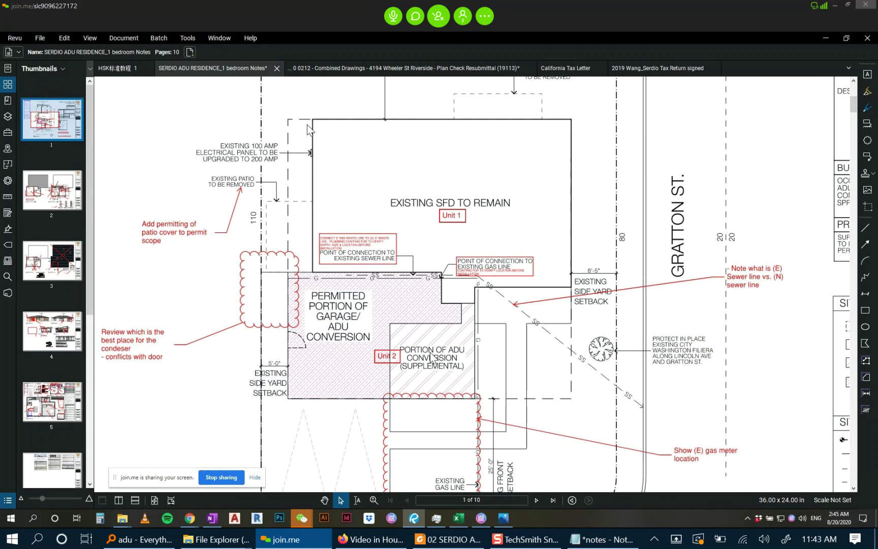
pyautogui.scroll(1, 315, 150)
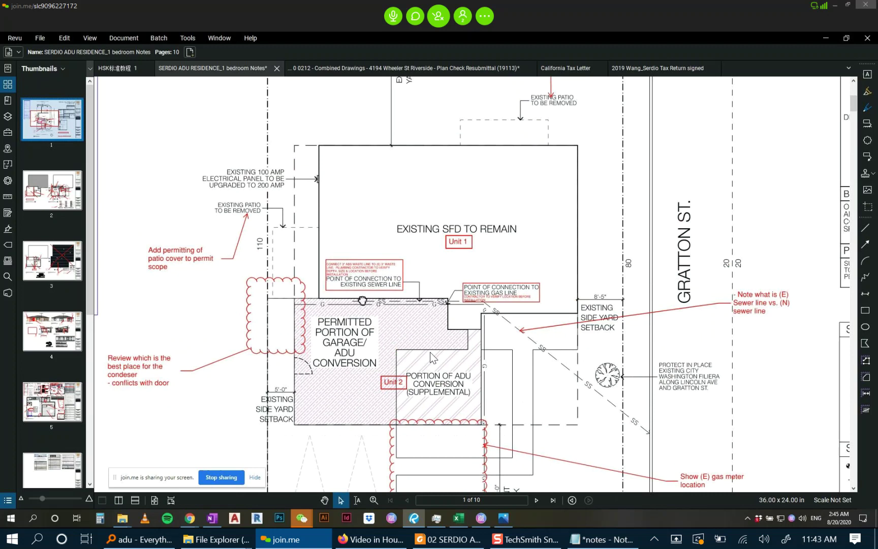
pyautogui.scroll(-1, 527, 194)
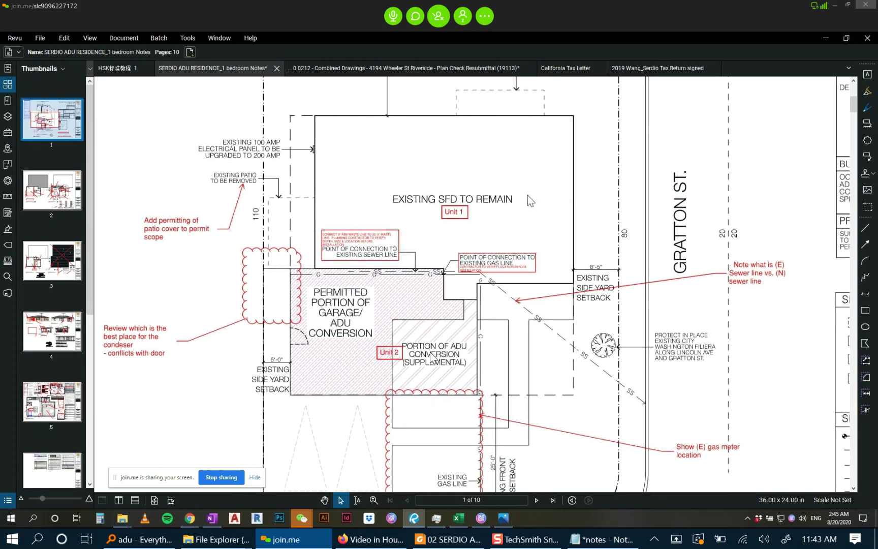
pyautogui.scroll(3, 325, 156)
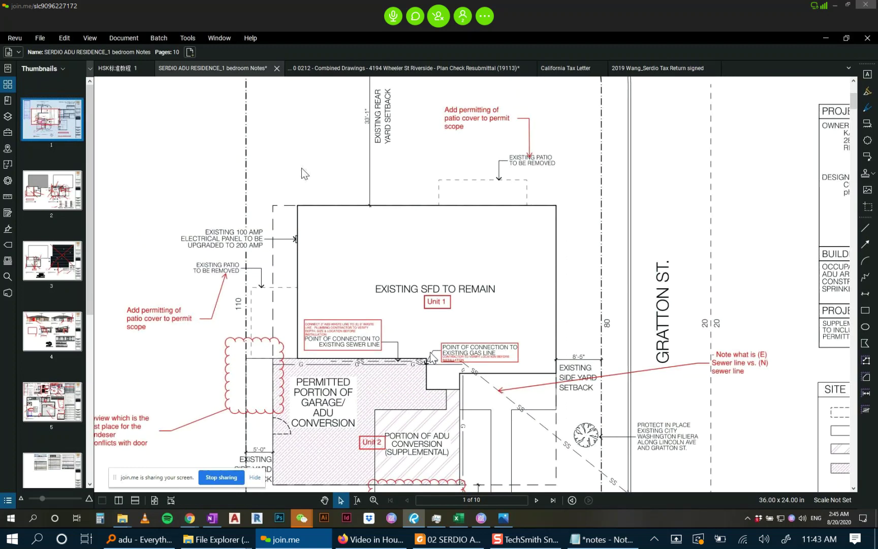
pyautogui.scroll(-2, 301, 167)
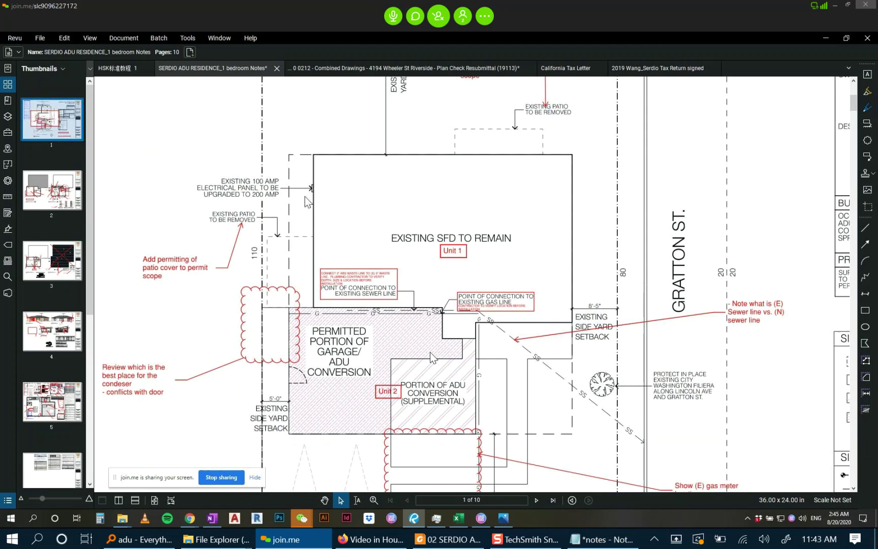
pyautogui.scroll(-1, 313, 190)
pyautogui.scroll(-2, 313, 185)
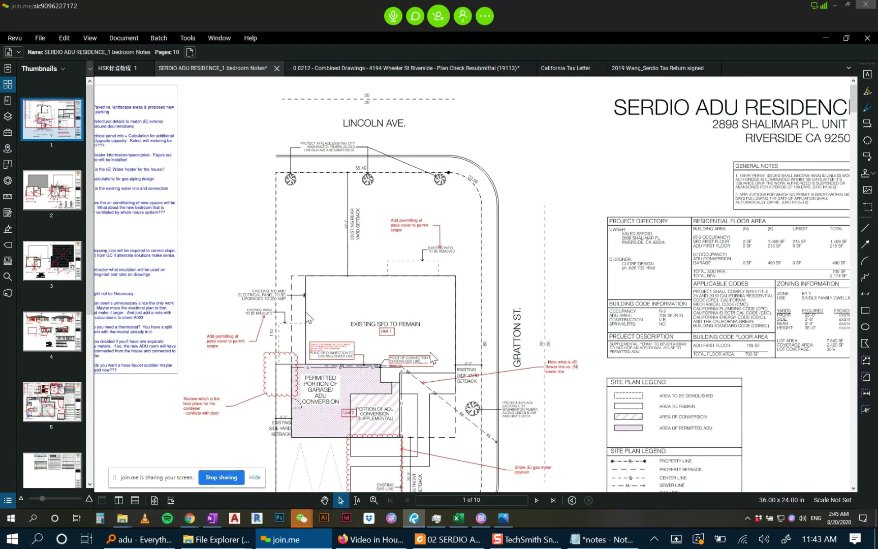
pyautogui.scroll(1, 335, 404)
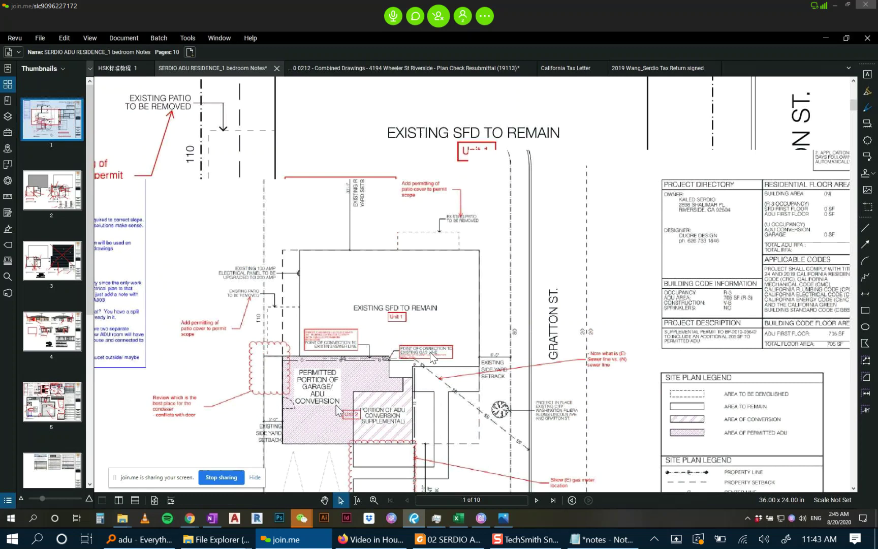
pyautogui.scroll(3, 336, 410)
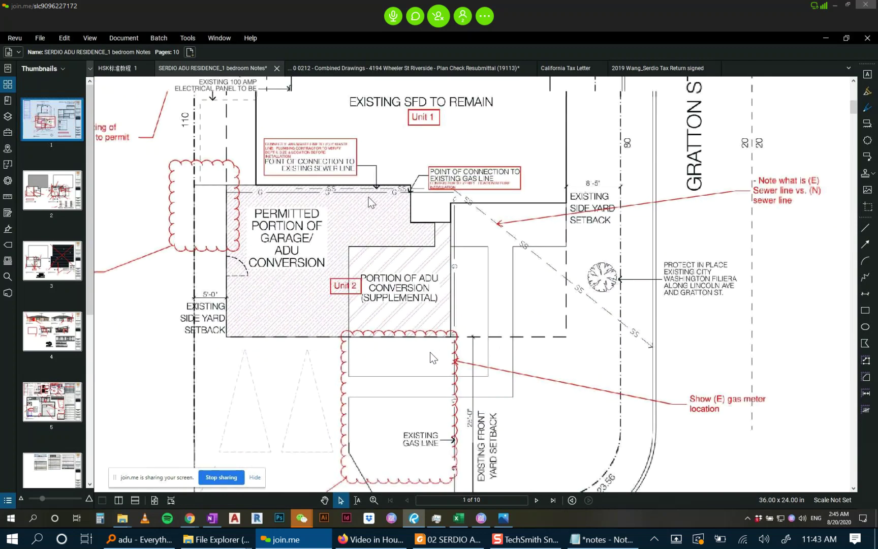
# Switch to Notepad and add item "6. separate or shared utilities:" to the list of open questions.
pyautogui.scroll(-1, 430, 352)
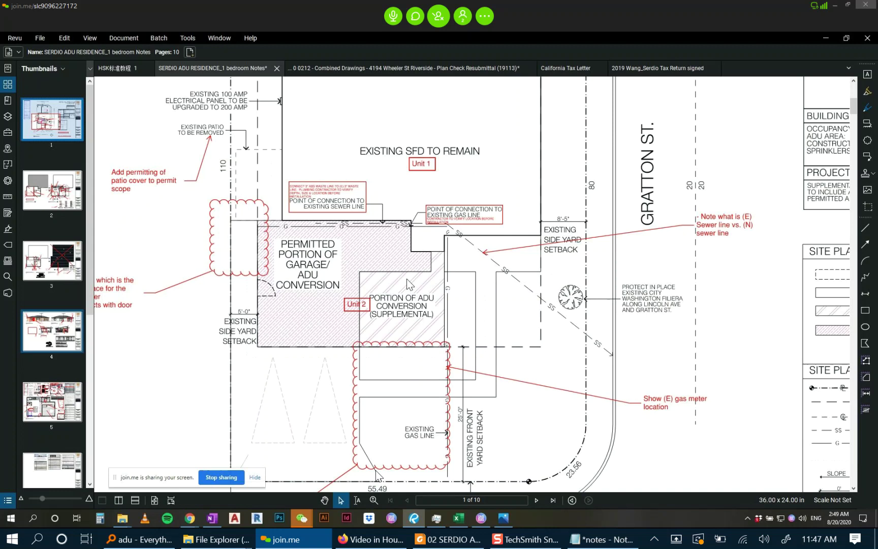
pyautogui.hotkey('alt', 'Tab')
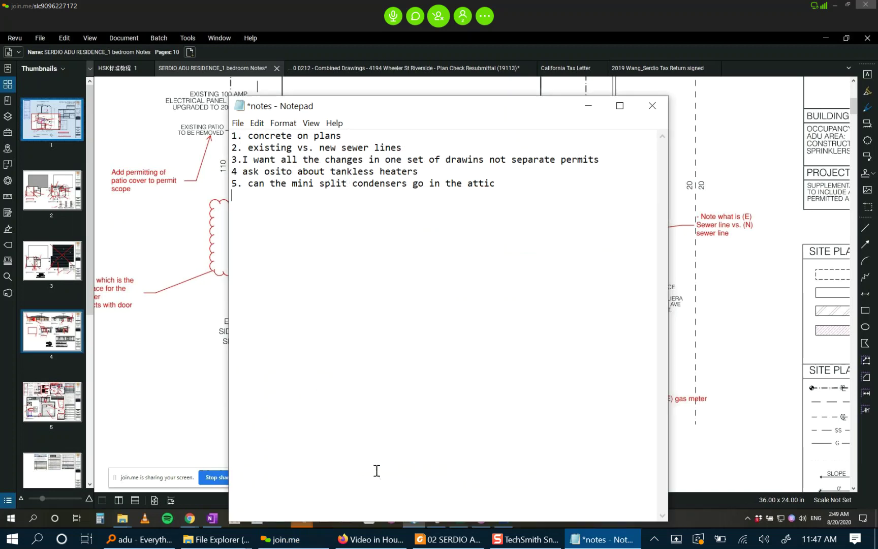
pyautogui.write('6. separate o')
pyautogui.press('BackSpace')
pyautogui.write('ut')
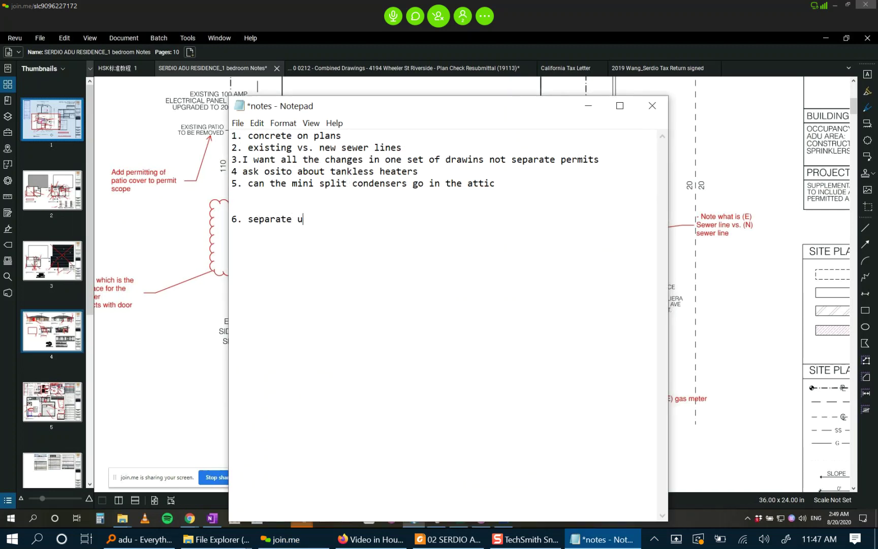
pyautogui.press('BackSpace')
pyautogui.press('BackSpace')
pyautogui.write('or shared util')
pyautogui.write('ities.:')
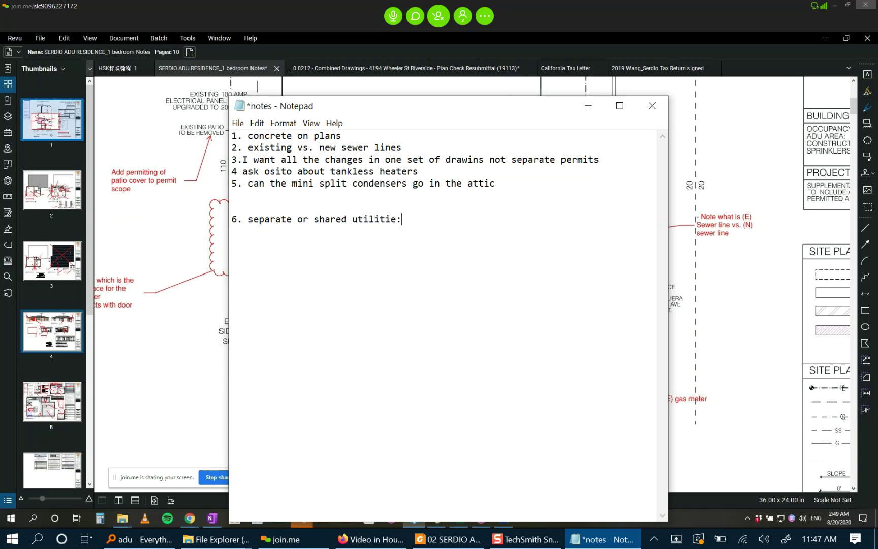
pyautogui.write(':')
pyautogui.press('Return')
# List water and electric on separate indented lines under the utilities item.
pyautogui.write('water')
pyautogui.press('Return')
pyautogui.write('elctrici')
pyautogui.press('BackSpace')
pyautogui.press('BackSpace')
pyautogui.press('BackSpace')
pyautogui.press('BackSpace')
pyautogui.press('BackSpace')
pyautogui.write('tri')
pyautogui.press('BackSpace')
pyautogui.press('BackSpace')
pyautogui.press('BackSpace')
pyautogui.press('BackSpace')
pyautogui.write('ectric')
pyautogui.press('Return')
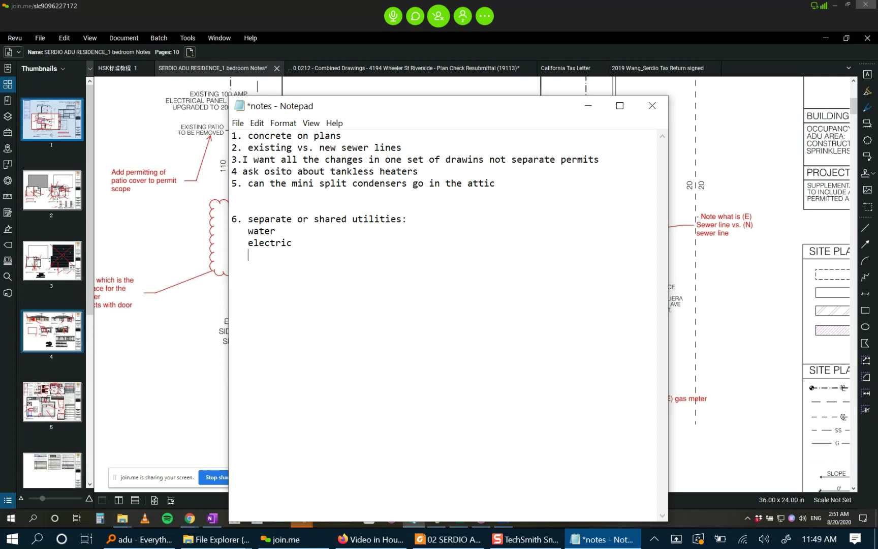
pyautogui.write('gas')
pyautogui.press('Return')
pyautogui.press('BackSpace')
pyautogui.press('BackSpace')
pyautogui.press('BackSpace')
pyautogui.press('BackSpace')
pyautogui.press('BackSpace')
pyautogui.press('BackSpace')
pyautogui.press('BackSpace')
# Add sewer below electric in the utilities list, and minimize Notepad to return to the drawing set.
pyautogui.write('sewer')
pyautogui.press('BackSpace')
pyautogui.press('BackSpace')
pyautogui.press('BackSpace')
pyautogui.write('ewer')
pyautogui.press('Return')
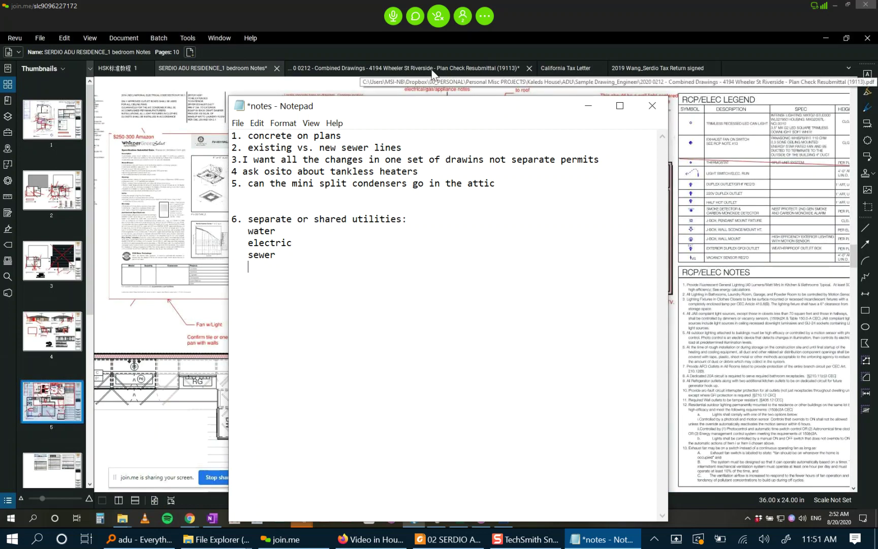
pyautogui.click(587, 106)
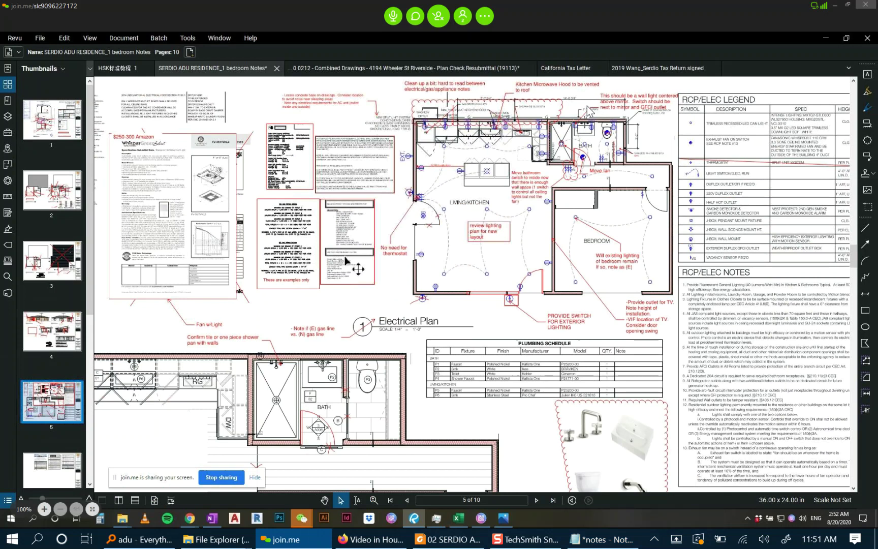
# Examine the gas piping design and tankless water heater example notes beside the Electrical Plan on page 5.
pyautogui.scroll(3, 345, 260)
pyautogui.scroll(-3, 485, 188)
pyautogui.moveTo(487, 186)
pyautogui.mouseDown()
pyautogui.moveTo(489, 264)
pyautogui.moveTo(532, 257)
pyautogui.mouseUp()
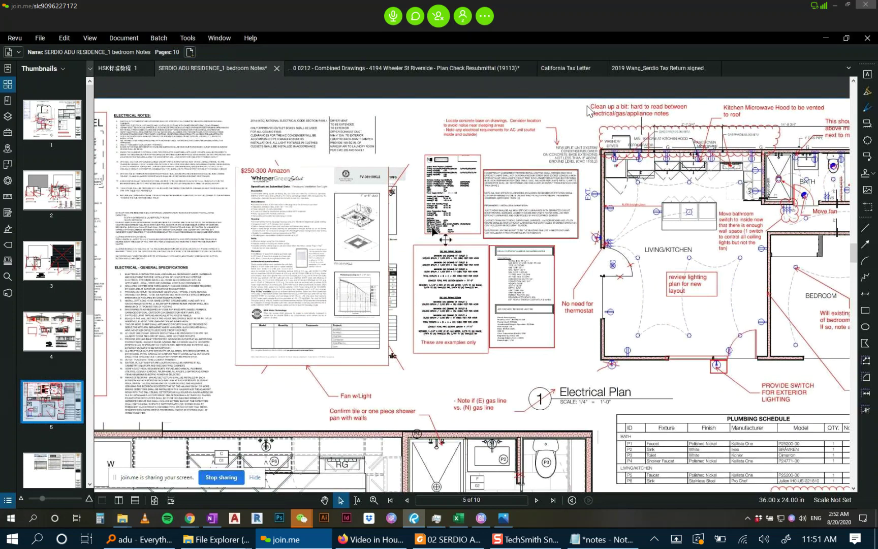
pyautogui.moveTo(442, 225); pyautogui.dragTo(447, 224)
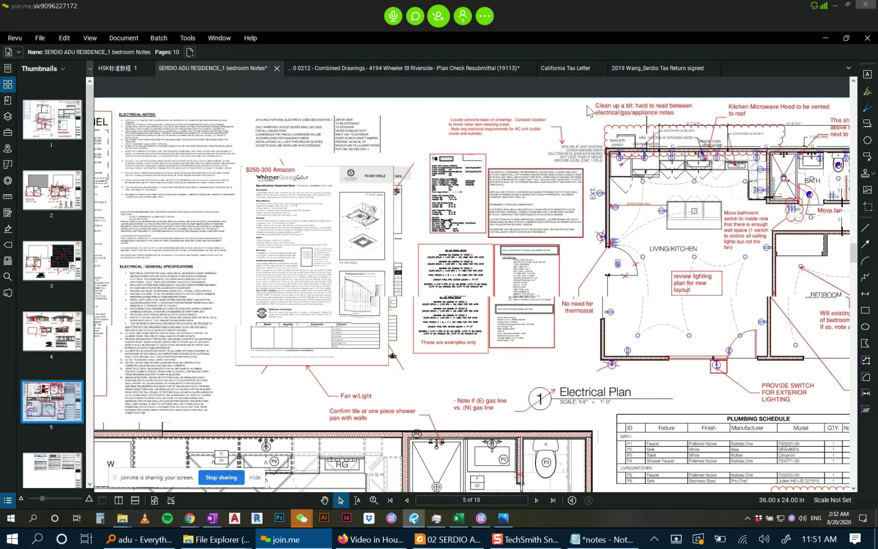
pyautogui.moveTo(447, 224); pyautogui.dragTo(496, 229)
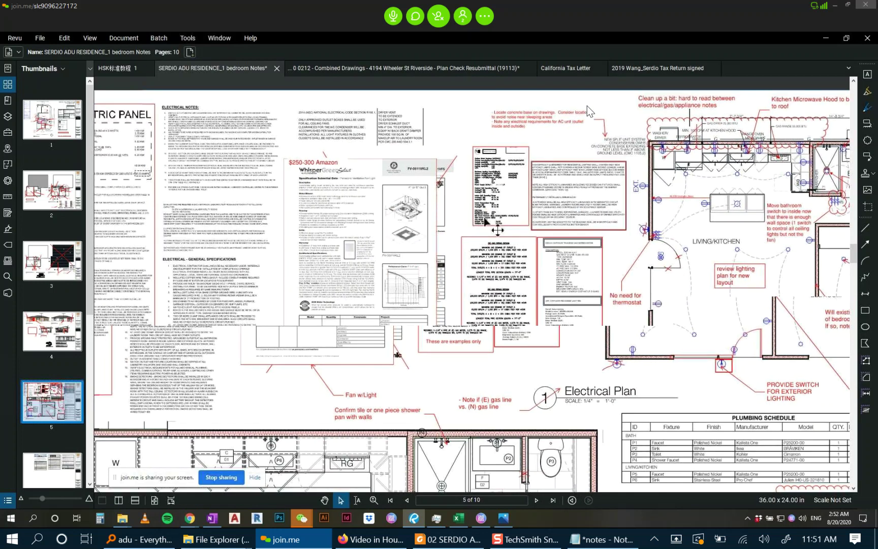
pyautogui.scroll(4, 518, 356)
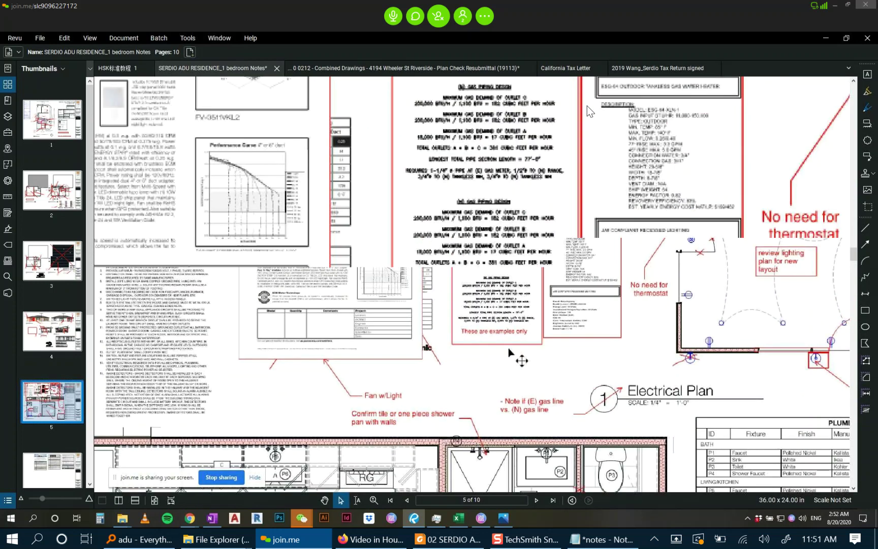
pyautogui.scroll(-5, 551, 325)
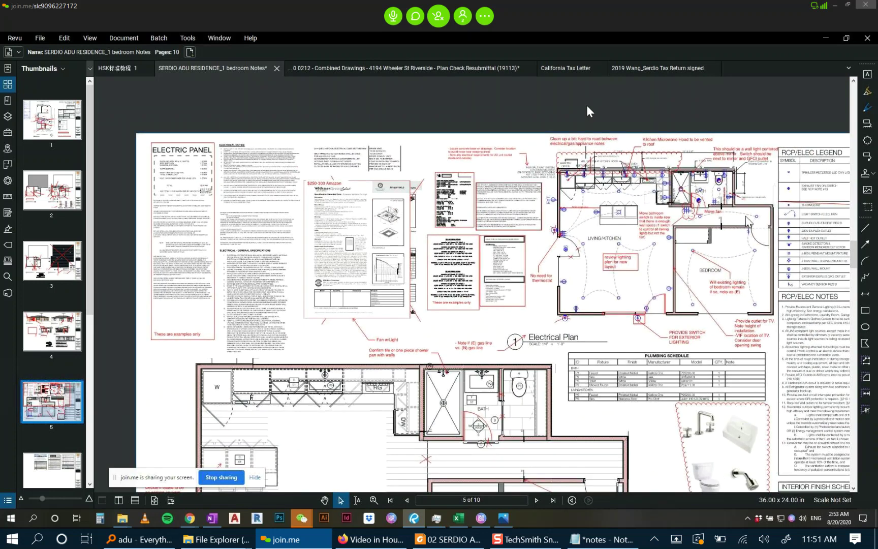
# Examine the electric panel load calculation and the living/kitchen markups on the Electrical Plan.
pyautogui.scroll(8, 587, 110)
pyautogui.scroll(-1, 447, 174)
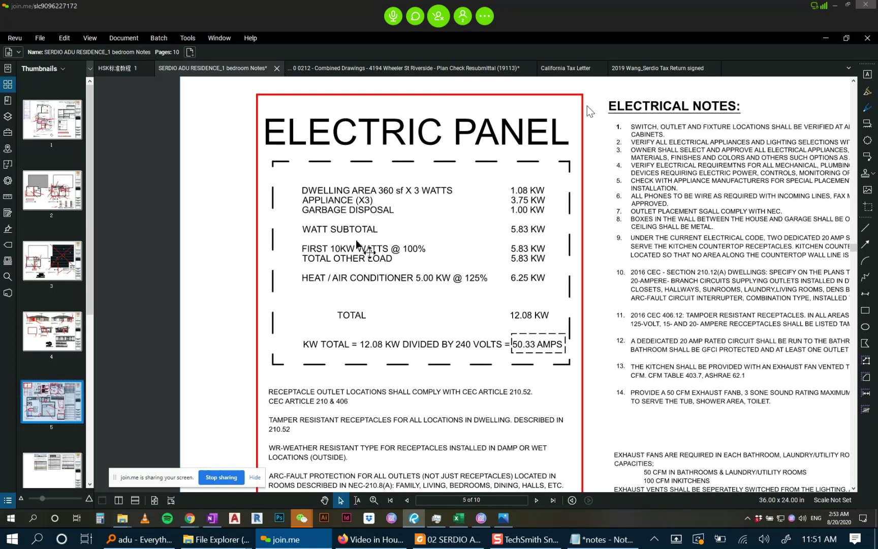
pyautogui.scroll(-6, 358, 243)
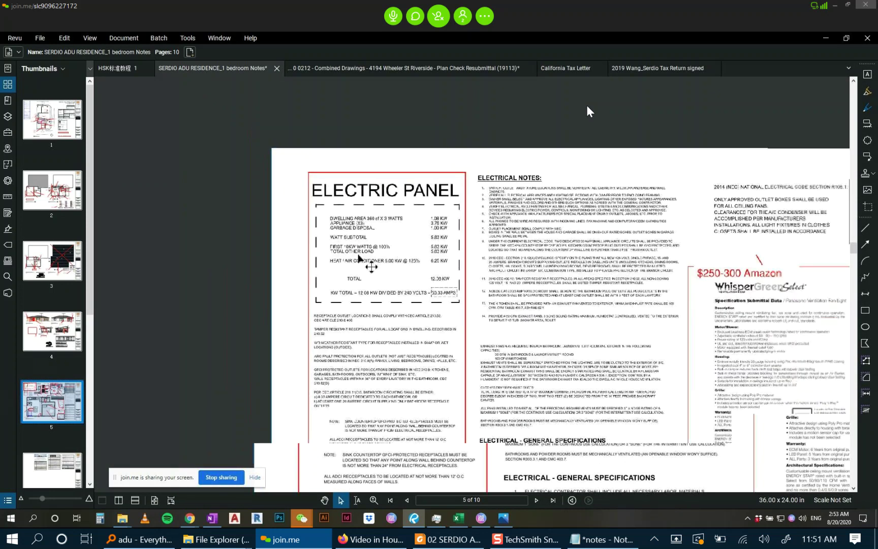
pyautogui.hscroll(10, 588, 111)
pyautogui.scroll(-2, 588, 111)
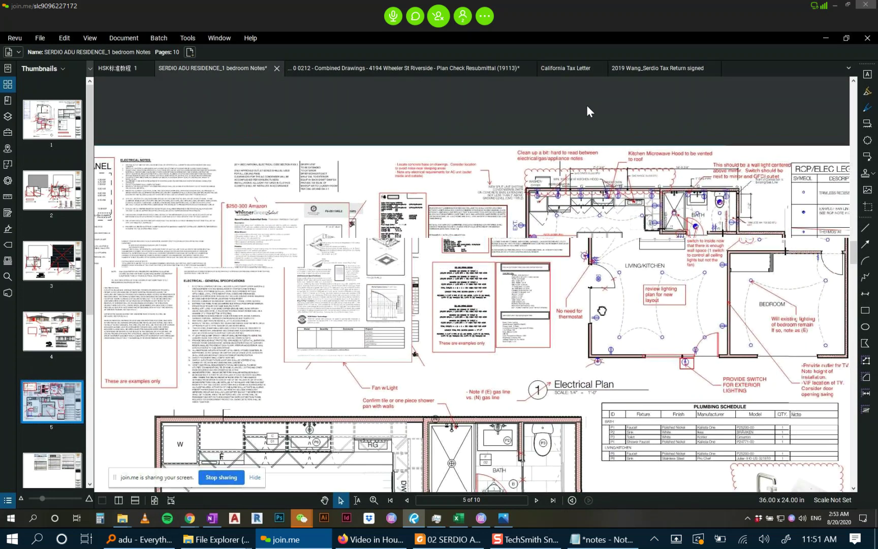
pyautogui.scroll(2, 588, 111)
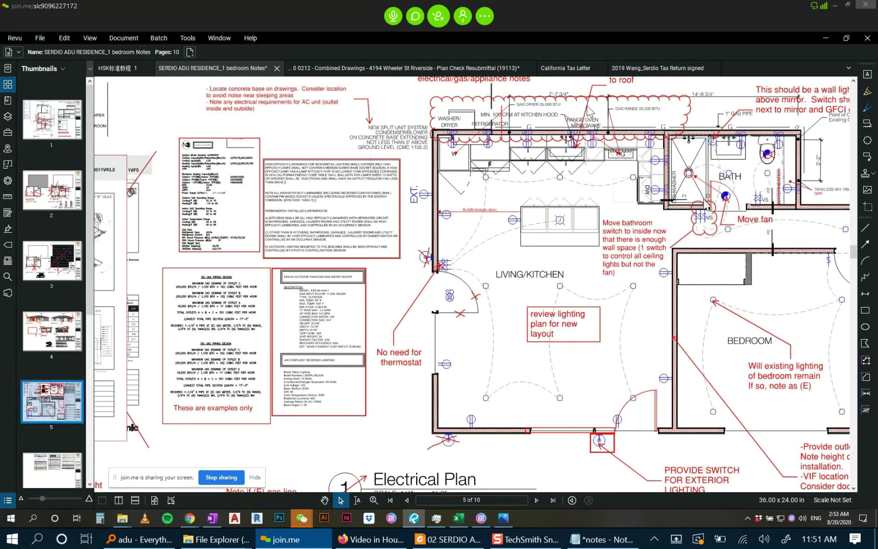
pyautogui.scroll(-1, 588, 111)
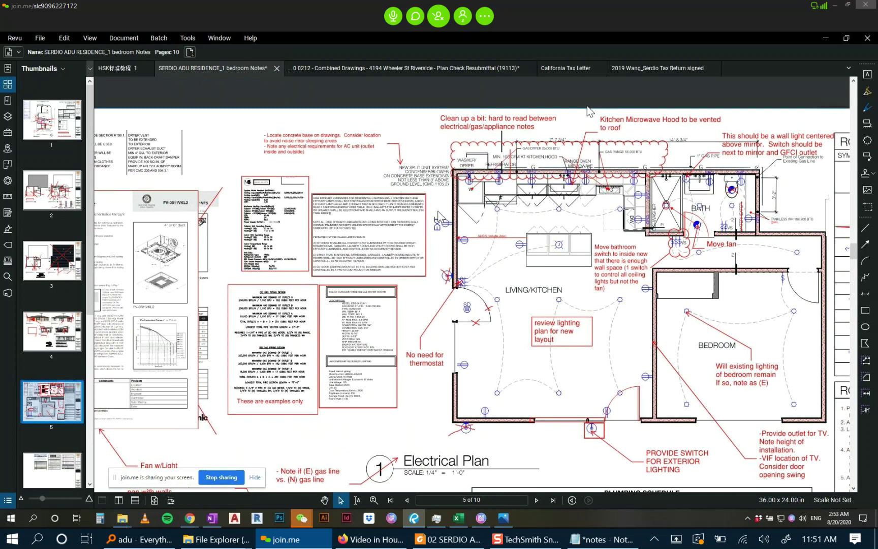
pyautogui.scroll(1, 548, 163)
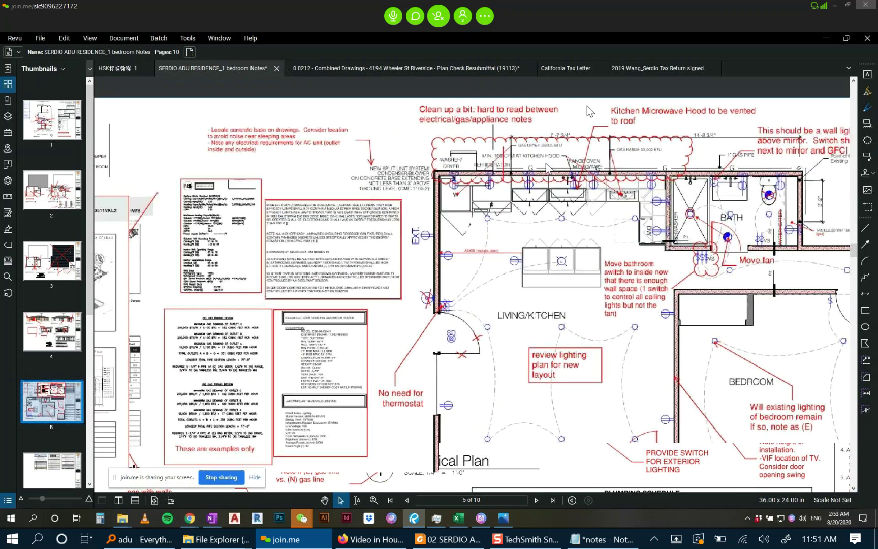
# Examine the ELECTRIC PANEL load calculation on page 5 of the 1 bedroom notes set.
pyautogui.scroll(-2, 588, 111)
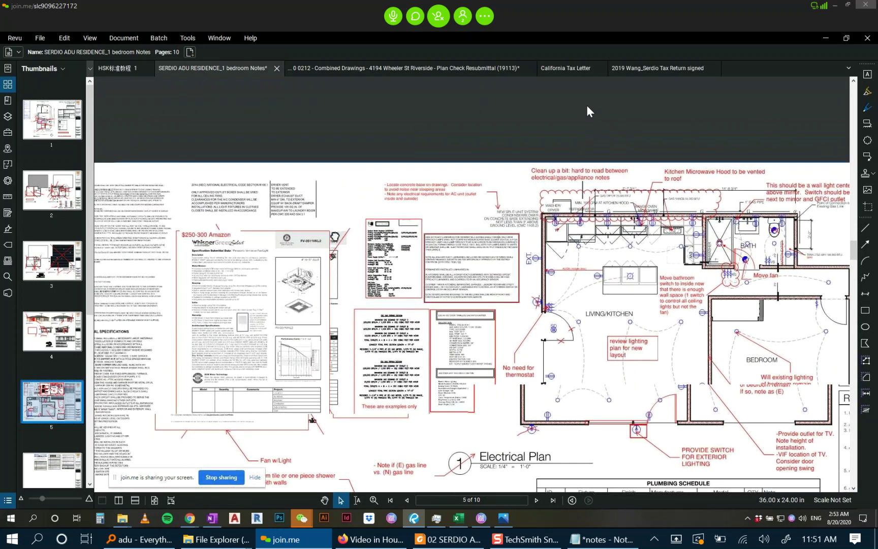
pyautogui.hscroll(-3, 588, 111)
pyautogui.hscroll(-3, 588, 111)
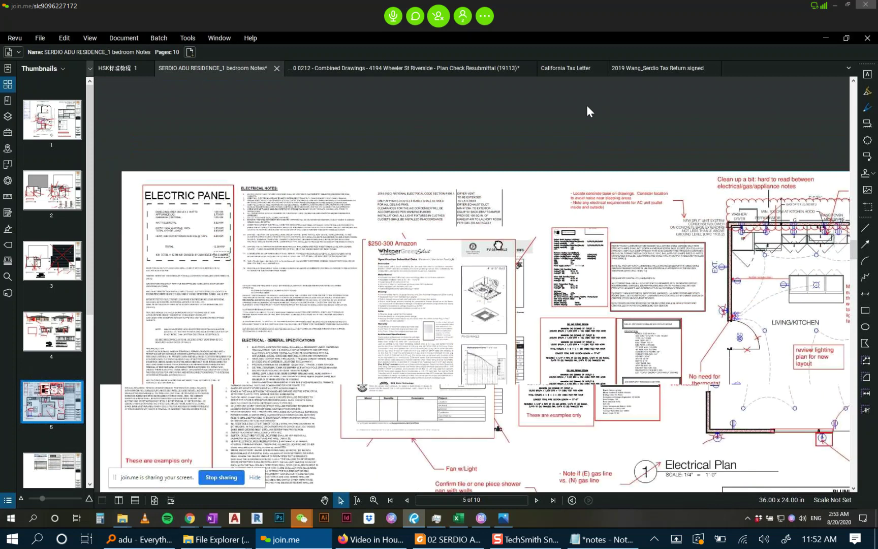
pyautogui.scroll(3, 218, 222)
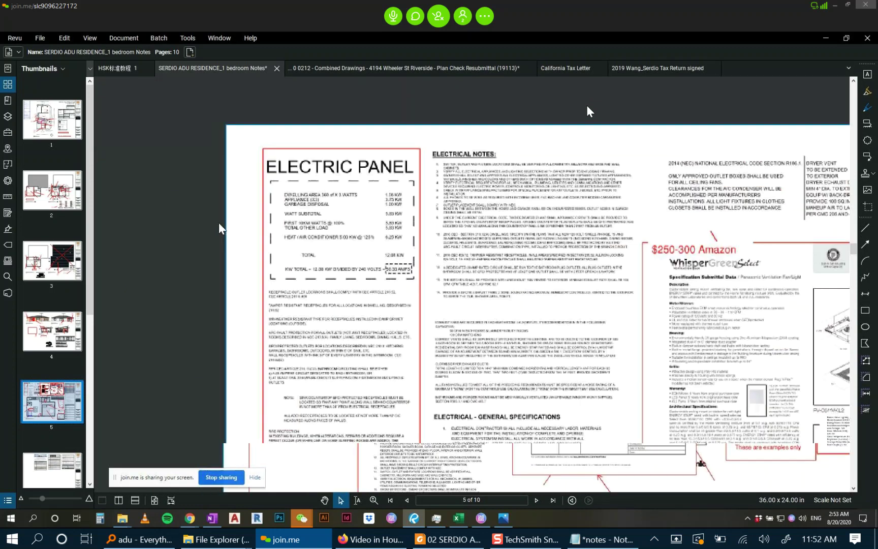
pyautogui.click(347, 255)
pyautogui.scroll(4, 347, 255)
pyautogui.click(351, 320)
pyautogui.scroll(-4, 436, 275)
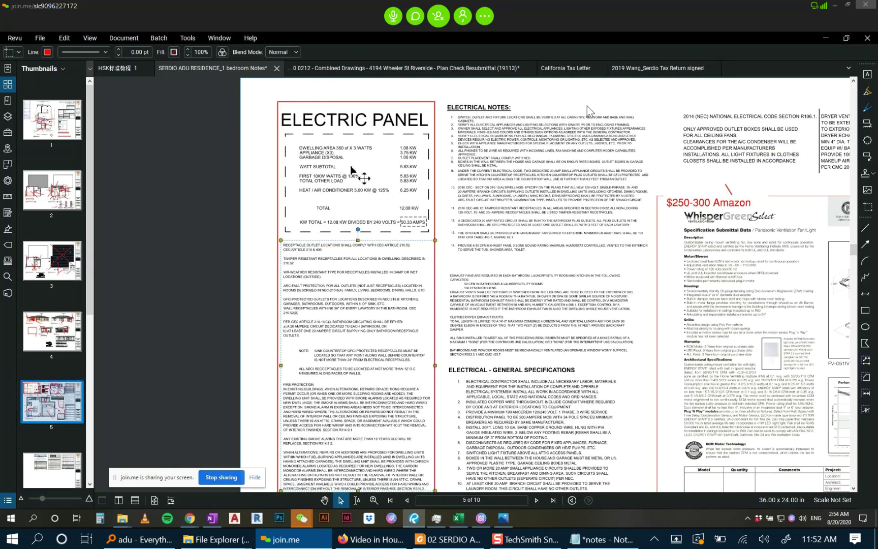
# Read the receptacle, arc-fault, GFCI and bathroom circuiting notes below the electric panel load calculation.
pyautogui.click(189, 231)
pyautogui.scroll(3, 253, 165)
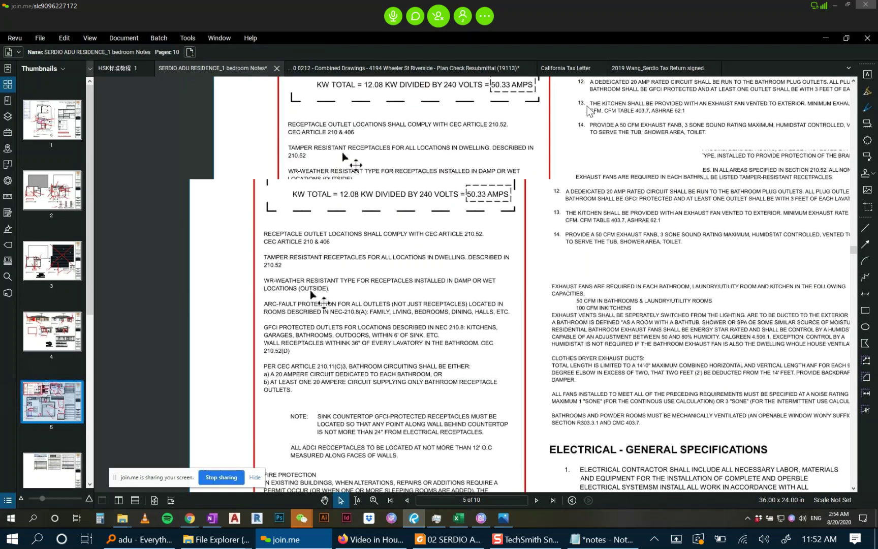
pyautogui.moveTo(342, 154); pyautogui.dragTo(360, 211)
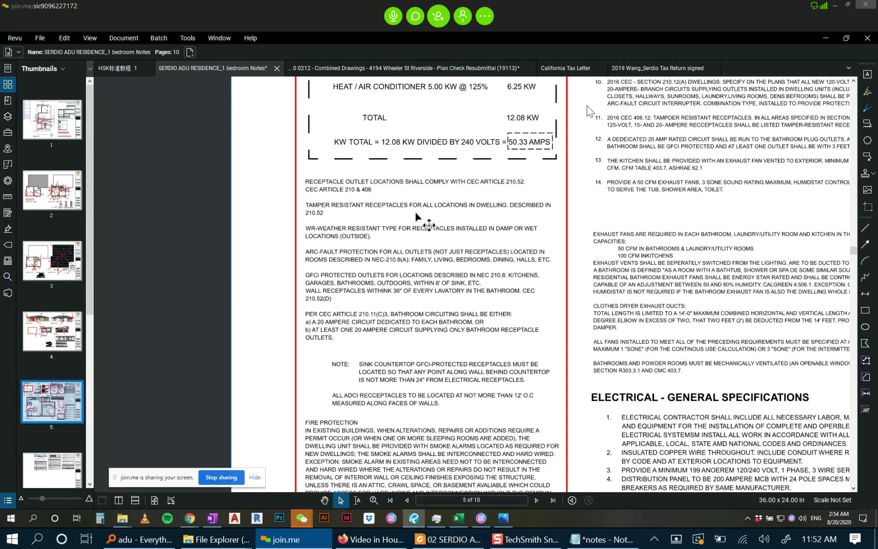
pyautogui.scroll(1, 443, 236)
pyautogui.scroll(2, 437, 206)
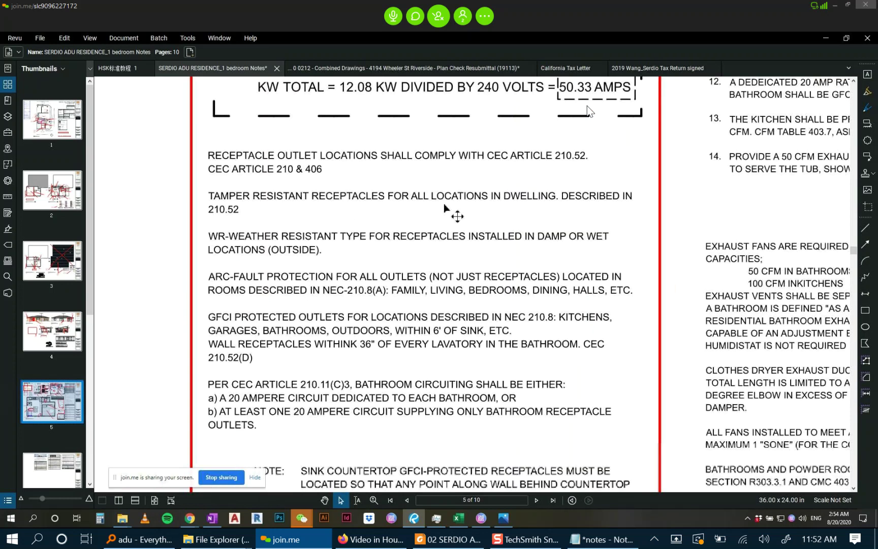
pyautogui.moveTo(444, 206); pyautogui.dragTo(390, 194)
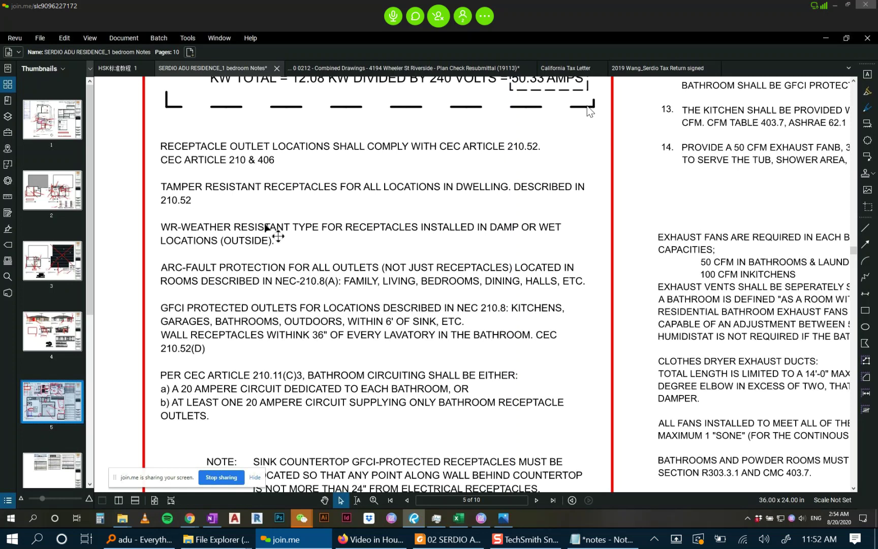
pyautogui.scroll(-2, 427, 262)
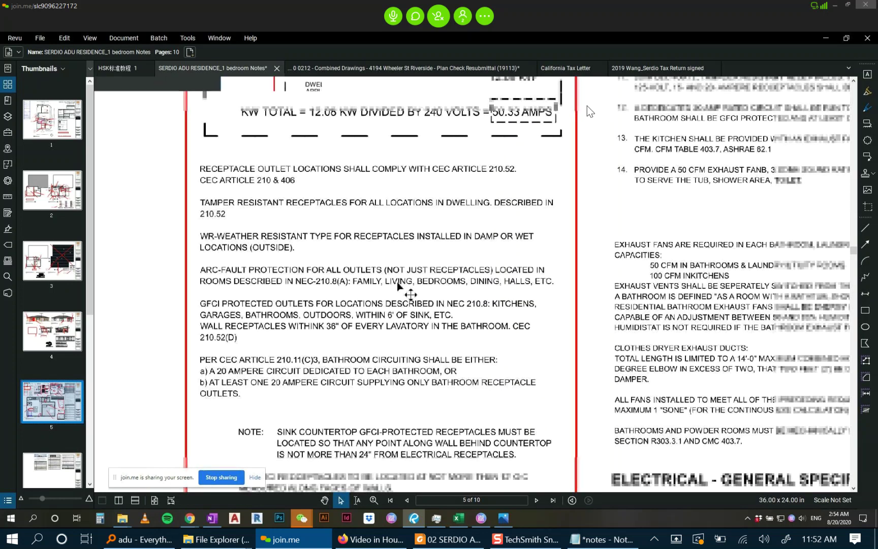
pyautogui.scroll(-3, 399, 286)
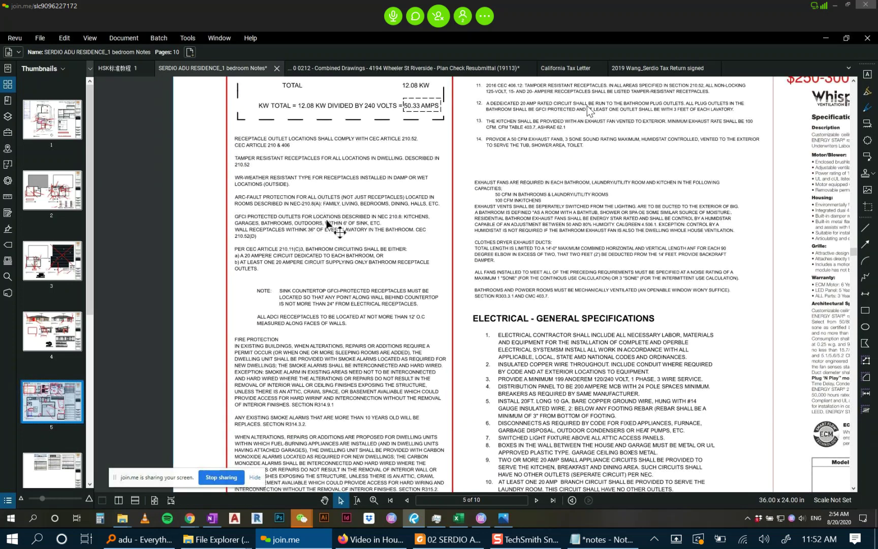
pyautogui.scroll(-2, 341, 251)
pyautogui.scroll(-4, 383, 271)
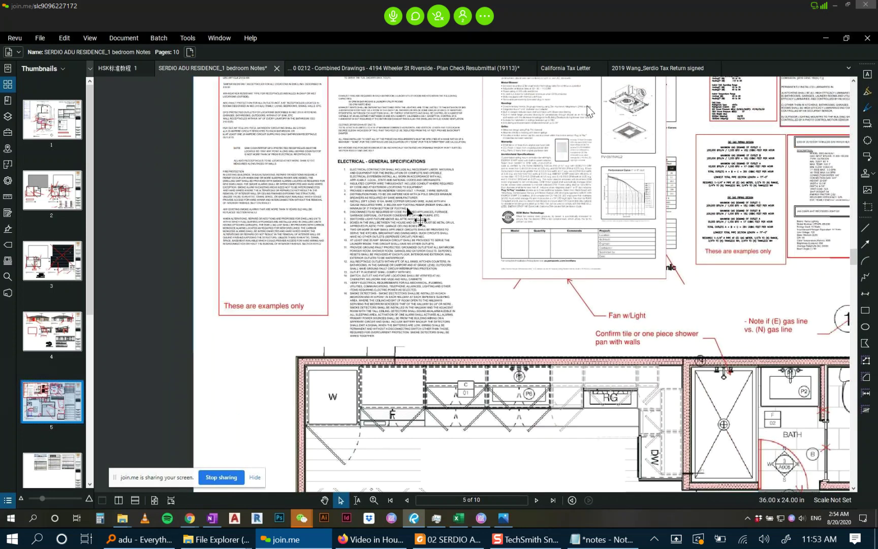
# Read the numbered ELECTRICAL NOTES list beside the electric panel block.
pyautogui.scroll(5, 407, 207)
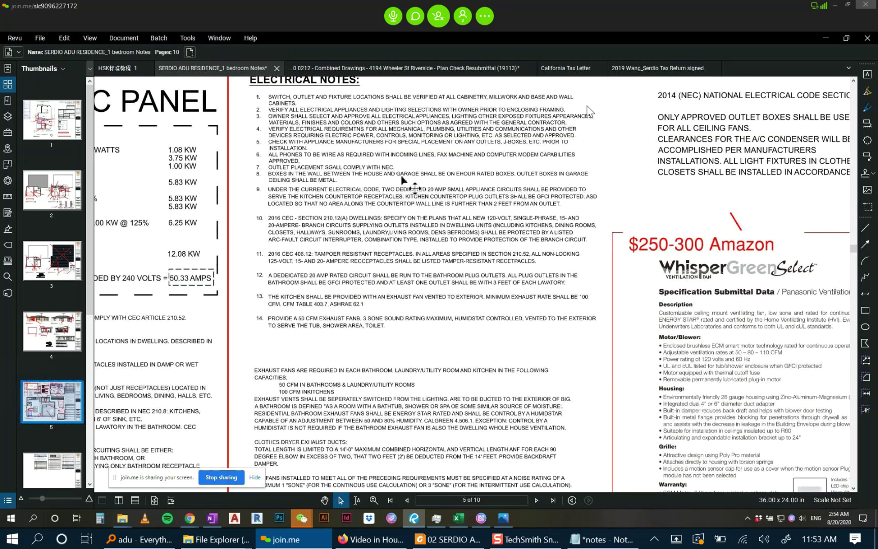
pyautogui.moveTo(401, 179); pyautogui.dragTo(366, 215)
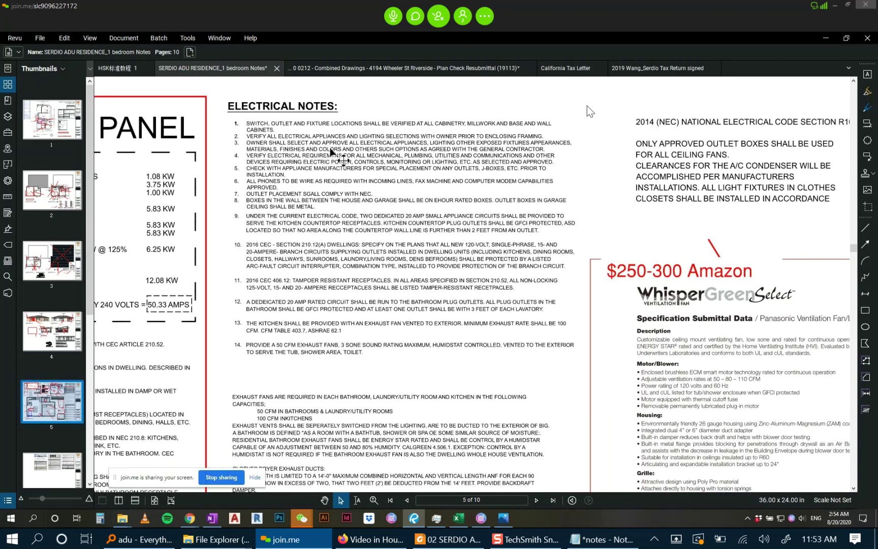
pyautogui.scroll(1, 330, 148)
pyautogui.scroll(1, 330, 149)
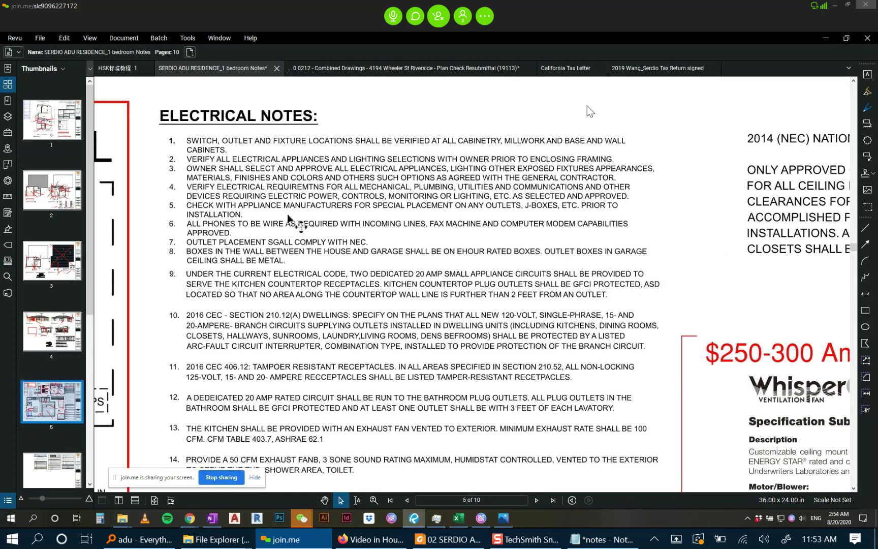
pyautogui.scroll(-1, 490, 341)
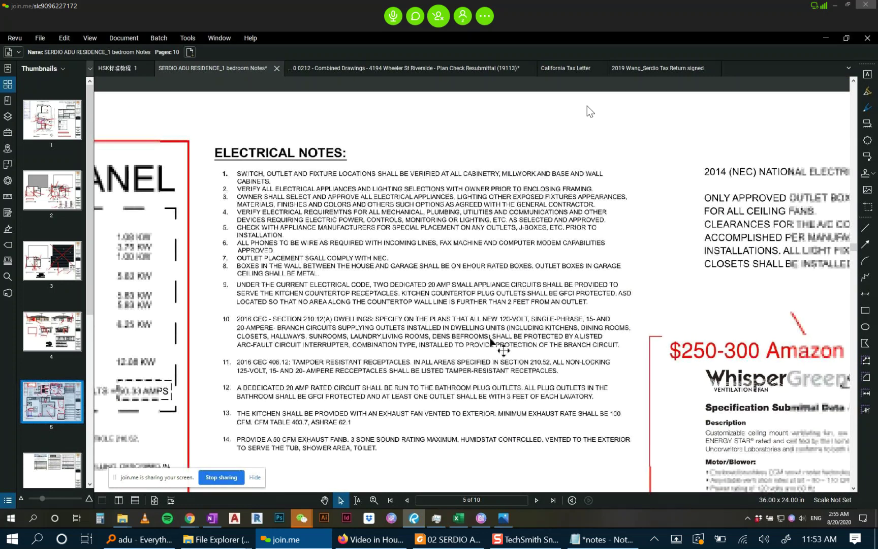
pyautogui.scroll(-3, 490, 341)
# Read the National Electrical Code Section R106.1 note and the dryer vent note above the WhisperGreen fan specification.
pyautogui.moveTo(490, 306); pyautogui.dragTo(222, 241)
pyautogui.moveTo(435, 148); pyautogui.dragTo(408, 215)
pyautogui.scroll(1, 344, 199)
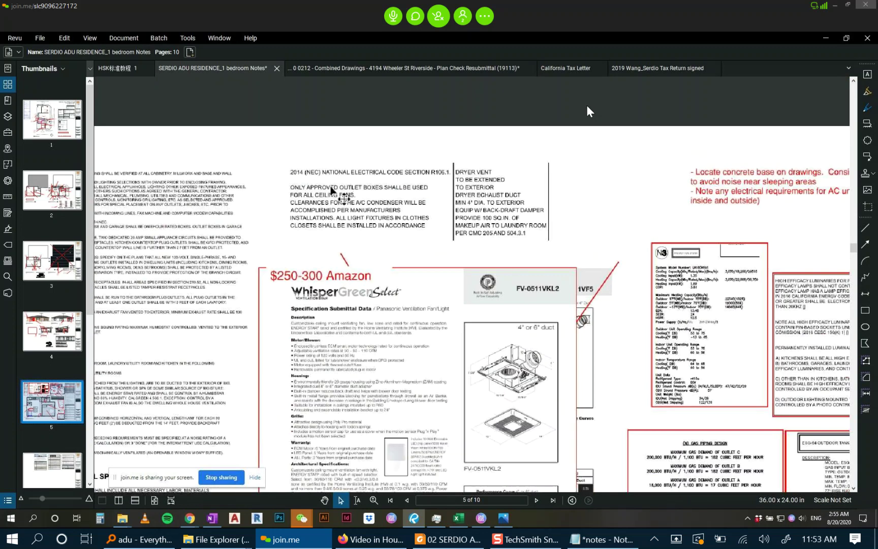
pyautogui.scroll(1, 344, 199)
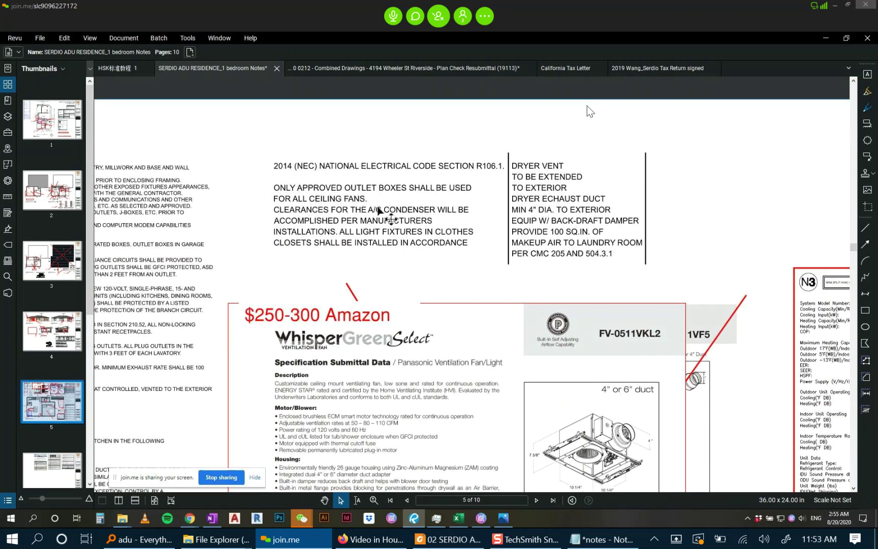
pyautogui.scroll(1, 325, 220)
pyautogui.scroll(1, 495, 221)
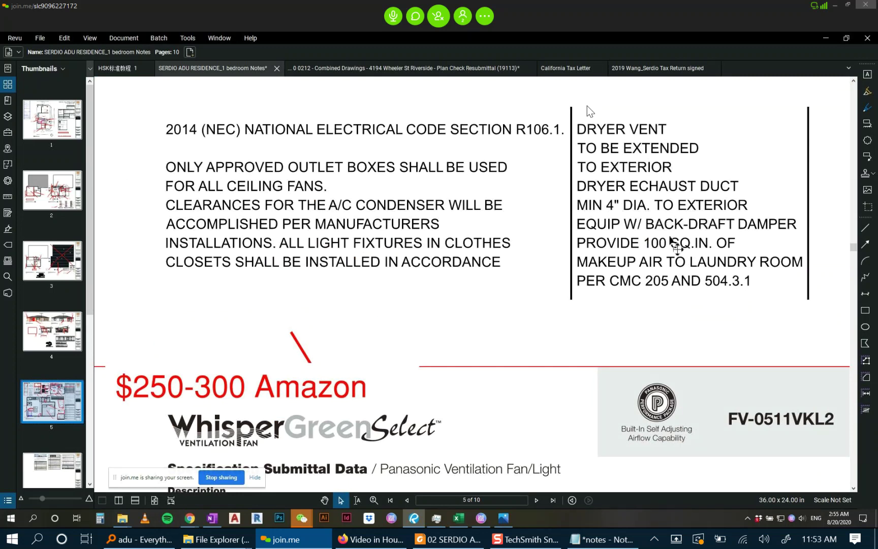
pyautogui.scroll(-1, 655, 281)
pyautogui.scroll(-1, 655, 281)
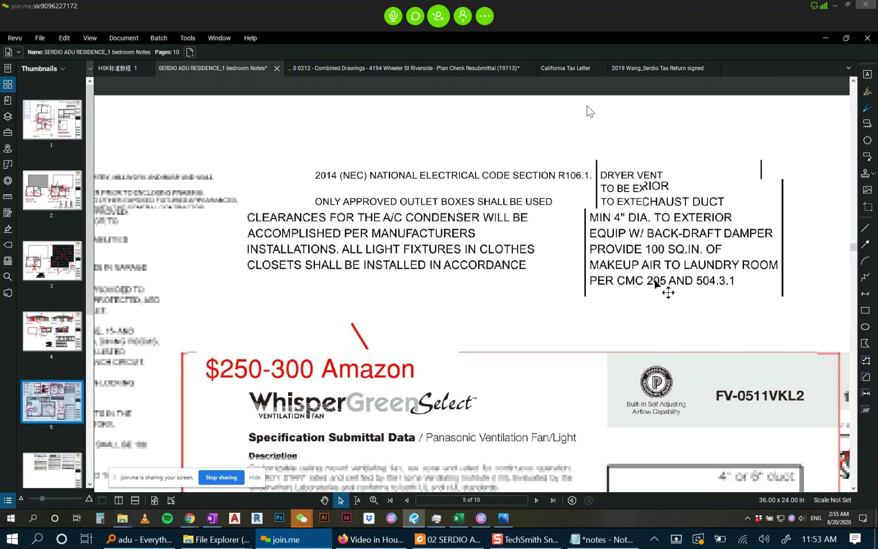
pyautogui.scroll(-4, 457, 224)
pyautogui.scroll(-3, 419, 211)
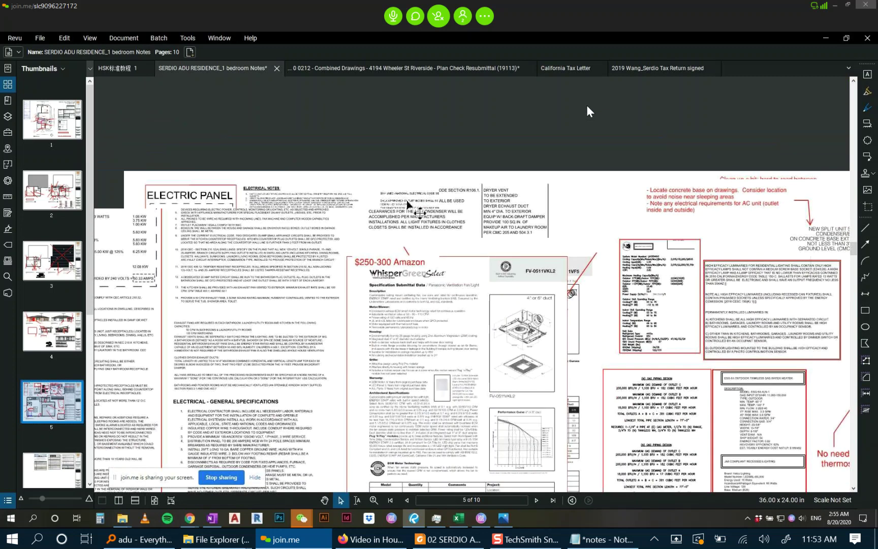
# Examine the mini split HVAC system specification, the high efficacy luminaire notes and the red AC condenser comments.
pyautogui.scroll(-1, 326, 254)
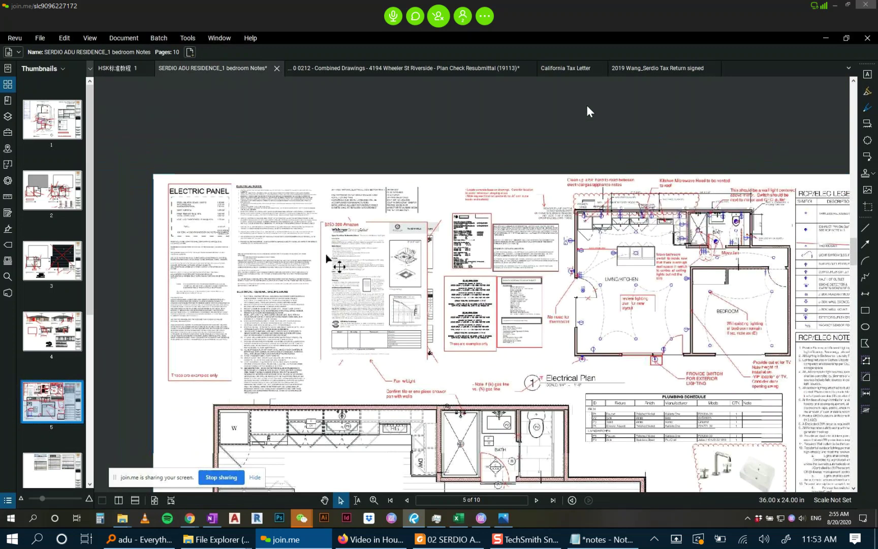
pyautogui.scroll(1, 499, 253)
pyautogui.scroll(5, 500, 256)
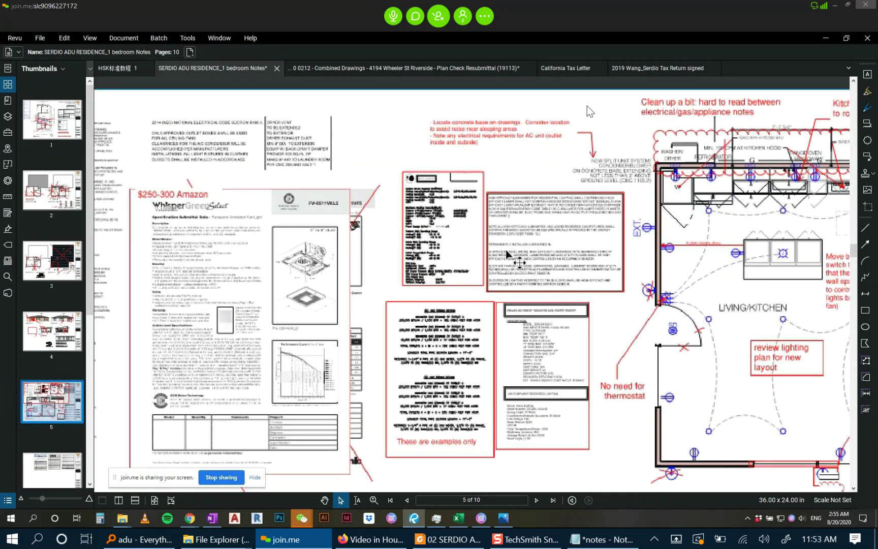
pyautogui.scroll(4, 397, 147)
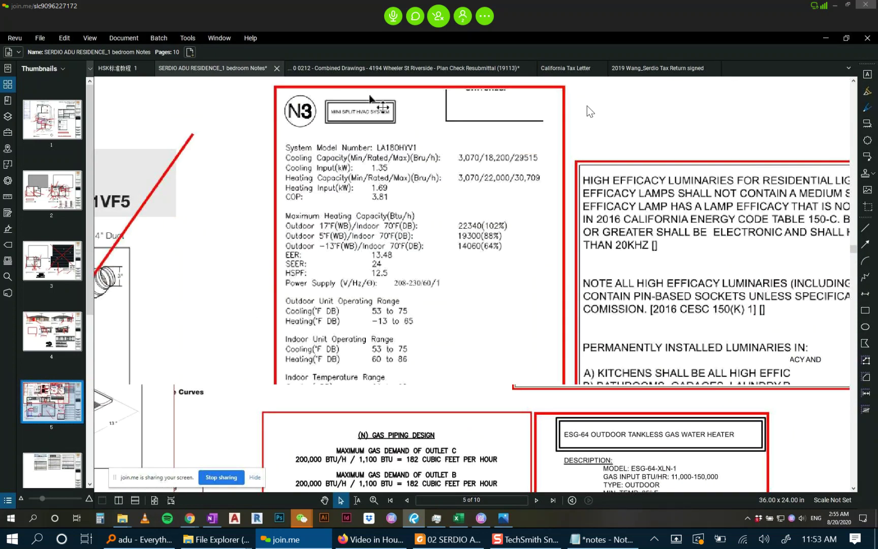
pyautogui.scroll(-1, 440, 183)
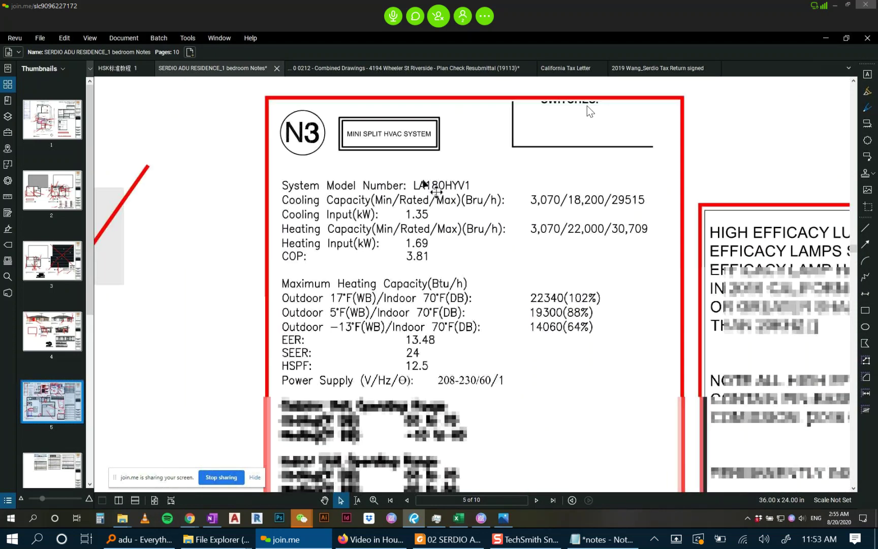
pyautogui.scroll(-3, 439, 286)
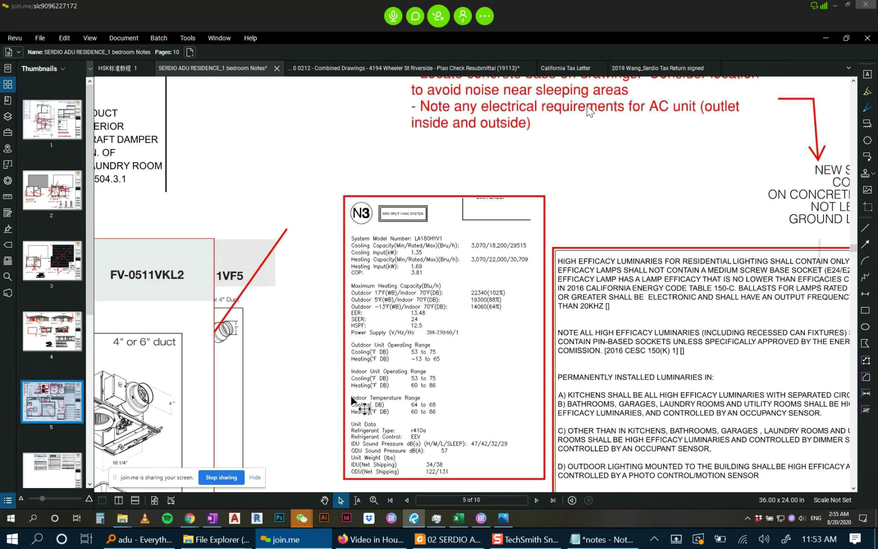
pyautogui.scroll(-4, 411, 440)
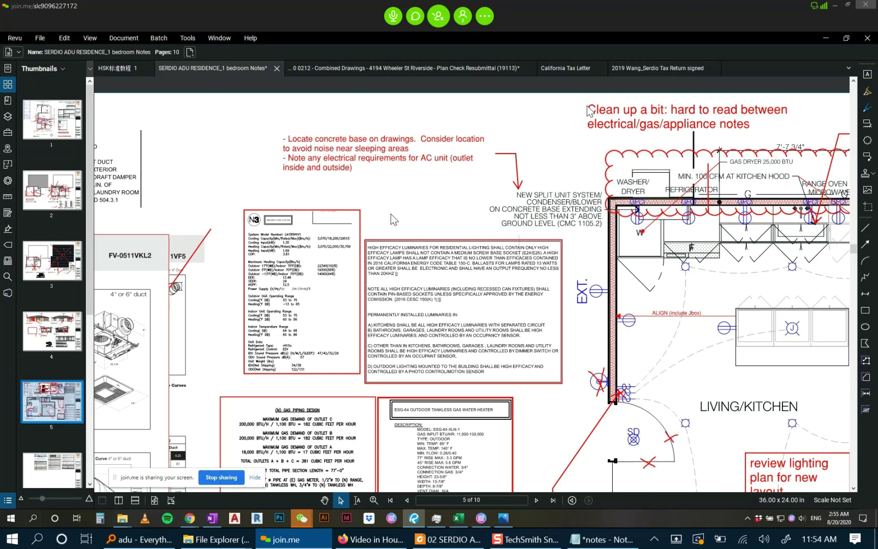
pyautogui.scroll(2, 554, 183)
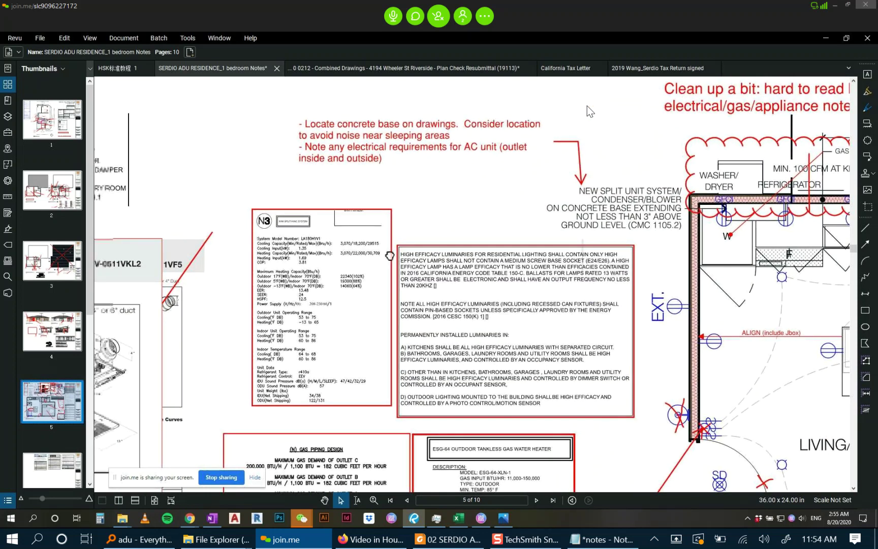
pyautogui.moveTo(390, 255); pyautogui.dragTo(460, 252)
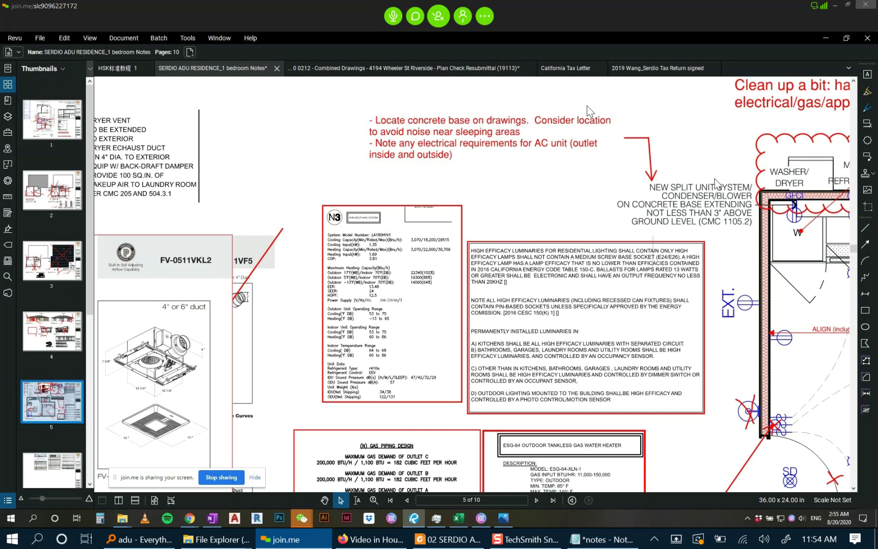
pyautogui.scroll(2, 398, 259)
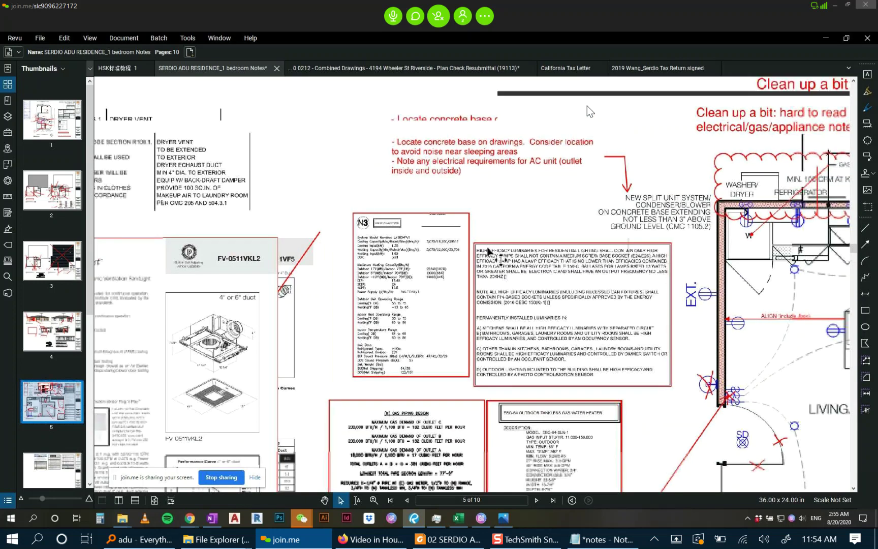
pyautogui.scroll(-3, 397, 259)
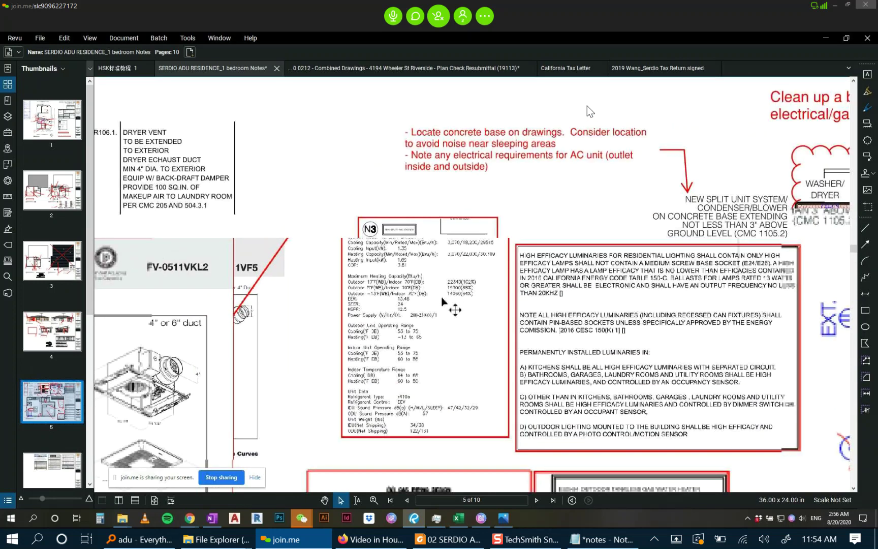
# Review the gas piping design, tankless water heater and recessed lighting specifications, and bring the marked-up electrical plan into view.
pyautogui.scroll(2, 392, 193)
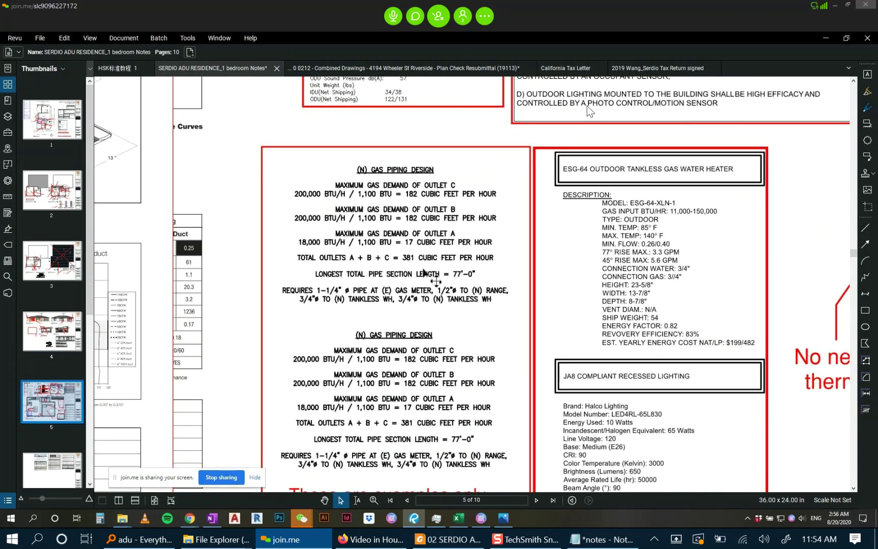
pyautogui.scroll(1, 383, 268)
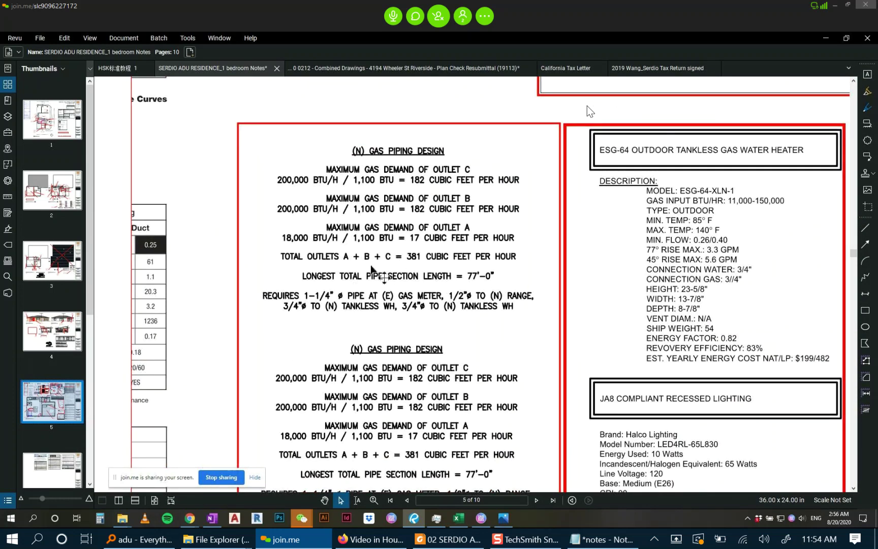
pyautogui.scroll(-1, 374, 272)
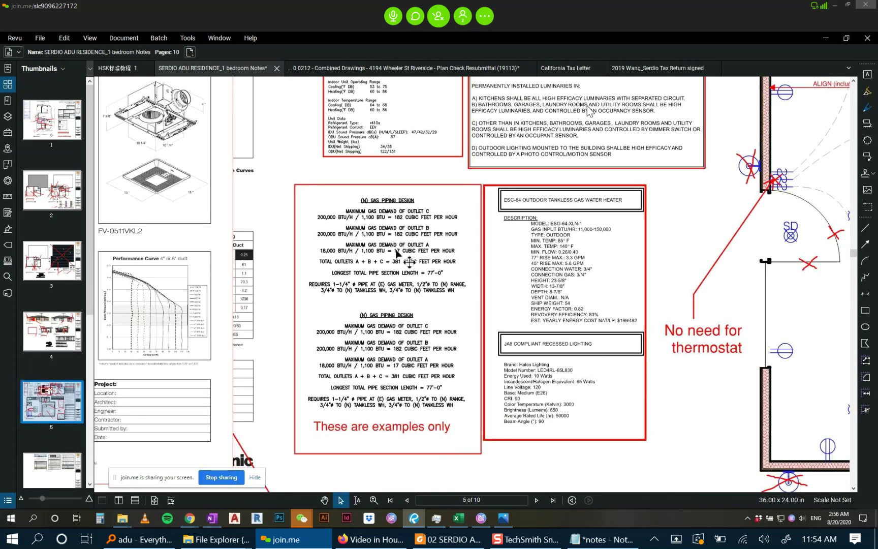
pyautogui.scroll(-3, 553, 323)
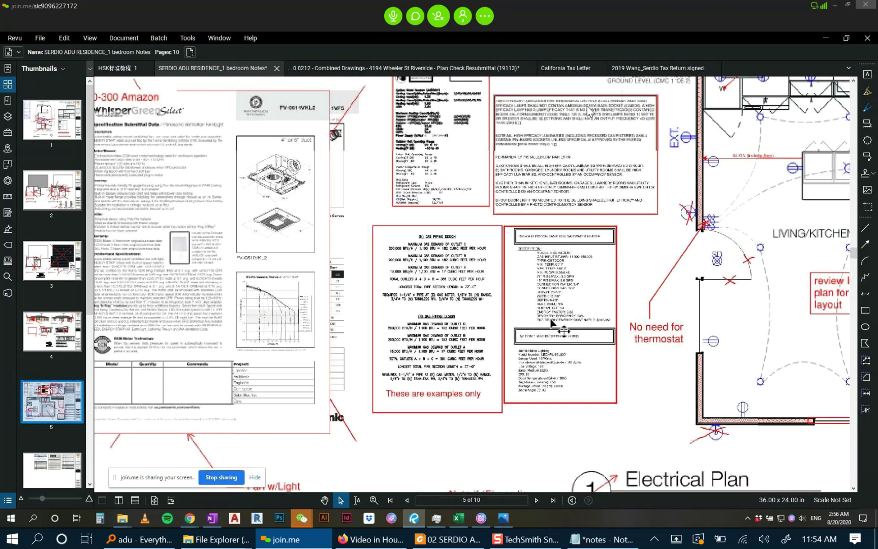
pyautogui.moveTo(553, 323); pyautogui.dragTo(218, 347)
pyautogui.moveTo(693, 162); pyautogui.dragTo(613, 207)
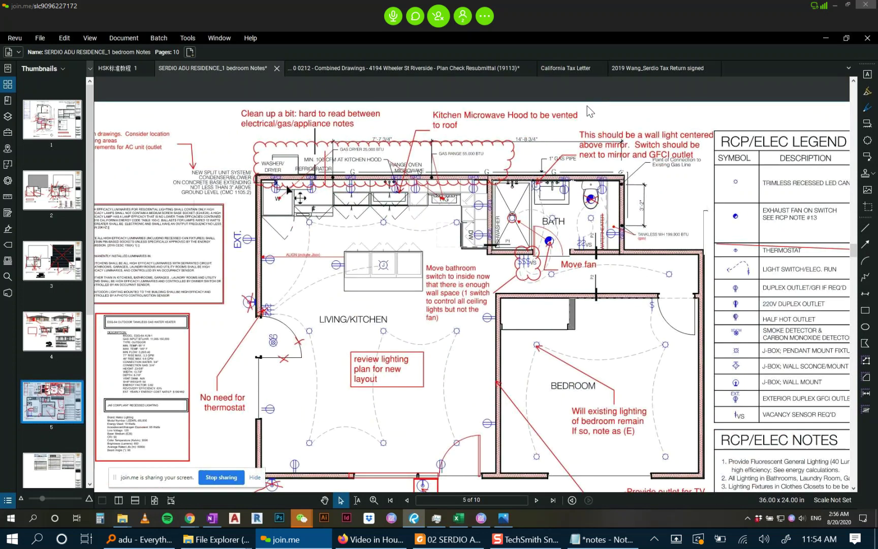
# Examine the high efficacy luminaire notes and the ESG-64 outdoor tankless gas water heater specification beside the electrical plan.
pyautogui.scroll(-2, 294, 196)
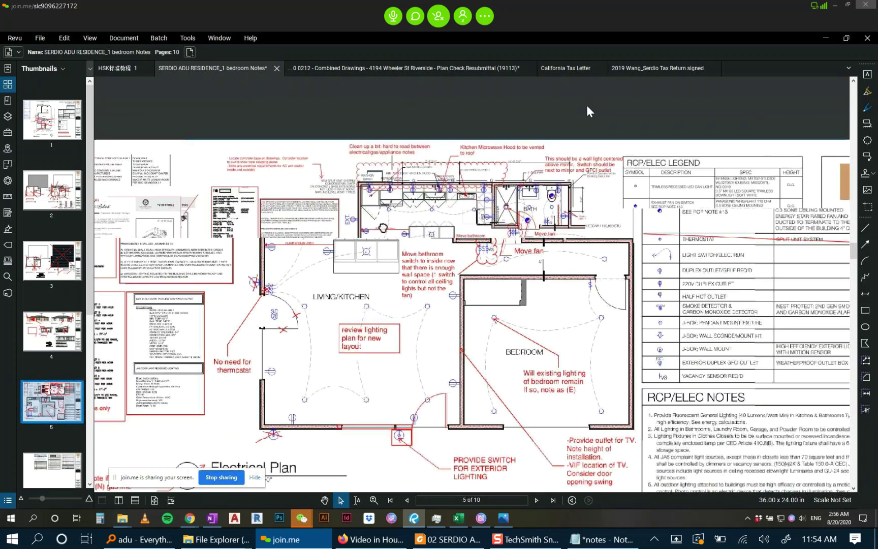
pyautogui.scroll(4, 369, 230)
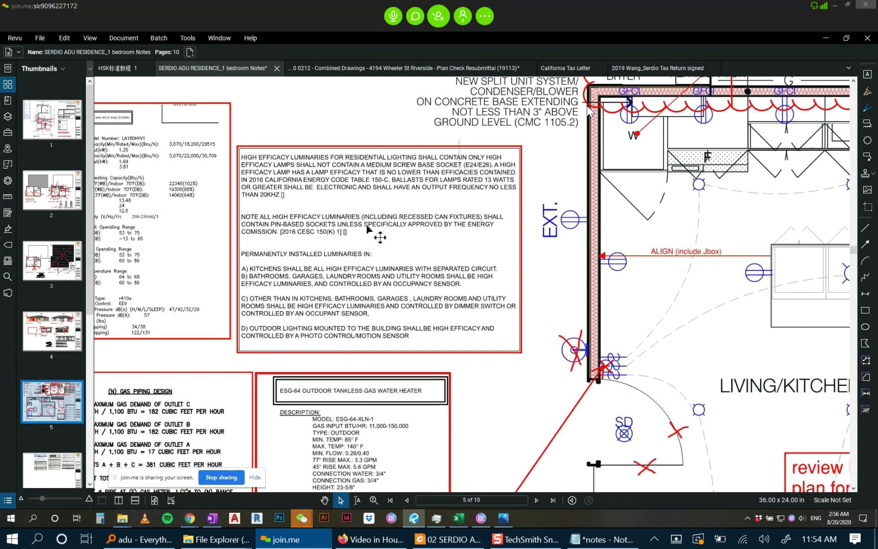
pyautogui.moveTo(378, 264); pyautogui.dragTo(339, 287)
pyautogui.scroll(1, 233, 216)
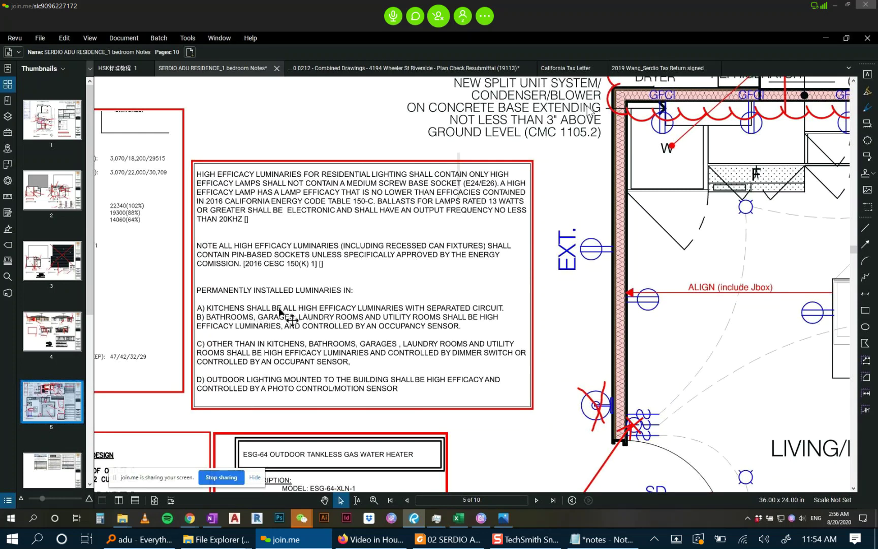
pyautogui.scroll(-1, 409, 320)
pyautogui.scroll(-1, 410, 321)
pyautogui.moveTo(427, 360); pyautogui.dragTo(418, 272)
pyautogui.moveTo(368, 343); pyautogui.dragTo(375, 254)
pyautogui.scroll(2, 347, 250)
pyautogui.scroll(1, 393, 284)
pyautogui.moveTo(392, 288); pyautogui.dragTo(380, 227)
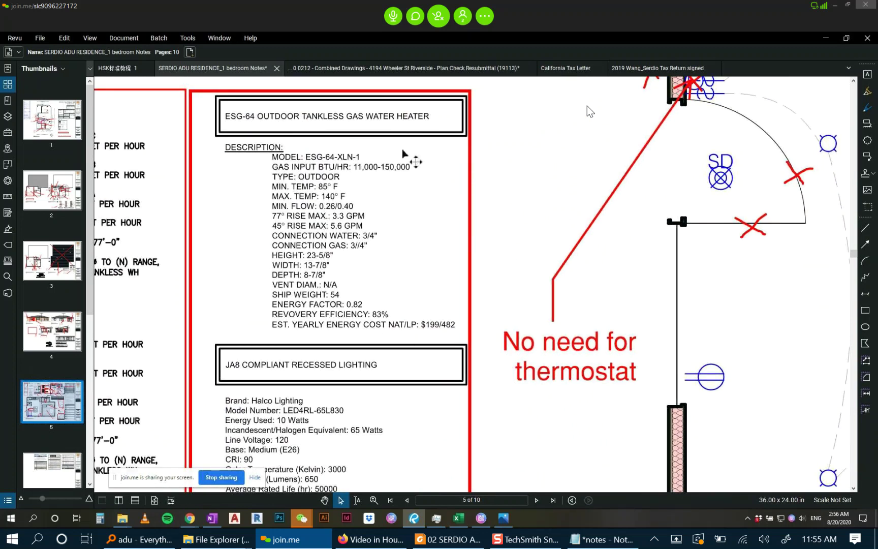
# Examine the JA8 compliant recessed lighting specification, the electric panel load calculation and the typical bathroom plumbing schematic.
pyautogui.scroll(-3, 429, 190)
pyautogui.scroll(4, 264, 248)
pyautogui.scroll(1, 264, 247)
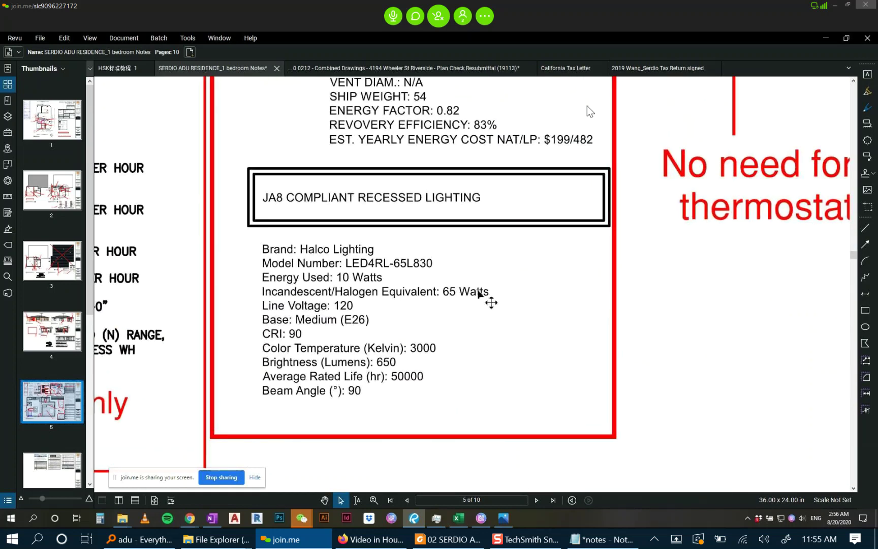
pyautogui.scroll(-5, 431, 325)
pyautogui.scroll(-2, 448, 276)
pyautogui.scroll(5, 405, 241)
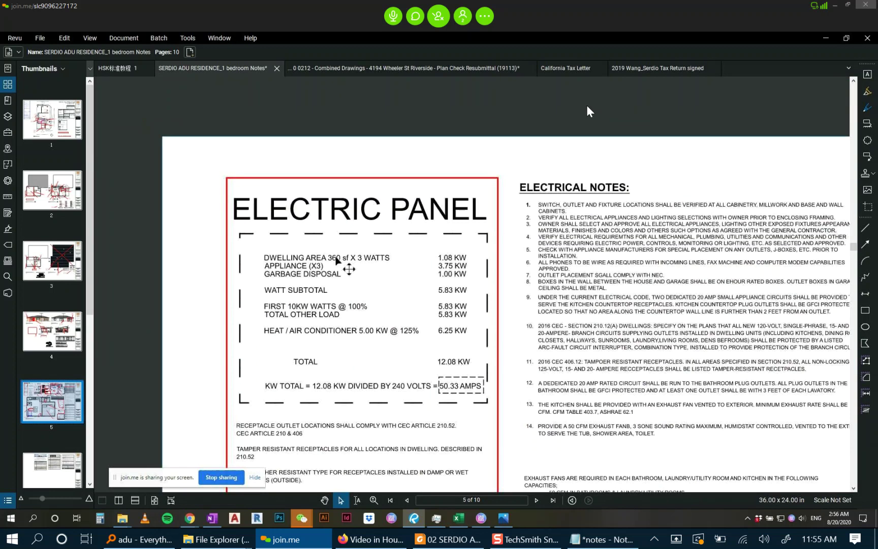
pyautogui.scroll(-5, 386, 306)
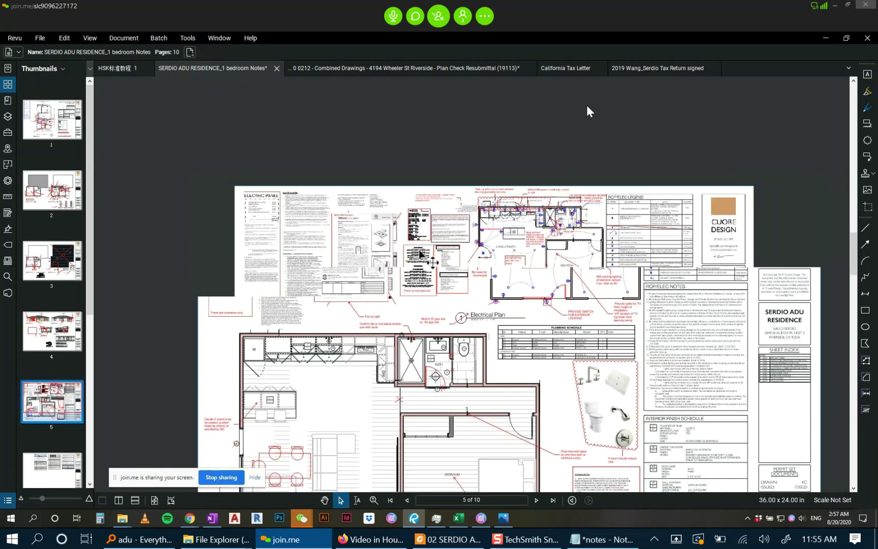
pyautogui.scroll(5, 422, 254)
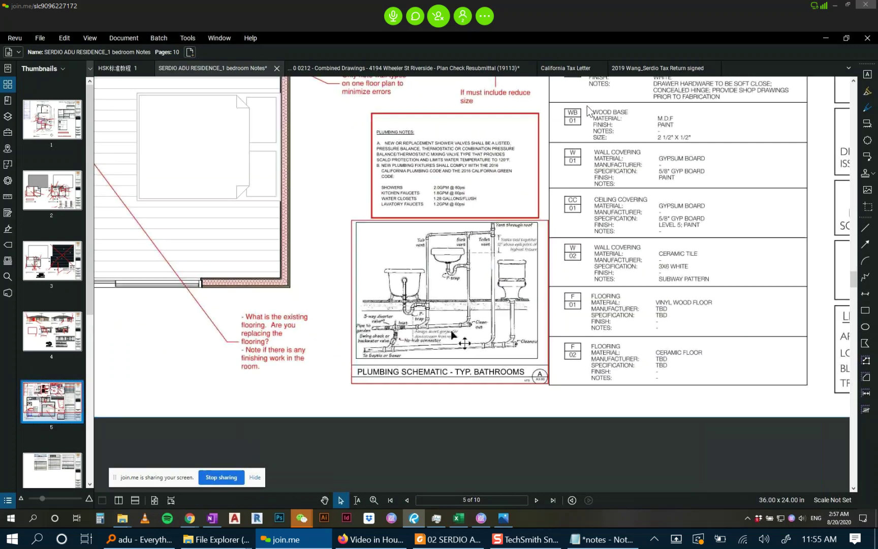
pyautogui.scroll(3, 451, 334)
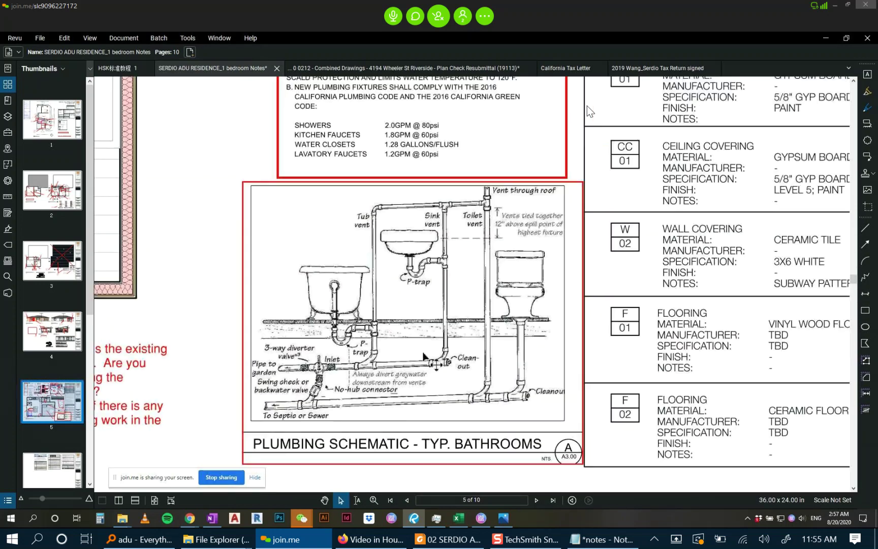
pyautogui.scroll(-8, 424, 356)
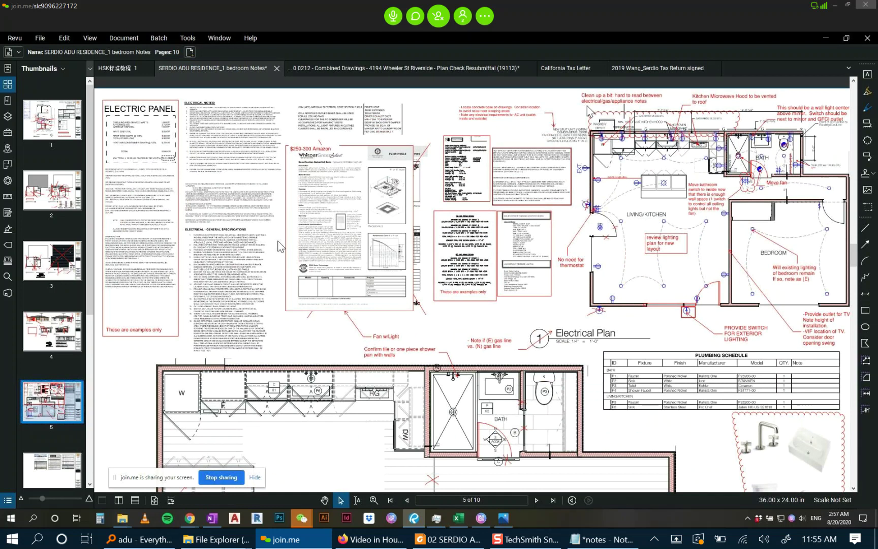
# Copy the red "These are examples only" note to the bottom edge of the tankless water heater and recessed lighting block.
pyautogui.click(154, 331)
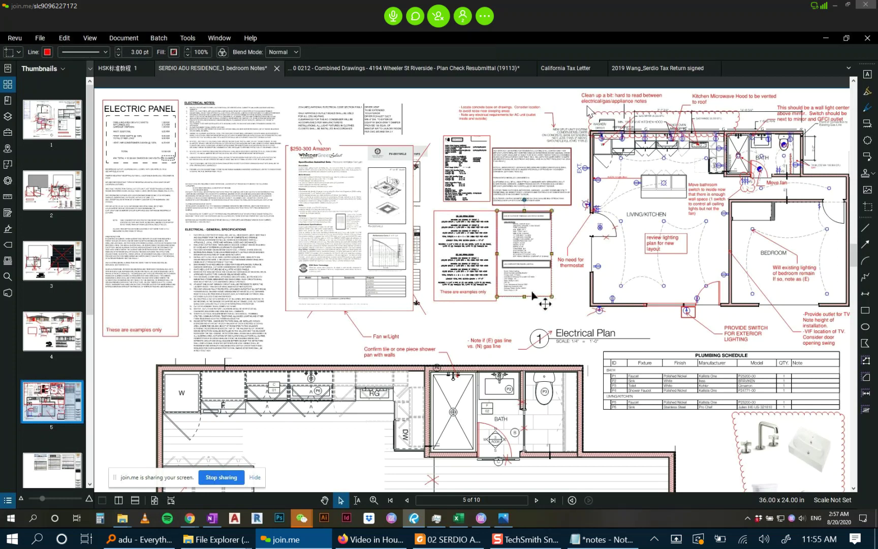
pyautogui.scroll(5, 528, 268)
pyautogui.moveTo(575, 284); pyautogui.dragTo(470, 306)
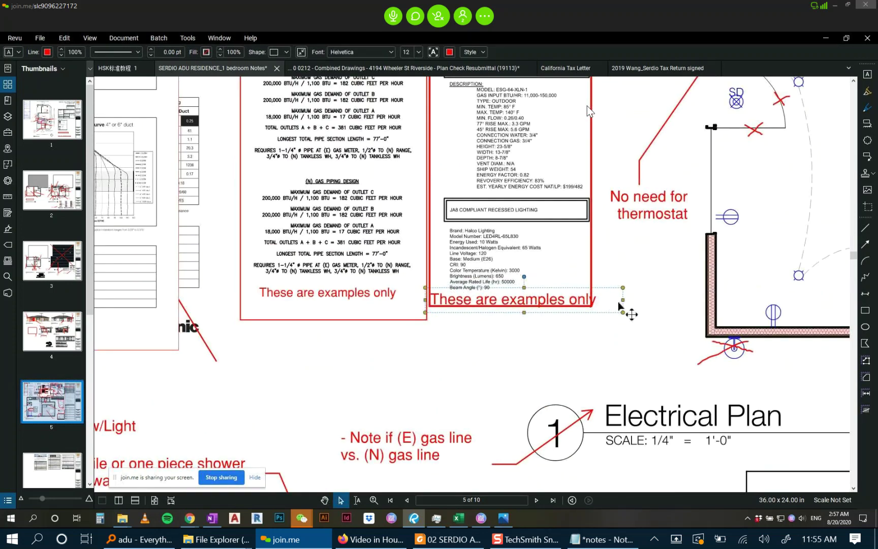
pyautogui.click(592, 276)
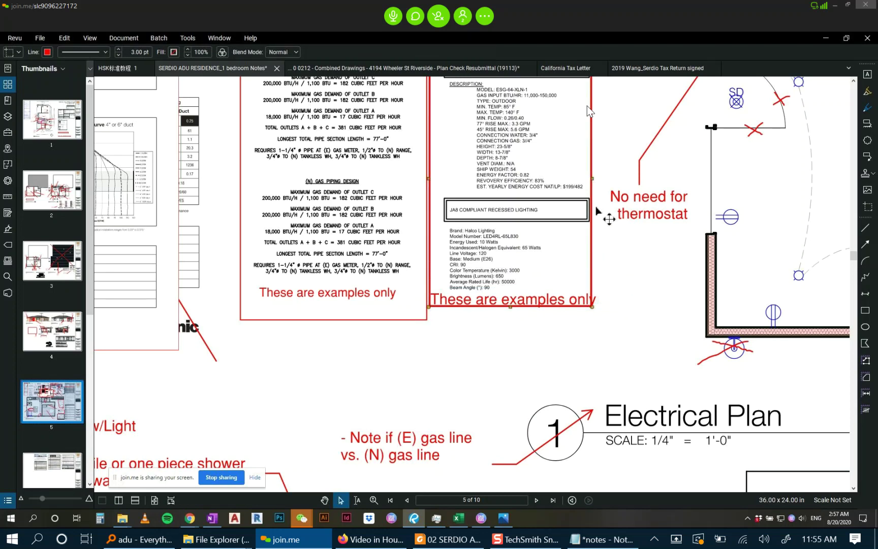
pyautogui.scroll(-2, 597, 214)
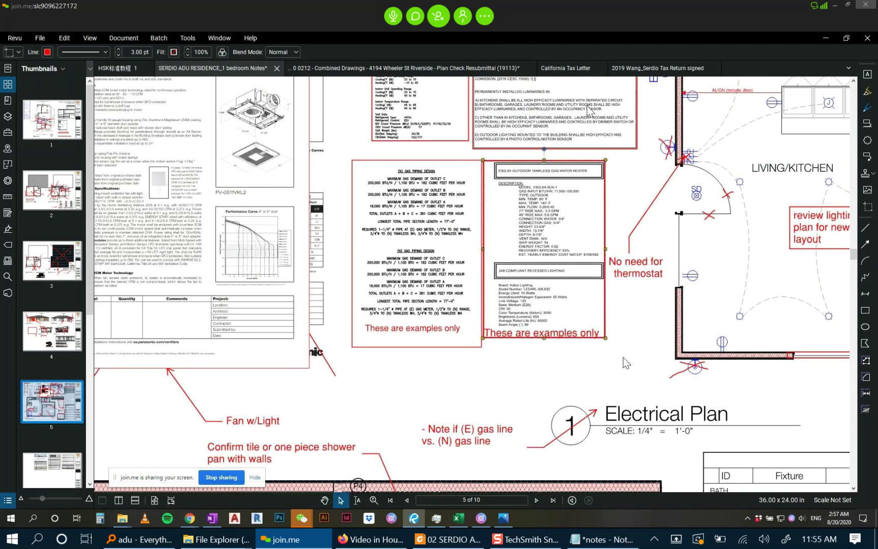
pyautogui.click(595, 364)
pyautogui.scroll(1, 554, 356)
pyautogui.scroll(3, 543, 347)
# Place another "These are examples only" note directly above the mini split HVAC specification block.
pyautogui.click(543, 346)
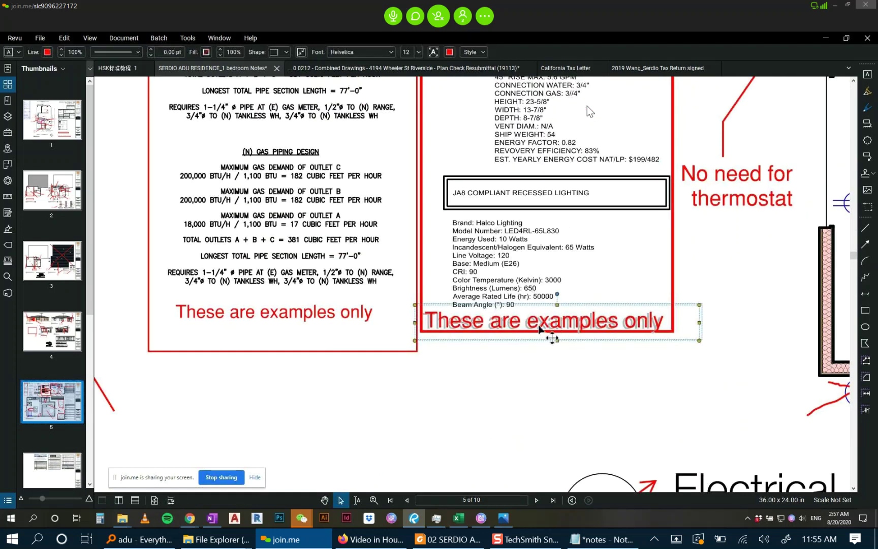
pyautogui.scroll(-1, 540, 353)
pyautogui.scroll(-3, 540, 353)
pyautogui.moveTo(465, 294); pyautogui.dragTo(445, 416)
pyautogui.scroll(3, 492, 231)
pyautogui.scroll(1, 492, 231)
pyautogui.scroll(-3, 531, 290)
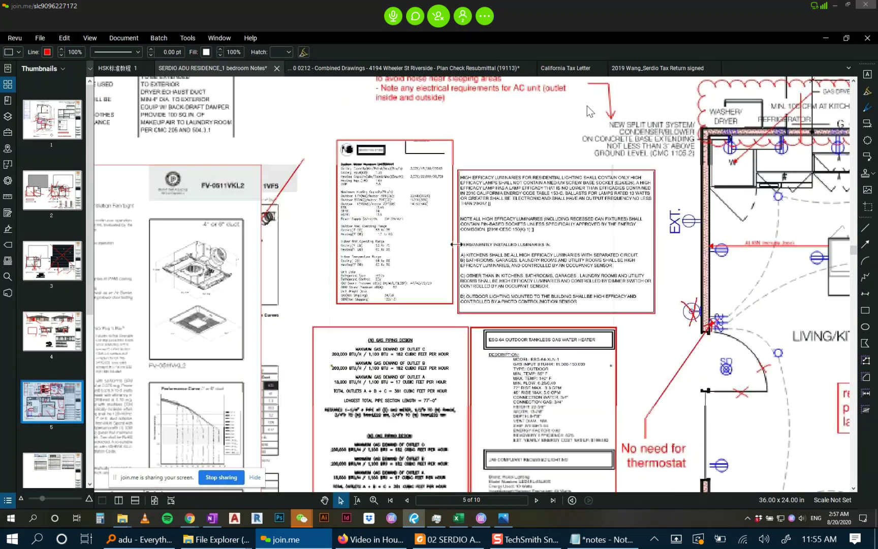
pyautogui.scroll(2, 373, 236)
pyautogui.write('These are examples only')
pyautogui.moveTo(455, 332)
pyautogui.mouseDown()
pyautogui.moveTo(413, 340)
pyautogui.moveTo(359, 97)
pyautogui.mouseUp()
pyautogui.click(590, 111)
pyautogui.scroll(-5, 589, 110)
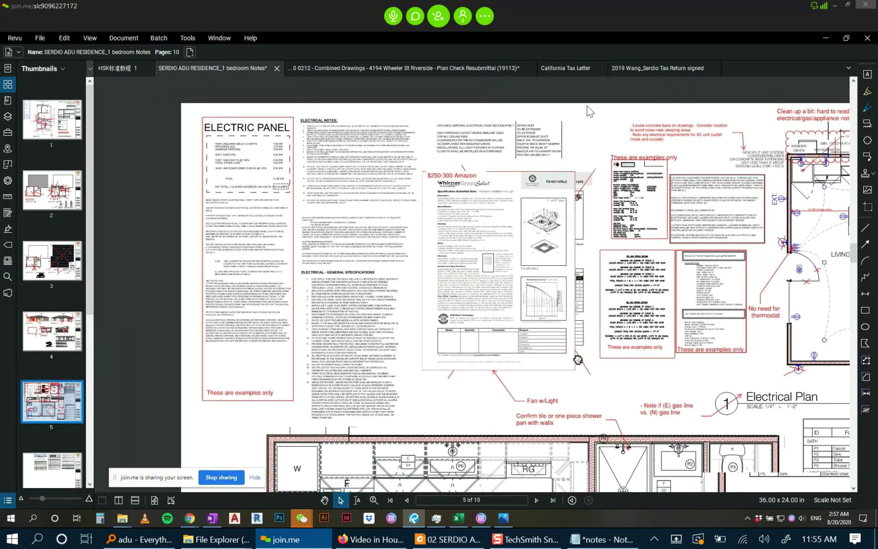
# Try to replace the "These are examples only" note above the mini split HVAC specification with a pasted copy.
pyautogui.click(655, 161)
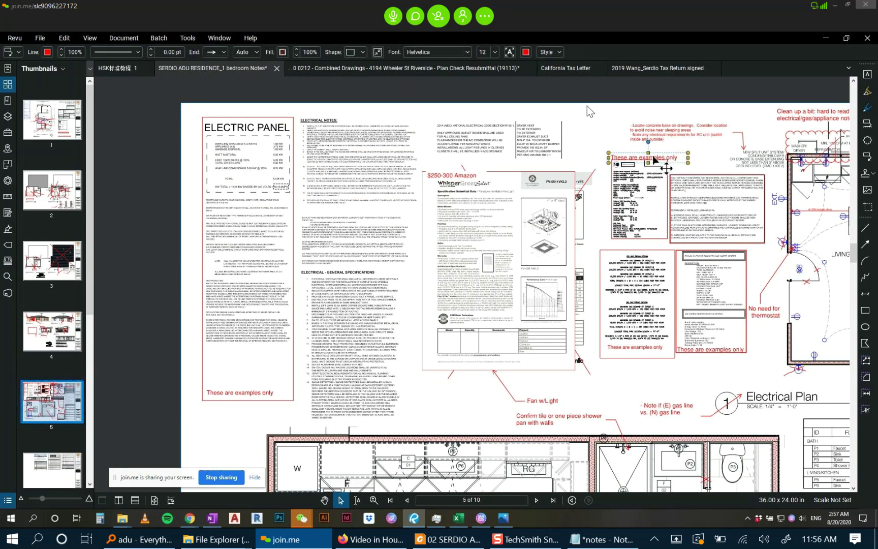
pyautogui.hotkey('ctrl', 'x')
pyautogui.hotkey('ctrl', 'v')
pyautogui.moveTo(661, 154); pyautogui.dragTo(618, 149)
pyautogui.scroll(-5, 655, 159)
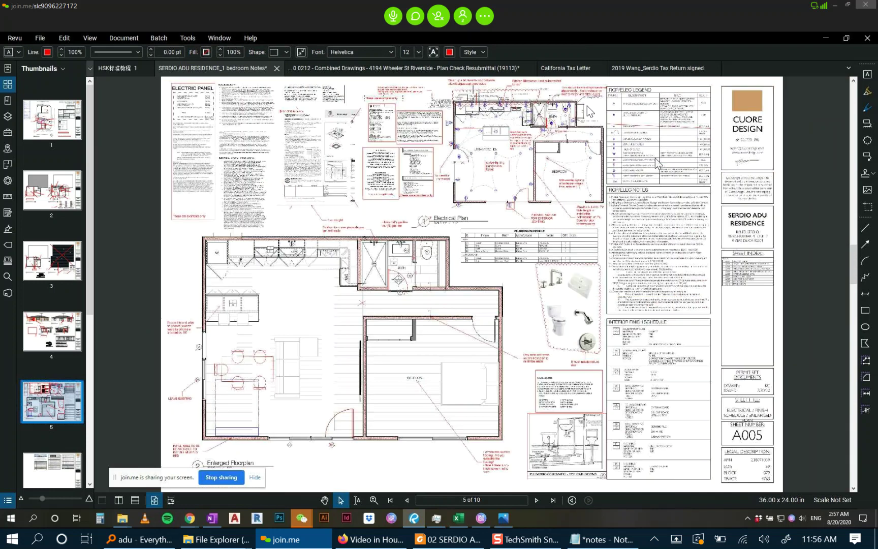
pyautogui.moveTo(391, 101); pyautogui.dragTo(487, 209)
pyautogui.scroll(6, 487, 209)
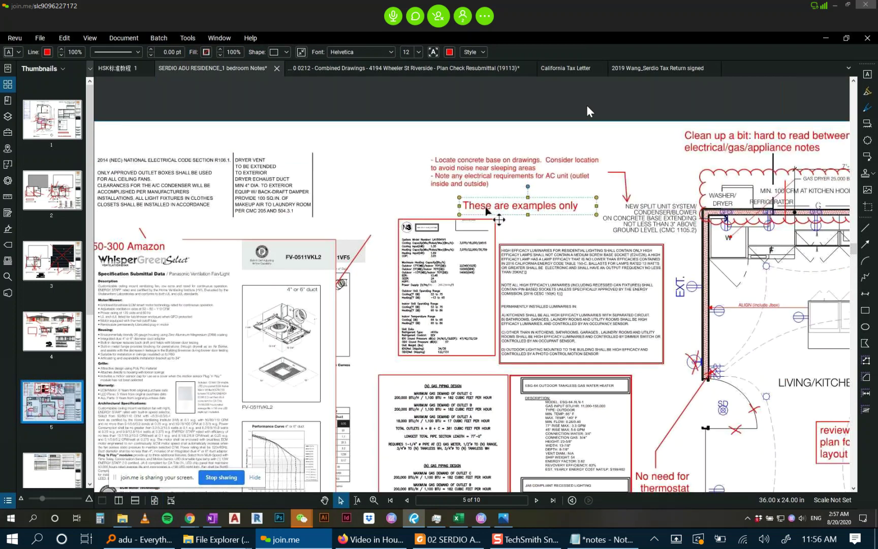
pyautogui.scroll(-6, 487, 209)
pyautogui.click(475, 205)
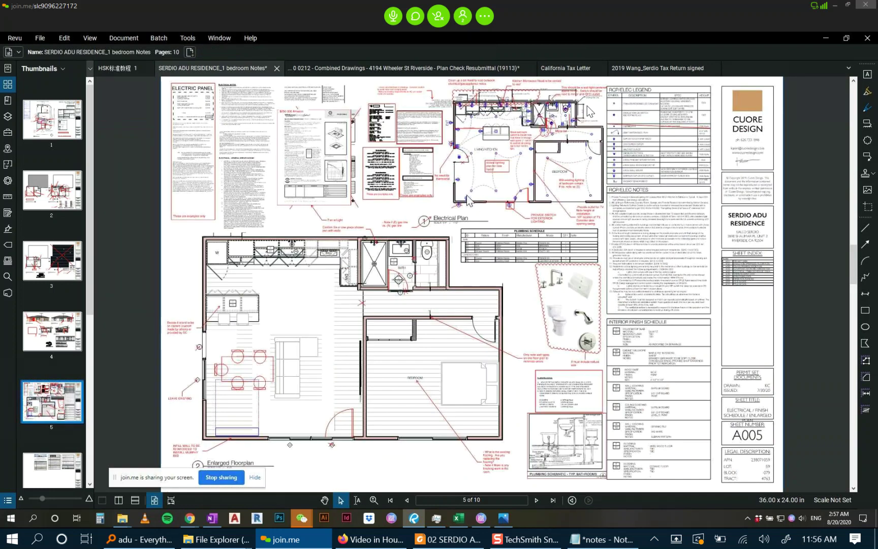
pyautogui.scroll(1, 405, 139)
pyautogui.scroll(2, 405, 139)
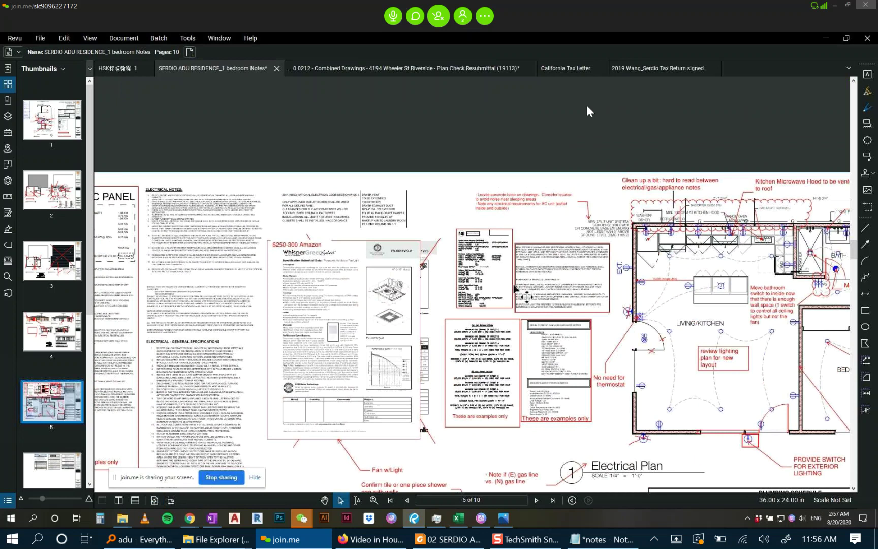
# Paste the "These are examples only" note between the red AC condenser comments and the mini split HVAC specification.
pyautogui.hotkey('ctrl', 'v')
pyautogui.scroll(3, 520, 272)
pyautogui.moveTo(520, 273)
pyautogui.mouseDown()
pyautogui.moveTo(424, 190)
pyautogui.moveTo(197, 131)
pyautogui.moveTo(139, 133)
pyautogui.moveTo(148, 134)
pyautogui.mouseUp()
pyautogui.hotkey('ctrl', 'v')
pyautogui.scroll(-4, 305, 193)
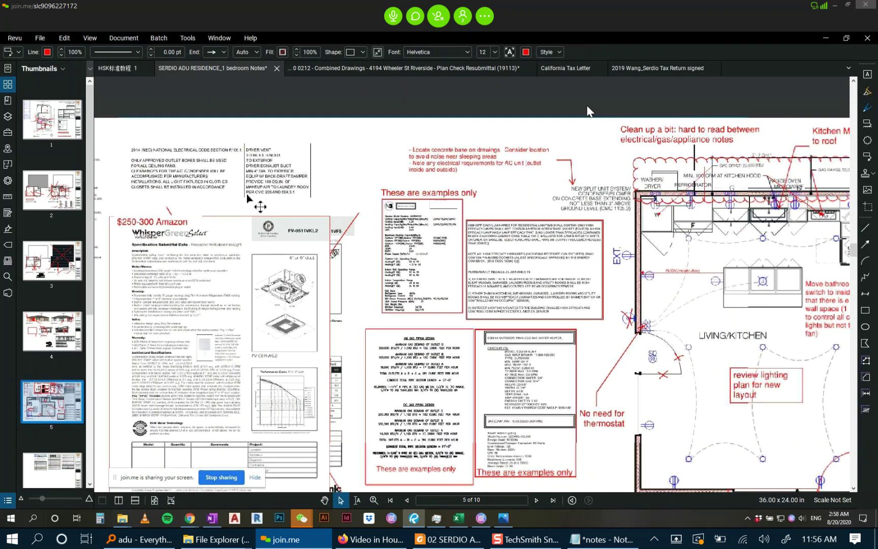
pyautogui.moveTo(307, 188); pyautogui.dragTo(438, 158)
pyautogui.scroll(-1, 570, 278)
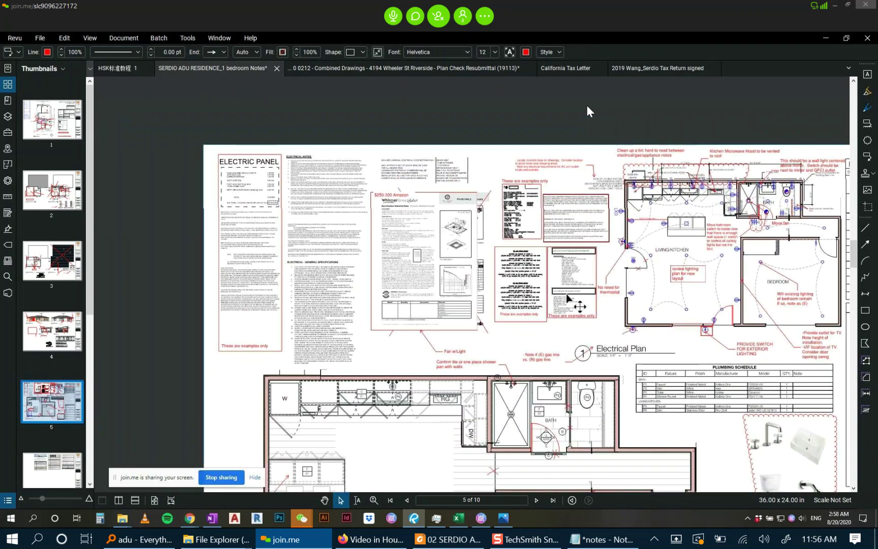
# Read the model, gas input, flow, connection and size data in the ESG-64 outdoor tankless gas water heater specification.
pyautogui.scroll(1, 570, 278)
pyautogui.scroll(3, 570, 278)
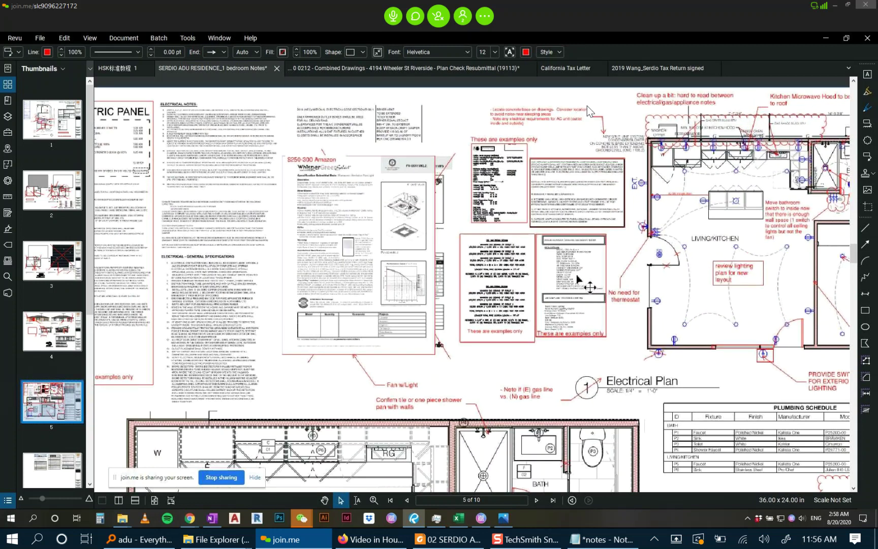
pyautogui.scroll(2, 485, 263)
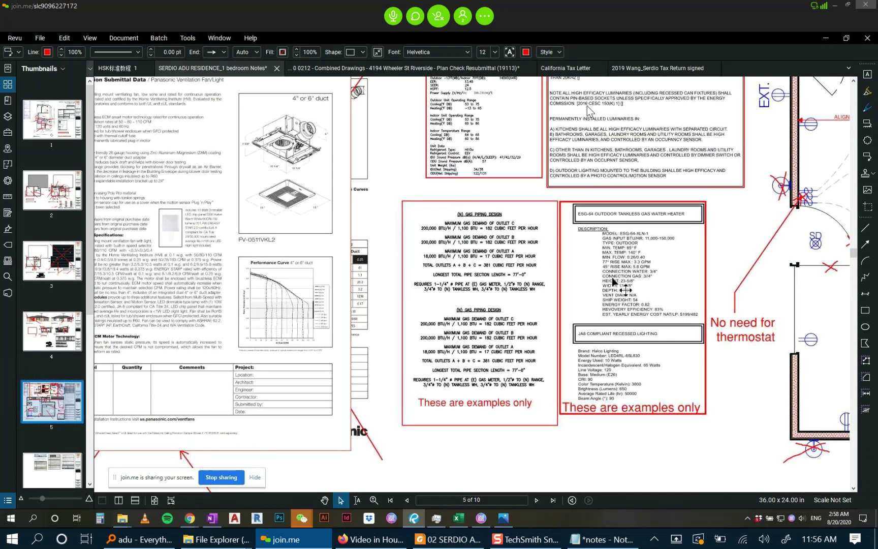
pyautogui.scroll(3, 625, 290)
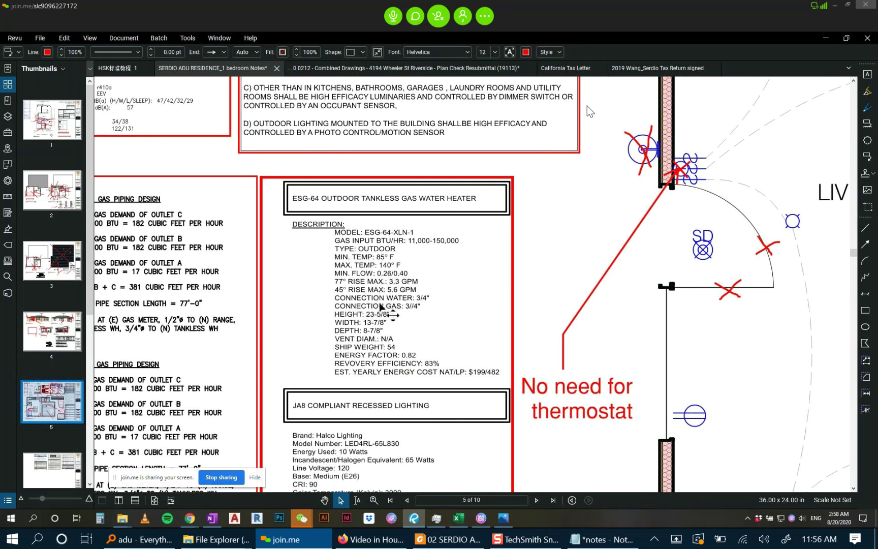
pyautogui.scroll(1, 354, 307)
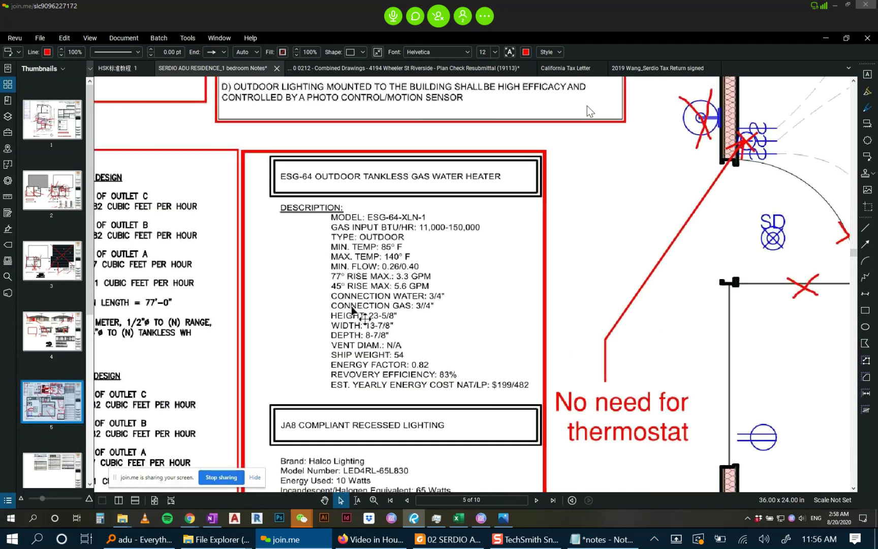
pyautogui.scroll(1, 353, 309)
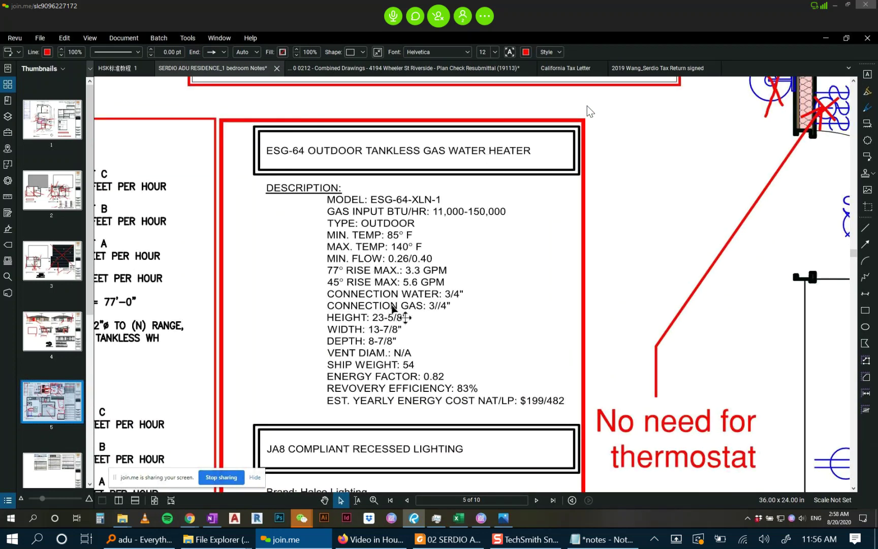
pyautogui.scroll(-1, 441, 407)
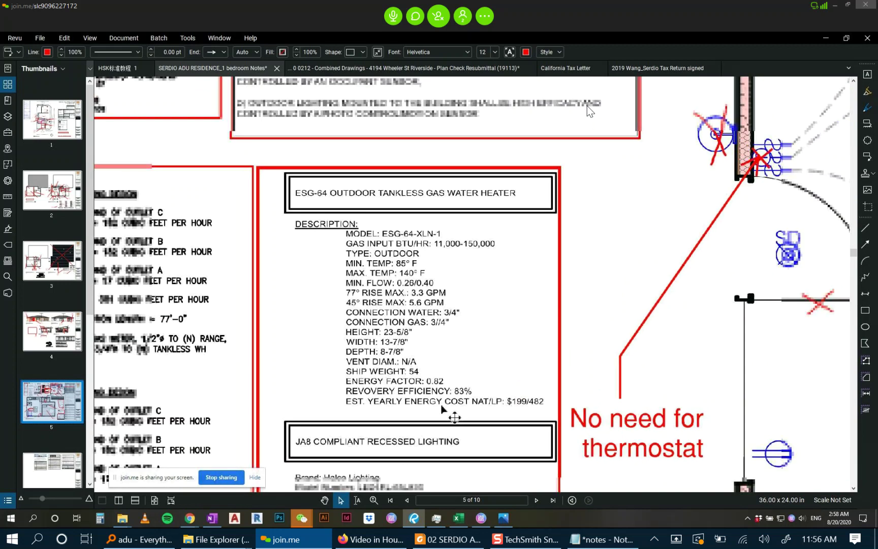
# Compare the tankless WH callout beside the bathroom on the electrical plan with the ESG-64 water heater specification.
pyautogui.scroll(-5, 441, 406)
pyautogui.scroll(5, 490, 315)
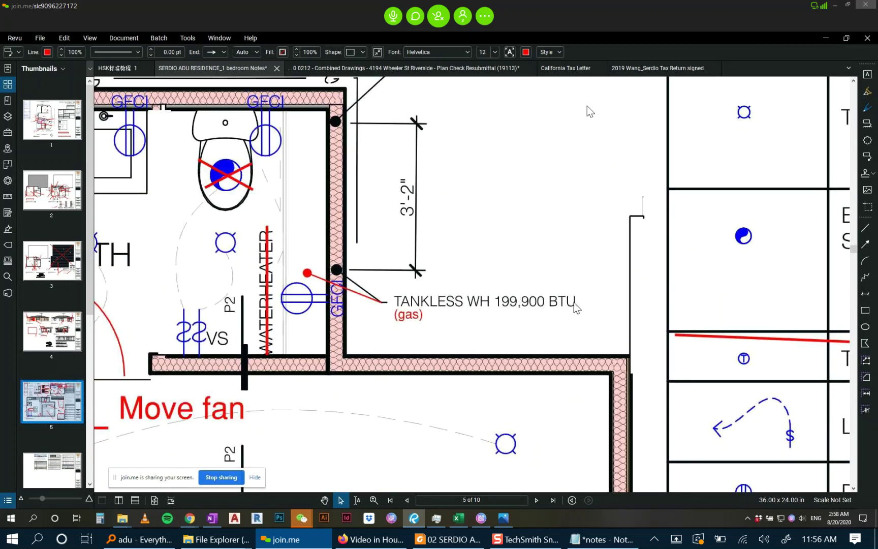
pyautogui.scroll(-2, 517, 298)
pyautogui.scroll(-4, 574, 303)
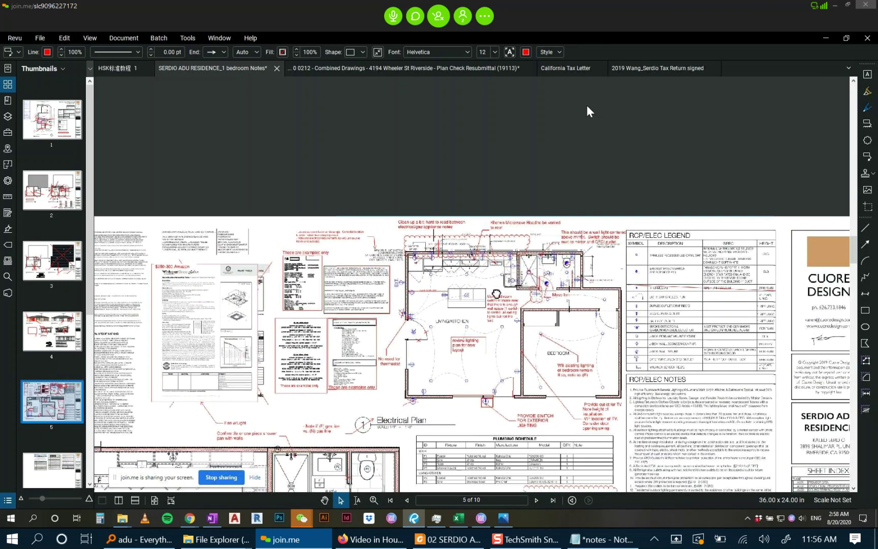
pyautogui.scroll(5, 356, 346)
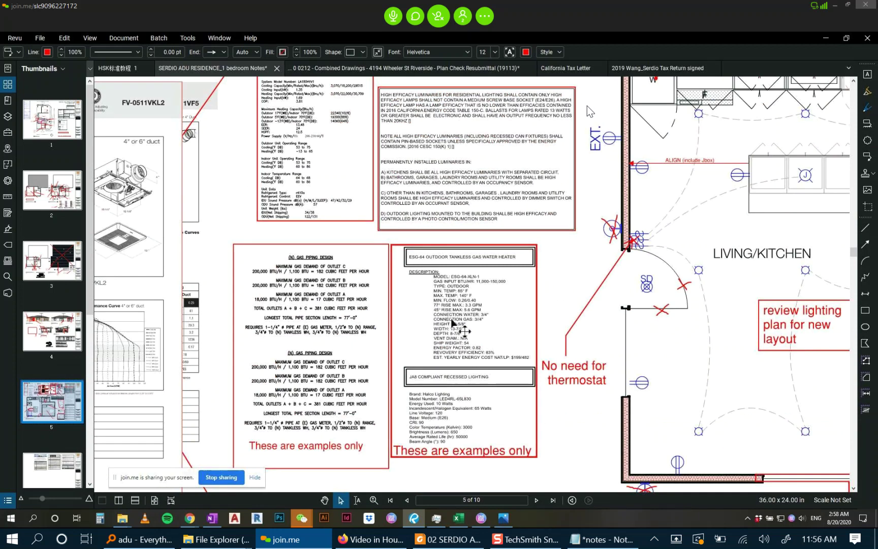
pyautogui.scroll(-4, 464, 332)
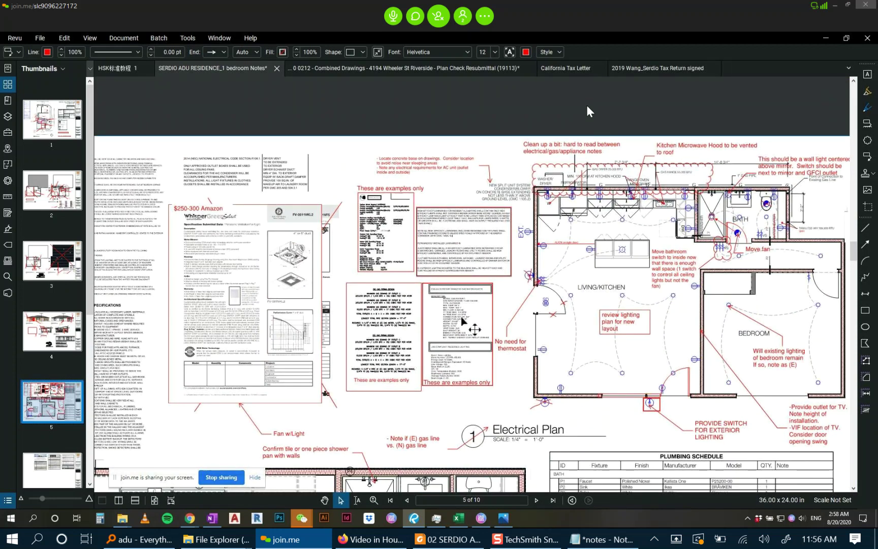
pyautogui.scroll(-3, 462, 321)
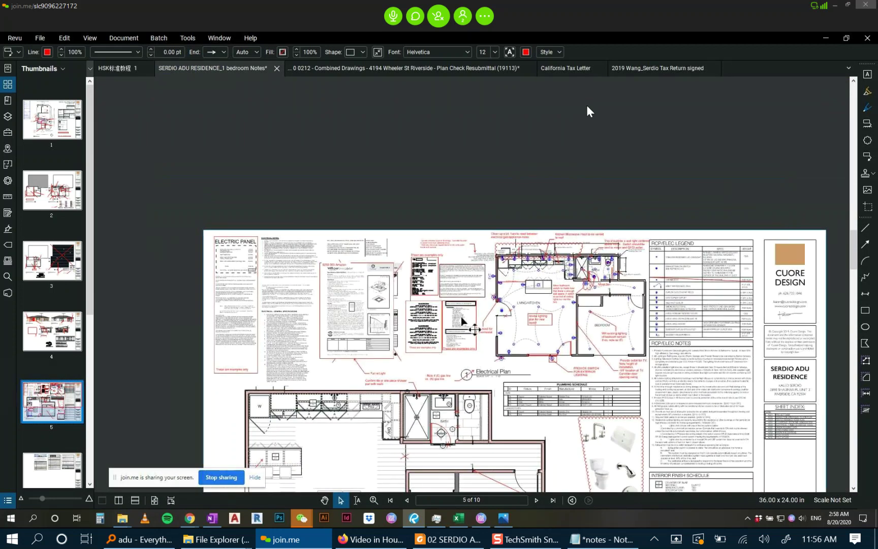
# Delete the "Note if (E) gas line vs. (N) gas line" callout beside the Electrical Plan title.
pyautogui.moveTo(456, 352); pyautogui.dragTo(457, 351)
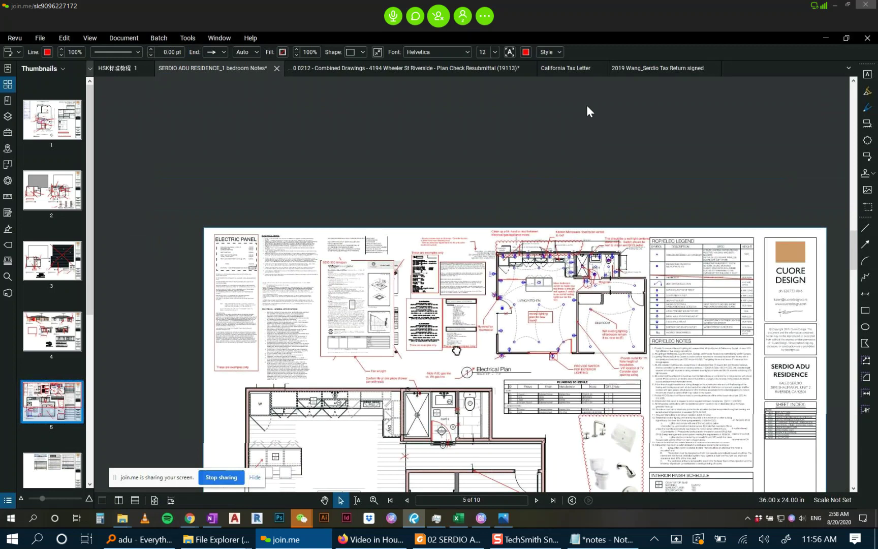
pyautogui.scroll(3, 469, 271)
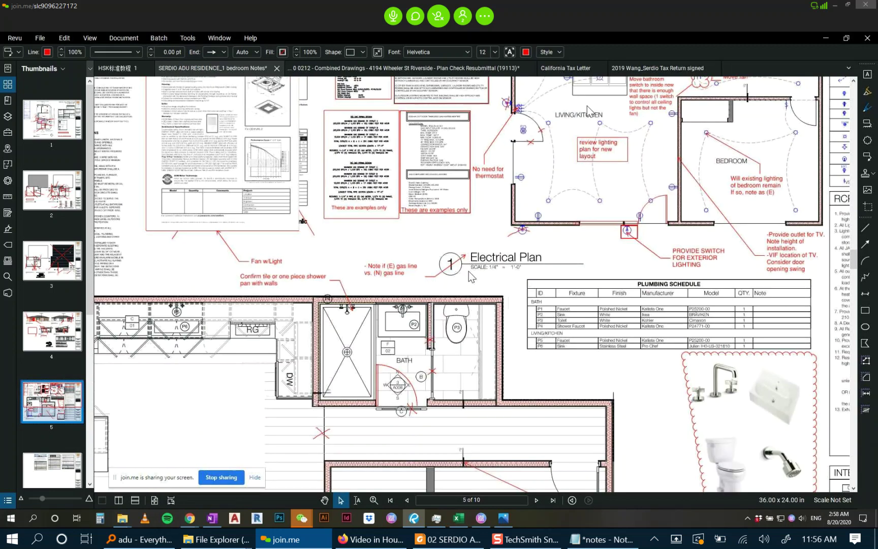
pyautogui.scroll(1, 424, 276)
pyautogui.scroll(-1, 387, 263)
pyautogui.scroll(1, 386, 265)
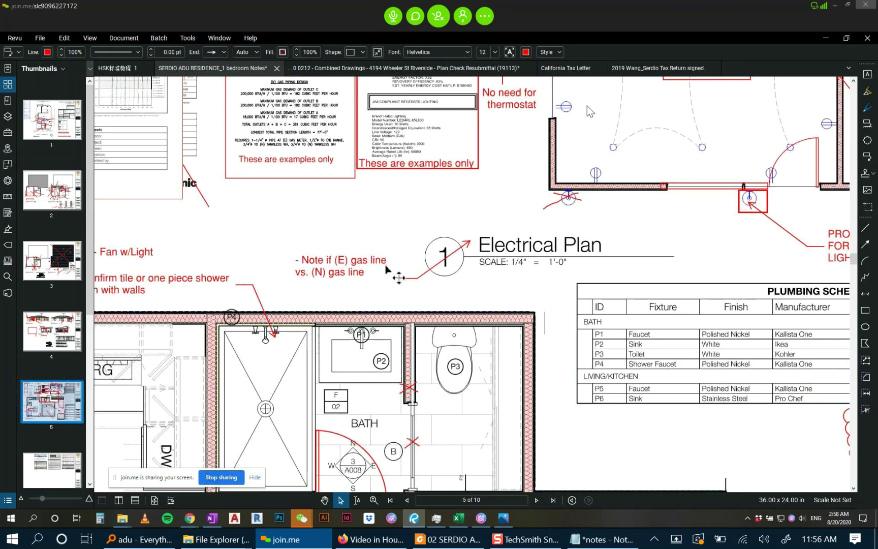
pyautogui.click(378, 262)
pyautogui.press('Delete')
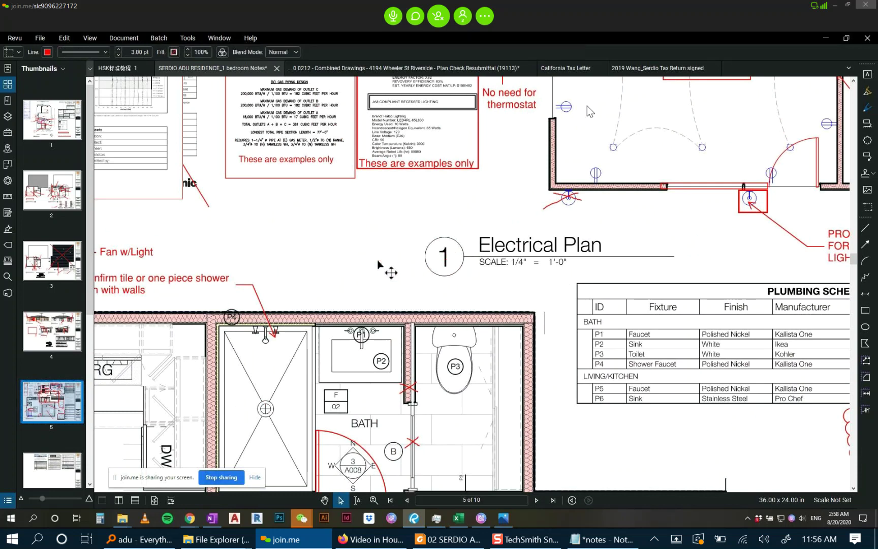
# Examine the typical bathroom plumbing schematic below the plumbing notes.
pyautogui.scroll(-3, 386, 269)
pyautogui.moveTo(376, 292)
pyautogui.mouseDown()
pyautogui.moveTo(502, 277)
pyautogui.moveTo(492, 304)
pyautogui.moveTo(443, 198)
pyautogui.moveTo(467, 167)
pyautogui.mouseUp()
pyautogui.scroll(-3, 467, 167)
pyautogui.scroll(3, 498, 322)
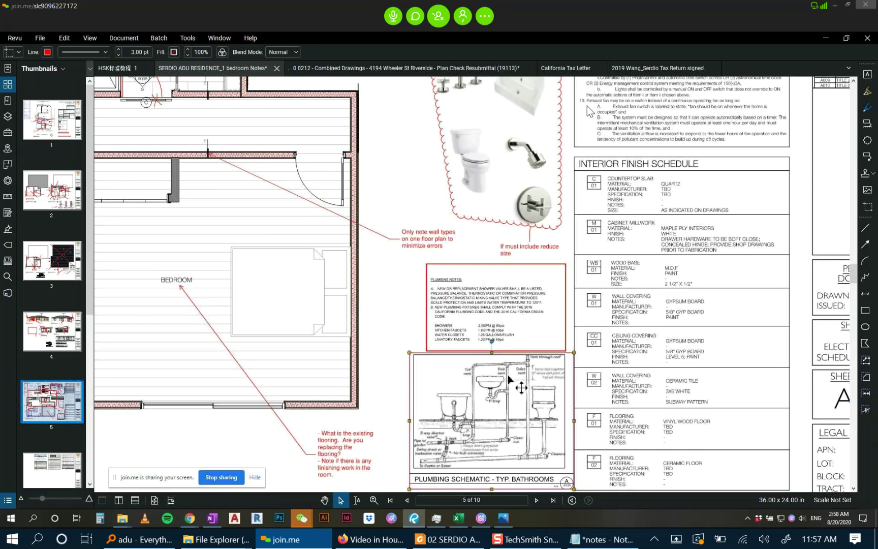
pyautogui.scroll(2, 528, 319)
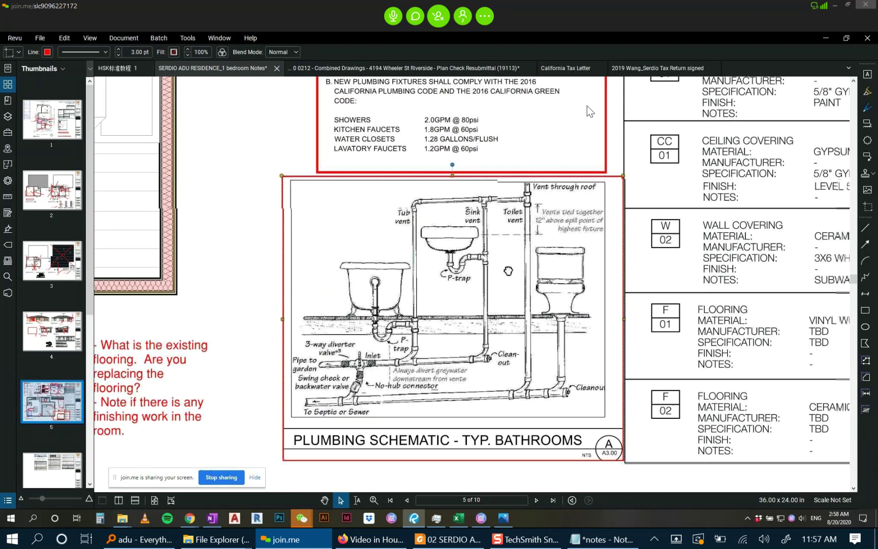
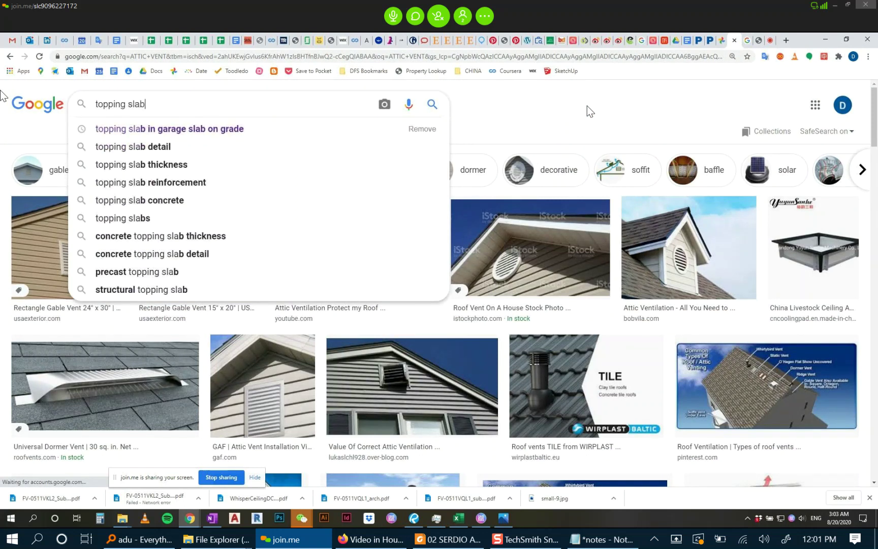
# Search Google Images for "topping slab wire mesh" and preview the Ontario Rebars concrete wire mesh photo.
pyautogui.write('wi')
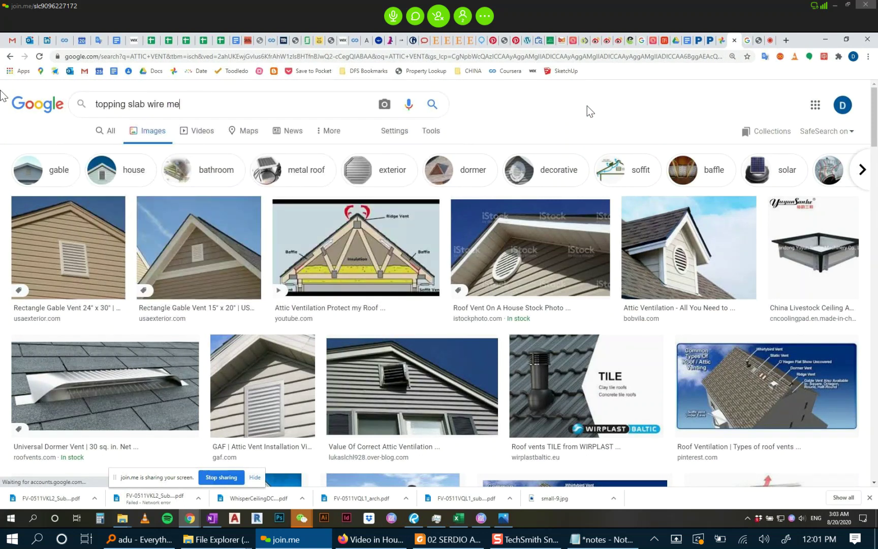
pyautogui.press('Return')
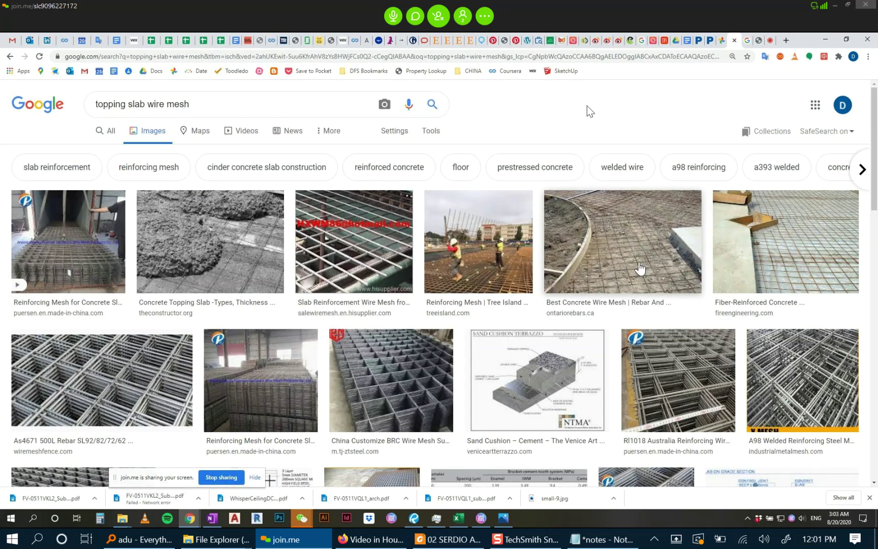
pyautogui.scroll(-1, 653, 258)
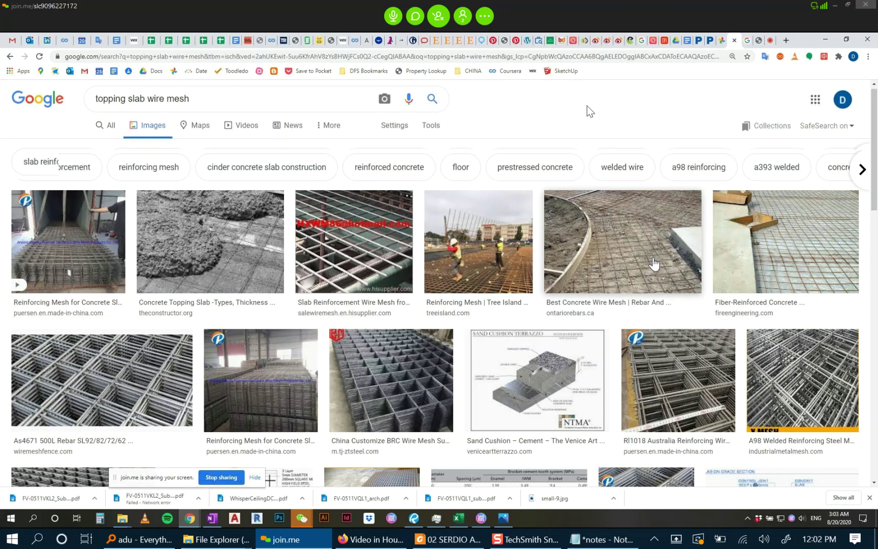
pyautogui.scroll(-2, 654, 264)
pyautogui.scroll(-1, 654, 264)
pyautogui.scroll(3, 640, 201)
pyautogui.click(639, 201)
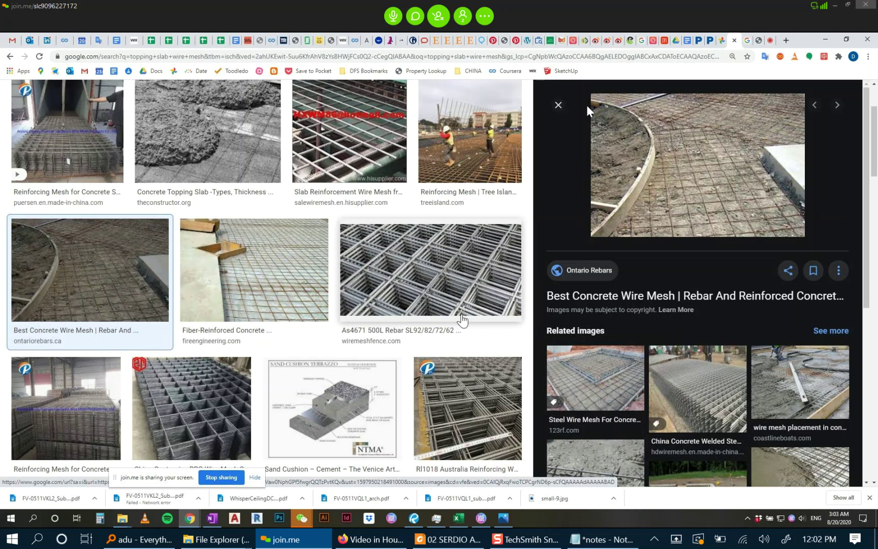
pyautogui.scroll(-2, 513, 290)
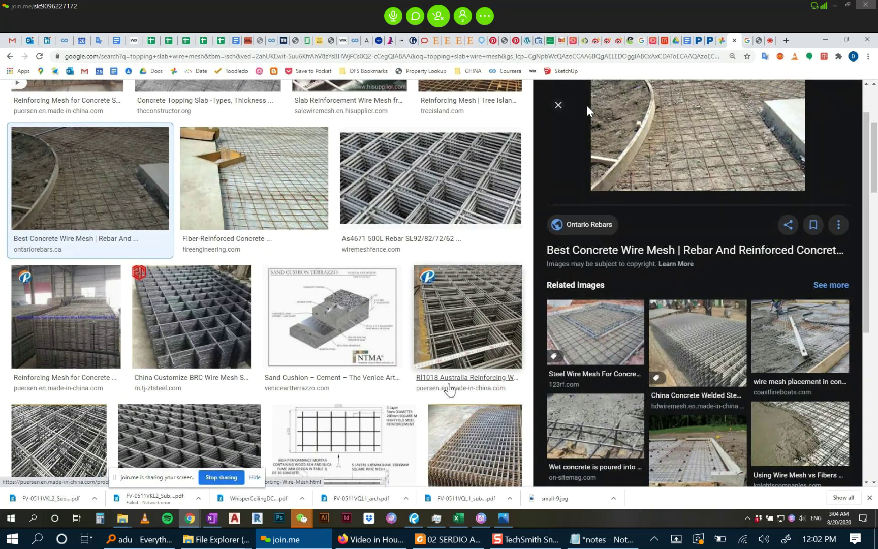
# Switch to the drawing set in Bluebeam Revu and read the wire mesh callout in the topping slab detail.
pyautogui.hotkey('alt', 'Tab')
pyautogui.hotkey('alt', 'Tab')
pyautogui.hotkey('alt', 'Tab')
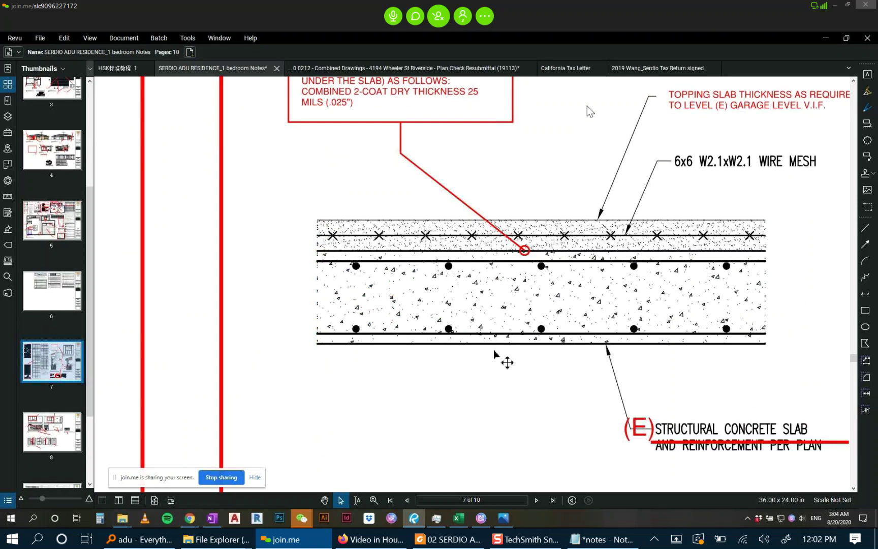
pyautogui.moveTo(706, 168); pyautogui.dragTo(605, 215)
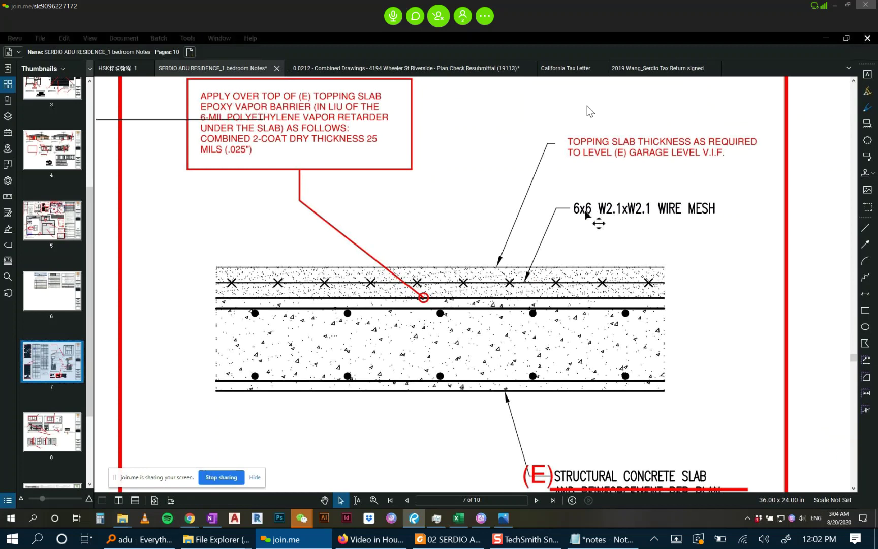
# Switch back to Chrome and look through more wire mesh reinforcement images.
pyautogui.hotkey('alt', 'Tab')
pyautogui.hotkey('alt', 'Tab')
pyautogui.hotkey('alt', 'Tab')
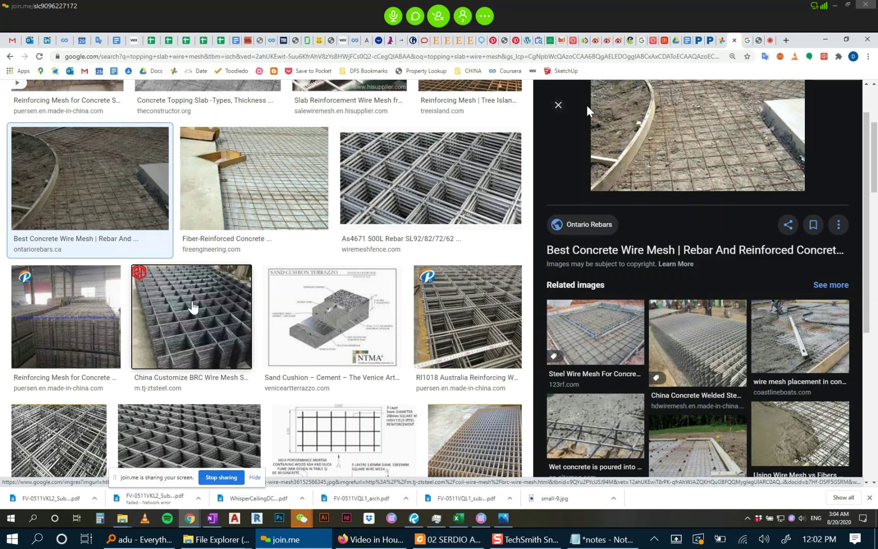
pyautogui.scroll(-3, 198, 337)
pyautogui.scroll(-2, 231, 318)
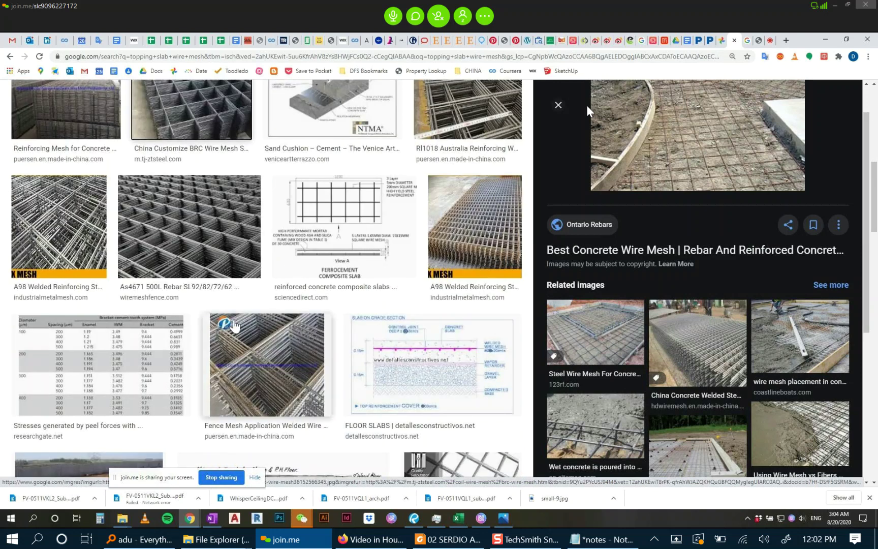
# Return to the drawing set in Bluebeam Revu and examine the dowel connection in the TYP. (N) S.O.G. TO (E) S.O.G. detail.
pyautogui.hotkey('alt', 'Tab')
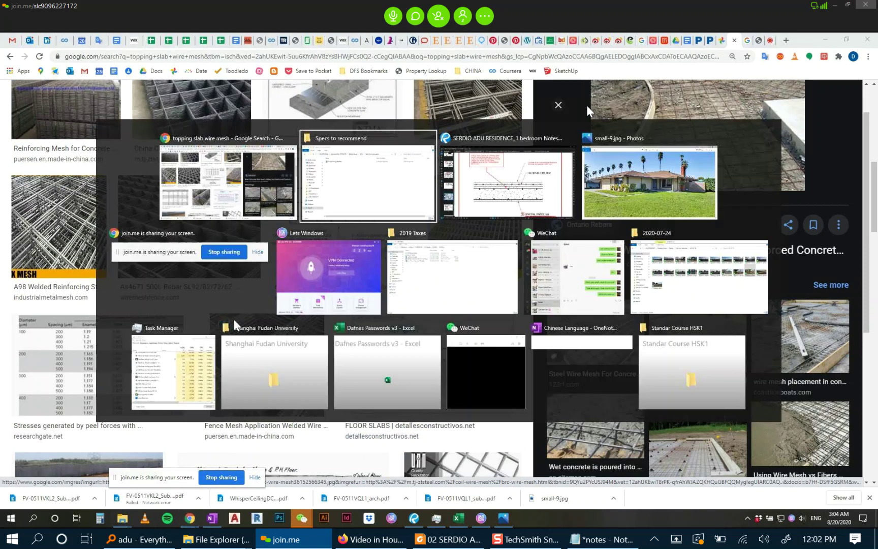
pyautogui.scroll(-5, 401, 337)
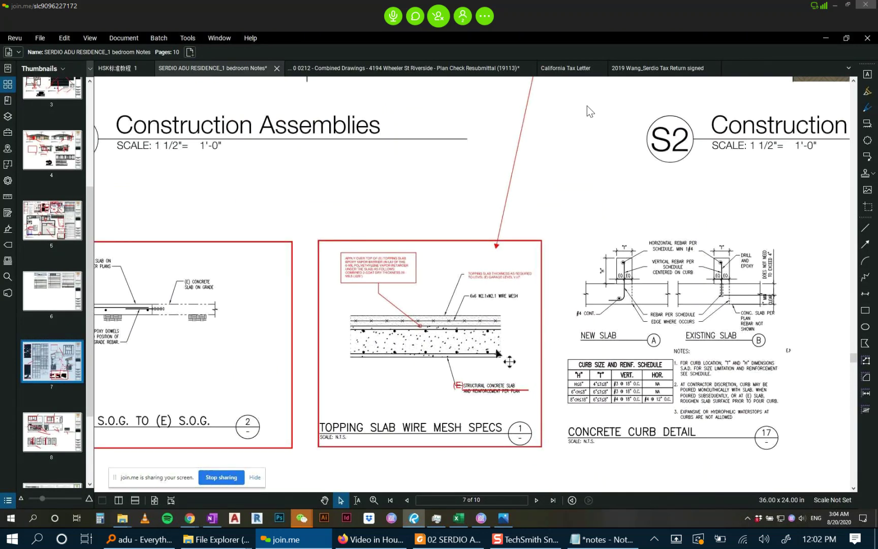
pyautogui.scroll(-2, 505, 359)
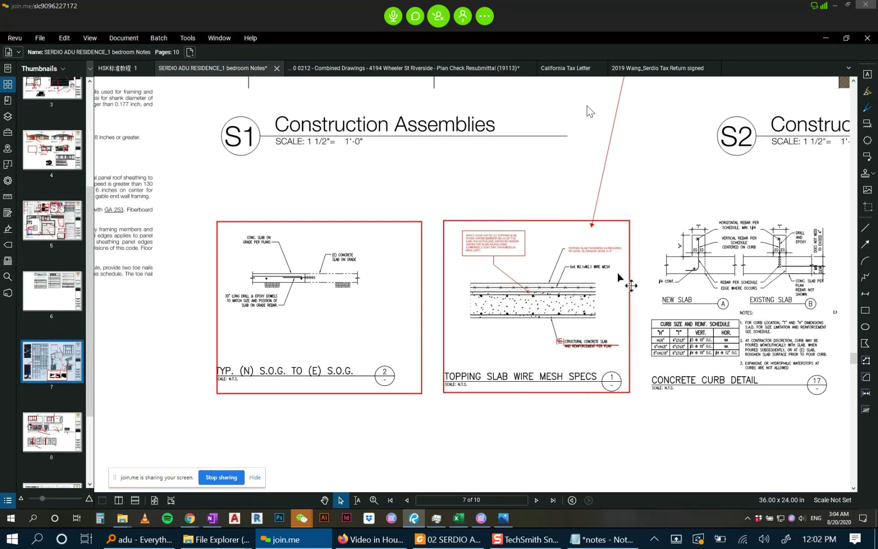
pyautogui.scroll(3, 277, 308)
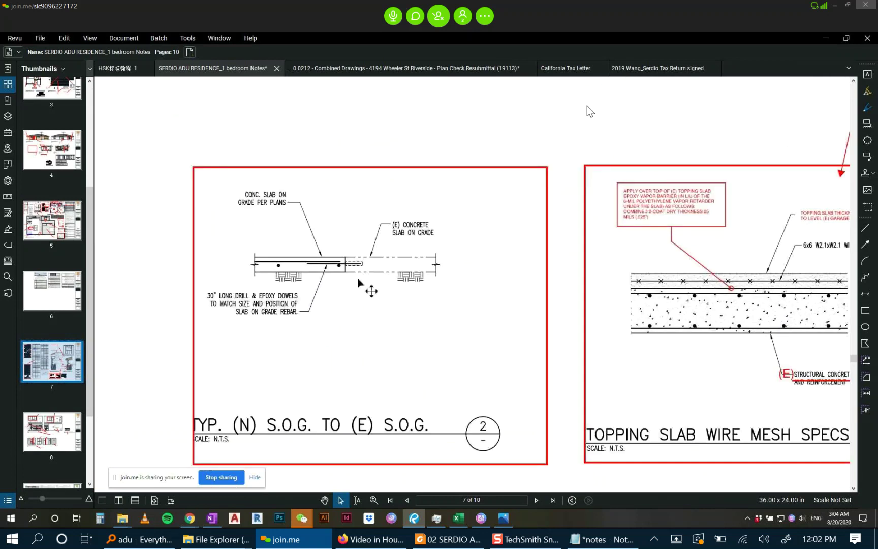
pyautogui.scroll(2, 338, 262)
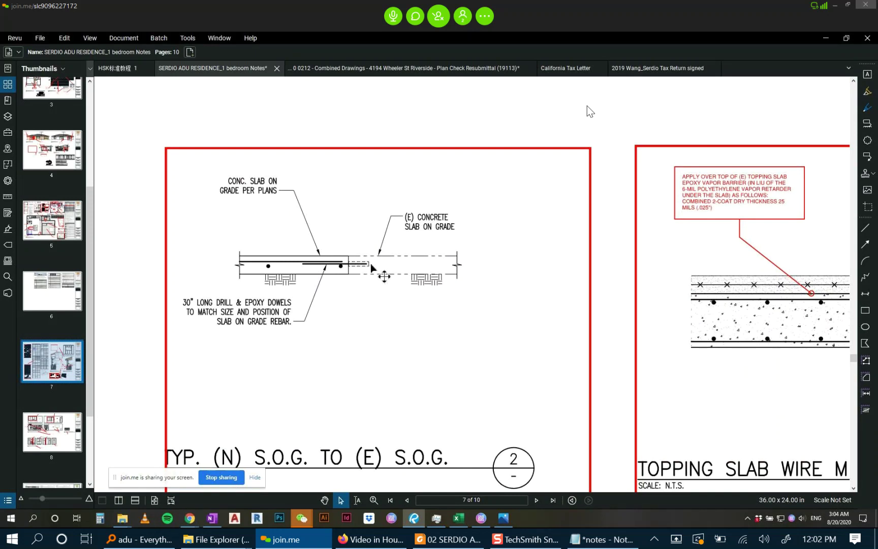
pyautogui.scroll(-6, 369, 268)
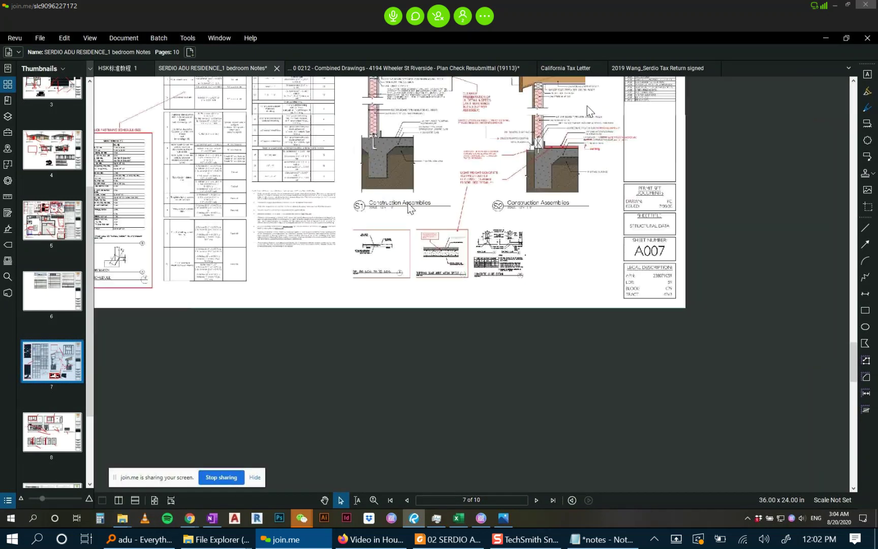
# Open sheet A002 and examine the floor level change marker beside the bedroom wall on the demolition floor plan.
pyautogui.click(55, 161)
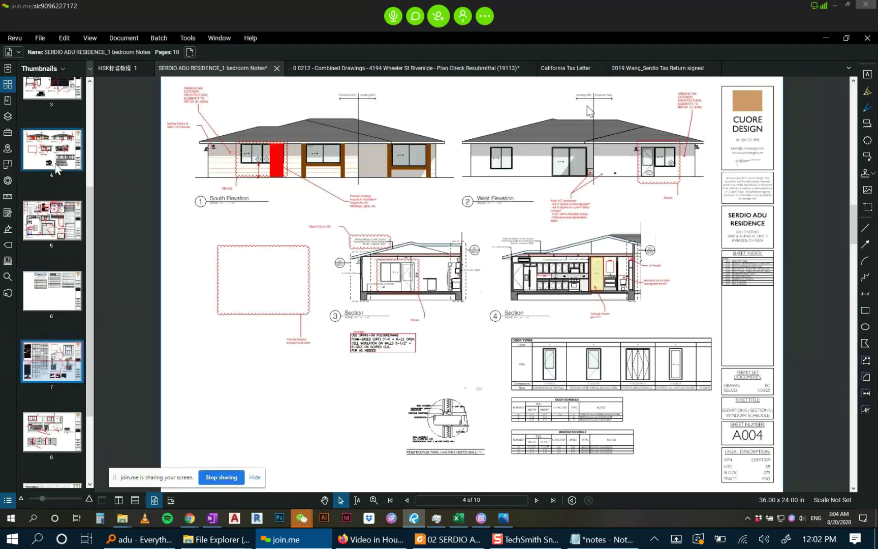
pyautogui.scroll(-2, 58, 160)
pyautogui.scroll(4, 57, 161)
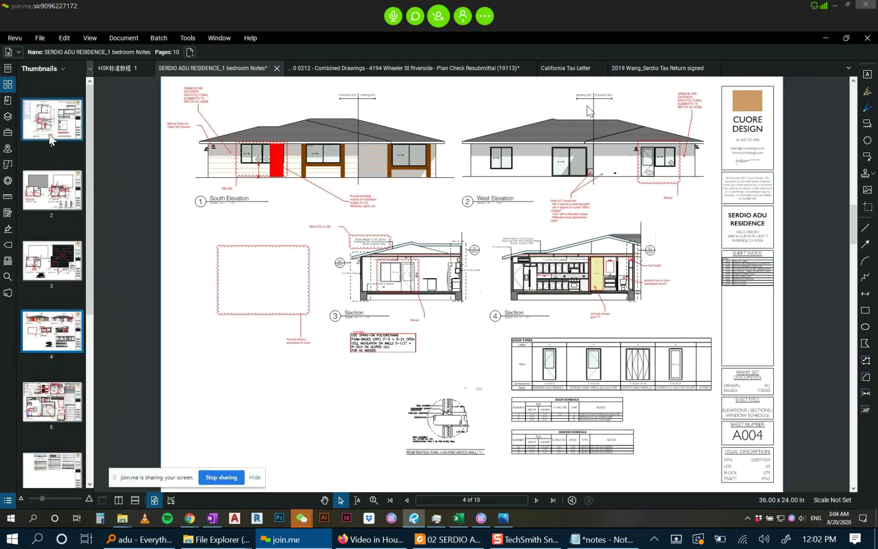
pyautogui.click(47, 185)
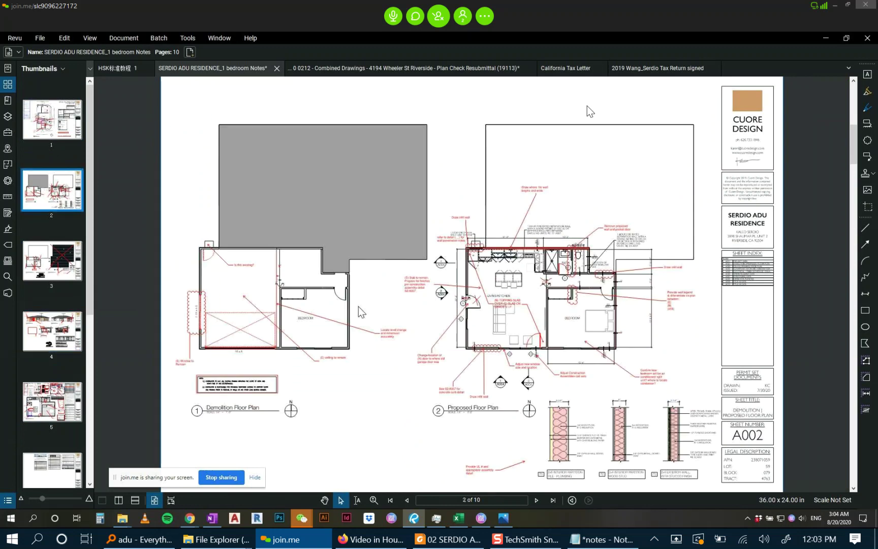
pyautogui.scroll(4, 264, 294)
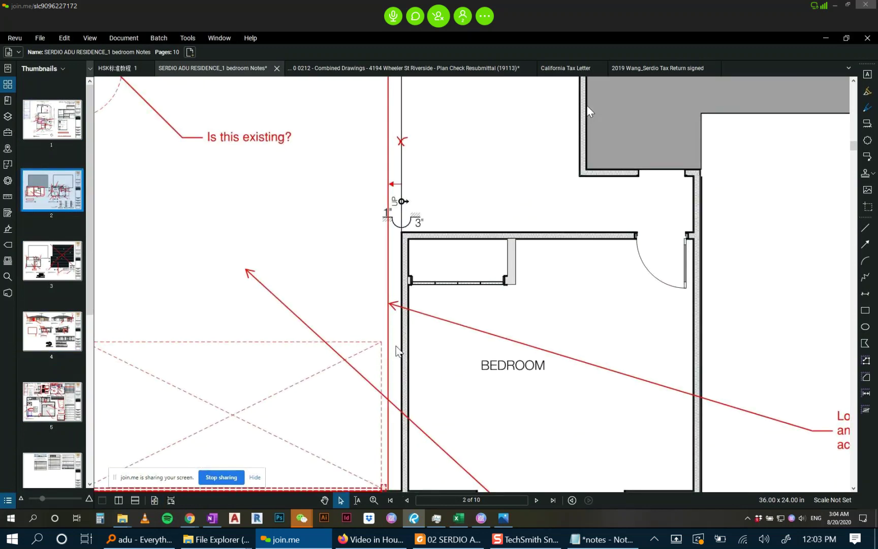
pyautogui.moveTo(399, 279); pyautogui.dragTo(431, 289)
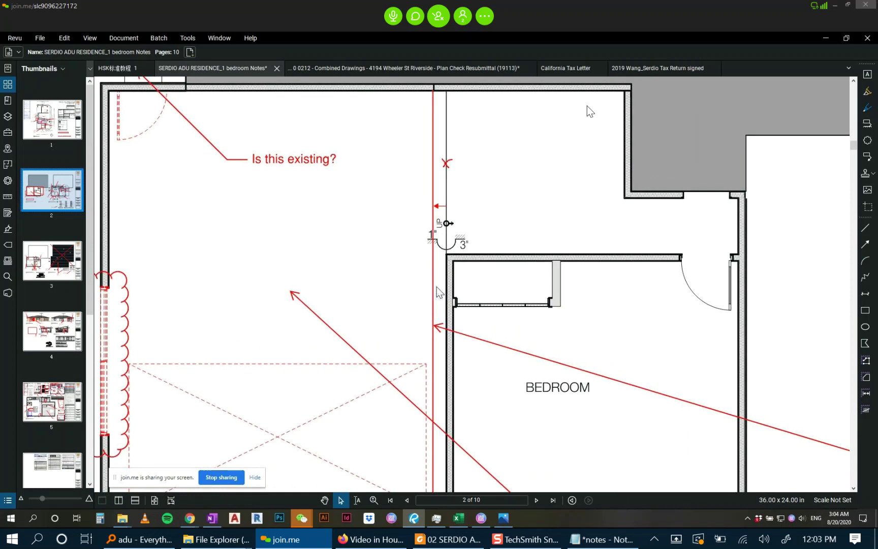
pyautogui.scroll(4, 438, 291)
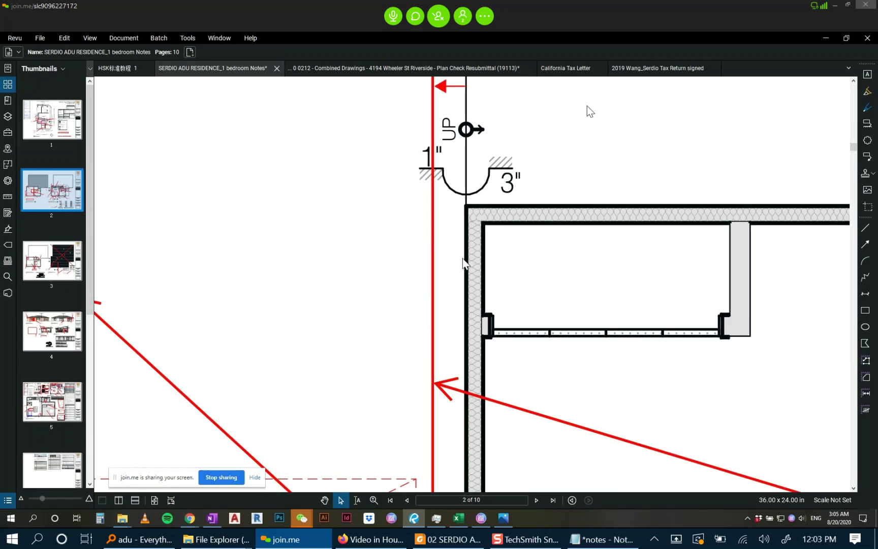
pyautogui.scroll(-3, 421, 228)
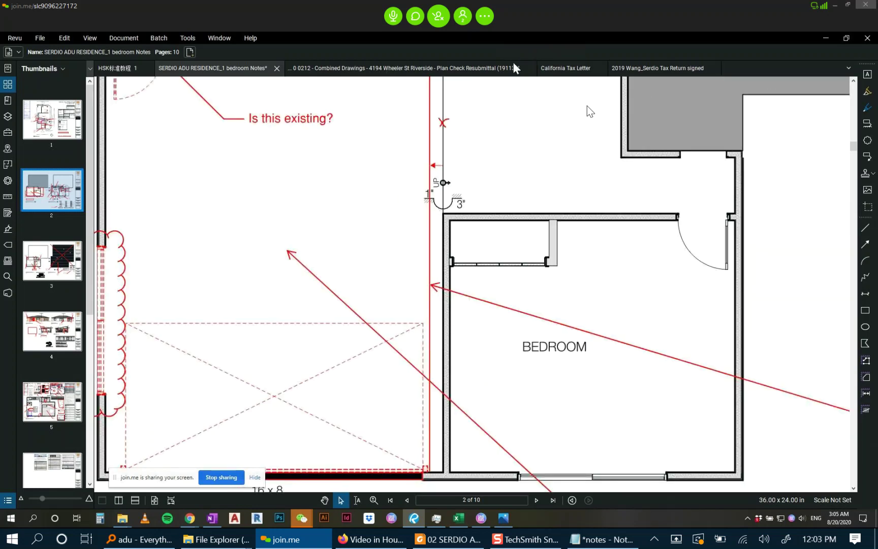
# Return to structural sheet A007 and review its construction assemblies, fastening schedules, non-bearing wall connection and ceiling joist details.
pyautogui.click(826, 38)
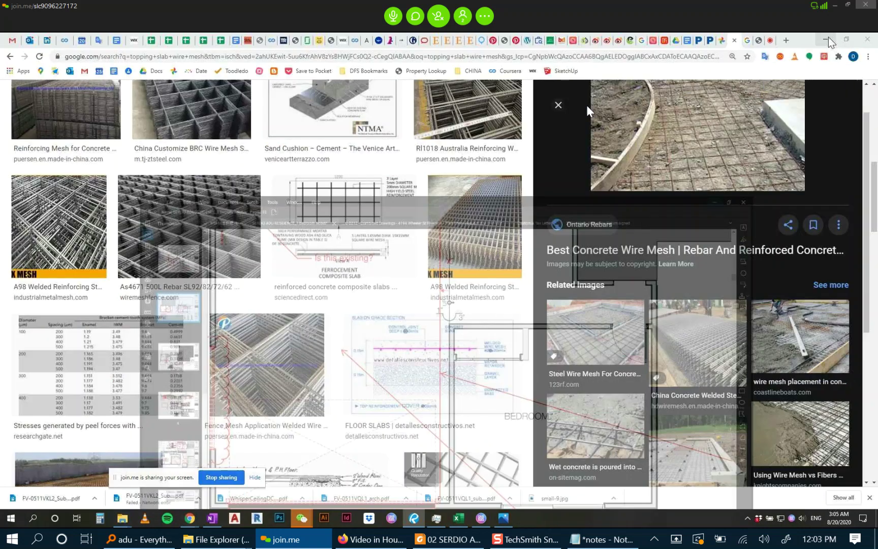
pyautogui.click(415, 518)
pyautogui.click(59, 257)
pyautogui.hotkey('ctrl', '0')
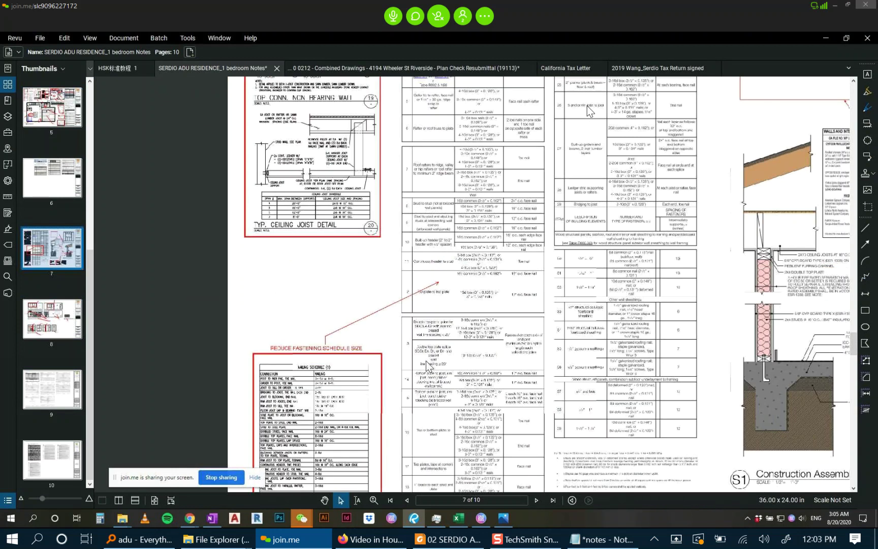
pyautogui.scroll(2, 557, 392)
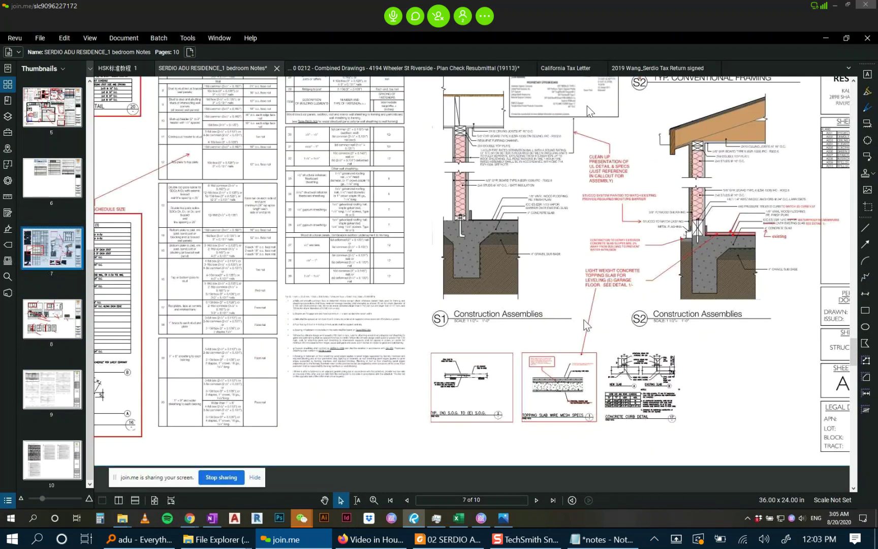
pyautogui.scroll(-2, 585, 325)
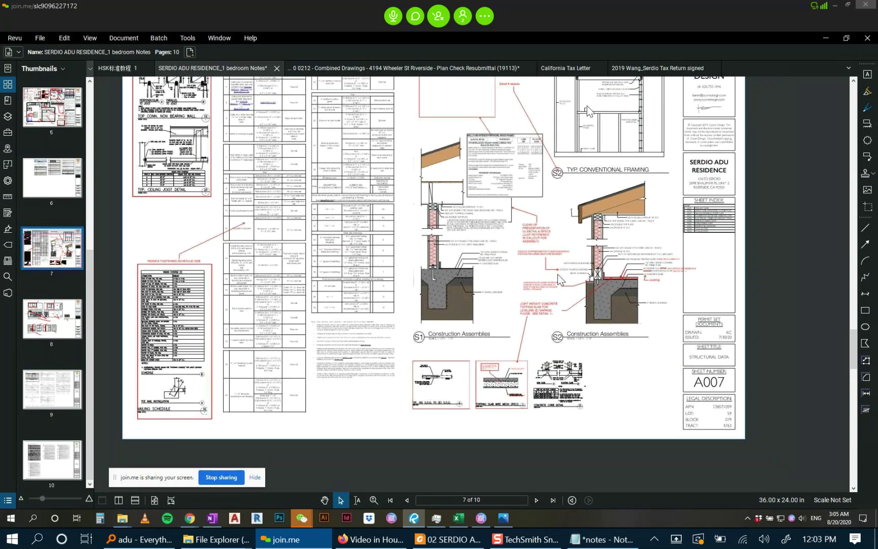
pyautogui.scroll(1, 365, 160)
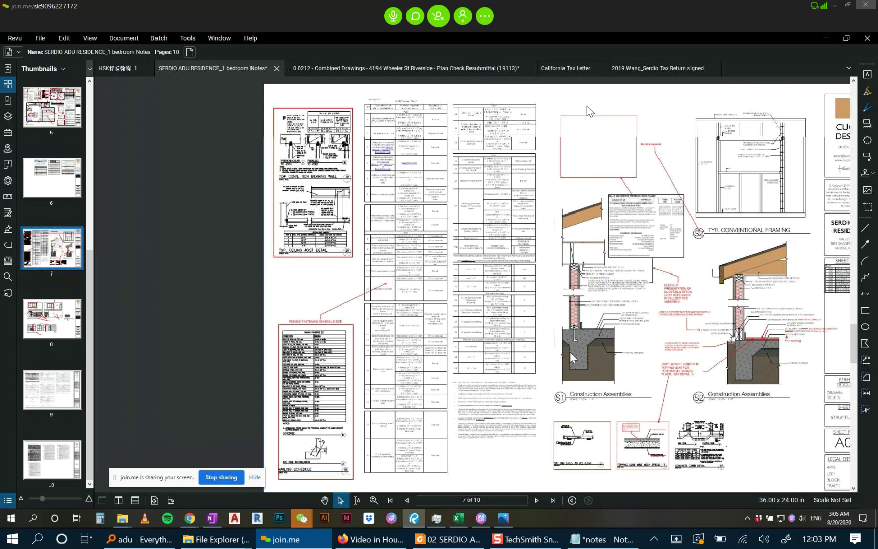
pyautogui.scroll(1, 364, 164)
pyautogui.scroll(1, 331, 133)
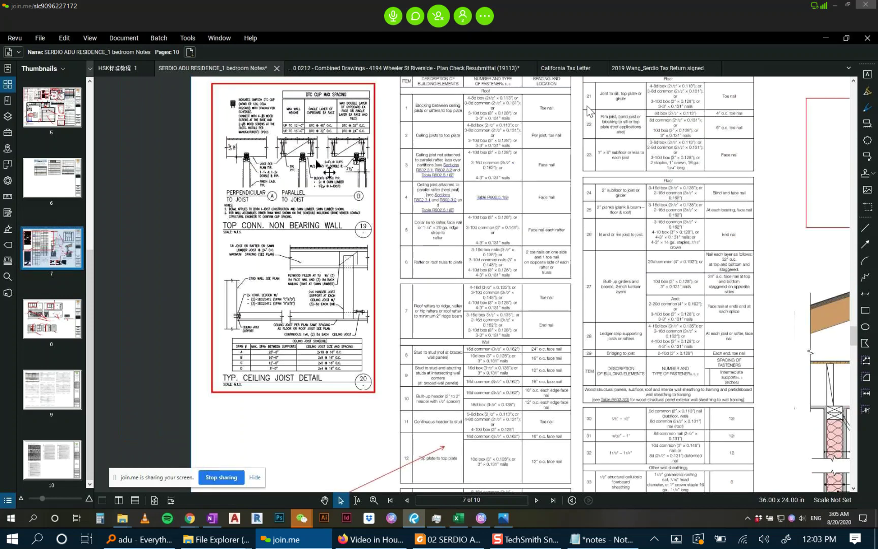
# Examine the TOP CONN. NON BEARING WALL and TYP. CEILING JOIST details up close on sheet A007.
pyautogui.moveTo(327, 233); pyautogui.dragTo(347, 267)
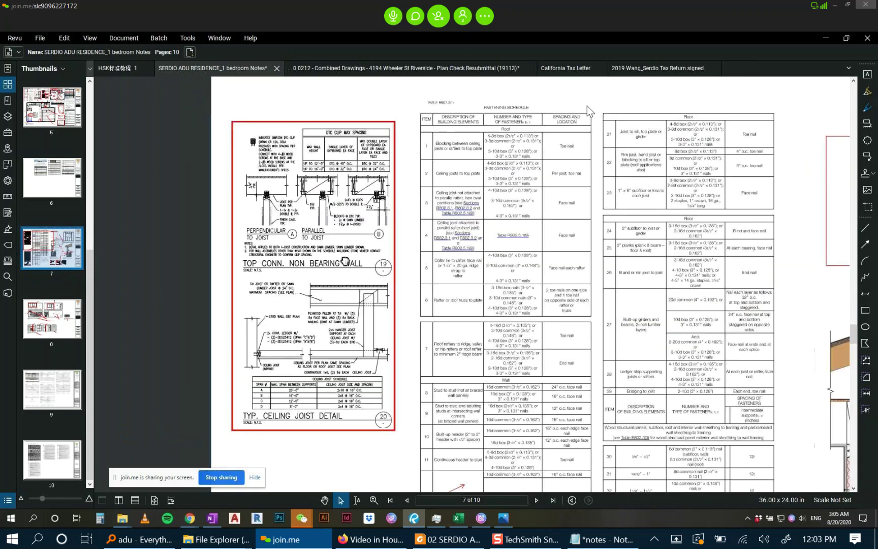
pyautogui.scroll(-1, 330, 197)
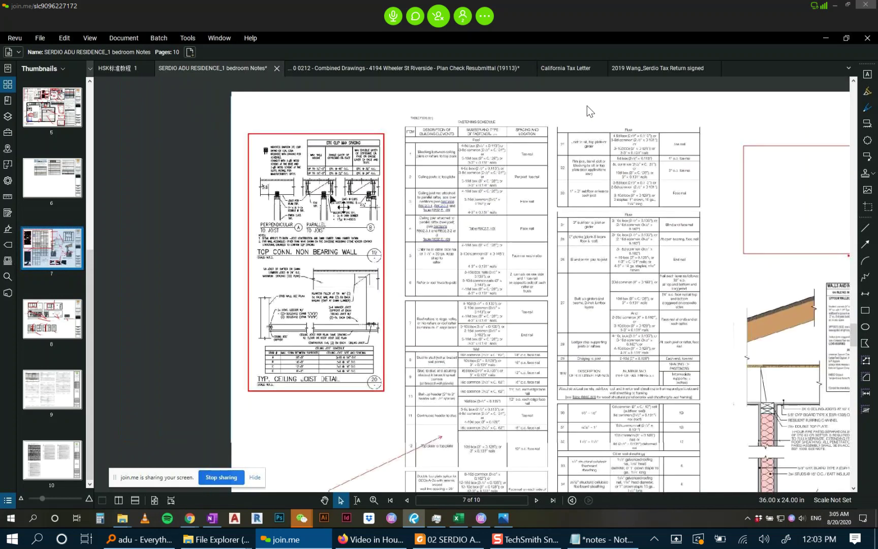
pyautogui.scroll(1, 590, 110)
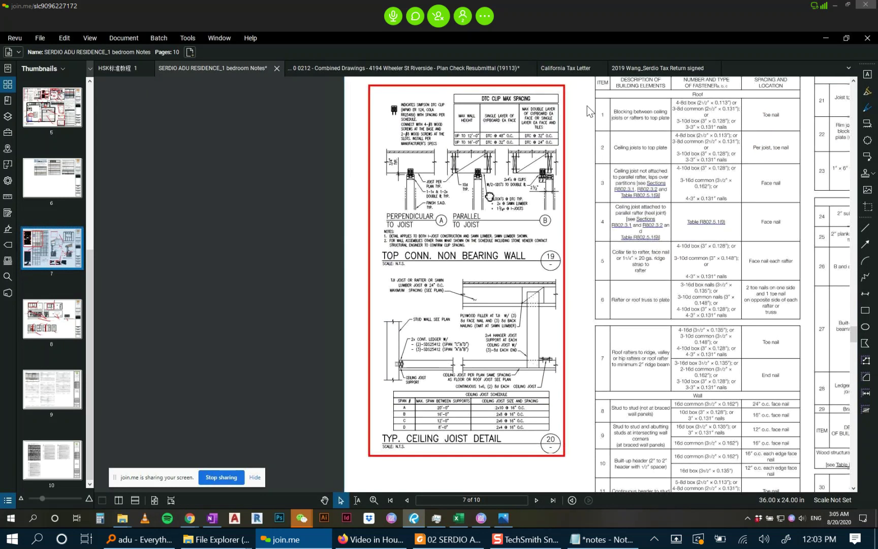
pyautogui.scroll(1, 589, 111)
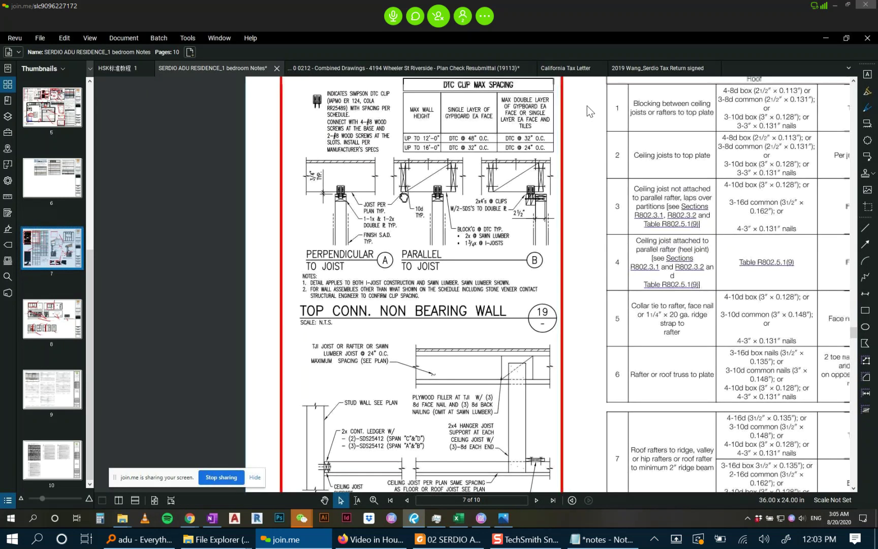
pyautogui.scroll(-2, 590, 111)
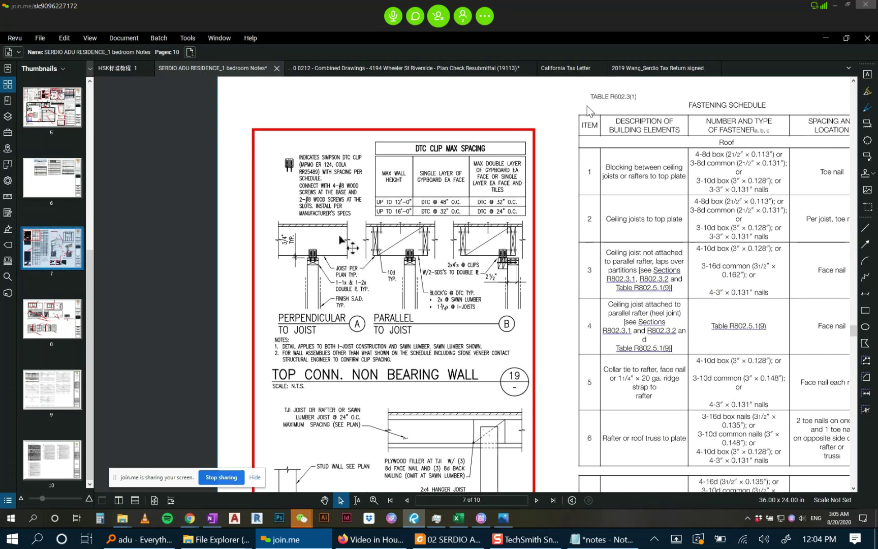
pyautogui.scroll(3, 335, 255)
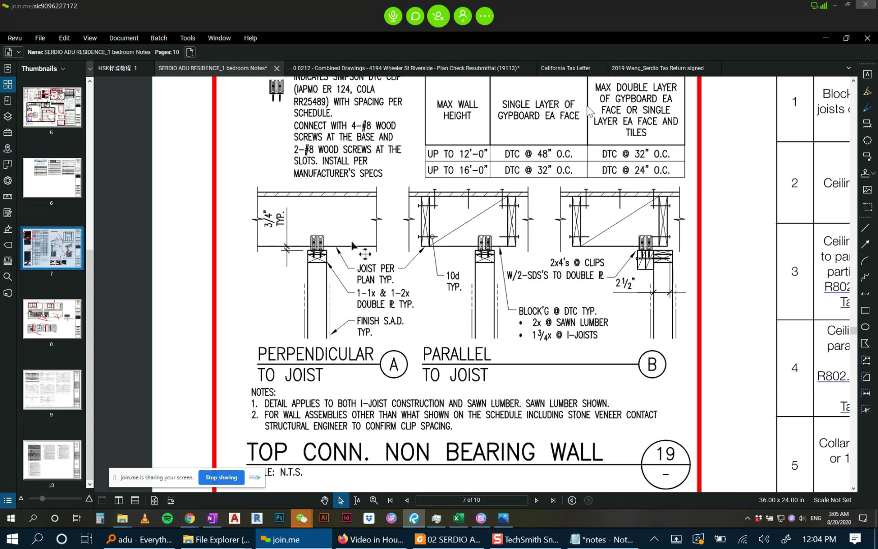
pyautogui.scroll(-5, 343, 269)
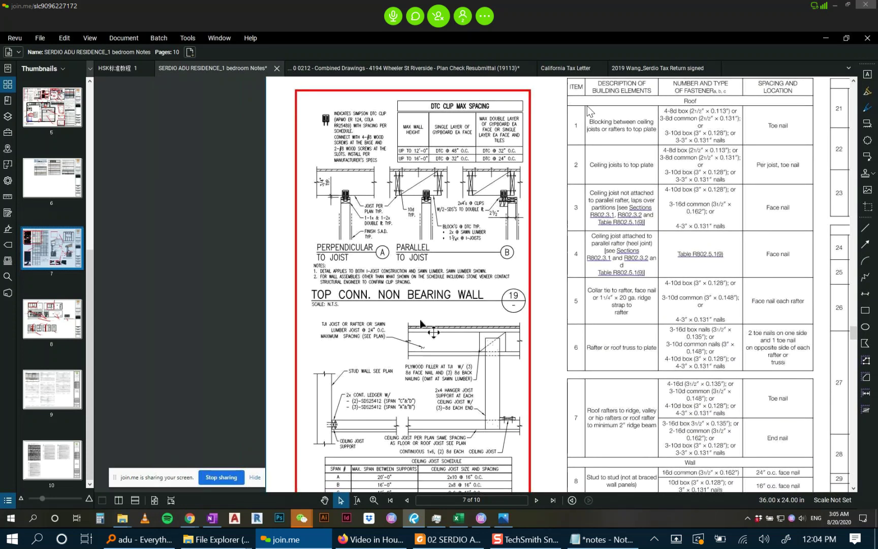
pyautogui.scroll(-3, 419, 378)
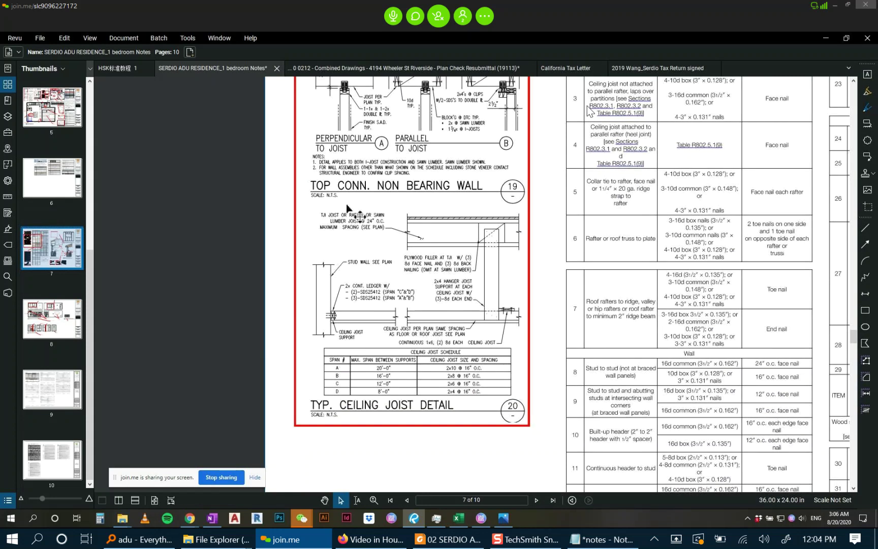
pyautogui.scroll(1, 379, 231)
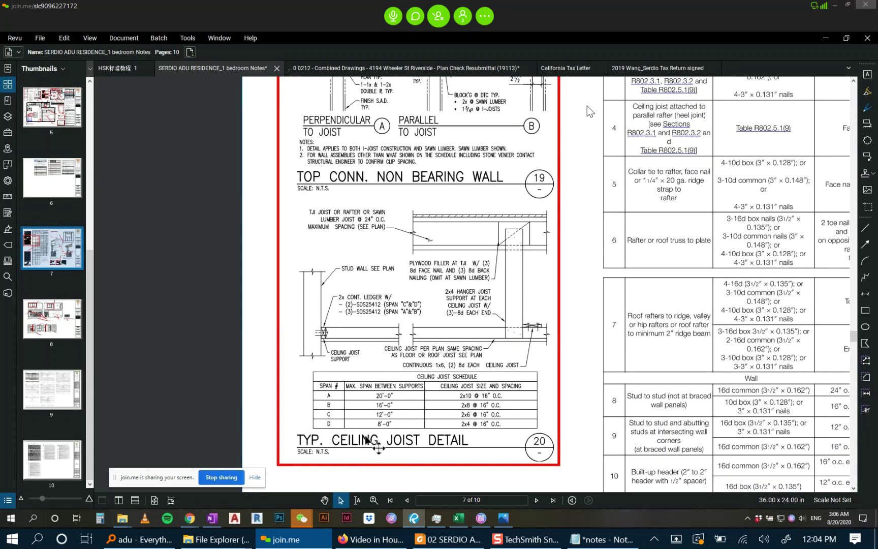
# Check the roof items in the Table R602.3(1) fastening schedule, including their fastener types and spacing.
pyautogui.scroll(-5, 360, 438)
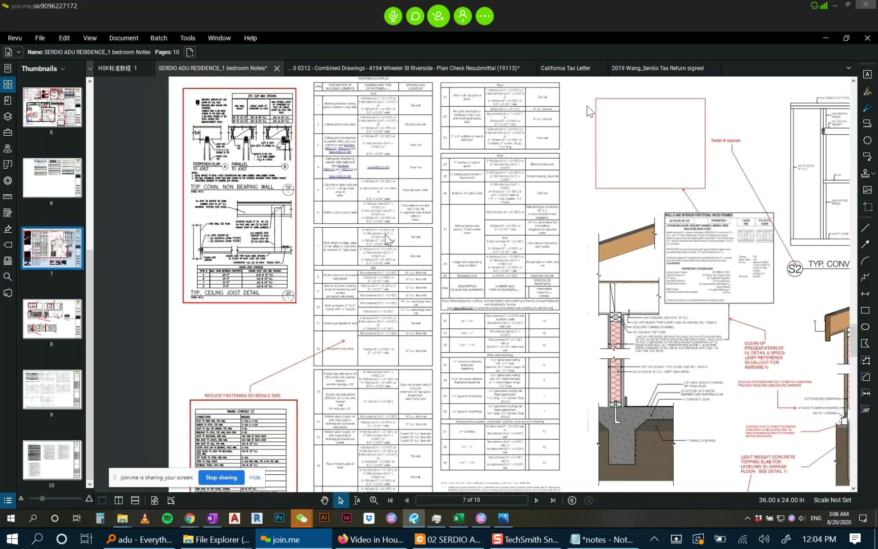
pyautogui.scroll(-2, 387, 239)
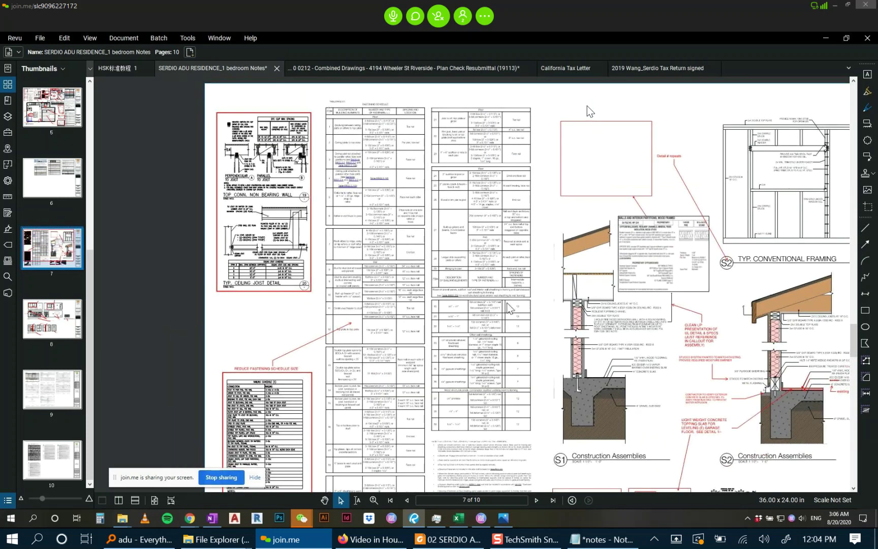
pyautogui.scroll(-2, 503, 356)
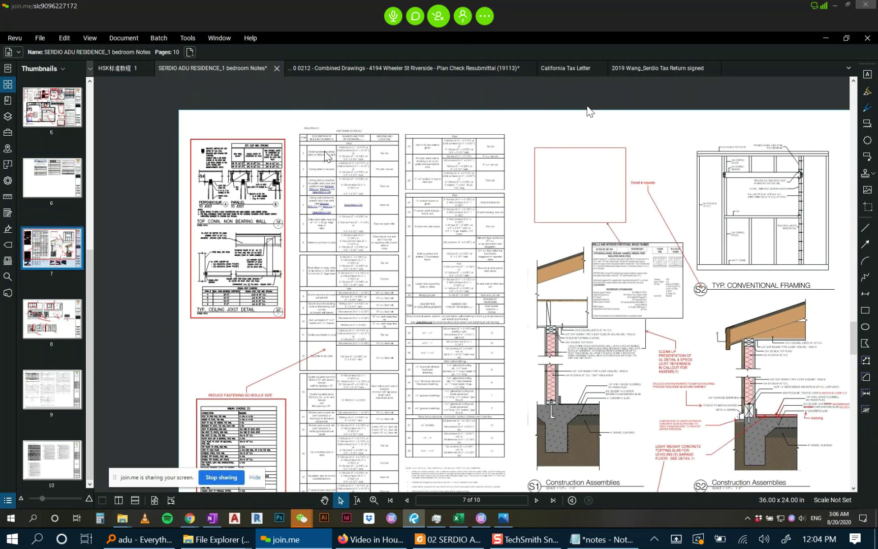
pyautogui.scroll(3, 333, 171)
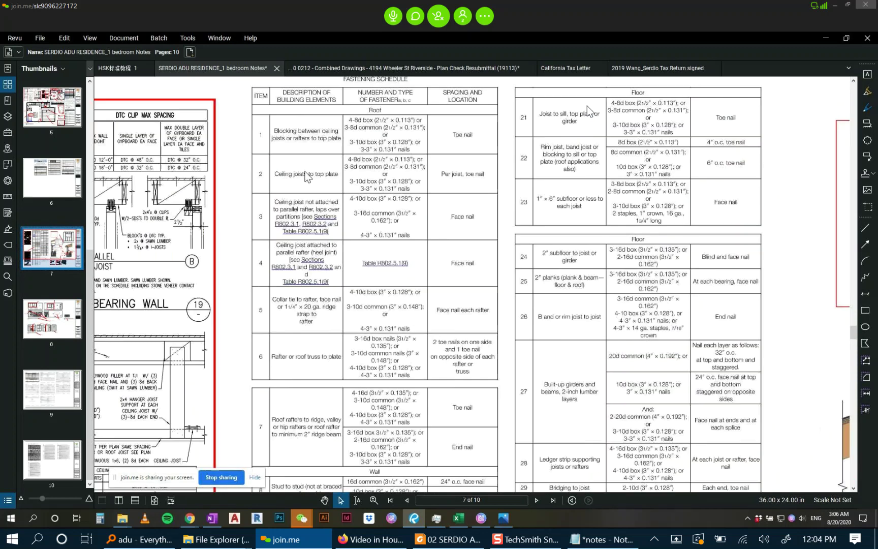
pyautogui.scroll(3, 412, 186)
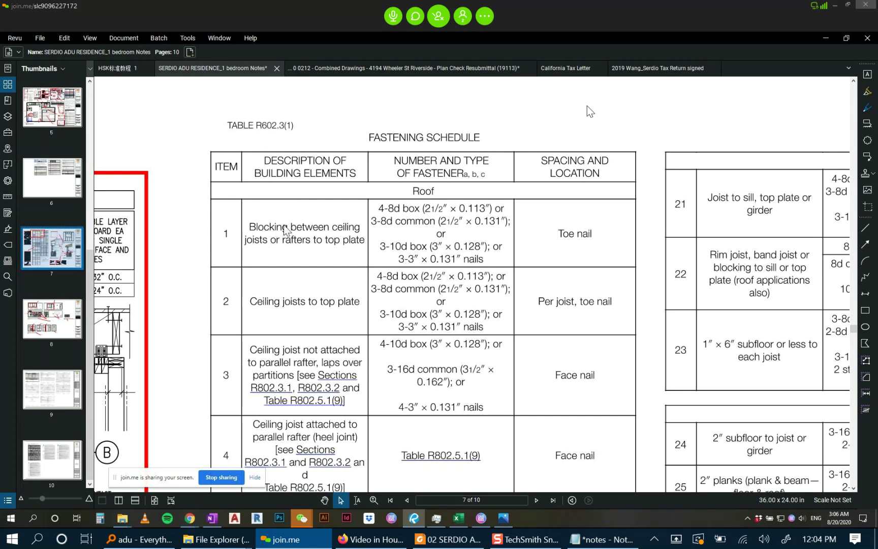
pyautogui.scroll(2, 290, 240)
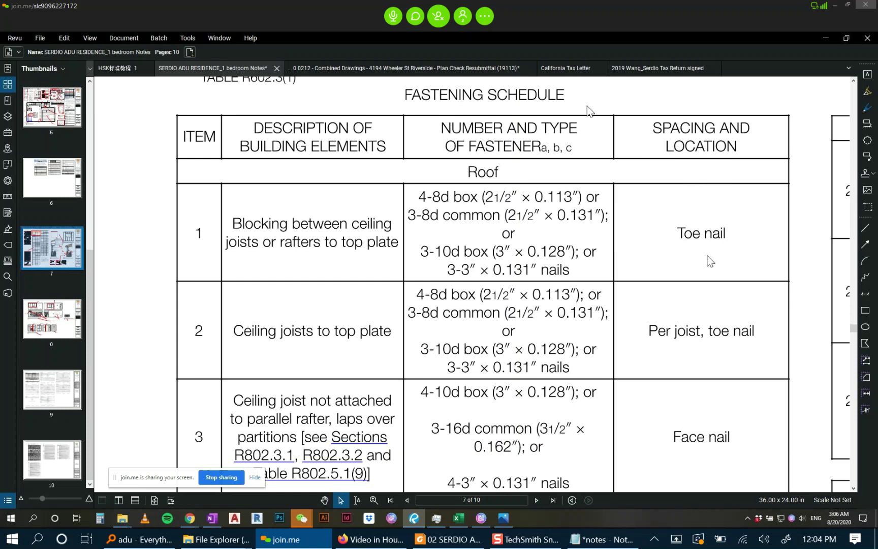
# Review the nailing schedule detail and change the note above it to "REDUCE FASTENING SCHEDULE SIZE?".
pyautogui.scroll(-5, 704, 257)
pyautogui.moveTo(673, 285); pyautogui.dragTo(380, 131)
pyautogui.moveTo(417, 388); pyautogui.dragTo(530, 146)
pyautogui.scroll(1, 414, 368)
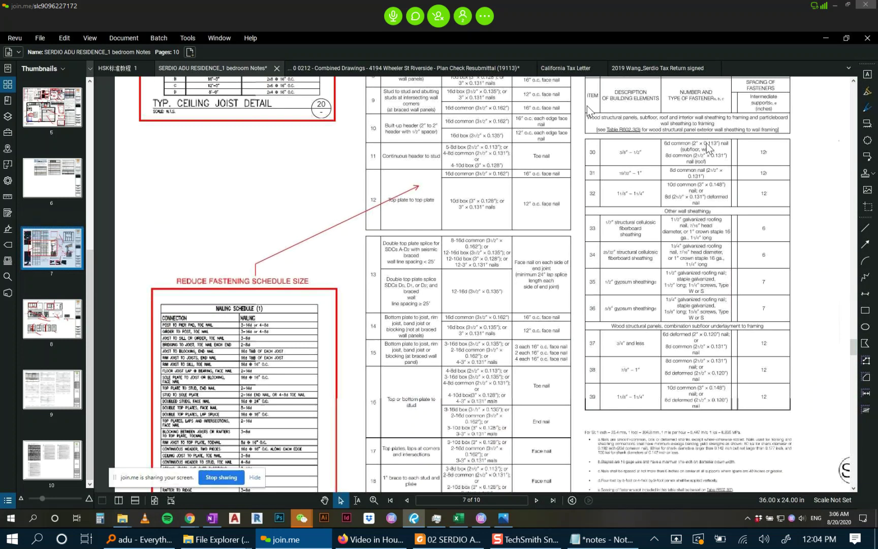
pyautogui.moveTo(310, 309); pyautogui.dragTo(490, 169)
pyautogui.scroll(-2, 397, 307)
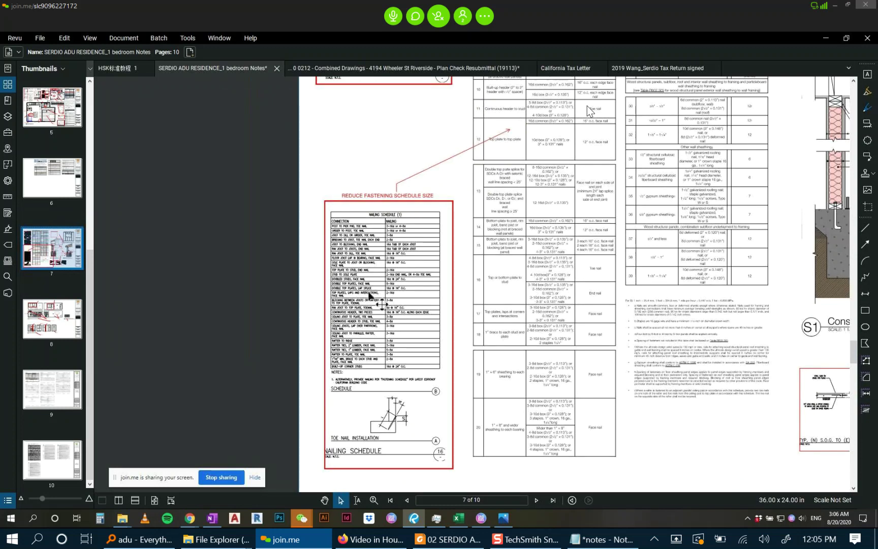
pyautogui.scroll(2, 384, 320)
pyautogui.scroll(2, 384, 323)
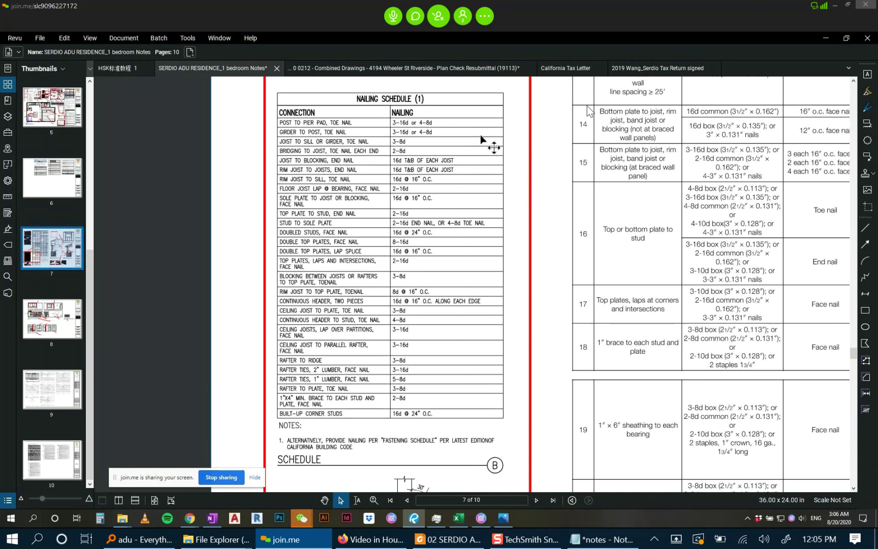
pyautogui.scroll(-1, 477, 150)
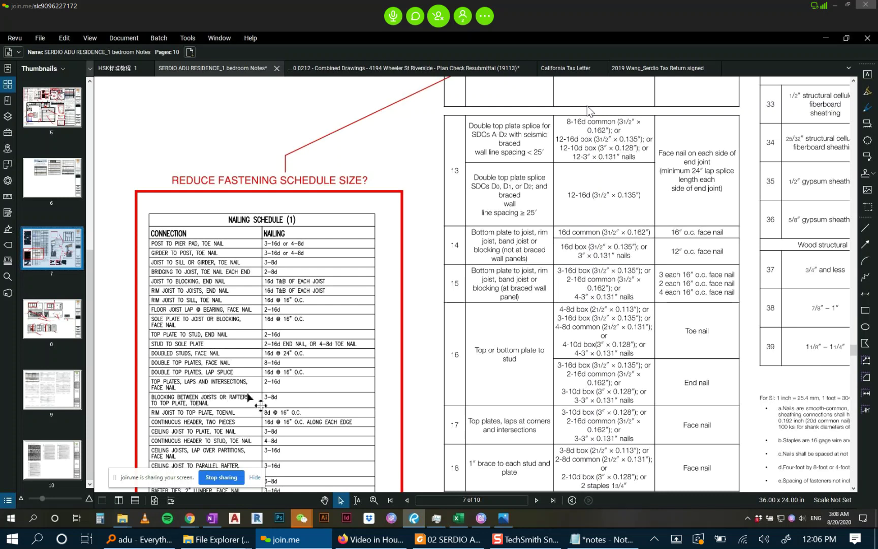
# Compare the extent of the fastening schedule tables with the smaller nailing schedule detail beside them.
pyautogui.scroll(2, 689, 226)
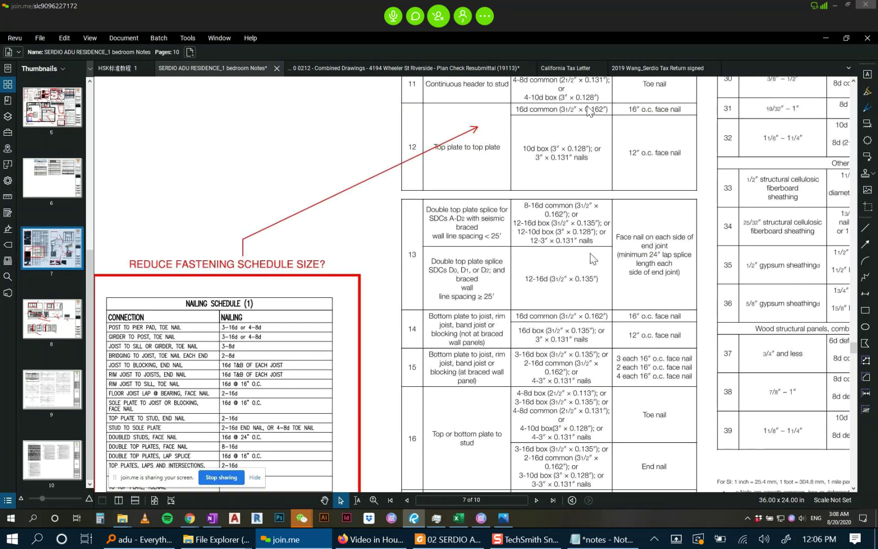
pyautogui.scroll(-1, 648, 259)
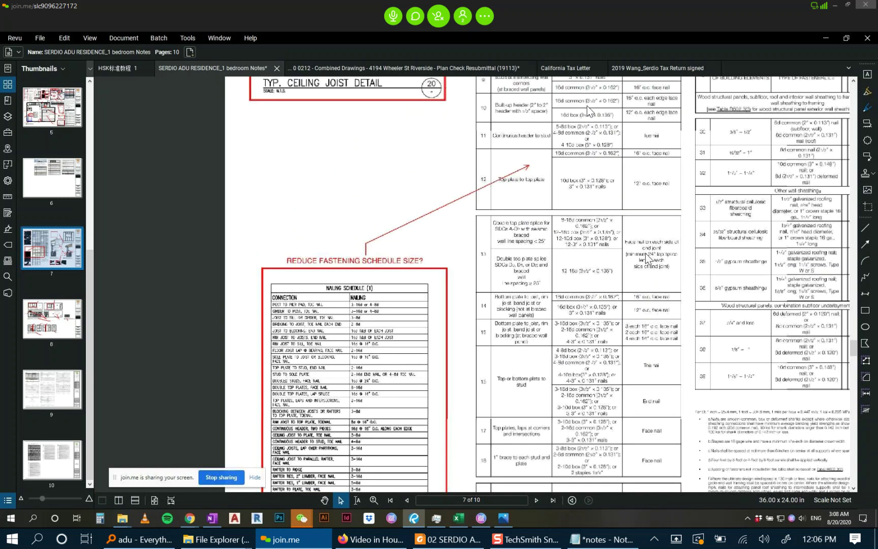
pyautogui.scroll(-1, 635, 255)
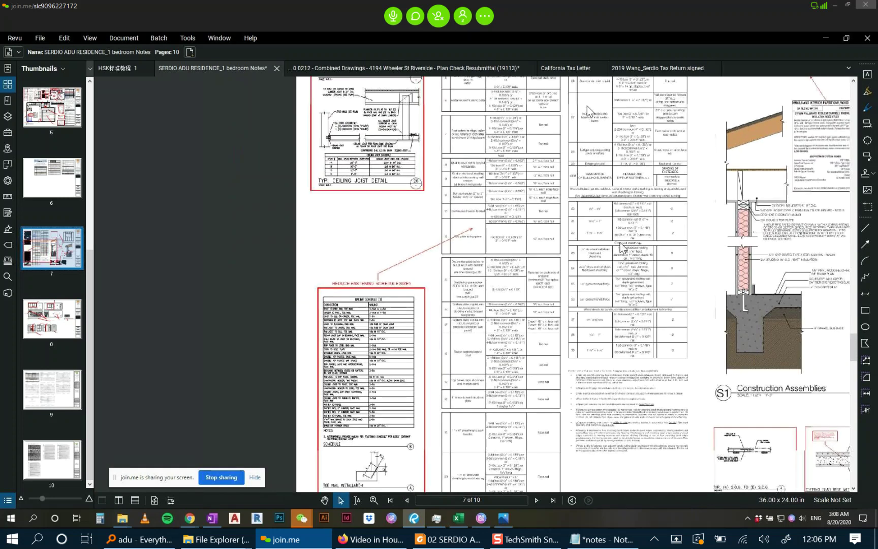
pyautogui.scroll(-1, 452, 262)
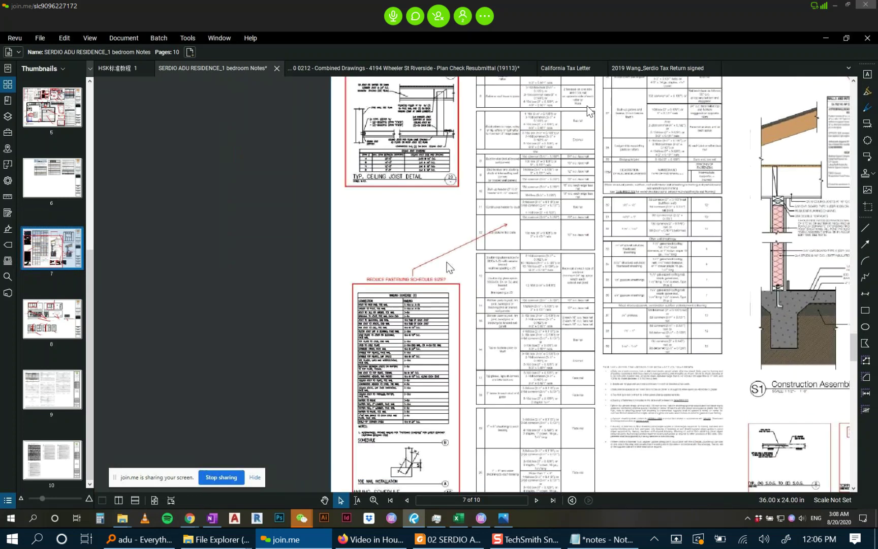
pyautogui.scroll(-1, 471, 257)
pyautogui.scroll(2, 472, 262)
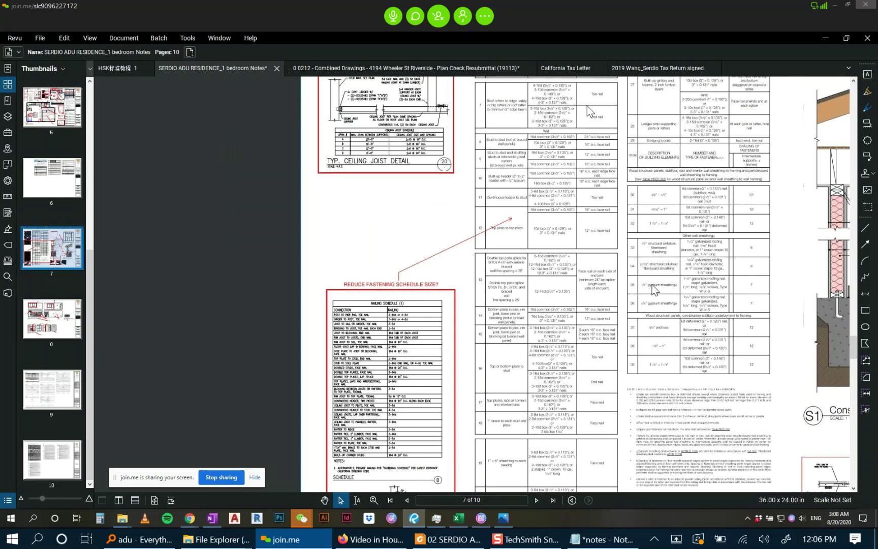
pyautogui.scroll(-2, 624, 269)
pyautogui.scroll(1, 624, 270)
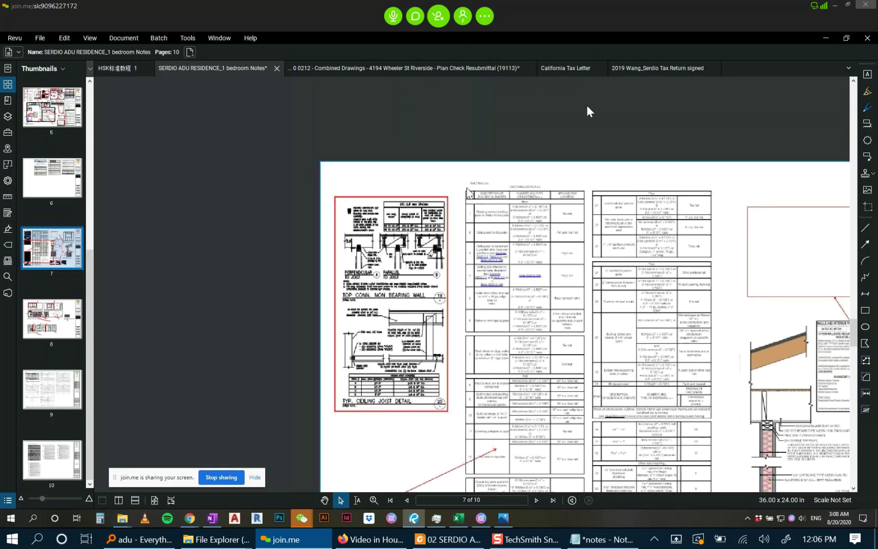
# Review the overall layout of sheet A007, from the schedules across to the construction assemblies and framing details.
pyautogui.scroll(5, 499, 209)
pyautogui.scroll(-5, 500, 209)
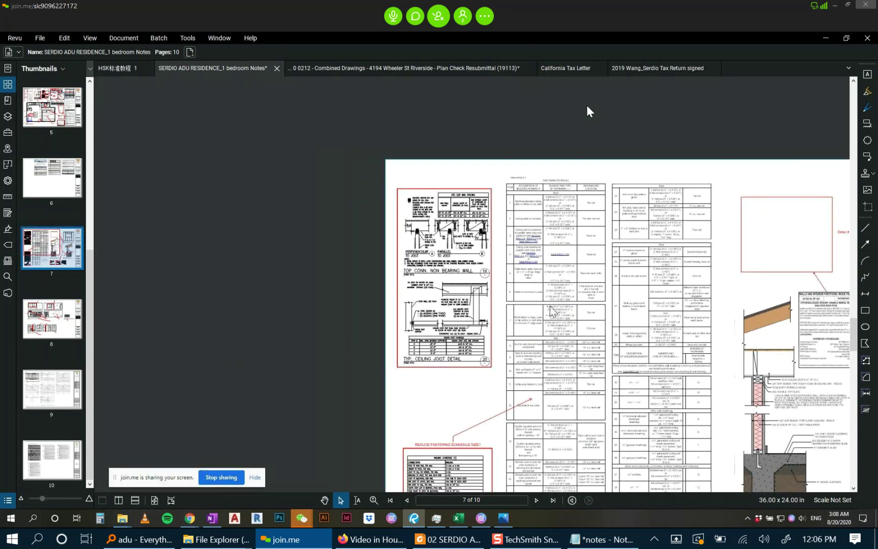
pyautogui.moveTo(558, 372)
pyautogui.mouseDown()
pyautogui.moveTo(548, 278)
pyautogui.moveTo(466, 222)
pyautogui.mouseUp()
pyautogui.scroll(-3, 467, 222)
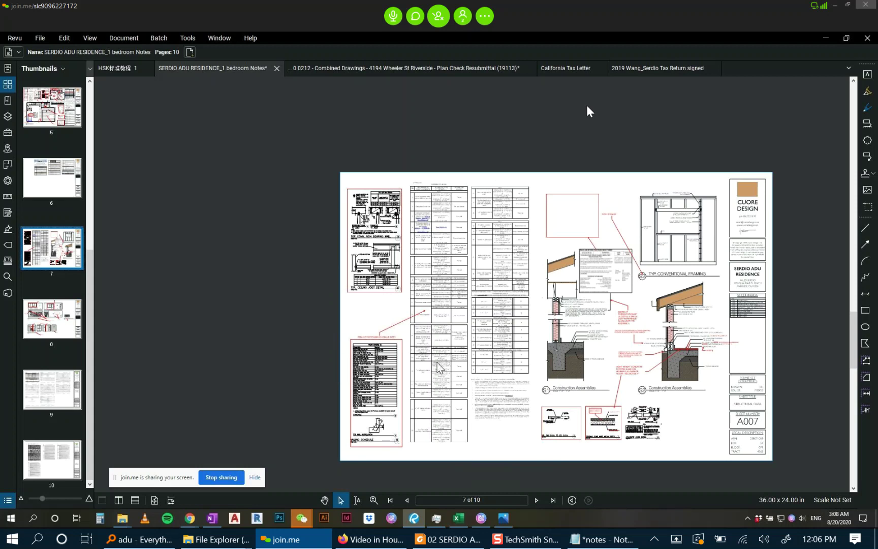
pyautogui.scroll(3, 436, 374)
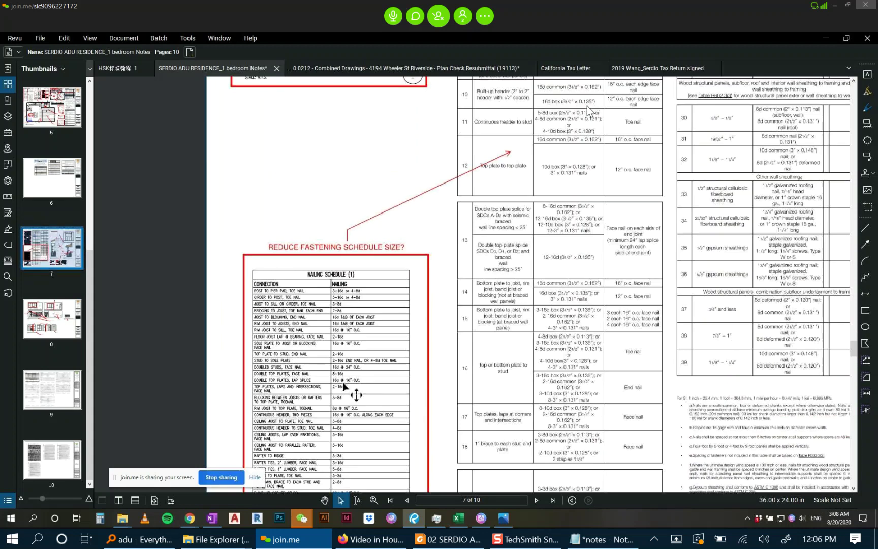
pyautogui.scroll(-2, 365, 381)
pyautogui.scroll(-4, 544, 348)
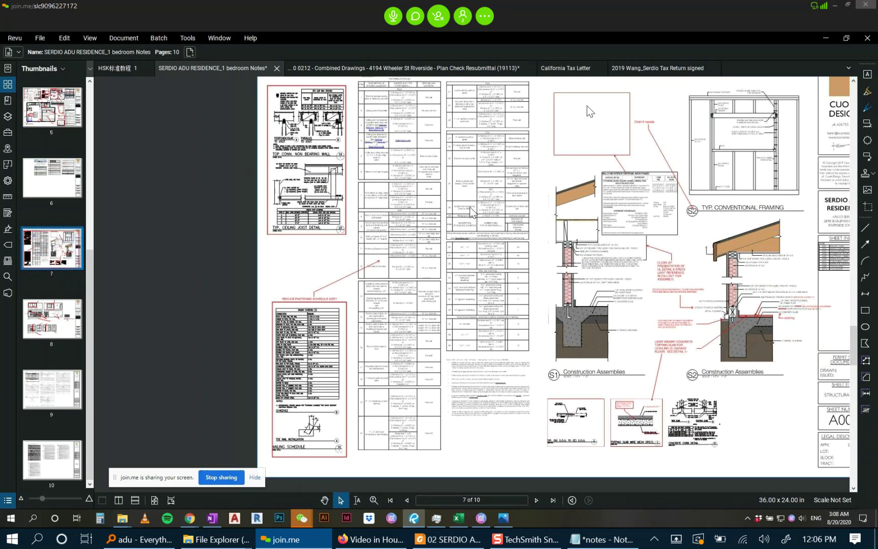
pyautogui.scroll(-2, 448, 234)
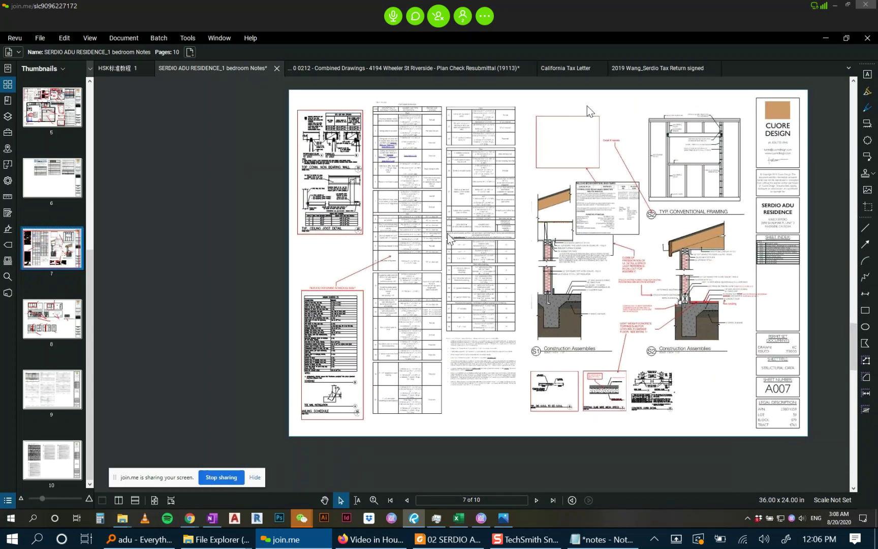
pyautogui.scroll(4, 363, 284)
pyautogui.scroll(-4, 370, 298)
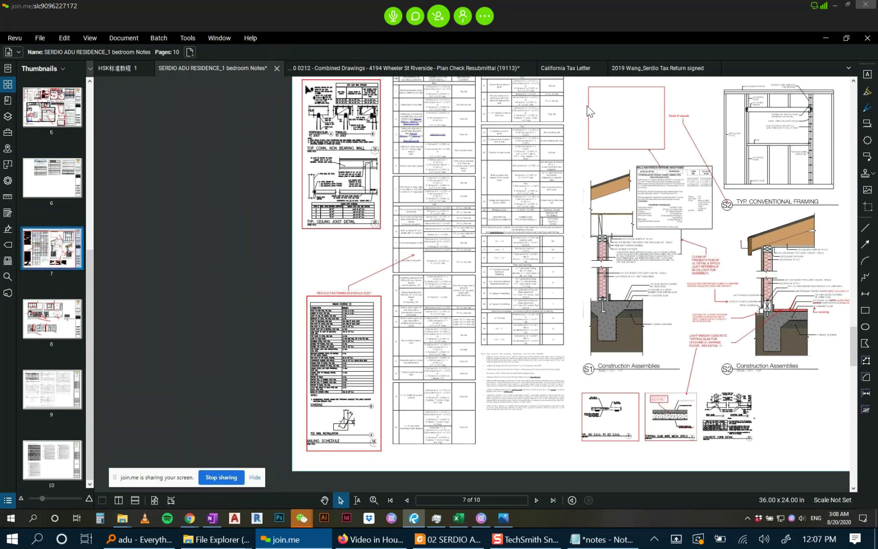
pyautogui.moveTo(445, 184)
pyautogui.mouseDown()
pyautogui.moveTo(243, 210)
pyautogui.moveTo(276, 208)
pyautogui.mouseUp()
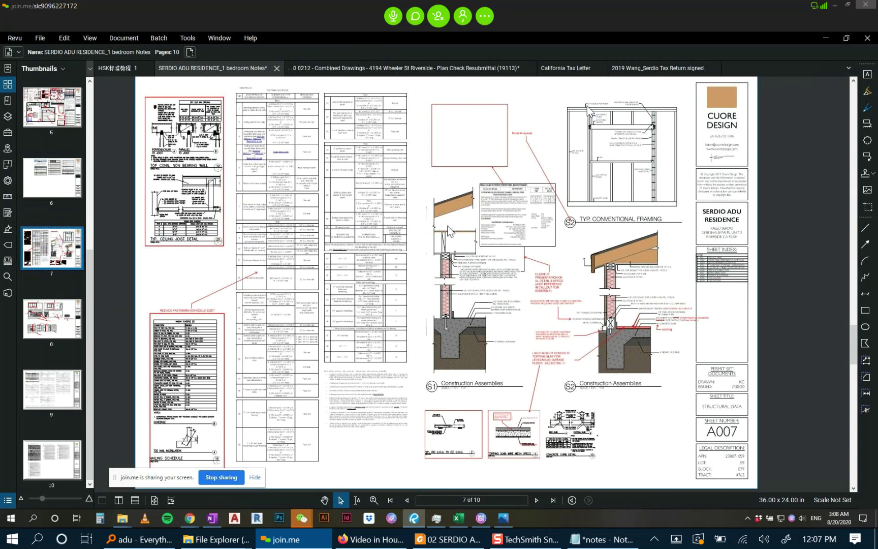
# Open sheet A008 and examine the markups on the studio/kitchen interior elevations.
pyautogui.click(64, 327)
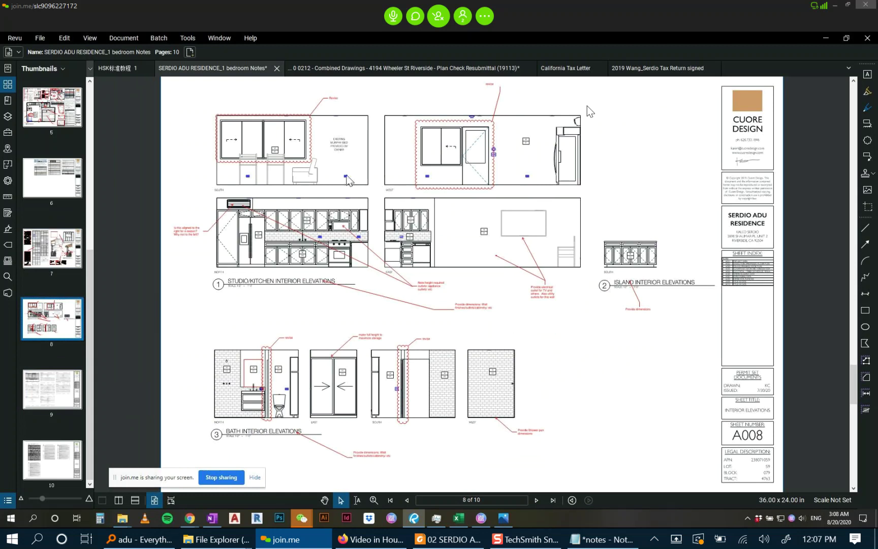
pyautogui.moveTo(384, 163); pyautogui.dragTo(453, 185)
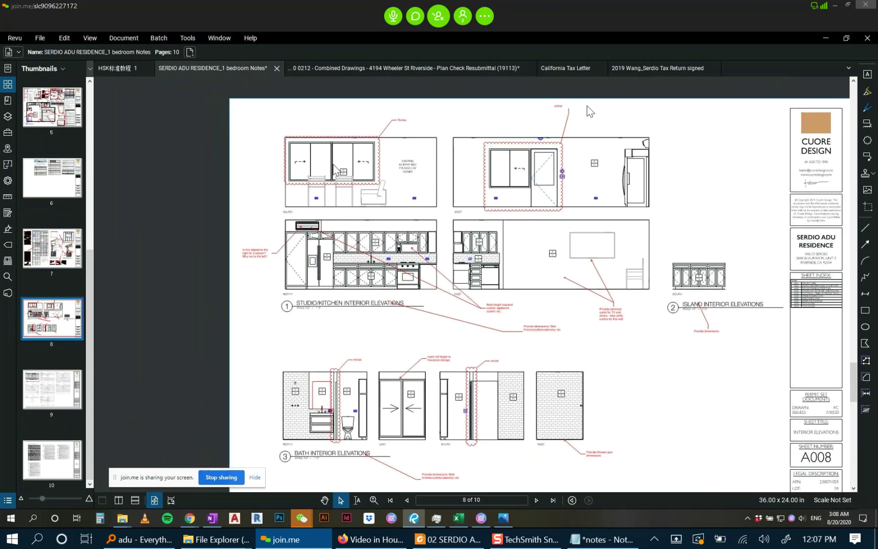
pyautogui.scroll(2, 325, 162)
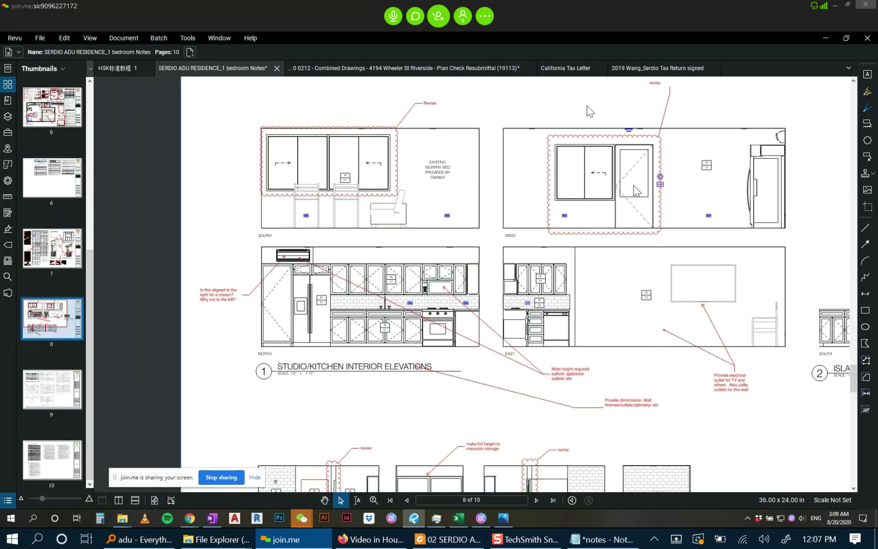
# Insert "(note installation height)" after "TV" in the electrical outlet note below the east studio/kitchen elevation.
pyautogui.moveTo(536, 275); pyautogui.dragTo(498, 235)
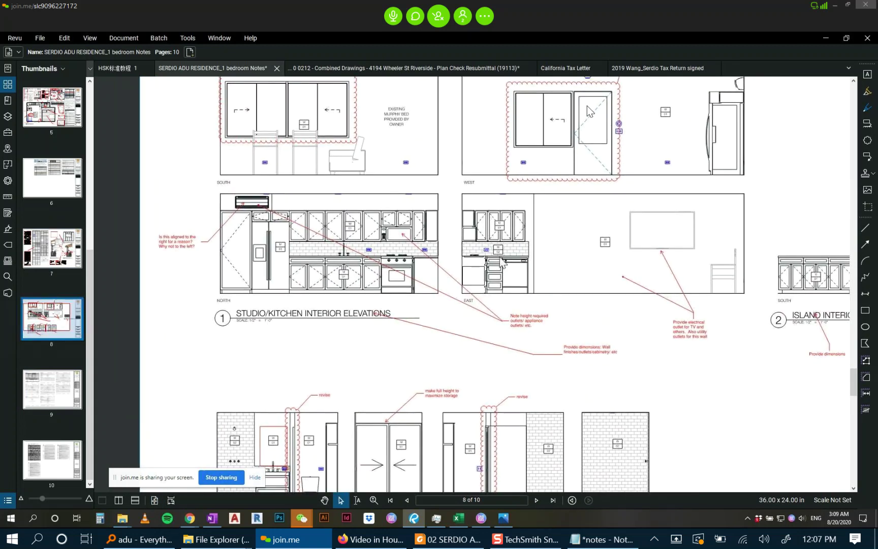
pyautogui.scroll(3, 681, 292)
pyautogui.scroll(2, 480, 214)
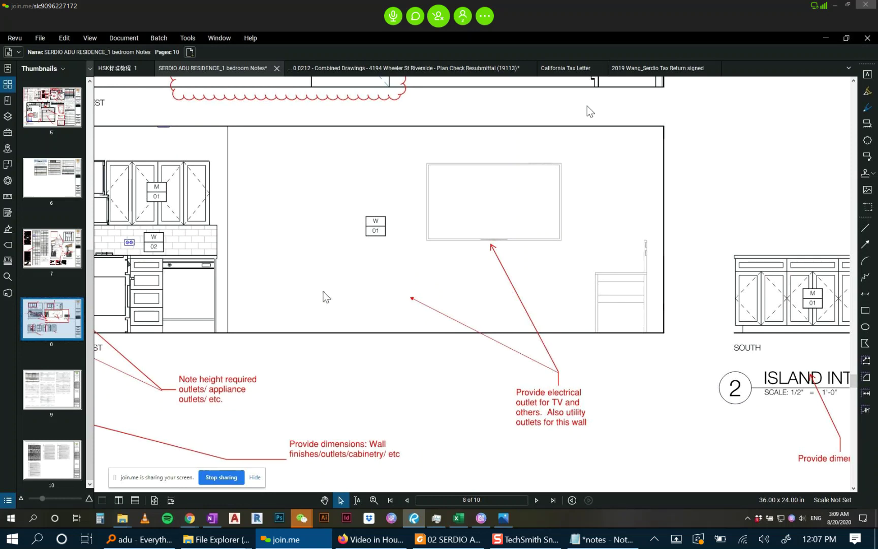
pyautogui.doubleClick(560, 395)
pyautogui.click(564, 404)
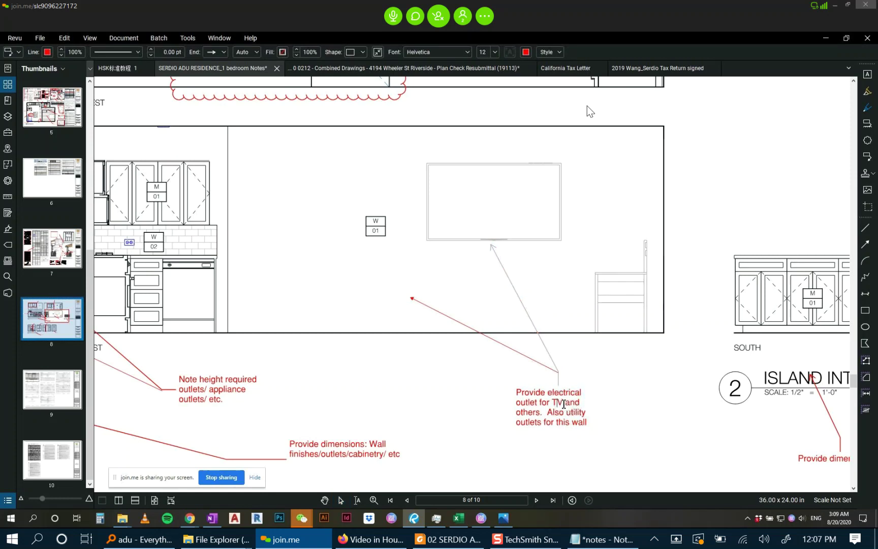
pyautogui.write('9')
pyautogui.write('n')
pyautogui.press('BackSpace')
pyautogui.press('BackSpace')
pyautogui.write('(note')
pyautogui.press('BackSpace')
pyautogui.write('installation height0')
pyautogui.press('BackSpace')
pyautogui.write('0')
pyautogui.press('BackSpace')
pyautogui.write(')')
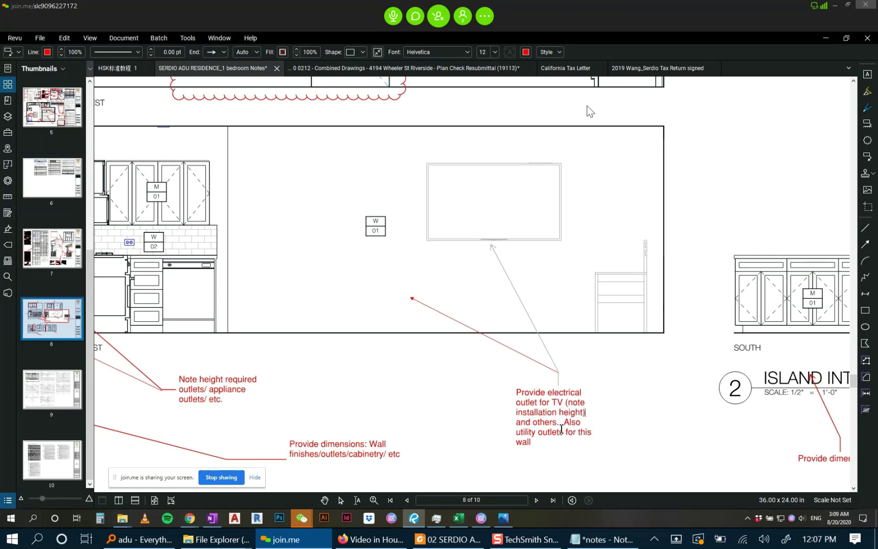
# Delete "and others" from the TV outlet note and finish editing it.
pyautogui.moveTo(558, 424); pyautogui.dragTo(524, 425)
pyautogui.press('BackSpace')
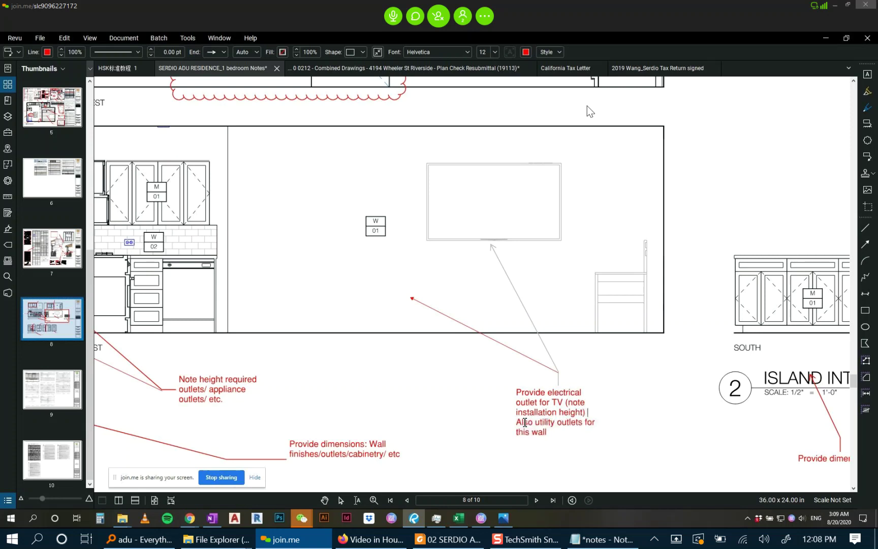
pyautogui.click(615, 407)
# Compare the microwave and outlets on the north kitchen elevation with the kitchen wall of the electrical plan on page 5.
pyautogui.scroll(-5, 631, 398)
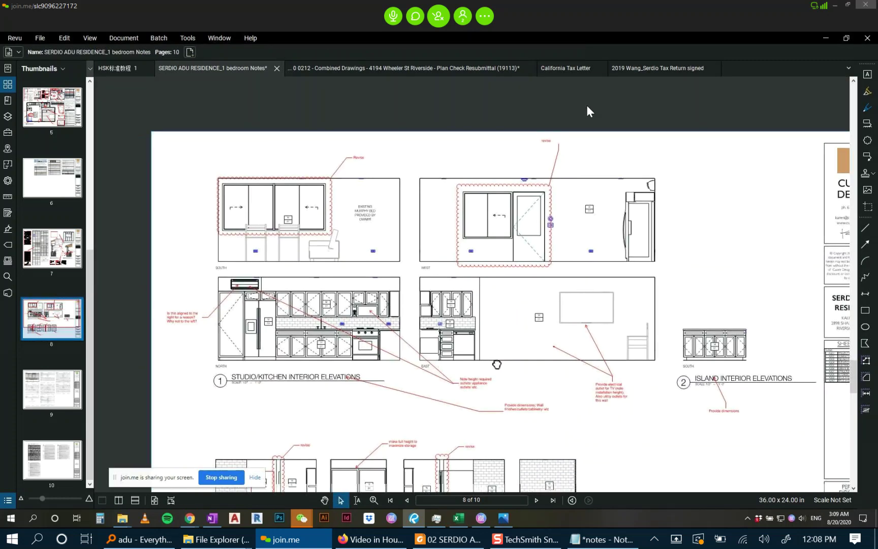
pyautogui.scroll(3, 496, 365)
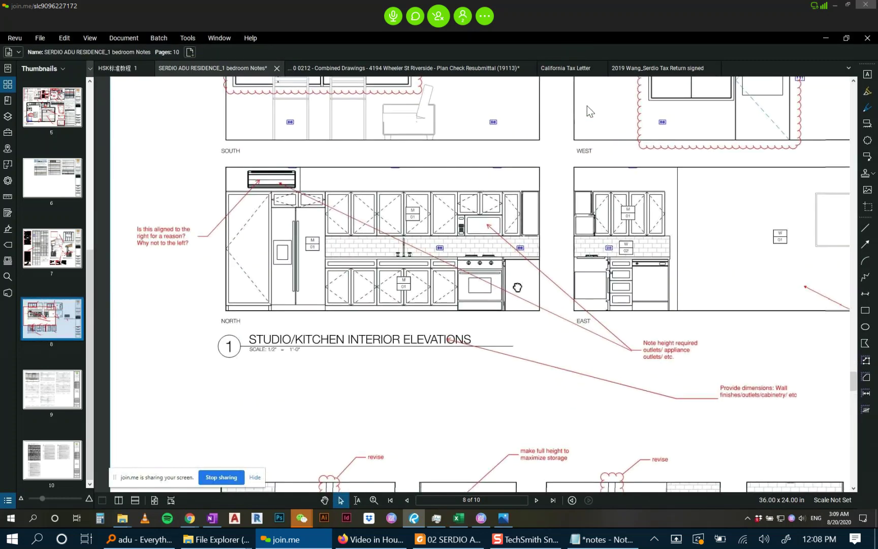
pyautogui.scroll(4, 517, 287)
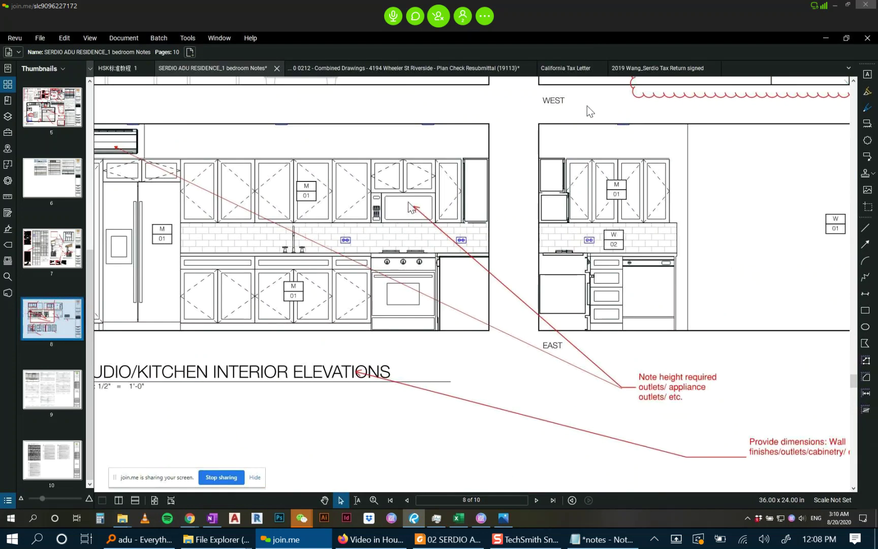
pyautogui.scroll(-1, 406, 216)
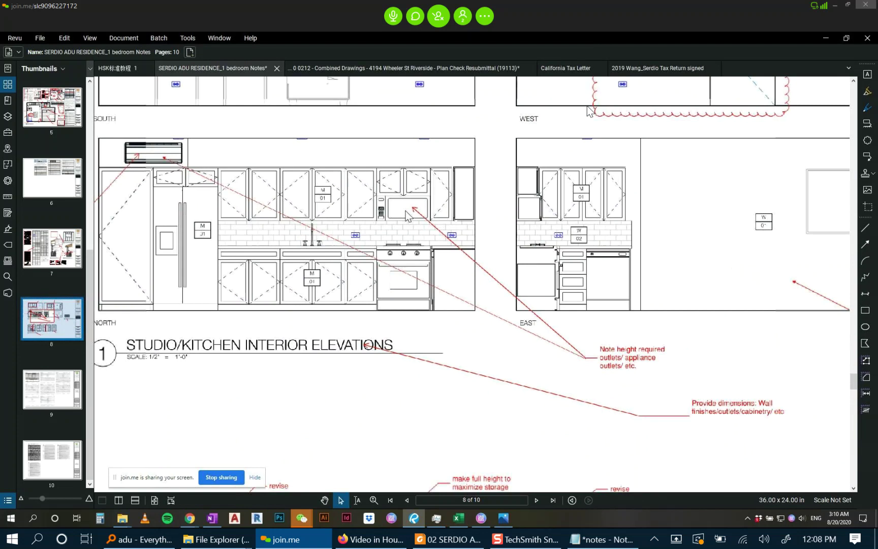
pyautogui.scroll(-5, 409, 216)
pyautogui.click(67, 112)
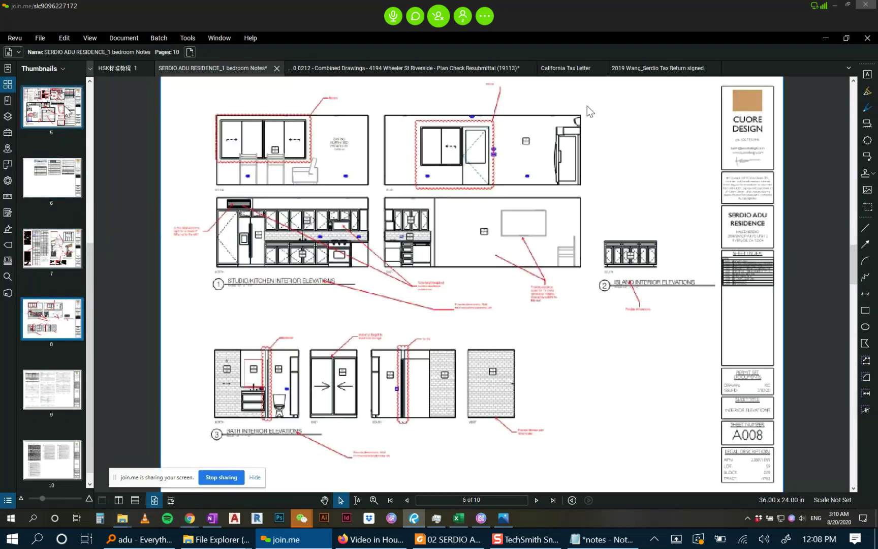
pyautogui.scroll(5, 503, 202)
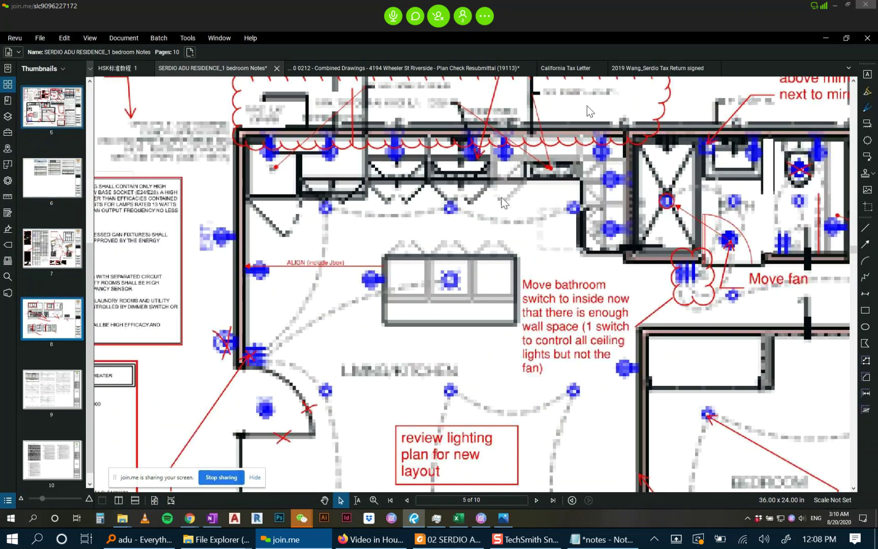
pyautogui.scroll(3, 503, 202)
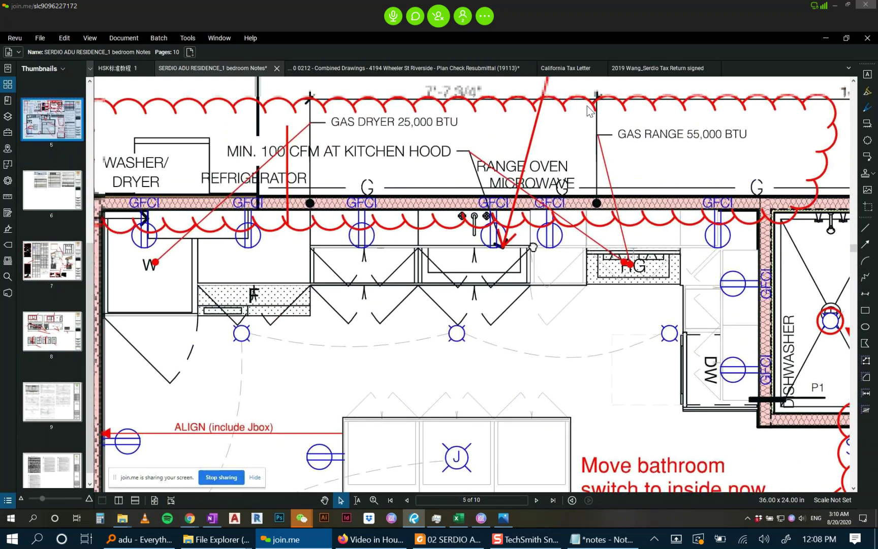
pyautogui.moveTo(533, 247); pyautogui.dragTo(567, 265)
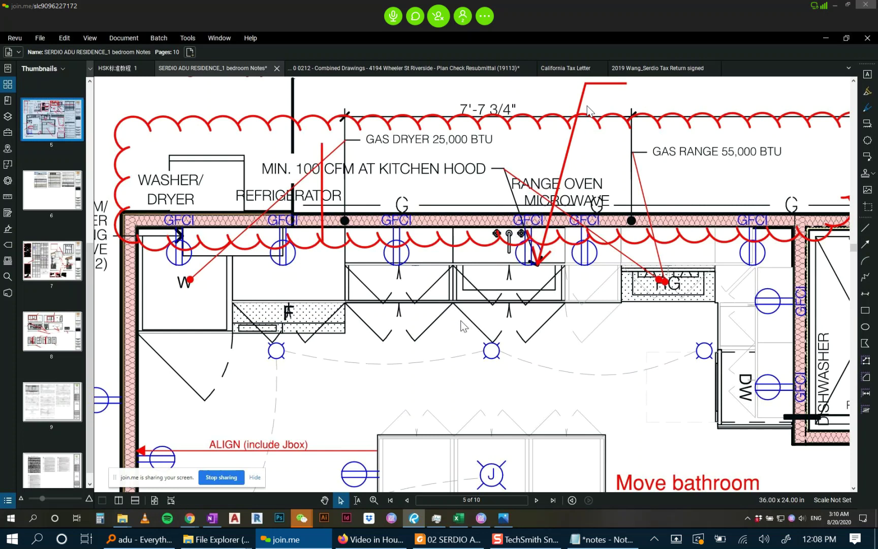
pyautogui.scroll(-6, 462, 325)
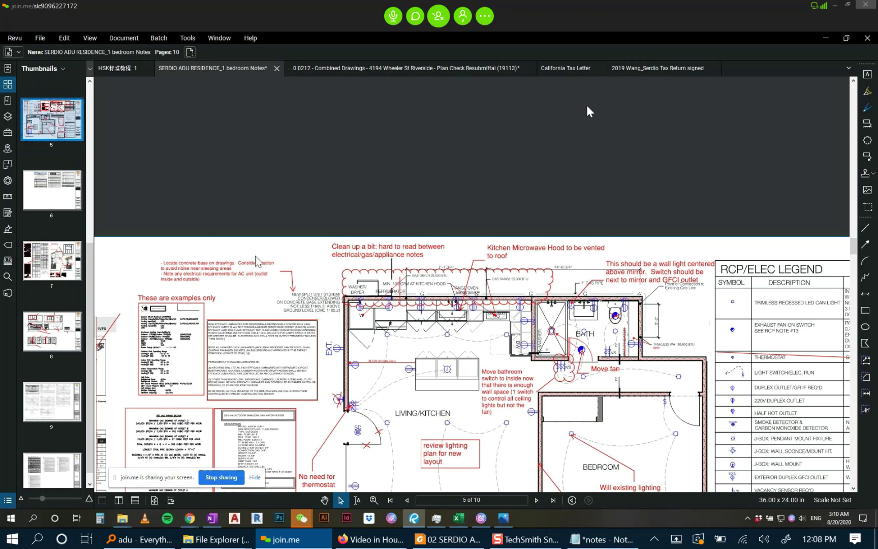
pyautogui.scroll(-4, 396, 290)
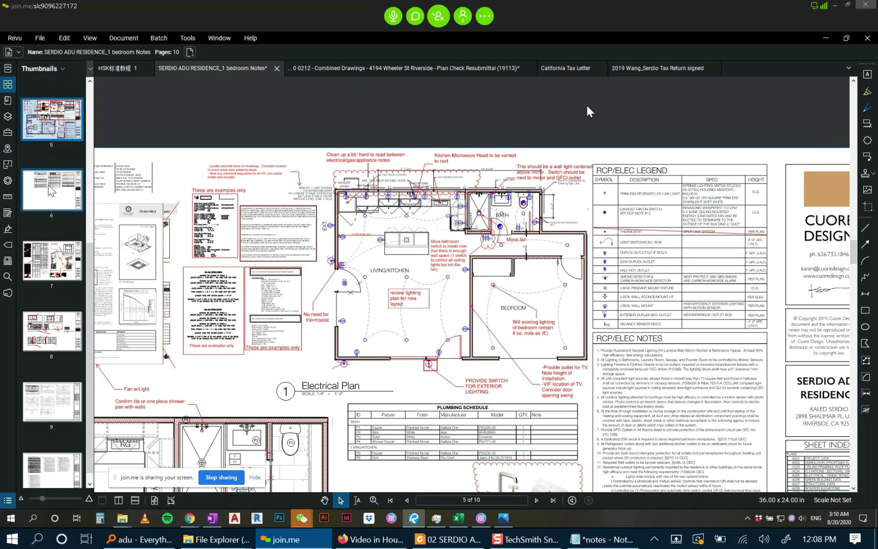
# Recheck the kitchen elevations on sheet A008 against the range, microwave and GFCI outlet locations on the electrical plan.
pyautogui.scroll(-1, 61, 385)
pyautogui.click(55, 325)
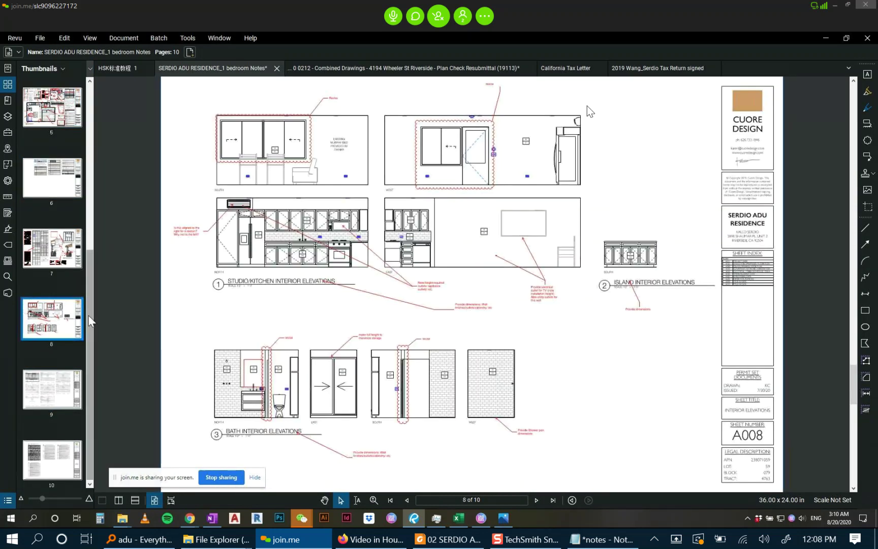
pyautogui.scroll(1, 427, 234)
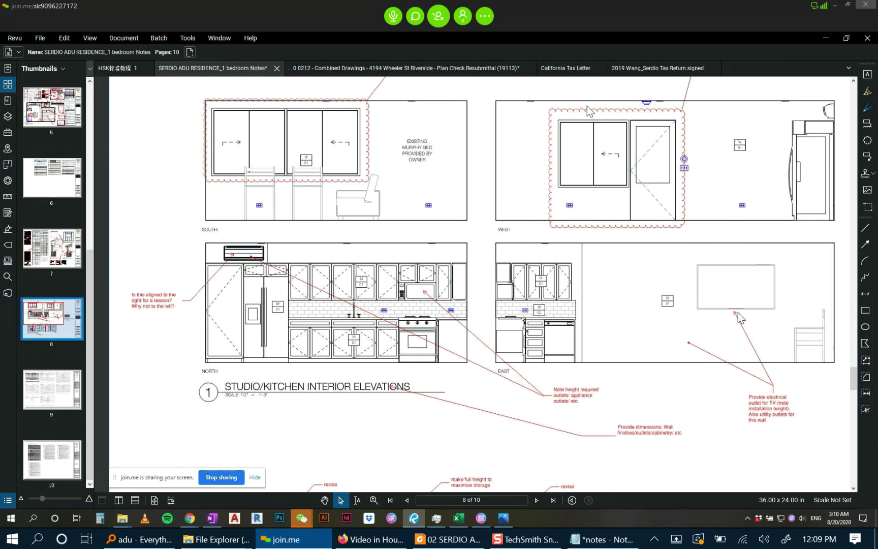
pyautogui.scroll(-1, 406, 275)
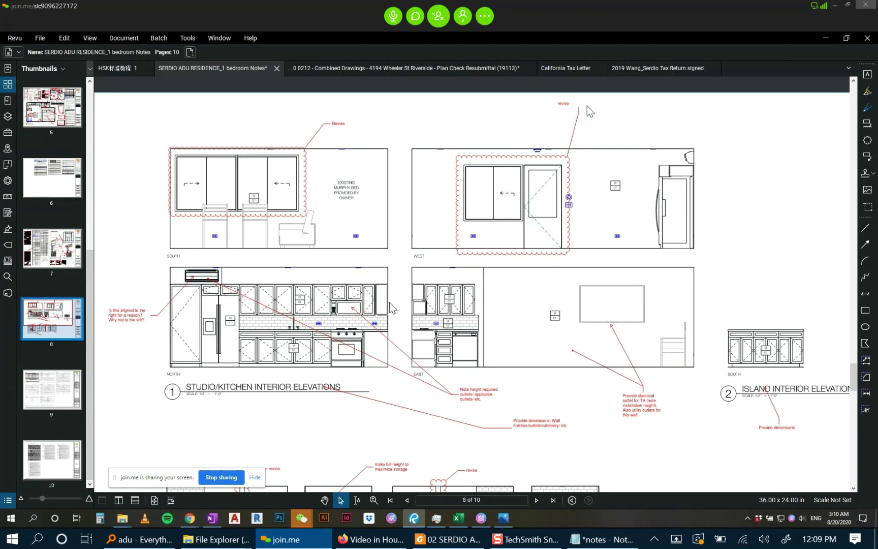
pyautogui.scroll(-2, 381, 319)
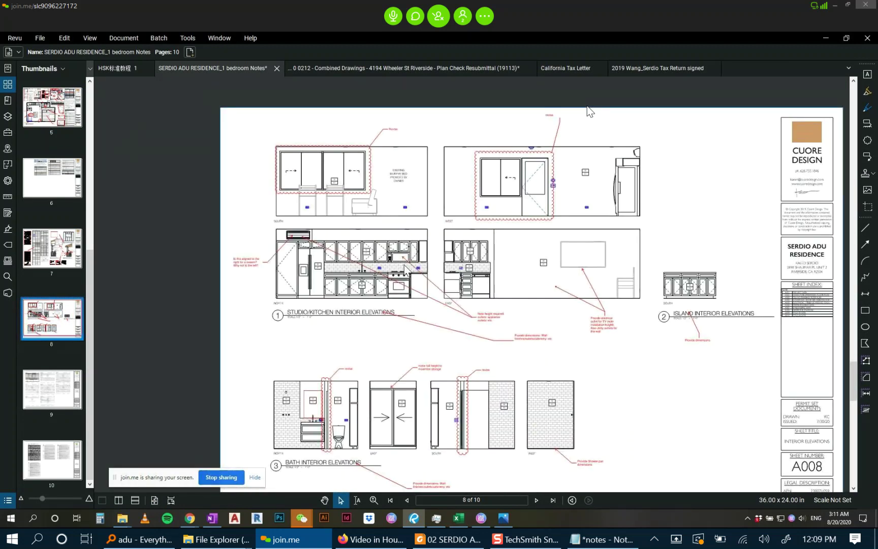
pyautogui.scroll(-1, 423, 259)
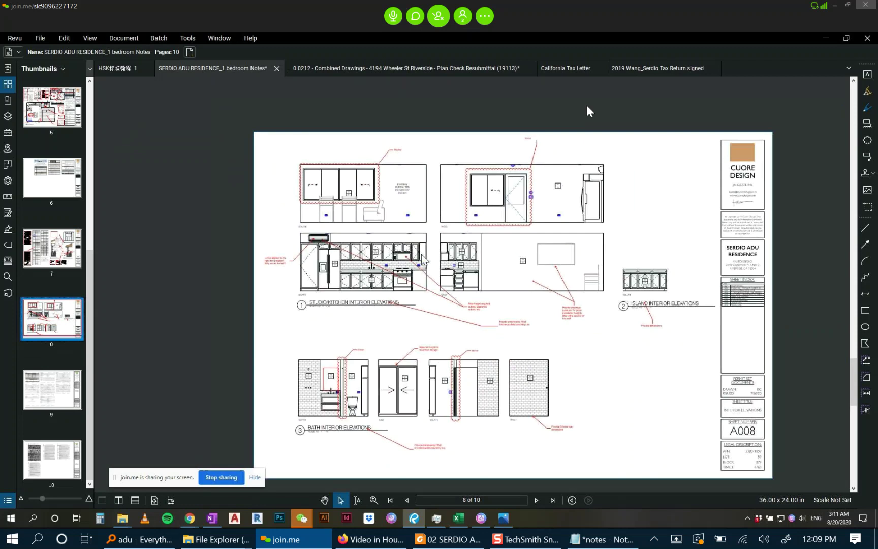
pyautogui.scroll(-1, 423, 259)
pyautogui.click(59, 120)
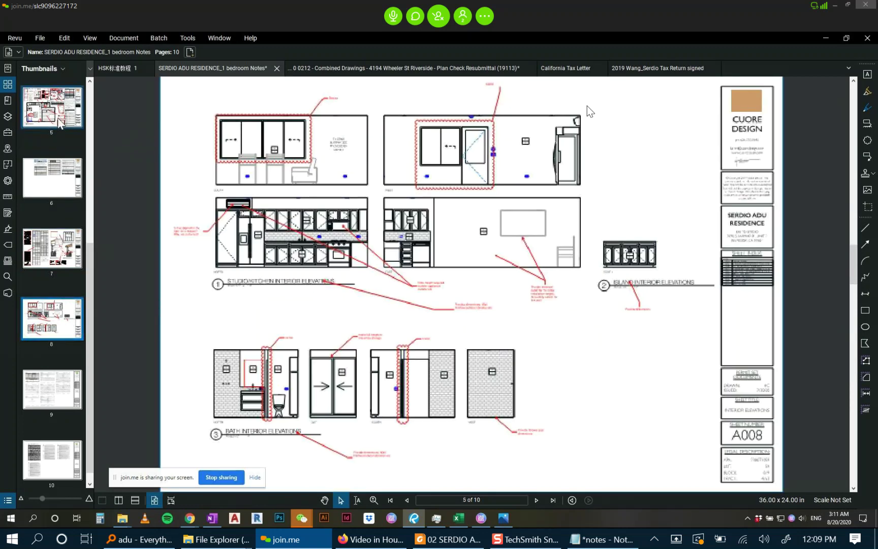
pyautogui.scroll(6, 486, 176)
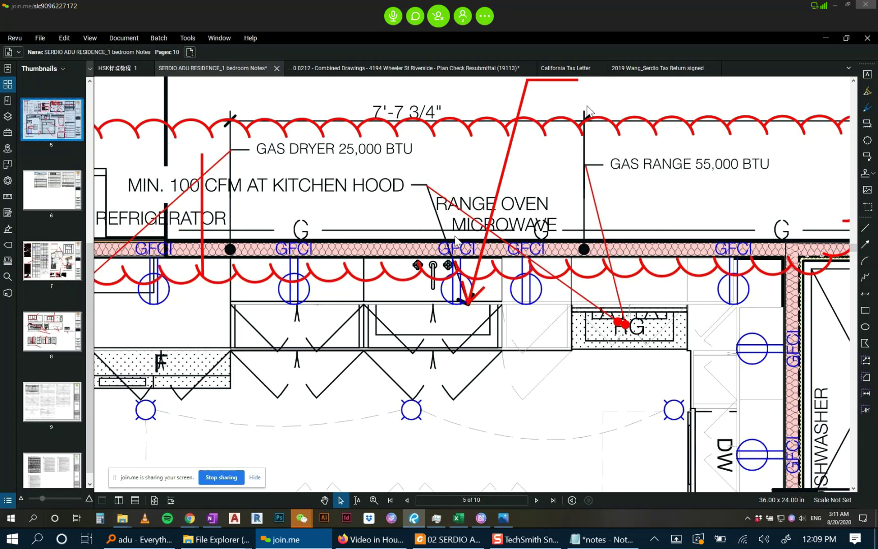
pyautogui.scroll(-5, 454, 239)
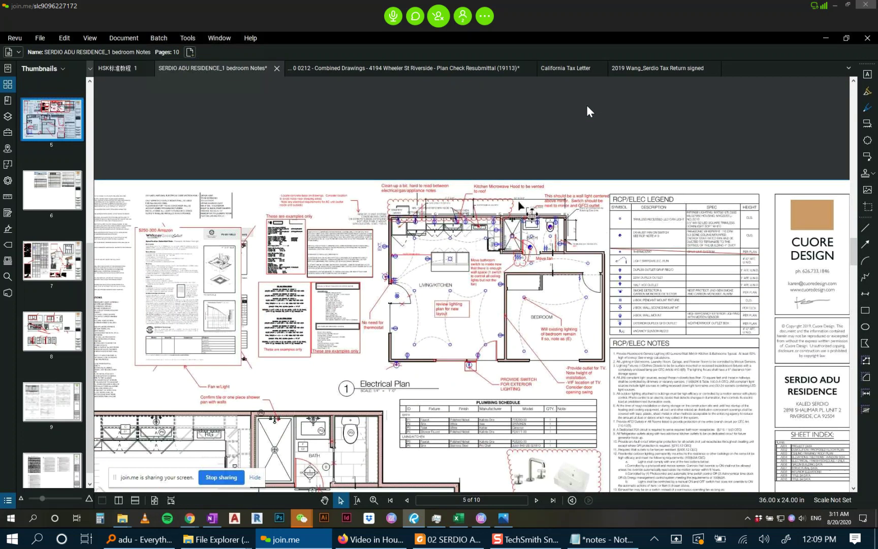
# Examine the alignment note on the wall-mounted AC unit in the north elevation and check the split unit's location on the page 2 floor plan.
pyautogui.click(61, 338)
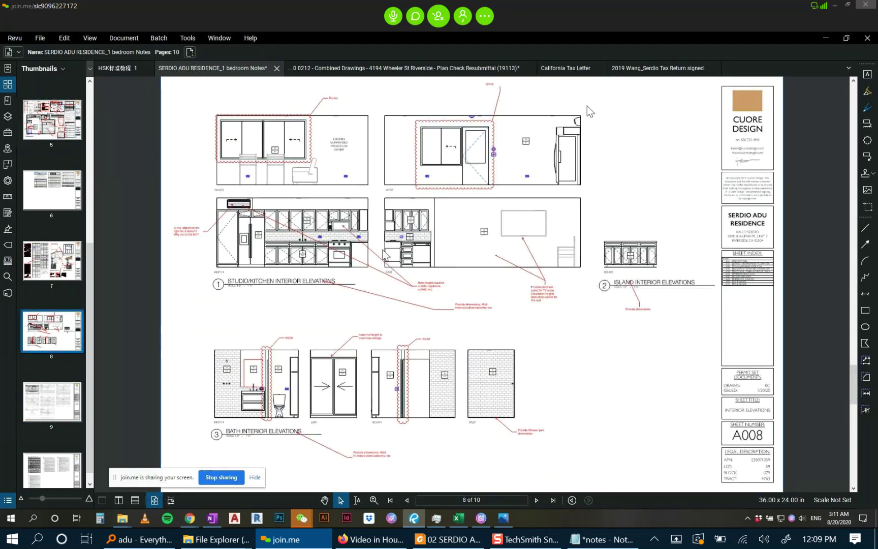
pyautogui.scroll(2, 447, 282)
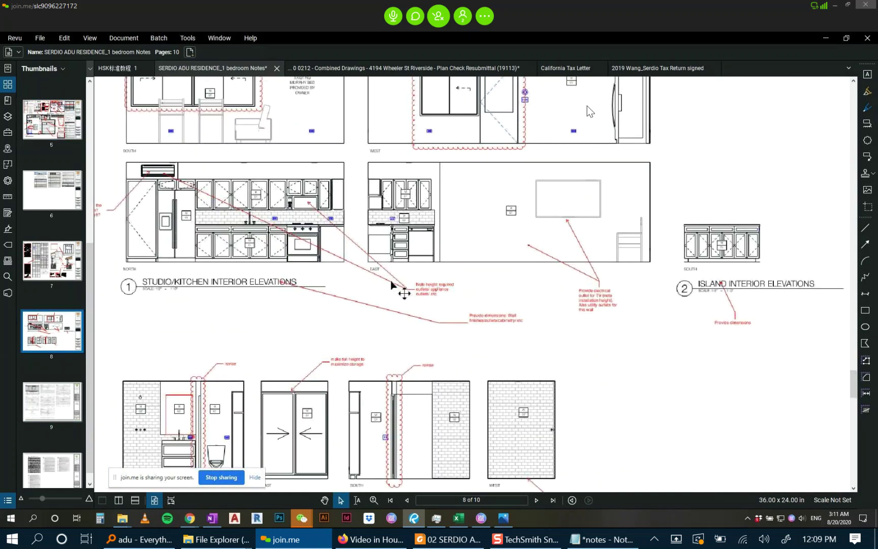
pyautogui.scroll(2, 391, 284)
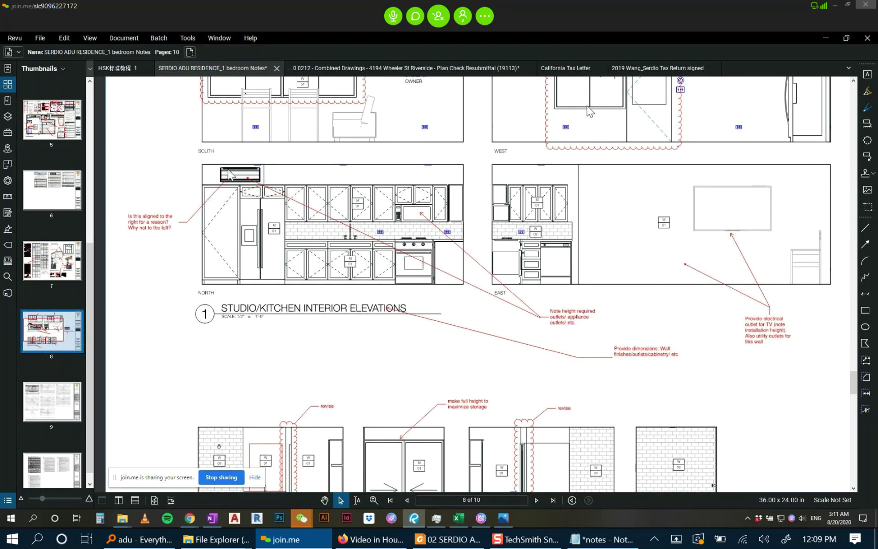
pyautogui.scroll(5, 227, 177)
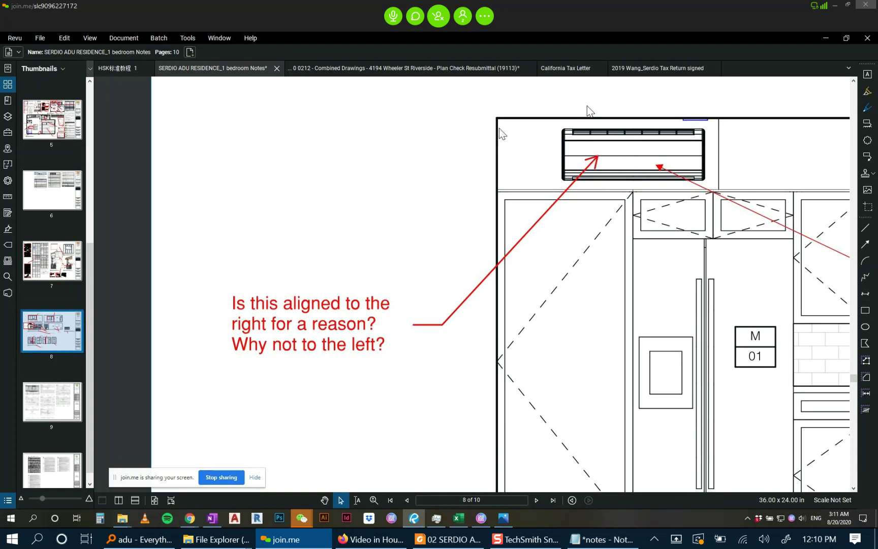
pyautogui.scroll(-3, 501, 174)
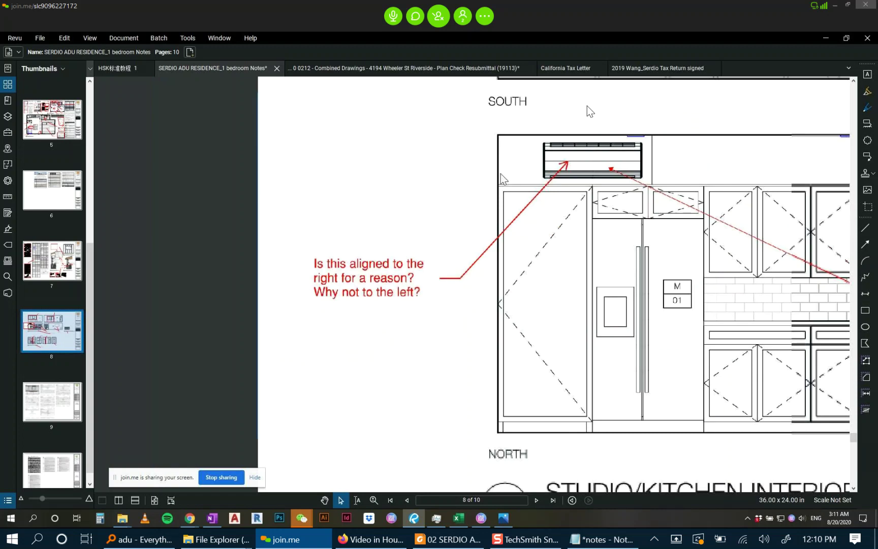
pyautogui.click(46, 131)
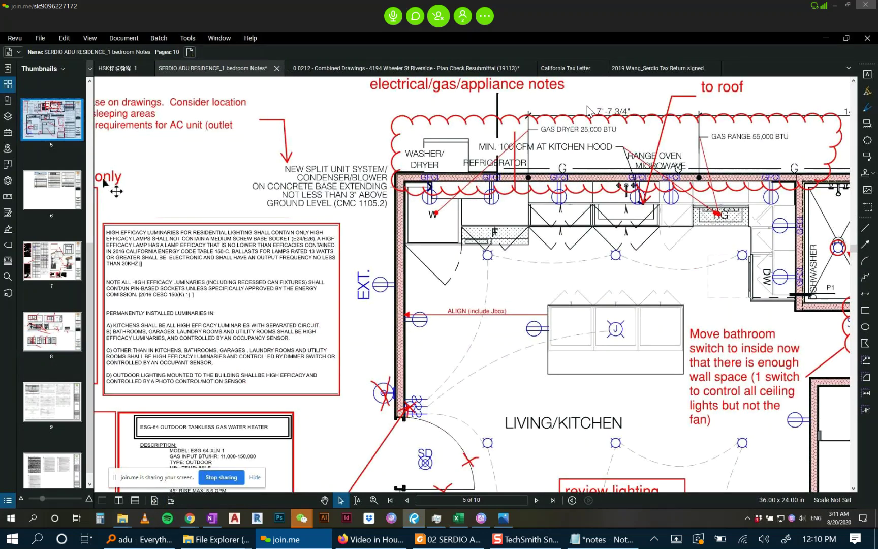
pyautogui.scroll(5, 47, 165)
pyautogui.click(48, 179)
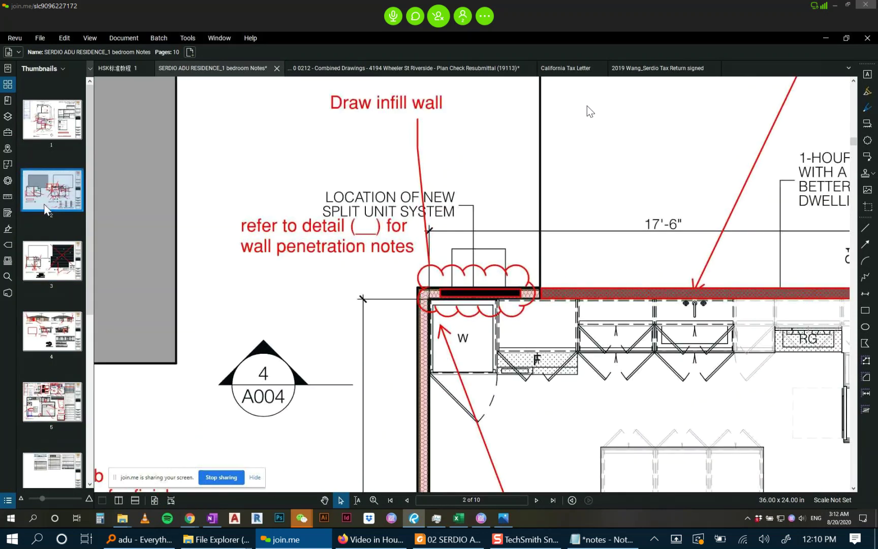
# Return to the electrical plan on page 5 and examine the clouded electrical, gas and appliance notes along the kitchen wall.
pyautogui.click(51, 257)
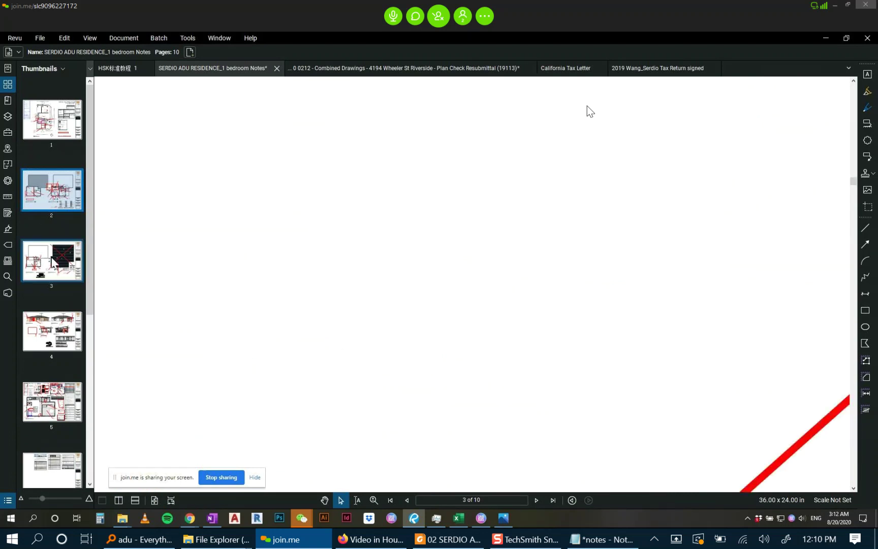
pyautogui.click(57, 333)
pyautogui.click(76, 391)
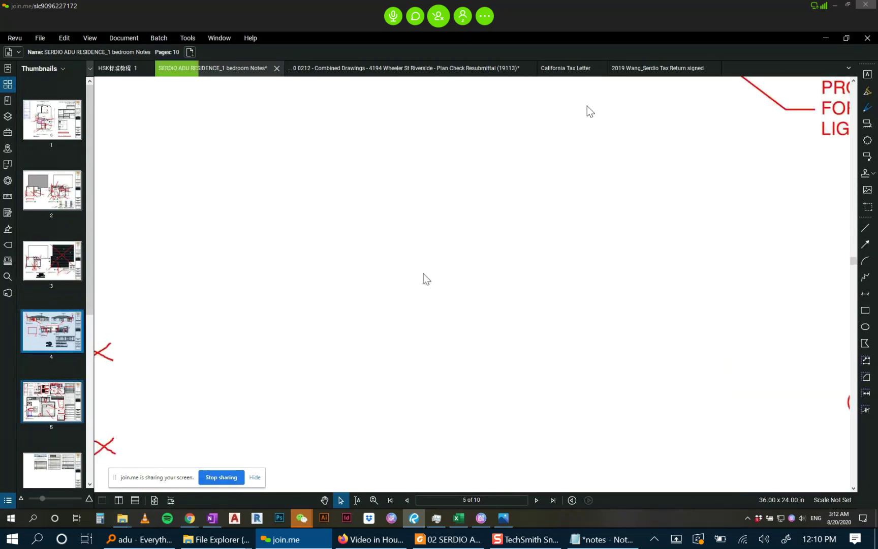
pyautogui.scroll(-4, 493, 227)
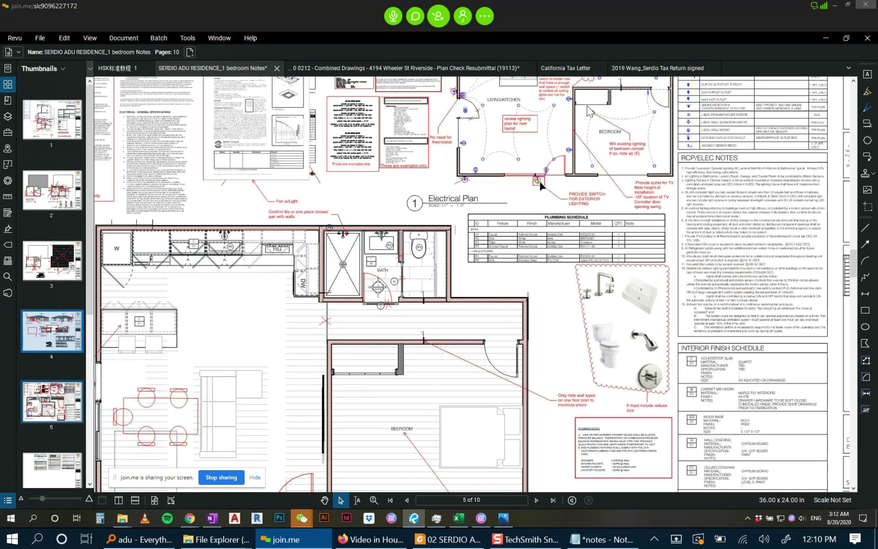
pyautogui.moveTo(498, 84); pyautogui.dragTo(467, 256)
pyautogui.scroll(2, 466, 251)
pyautogui.scroll(5, 457, 188)
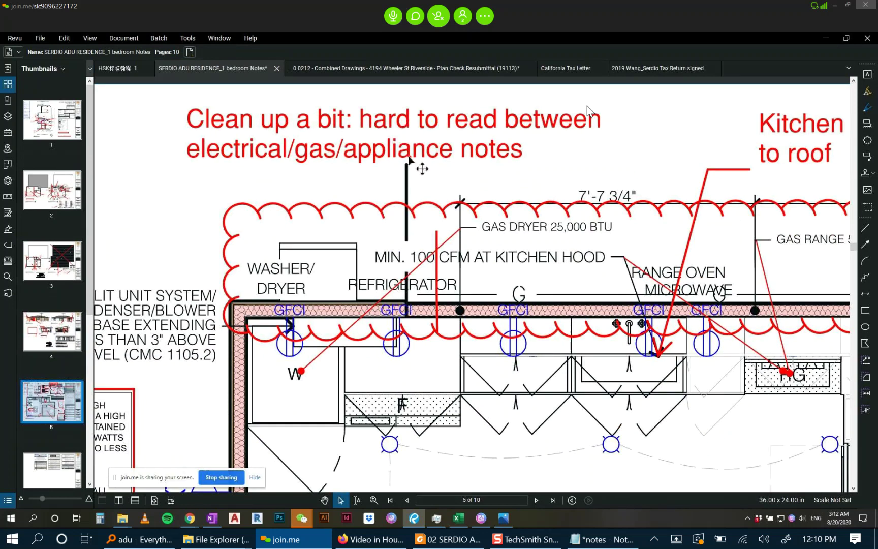
pyautogui.scroll(-2, 402, 287)
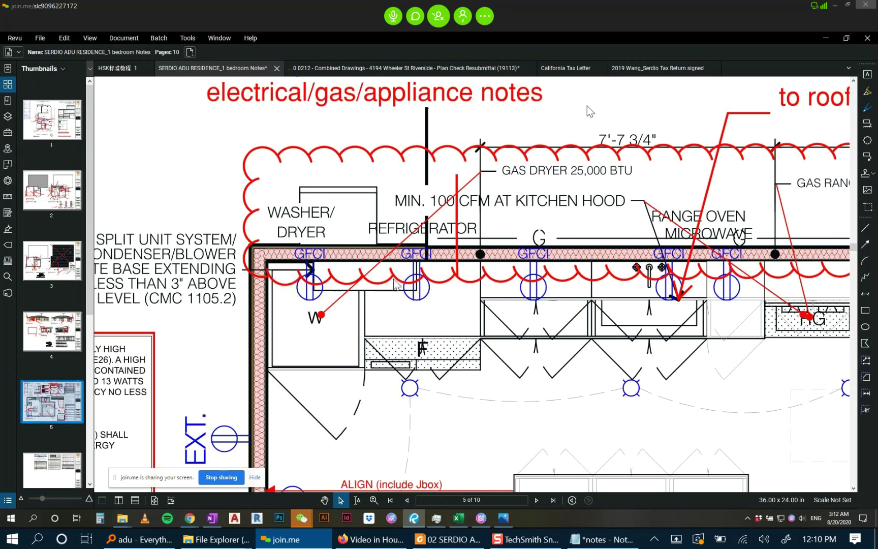
# Check the kitchen wall of the electrical plan, then switch to Notepad and add item 7: "will an stacked washer and dryer allow enough space for the mini split".
pyautogui.scroll(-1, 409, 287)
pyautogui.scroll(-2, 415, 289)
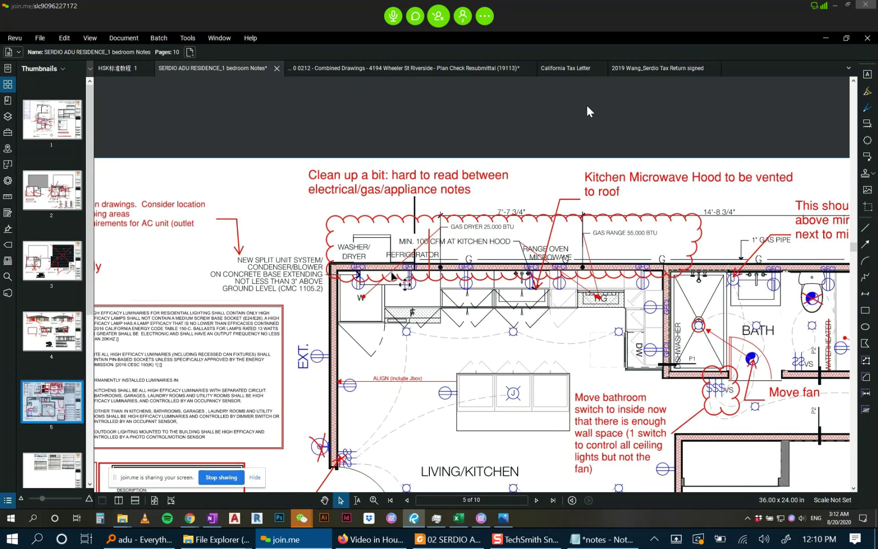
pyautogui.scroll(3, 395, 282)
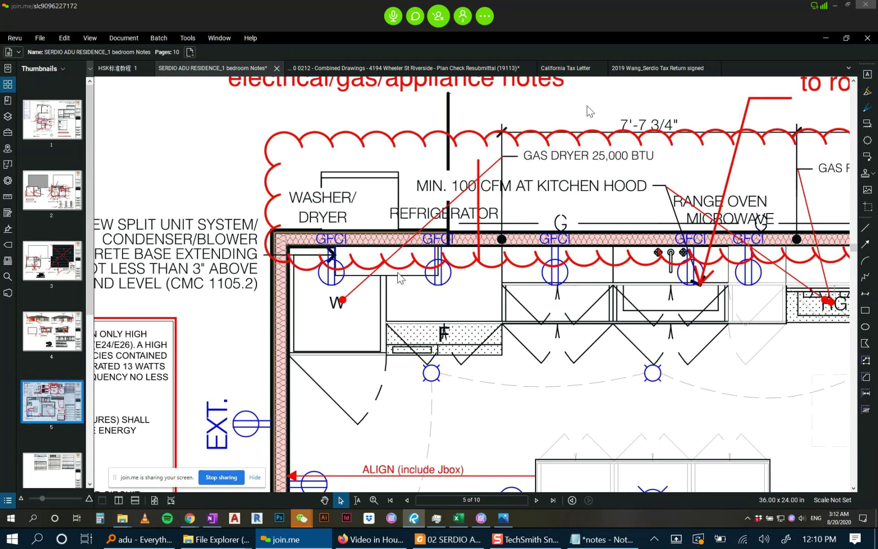
pyautogui.scroll(-4, 399, 276)
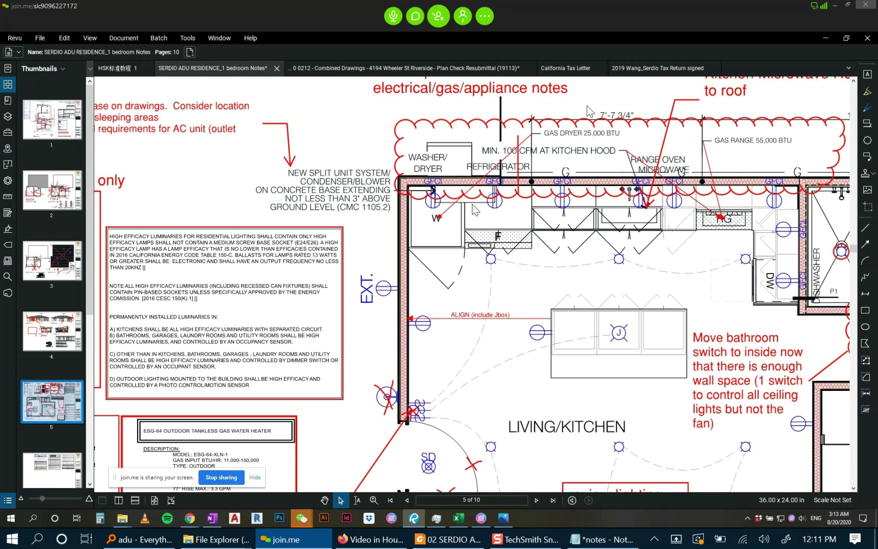
pyautogui.scroll(-4, 475, 212)
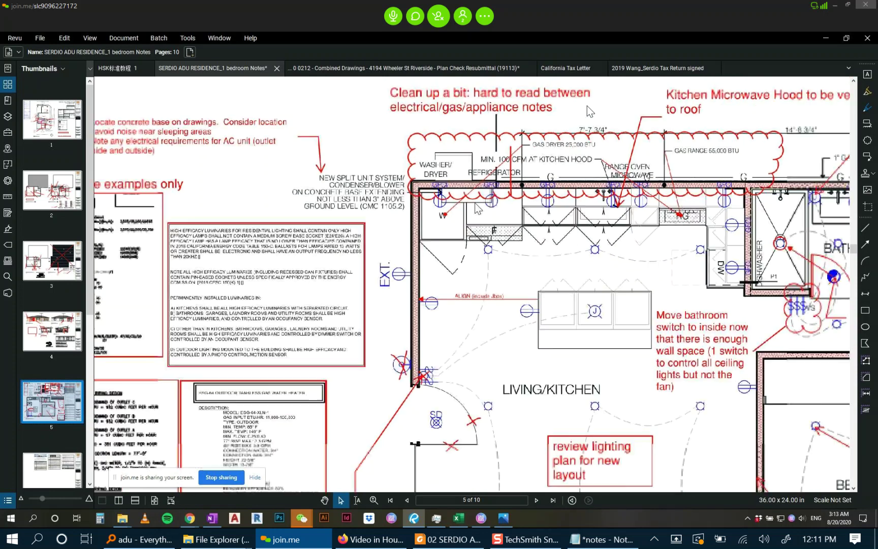
pyautogui.hotkey('alt', 'Tab')
pyautogui.click(588, 111)
pyautogui.hotkey('alt', 'Tab')
pyautogui.write('7. will')
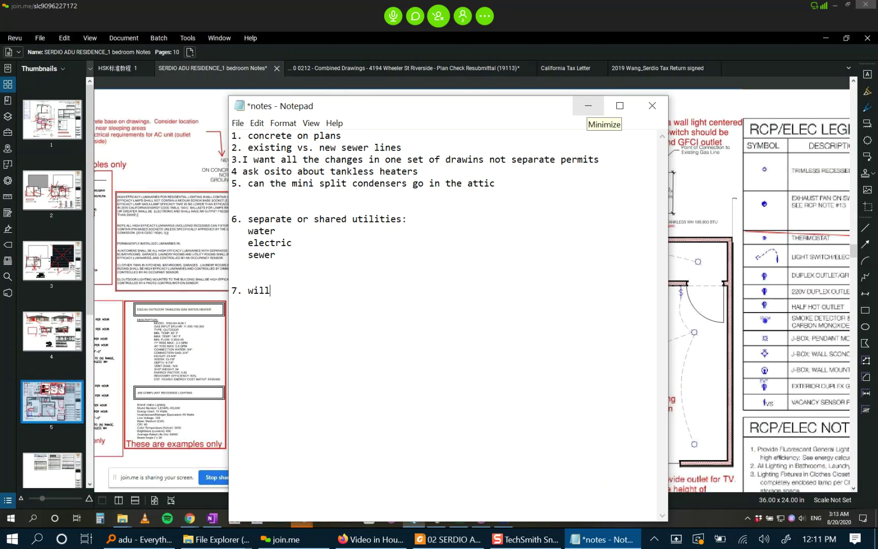
pyautogui.write(' an stacked washer')
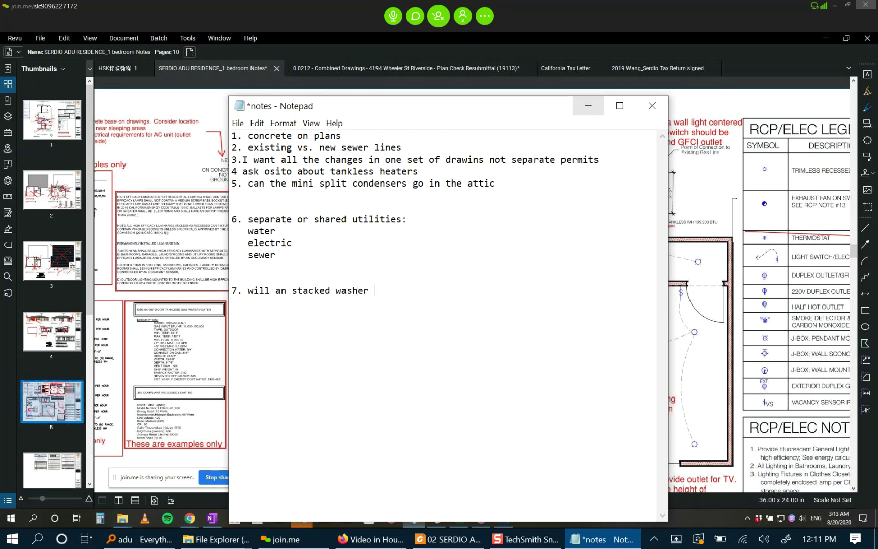
pyautogui.write(' and dryer aloow en')
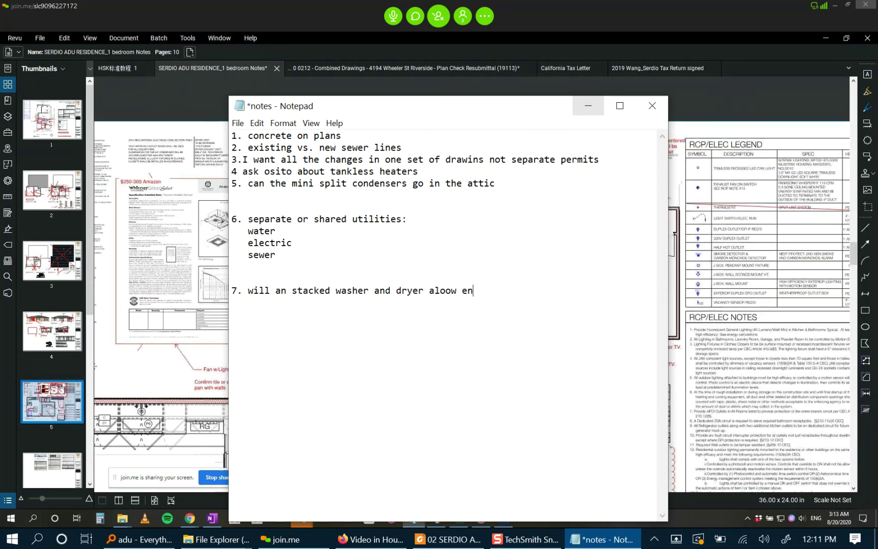
pyautogui.press('BackSpace')
pyautogui.press('BackSpace')
pyautogui.press('BackSpace')
pyautogui.press('BackSpace')
pyautogui.press('BackSpace')
pyautogui.press('BackSpace')
pyautogui.write('low enough space for t')
pyautogui.write('he')
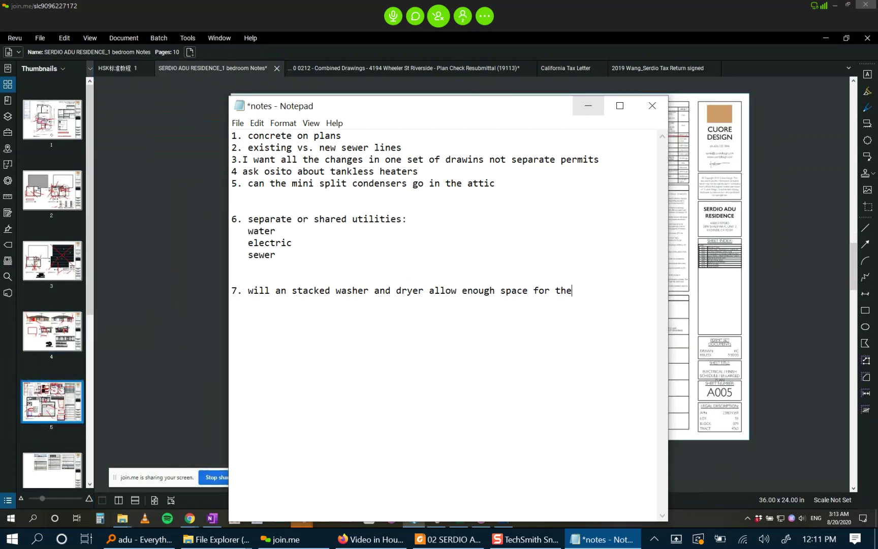
pyautogui.write(' mini split')
# On page 8, replace the wall-mounted AC unit's callout text in the north kitchen elevation with "Finalize location of unit (will it be in the other wall?)".
pyautogui.click(58, 345)
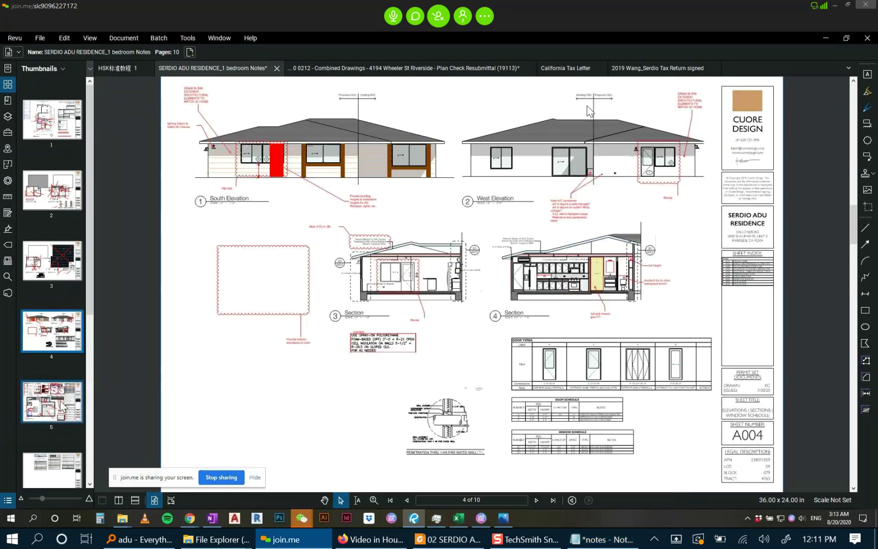
pyautogui.click(61, 404)
pyautogui.scroll(-5, 61, 404)
pyautogui.click(61, 333)
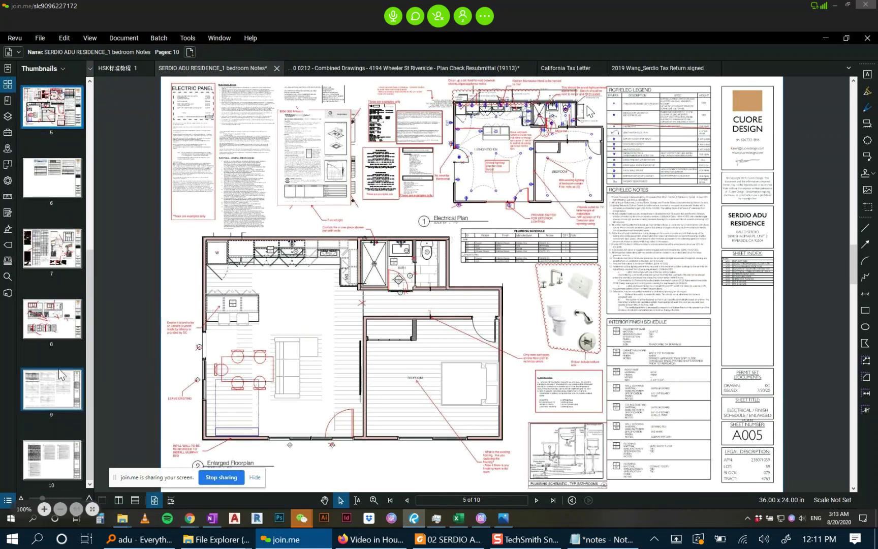
pyautogui.scroll(5, 229, 257)
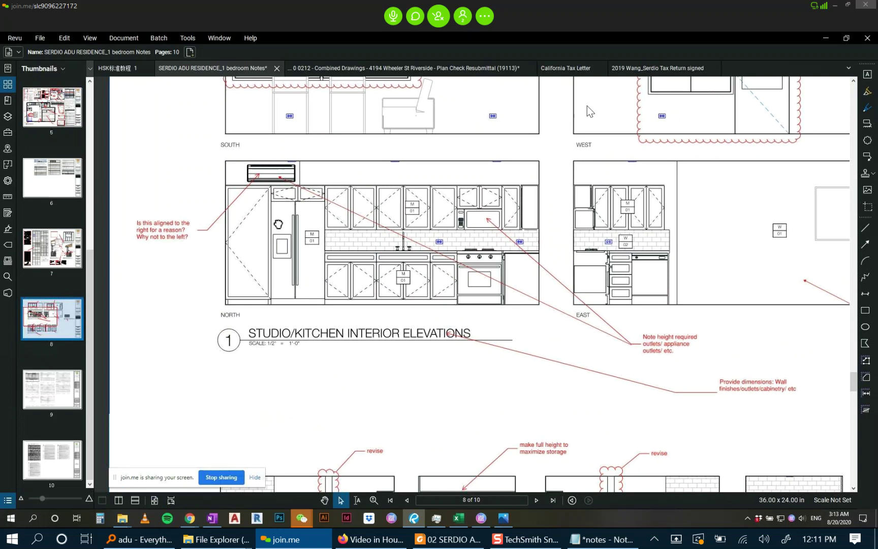
pyautogui.moveTo(278, 223); pyautogui.dragTo(309, 226)
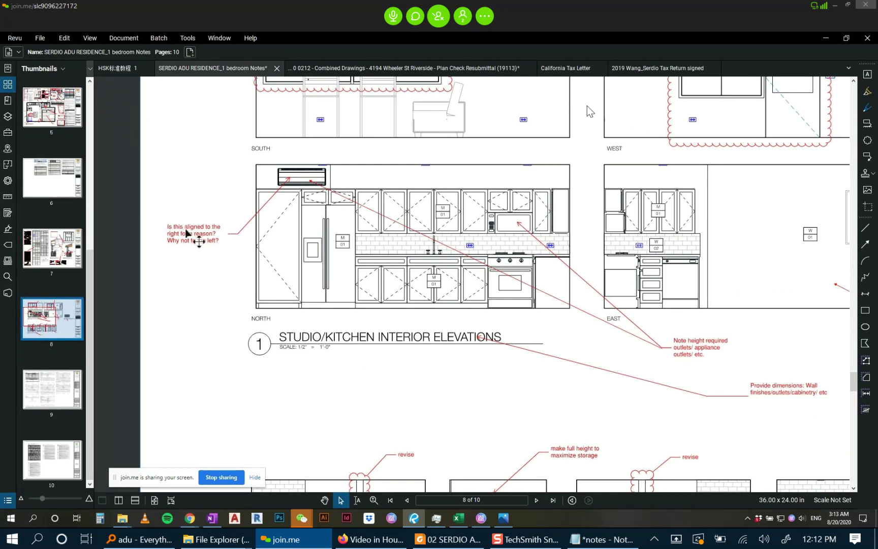
pyautogui.scroll(4, 188, 234)
pyautogui.click(273, 239)
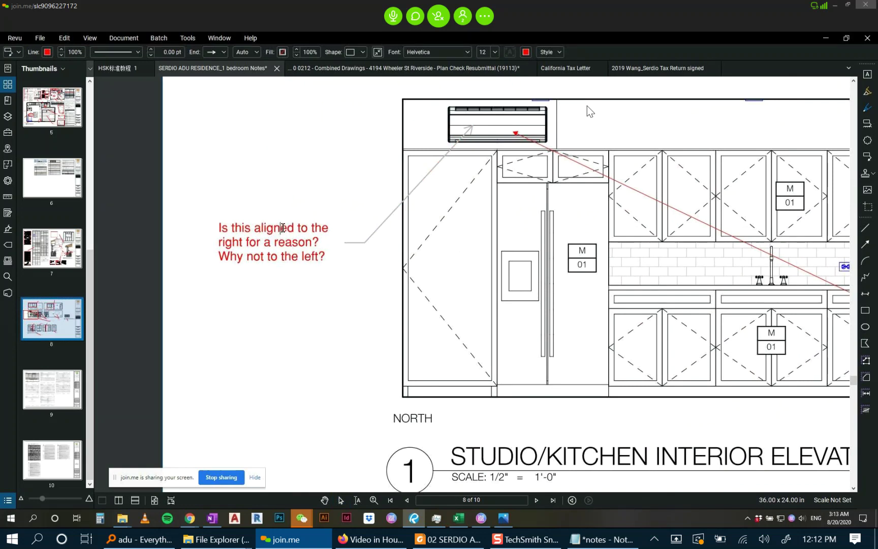
pyautogui.doubleClick(282, 228)
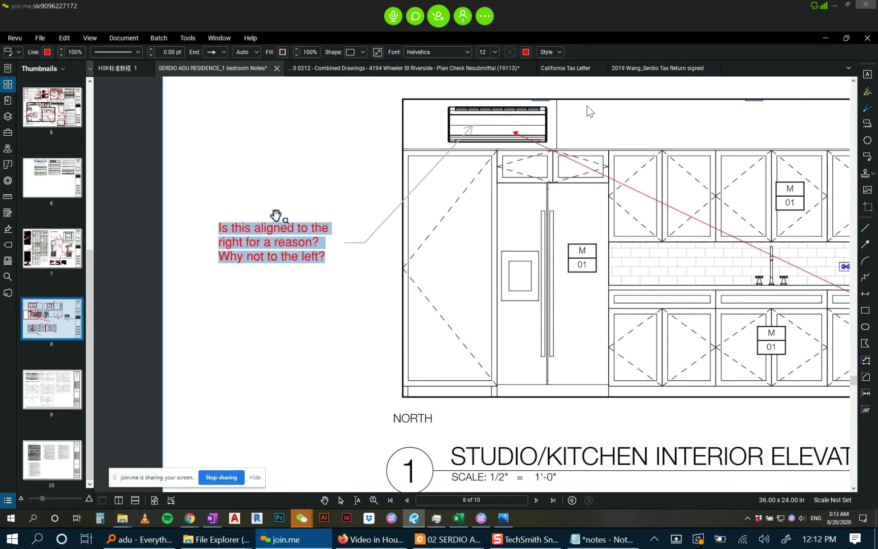
pyautogui.write('Finalize location of unit')
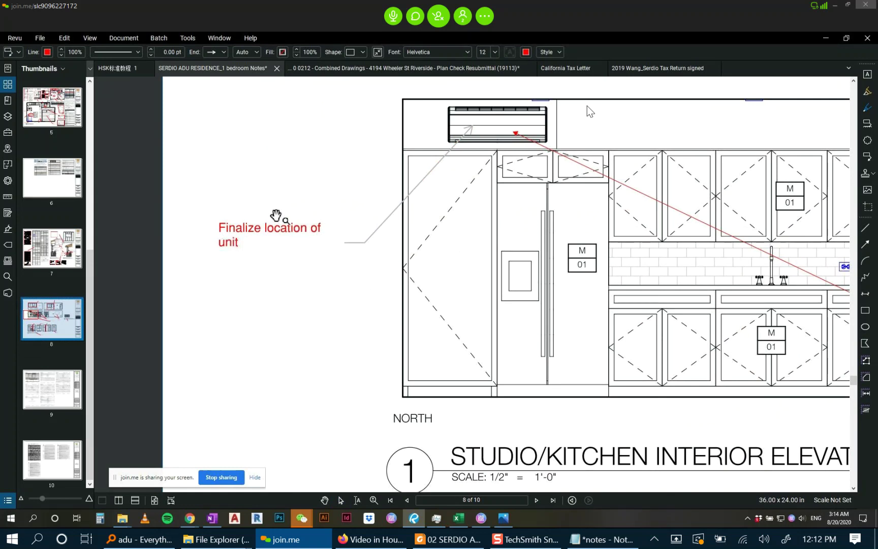
pyautogui.write(' (will it be in the other wall?')
pyautogui.press('BackSpace')
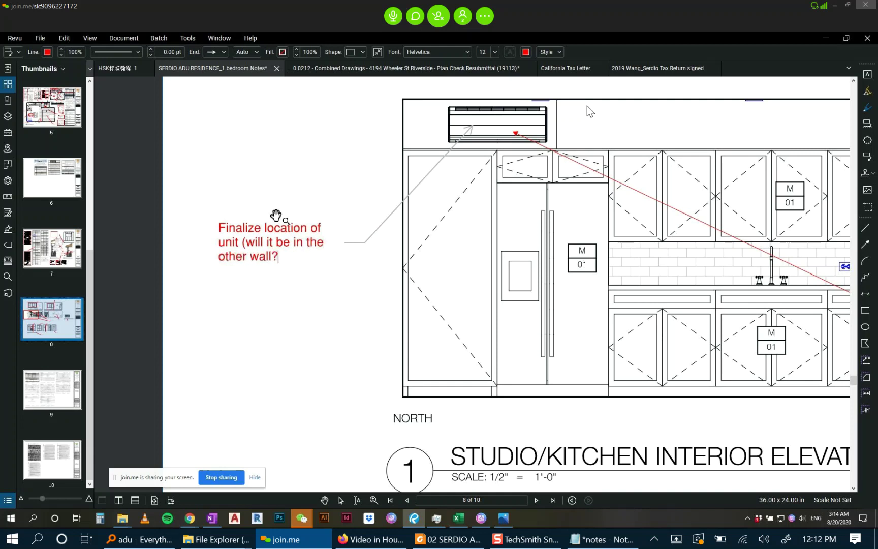
pyautogui.click(293, 338)
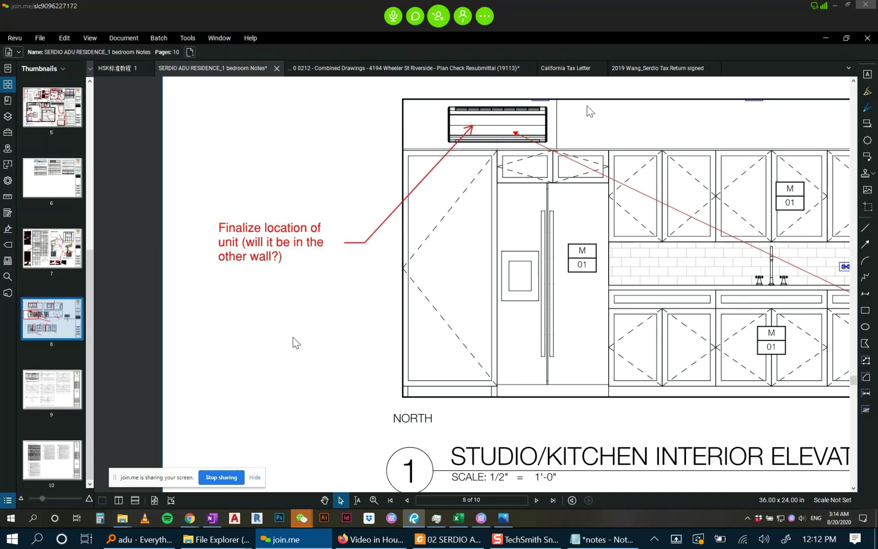
# Review the remaining callouts on the studio/kitchen interior elevations, including the outlet height, appliance and dimension notes.
pyautogui.scroll(-4, 295, 331)
pyautogui.scroll(-3, 197, 291)
pyautogui.scroll(4, 470, 253)
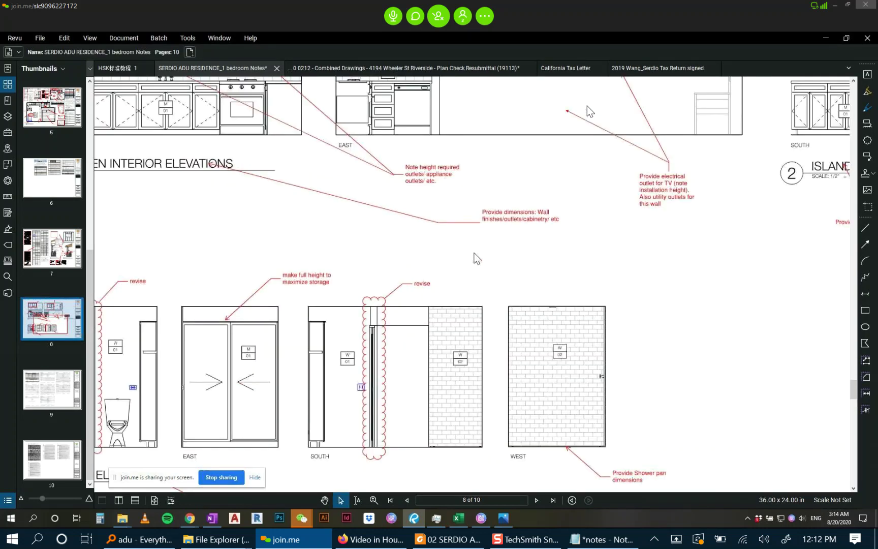
pyautogui.scroll(-4, 489, 249)
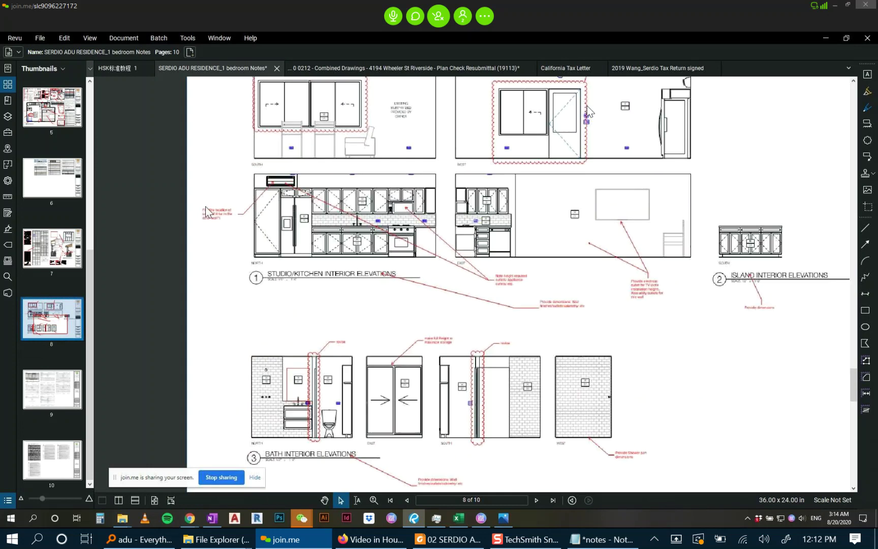
pyautogui.scroll(4, 396, 211)
pyautogui.moveTo(394, 206); pyautogui.dragTo(272, 210)
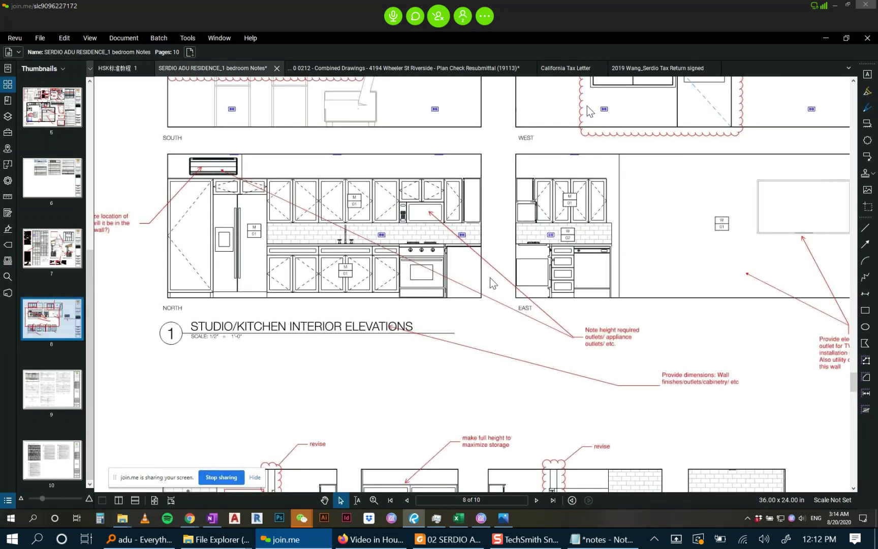
pyautogui.moveTo(398, 246)
pyautogui.mouseDown()
pyautogui.moveTo(367, 249)
pyautogui.moveTo(609, 356)
pyautogui.moveTo(694, 377)
pyautogui.moveTo(662, 375)
pyautogui.mouseUp()
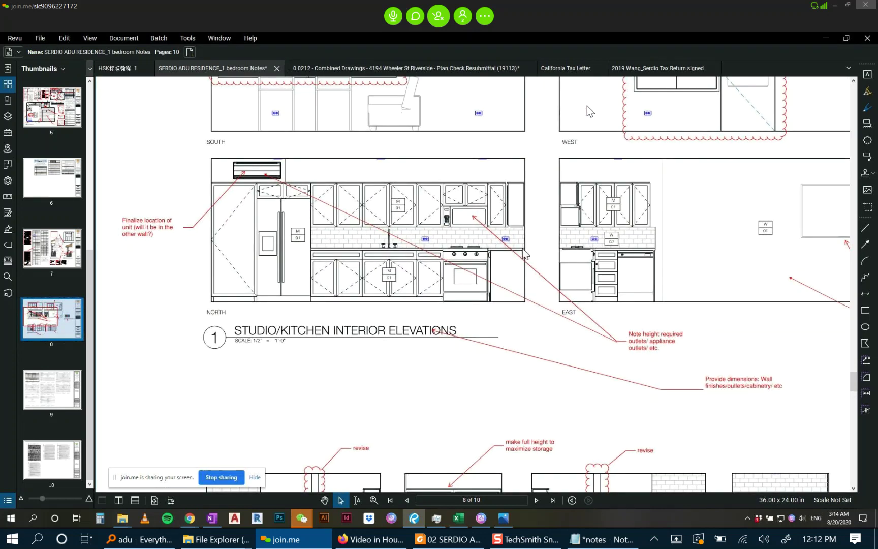
pyautogui.scroll(2, 426, 238)
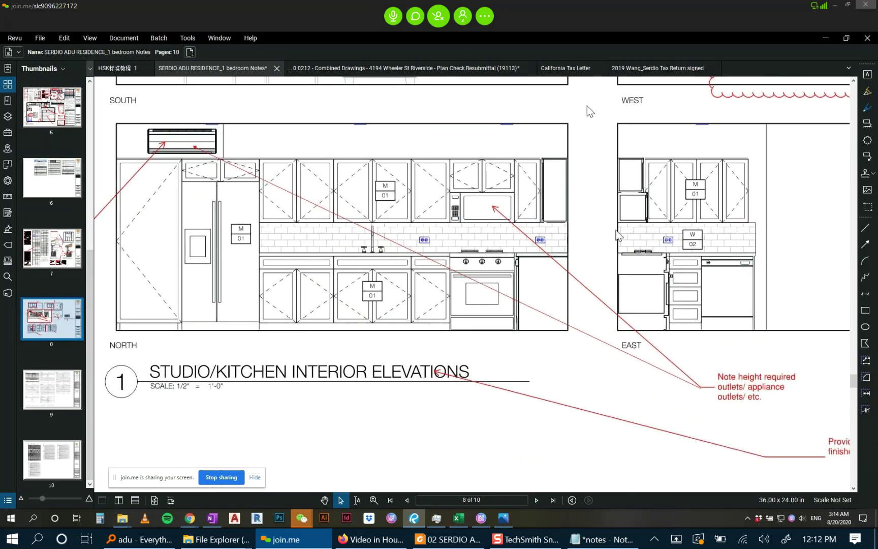
pyautogui.scroll(-2, 574, 132)
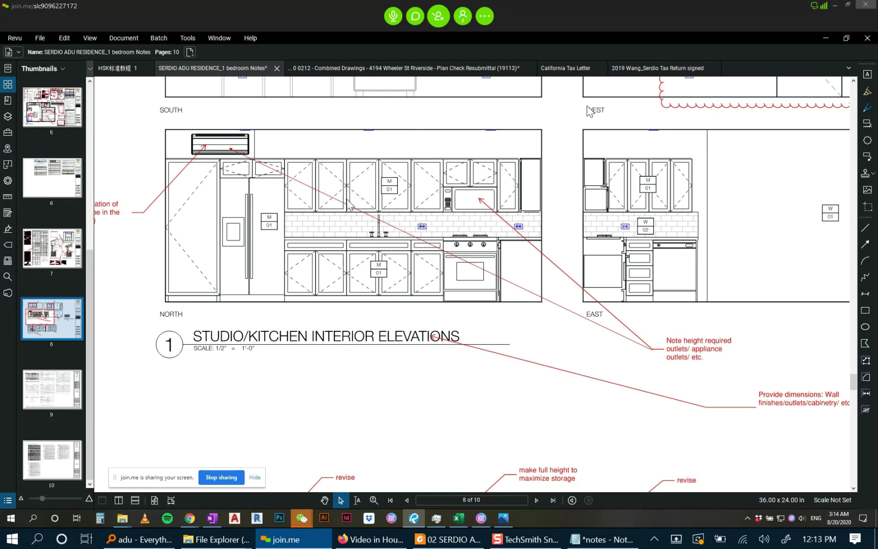
pyautogui.scroll(-2, 398, 238)
pyautogui.scroll(-3, 349, 261)
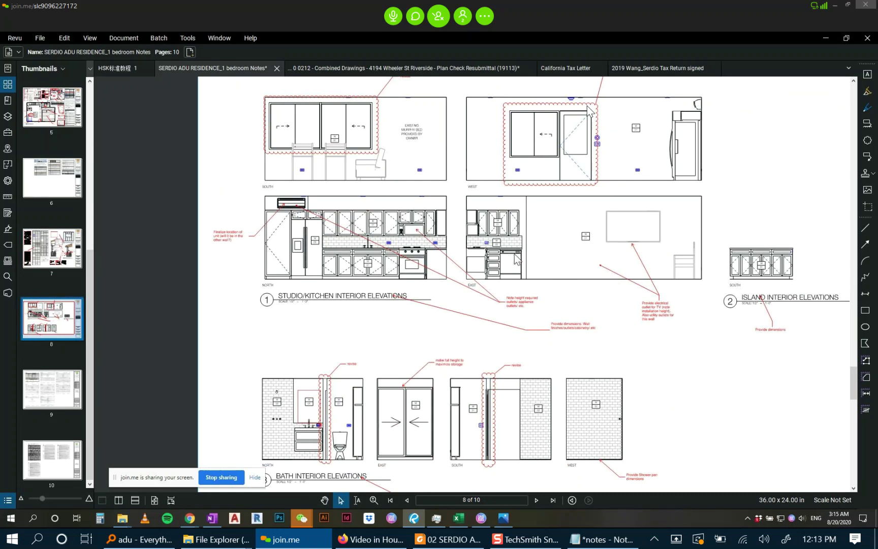
pyautogui.moveTo(594, 242); pyautogui.dragTo(554, 272)
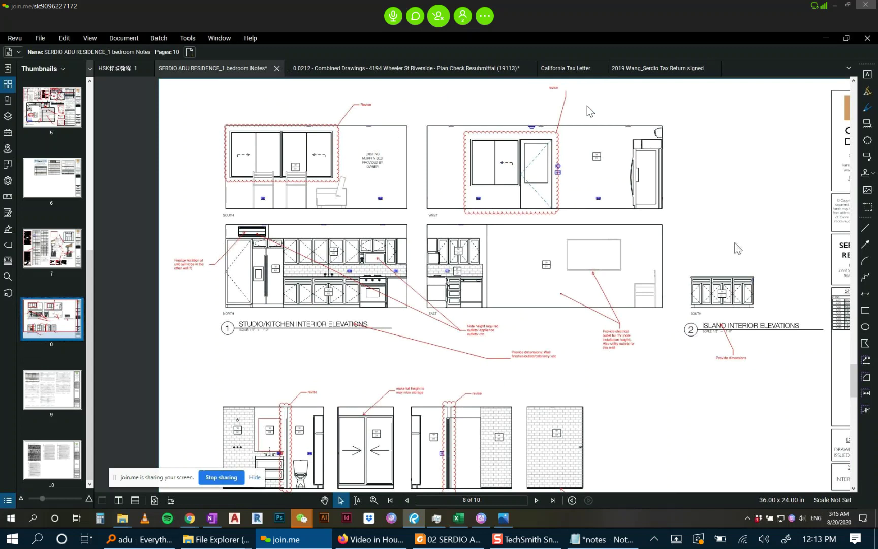
# Draw a small, flat red rectangle above the mirror outline in the north bath elevation.
pyautogui.scroll(-2, 737, 245)
pyautogui.scroll(3, 546, 414)
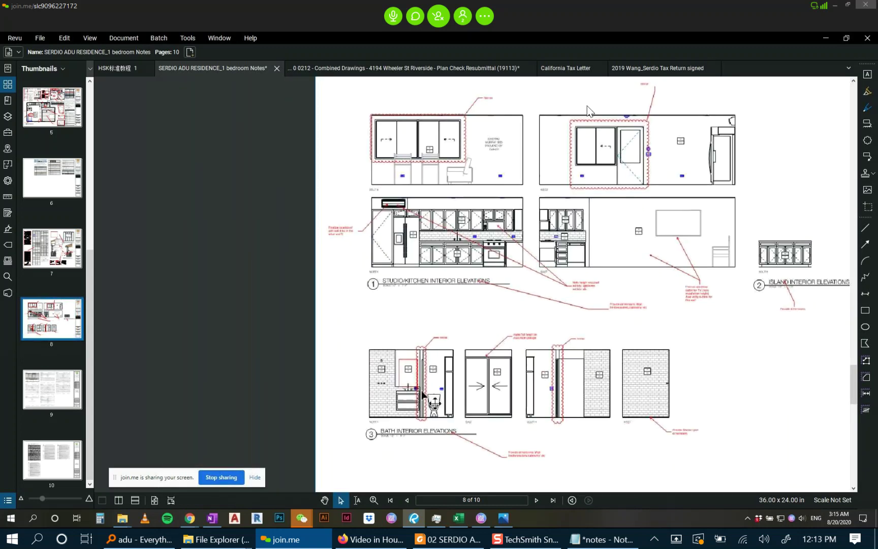
pyautogui.moveTo(604, 310); pyautogui.dragTo(580, 155)
pyautogui.scroll(1, 422, 217)
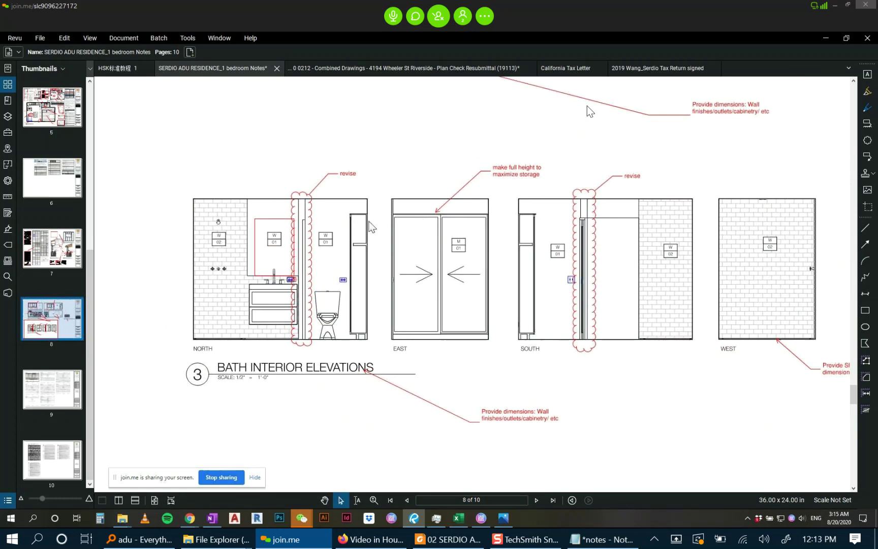
pyautogui.scroll(1, 268, 233)
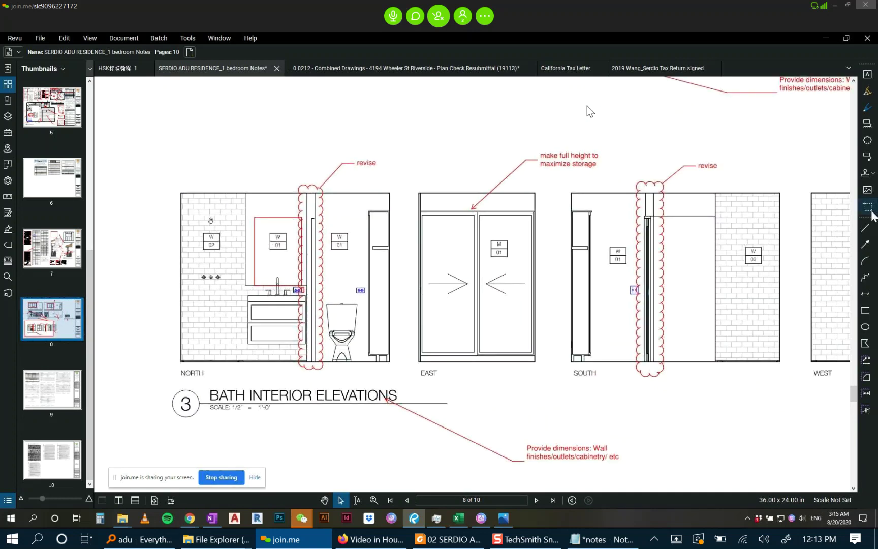
pyautogui.click(865, 310)
pyautogui.moveTo(266, 205)
pyautogui.mouseDown()
pyautogui.moveTo(297, 210)
pyautogui.moveTo(290, 210)
pyautogui.mouseUp()
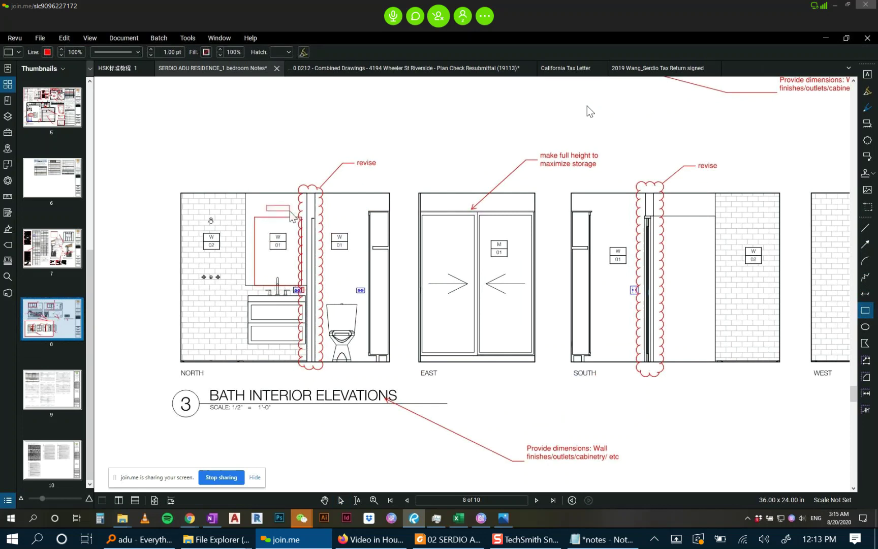
pyautogui.click(329, 140)
# Extend the "Provide dimensions" callout under the island interior elevation with the lines "- will it have casters" and "- who will fabricate?".
pyautogui.scroll(-4, 329, 140)
pyautogui.moveTo(563, 134); pyautogui.dragTo(465, 195)
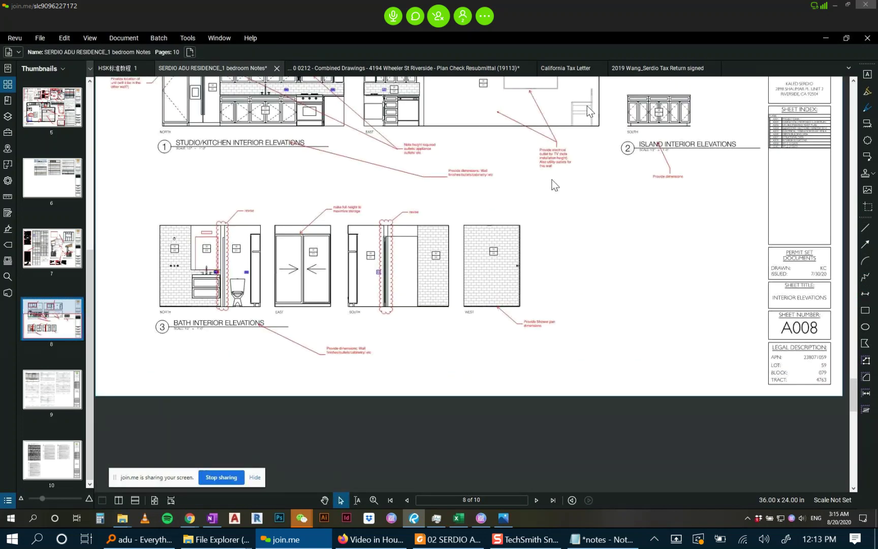
pyautogui.scroll(3, 199, 258)
pyautogui.scroll(-2, 608, 186)
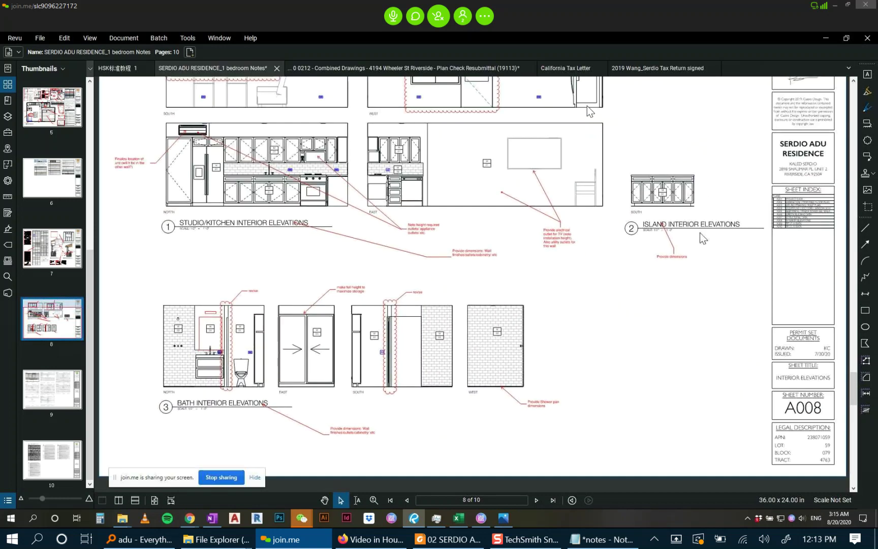
pyautogui.scroll(5, 700, 233)
pyautogui.scroll(-3, 587, 112)
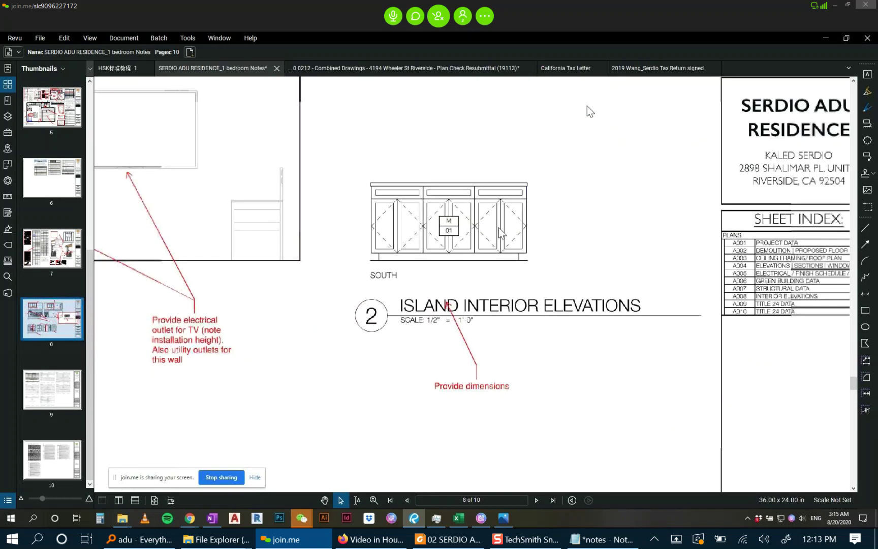
pyautogui.scroll(2, 417, 372)
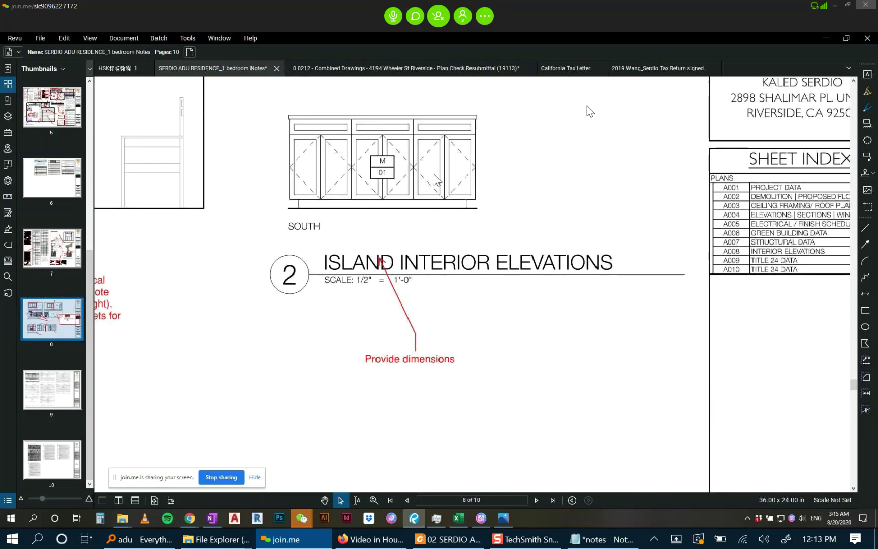
pyautogui.doubleClick(409, 360)
pyautogui.click(456, 360)
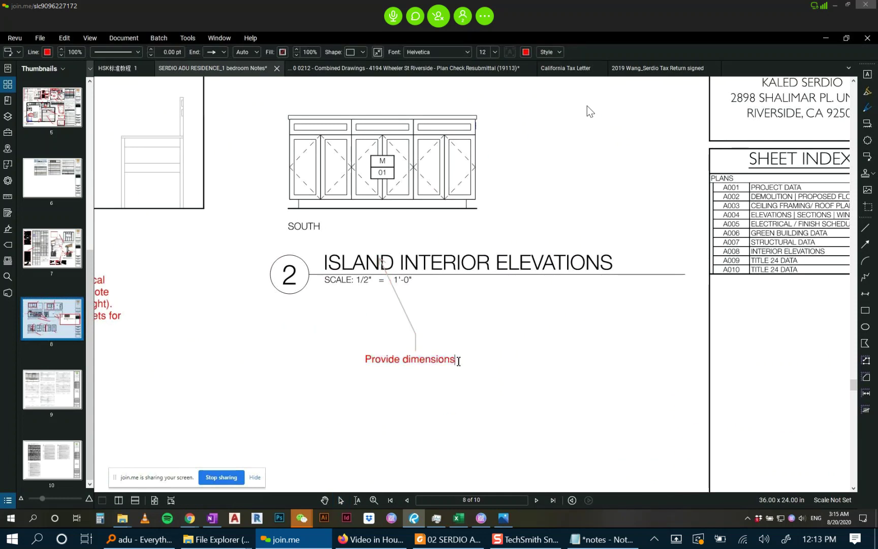
pyautogui.write('- will it have caster')
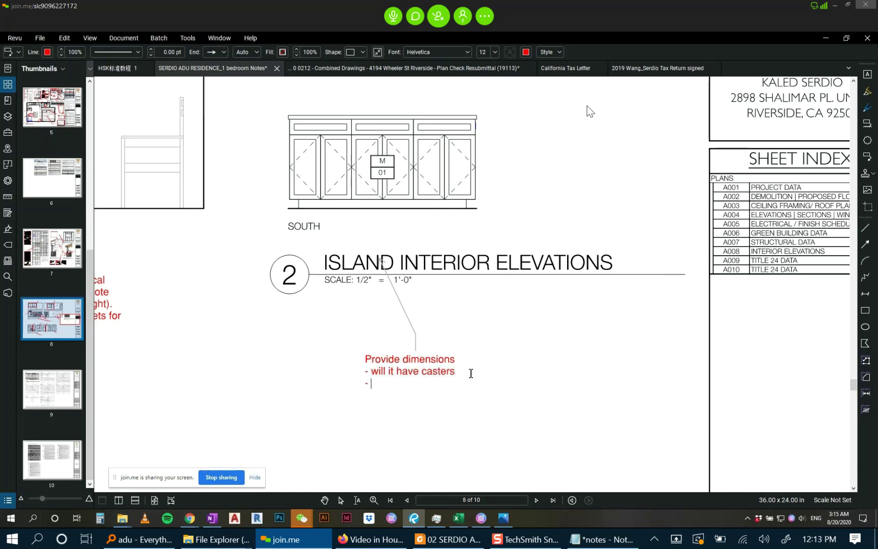
pyautogui.write('s')
pyautogui.press('Return')
pyautogui.write('- who will fabricate?')
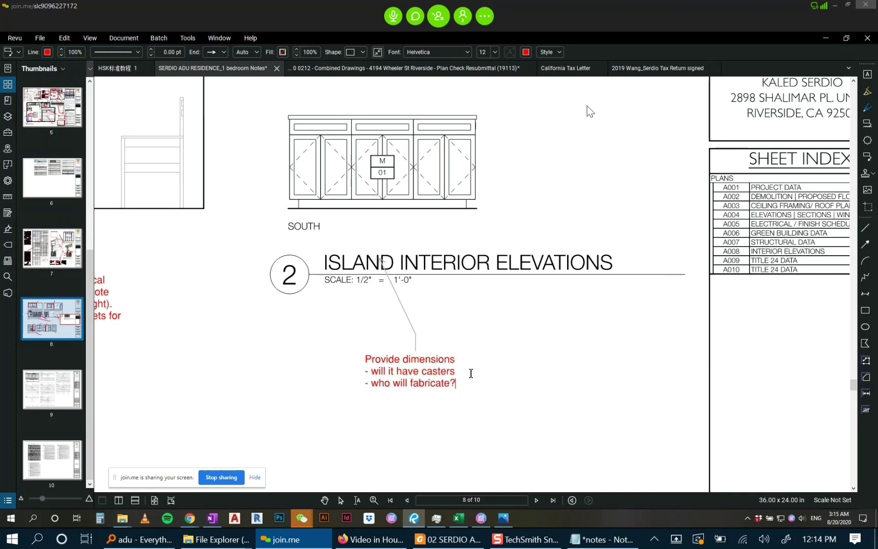
pyautogui.click(524, 231)
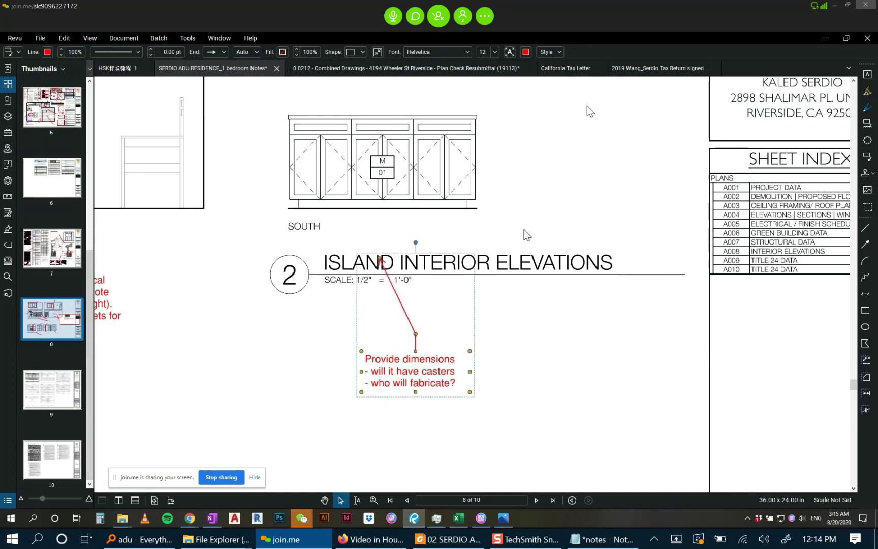
pyautogui.click(525, 244)
# Check the Title 24 sheets on pages 9 and 10 for markups and save the drawing set.
pyautogui.scroll(-7, 526, 247)
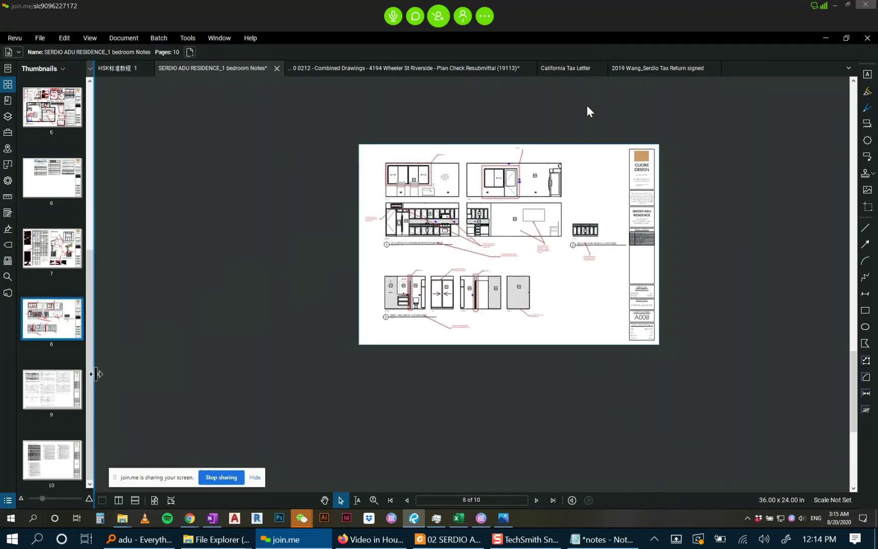
pyautogui.click(64, 386)
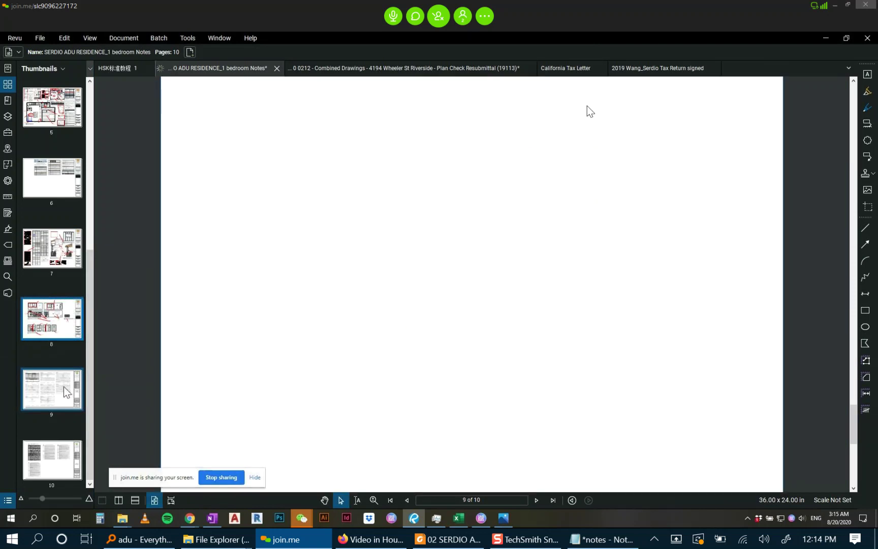
pyautogui.click(54, 440)
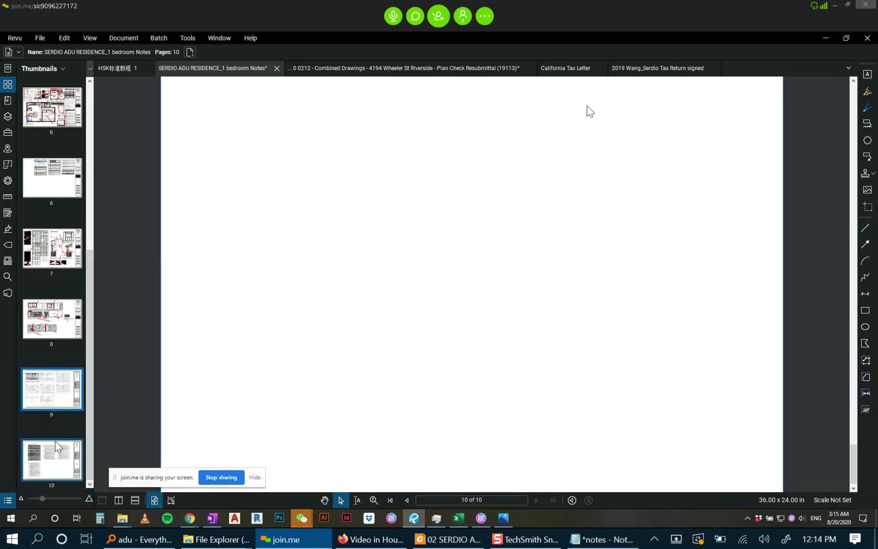
pyautogui.scroll(2, 241, 368)
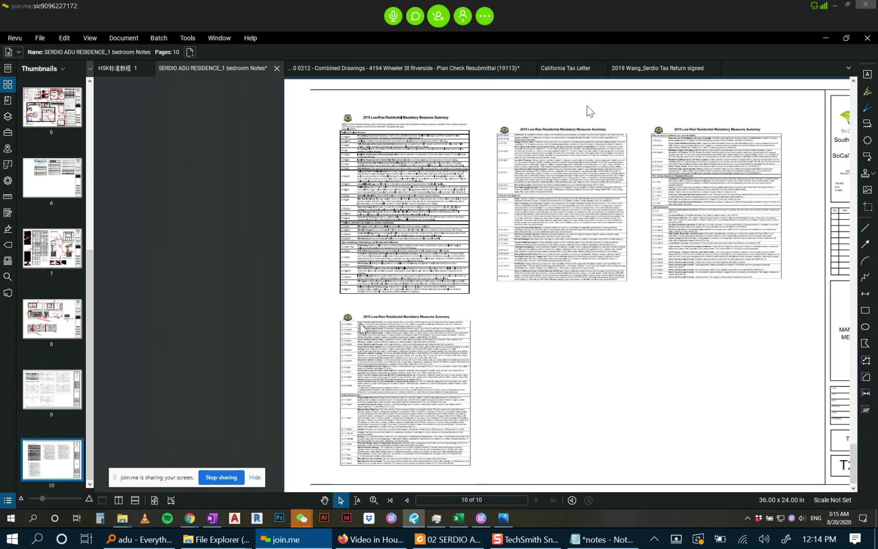
pyautogui.hotkey('ctrl', 's')
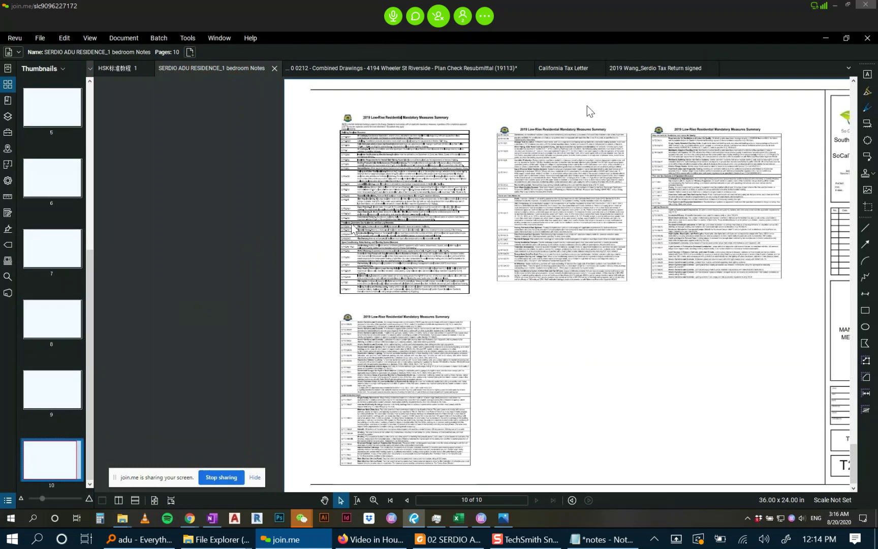
pyautogui.scroll(-2, 364, 235)
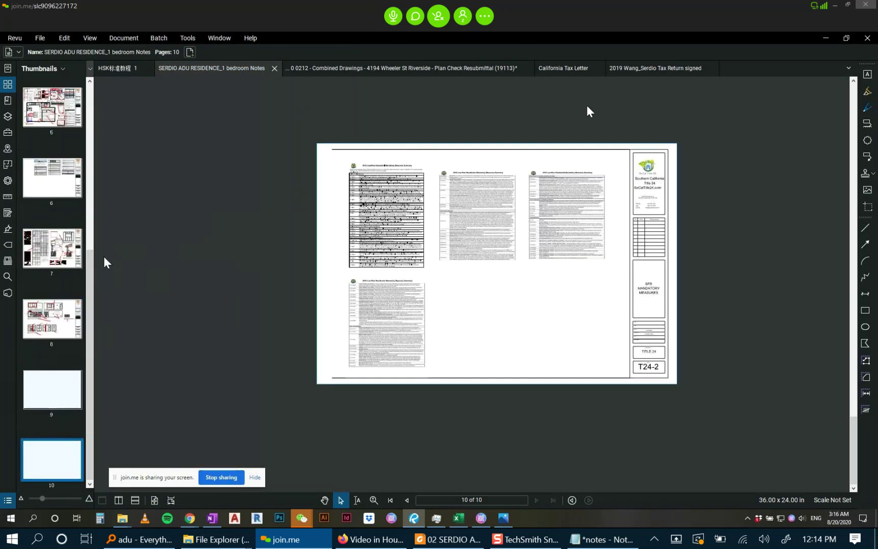
# Read the blue note list on page 1, covering the electrical panel, water heater, gas piping and air conditioning items.
pyautogui.moveTo(92, 261); pyautogui.dragTo(93, 79)
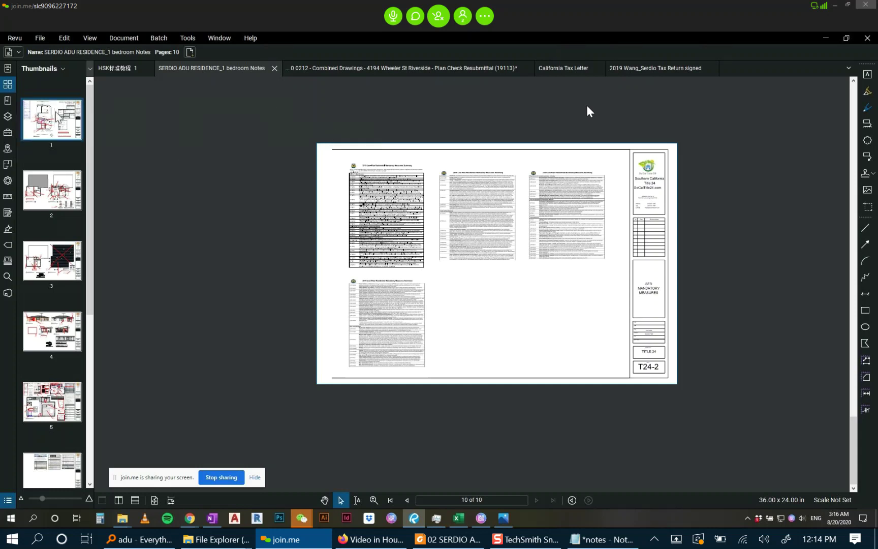
pyautogui.click(77, 115)
pyautogui.scroll(4, 266, 175)
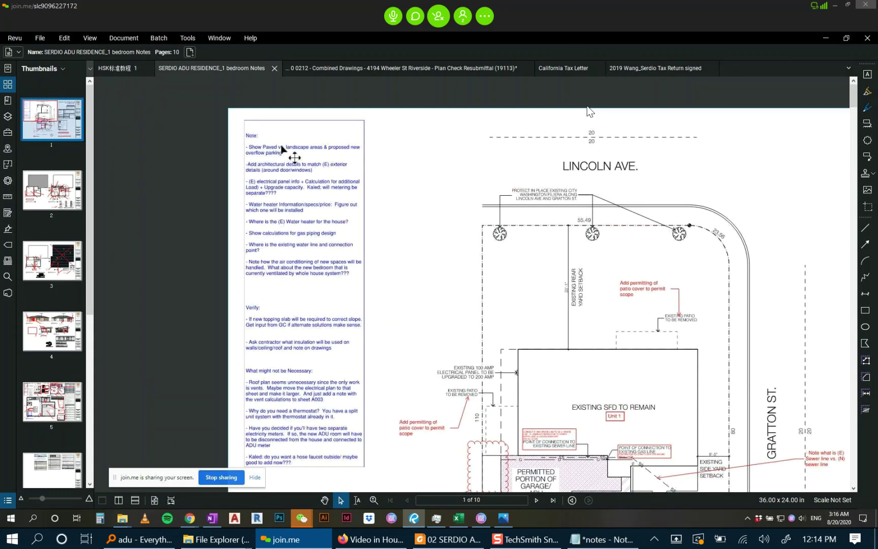
pyautogui.scroll(-1, 294, 258)
pyautogui.scroll(3, 310, 176)
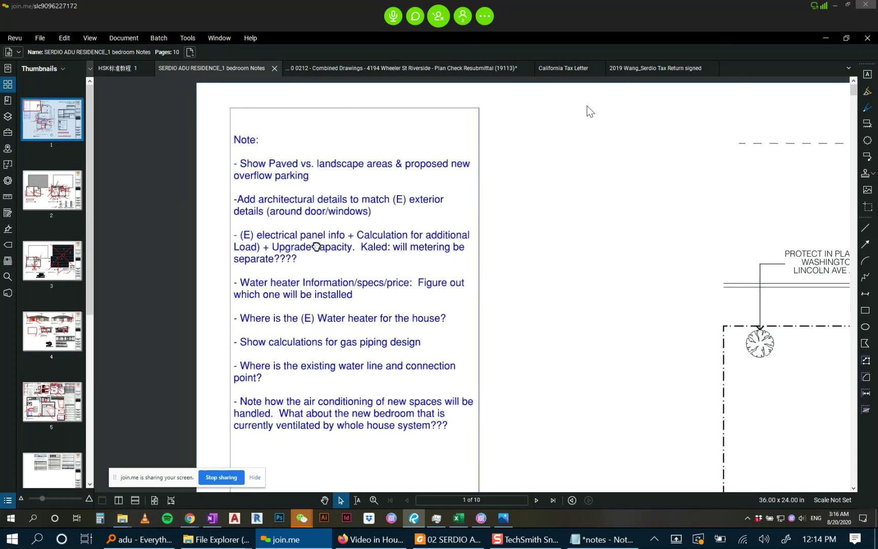
pyautogui.moveTo(336, 257); pyautogui.dragTo(325, 209)
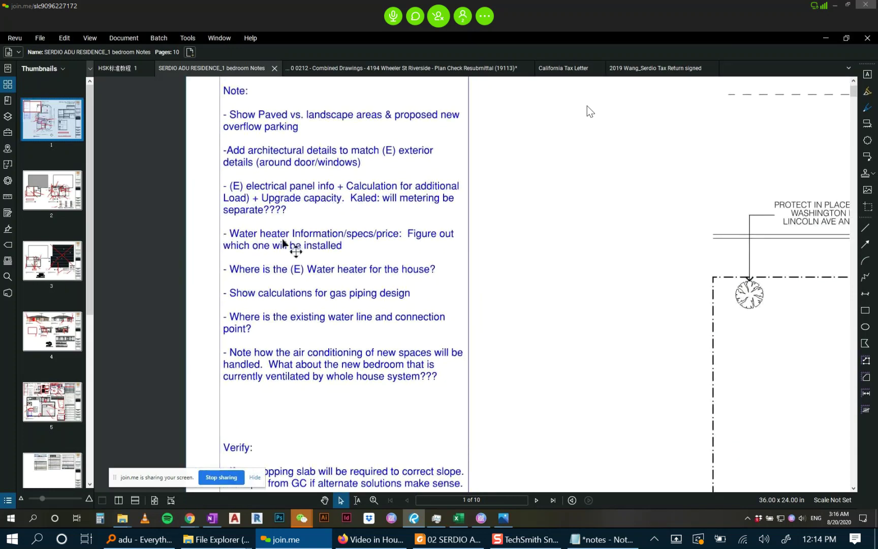
pyautogui.moveTo(291, 247); pyautogui.dragTo(289, 203)
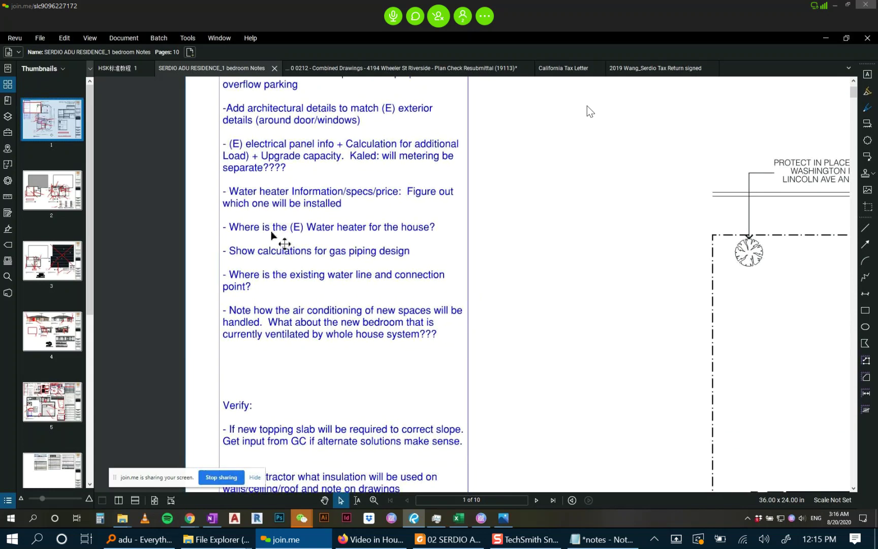
pyautogui.moveTo(329, 232); pyautogui.dragTo(327, 207)
pyautogui.doubleClick(308, 201)
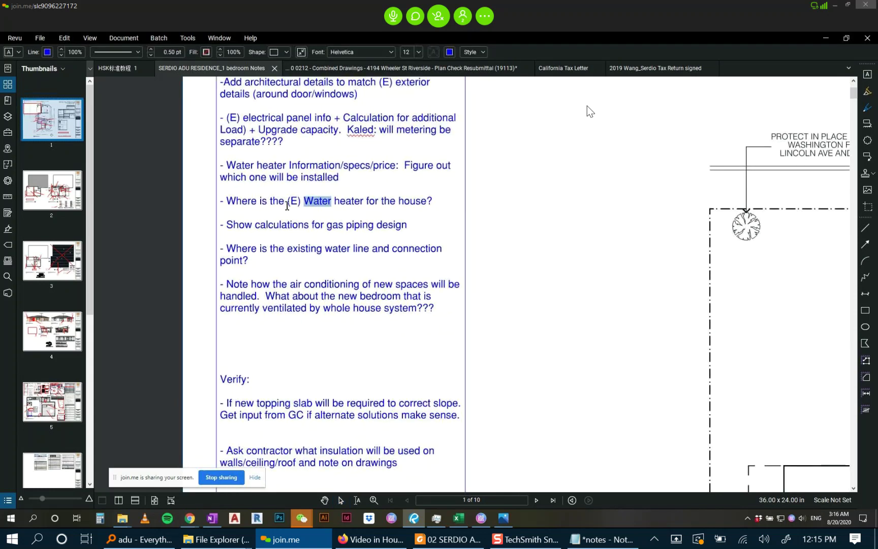
# Examine the sewer and gas line connection points between Unit 1 and Unit 2 on the site plan.
pyautogui.scroll(-3, 491, 215)
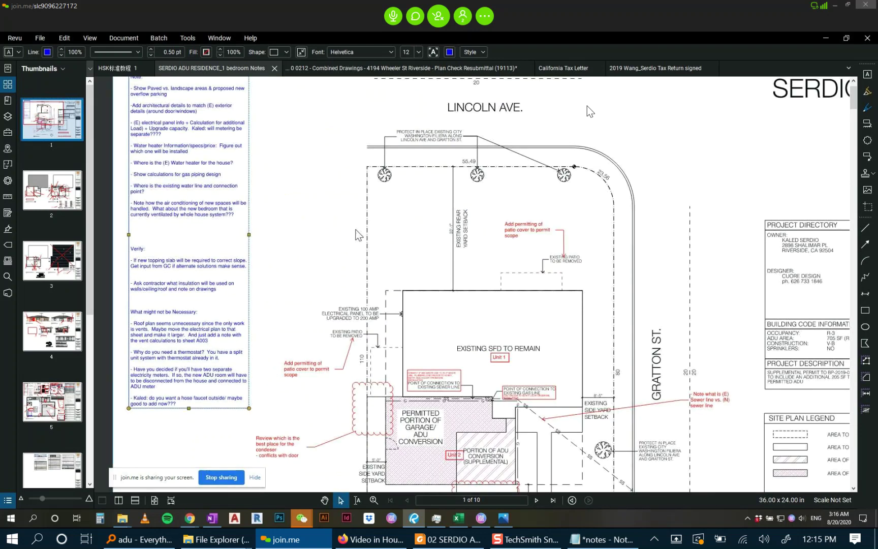
pyautogui.scroll(-4, 477, 302)
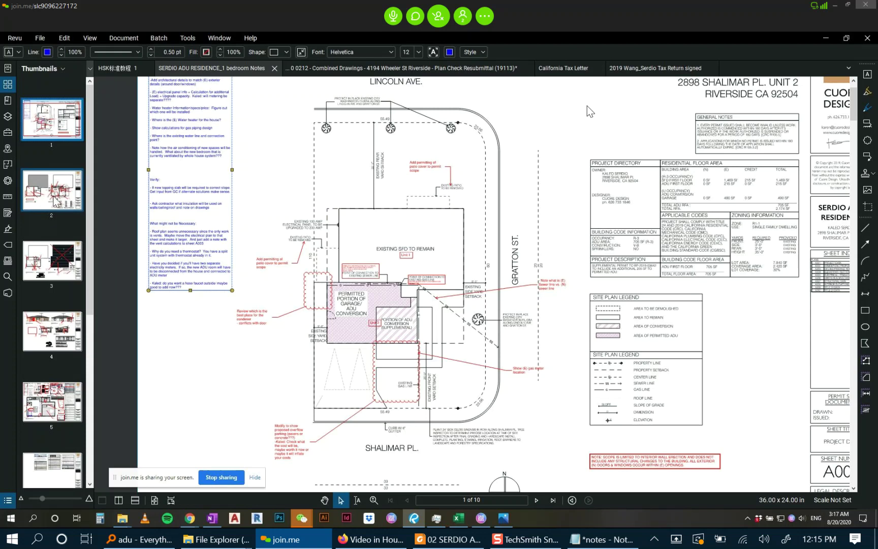
pyautogui.scroll(5, 354, 302)
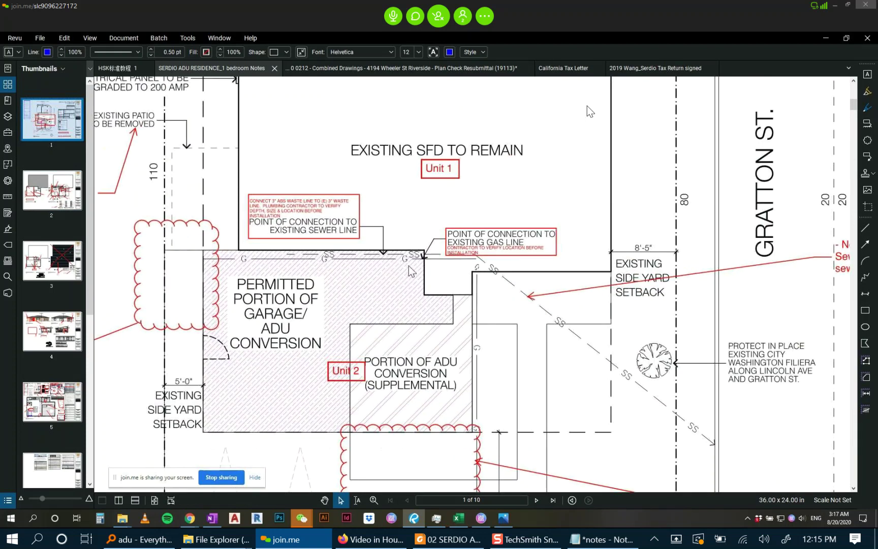
pyautogui.moveTo(515, 174); pyautogui.dragTo(526, 213)
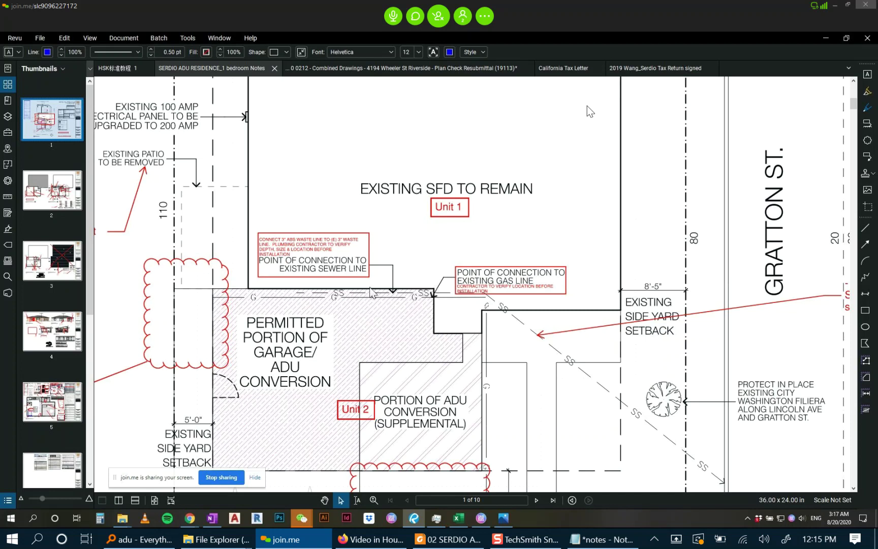
# Examine the new tankless water heater location and the surrounding bath walls on page 2's proposed floor plan.
pyautogui.scroll(-5, 369, 287)
pyautogui.click(62, 203)
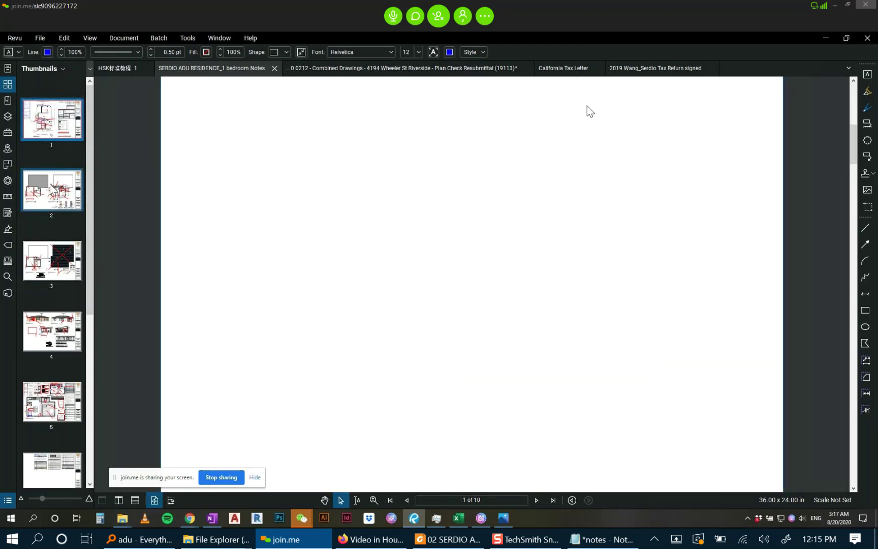
pyautogui.scroll(5, 607, 258)
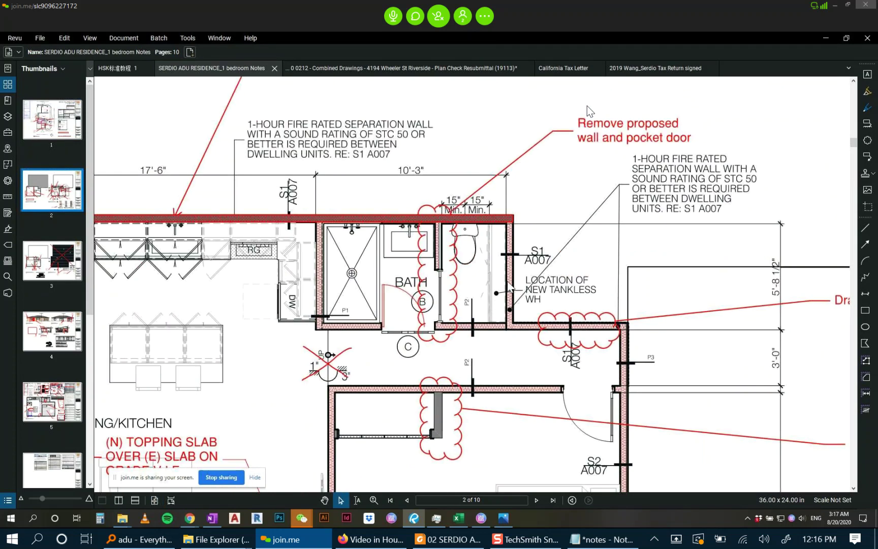
pyautogui.scroll(-1, 501, 291)
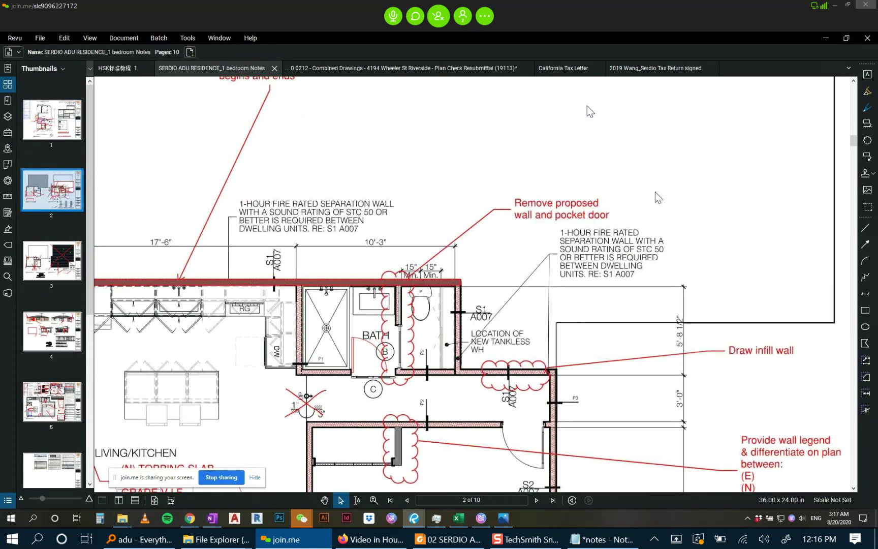
pyautogui.scroll(-1, 254, 428)
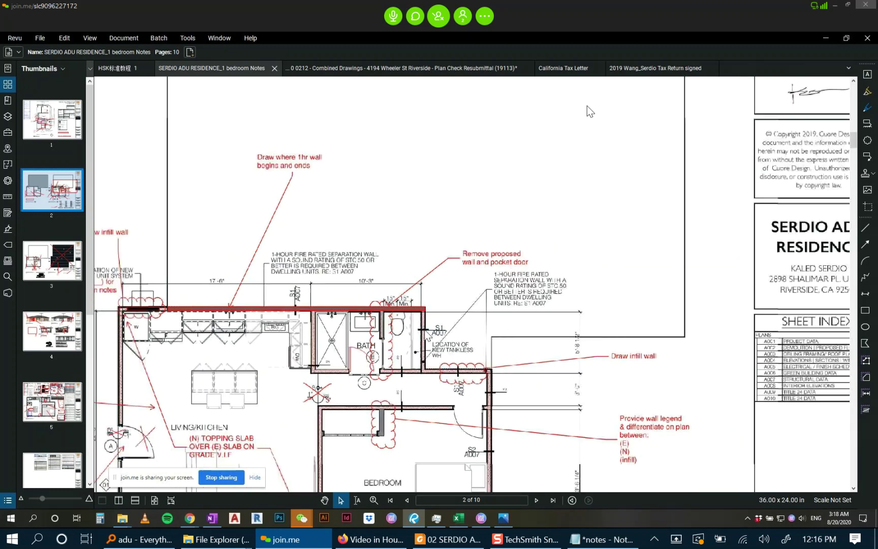
pyautogui.scroll(-5, 447, 346)
pyautogui.scroll(3, 449, 346)
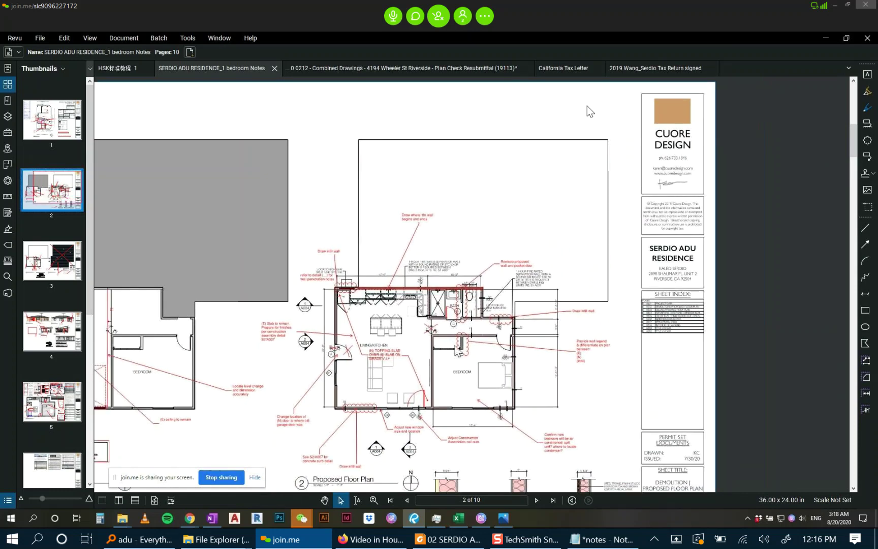
pyautogui.scroll(2, 456, 348)
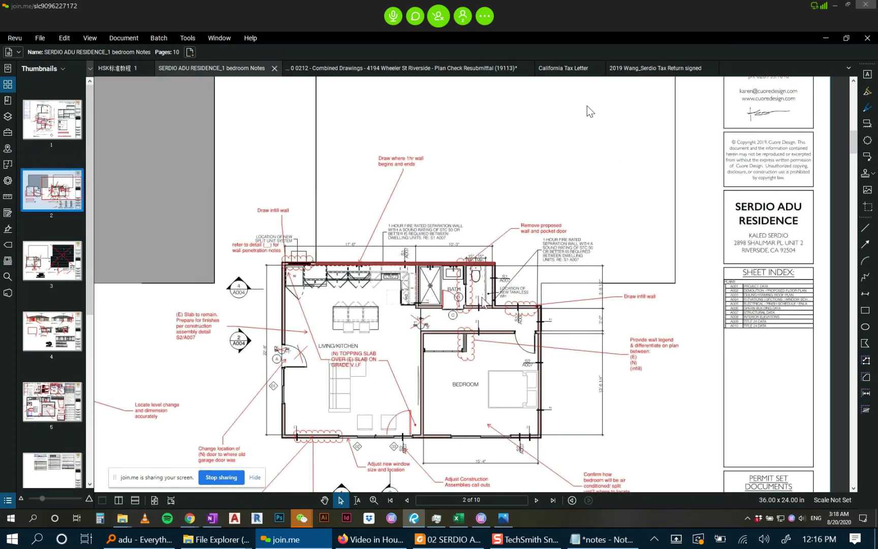
pyautogui.scroll(3, 523, 294)
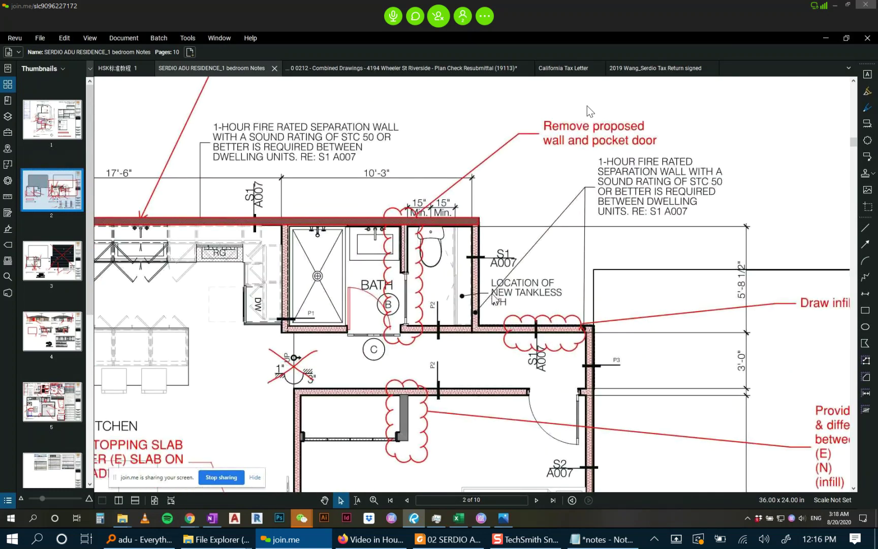
# Draw a small red circle at the existing water heater's location, in the room corner above the bedroom on page 2's demolition floor plan.
pyautogui.scroll(-5, 537, 291)
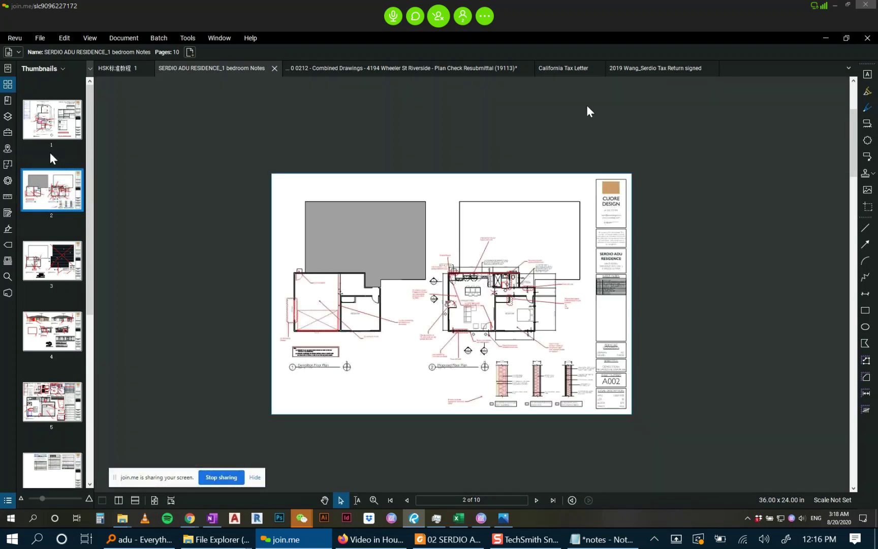
pyautogui.click(51, 120)
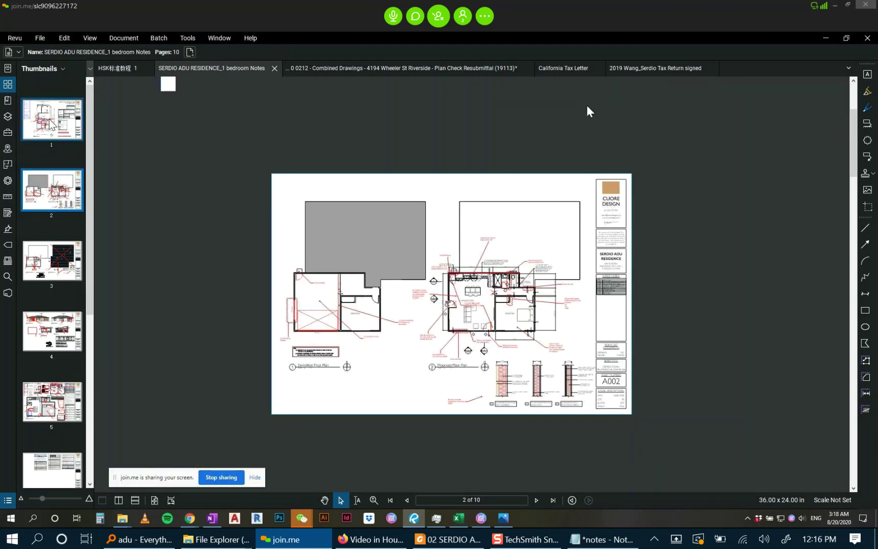
pyautogui.click(51, 207)
pyautogui.scroll(5, 231, 271)
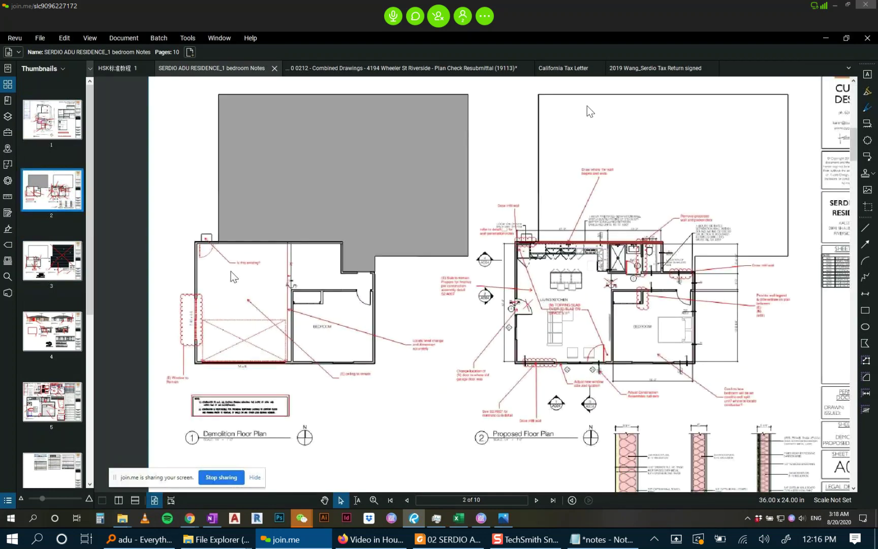
pyautogui.click(865, 326)
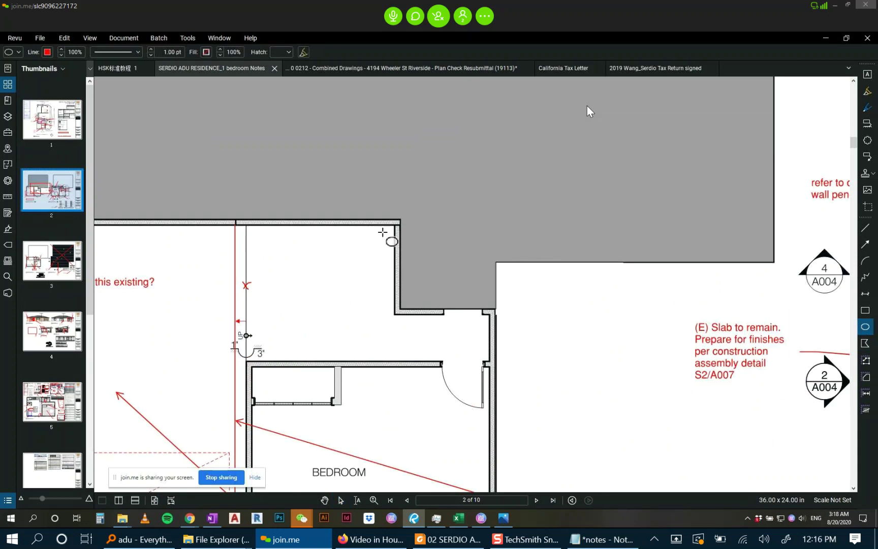
pyautogui.moveTo(382, 229); pyautogui.dragTo(363, 249)
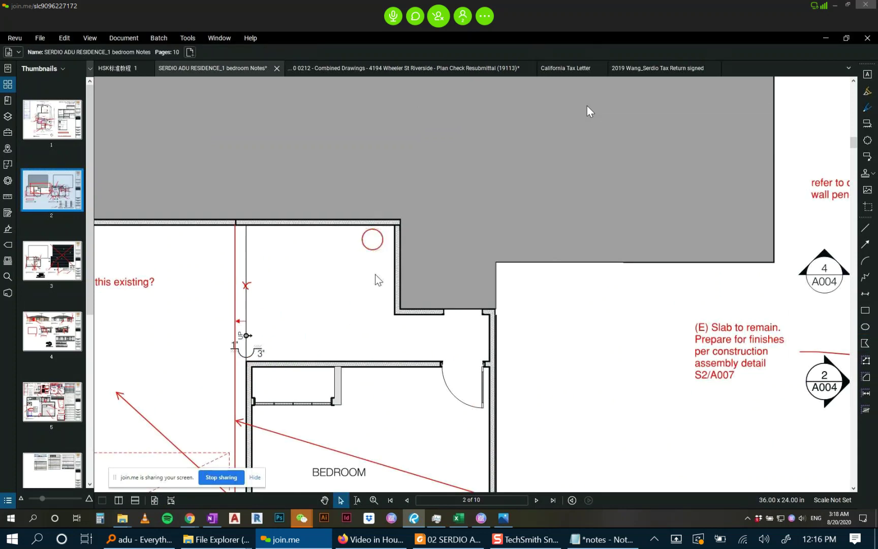
pyautogui.scroll(2, 376, 274)
pyautogui.scroll(-3, 448, 256)
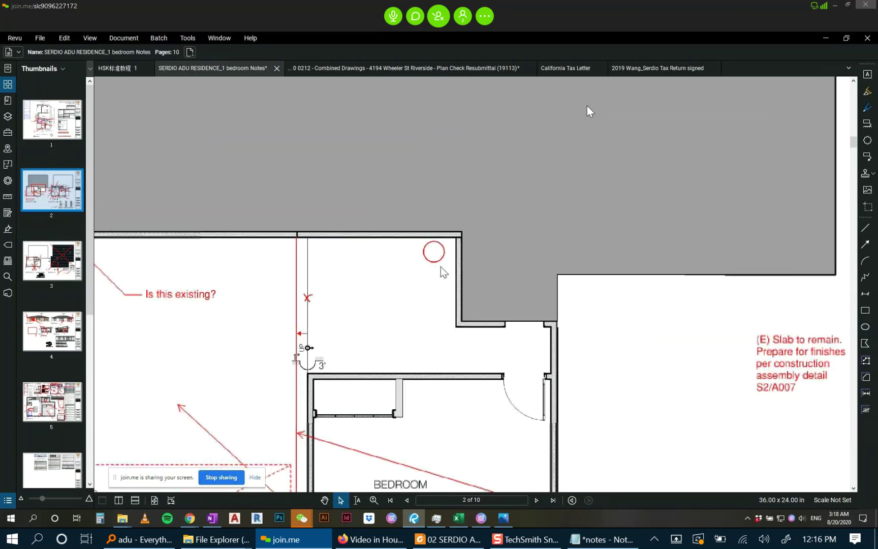
pyautogui.scroll(3, 461, 276)
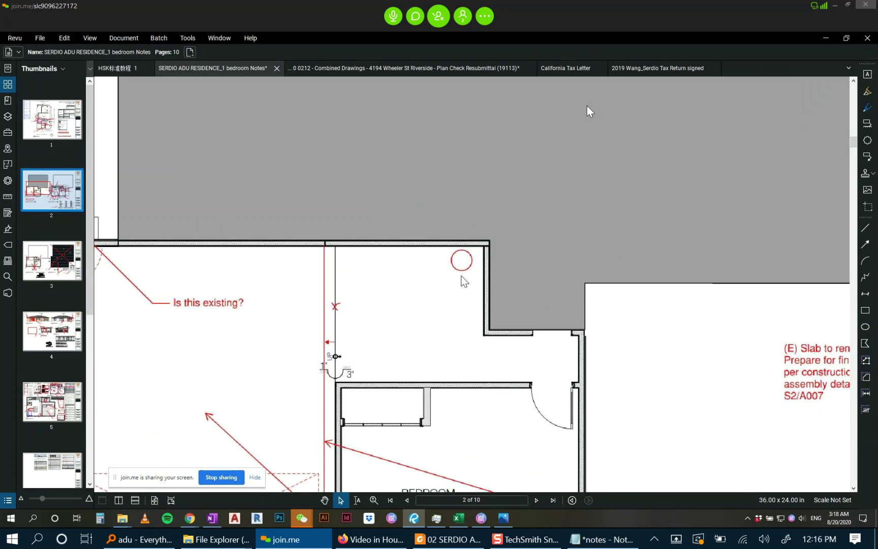
pyautogui.moveTo(475, 265)
pyautogui.mouseDown()
pyautogui.moveTo(487, 271)
pyautogui.moveTo(425, 296)
pyautogui.mouseUp()
pyautogui.scroll(-1, 487, 272)
pyautogui.scroll(-3, 486, 270)
pyautogui.click(616, 369)
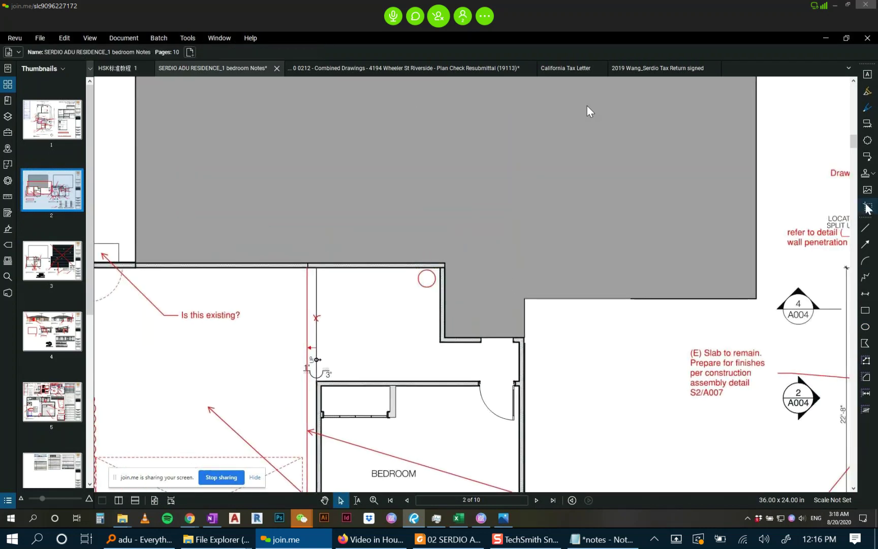
# Add a callout pointing to the circle reading "(E) WATER HEATER TO BE REMOVED & REPLACED WITH TANKLESS WATER HEATER FOR UNIT A AND".
pyautogui.click(867, 156)
pyautogui.click(429, 274)
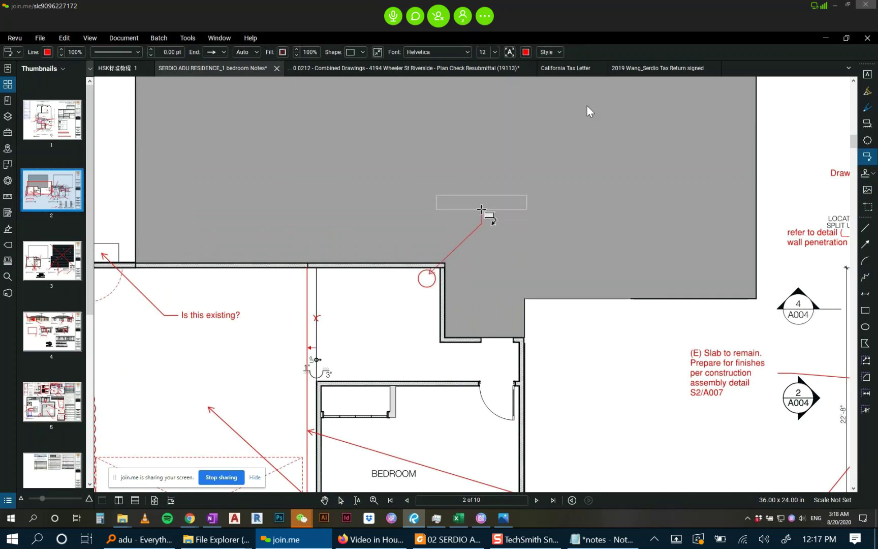
pyautogui.click(497, 203)
pyautogui.write('(')
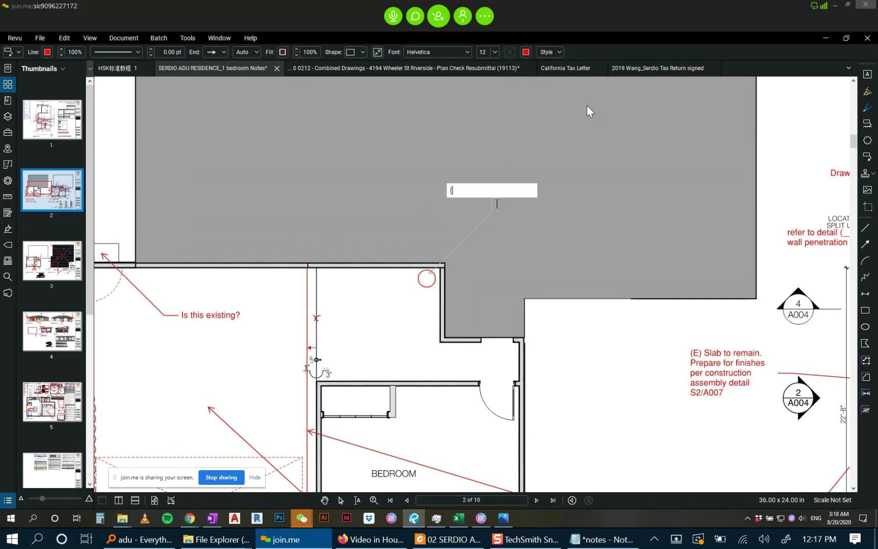
pyautogui.write('E) WATER HEATER TO BE REC')
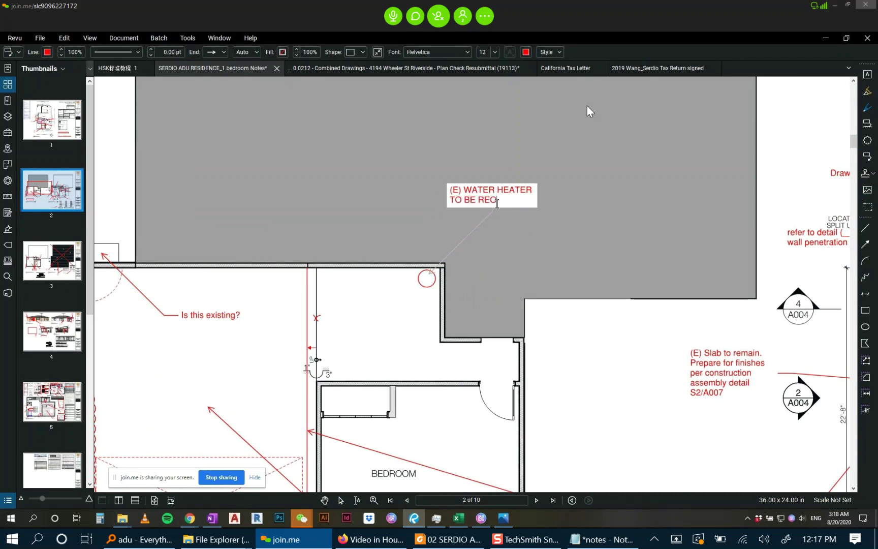
pyautogui.press('BackSpace')
pyautogui.write('MOVED & REPLA')
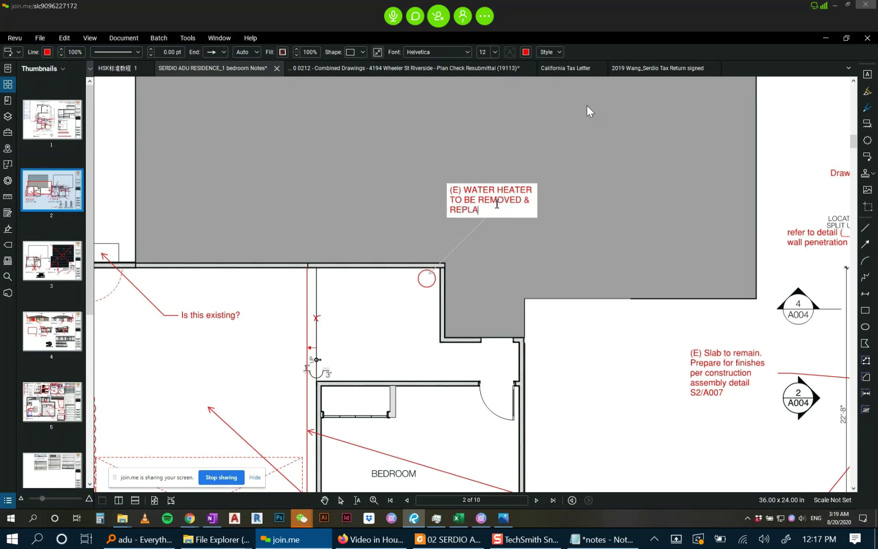
pyautogui.write('CED WITH TANKLES')
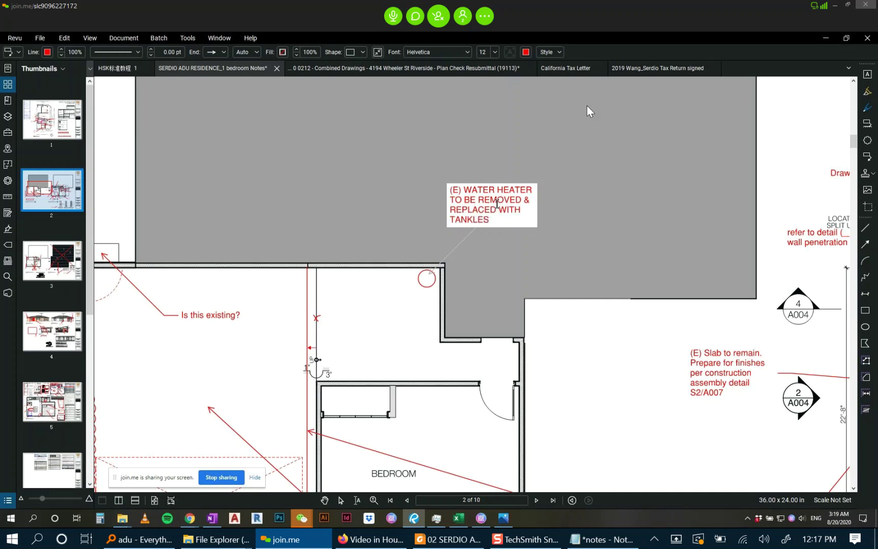
pyautogui.write('S WATER HEATER ')
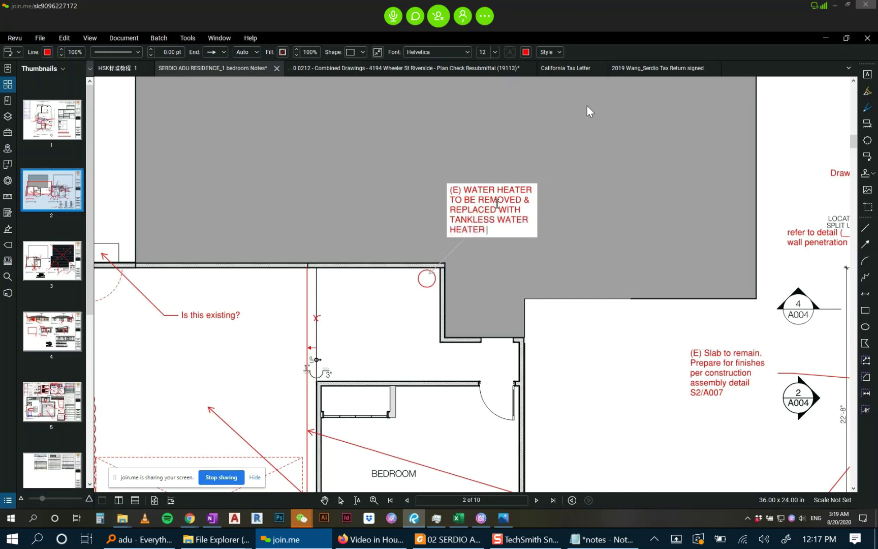
pyautogui.write('FOR UNIT A')
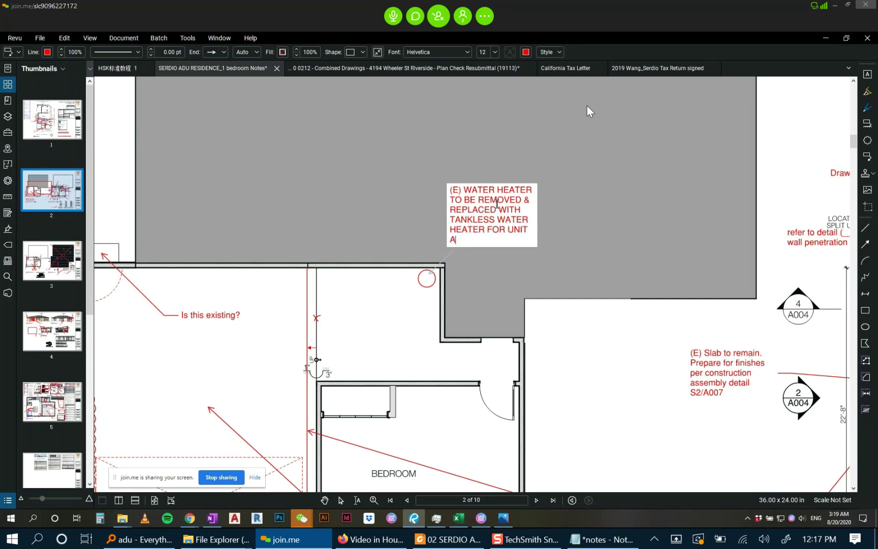
pyautogui.write(' AND A')
pyautogui.press('BackSpace')
# Reword the ending of the water heater callout to "REPLACED WITH A TANKLESS WATER HEATER FOR EACH UNIT".
pyautogui.scroll(-4, 497, 203)
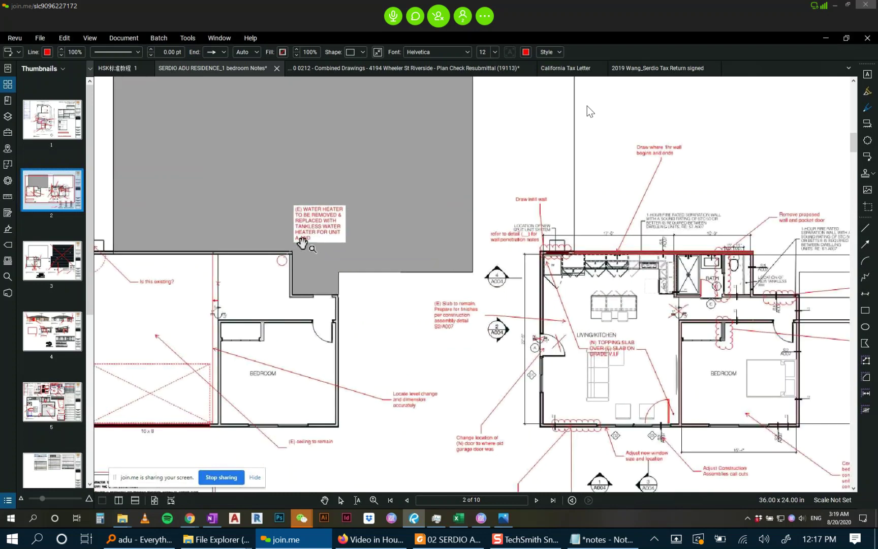
pyautogui.scroll(4, 310, 244)
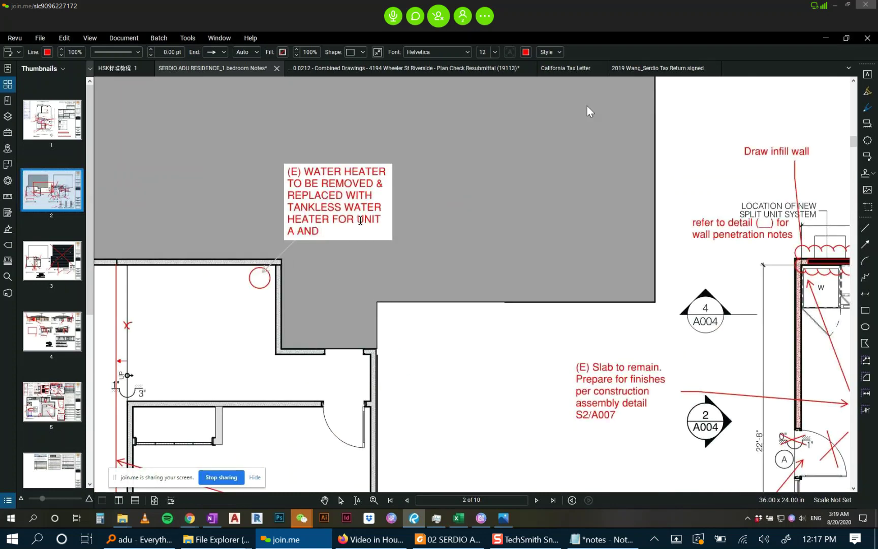
pyautogui.moveTo(357, 219); pyautogui.dragTo(376, 236)
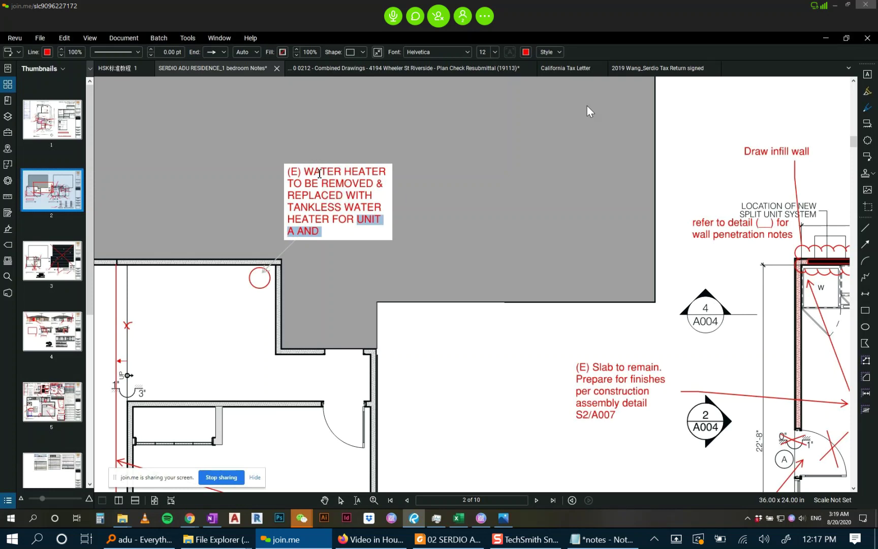
pyautogui.click(380, 199)
pyautogui.write('A')
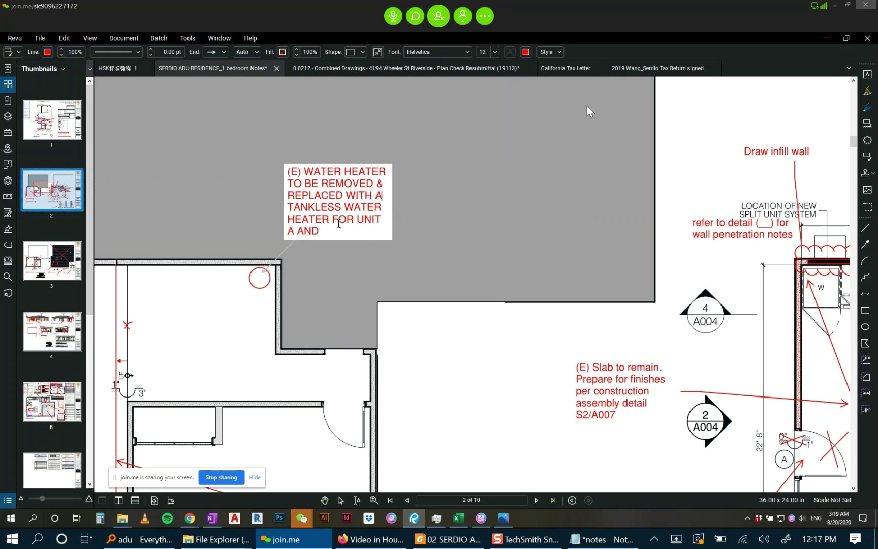
pyautogui.click(360, 222)
pyautogui.write('EAC')
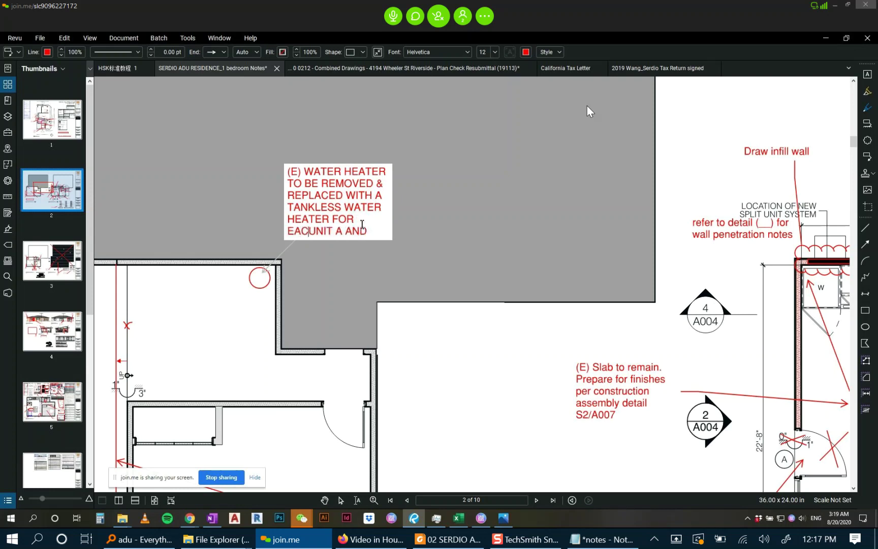
pyautogui.write('H')
pyautogui.moveTo(312, 232); pyautogui.dragTo(365, 243)
pyautogui.press('BackSpace')
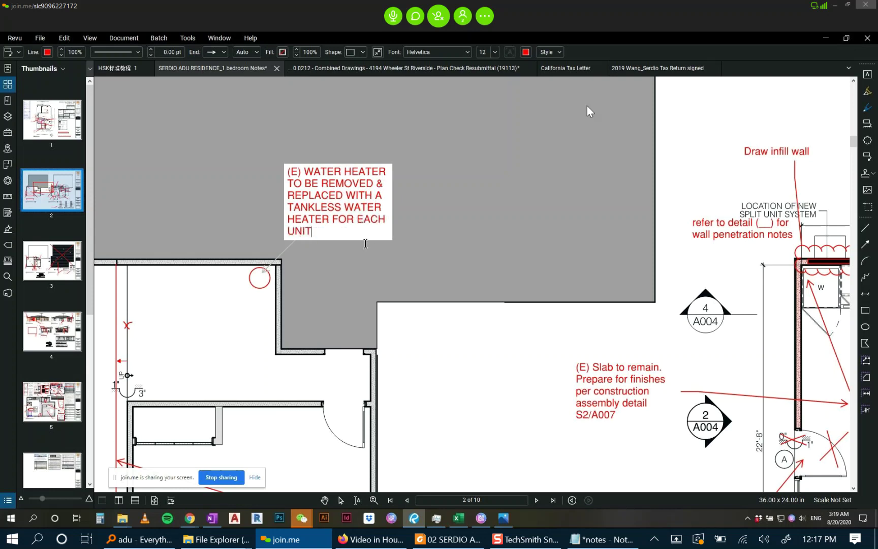
pyautogui.click(328, 267)
# Reposition the water heater callout's text and leader close to the circle, inside the gray existing-house area.
pyautogui.scroll(-2, 329, 268)
pyautogui.moveTo(349, 208)
pyautogui.mouseDown()
pyautogui.moveTo(385, 173)
pyautogui.moveTo(372, 162)
pyautogui.moveTo(292, 161)
pyautogui.moveTo(290, 154)
pyautogui.mouseUp()
pyautogui.click(233, 145)
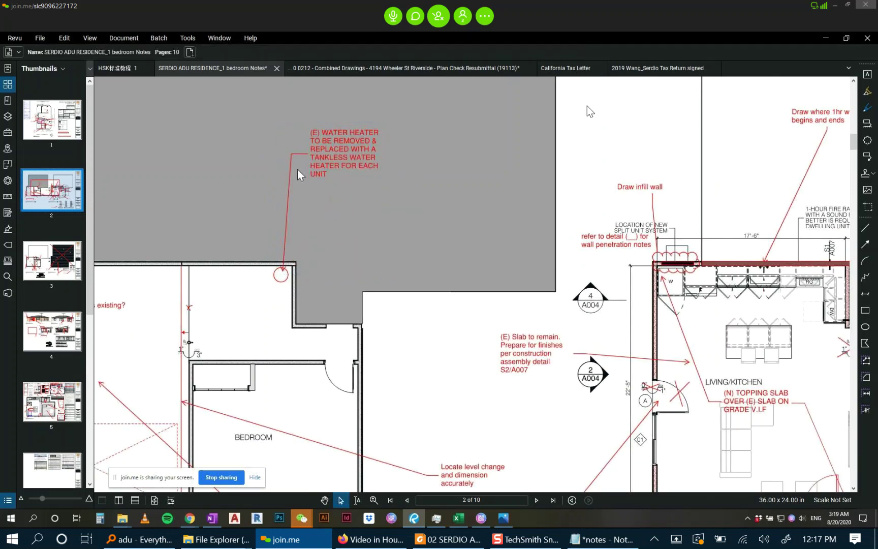
pyautogui.scroll(-1, 363, 201)
pyautogui.scroll(-2, 363, 201)
pyautogui.moveTo(367, 204); pyautogui.dragTo(431, 237)
pyautogui.scroll(2, 397, 226)
pyautogui.moveTo(414, 197)
pyautogui.mouseDown()
pyautogui.moveTo(416, 235)
pyautogui.moveTo(373, 231)
pyautogui.moveTo(380, 224)
pyautogui.moveTo(453, 234)
pyautogui.mouseUp()
pyautogui.click(496, 225)
pyautogui.scroll(2, 426, 239)
pyautogui.scroll(-3, 476, 284)
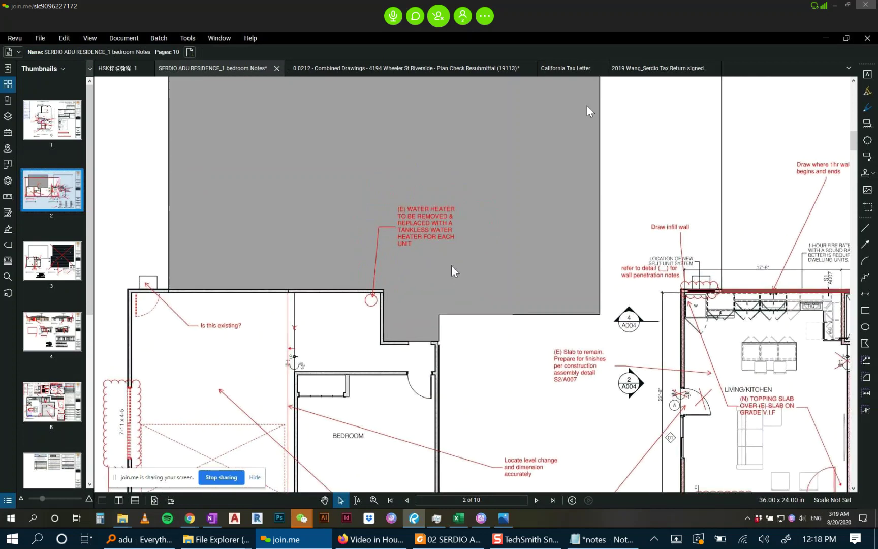
pyautogui.moveTo(444, 238); pyautogui.dragTo(459, 271)
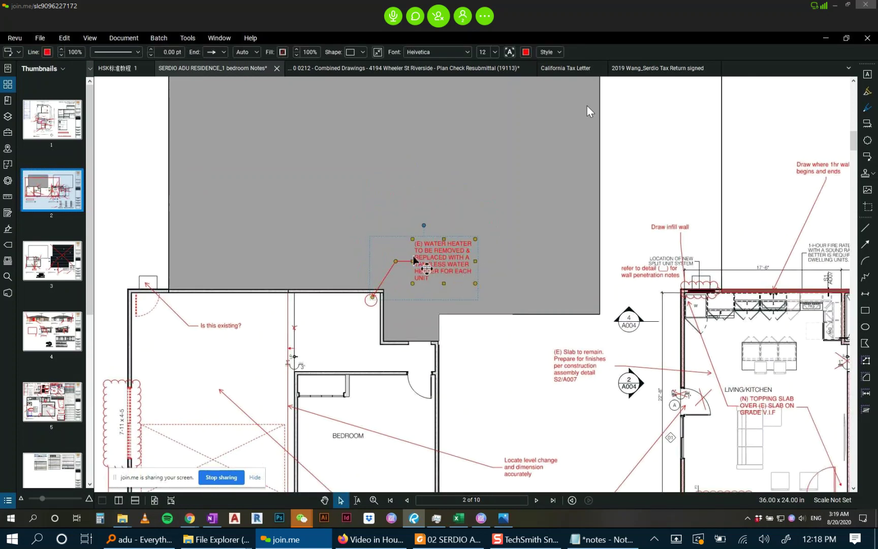
pyautogui.click(404, 216)
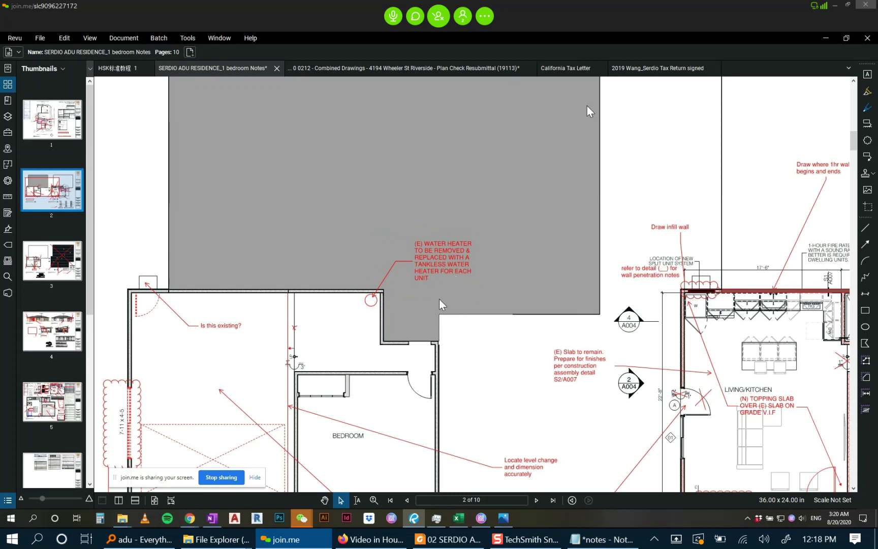
# Examine the existing water heater location and surrounding walls on the demolition plan against the proposed floor plan.
pyautogui.moveTo(472, 243); pyautogui.dragTo(443, 241)
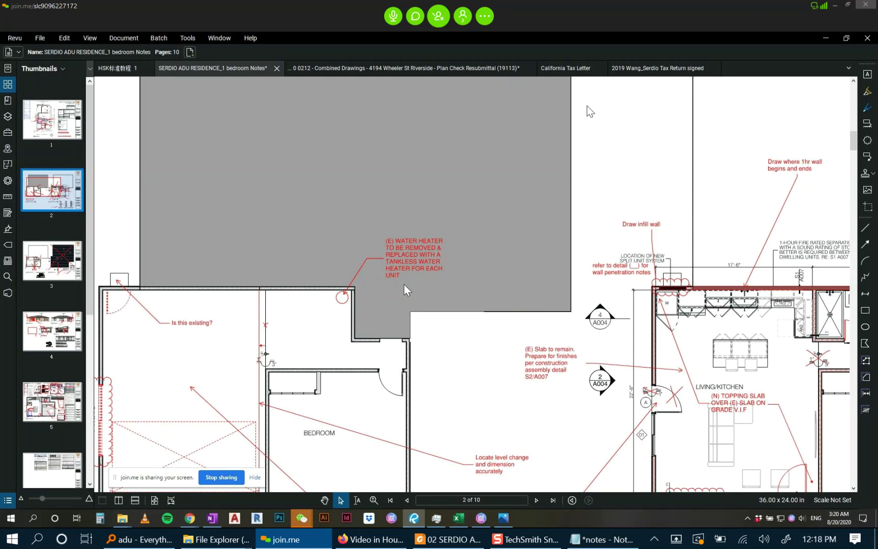
pyautogui.scroll(-4, 406, 289)
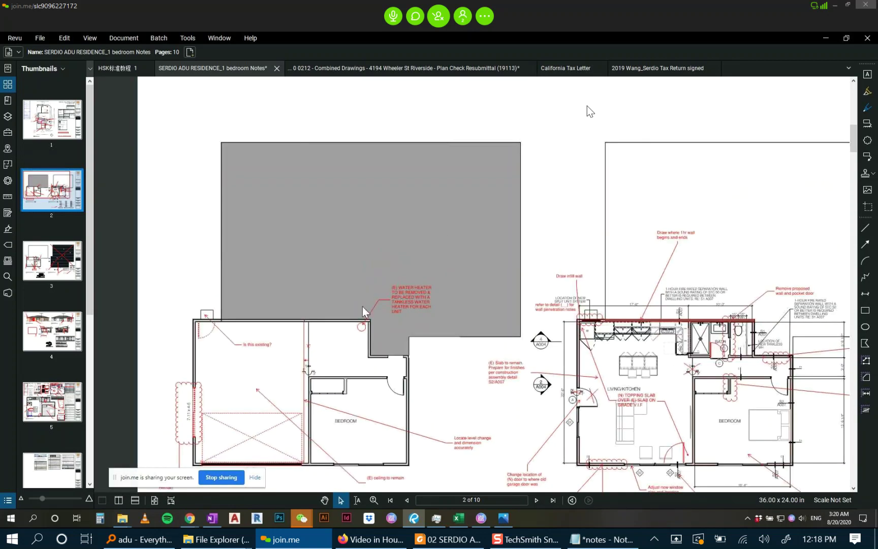
pyautogui.scroll(2, 362, 311)
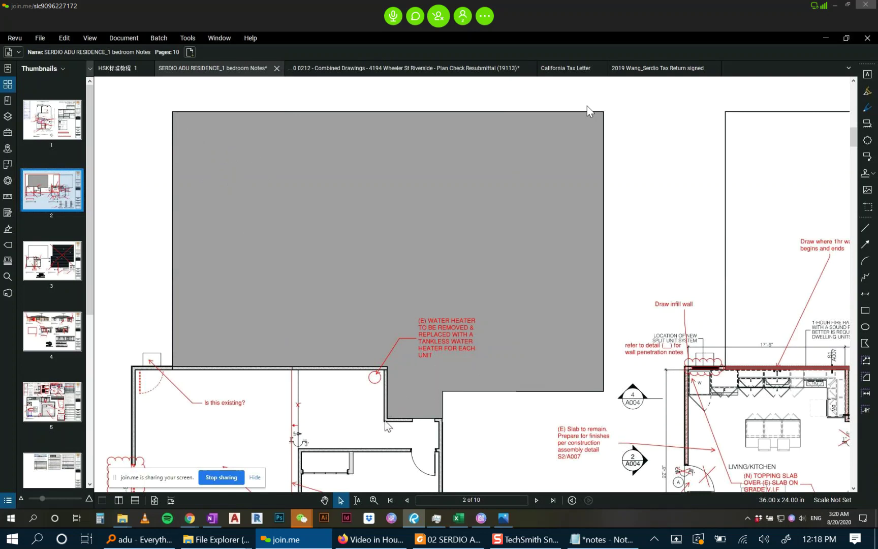
pyautogui.moveTo(323, 398); pyautogui.dragTo(387, 286)
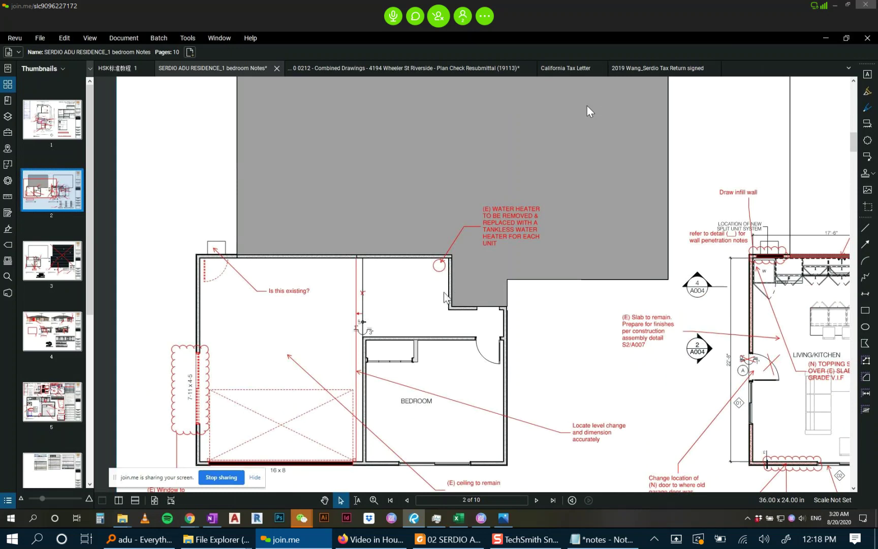
pyautogui.moveTo(429, 265); pyautogui.dragTo(214, 393)
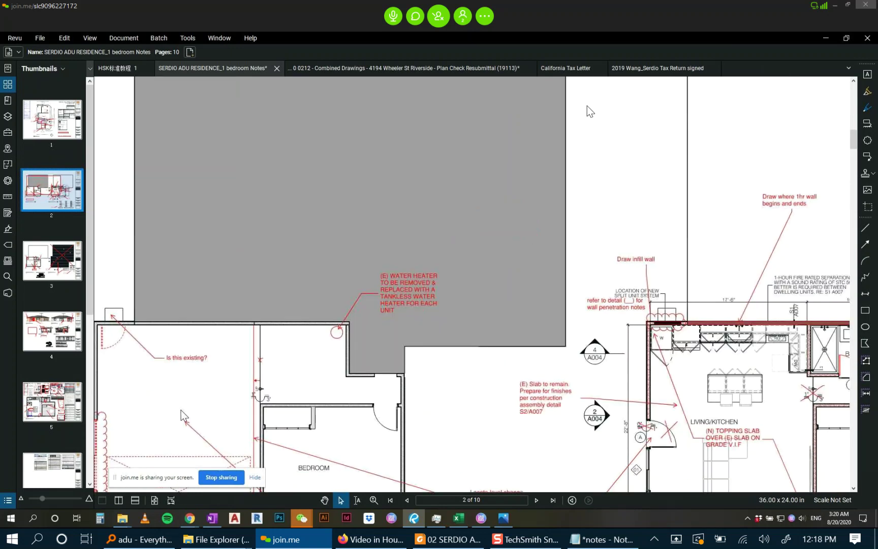
pyautogui.scroll(-2, 400, 344)
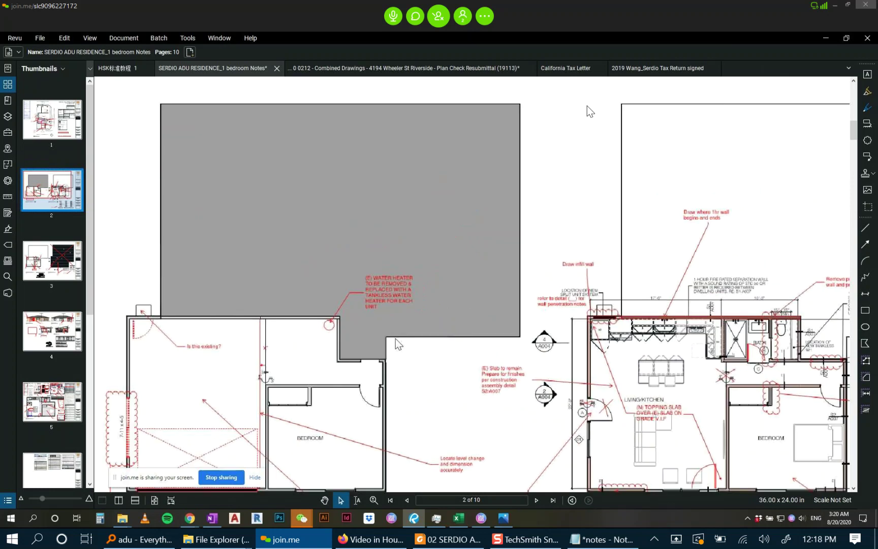
pyautogui.scroll(-2, 399, 345)
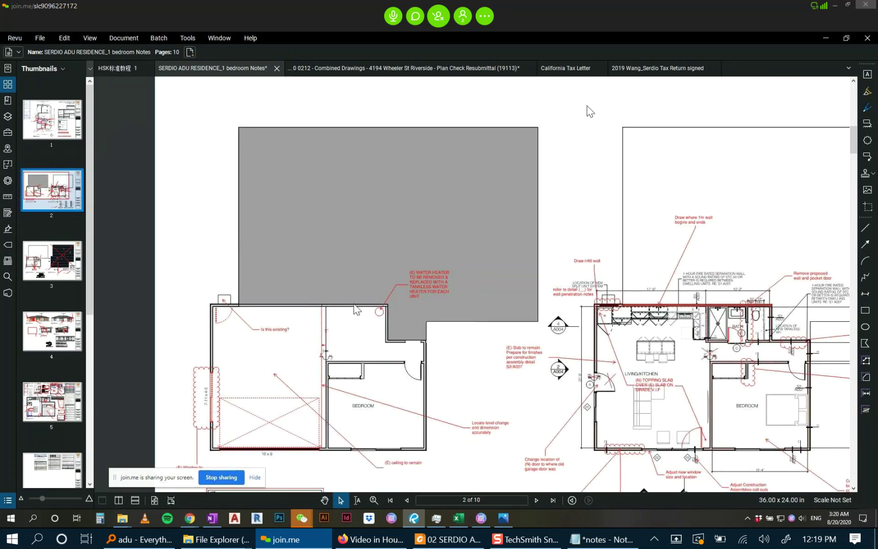
pyautogui.scroll(1, 378, 346)
pyautogui.scroll(1, 379, 349)
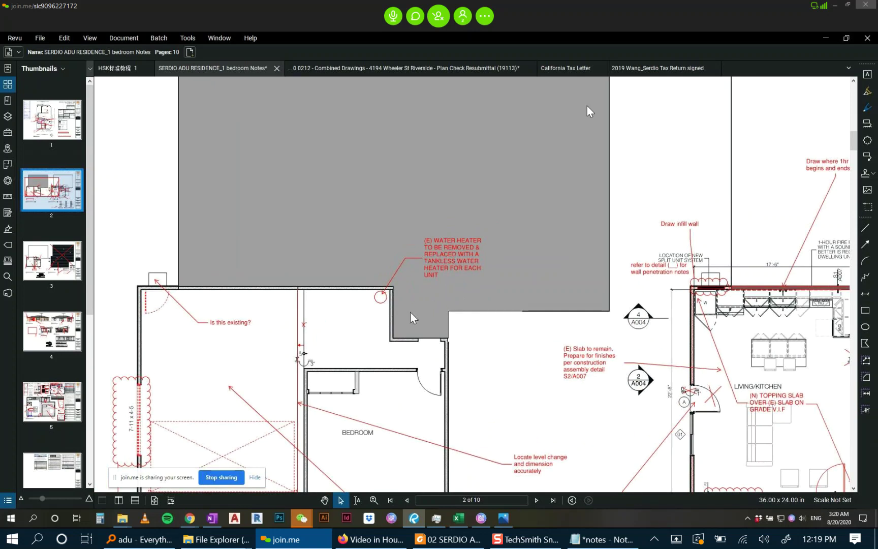
# Open the Combined Drawings plan check resubmittal set and view the site plan on page 1 for reference.
pyautogui.click(386, 68)
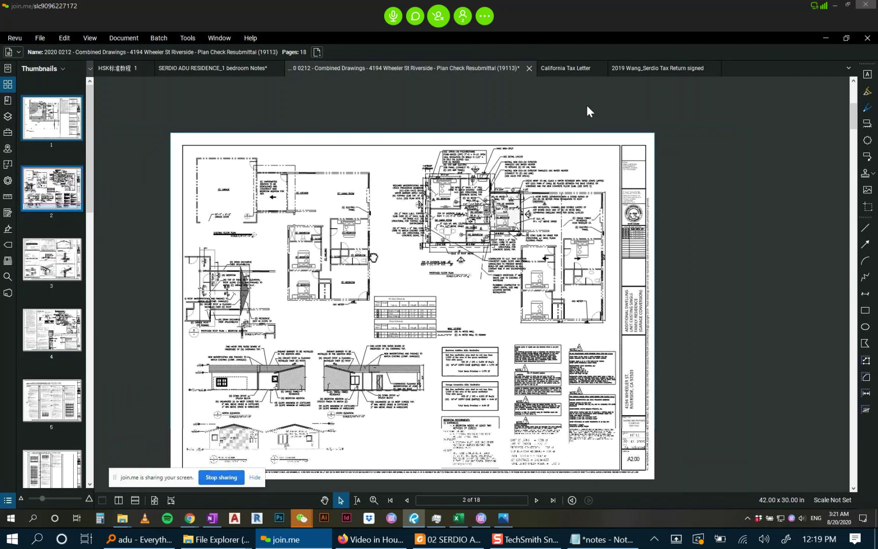
pyautogui.click(53, 136)
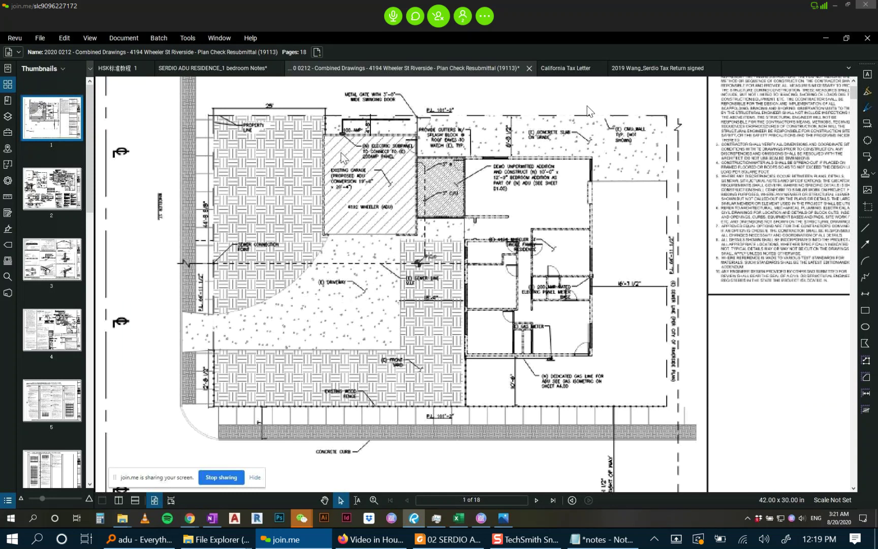
# Examine the tankless water heater callouts on the proposed floor plan on page 2 of the reference set.
pyautogui.press('Right')
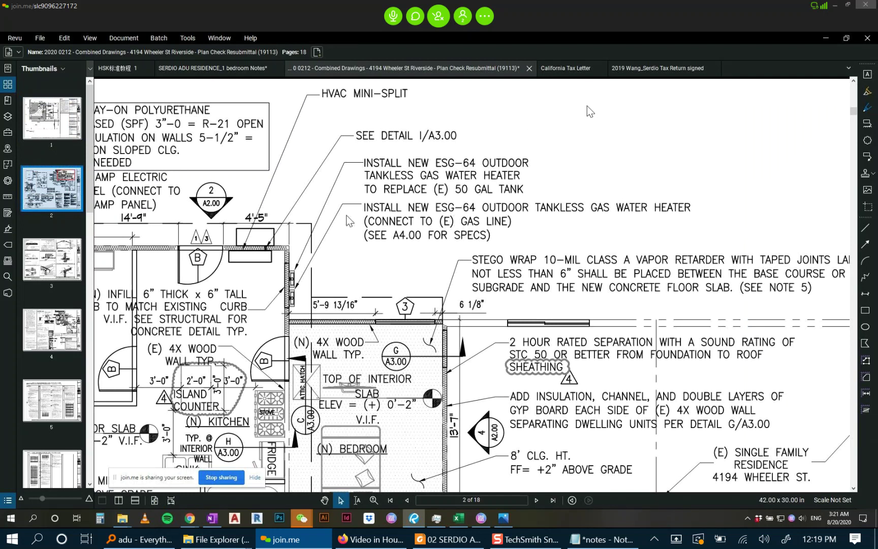
pyautogui.scroll(-1, 587, 106)
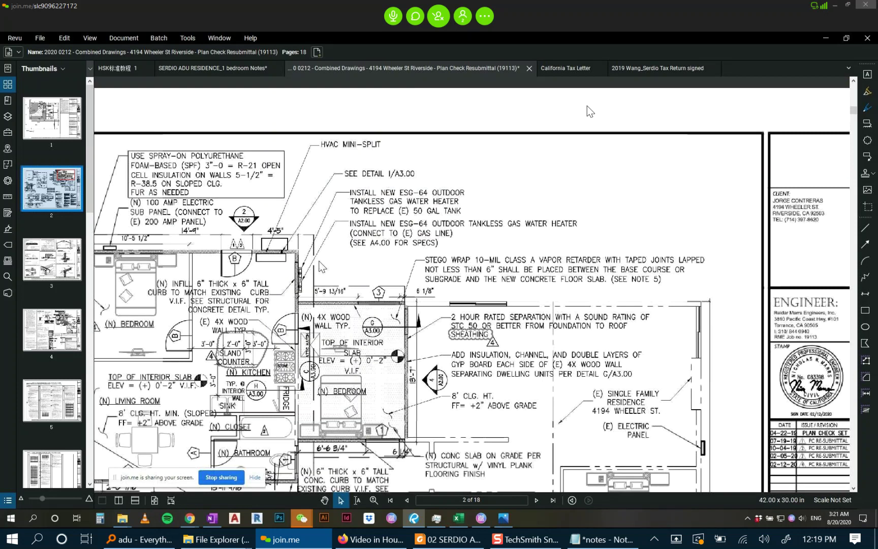
pyautogui.scroll(-2, 588, 105)
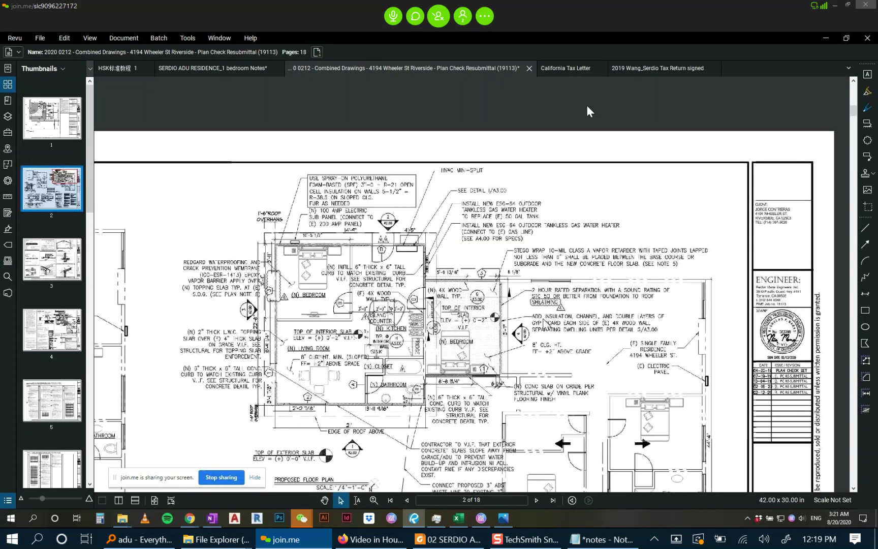
pyautogui.scroll(1, 588, 105)
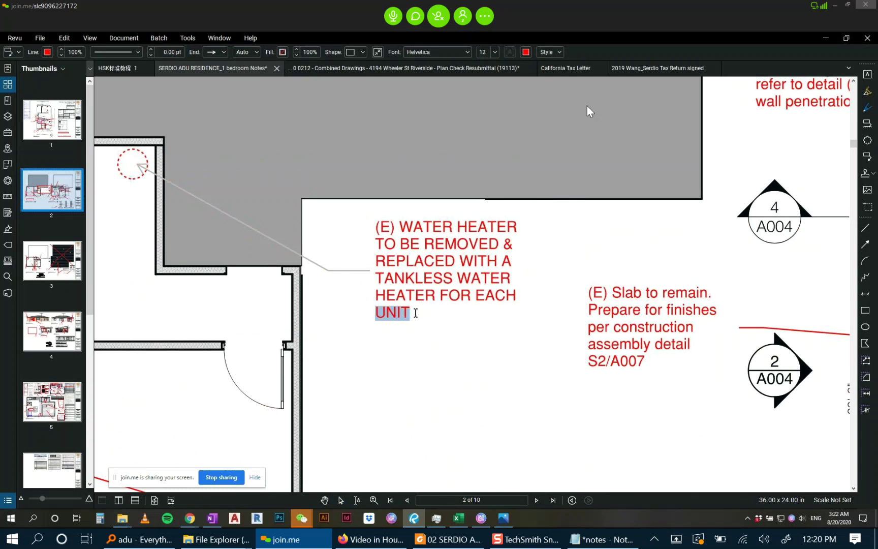
# Switch to the Notepad notes and add item 8 below item 7, "is the adress a and b or unit and 2".
pyautogui.hotkey('alt', 'Tab')
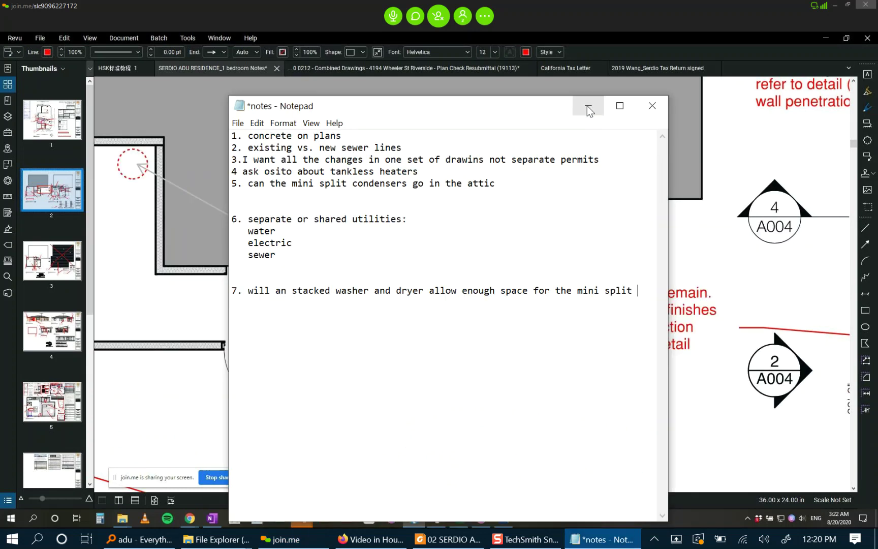
pyautogui.click(257, 330)
pyautogui.click(272, 303)
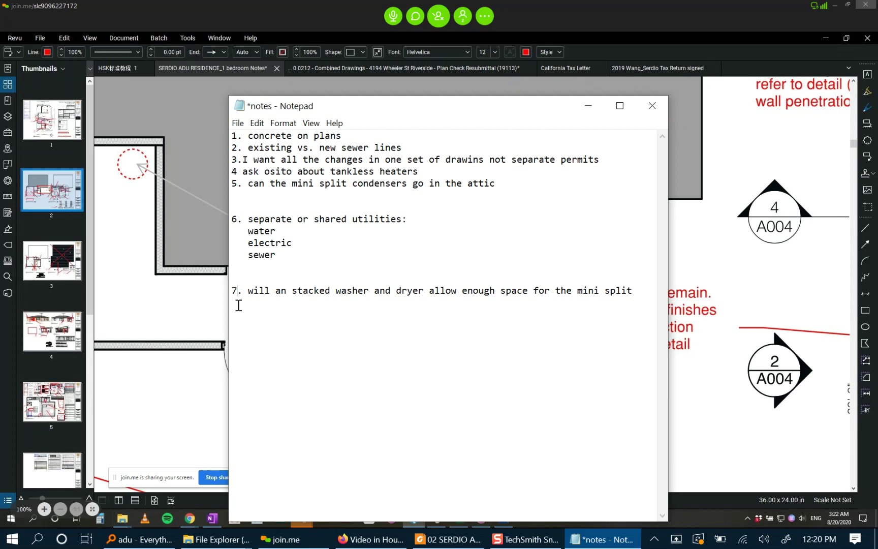
pyautogui.click(632, 289)
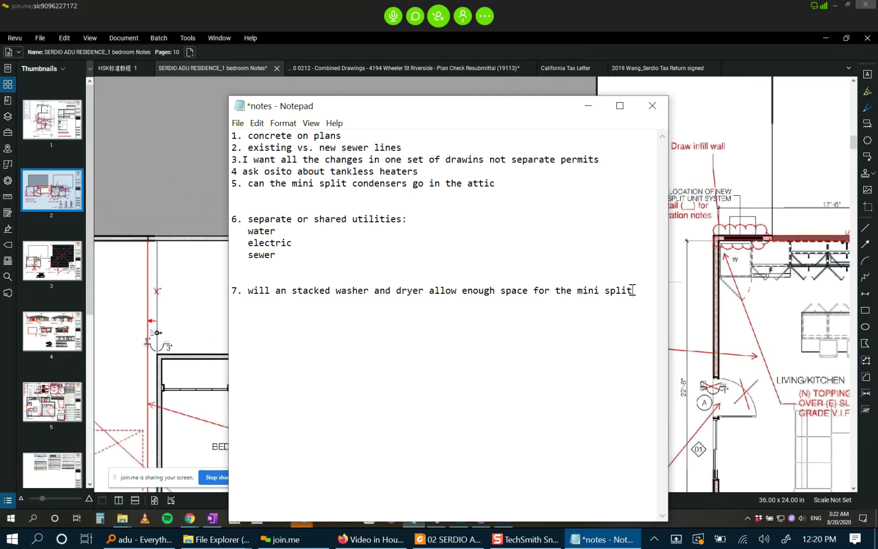
pyautogui.press('Return')
pyautogui.press('Return')
pyautogui.write('8. is')
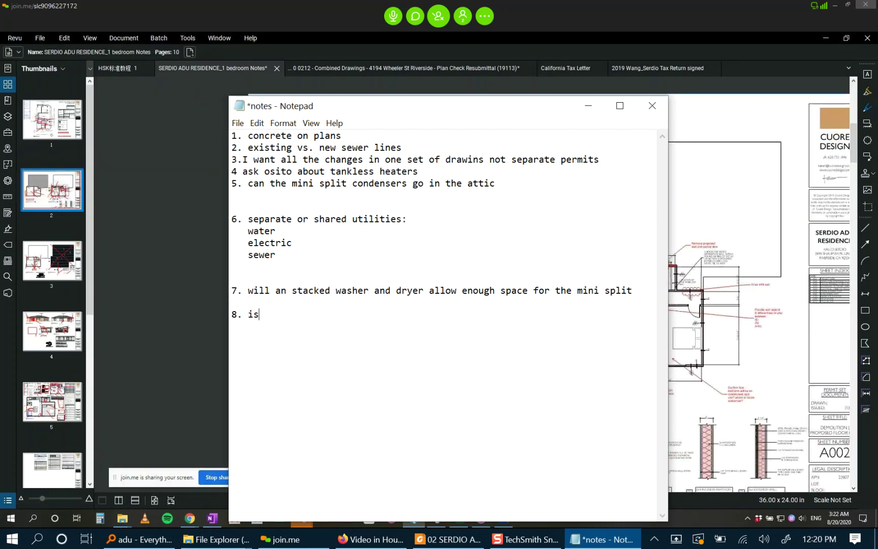
pyautogui.write(' the adress a')
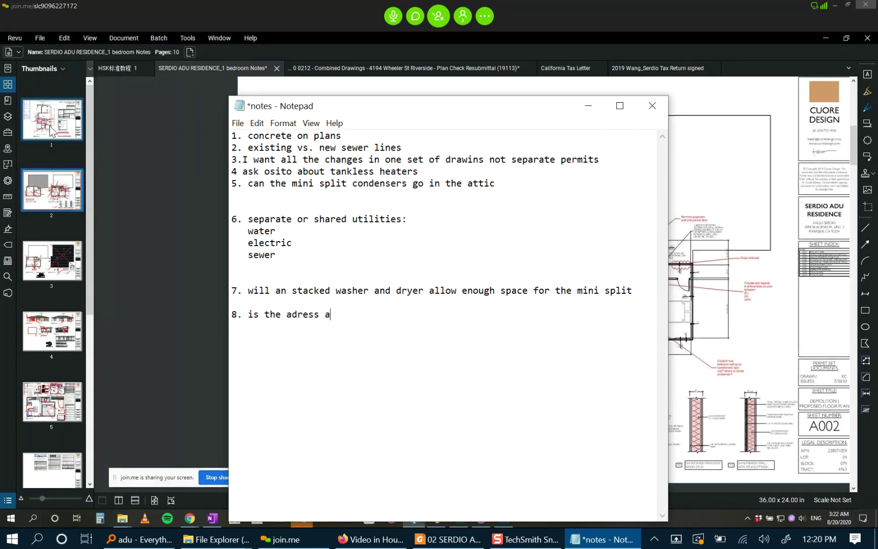
pyautogui.write(' and b or unit')
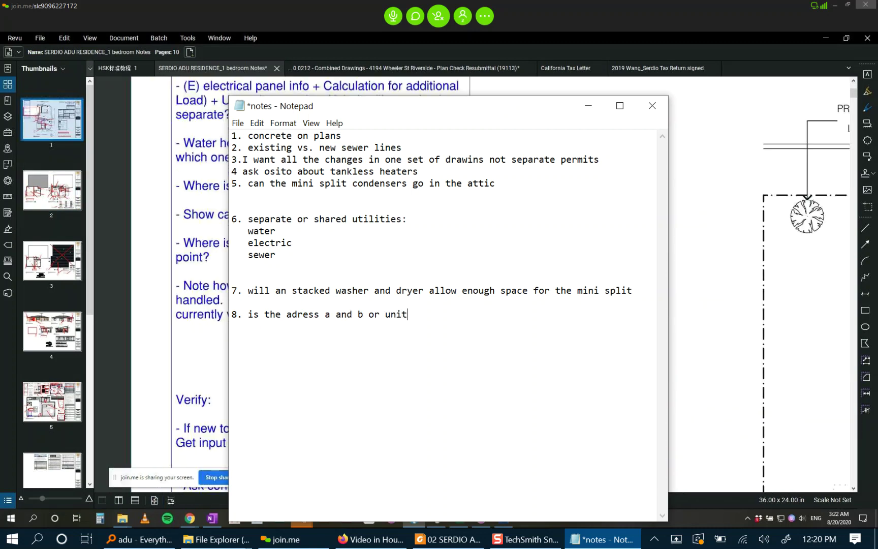
pyautogui.write(' and 2')
# Back in Revu, reword the first Verify item on page 1 to "New topping slab will be required to correct slope?".
pyautogui.hotkey('alt', 'Tab')
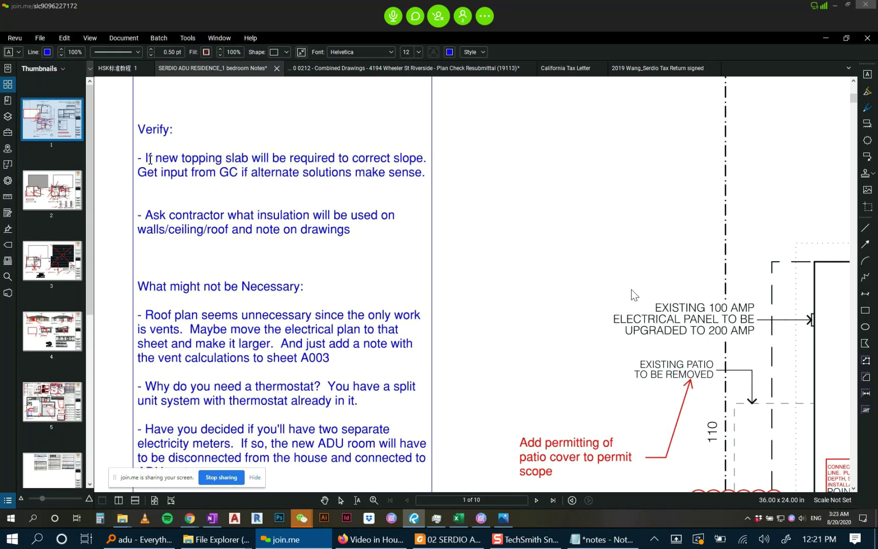
pyautogui.moveTo(151, 159); pyautogui.dragTo(165, 160)
pyautogui.press('BackSpace')
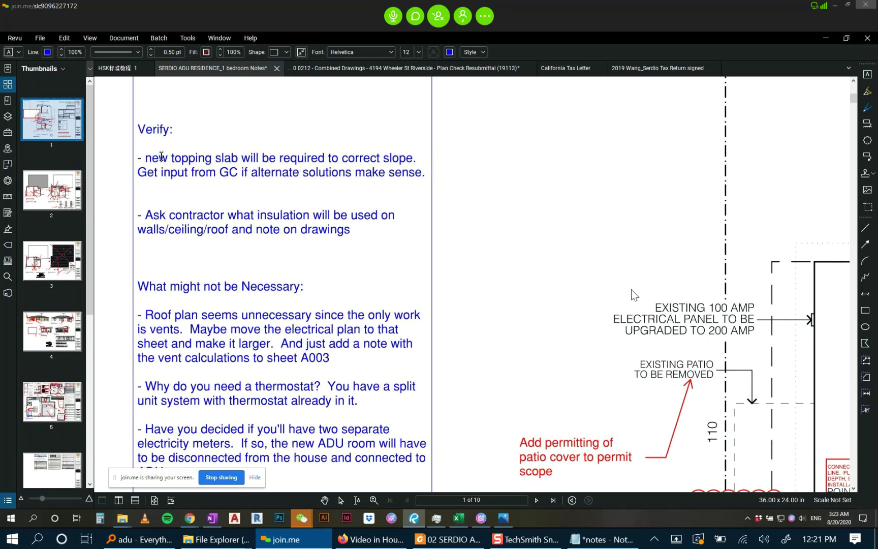
pyautogui.press('Delete')
pyautogui.write('N')
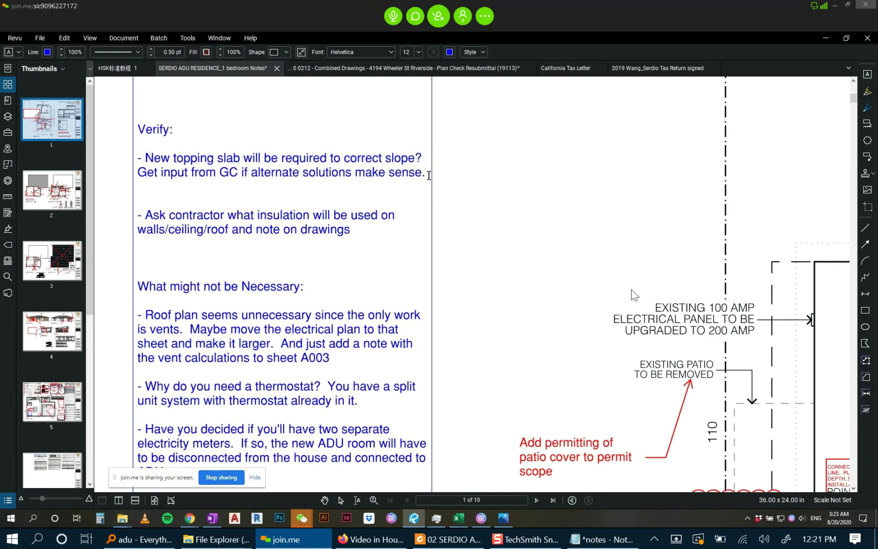
# Remove the period after "make sense" and add the indented sub-note "*Confirm if floating floor will be the solution" below it.
pyautogui.press('BackSpace')
pyautogui.press('BackSpace')
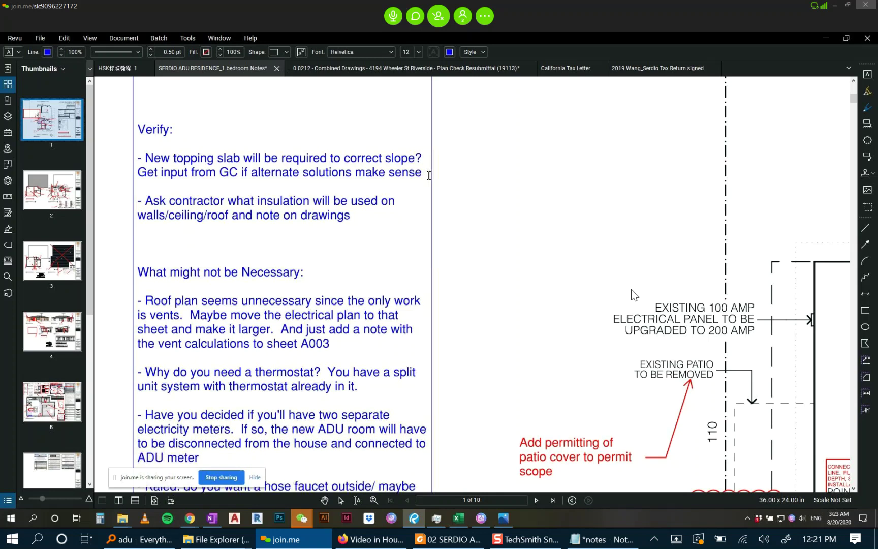
pyautogui.press('Return')
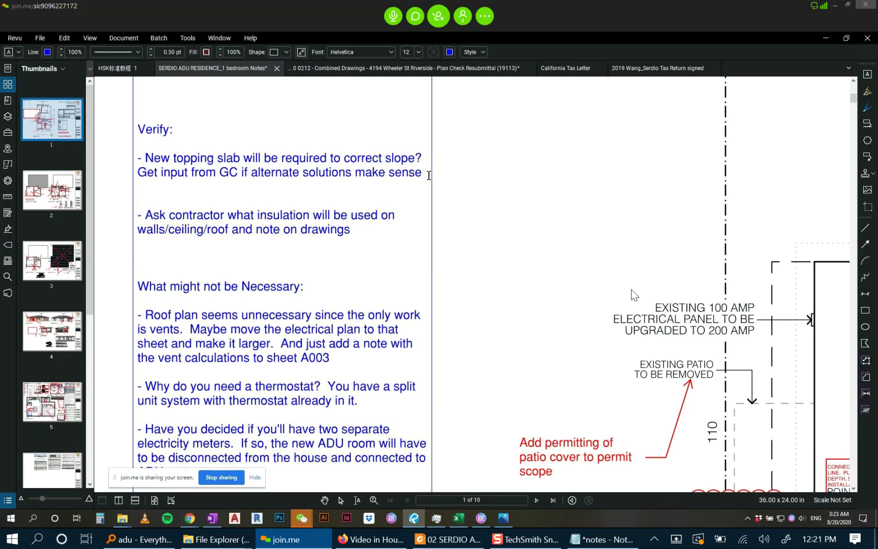
pyautogui.write('*Confirm if floating f')
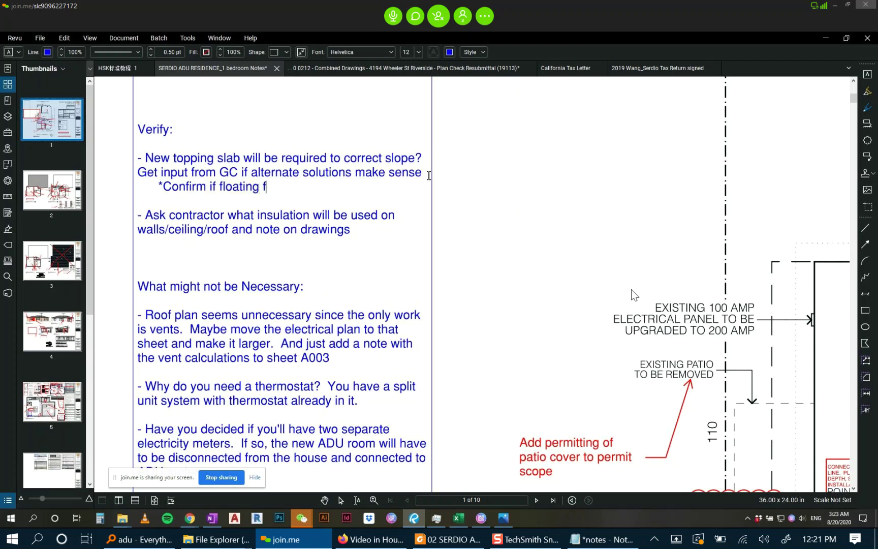
pyautogui.write('loor will be a')
pyautogui.press('BackSpace')
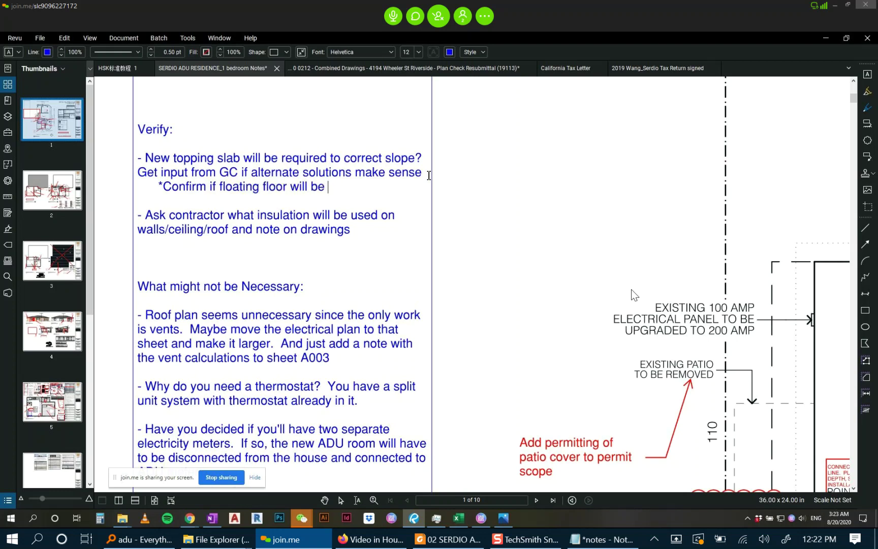
pyautogui.write('the solution')
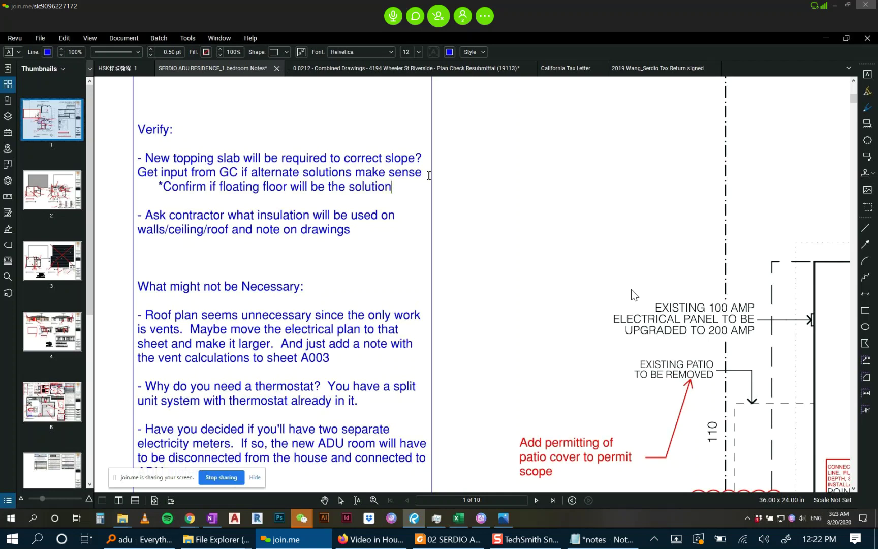
pyautogui.press('Escape')
# Read through the insulation item and the "What might not be Necessary" items in the blue notes box.
pyautogui.scroll(-3, 233, 229)
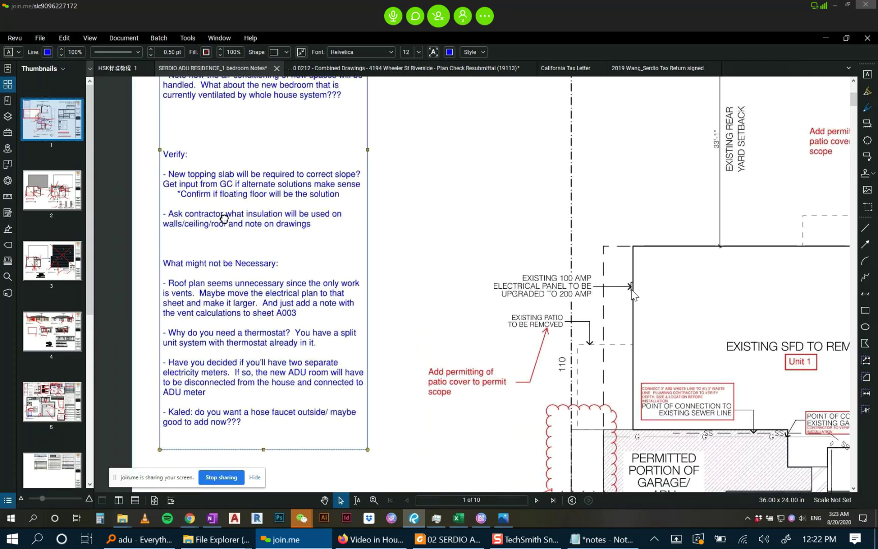
pyautogui.scroll(2, 228, 254)
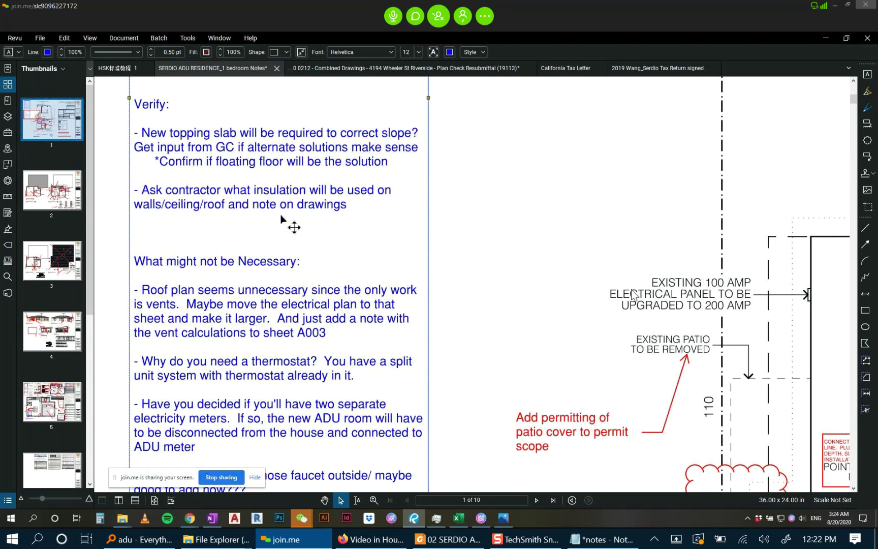
pyautogui.scroll(-1, 280, 219)
pyautogui.scroll(-1, 281, 218)
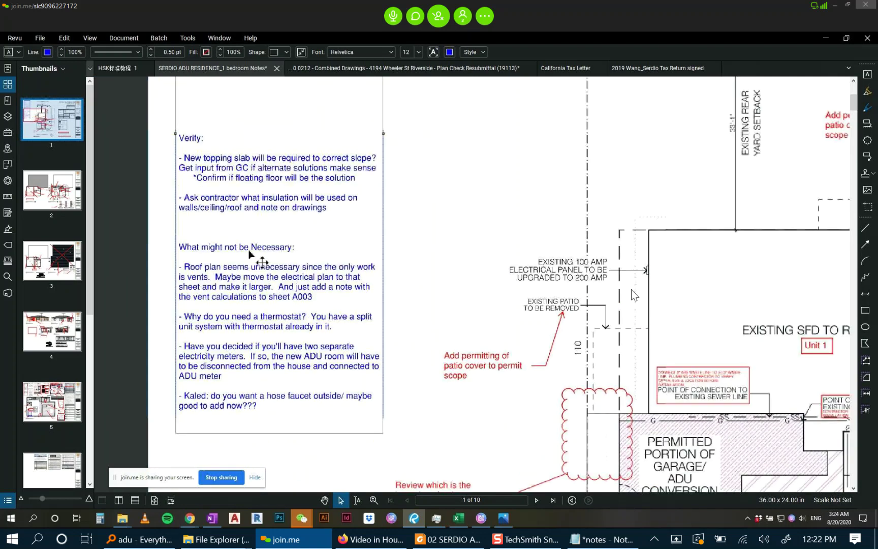
pyautogui.scroll(2, 259, 263)
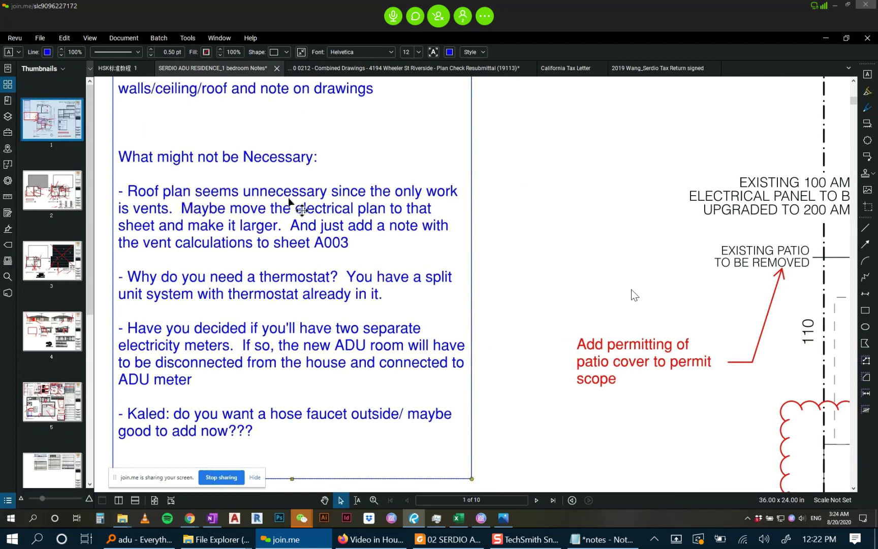
pyautogui.moveTo(213, 203)
pyautogui.mouseDown()
pyautogui.moveTo(196, 150)
pyautogui.moveTo(282, 129)
pyautogui.moveTo(337, 202)
pyautogui.moveTo(318, 192)
pyautogui.mouseUp()
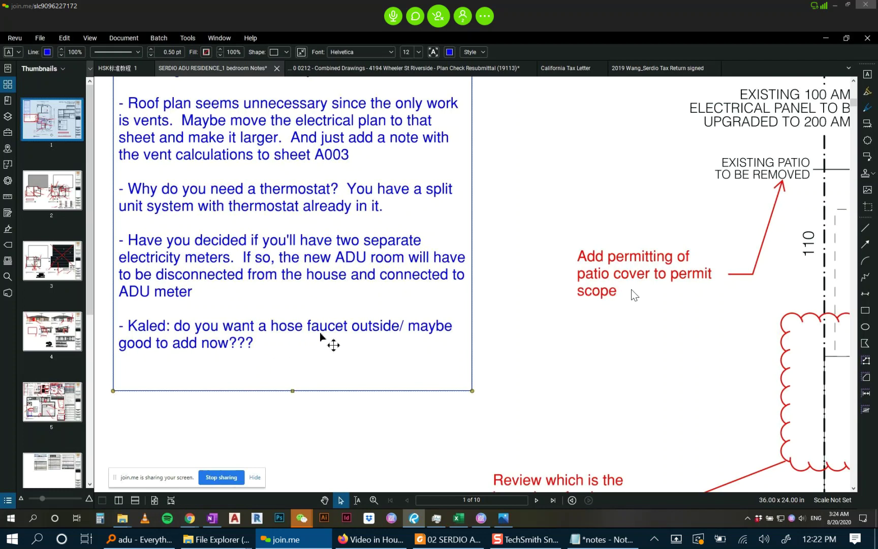
pyautogui.scroll(-2, 321, 334)
pyautogui.scroll(2, 280, 344)
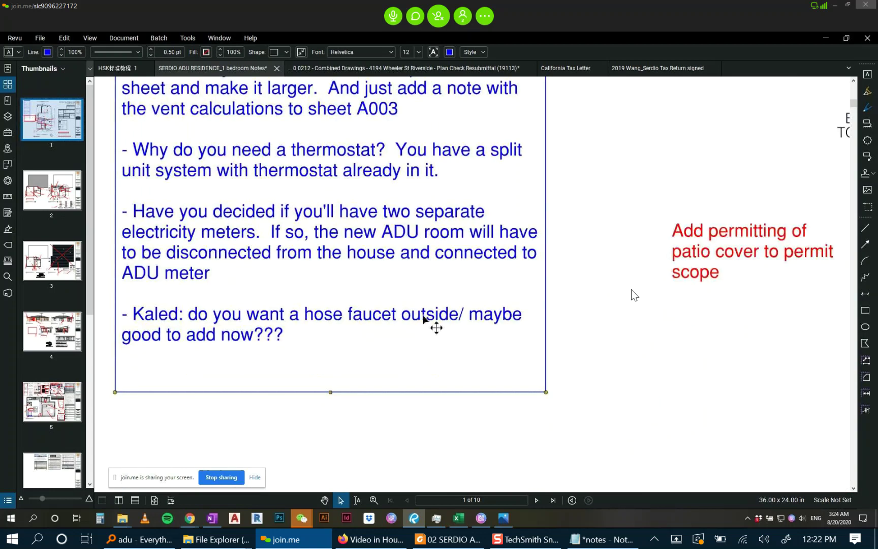
pyautogui.scroll(-1, 423, 318)
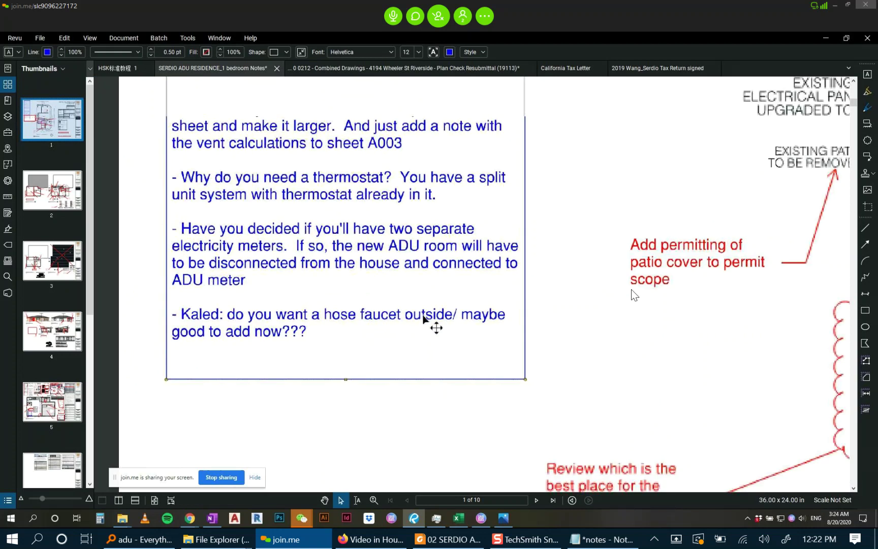
# Examine the site plan around the ADU conversion, checking the sewer and gas connections, condenser location and gas meter markups against the notes.
pyautogui.scroll(-3, 423, 317)
pyautogui.scroll(3, 328, 217)
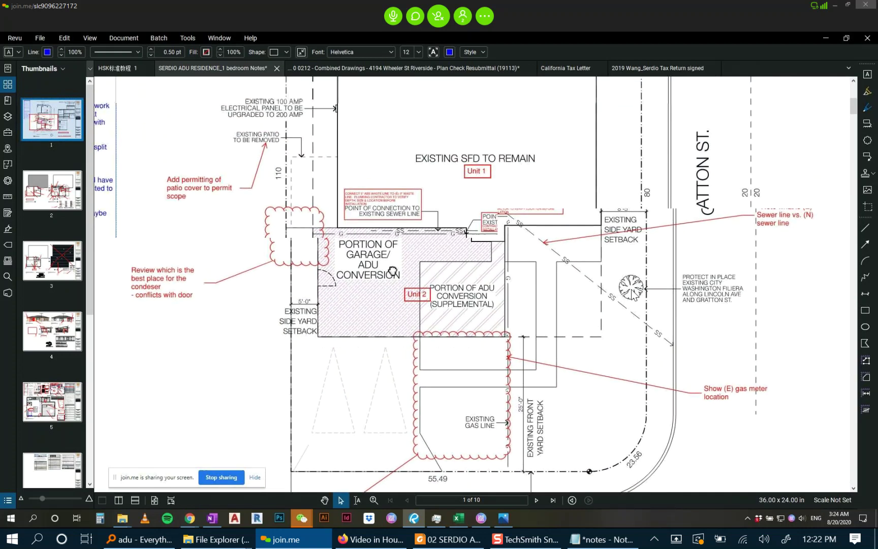
pyautogui.moveTo(393, 271); pyautogui.dragTo(380, 316)
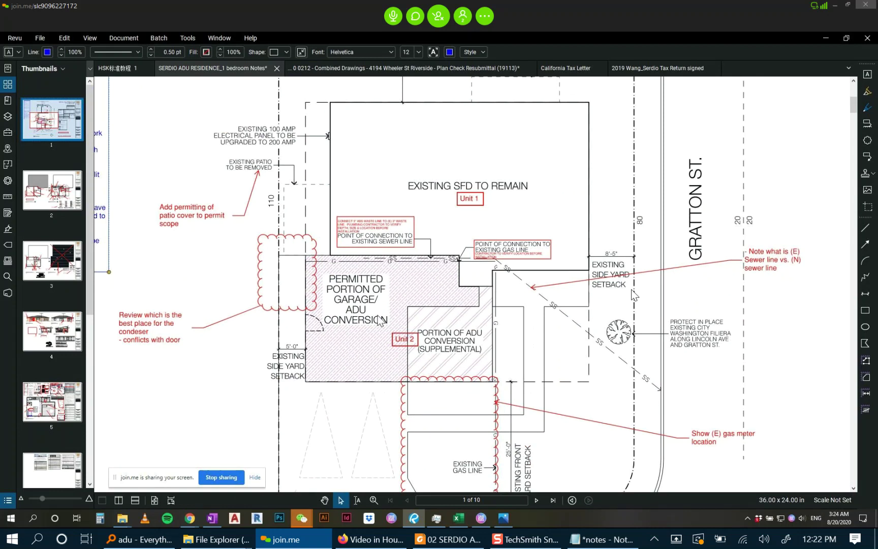
pyautogui.scroll(2, 379, 320)
pyautogui.scroll(-2, 412, 253)
pyautogui.scroll(3, 457, 260)
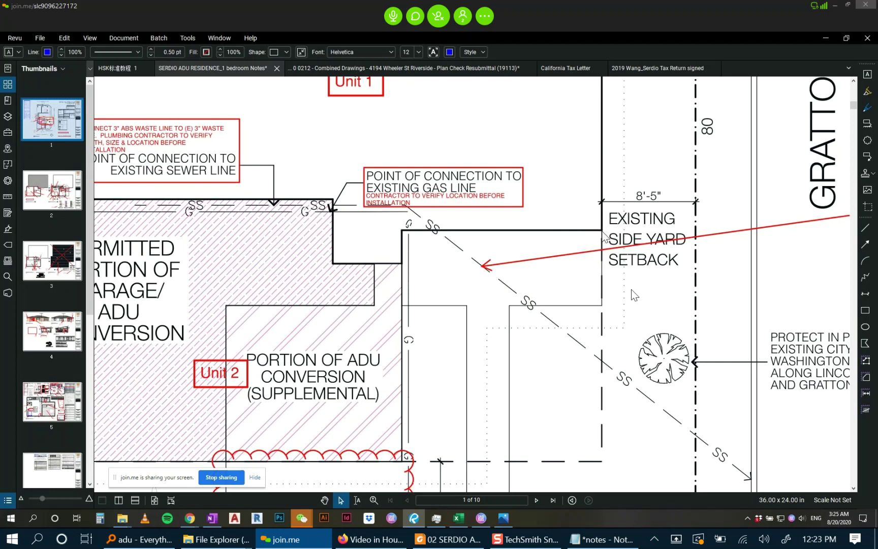
pyautogui.scroll(-1, 599, 214)
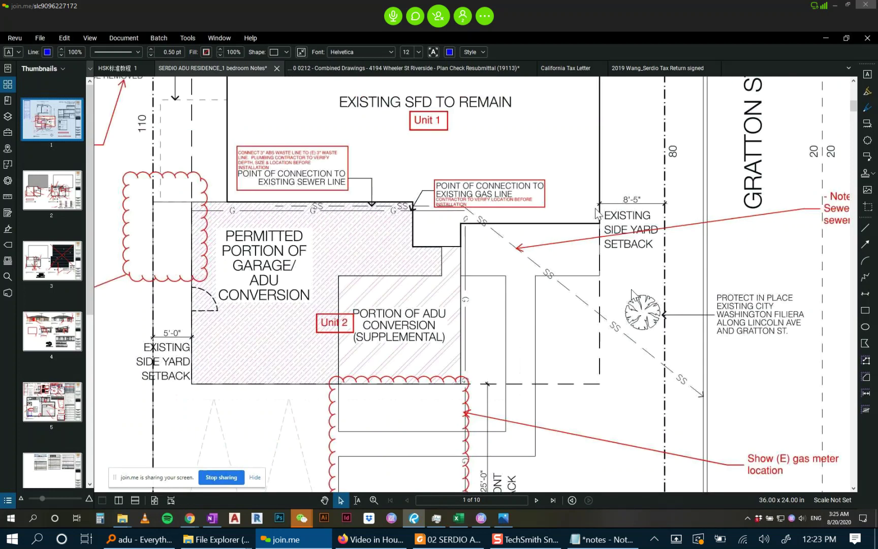
pyautogui.scroll(-1, 599, 214)
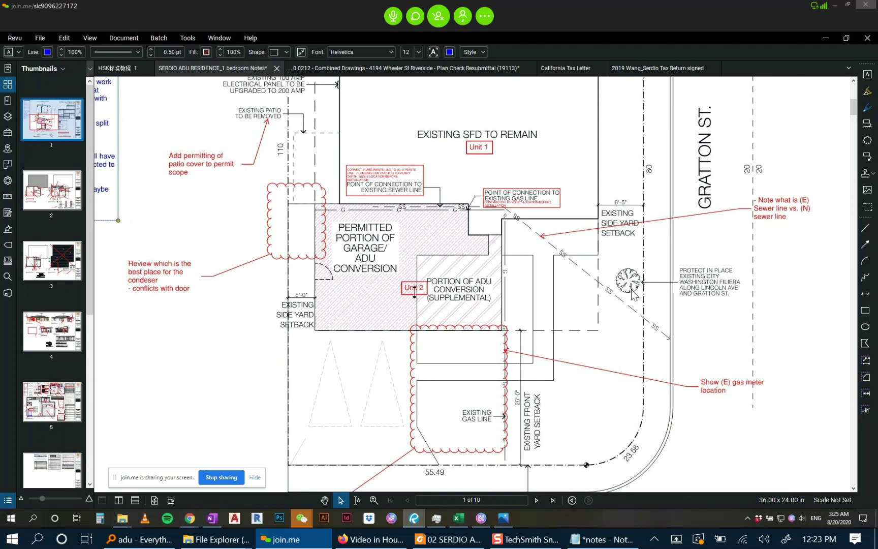
pyautogui.moveTo(433, 278); pyautogui.dragTo(401, 339)
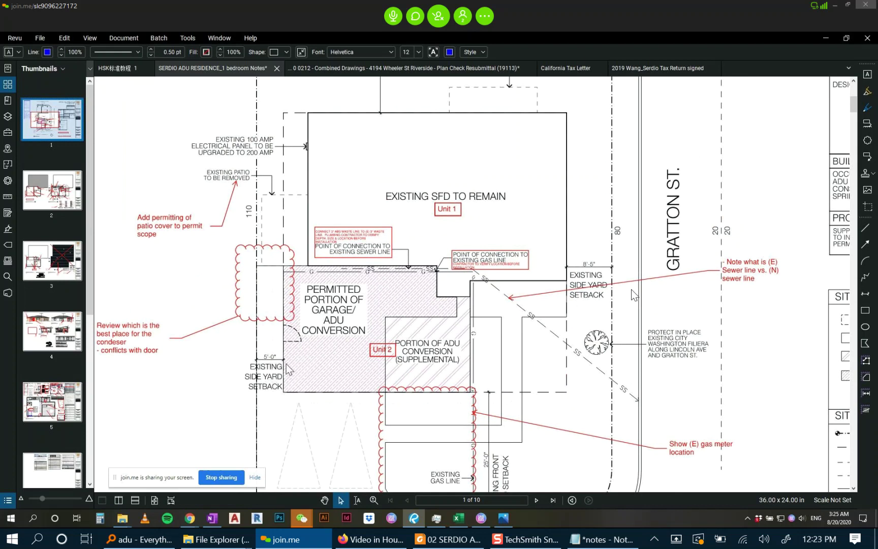
pyautogui.moveTo(362, 462); pyautogui.dragTo(367, 390)
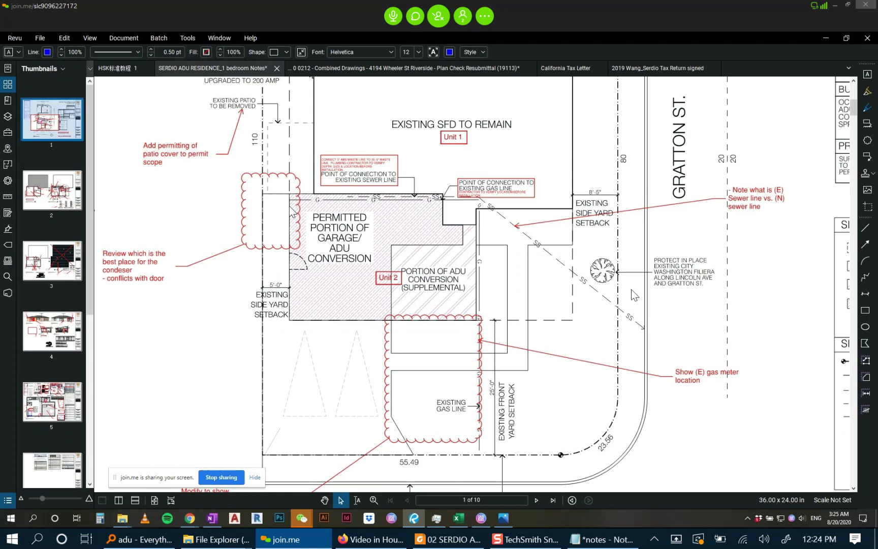
pyautogui.scroll(-1, 292, 209)
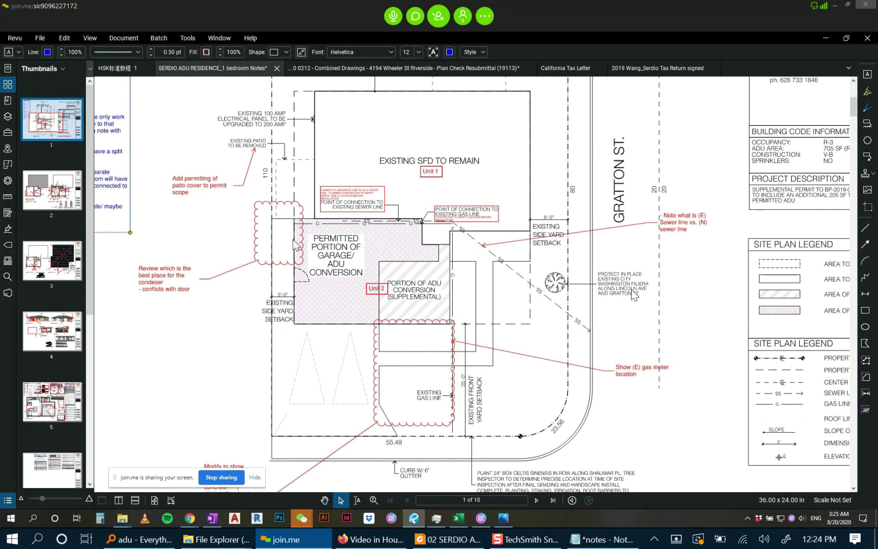
pyautogui.scroll(-2, 208, 294)
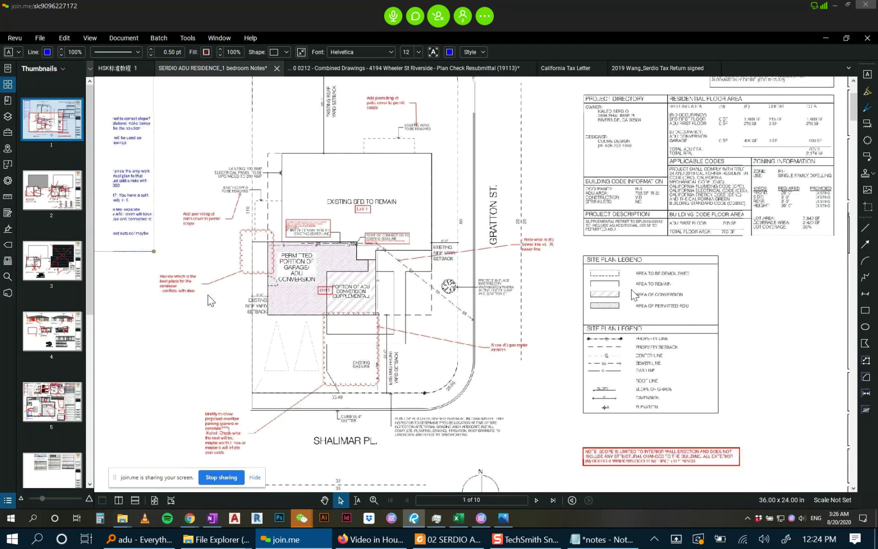
pyautogui.scroll(4, 277, 196)
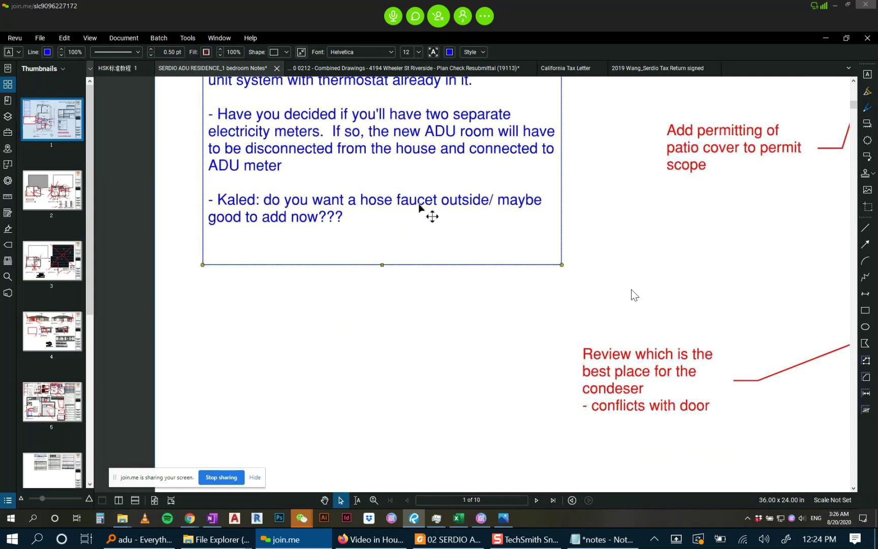
# Examine the sewer and gas line routing, their connection points and the clouded condenser location beside the ADU conversion on the site plan.
pyautogui.scroll(-2, 327, 253)
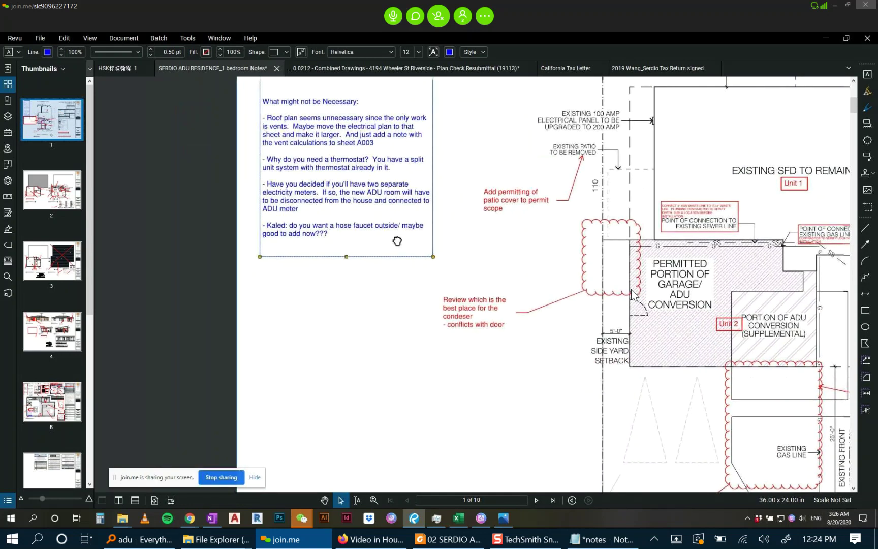
pyautogui.scroll(-2, 397, 241)
pyautogui.scroll(-1, 450, 335)
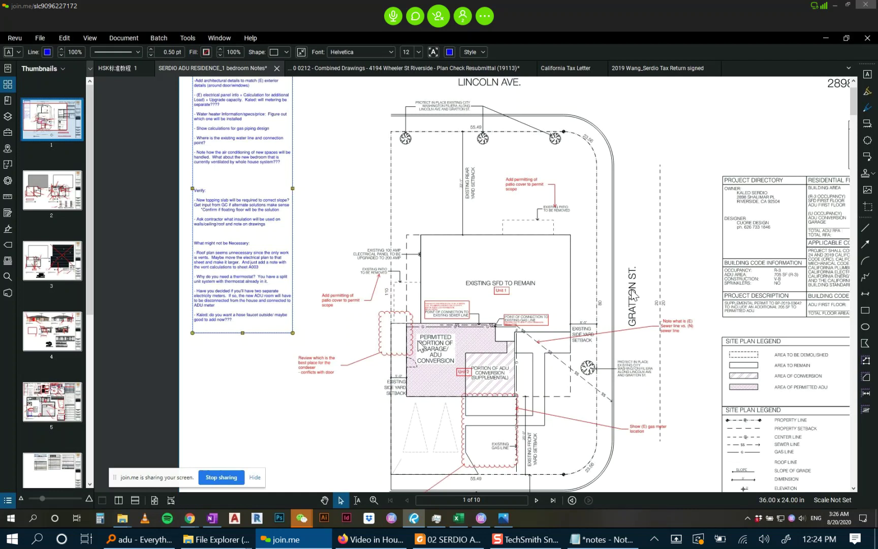
pyautogui.scroll(1, 398, 341)
pyautogui.scroll(3, 398, 345)
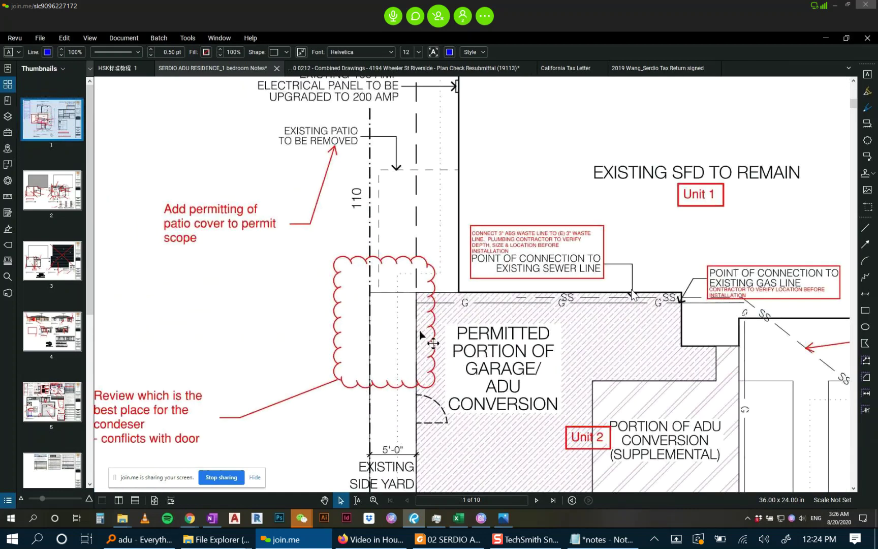
pyautogui.moveTo(425, 325); pyautogui.dragTo(282, 276)
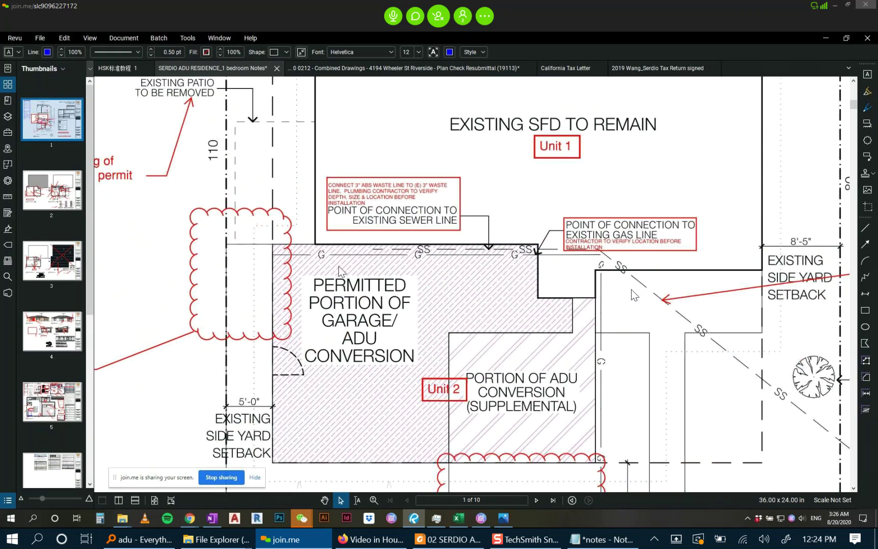
pyautogui.scroll(-1, 336, 268)
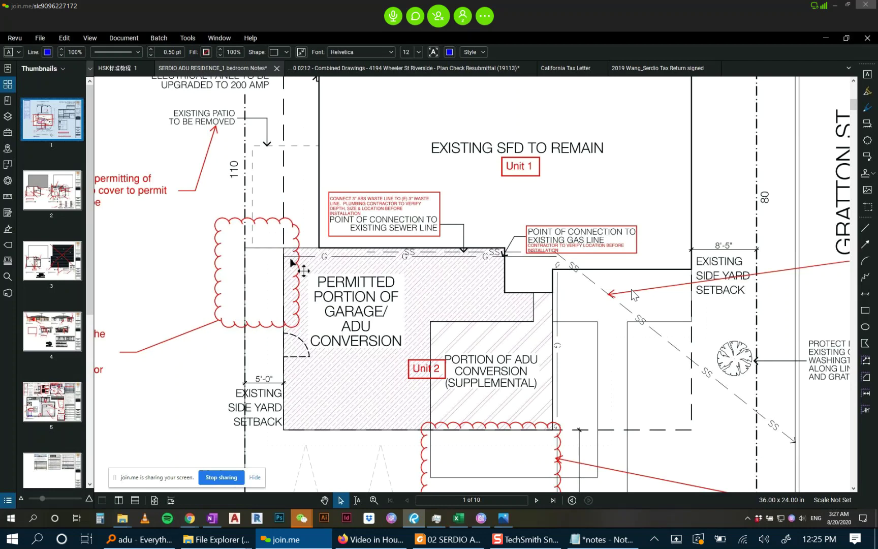
pyautogui.scroll(3, 286, 260)
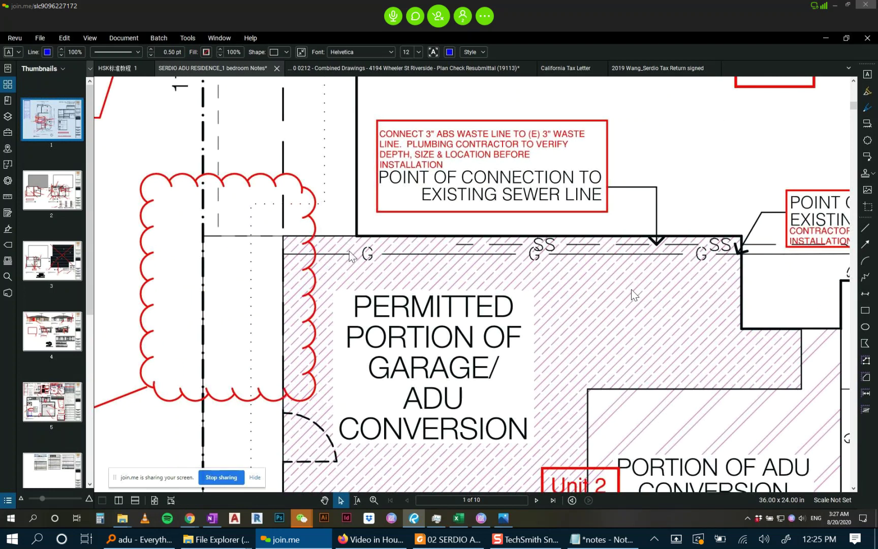
pyautogui.scroll(-1, 609, 261)
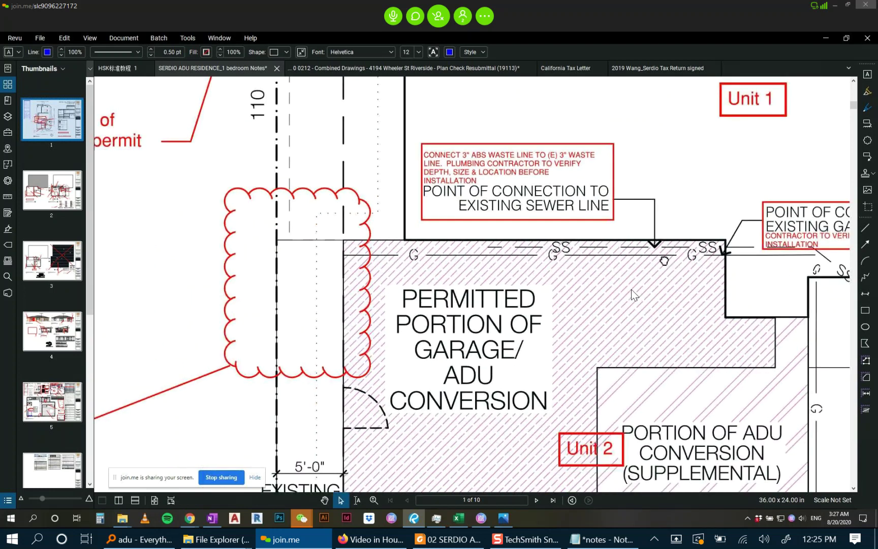
pyautogui.moveTo(609, 261); pyautogui.dragTo(531, 253)
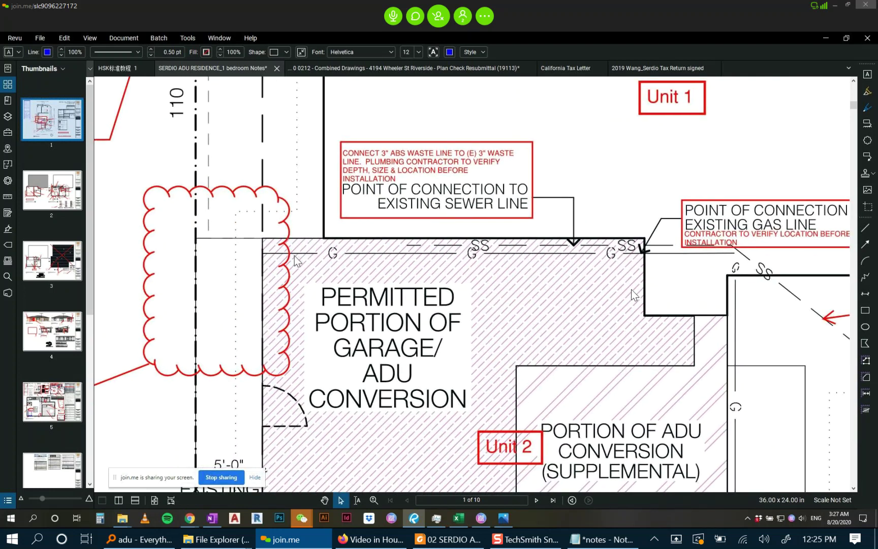
pyautogui.scroll(2, 290, 256)
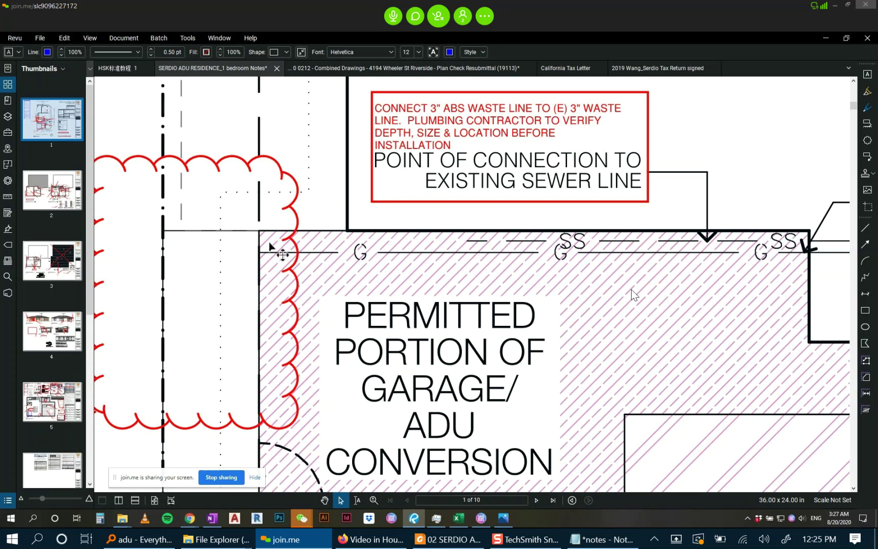
pyautogui.scroll(2, 264, 242)
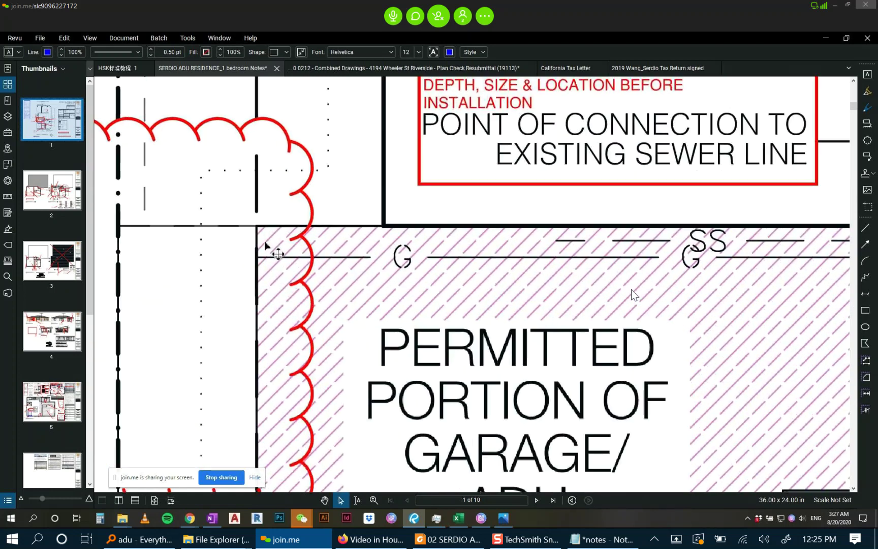
pyautogui.scroll(-3, 264, 240)
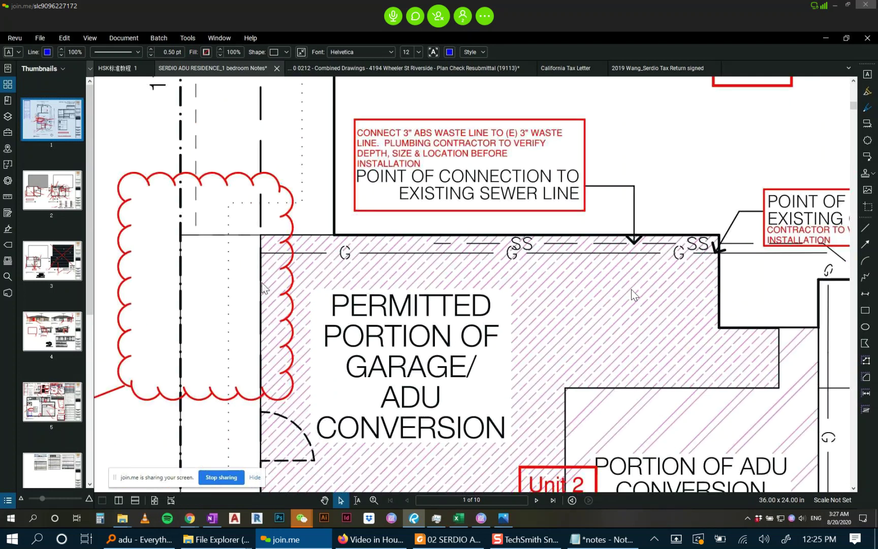
pyautogui.scroll(-2, 311, 283)
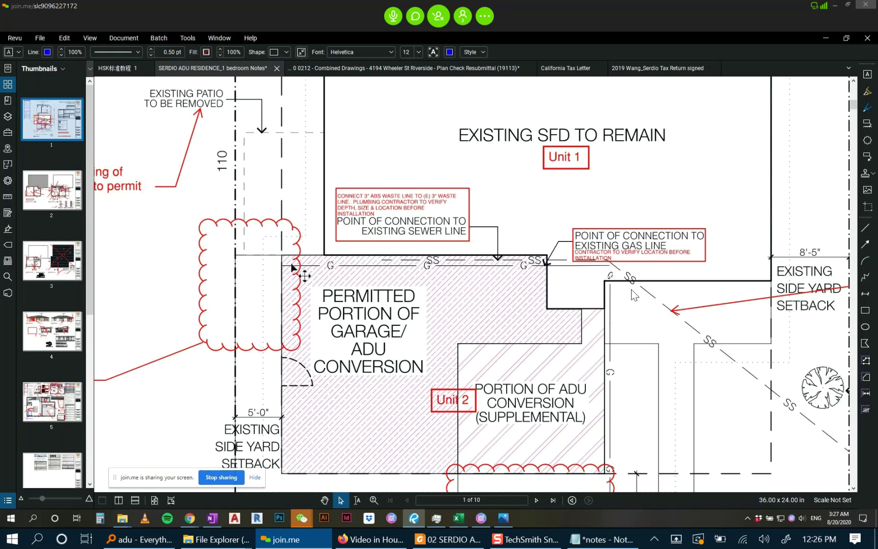
# Cross out the dashed door swing at the side yard wall of the ADU conversion with a freehand red pen markup.
pyautogui.scroll(-2, 292, 266)
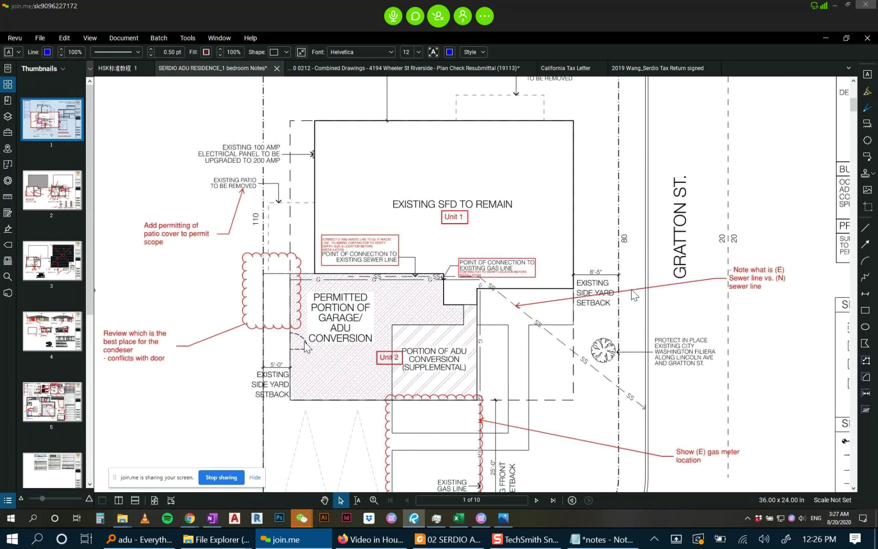
pyautogui.scroll(2, 307, 347)
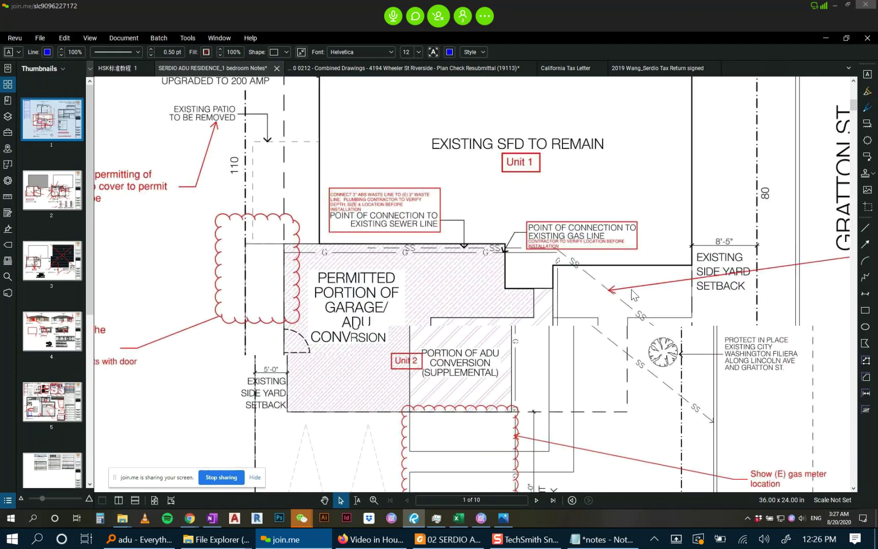
pyautogui.click(868, 108)
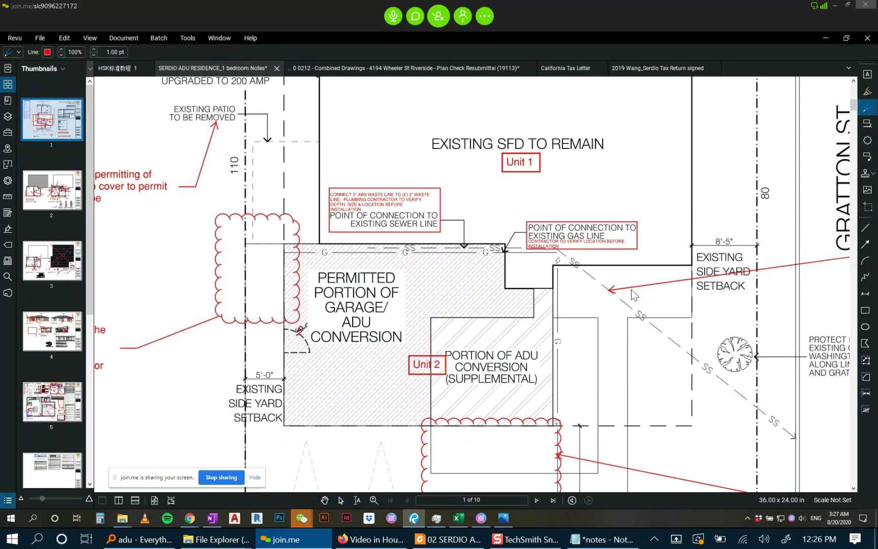
pyautogui.press('Escape')
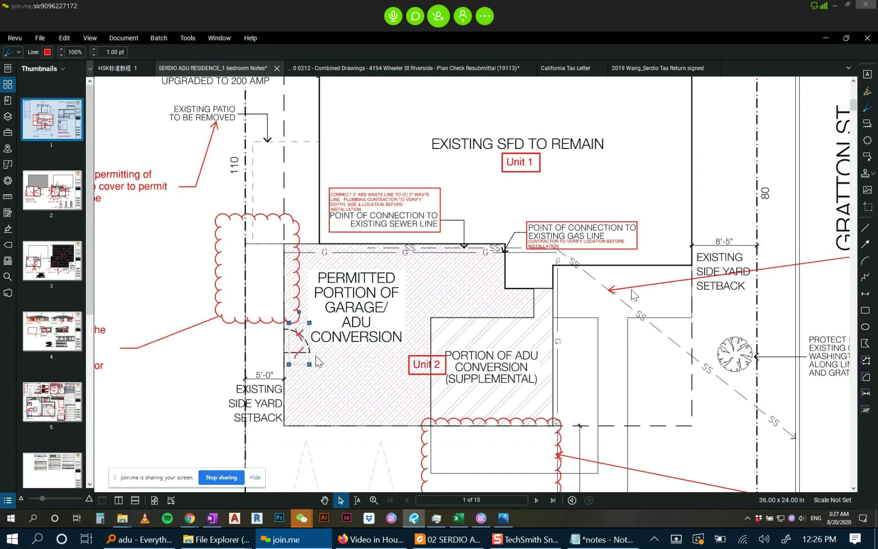
pyautogui.click(331, 355)
# Save the marked-up 1 bedroom notes drawing set and show the whole A001 sheet.
pyautogui.scroll(-2, 355, 381)
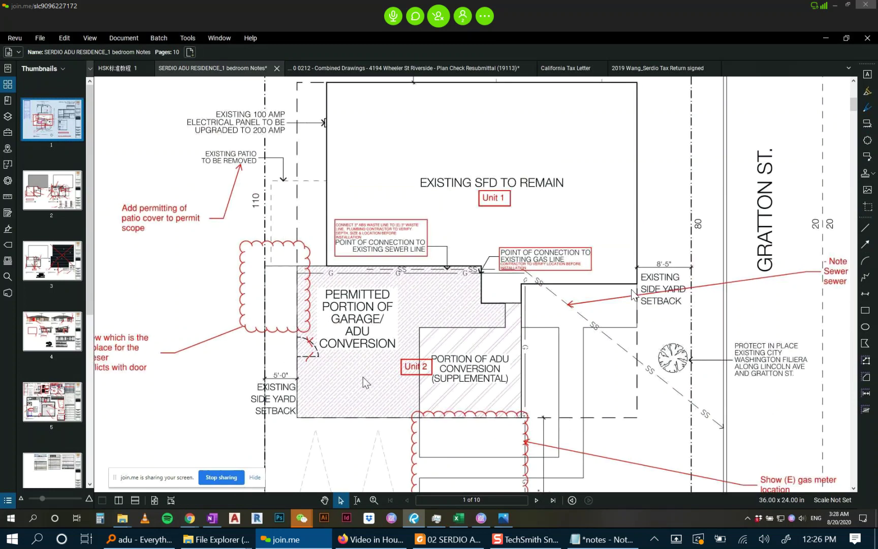
pyautogui.scroll(-2, 363, 377)
pyautogui.scroll(-3, 363, 370)
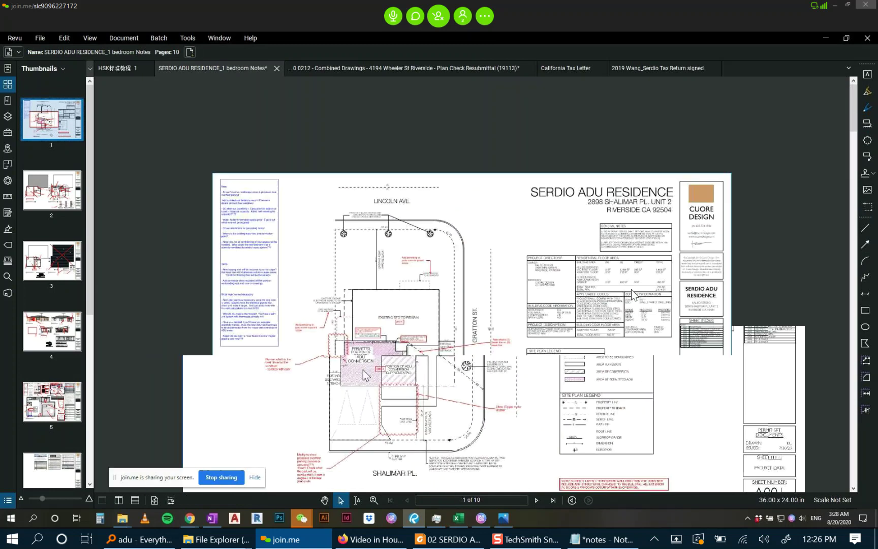
pyautogui.scroll(1, 453, 415)
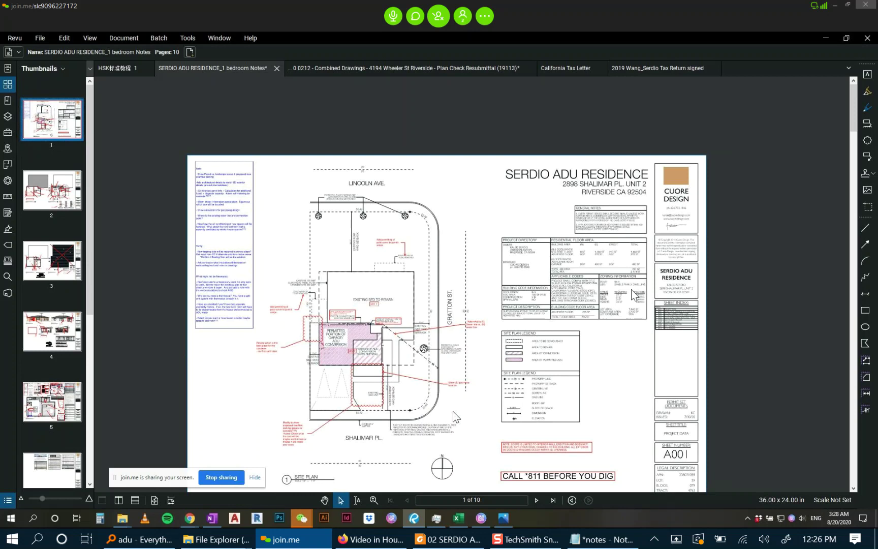
pyautogui.hotkey('ctrl', 's')
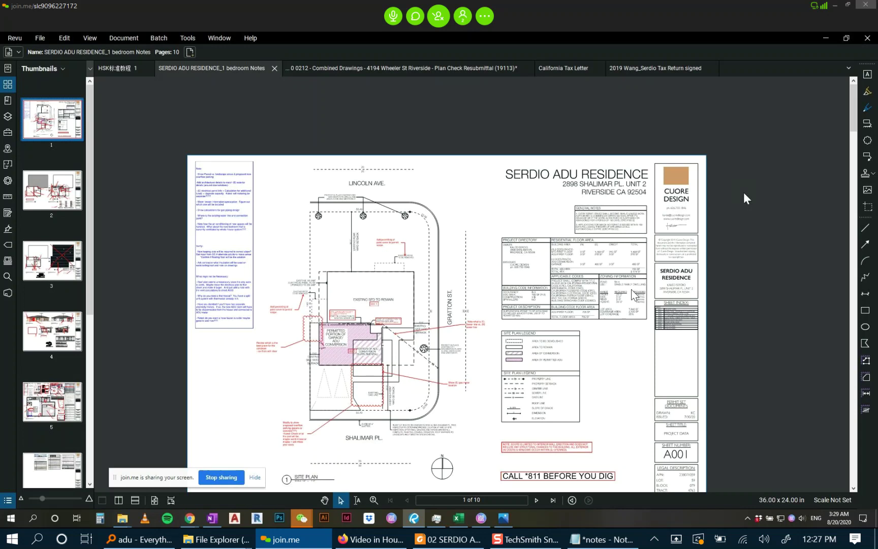
pyautogui.scroll(-3, 641, 336)
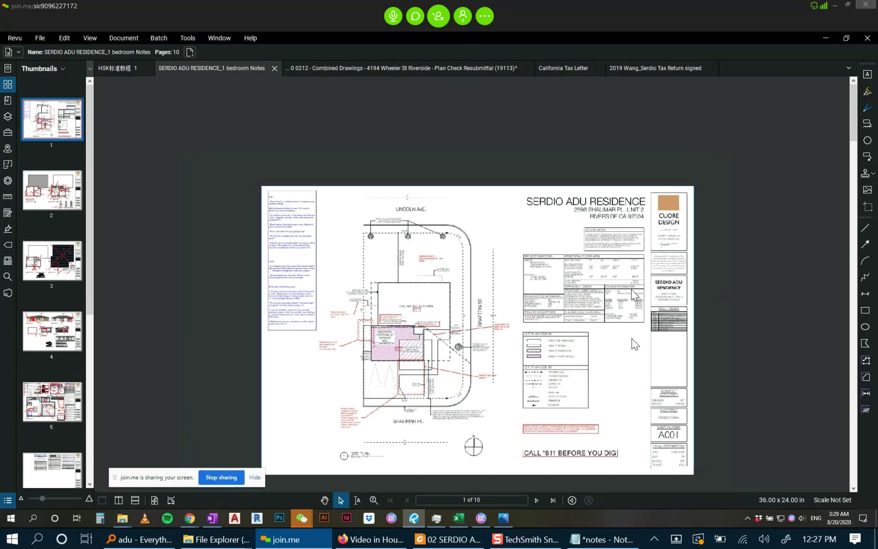
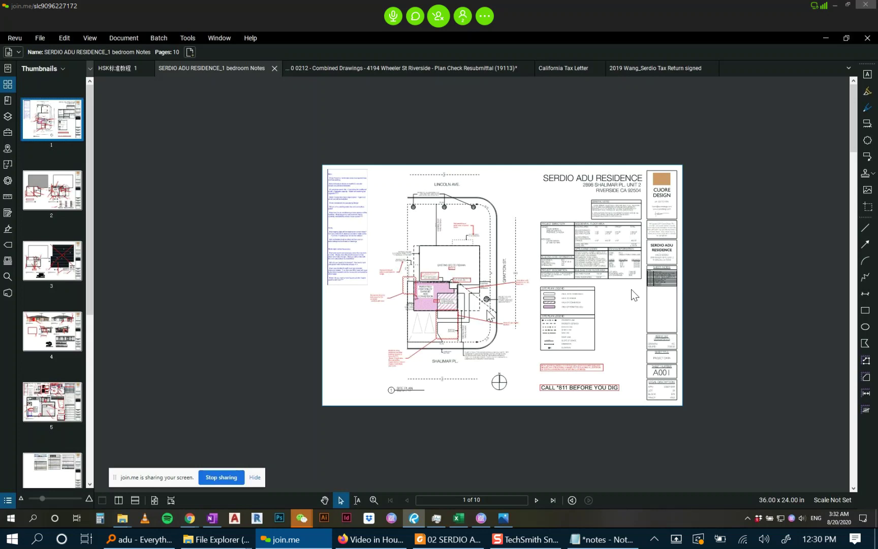
# Switch to the Notepad notes and add item 9 about visiting the ADU of the named contact's neighbor.
pyautogui.hotkey('alt', 'Tab')
pyautogui.press('Return')
pyautogui.press('Return')
pyautogui.write('9. vistit')
pyautogui.press('BackSpace')
pyautogui.press('BackSpace')
pyautogui.press('BackSpace')
pyautogui.press('BackSpace')
pyautogui.write('it ')
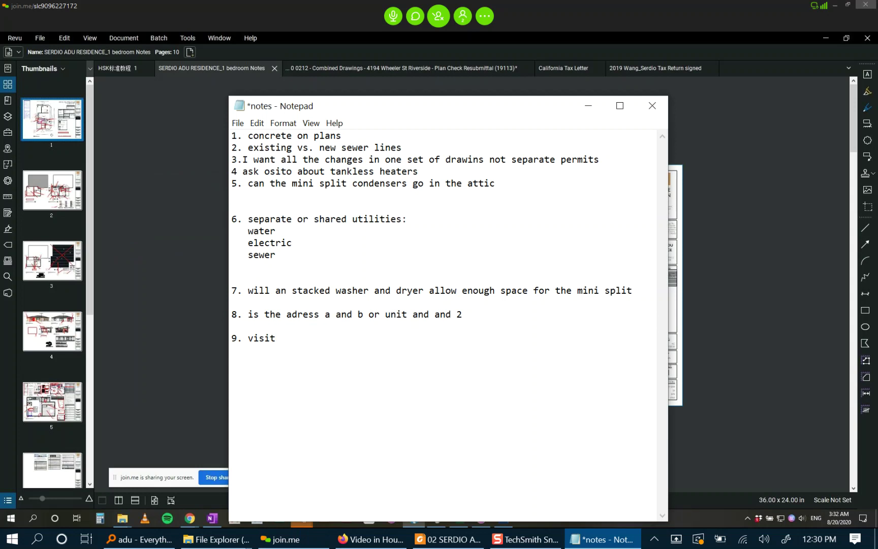
pyautogui.write(" the adu erika's neighbor.")
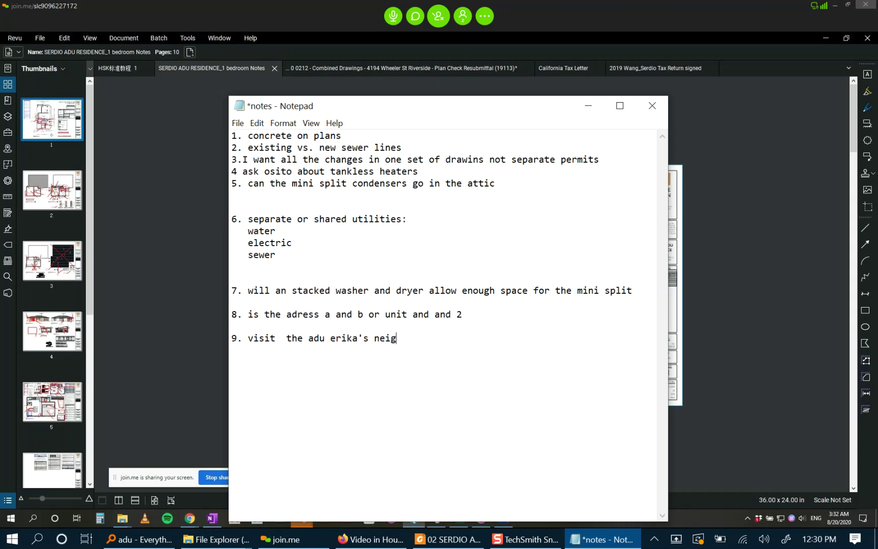
pyautogui.press('Return')
# Add "call city" after the "separate or shared utilities:" heading of item 6 and minimize the notes.
pyautogui.click(433, 214)
pyautogui.write('call city')
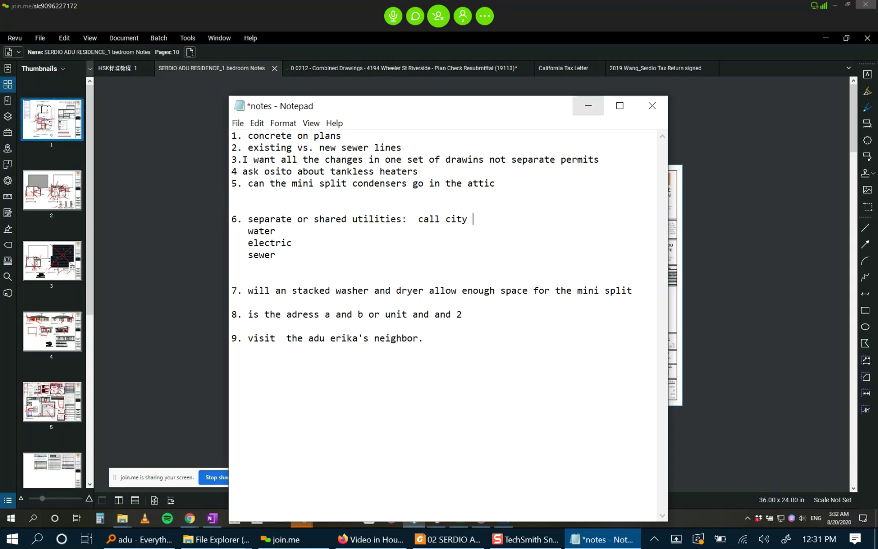
pyautogui.click(588, 106)
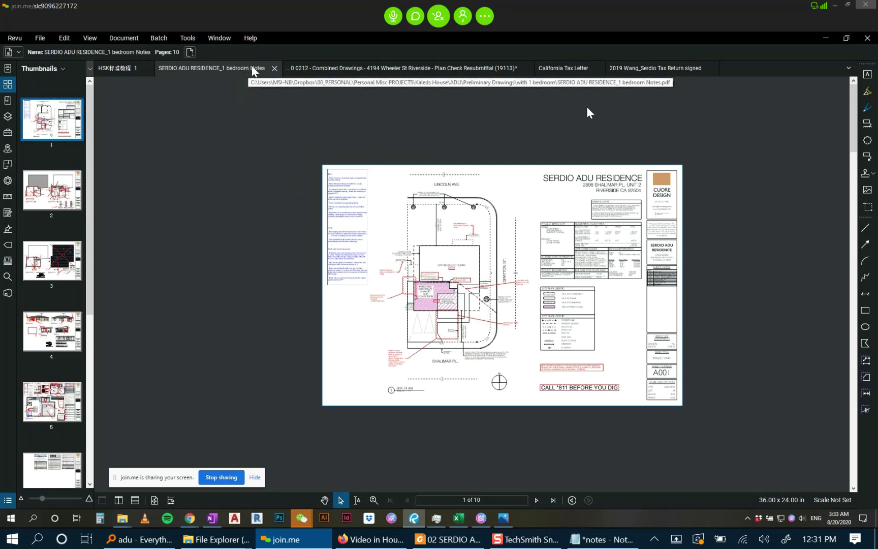
# Minimize Revu to reveal the desktop and stop the join.me screen sharing.
pyautogui.click(824, 38)
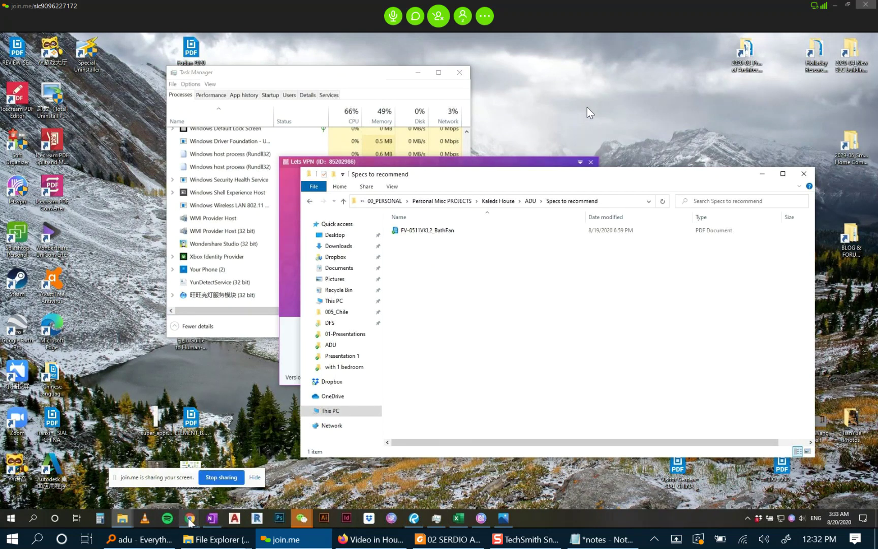
pyautogui.moveTo(189, 521)
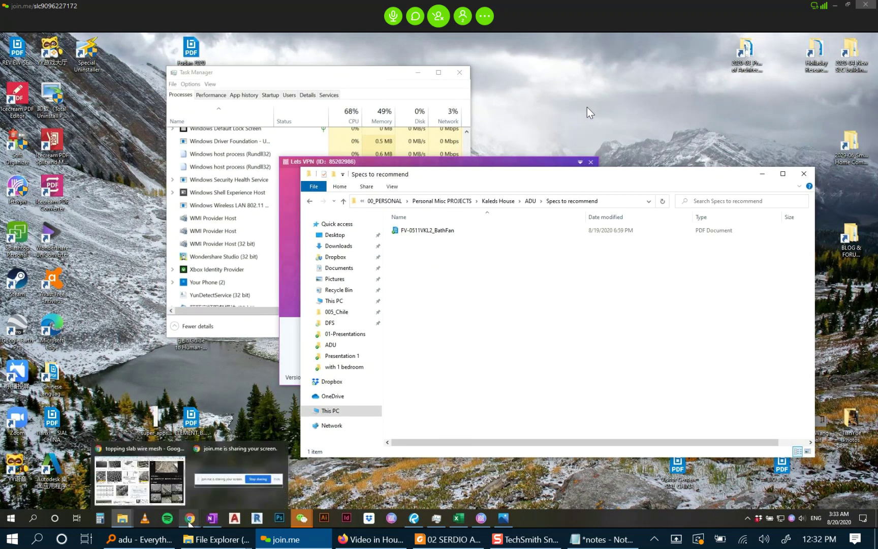
pyautogui.click(231, 478)
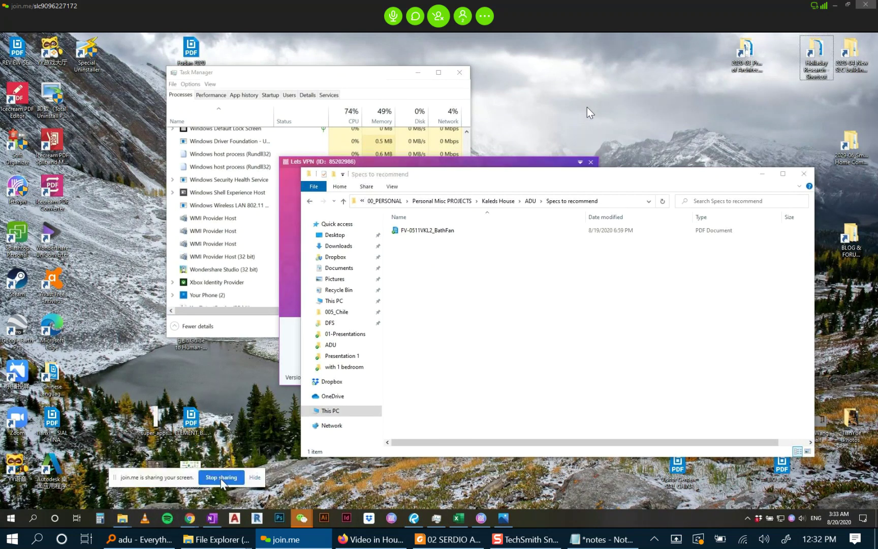